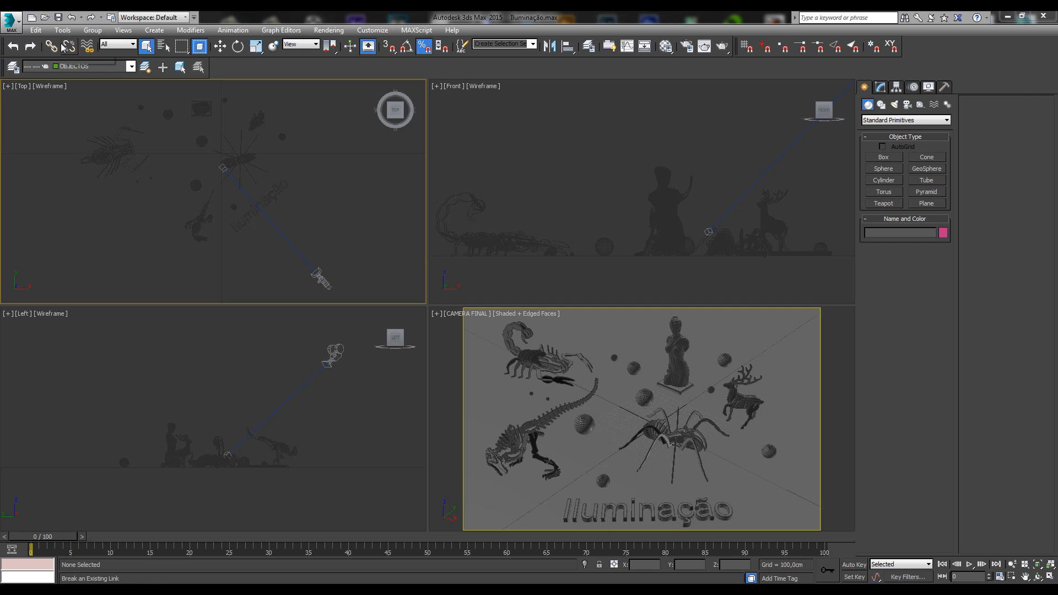
click(154, 31)
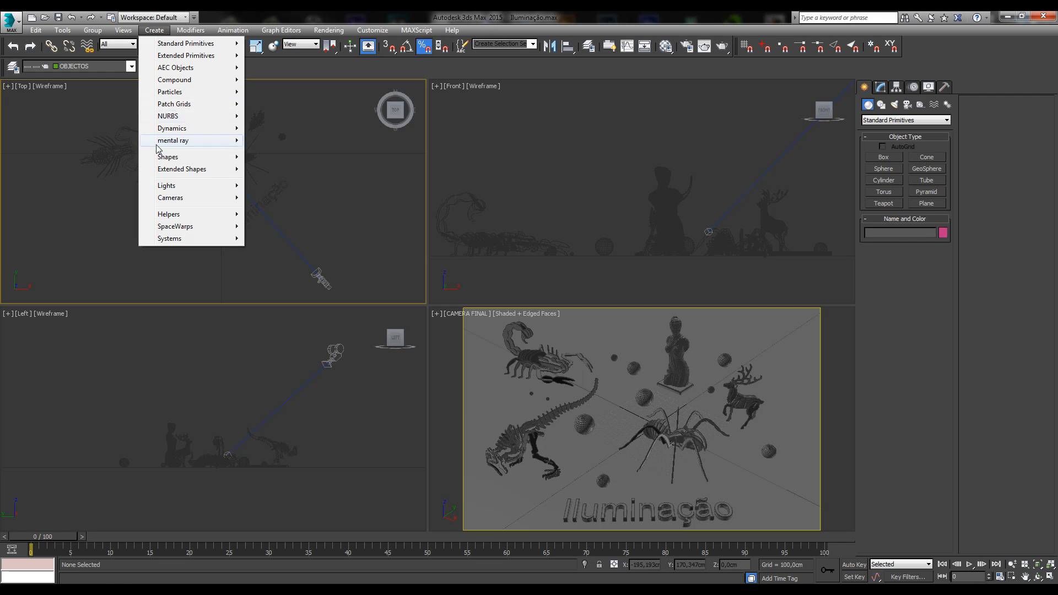
mouse_move(157, 188)
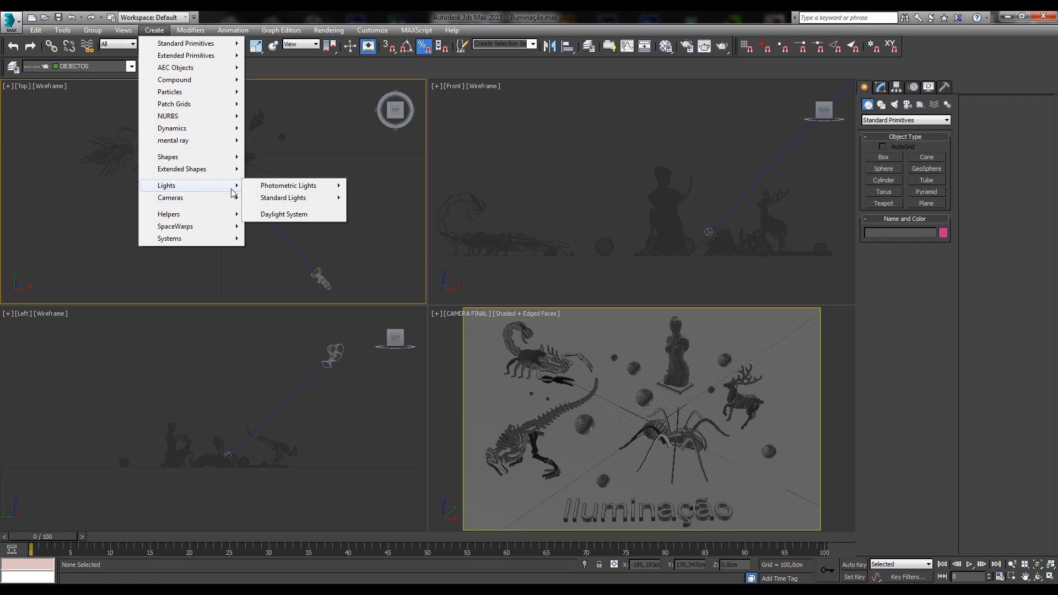
mouse_move(260, 200)
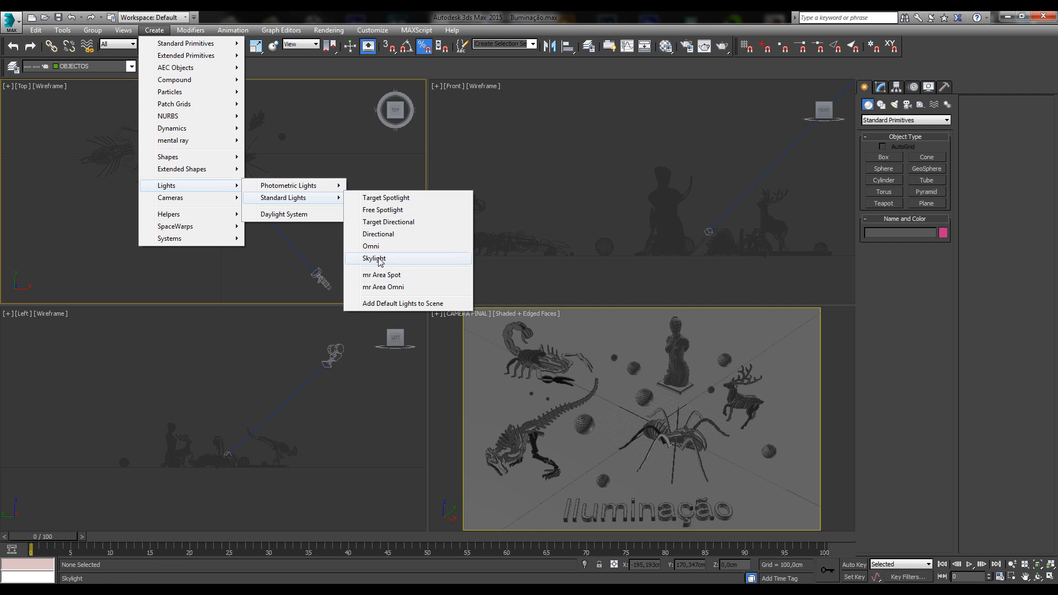
click(690, 16)
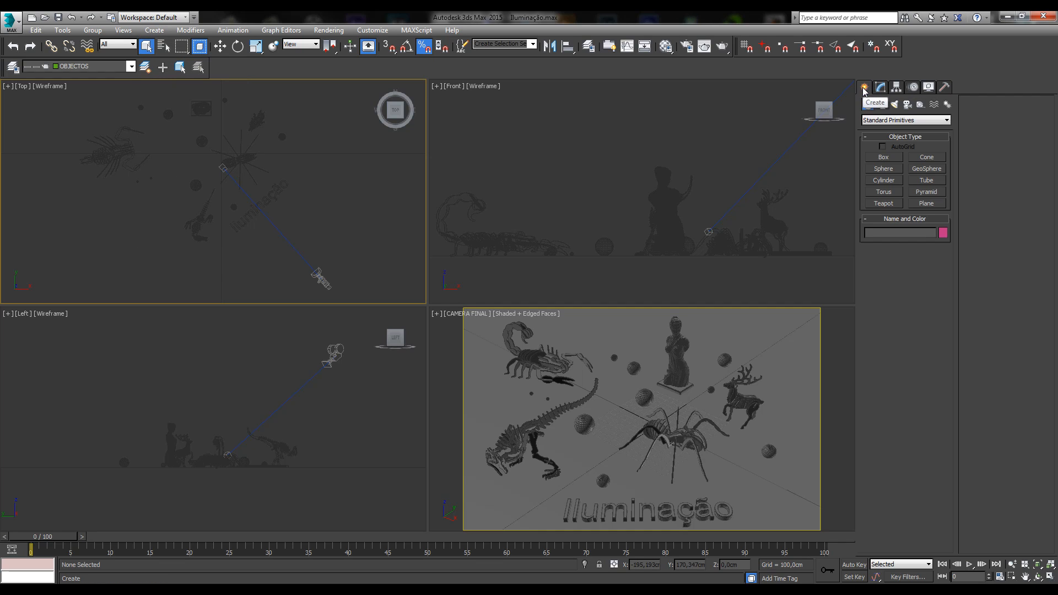
- Show the light creation options, look through the Photometric light types, and return to the Standard light types
click(894, 106)
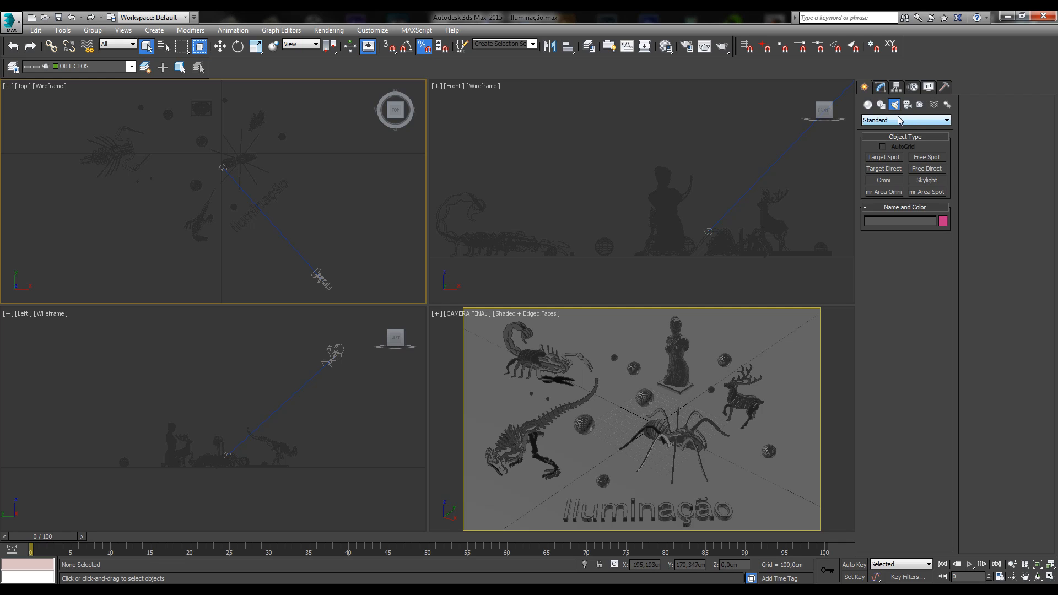
click(898, 120)
click(895, 131)
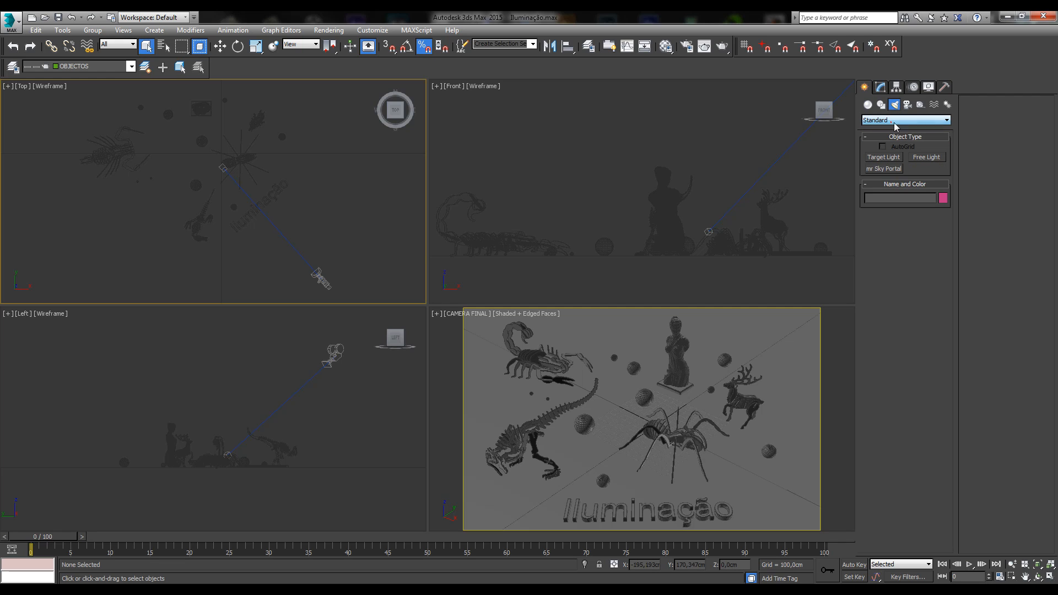
click(891, 120)
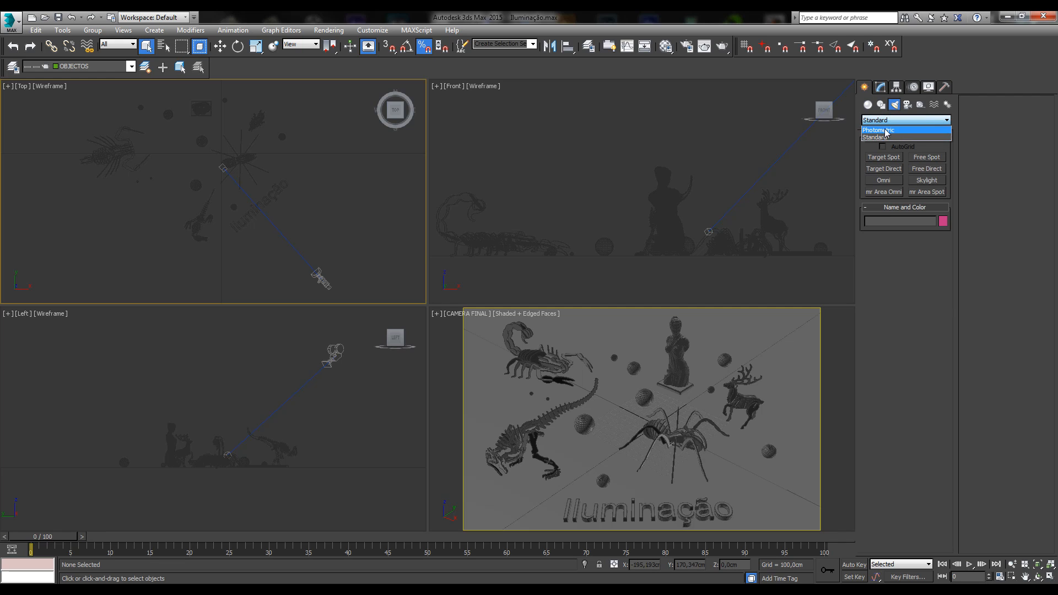
click(886, 132)
click(885, 120)
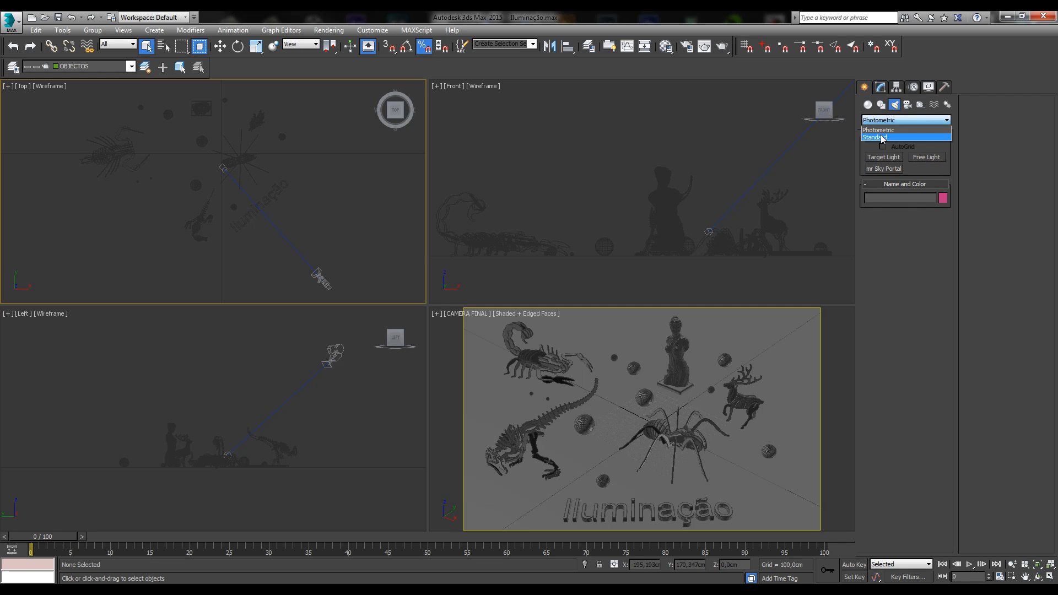
click(882, 137)
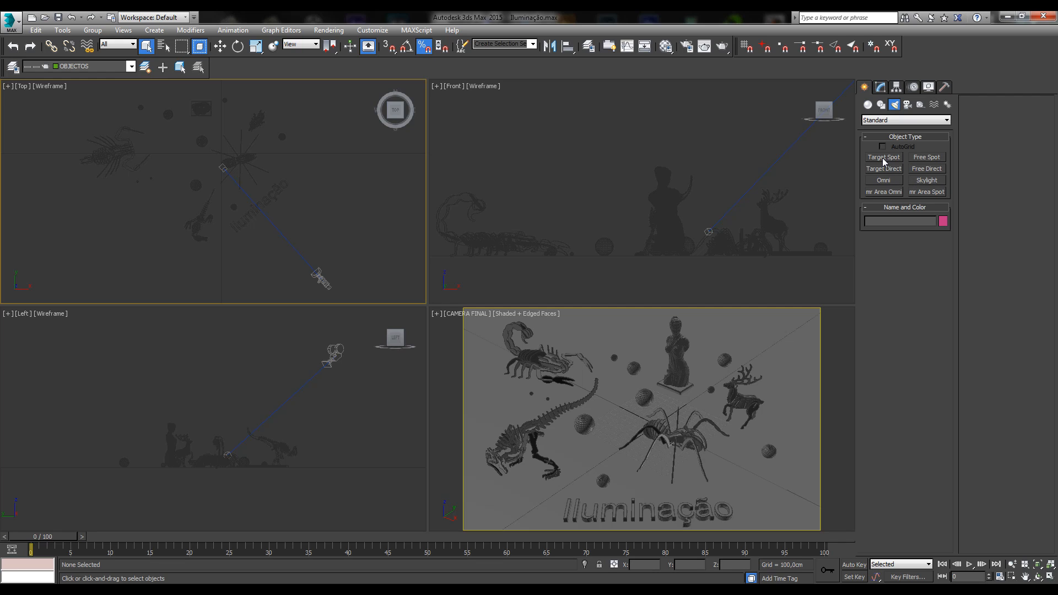
middle_drag(226, 185, 224, 203)
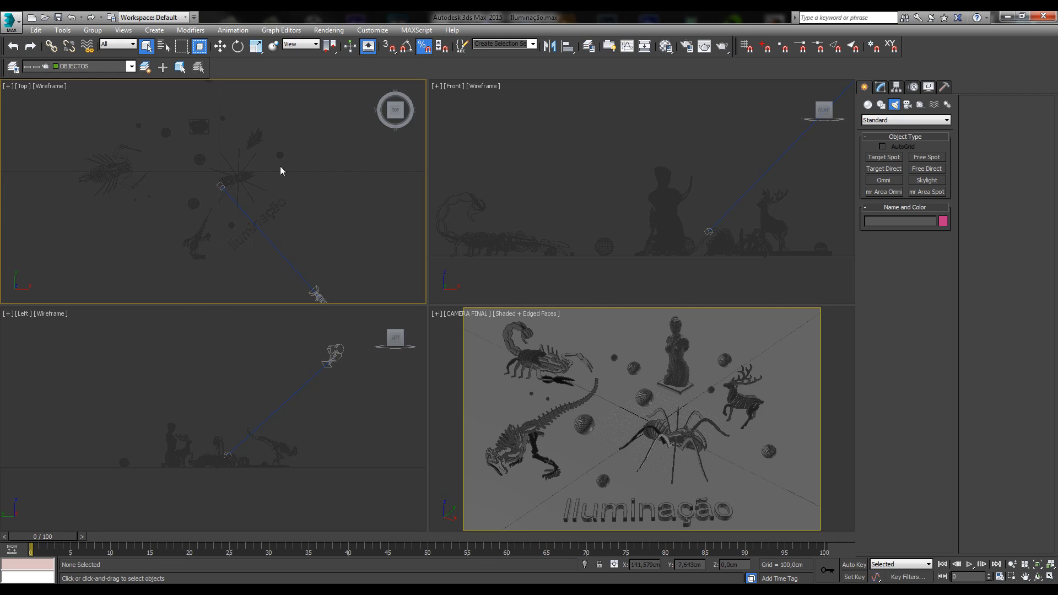
middle_drag(143, 233, 150, 226)
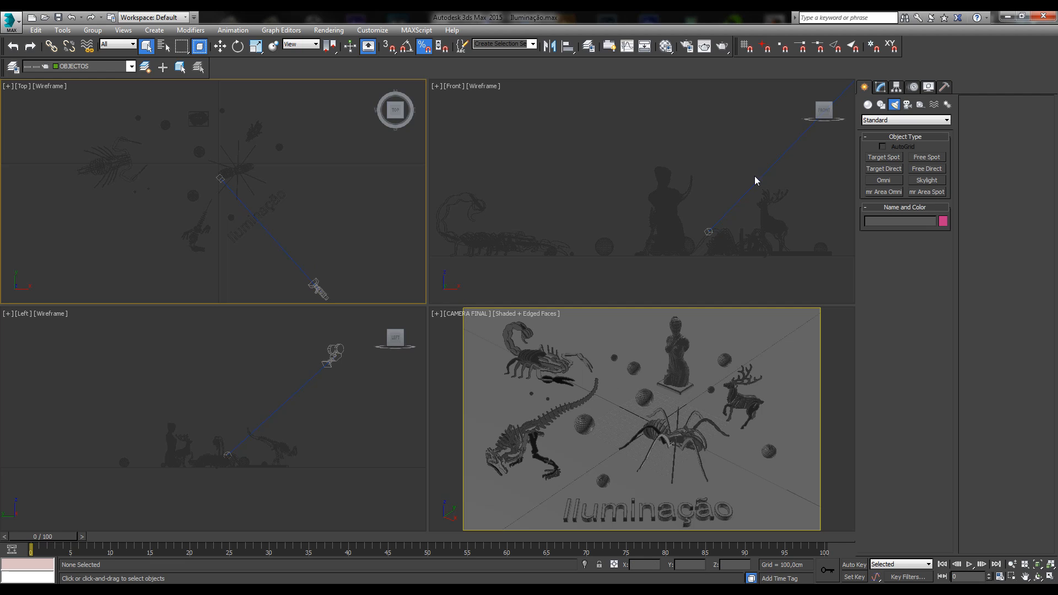
scroll(299, 172, down, 10)
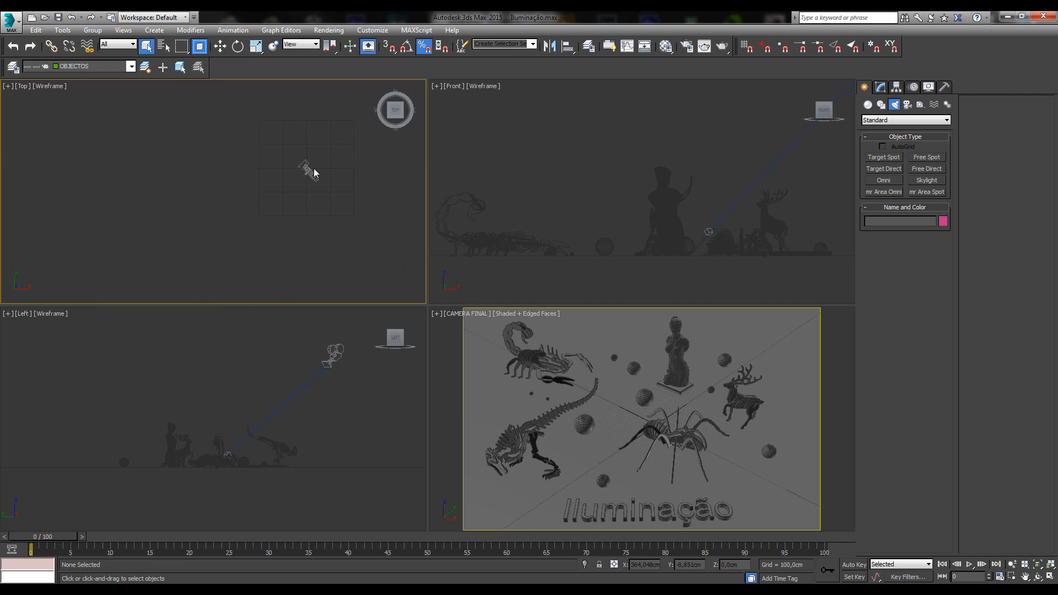
scroll(288, 197, up, 8)
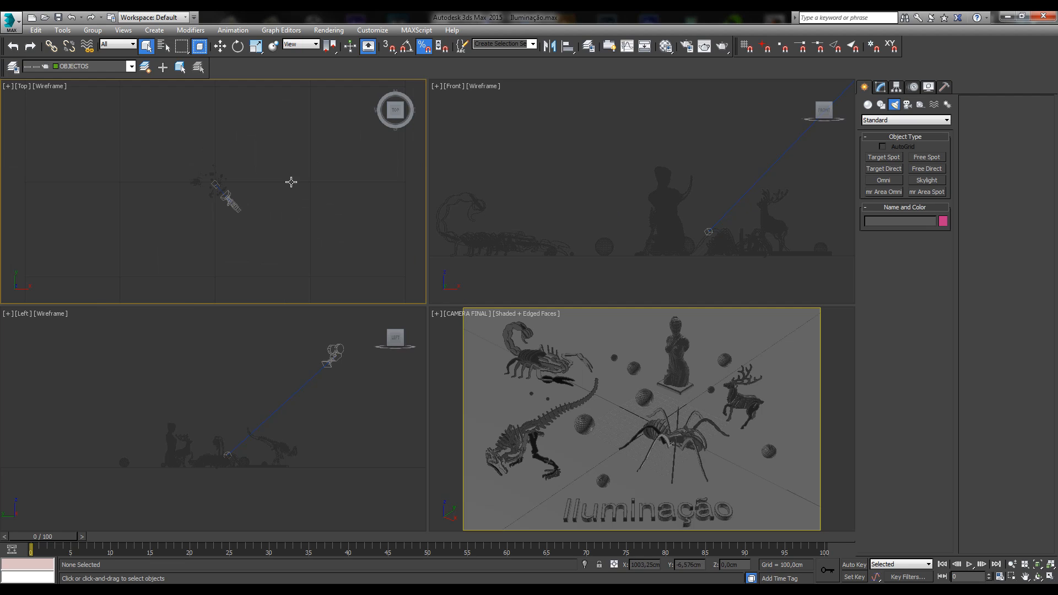
click(102, 68)
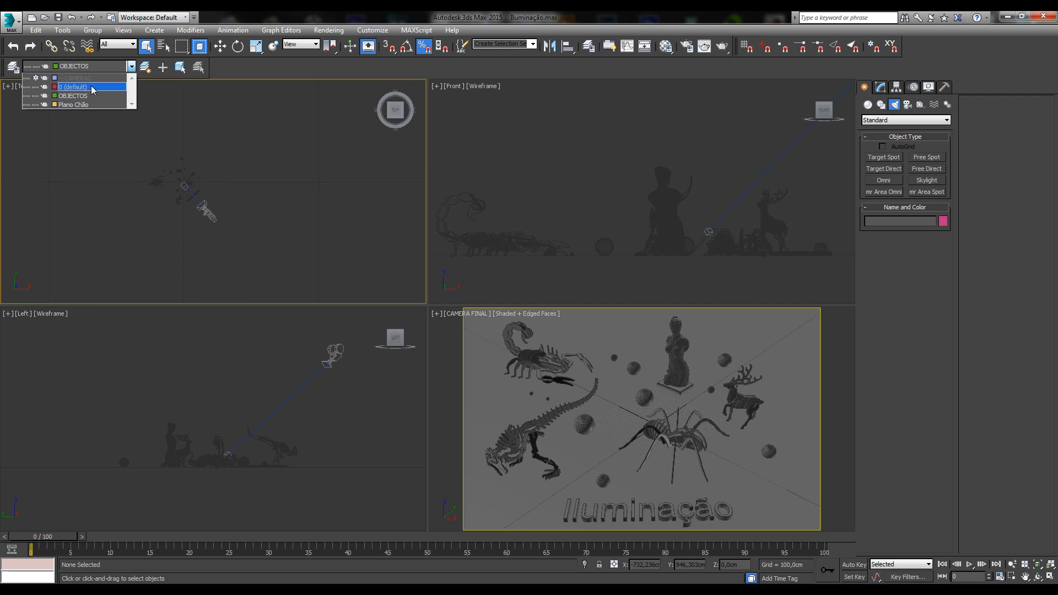
click(277, 124)
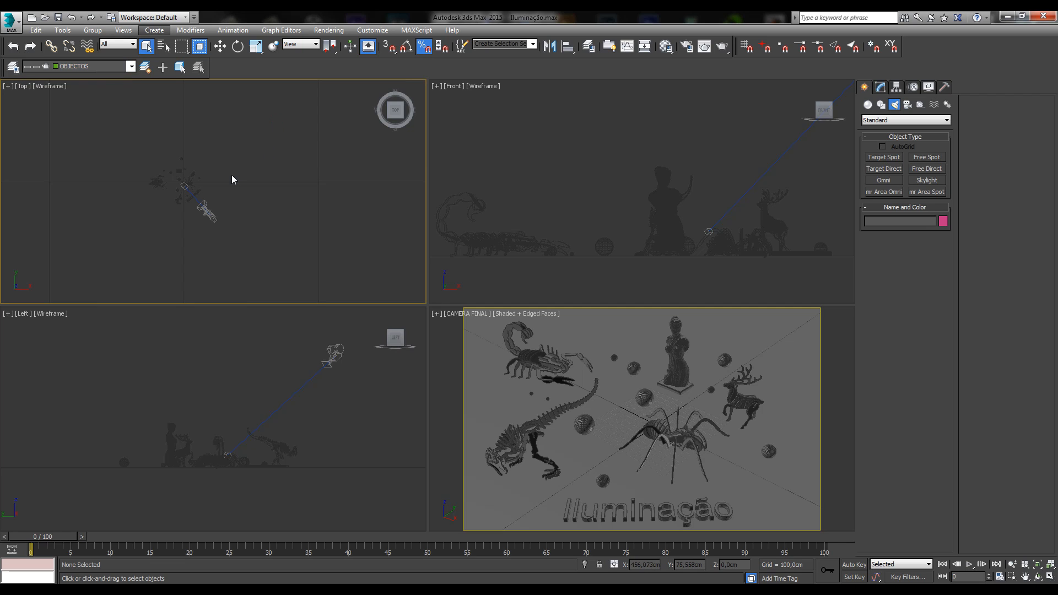
middle_drag(171, 193, 188, 170)
scroll(189, 170, up, 5)
middle_drag(302, 159, 279, 199)
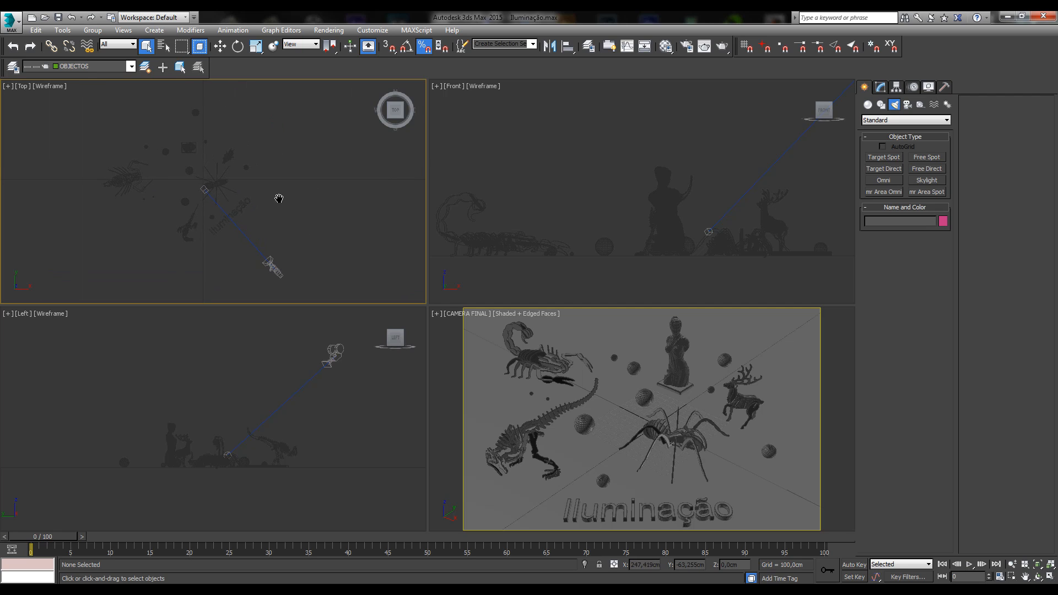
- Create a new layer named Luzes
click(147, 69)
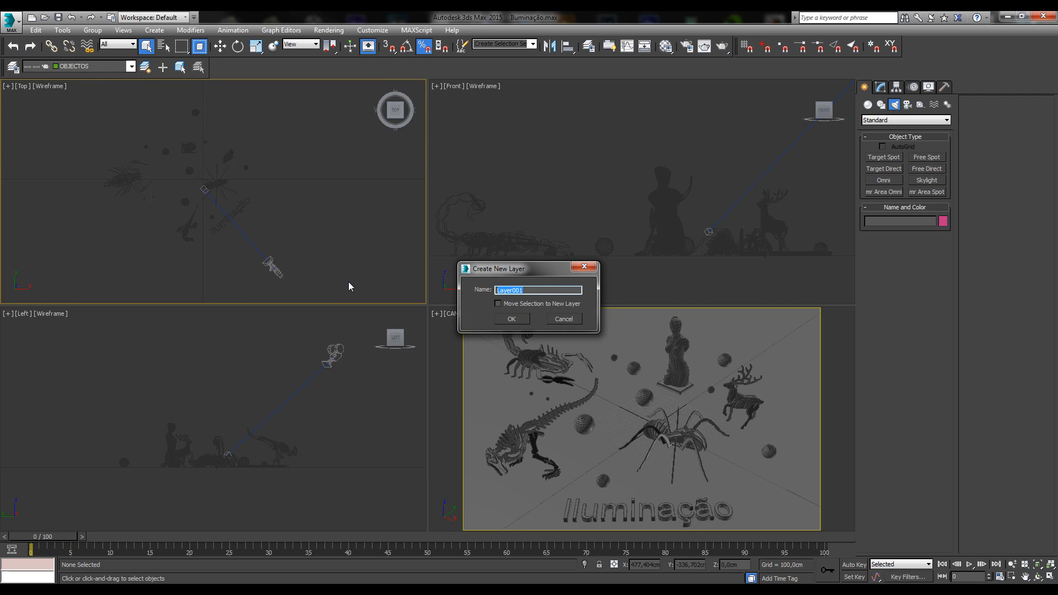
text(Luzes)
click(511, 319)
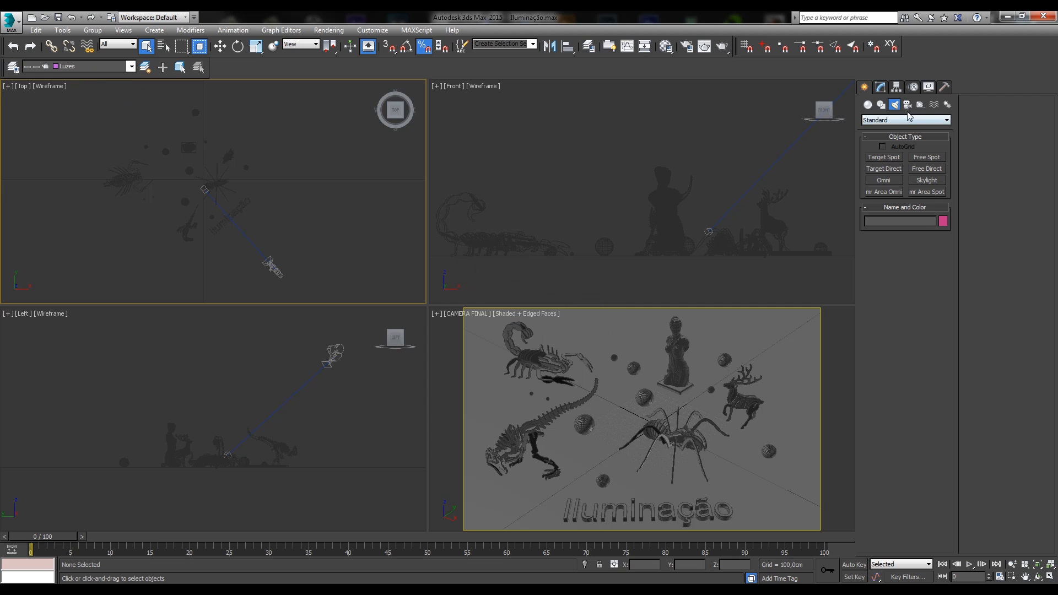
- Place a standard target spotlight in the Top view, aimed at the scene's centre near the spider, and raise it to about 171 cm
click(884, 157)
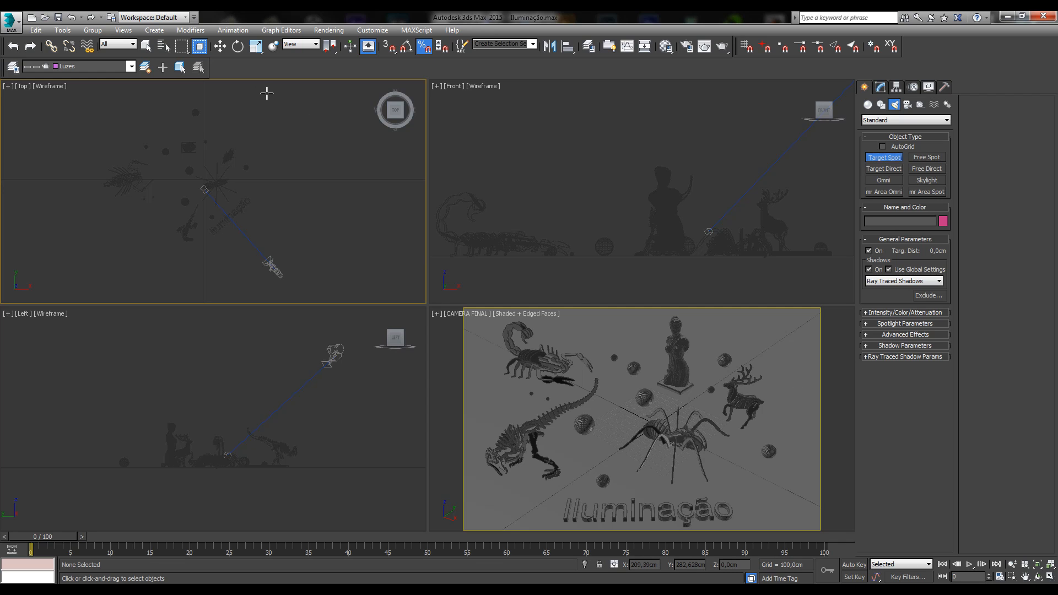
drag(267, 93, 217, 184)
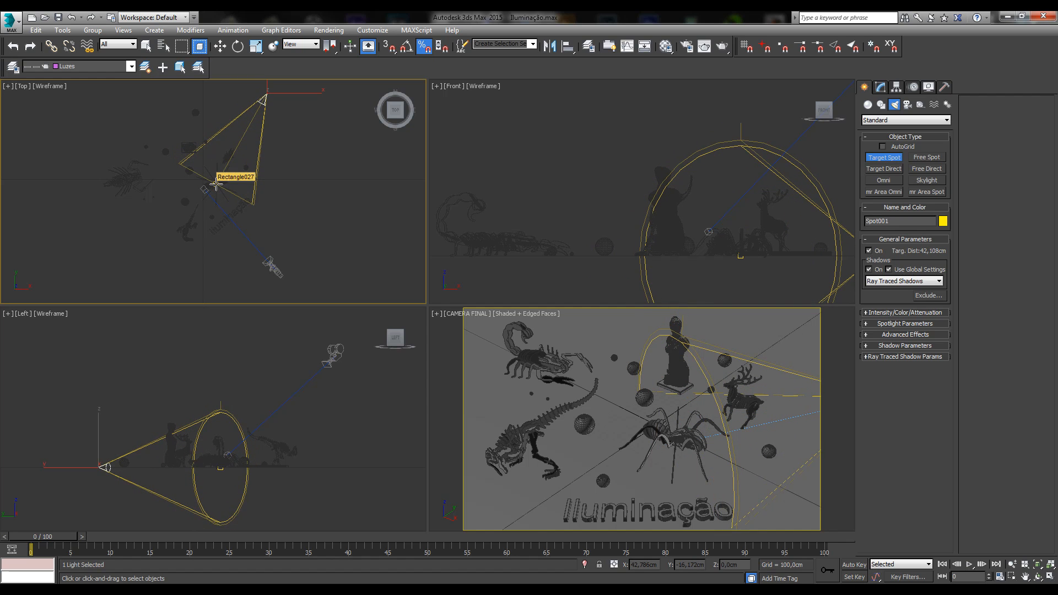
scroll(540, 169, down, 4)
middle_drag(540, 170, 510, 149)
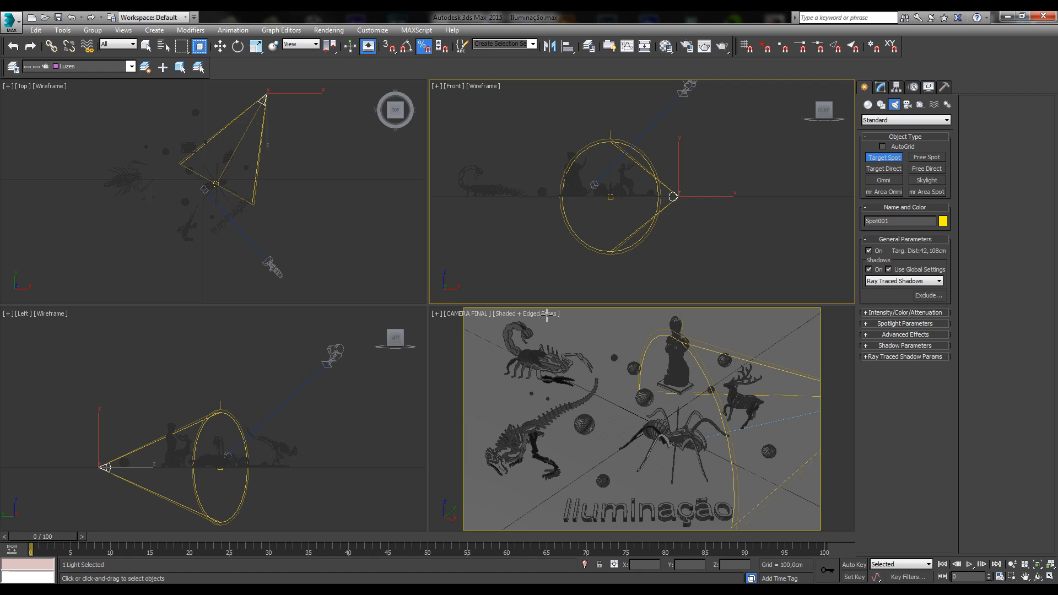
right_click(235, 81)
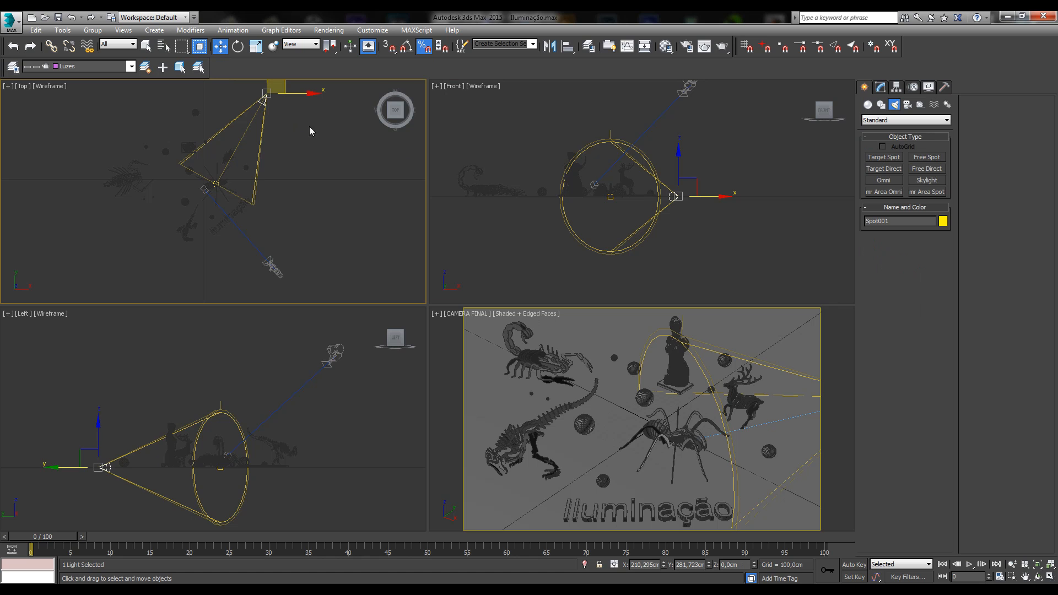
middle_drag(700, 184, 697, 208)
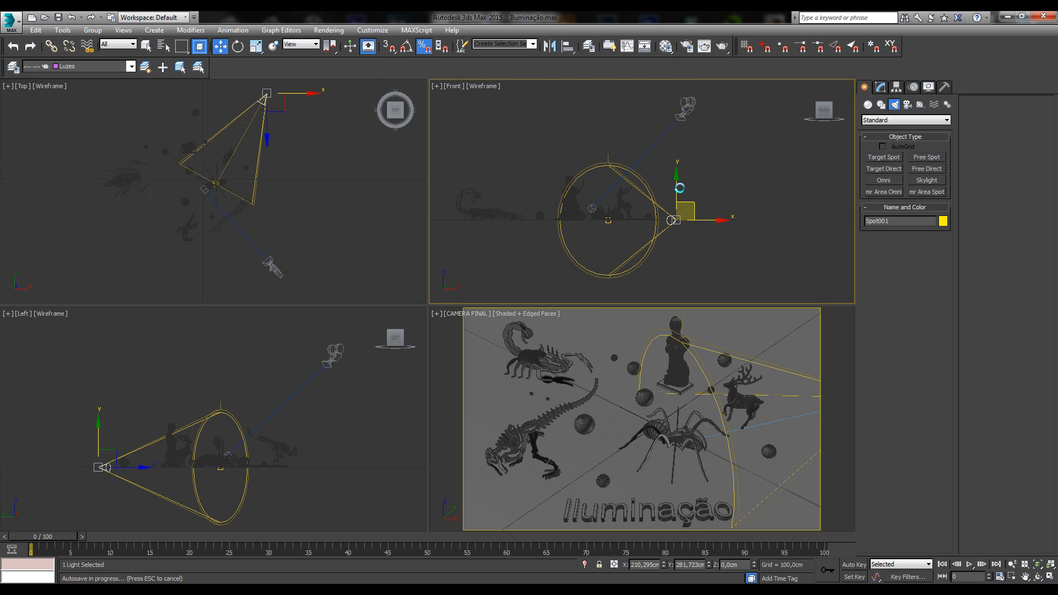
drag(675, 188, 672, 137)
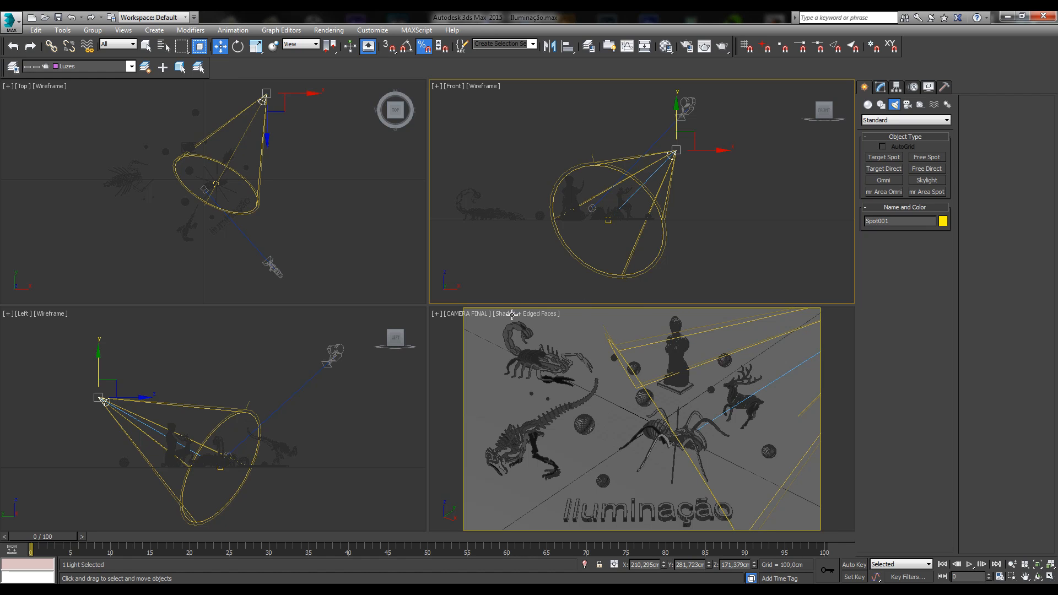
- Maximize the CAMERA FINAL viewport and set it to Realistic shading, illuminated with the scene lights
right_click(443, 330)
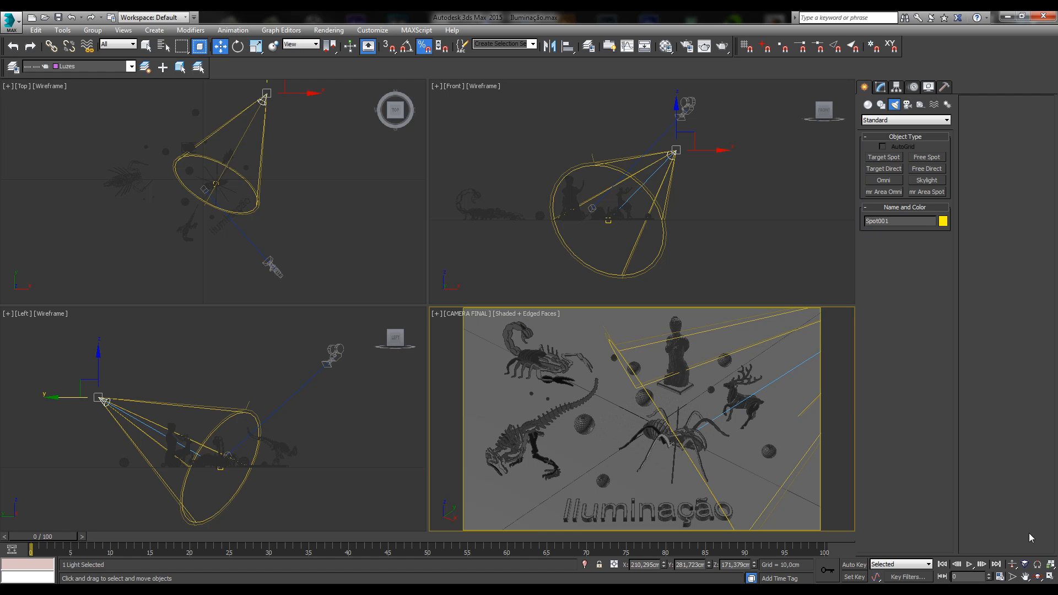
click(1050, 576)
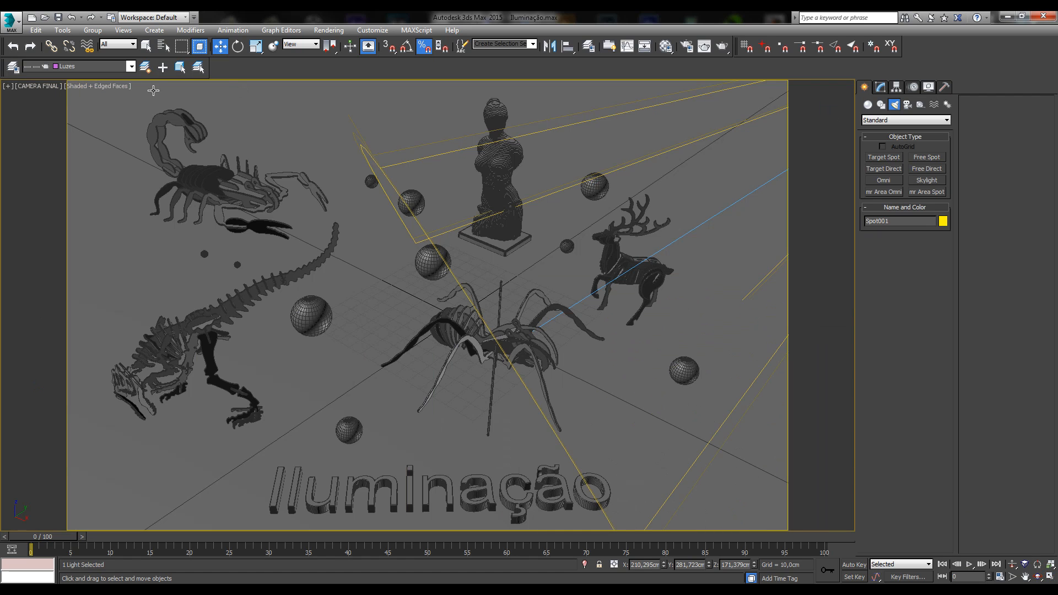
click(110, 87)
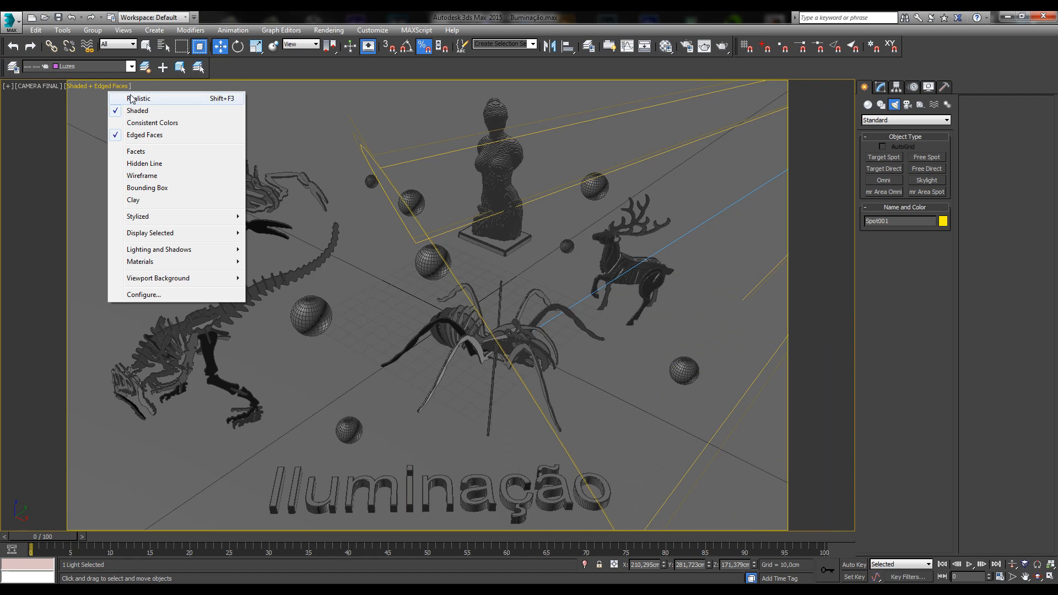
click(131, 98)
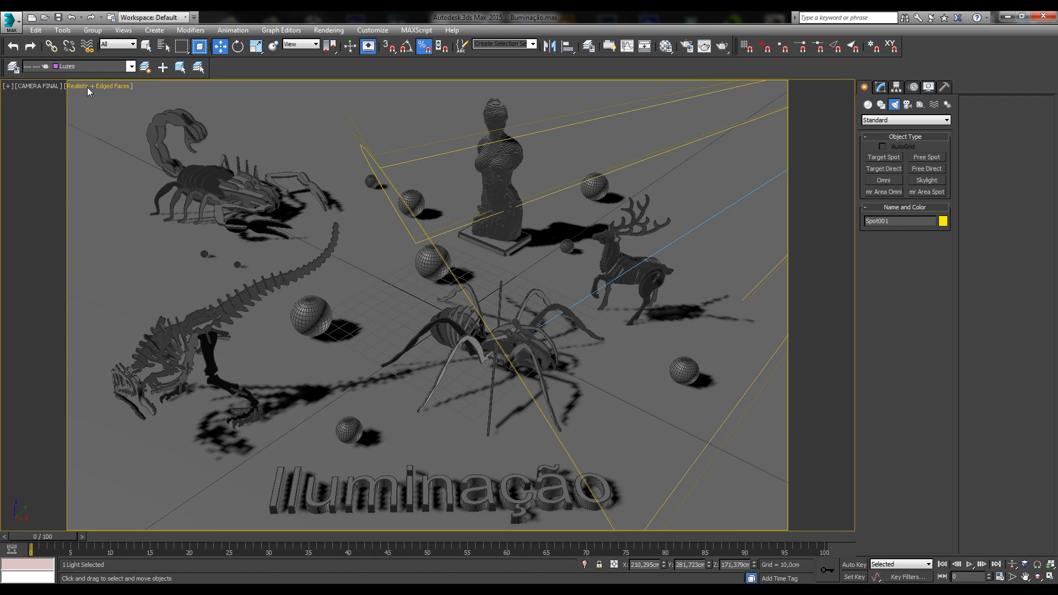
click(127, 87)
mouse_move(142, 260)
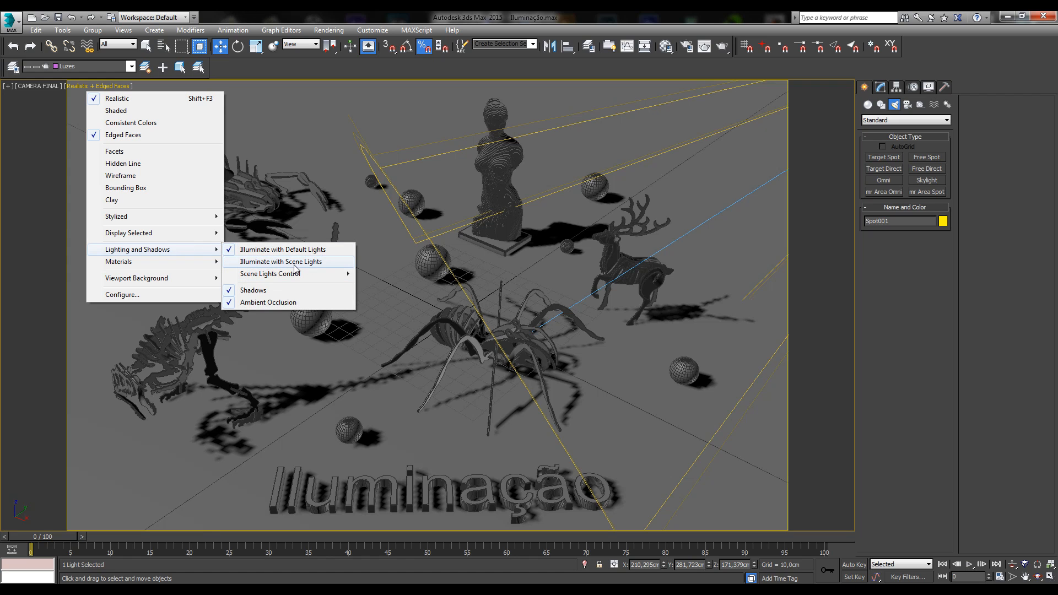
click(294, 264)
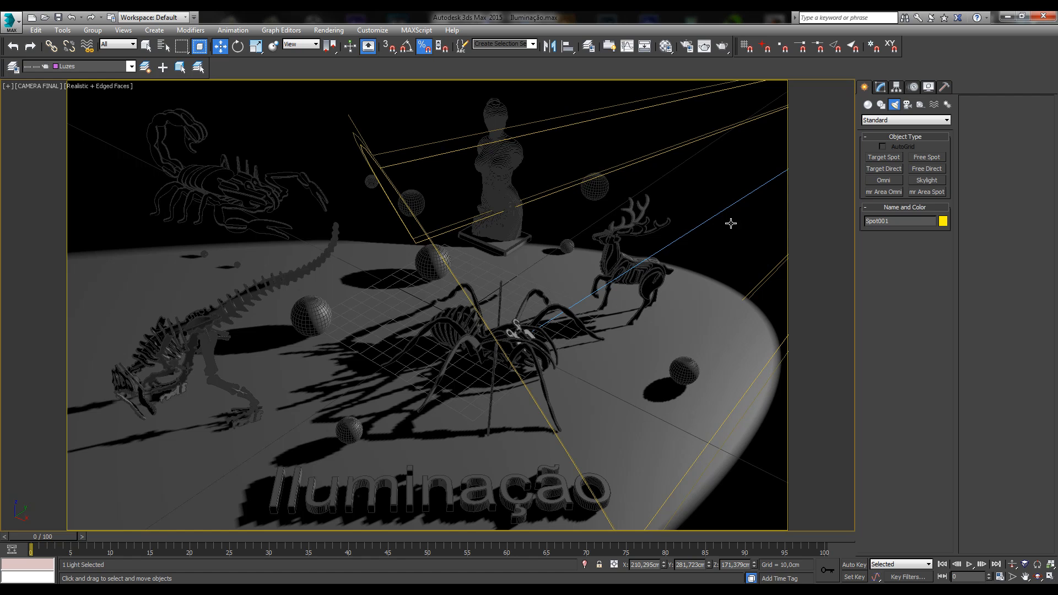
- Render the CAMERA FINAL view, examine the spotlight's illumination and shadows, and close the rendered image
click(722, 47)
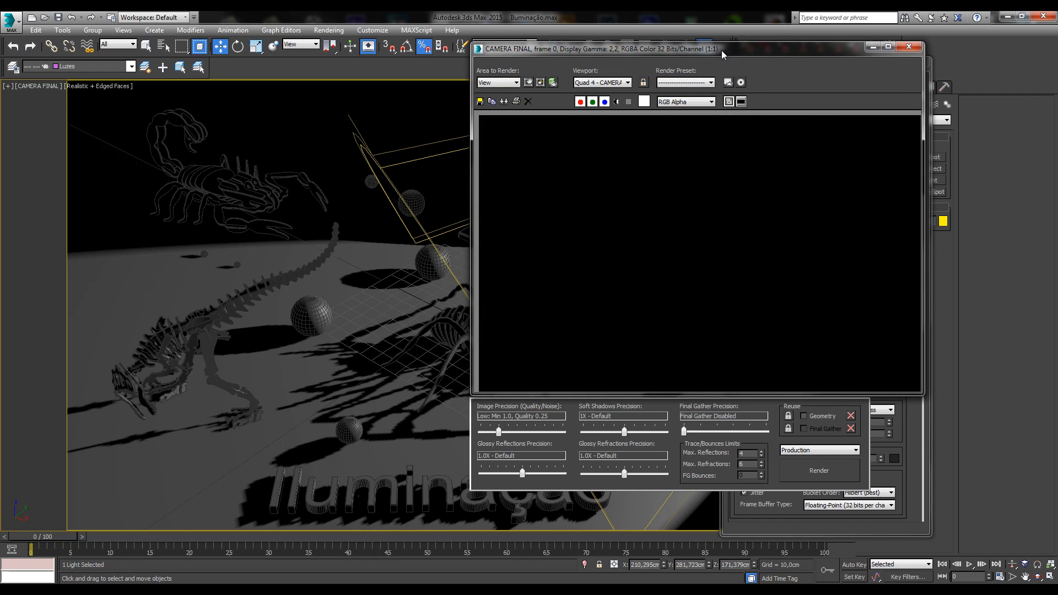
drag(722, 51, 485, 61)
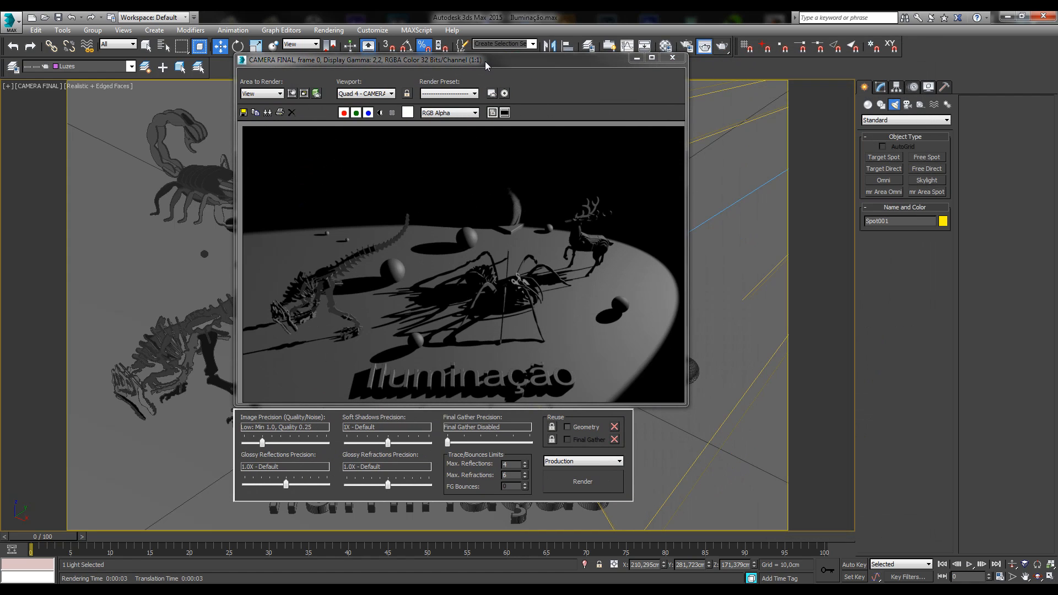
drag(485, 61, 125, 54)
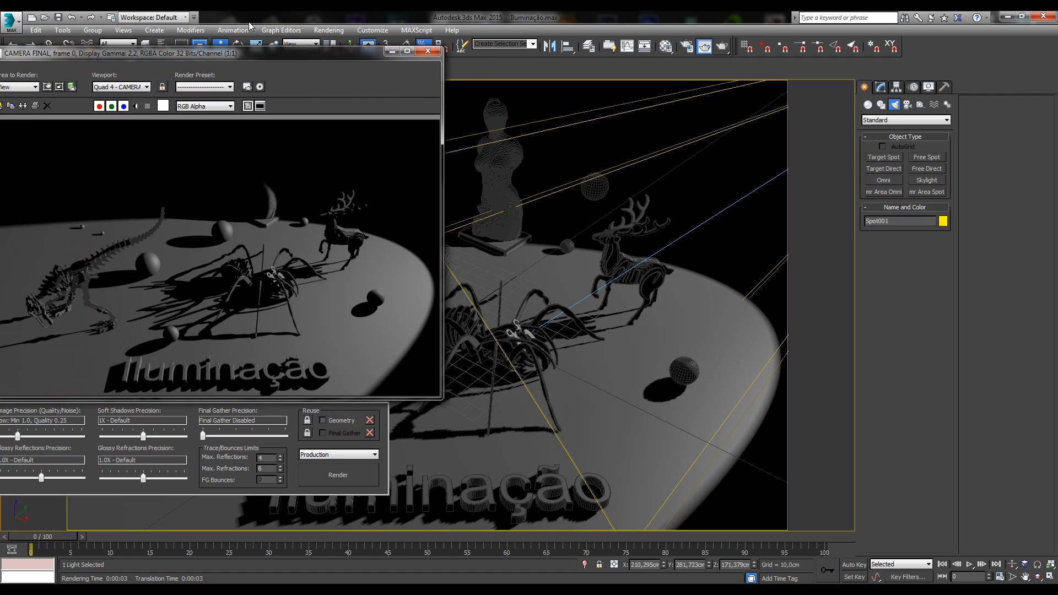
drag(243, 58, 506, 53)
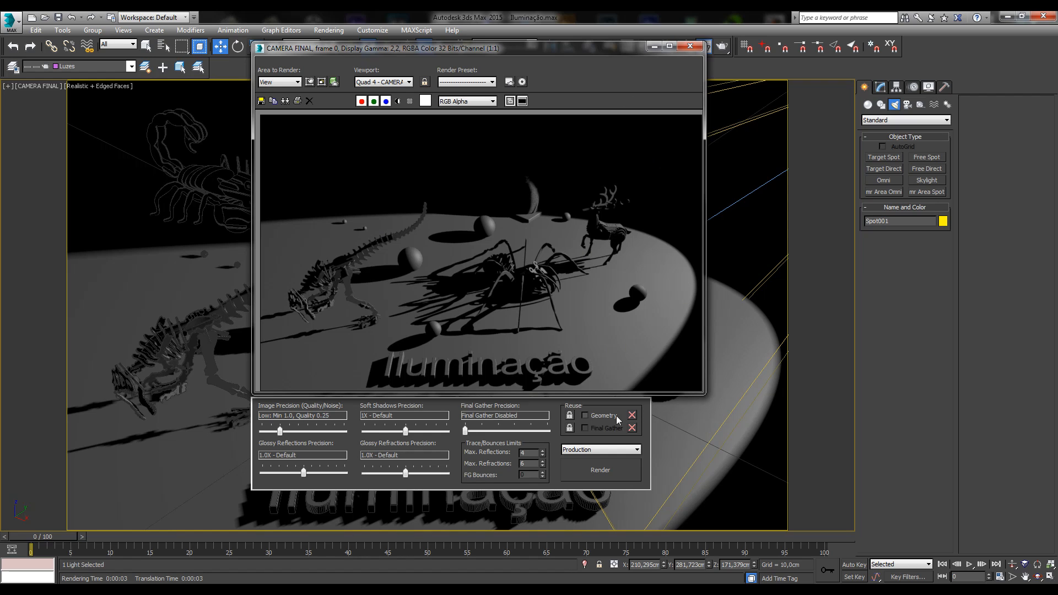
click(692, 48)
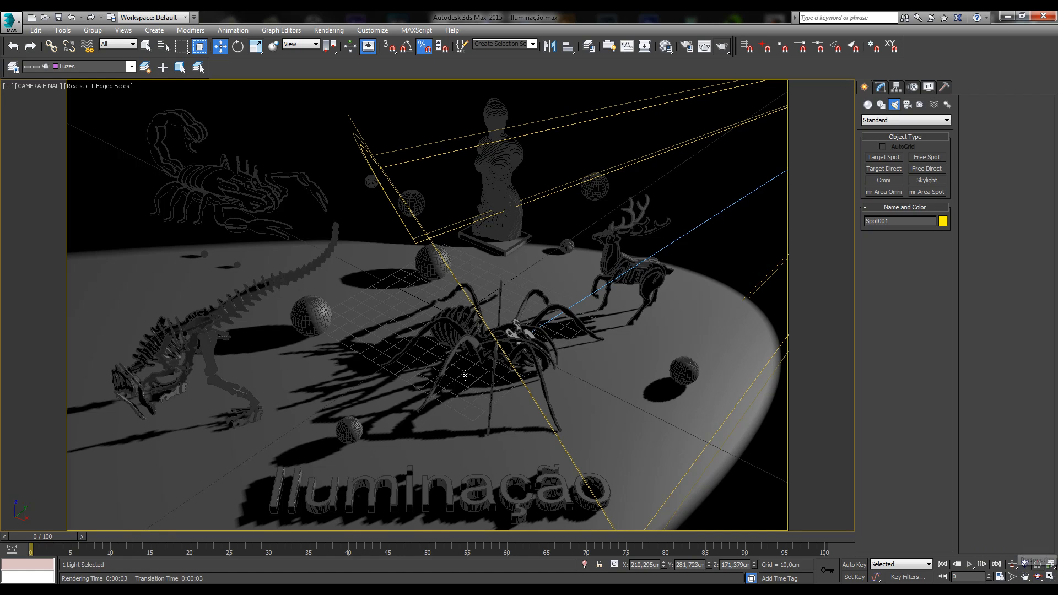
- Switch the maximized CAMERA FINAL viewport to look through the Spot001 light
click(35, 84)
mouse_move(56, 109)
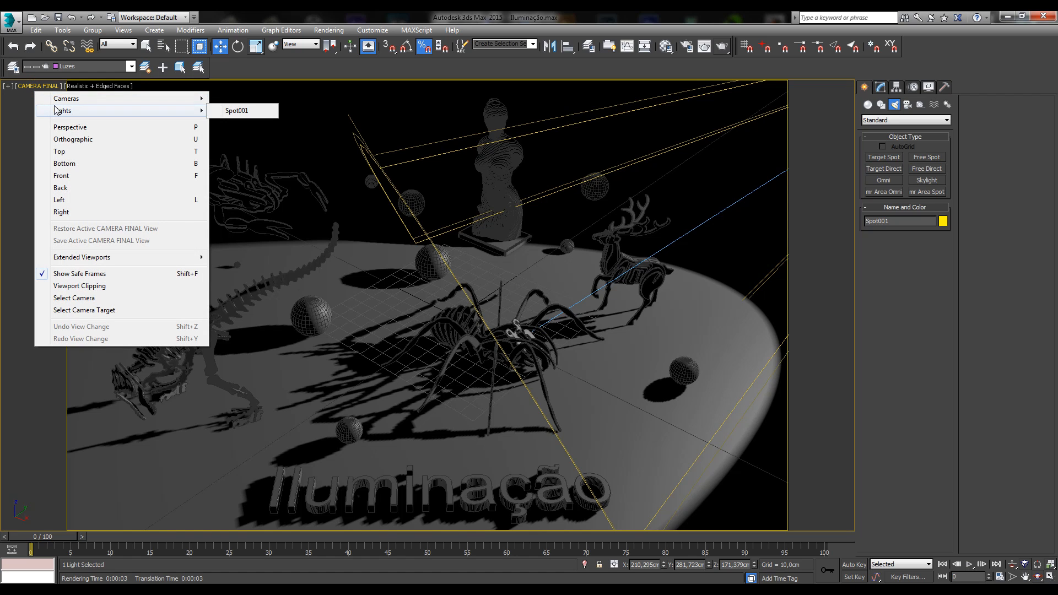
click(238, 111)
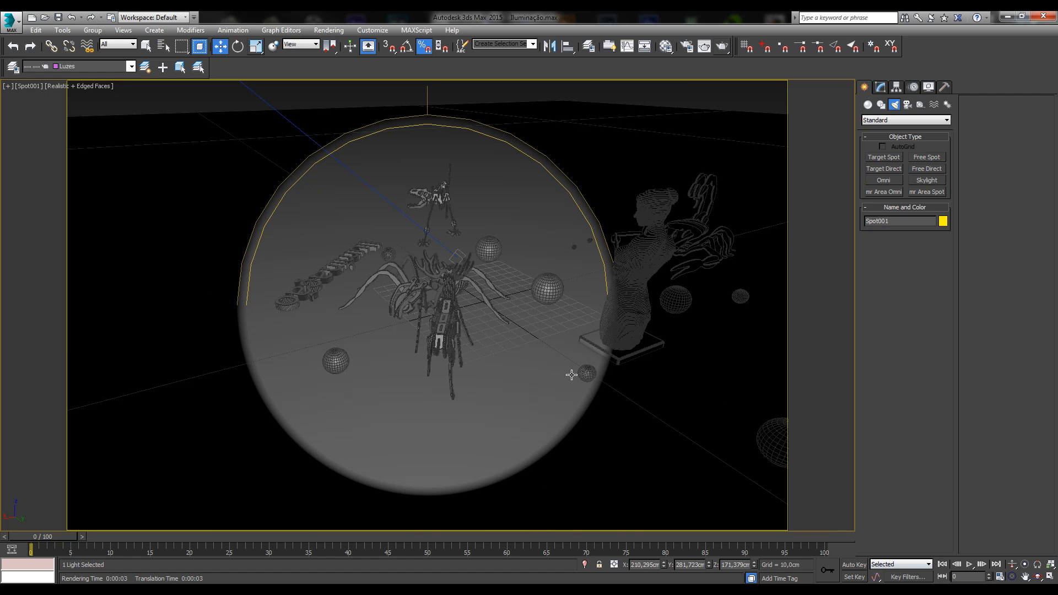
- Truck and dolly the spotlight through its own view until its cone closes in on one of the spheres
click(1025, 577)
drag(472, 391, 432, 395)
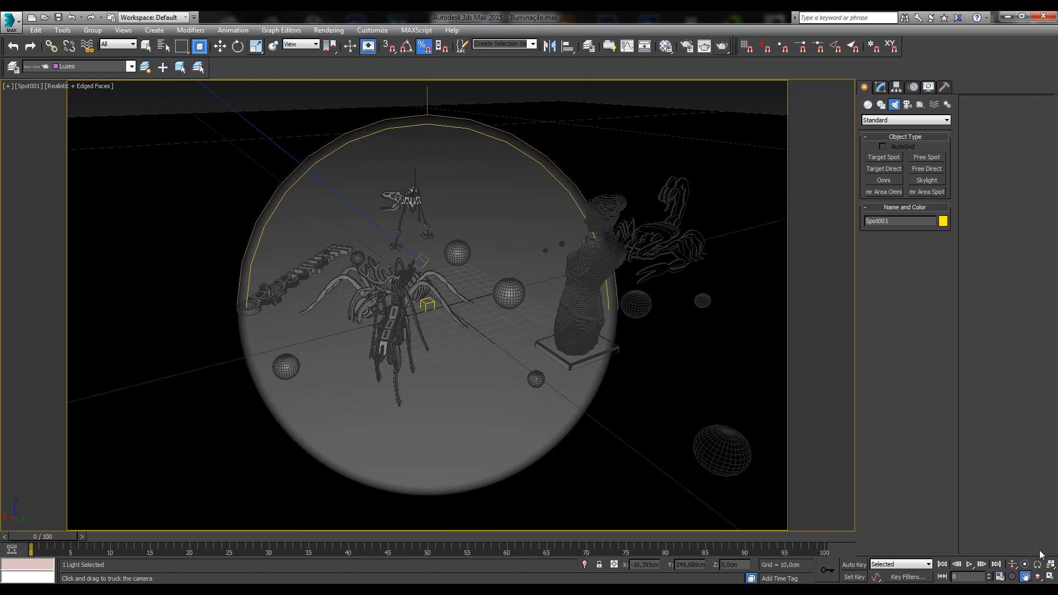
click(1012, 564)
drag(438, 237, 468, 309)
middle_drag(557, 335, 529, 319)
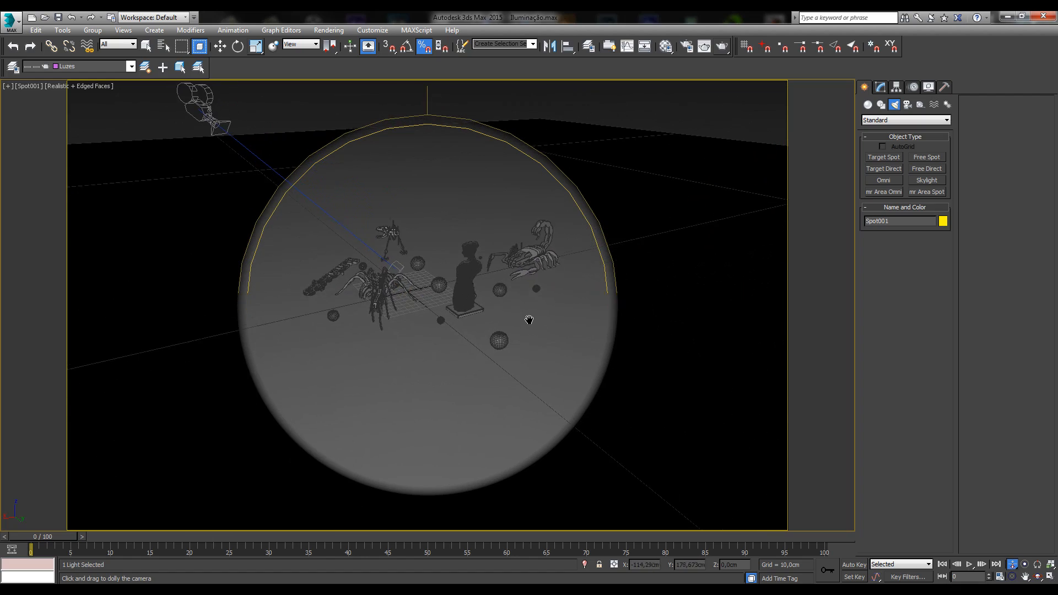
drag(408, 307, 493, 333)
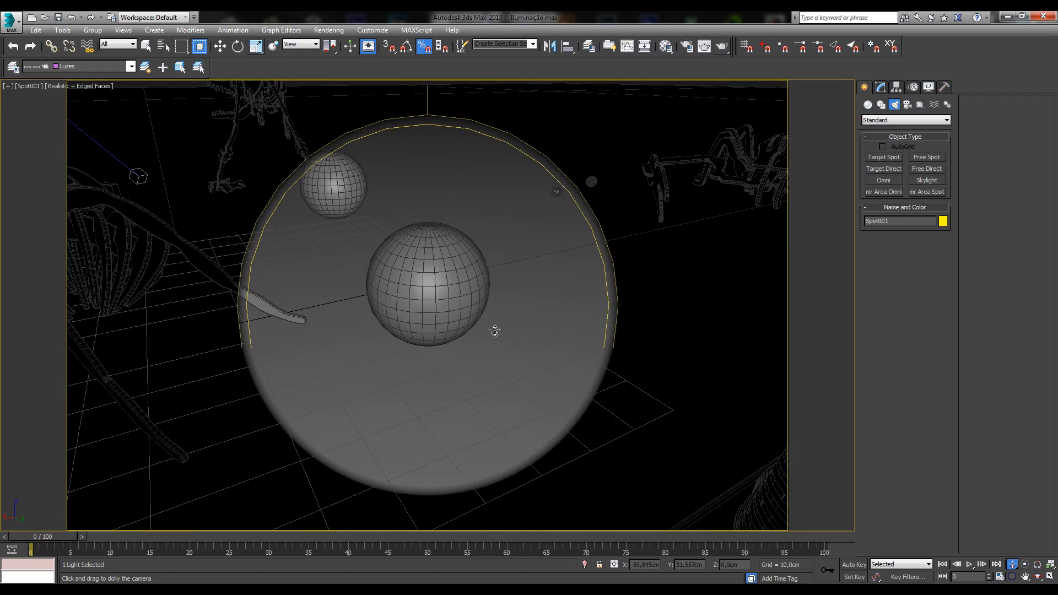
- Restore the four-viewport layout and change the Left viewport to the CAMERA FINAL view
click(1049, 576)
right_click(371, 388)
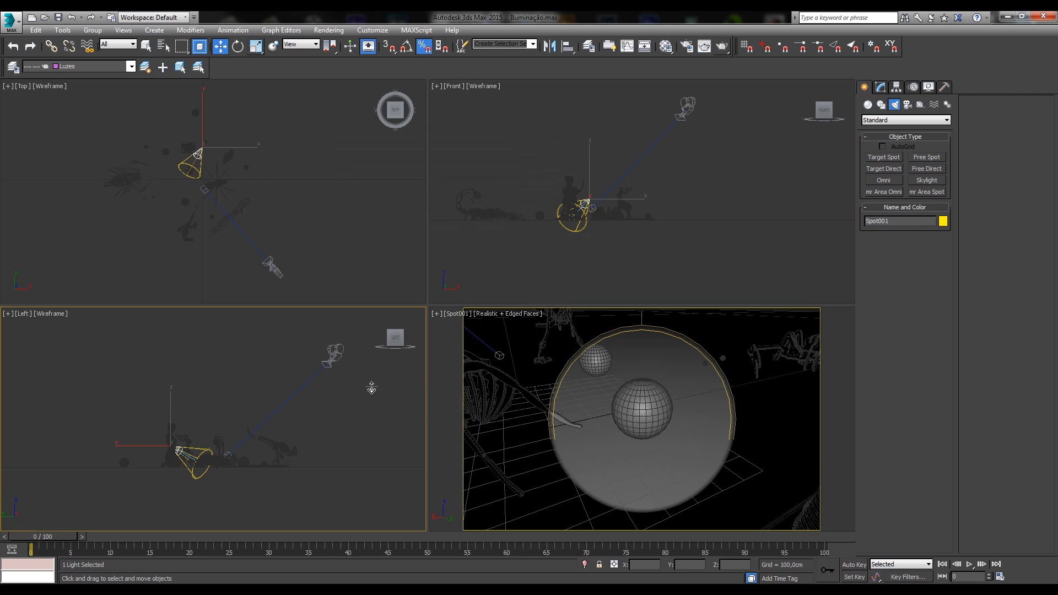
click(24, 314)
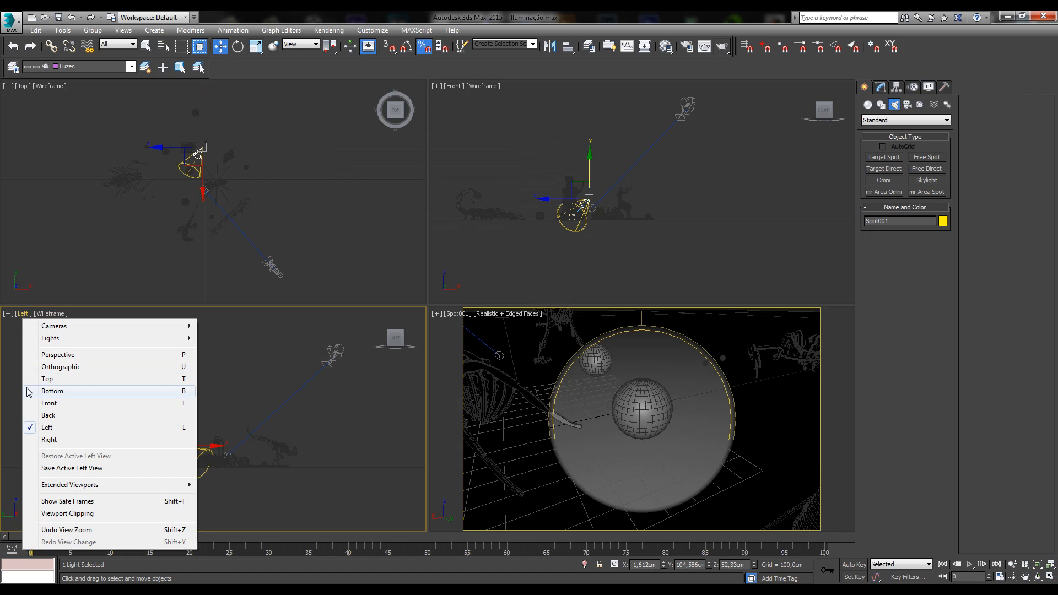
mouse_move(100, 331)
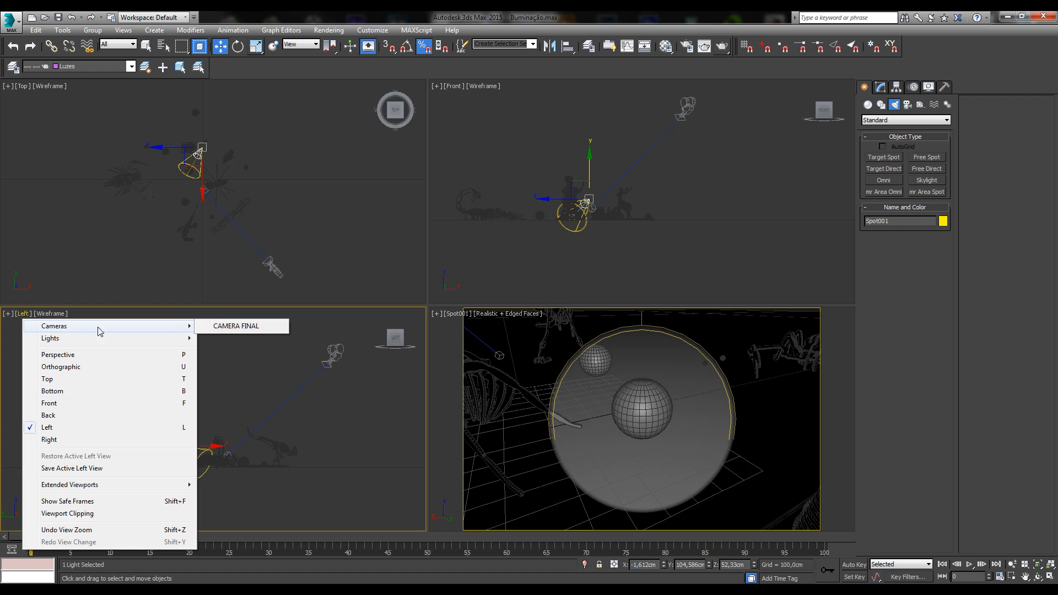
click(234, 326)
- Set the new CAMERA FINAL viewport to Realistic shading and illuminate it with the scene lights
click(68, 318)
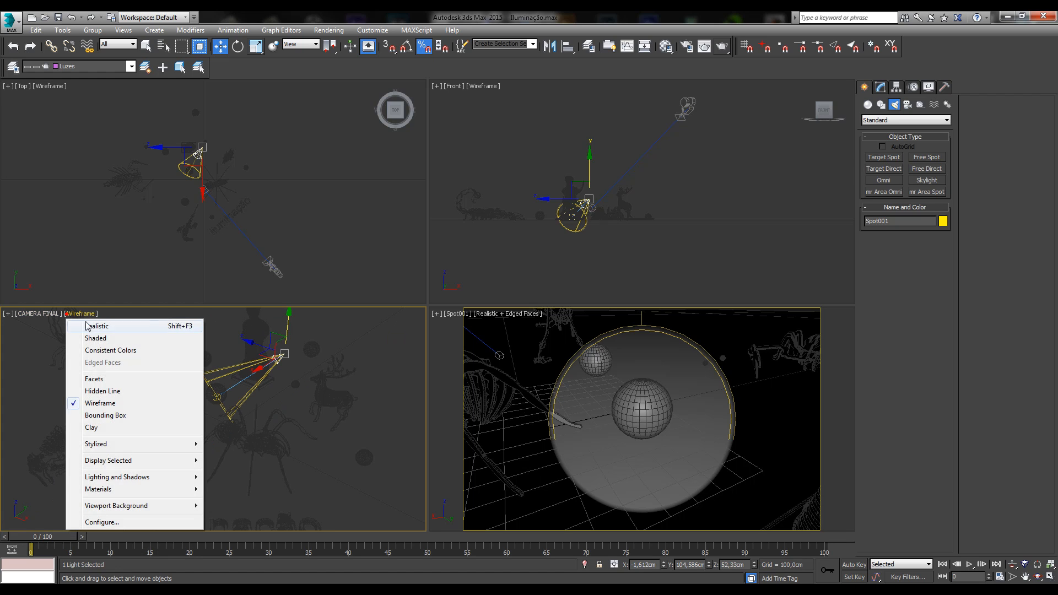
click(91, 326)
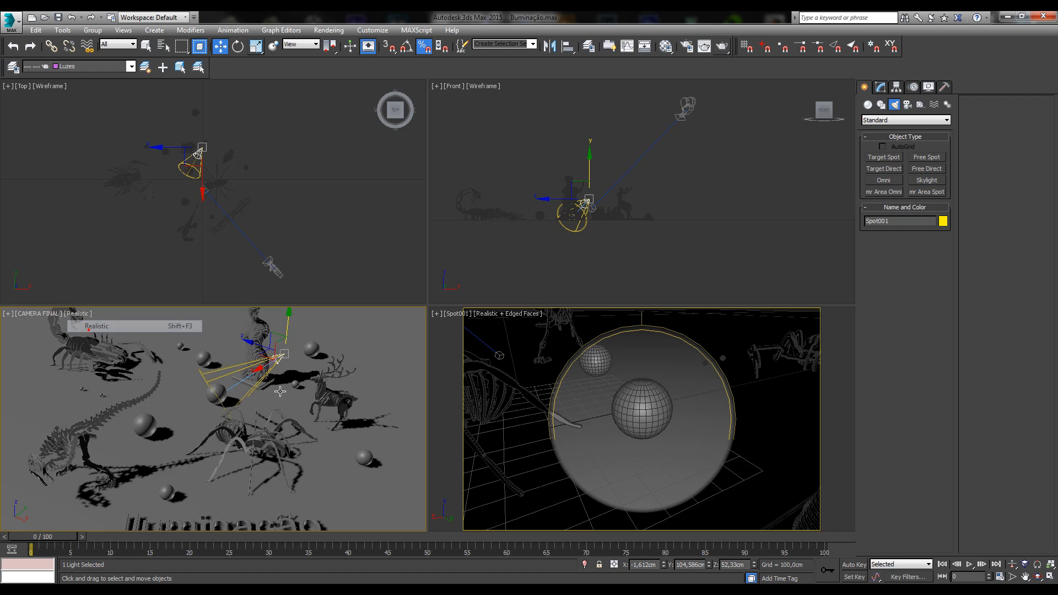
click(55, 314)
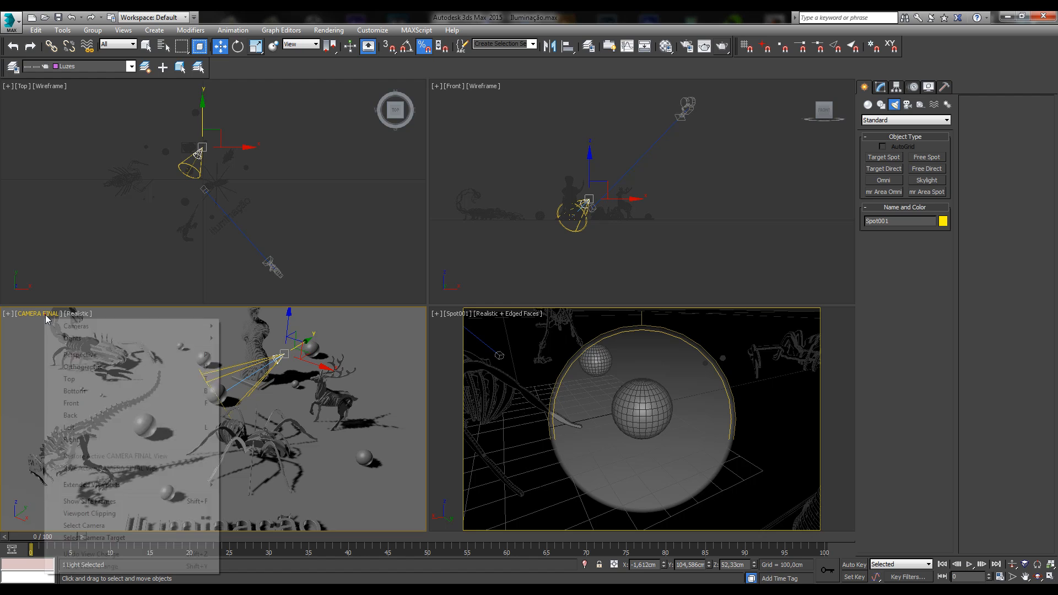
click(79, 314)
mouse_move(112, 461)
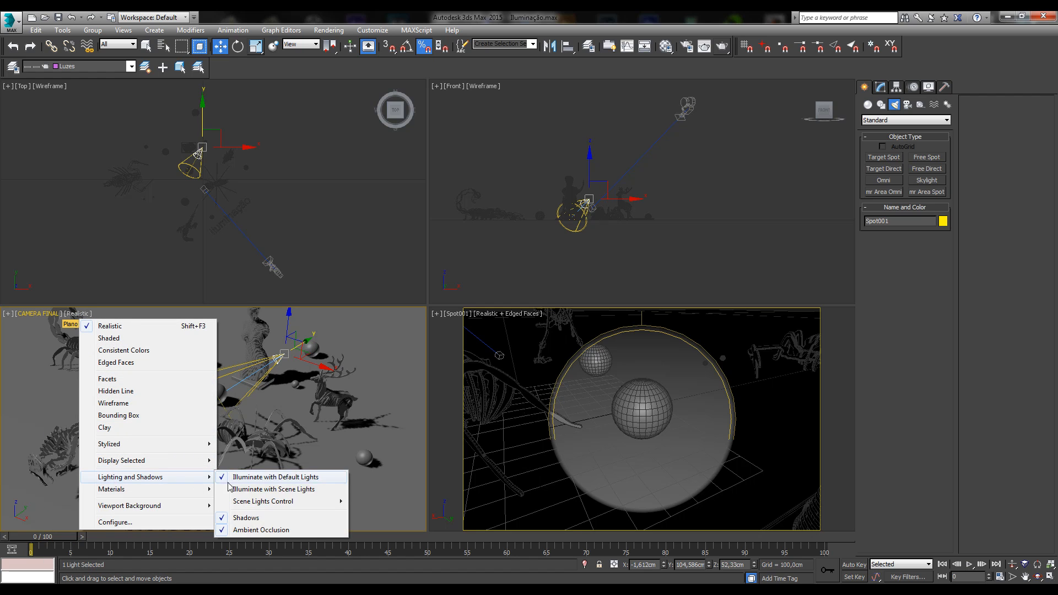
click(236, 490)
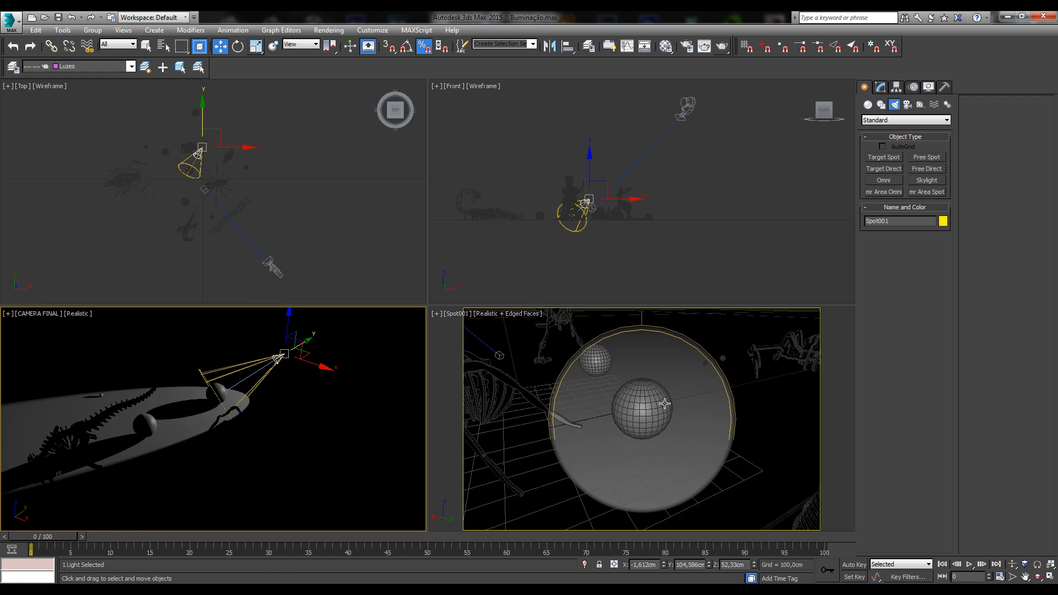
- Dolly the spotlight back and truck it sideways in the Spot001 view until its cone covers the spider and spheres
right_click(632, 394)
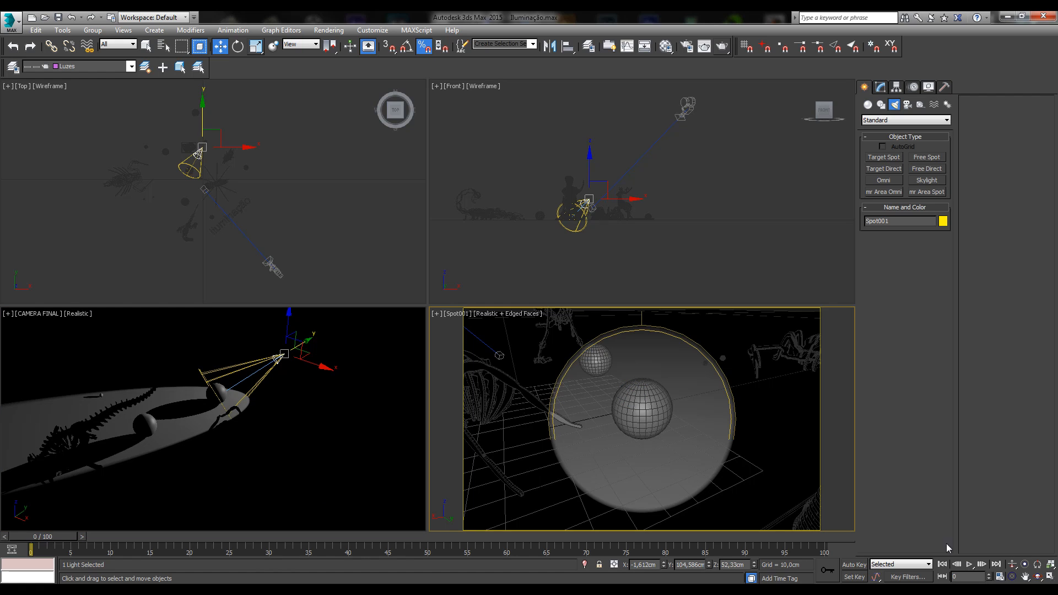
click(1012, 564)
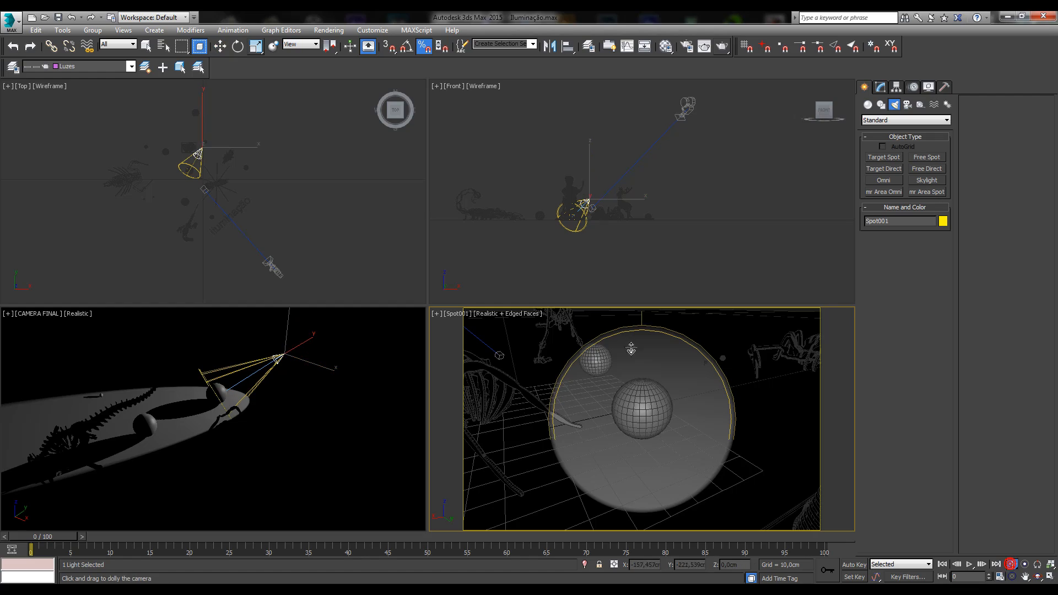
drag(652, 371, 672, 545)
middle_drag(631, 442, 674, 439)
drag(629, 458, 685, 458)
- Orbit the spotlight around its target and dolly it slightly back, to about X 209, Y 287, Z 171 cm
click(1038, 576)
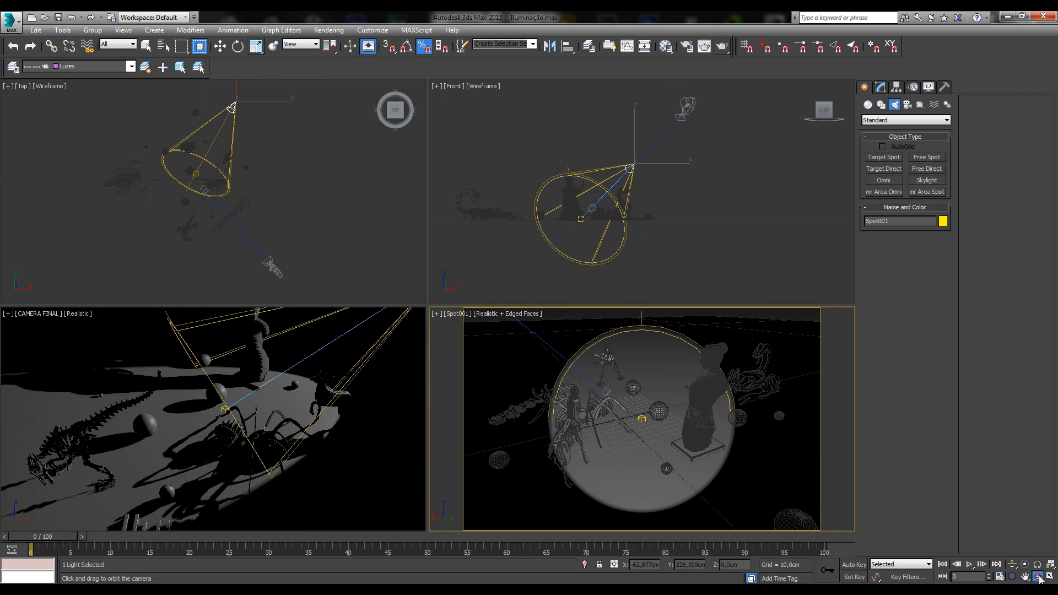
drag(632, 419, 670, 456)
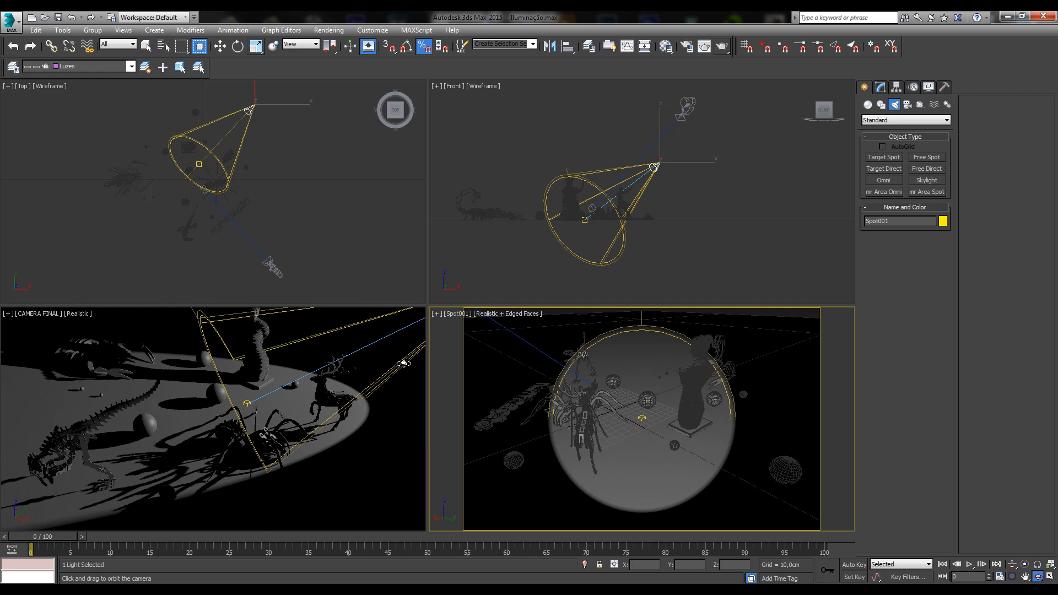
click(1012, 564)
drag(671, 416, 669, 428)
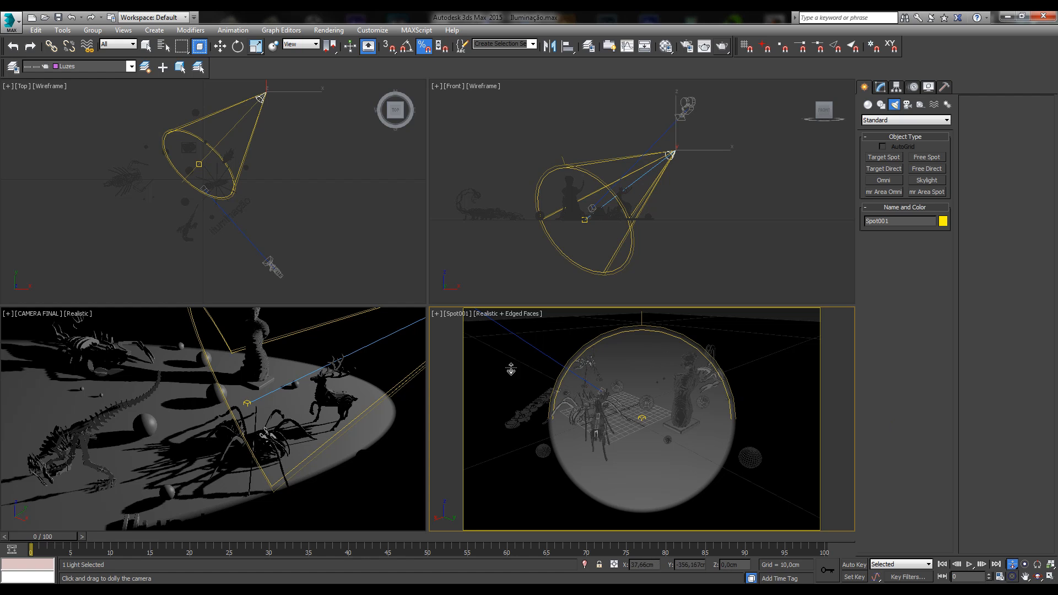
- Swap the two shaded viewports so the Spot001 one shows CAMERA FINAL and the CAMERA FINAL one shows Spot001
right_click(368, 392)
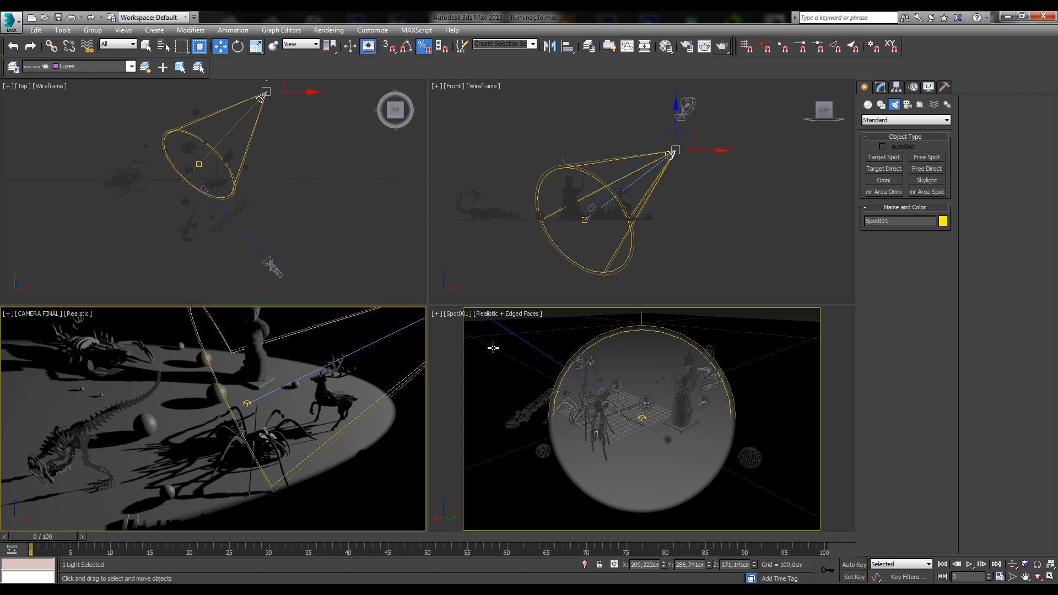
click(468, 346)
click(460, 313)
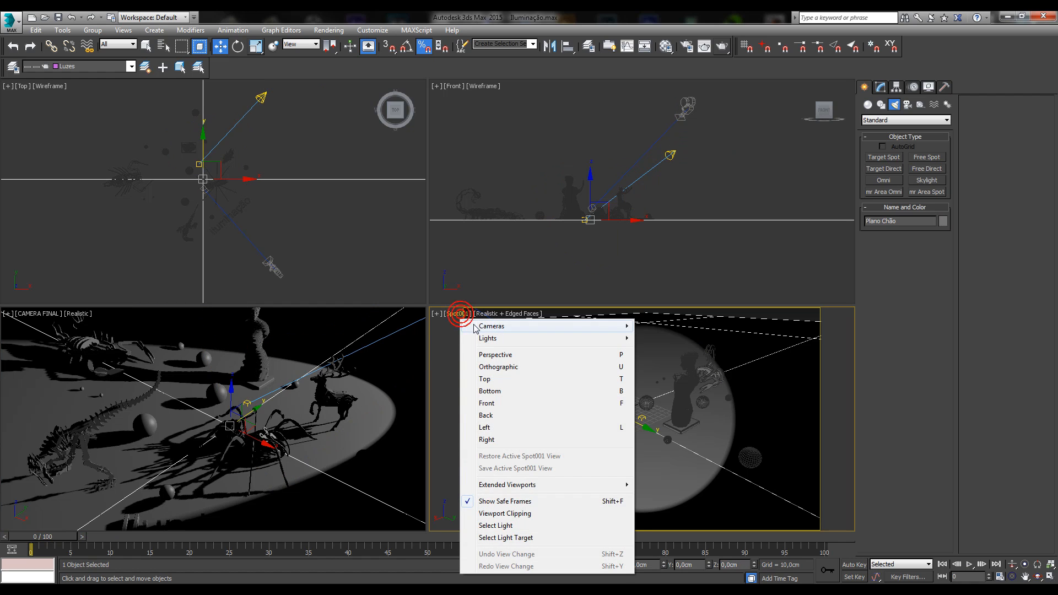
mouse_move(476, 328)
click(669, 326)
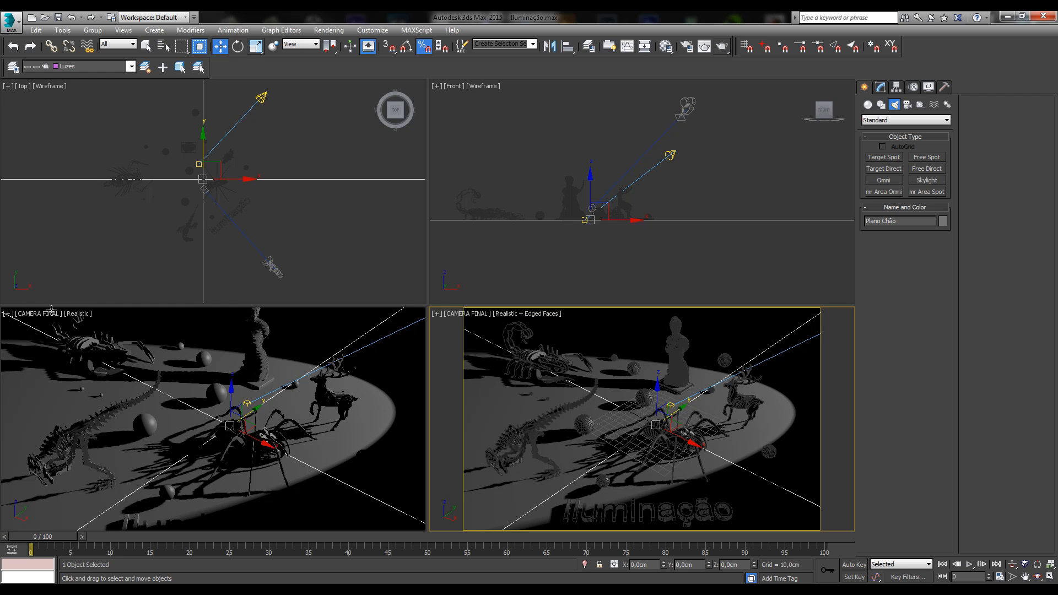
click(31, 313)
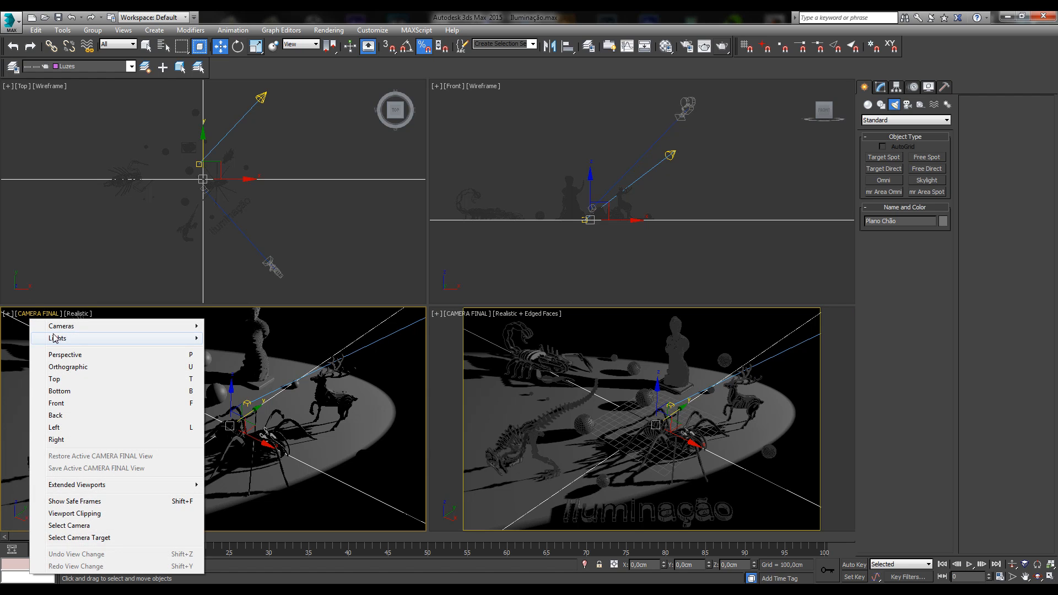
mouse_move(58, 338)
click(220, 338)
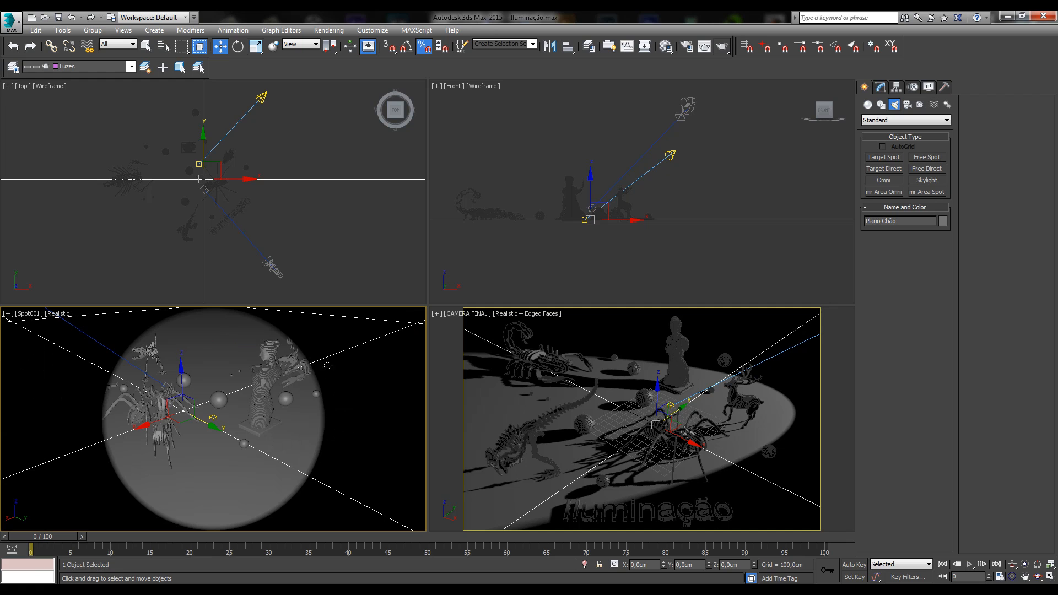
- Check the Lighting and Shadows options of the CAMERA FINAL viewport without changing them
right_click(568, 356)
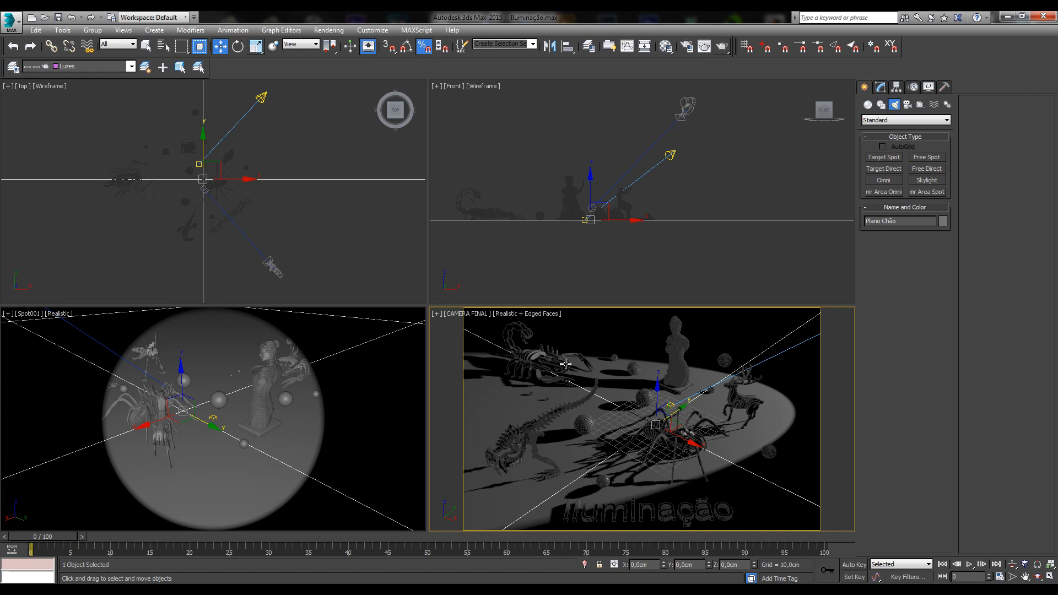
click(524, 313)
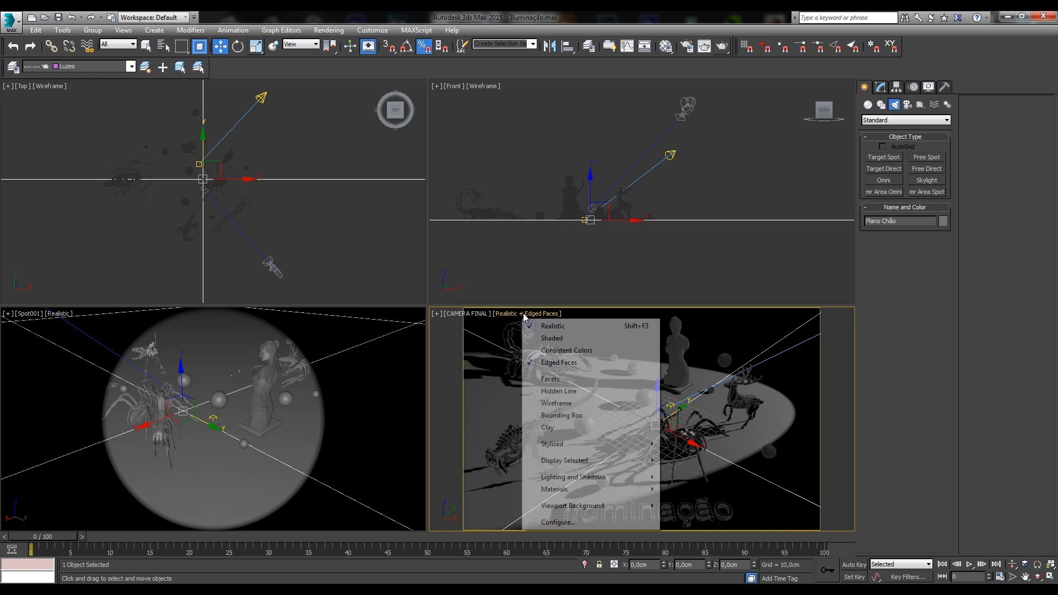
mouse_move(634, 477)
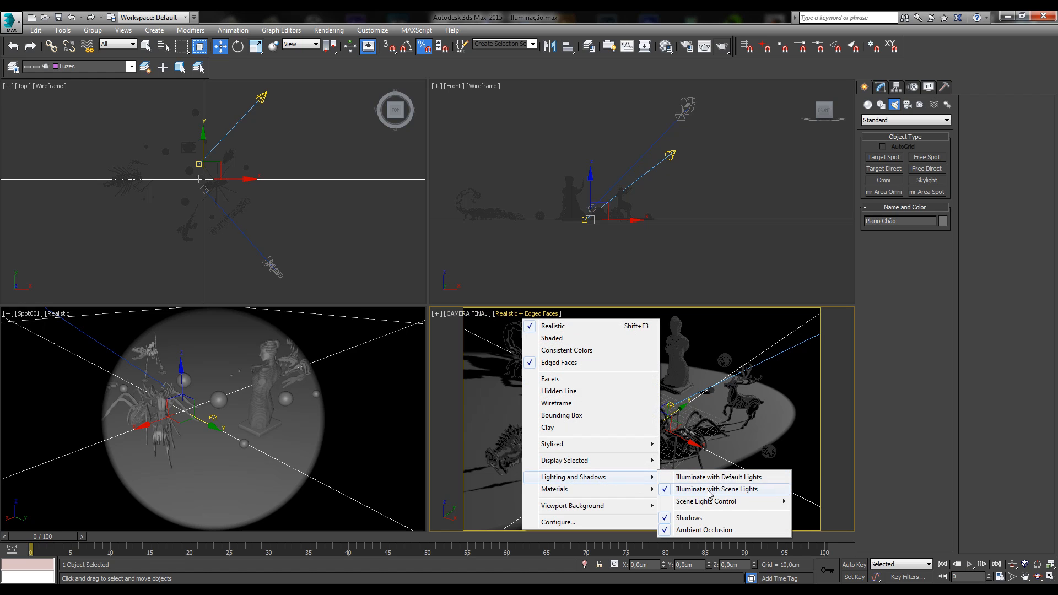
click(752, 340)
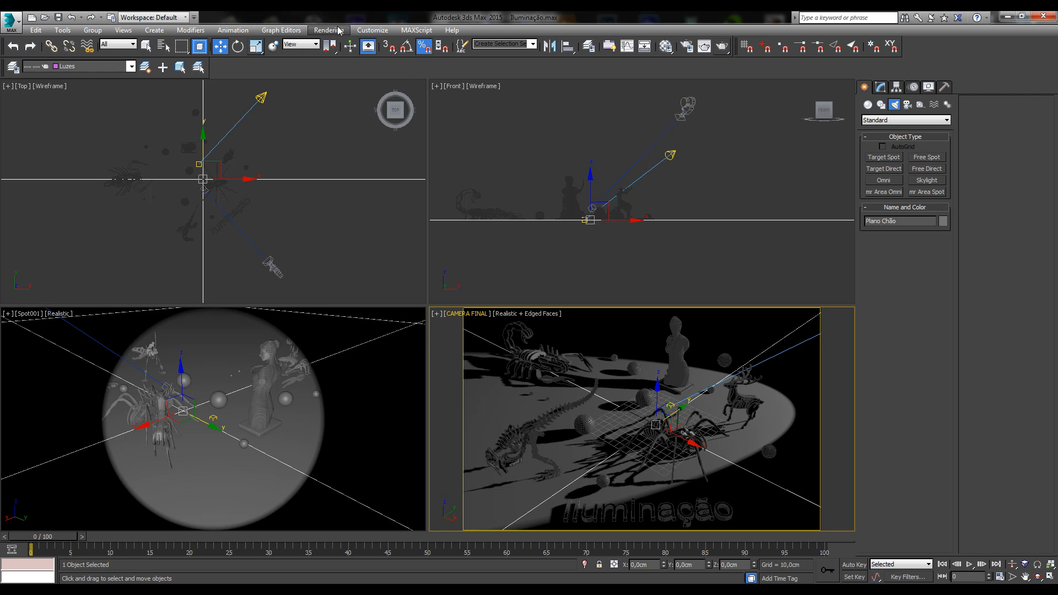
- Examine the available display drivers in the viewport preferences and cancel the driver selection
click(368, 30)
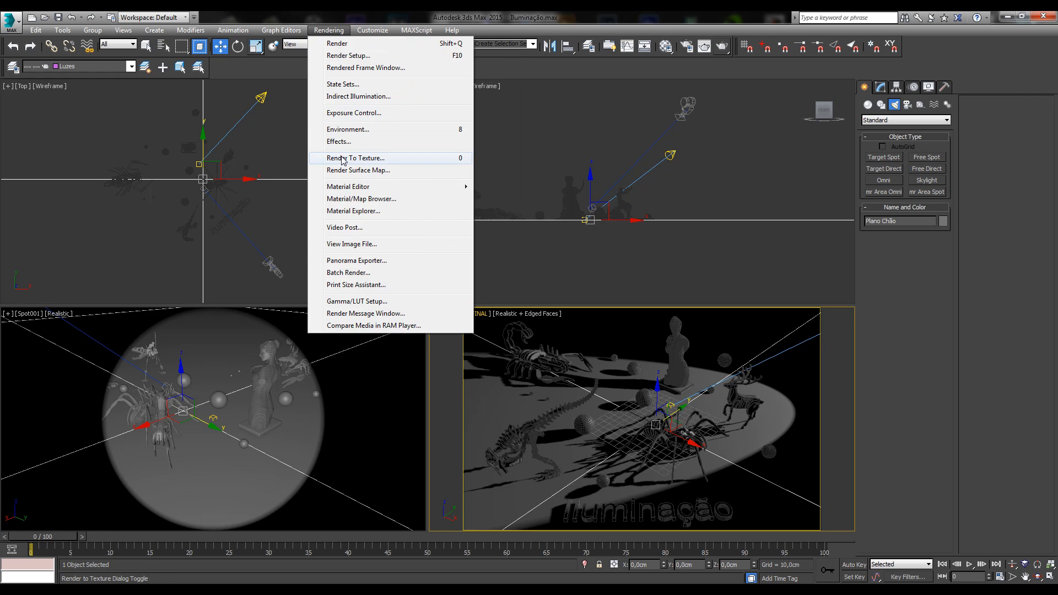
click(396, 207)
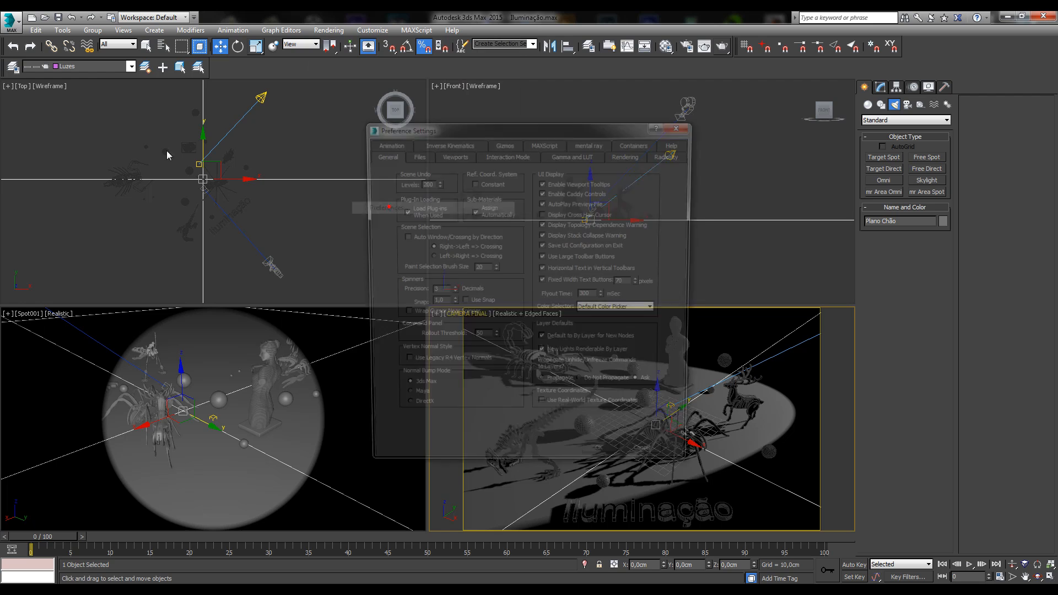
click(452, 156)
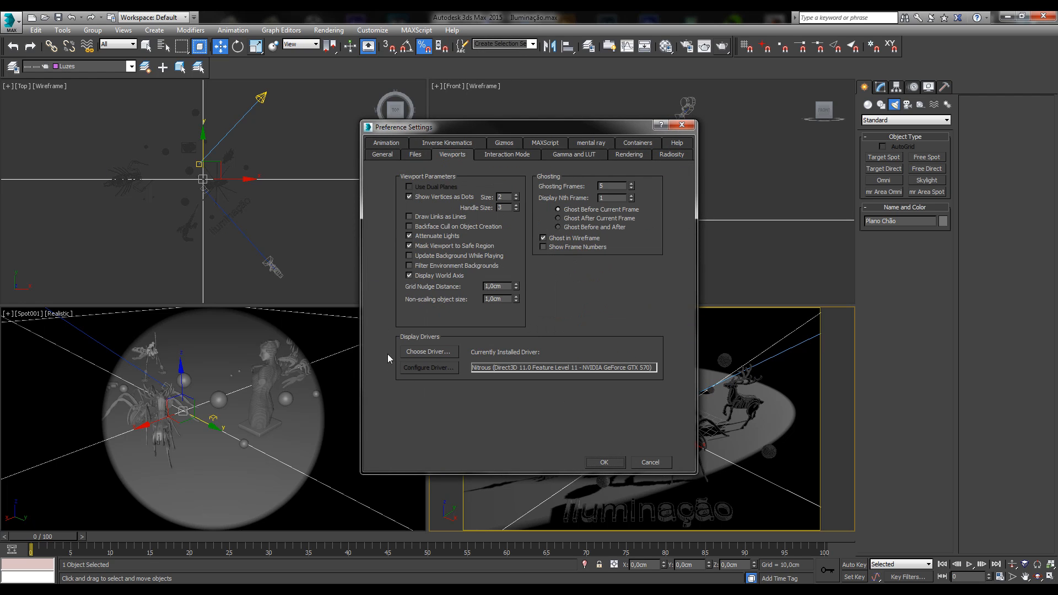
click(428, 351)
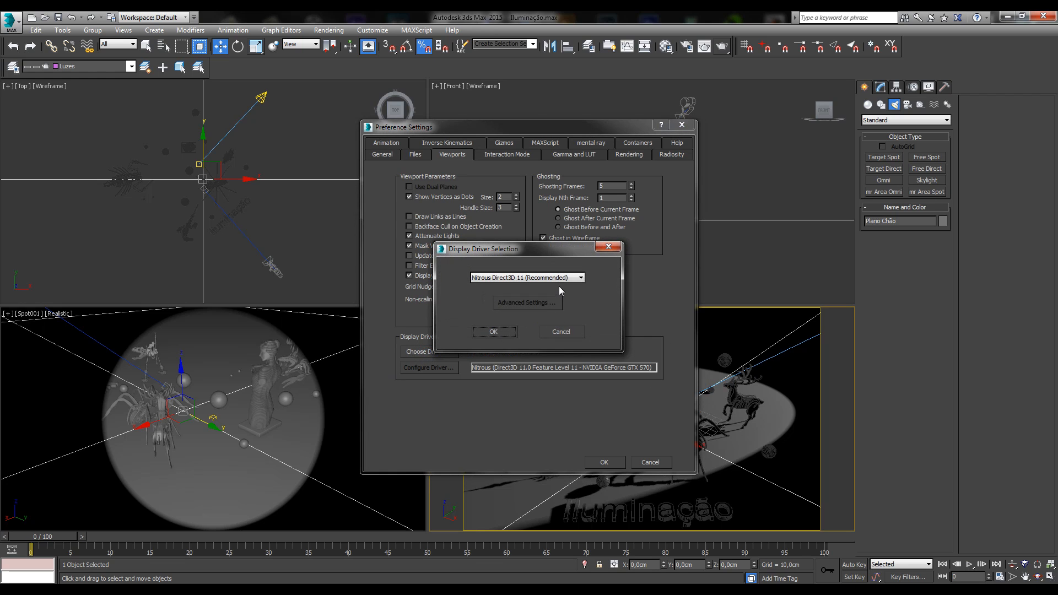
click(559, 279)
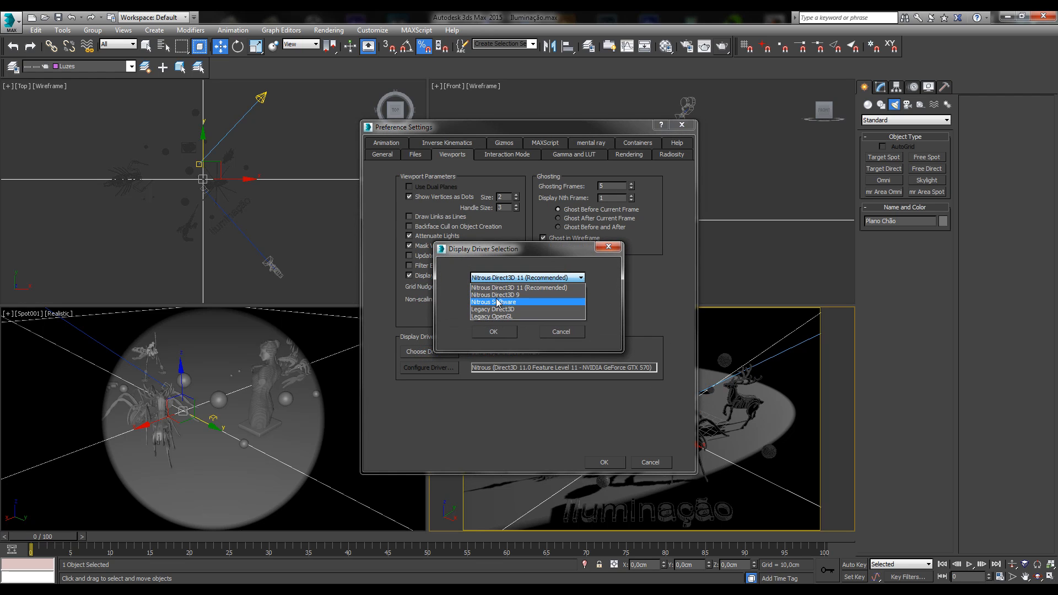
click(553, 288)
click(530, 279)
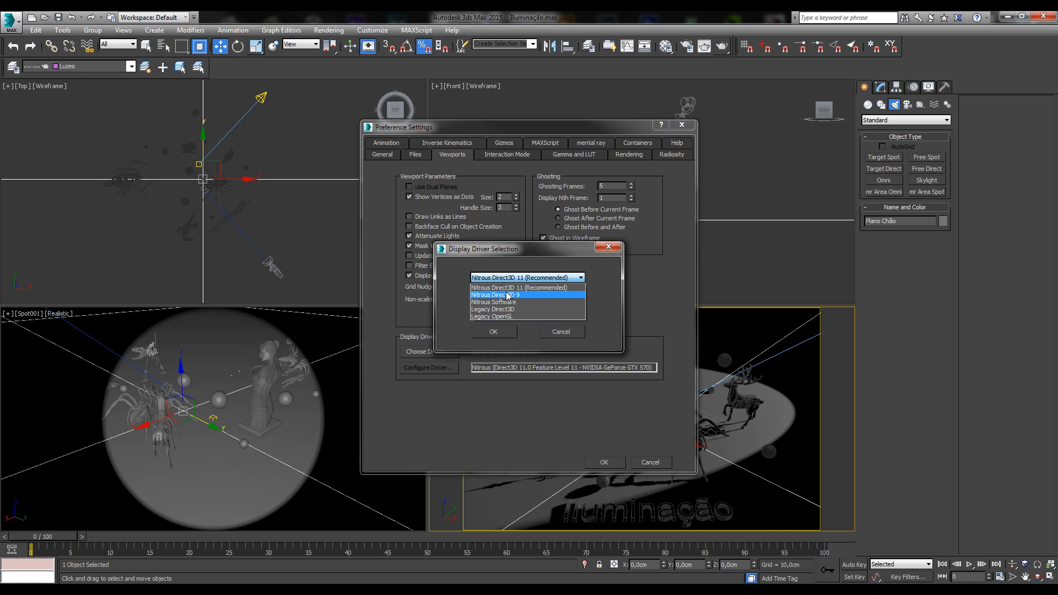
click(581, 278)
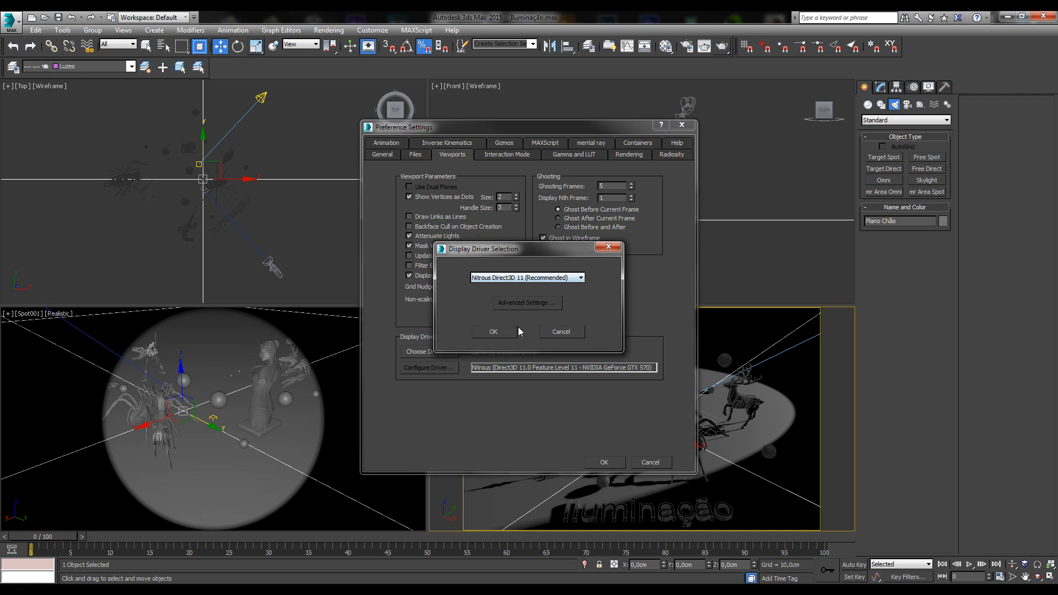
click(559, 331)
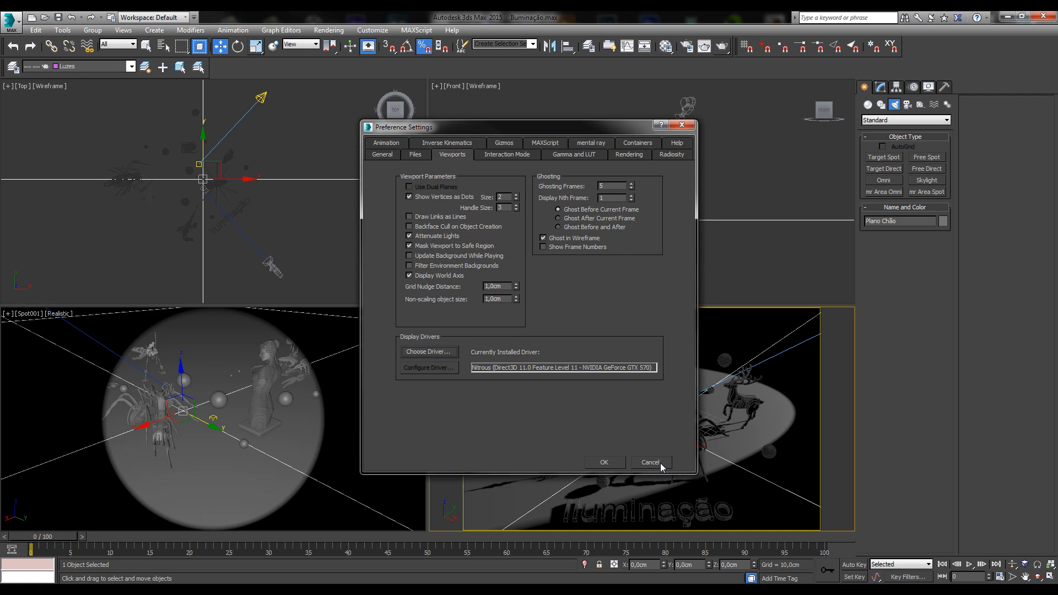
- Close the preferences unchanged, select the Spot001 light for modification, and maximize the CAMERA FINAL viewport
click(659, 463)
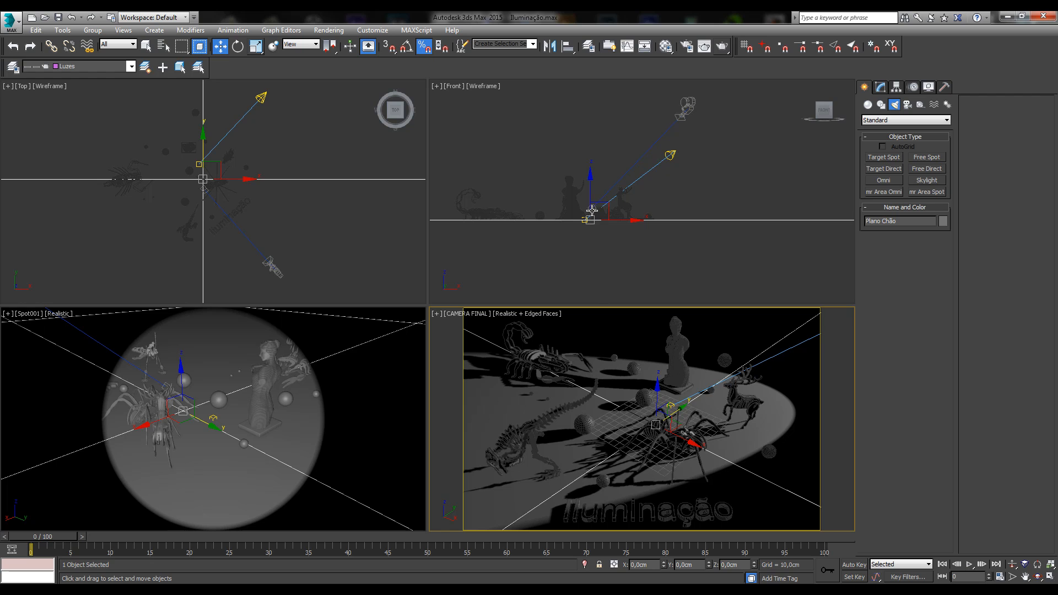
click(671, 155)
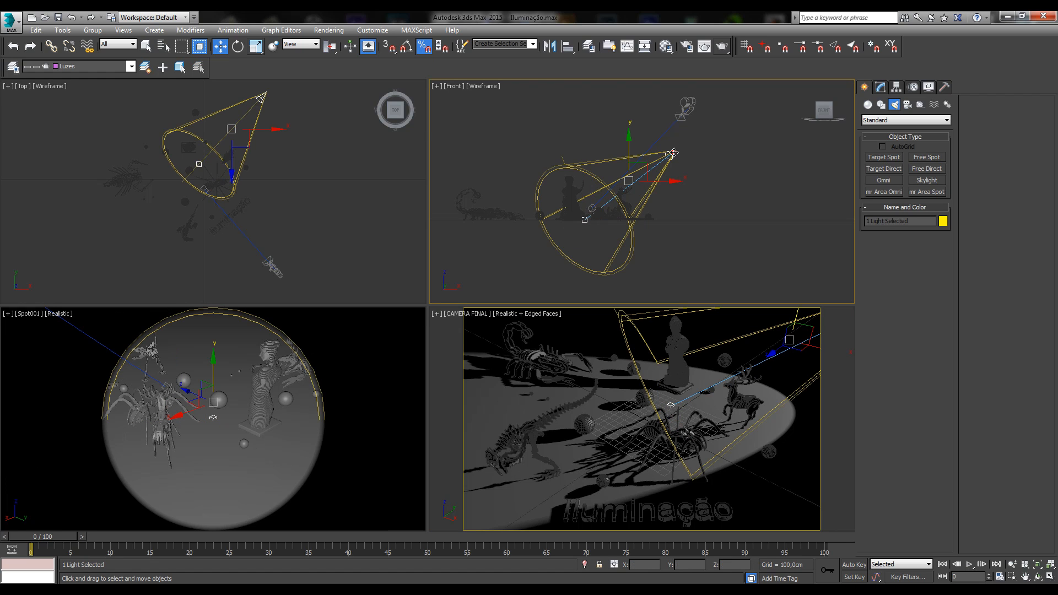
click(703, 148)
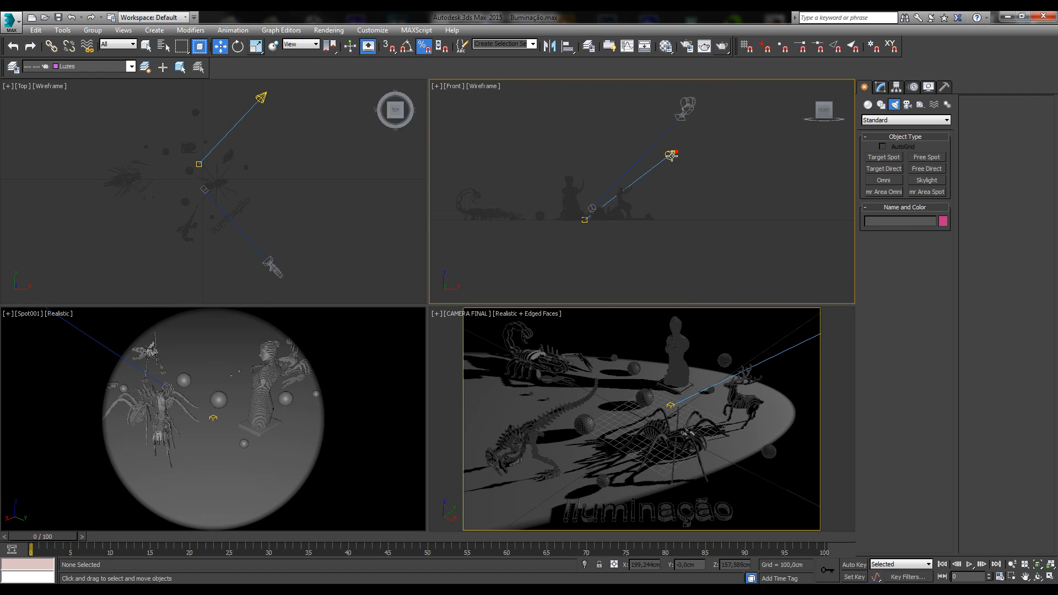
click(671, 154)
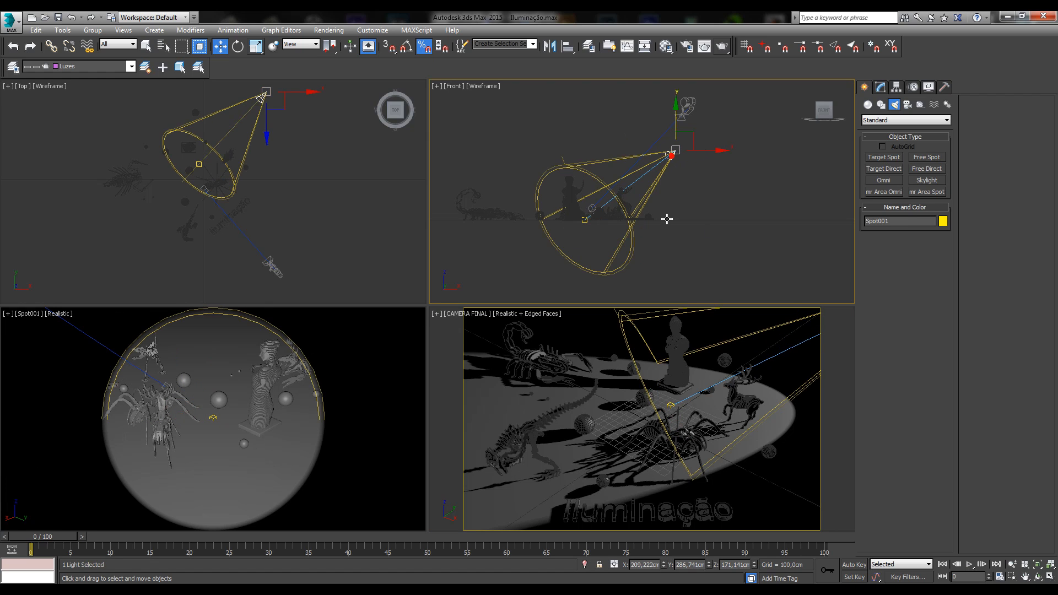
click(584, 219)
click(880, 87)
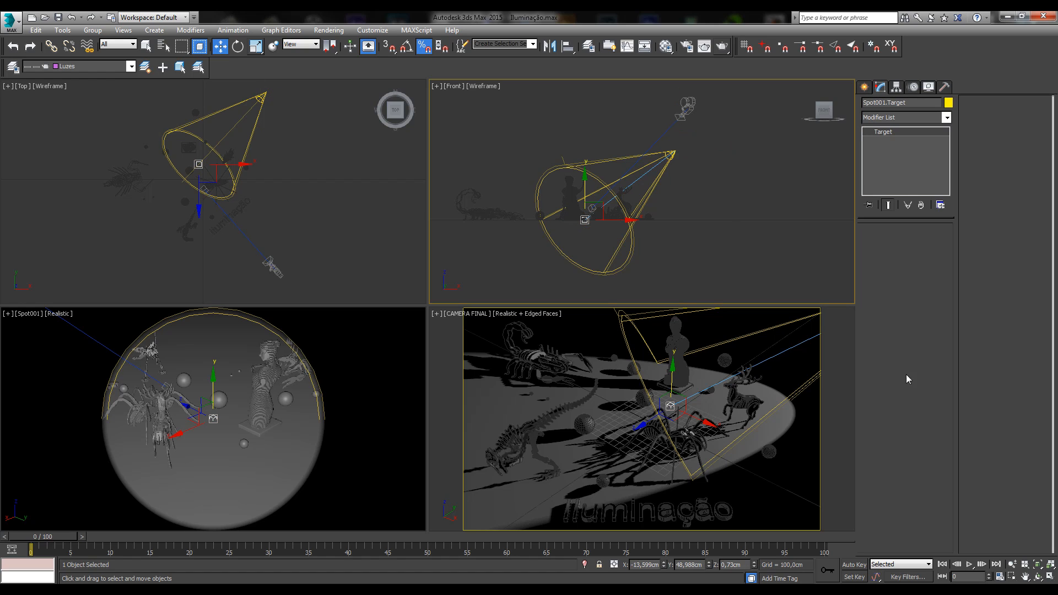
click(671, 155)
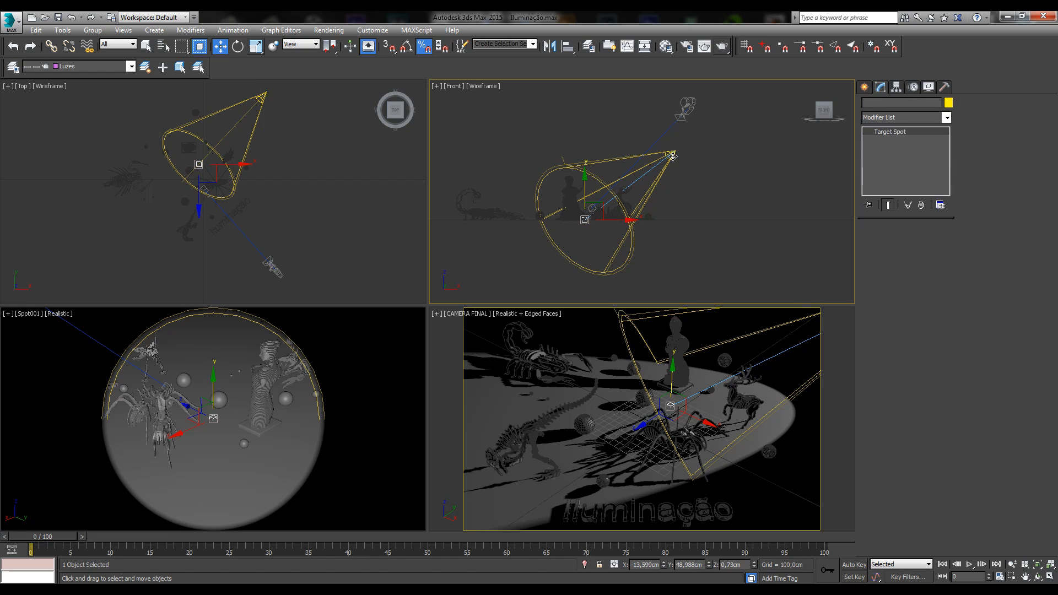
click(692, 177)
click(672, 150)
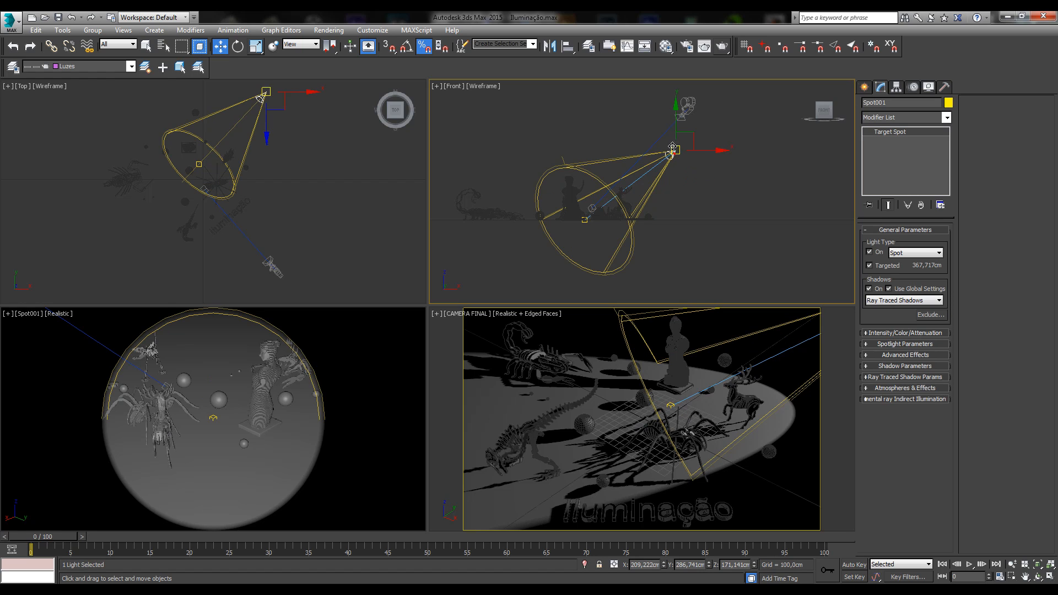
click(584, 219)
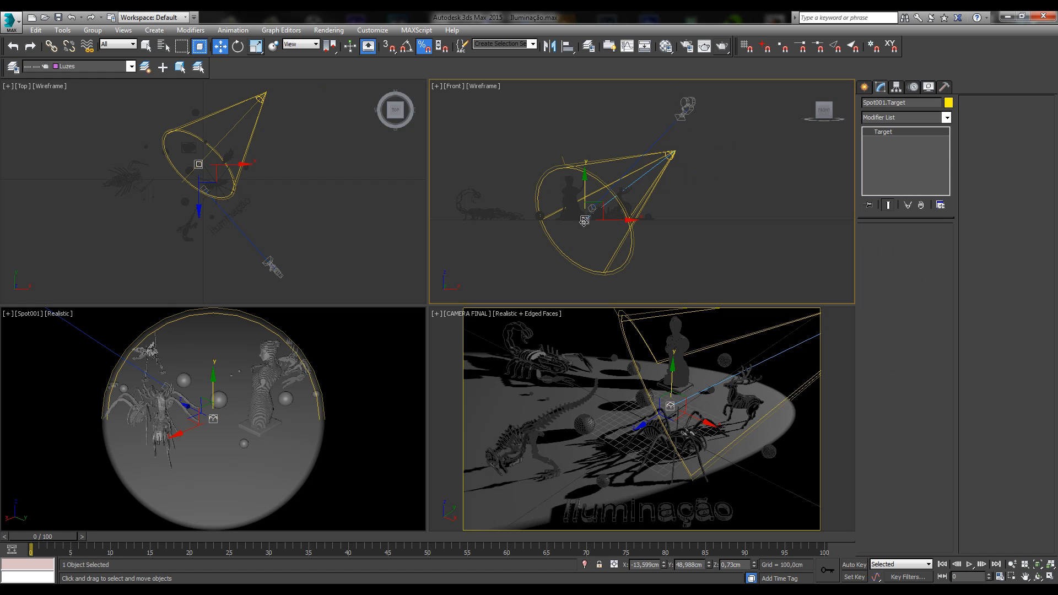
click(671, 155)
right_click(777, 347)
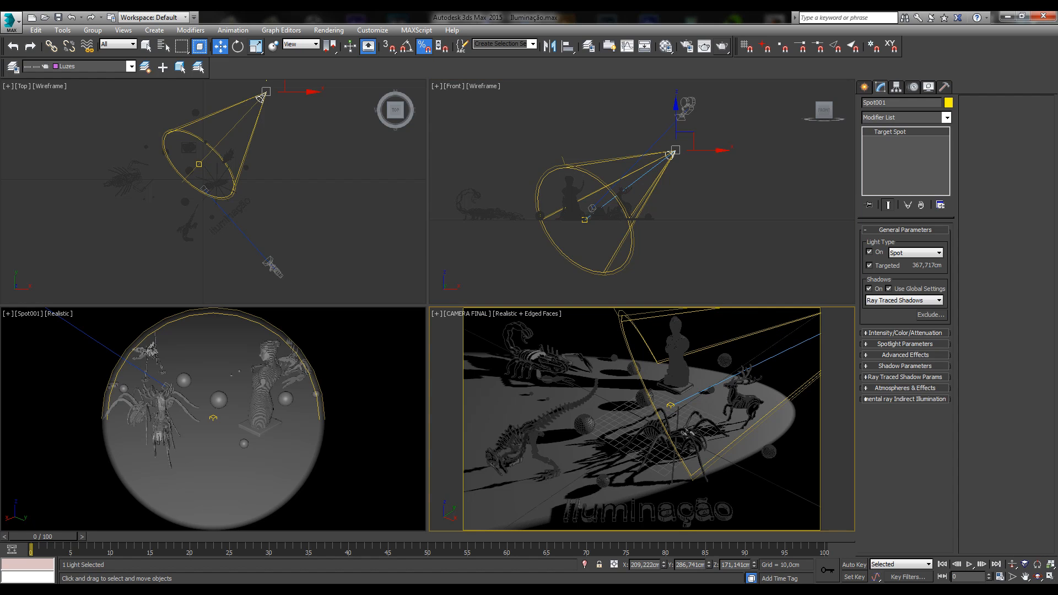
key(alt+w)
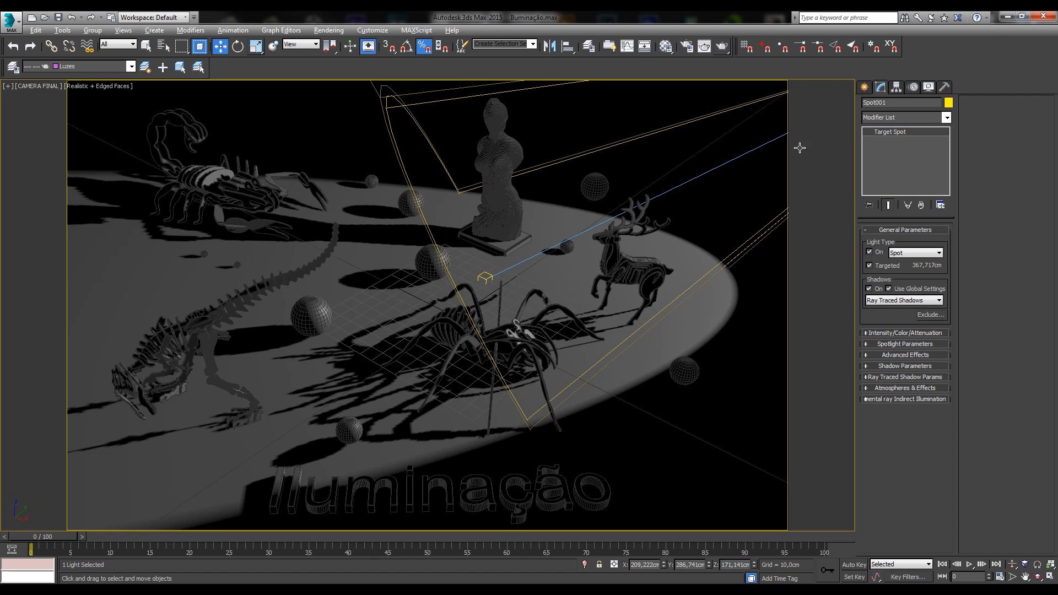
- Try the Directional and Omni light types on Spot001, and return the light to Spot
click(917, 253)
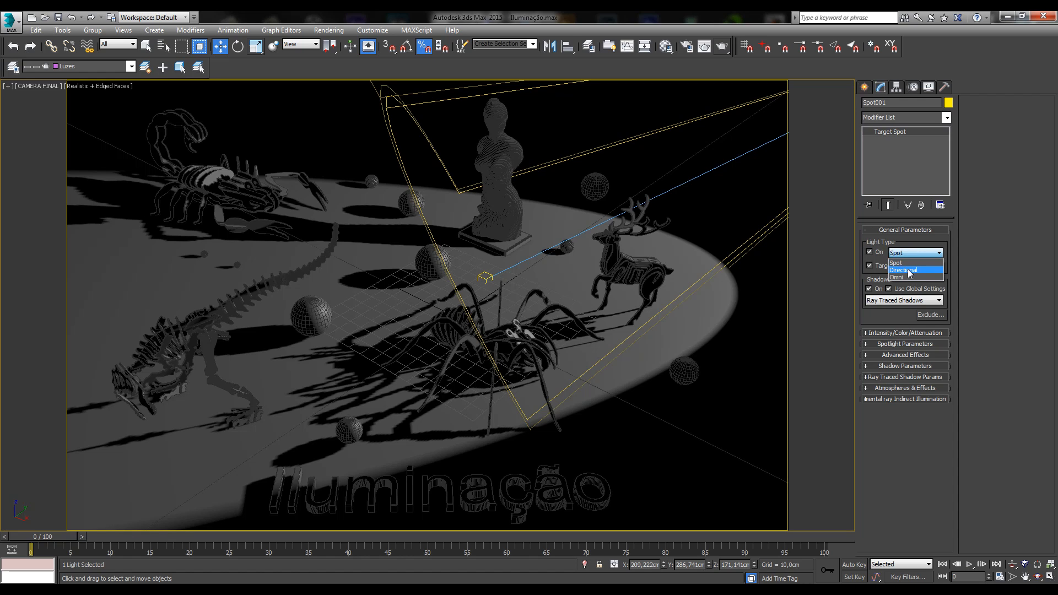
click(907, 268)
click(914, 253)
click(906, 277)
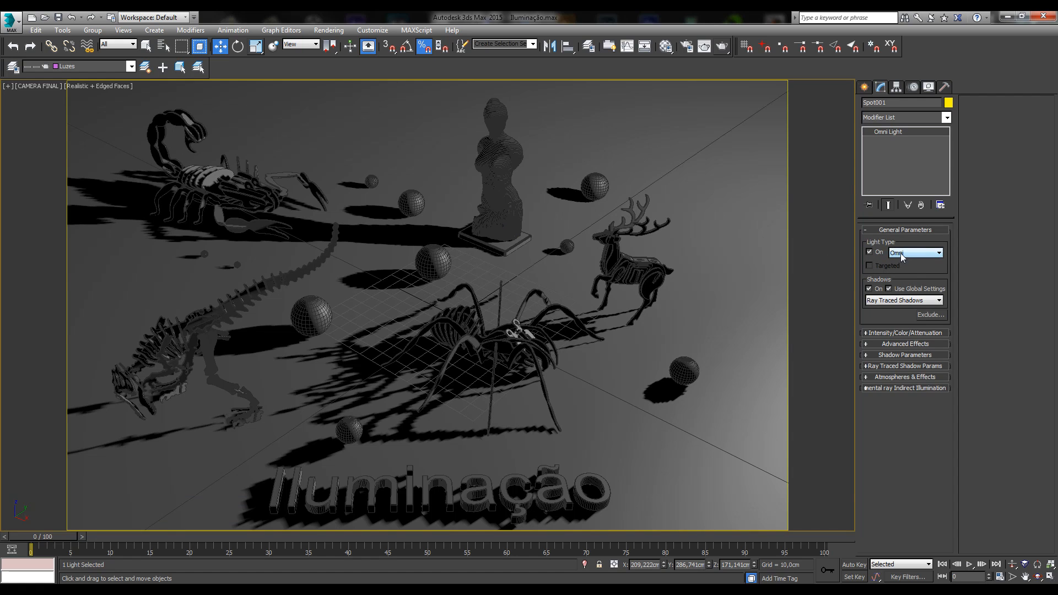
click(900, 254)
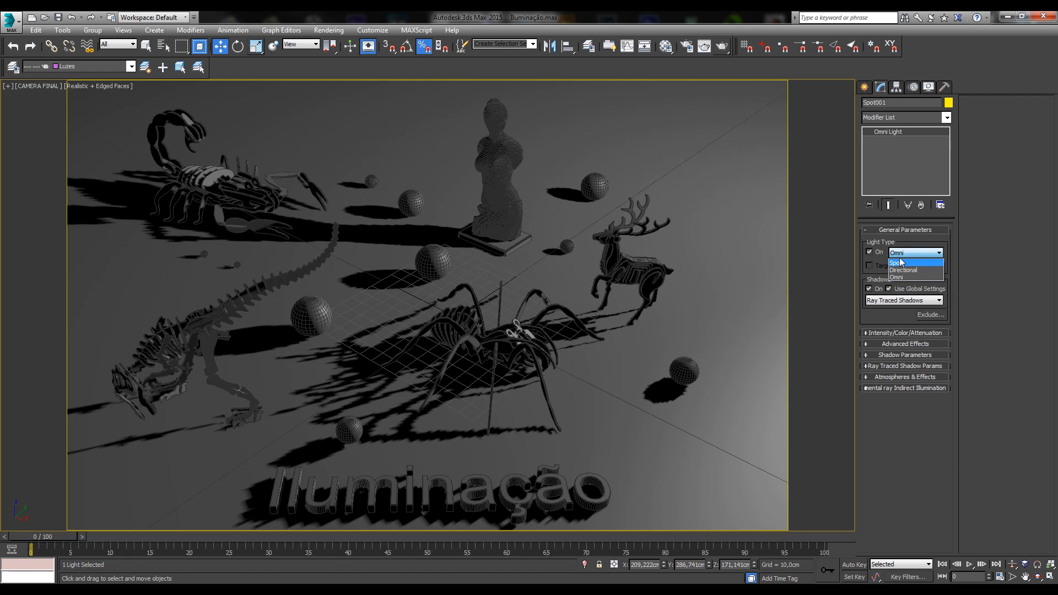
click(898, 255)
click(898, 255)
click(903, 261)
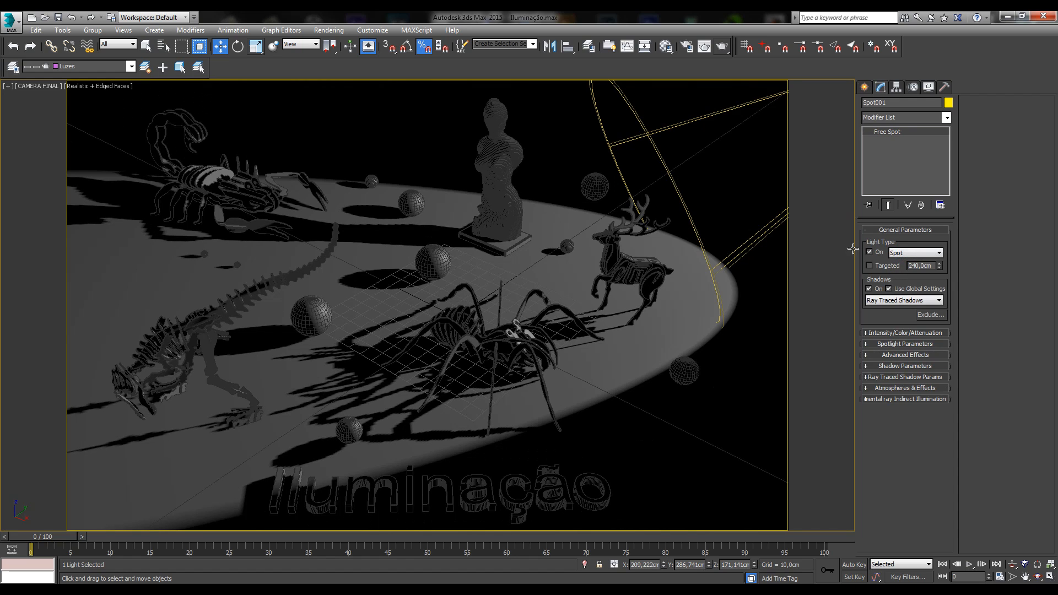
- Set the untargeted spotlight's distance to 431 cm and make the light targeted again
click(875, 266)
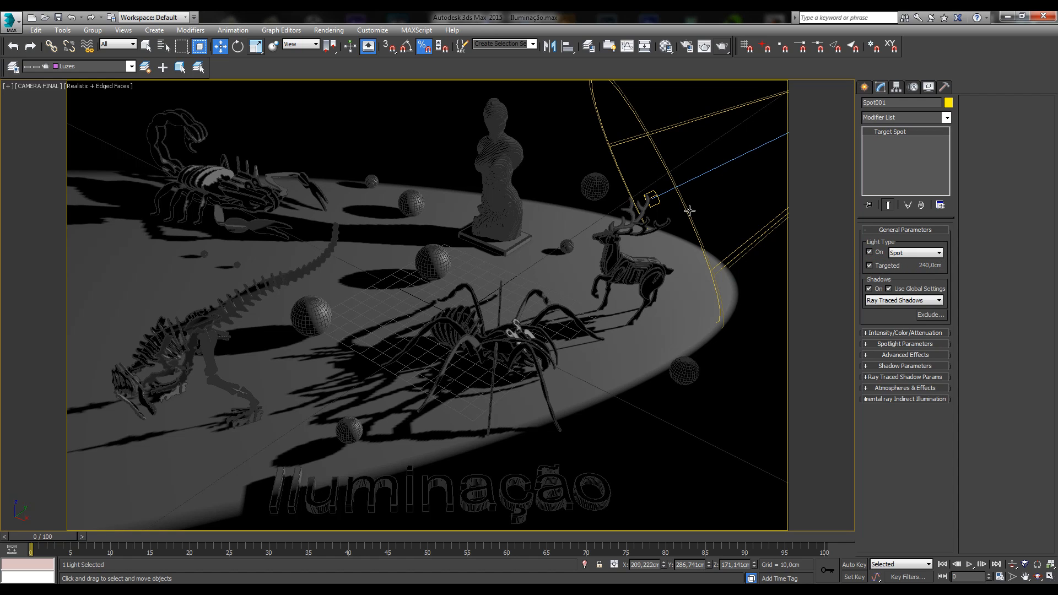
click(883, 267)
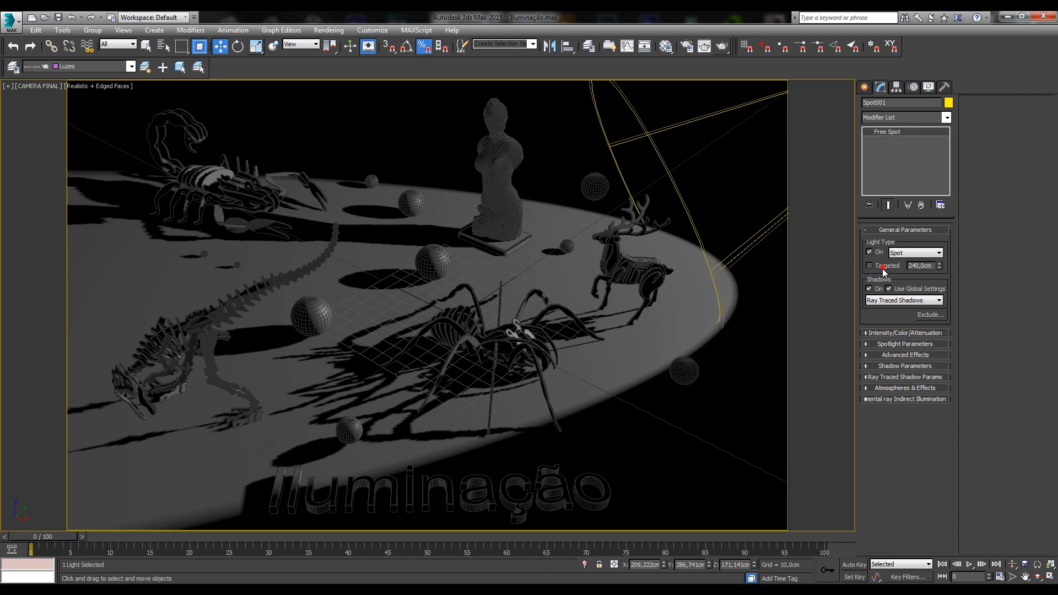
drag(939, 267, 937, 159)
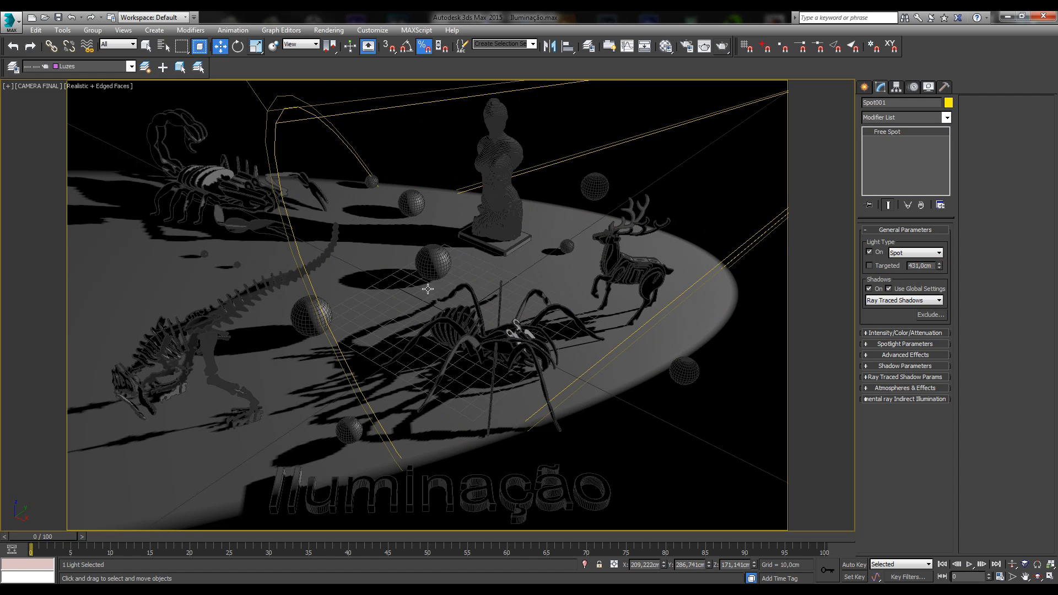
click(870, 266)
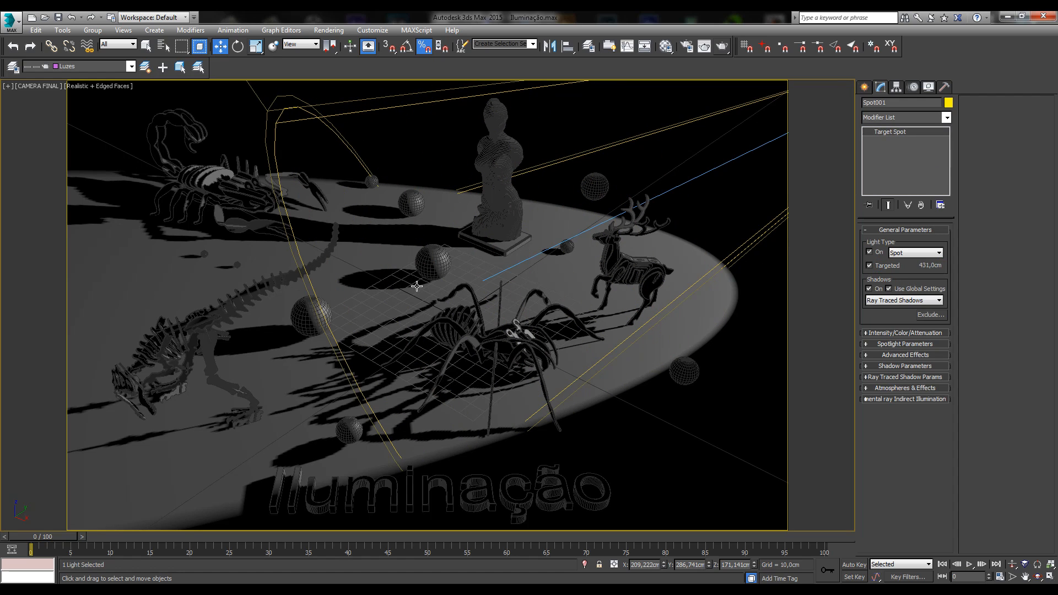
key(F3)
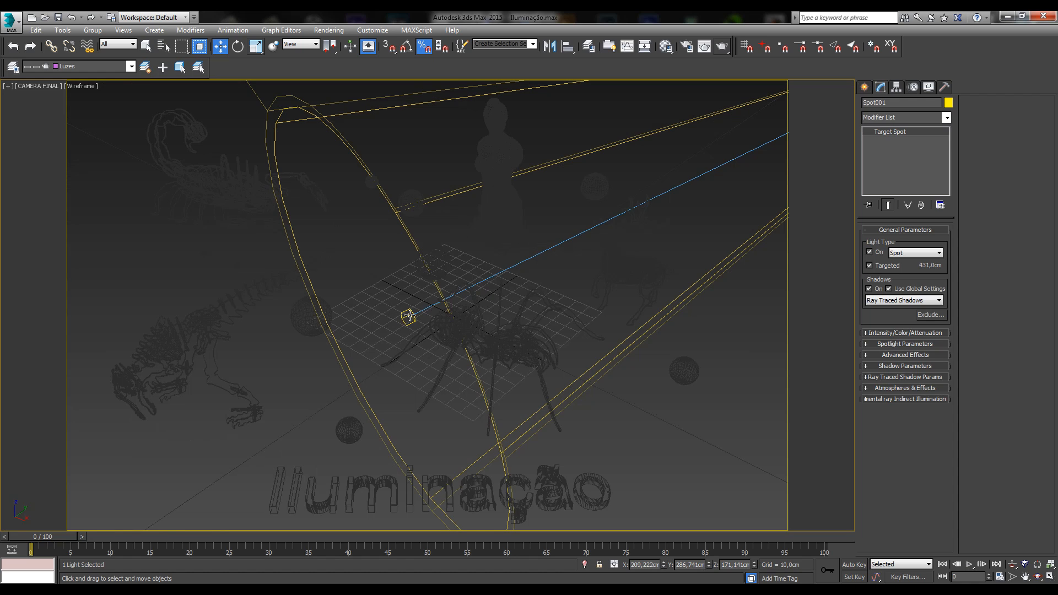
key(F3)
click(869, 266)
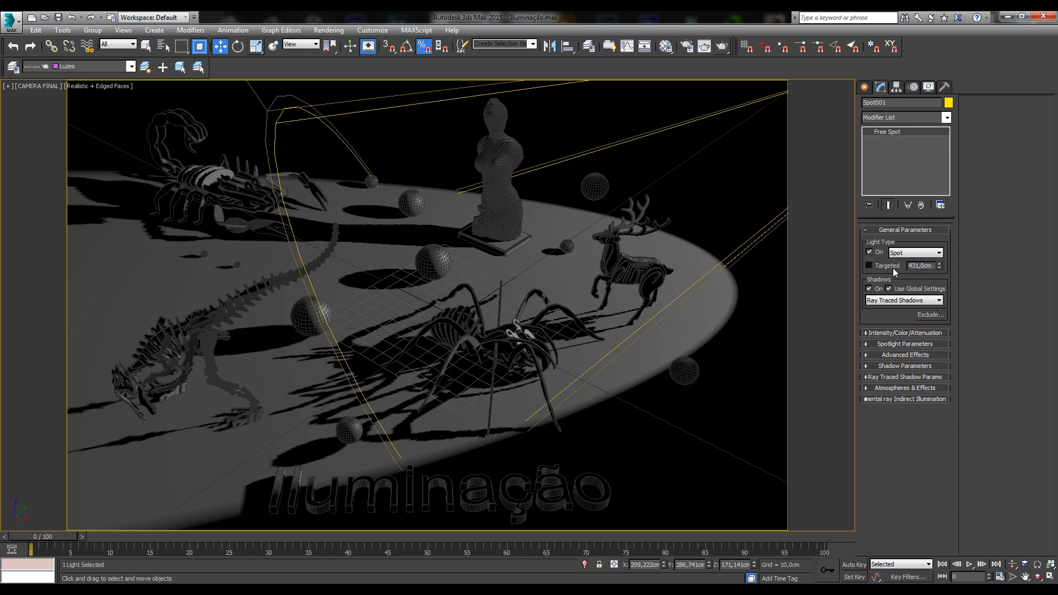
click(892, 268)
- Switch the spotlight off, render the camera view without it, close the render and switch the light back on
click(870, 250)
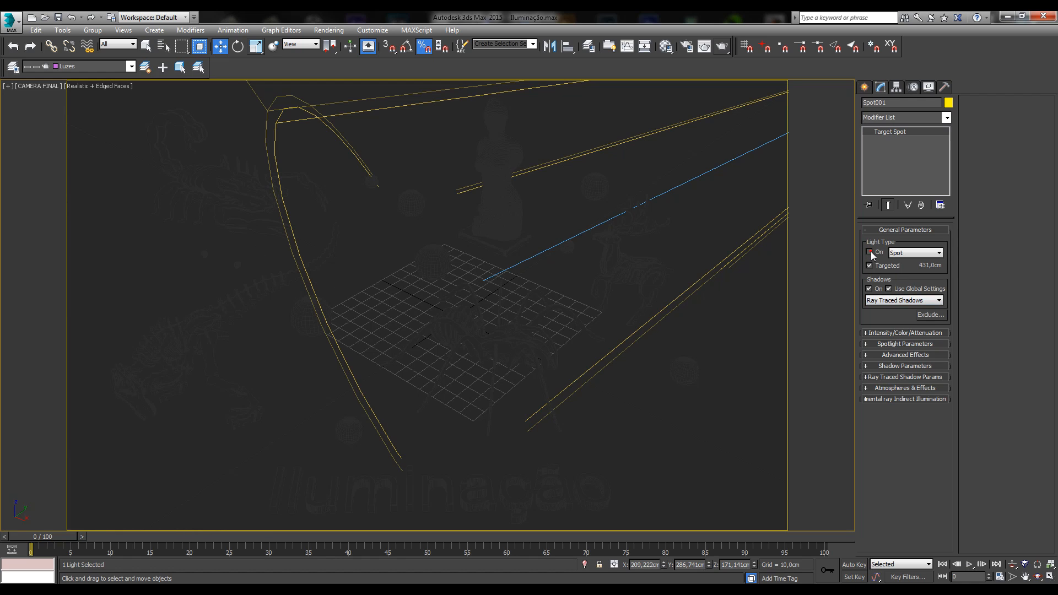
click(871, 253)
click(870, 252)
click(872, 252)
click(877, 252)
click(716, 47)
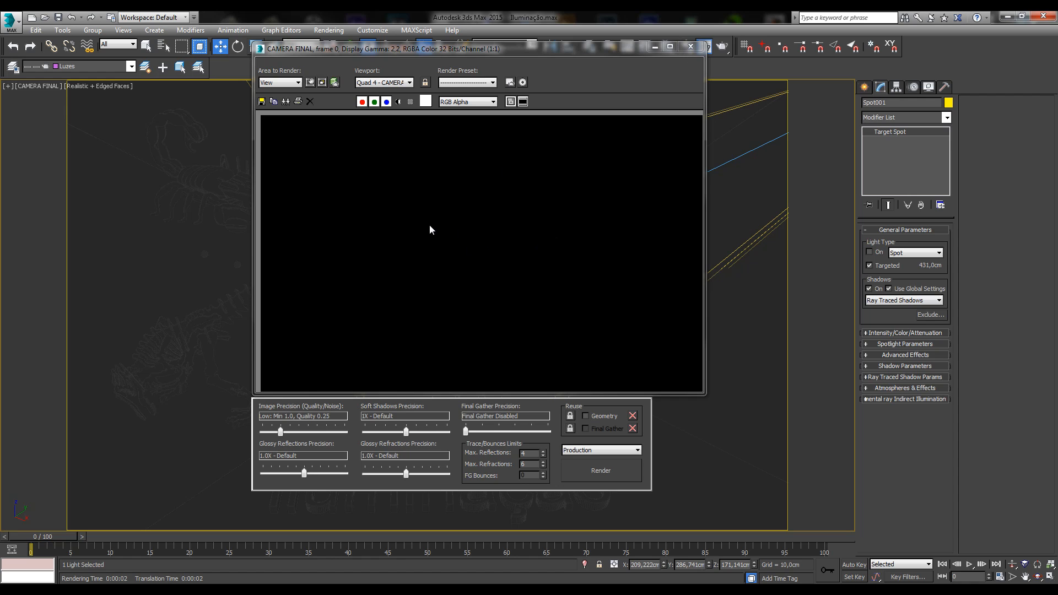
click(690, 47)
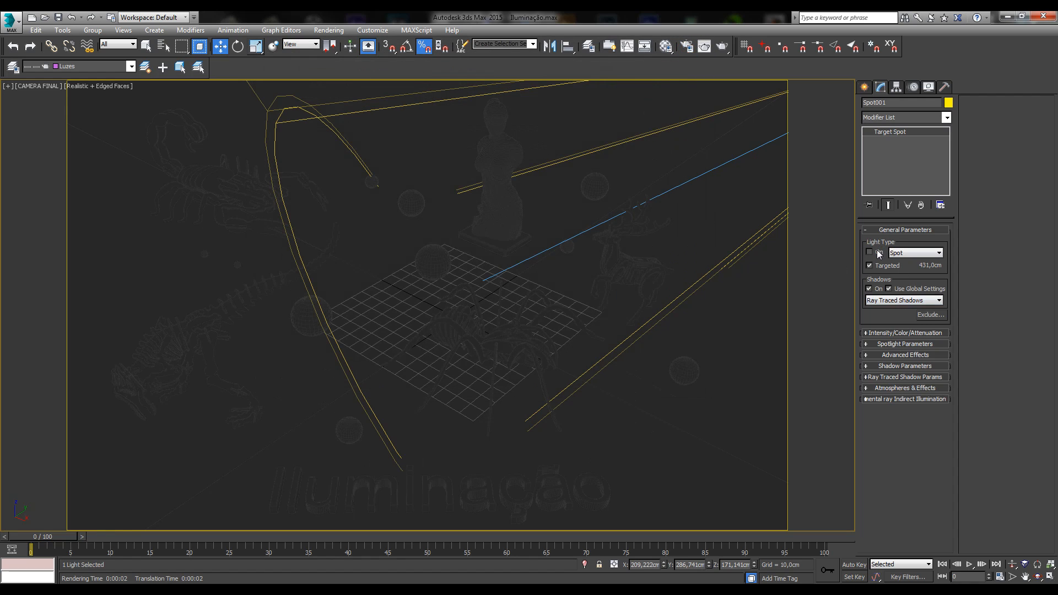
click(878, 253)
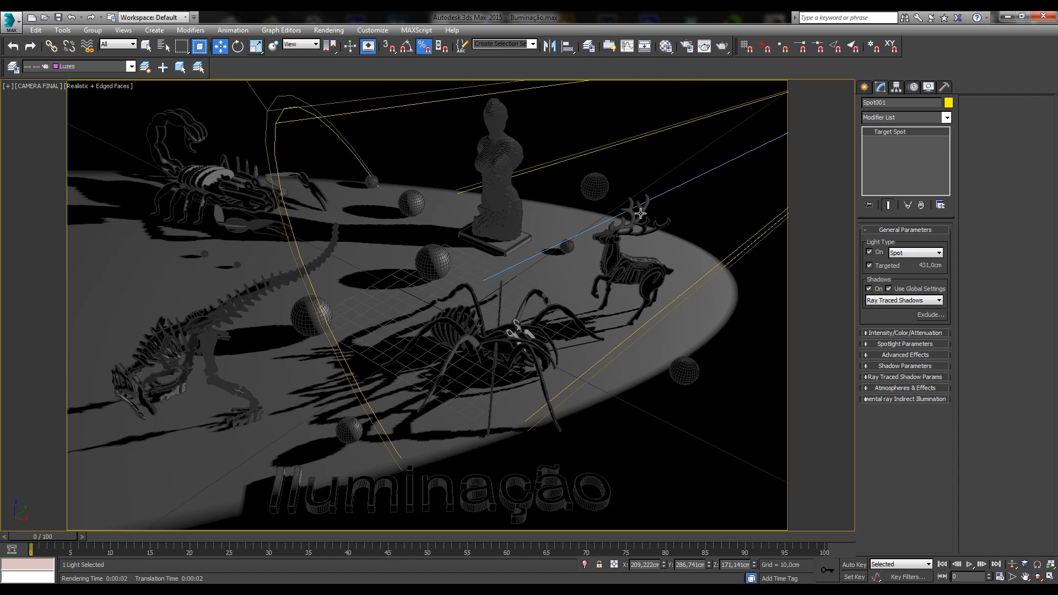
- Toggle the spotlight's shadows off and on to compare their effect in the viewport
click(876, 290)
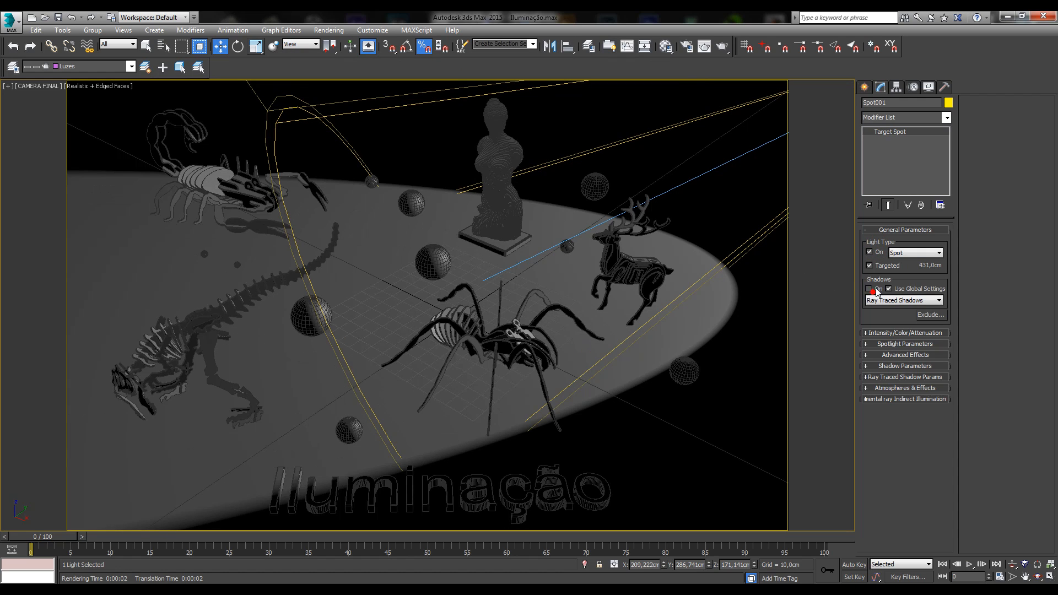
click(869, 289)
click(869, 289)
click(869, 288)
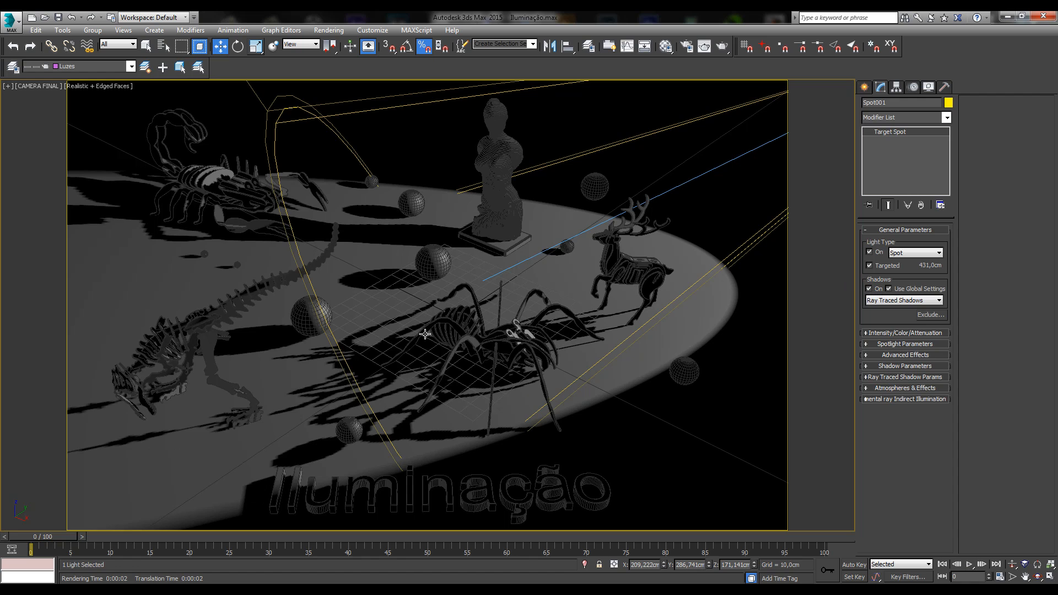
click(870, 290)
click(870, 289)
click(869, 290)
click(869, 290)
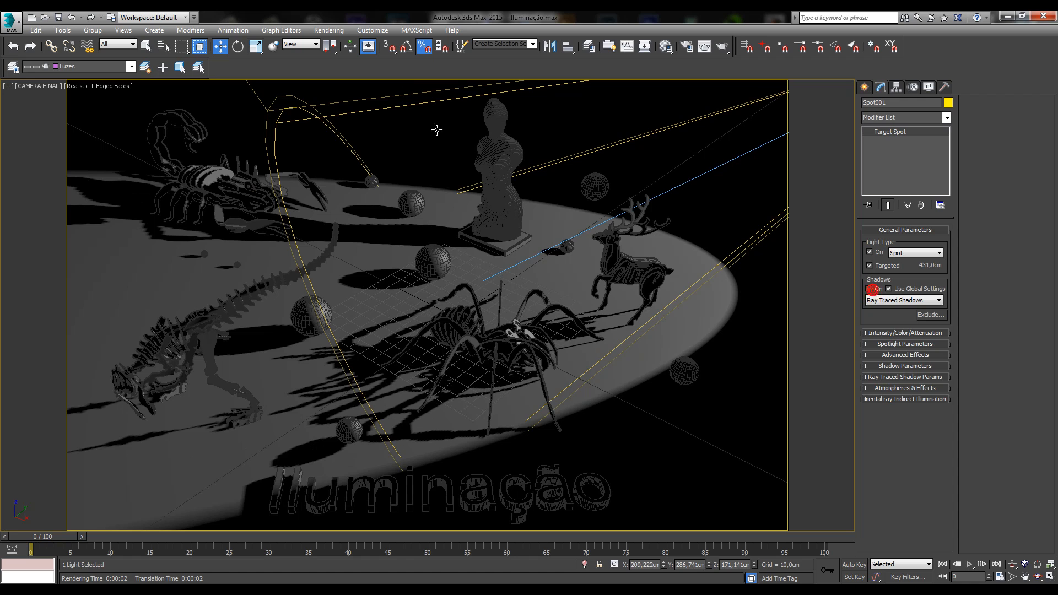
- Render the camera view with and without the spotlight's shadows, close the render and re-enable the shadows
click(726, 44)
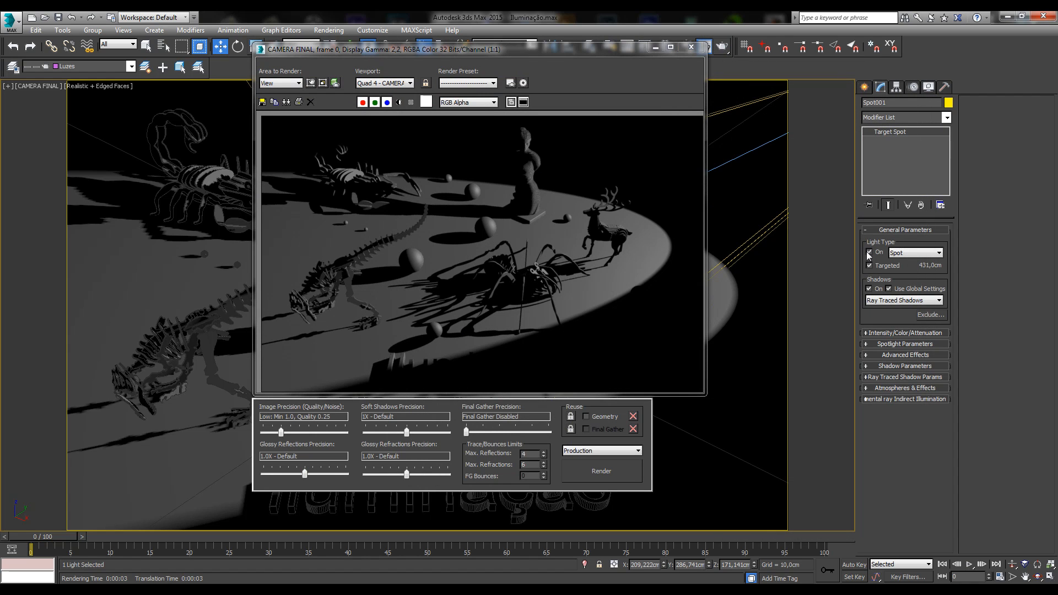
click(875, 290)
click(600, 464)
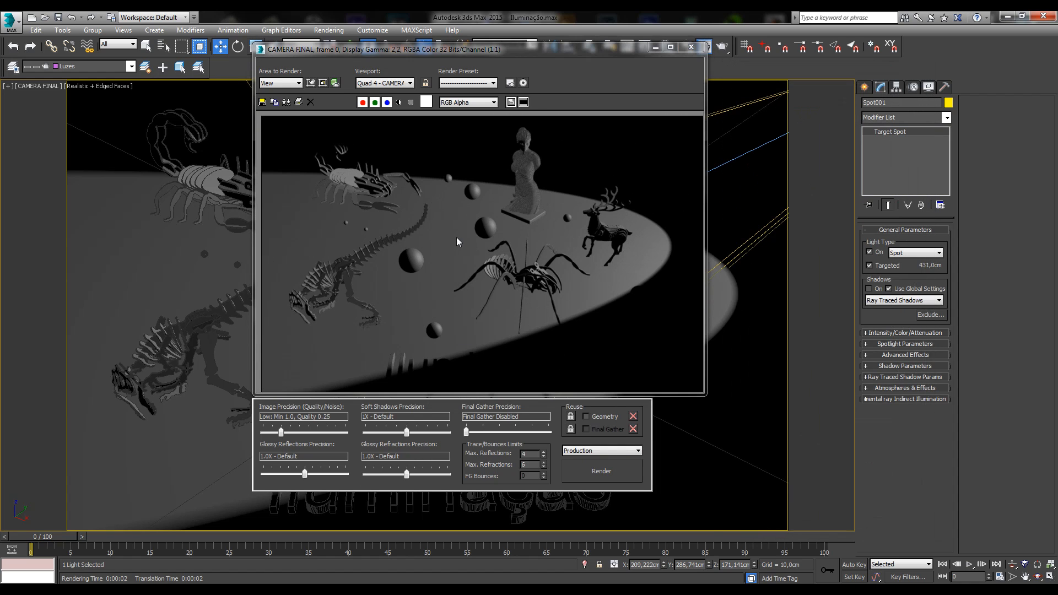
click(691, 47)
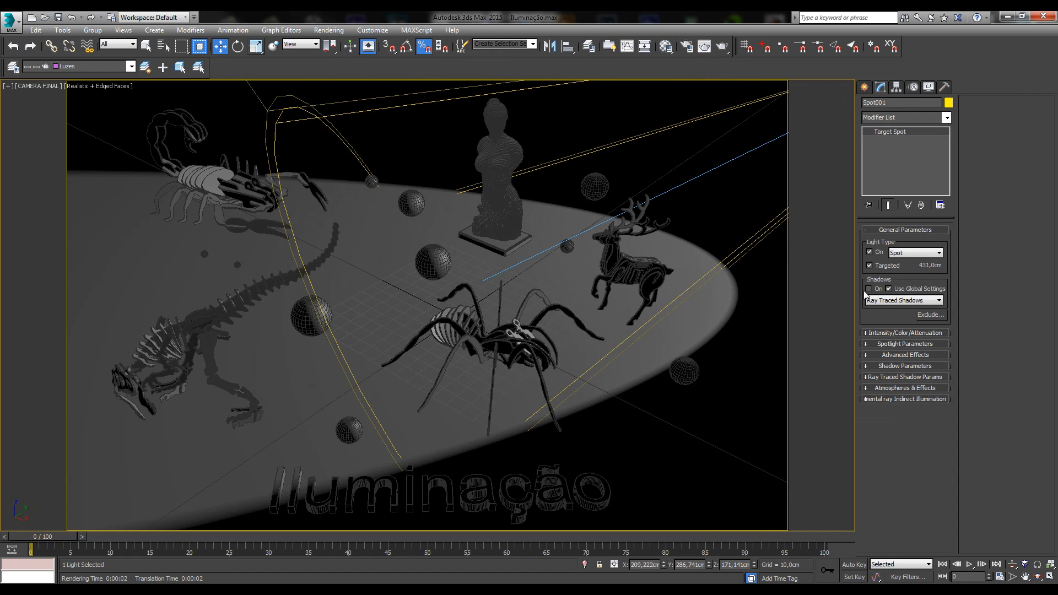
click(870, 288)
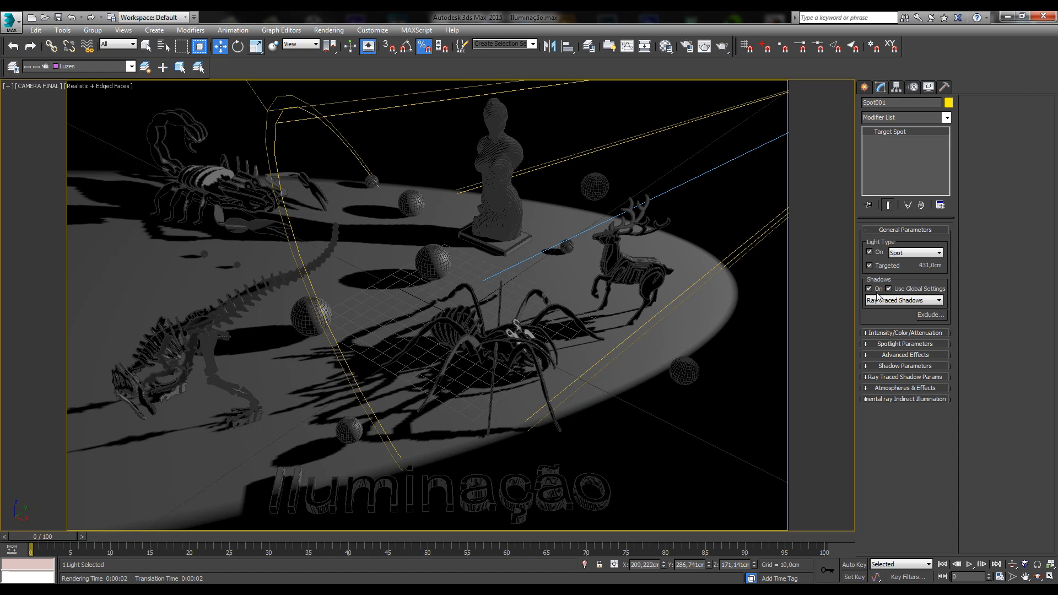
- Toggle Use Global Settings for the spotlight's shadows to compare shadow types, leaving it enabled with Ray Traced Shadows
click(931, 291)
click(920, 289)
click(905, 288)
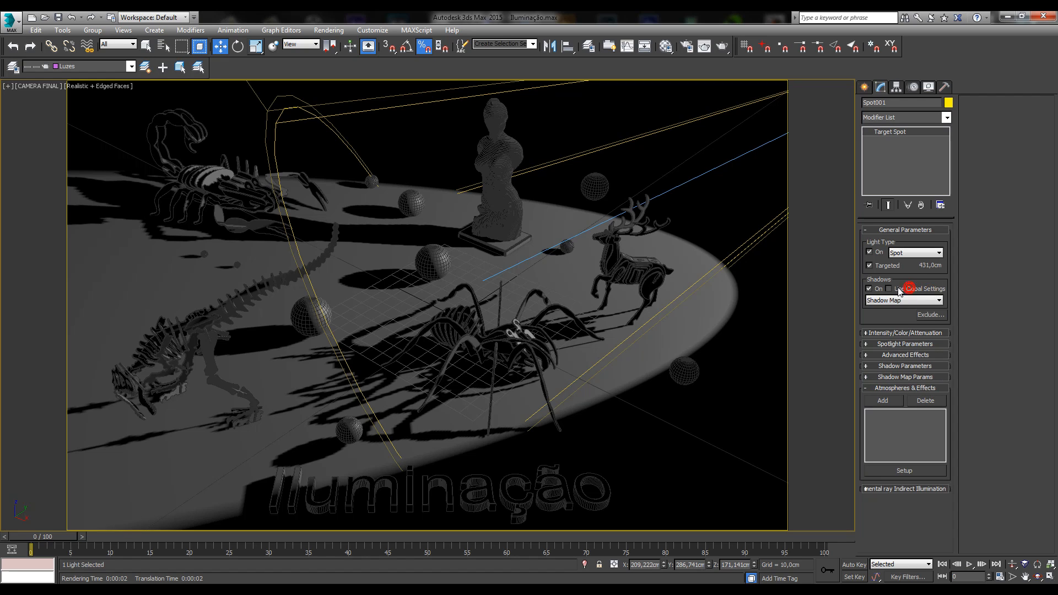
click(897, 288)
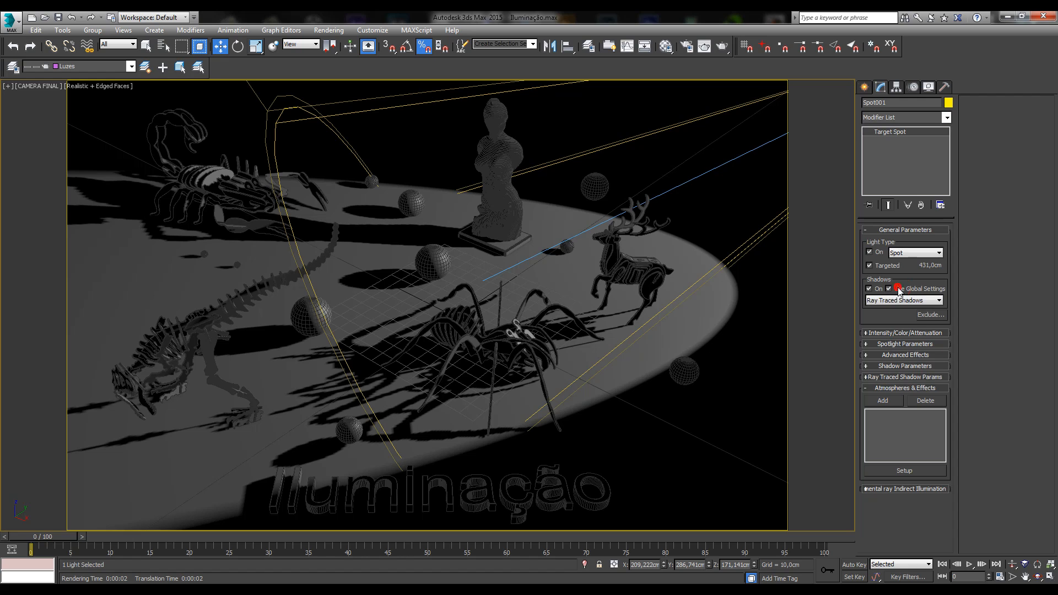
- Examine the spotlight's Ray Traced Shadow Params and its general Shadow Parameters, then collapse the general shadow settings
click(923, 378)
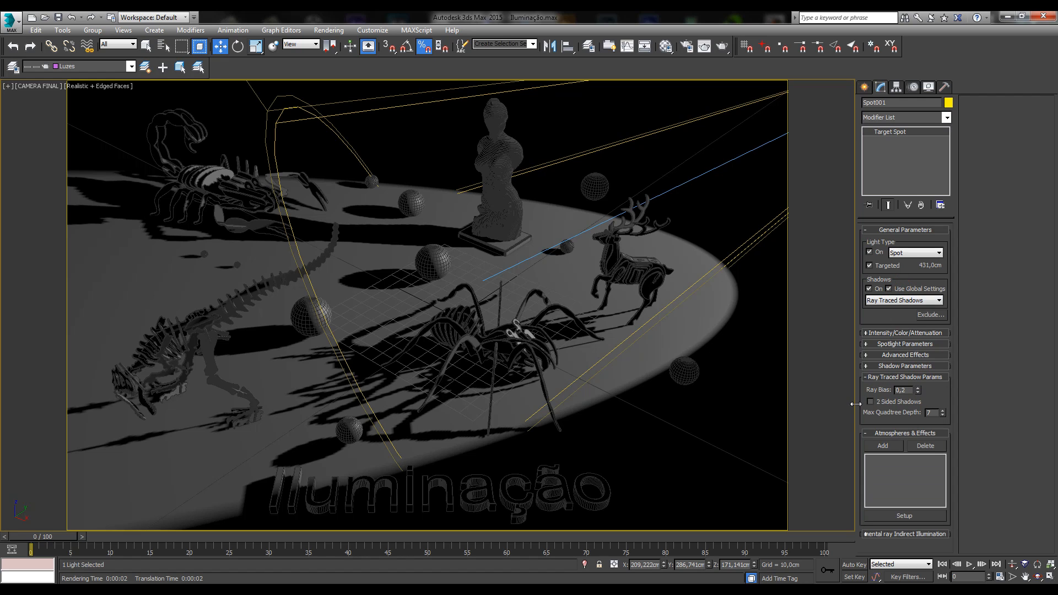
click(883, 367)
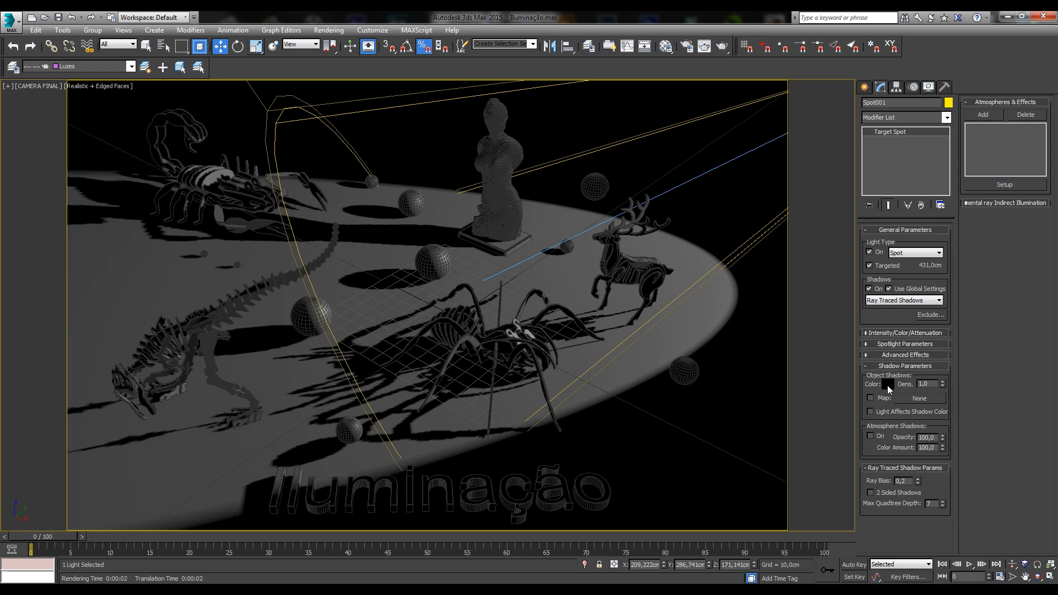
click(898, 366)
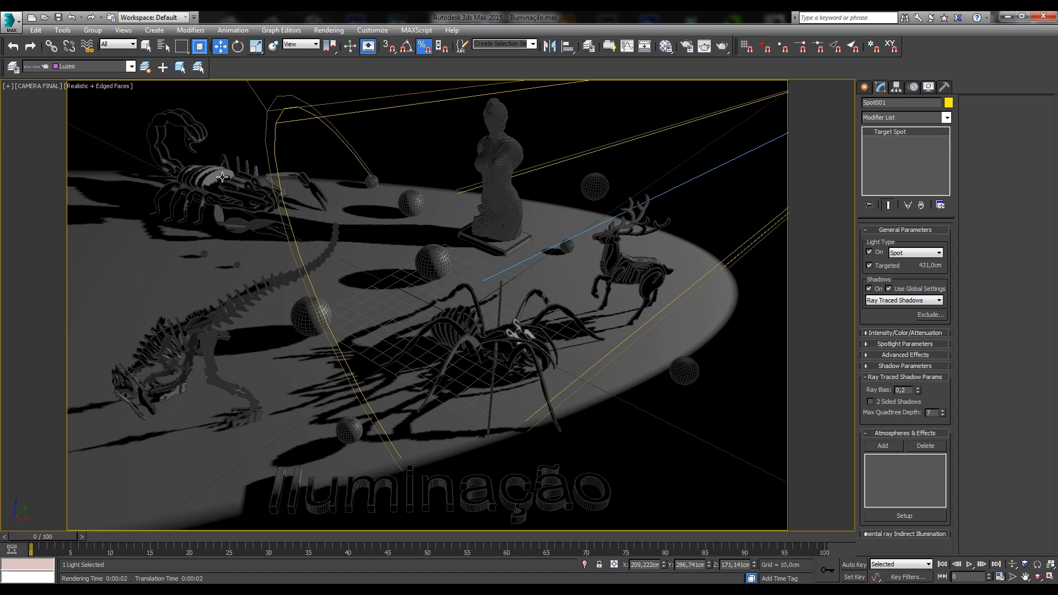
- Return to the four-viewport layout and clone the spotlight with its target in the Top view as one independent Copy
click(1049, 577)
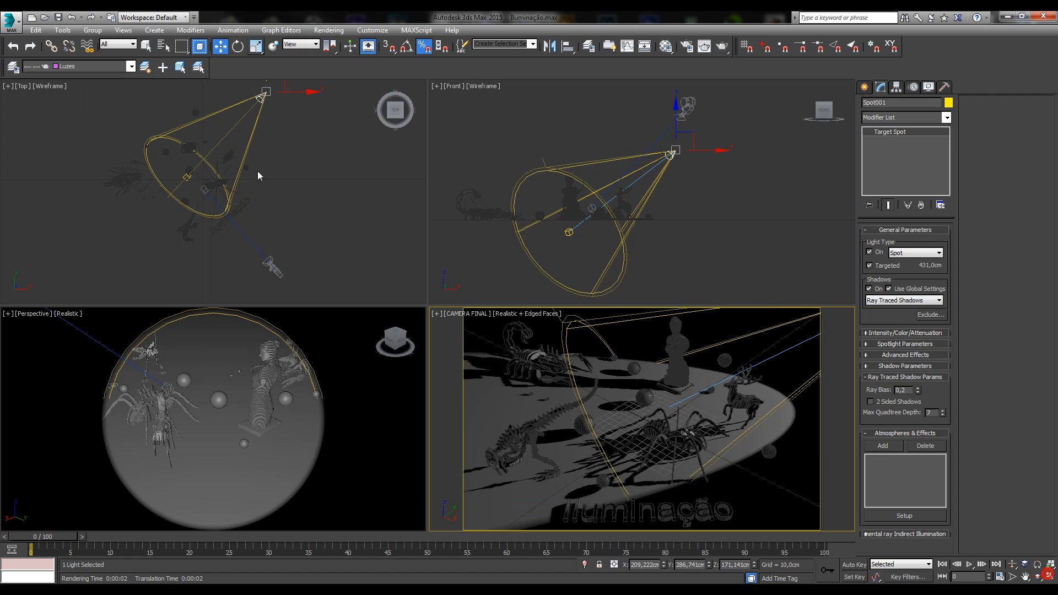
click(181, 145)
click(221, 140)
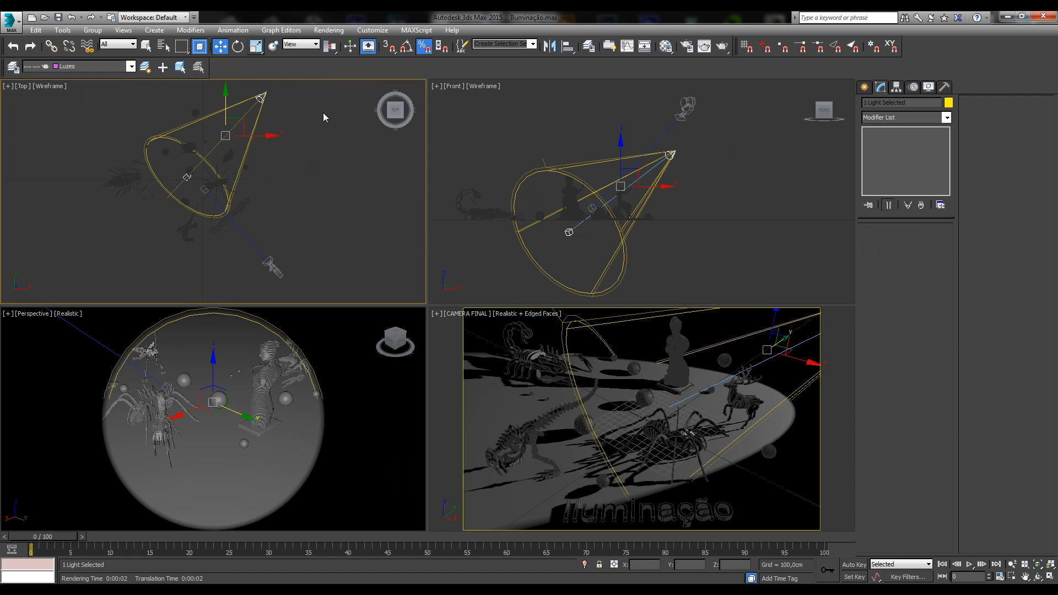
mouse_move(228, 125)
mouse_down()
mouse_move(254, 127)
mouse_move(220, 96)
mouse_up()
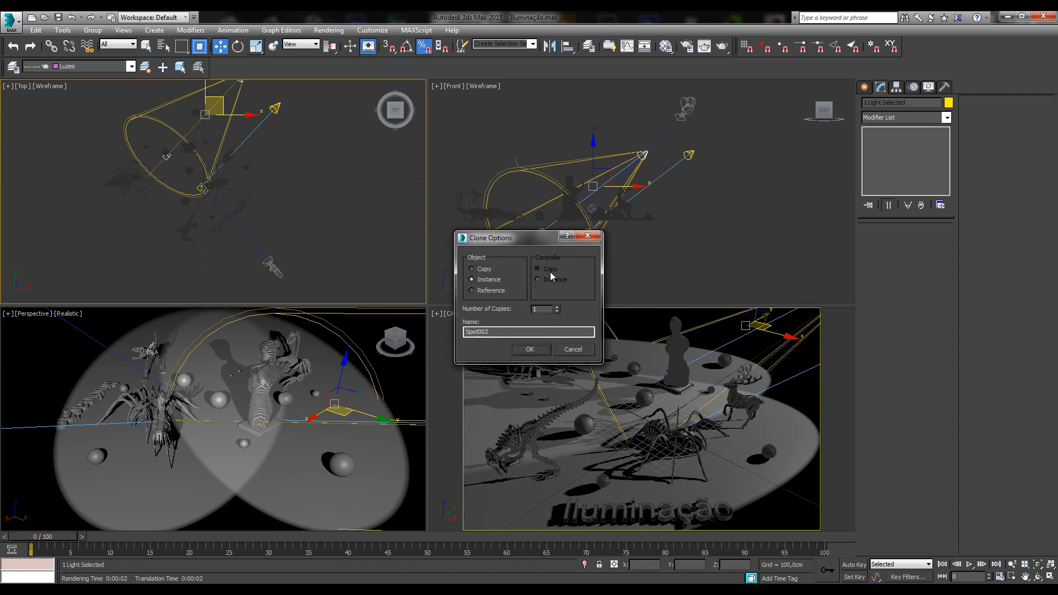
click(480, 270)
click(523, 350)
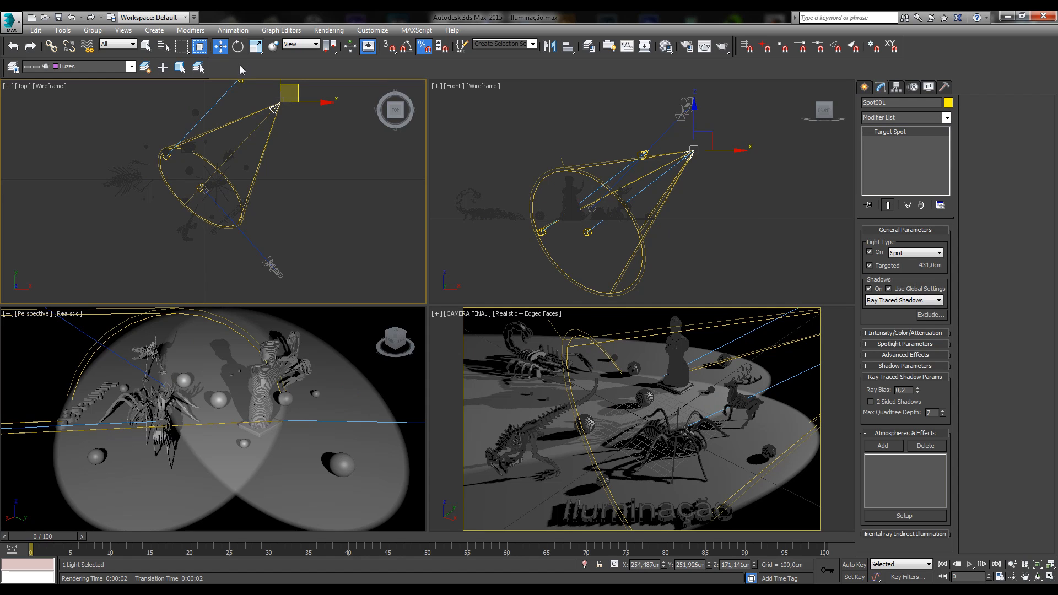
- Test shared global shadow settings by setting the original spotlight's Ray Bias to 0,7 and back to 0,2, checking the copied spotlight each time
click(897, 289)
click(897, 289)
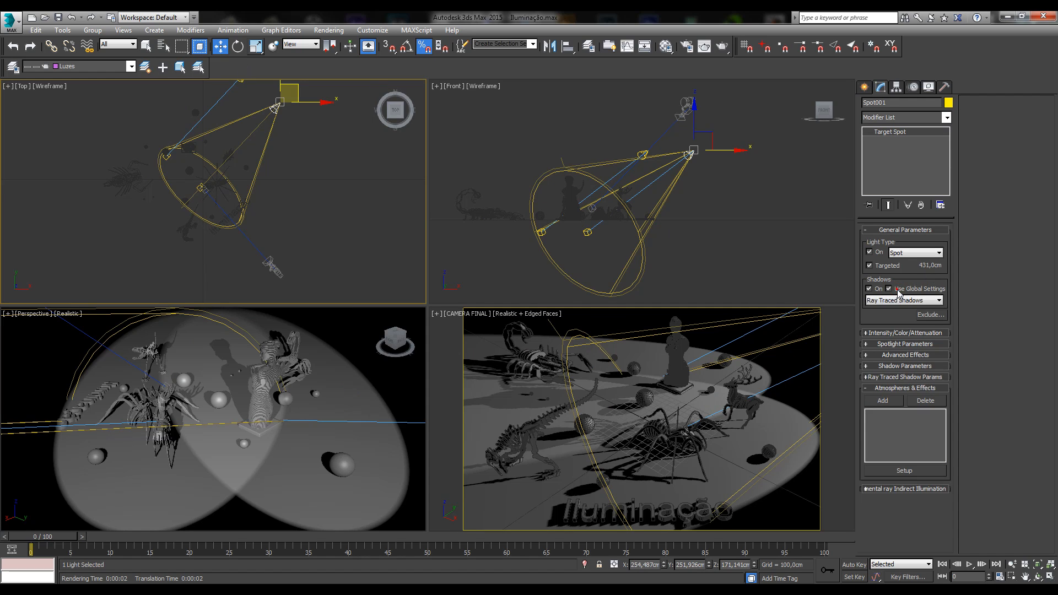
click(906, 378)
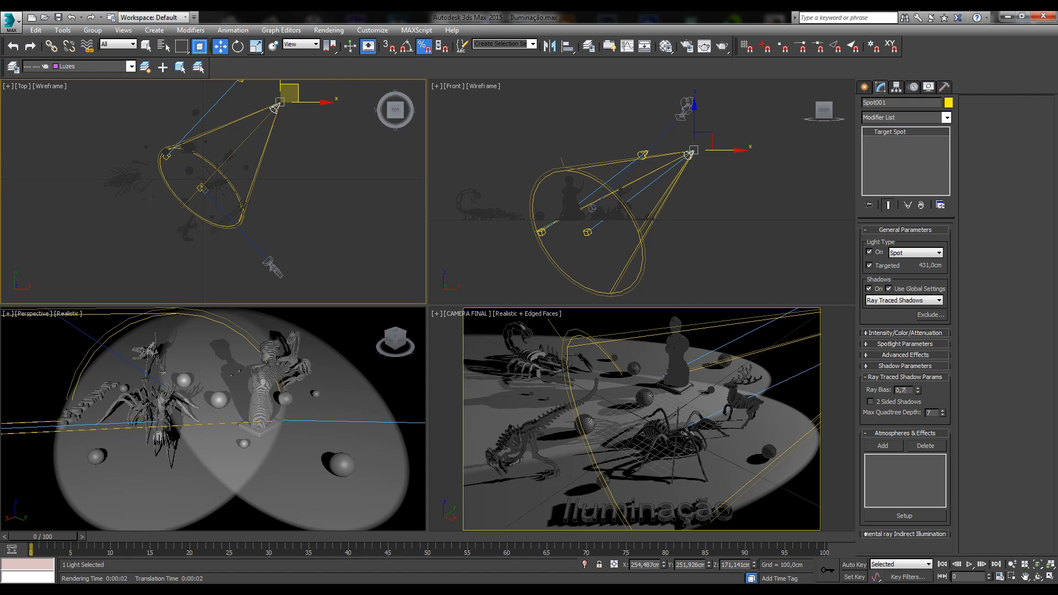
middle_drag(308, 165, 296, 192)
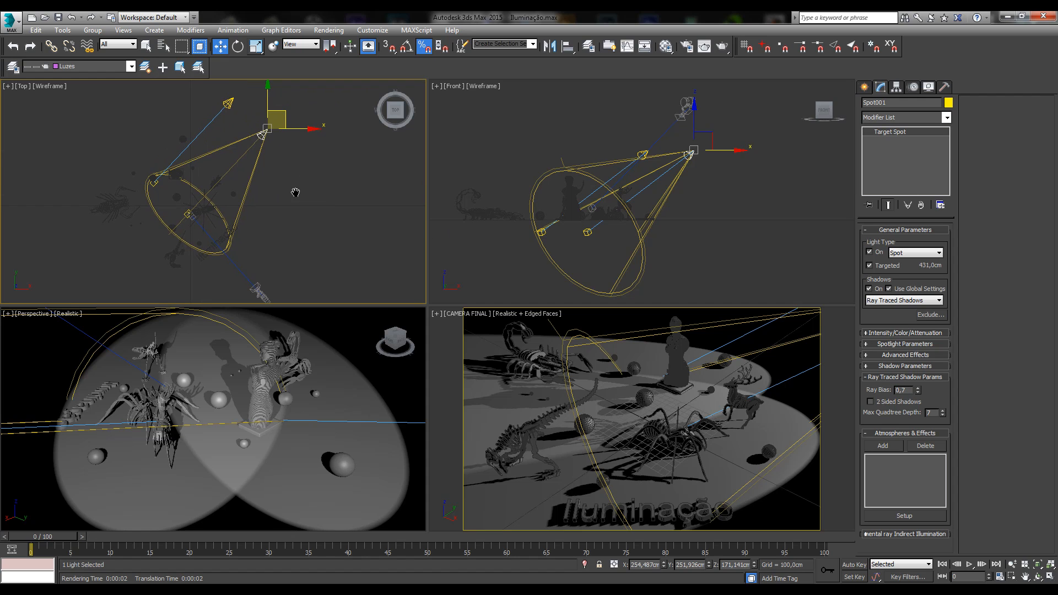
click(228, 102)
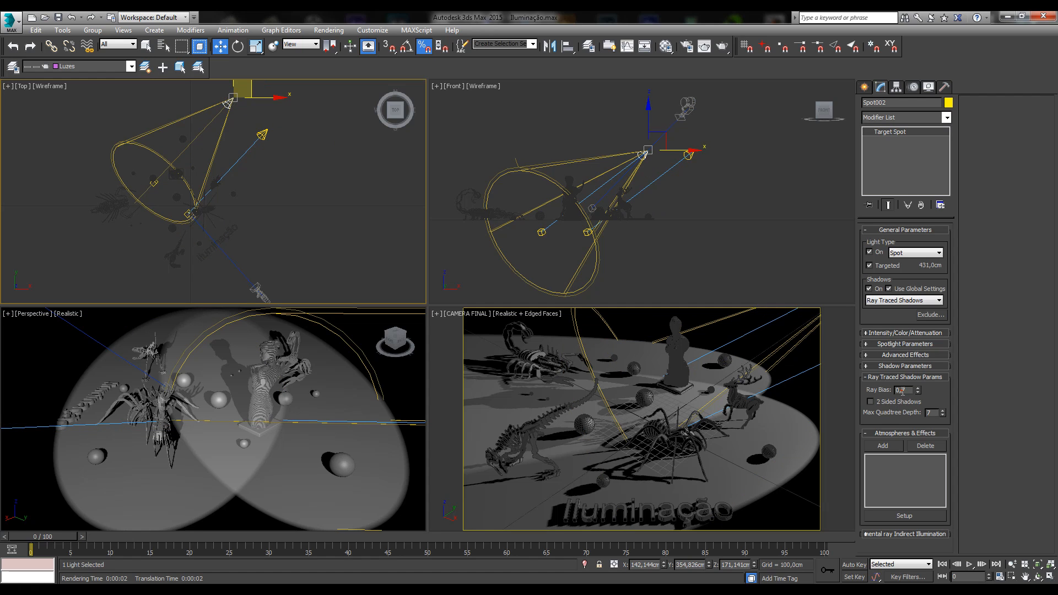
click(262, 134)
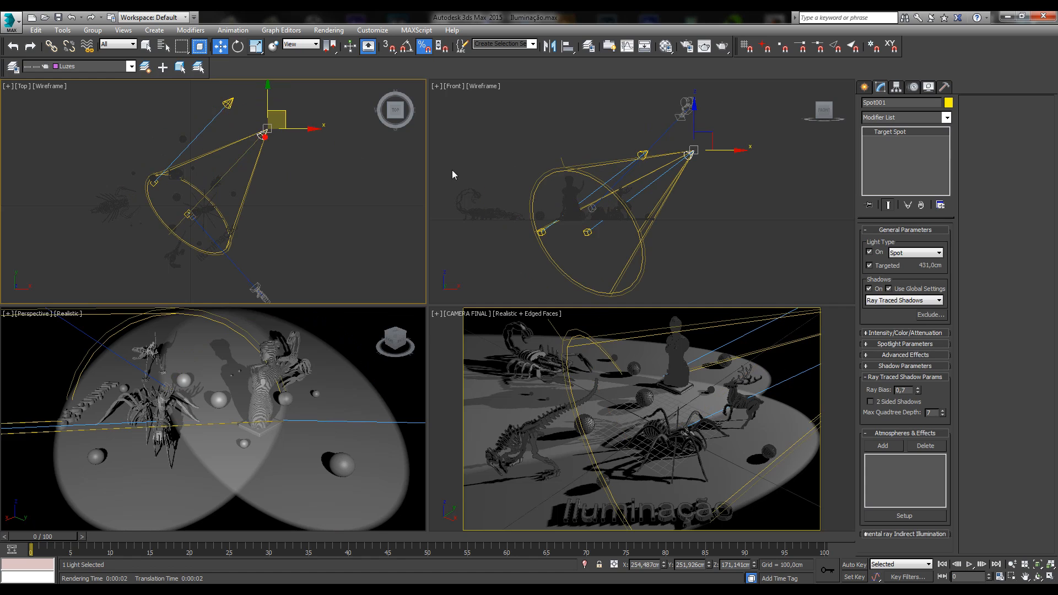
click(905, 389)
click(229, 104)
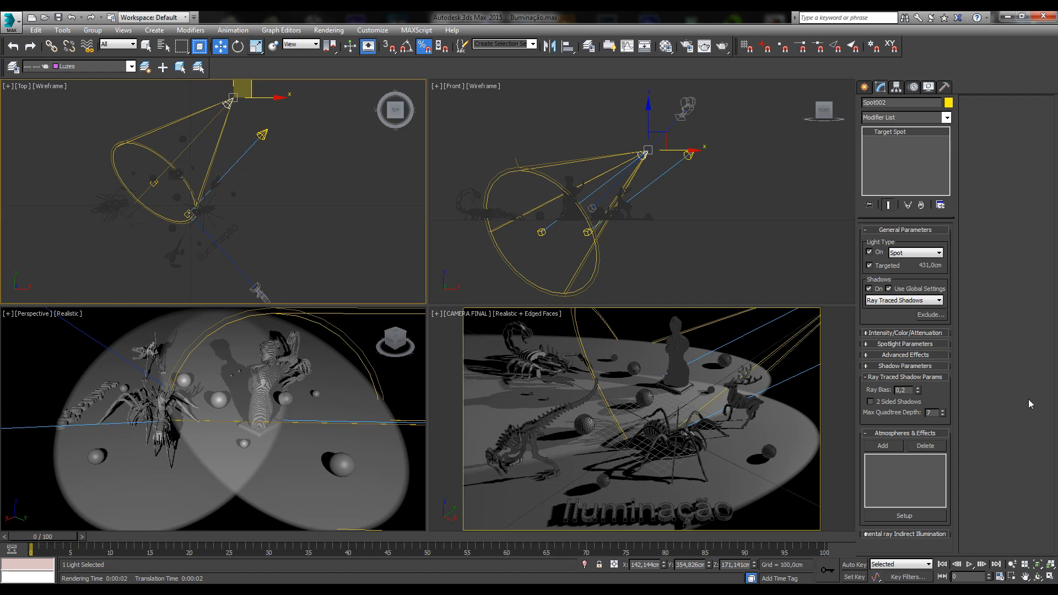
- Disable Use Global Settings on the original spotlight, set its shadow type to Shadow Map and inspect its shadow parameters
click(262, 134)
click(904, 300)
click(892, 336)
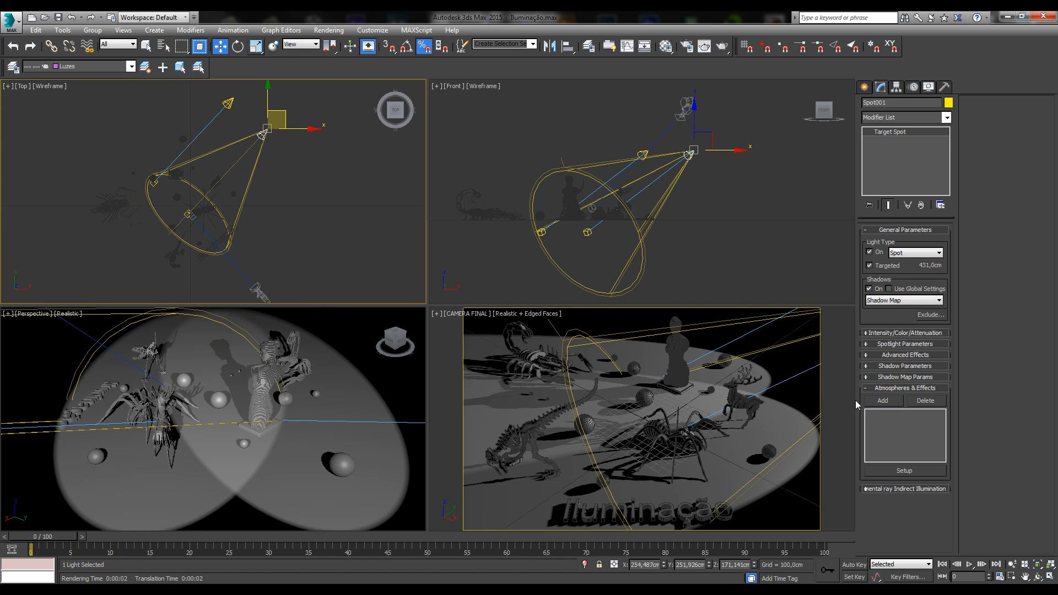
click(913, 377)
click(911, 366)
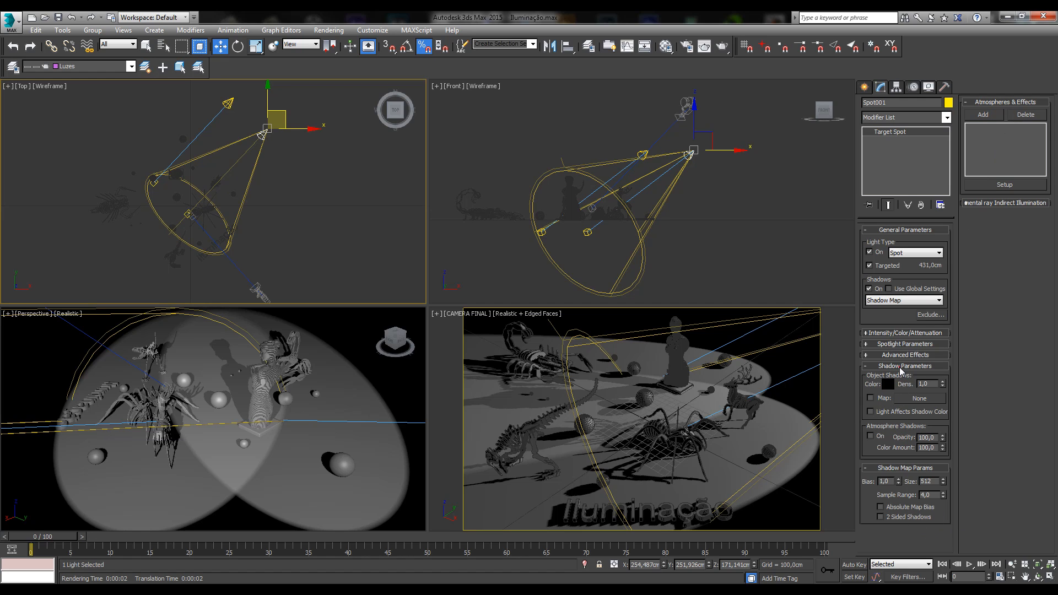
click(899, 367)
click(901, 378)
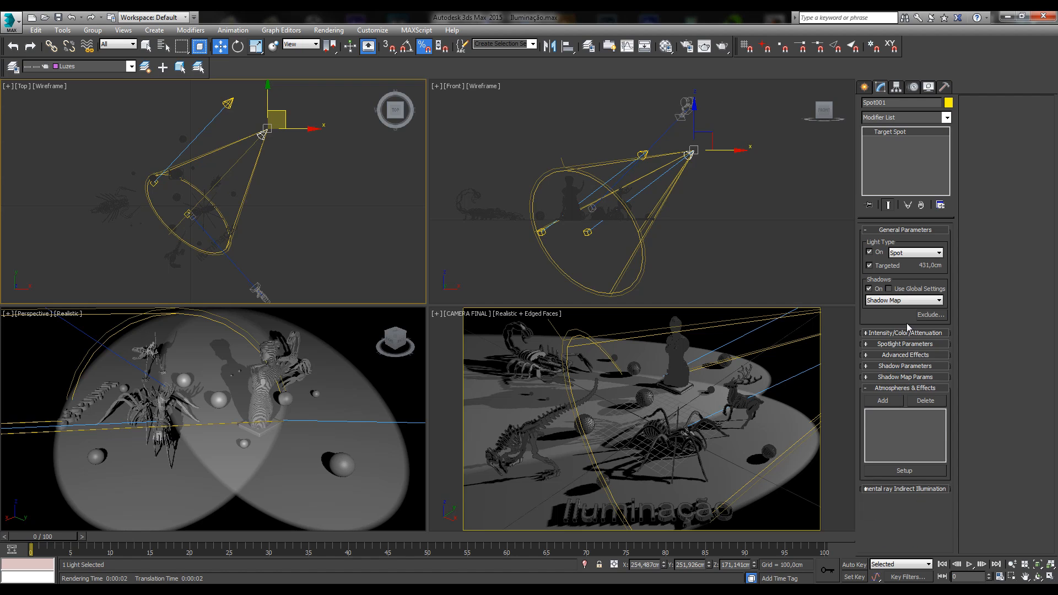
- Compare the shadow type on the copied spotlight, then re-enable Use Global Settings on the original
click(227, 103)
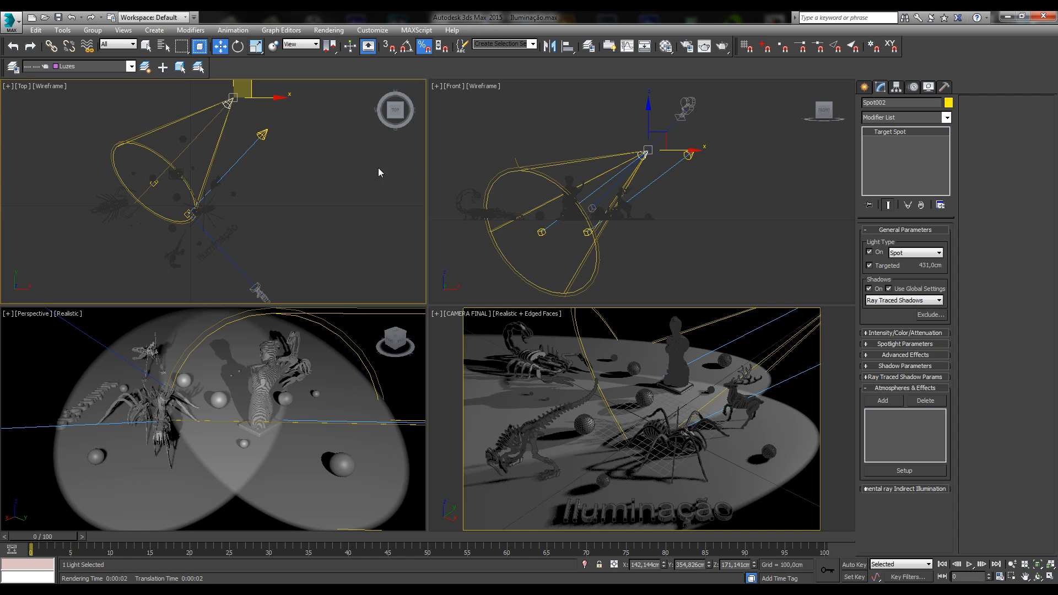
click(261, 134)
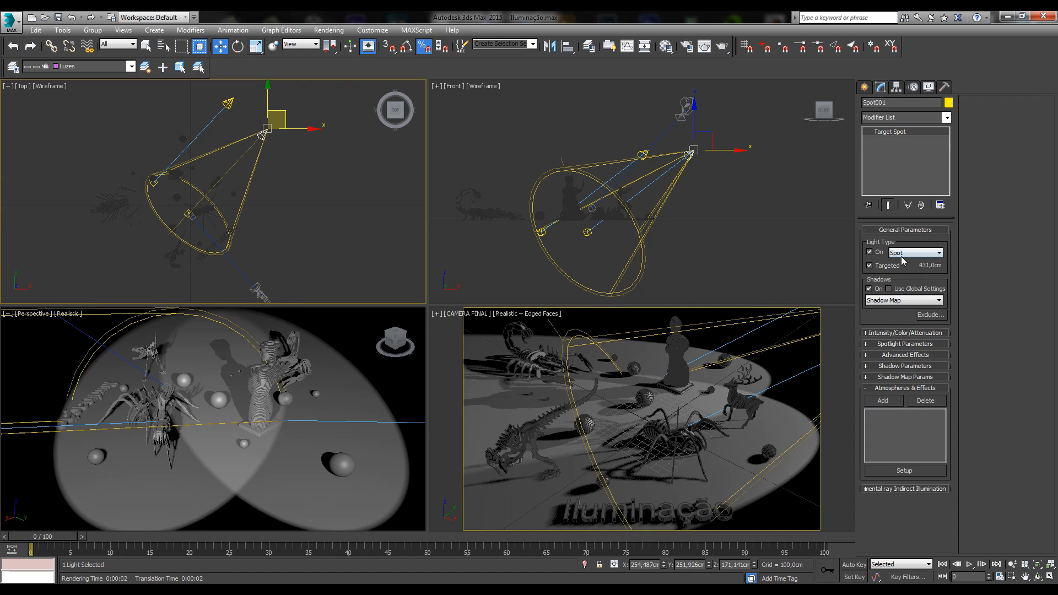
click(902, 288)
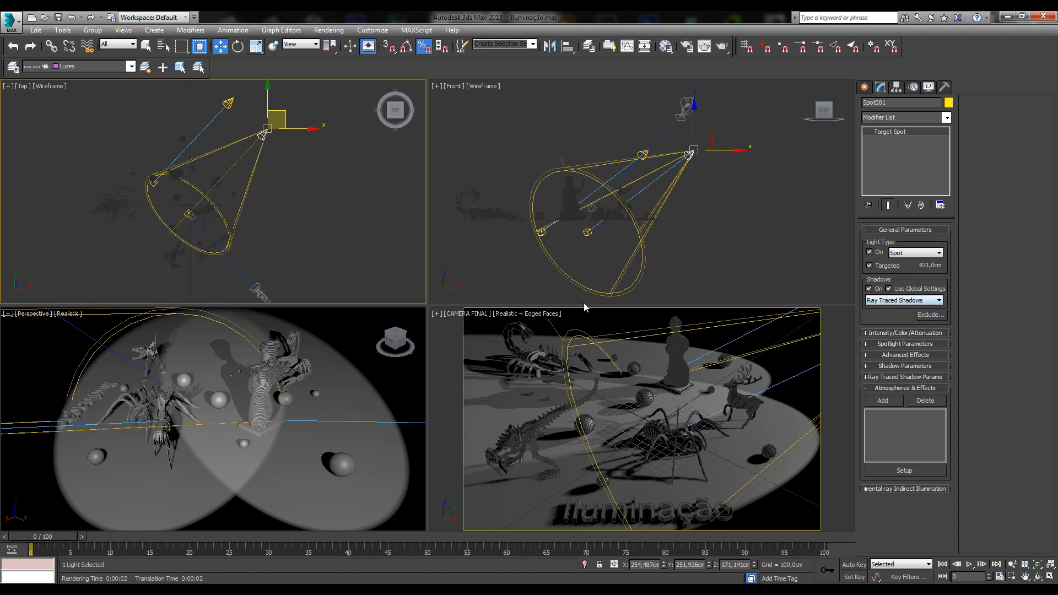
- Delete the copied spotlight and reposition the remaining spotlight with its target in the Top view
click(285, 216)
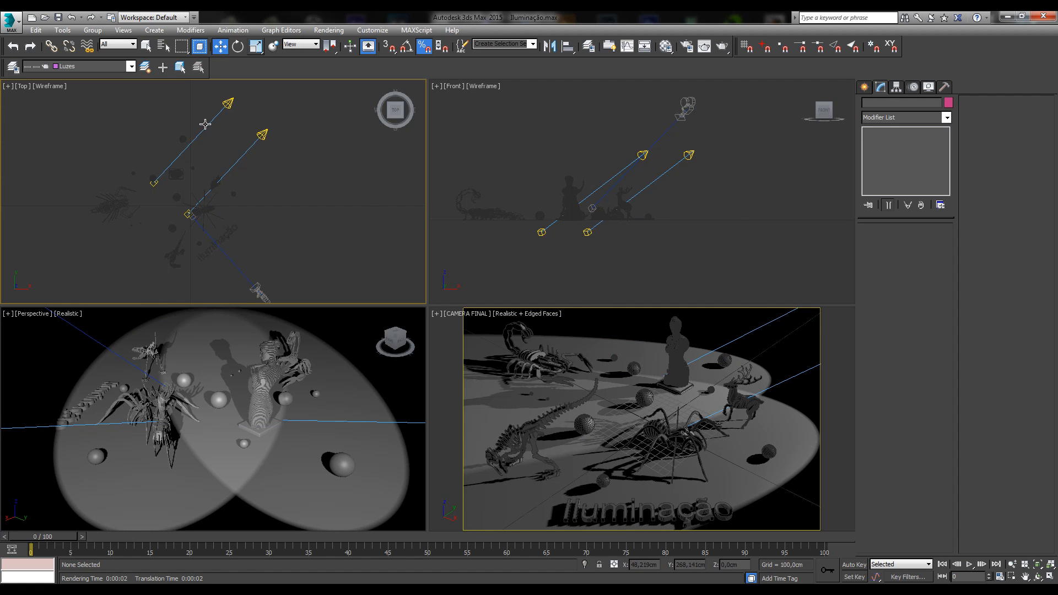
click(206, 126)
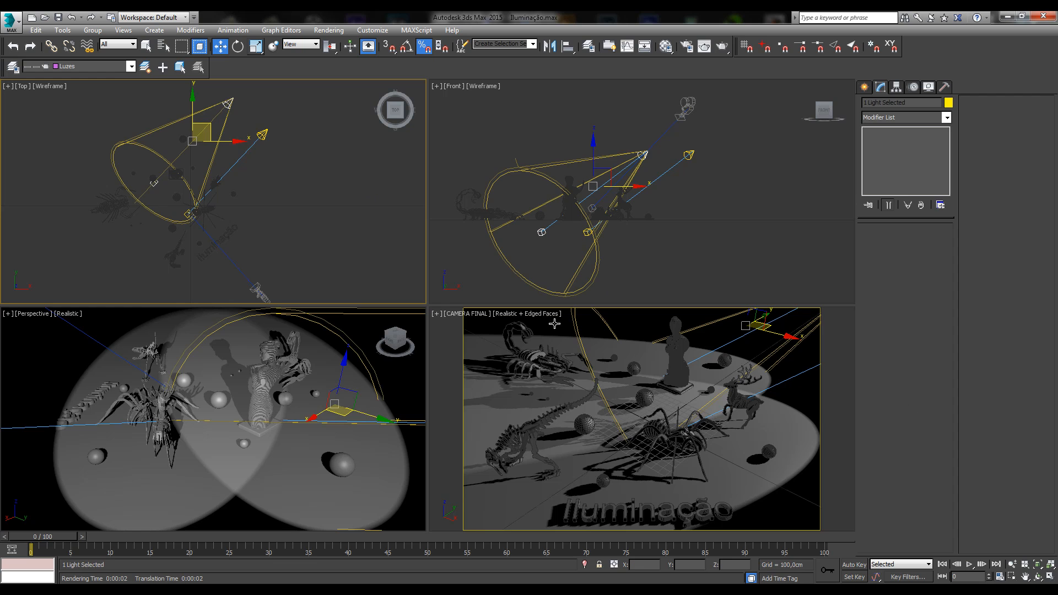
drag(196, 136, 233, 146)
click(233, 139)
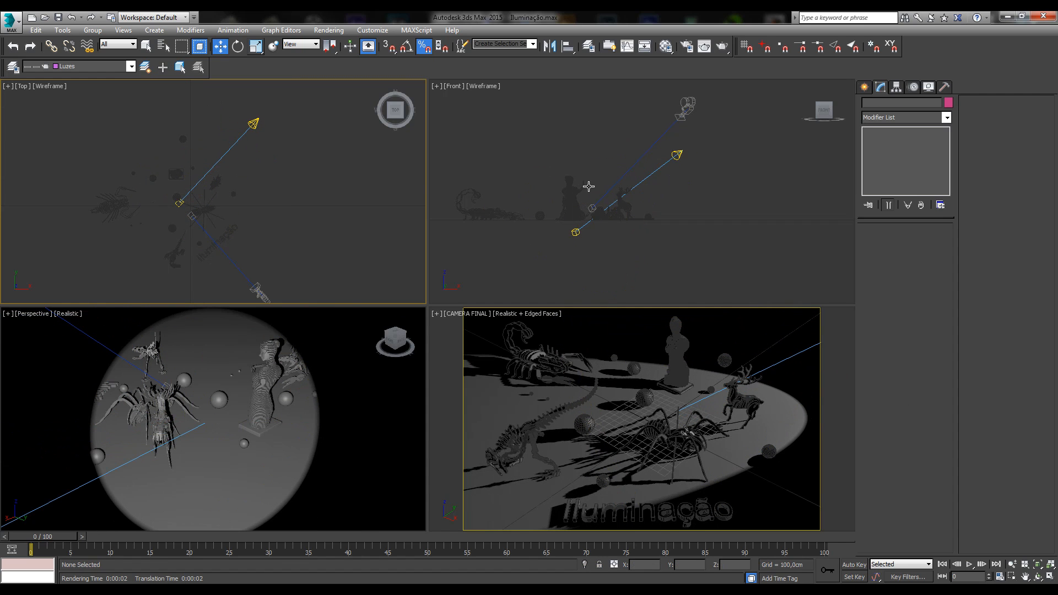
- Select the remaining spotlight, maximize the CAMERA FINAL view and review its shadow types, choosing Ray Traced Shadows
click(254, 122)
right_click(618, 346)
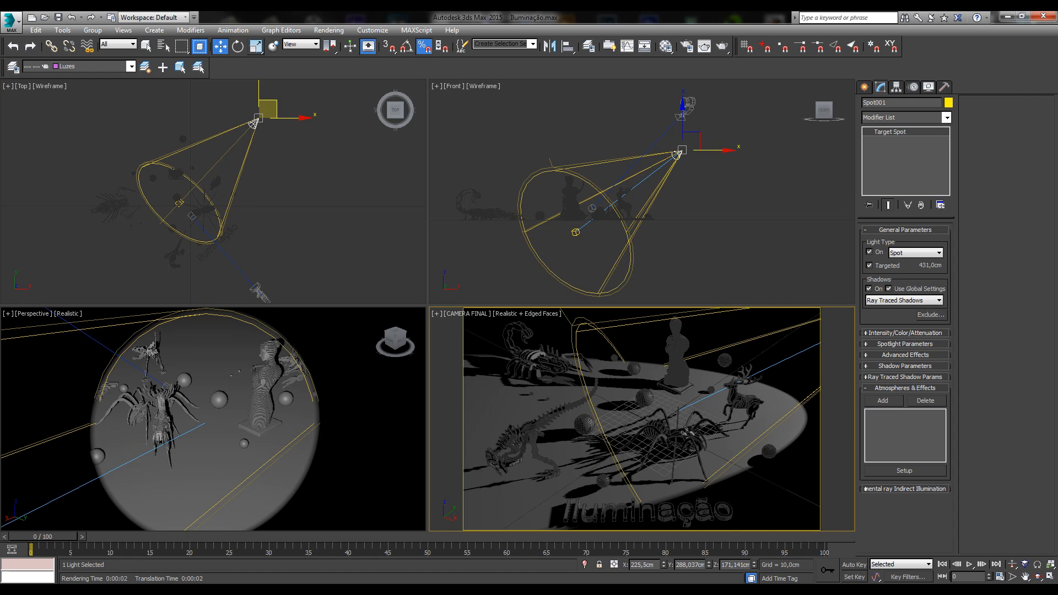
click(1050, 575)
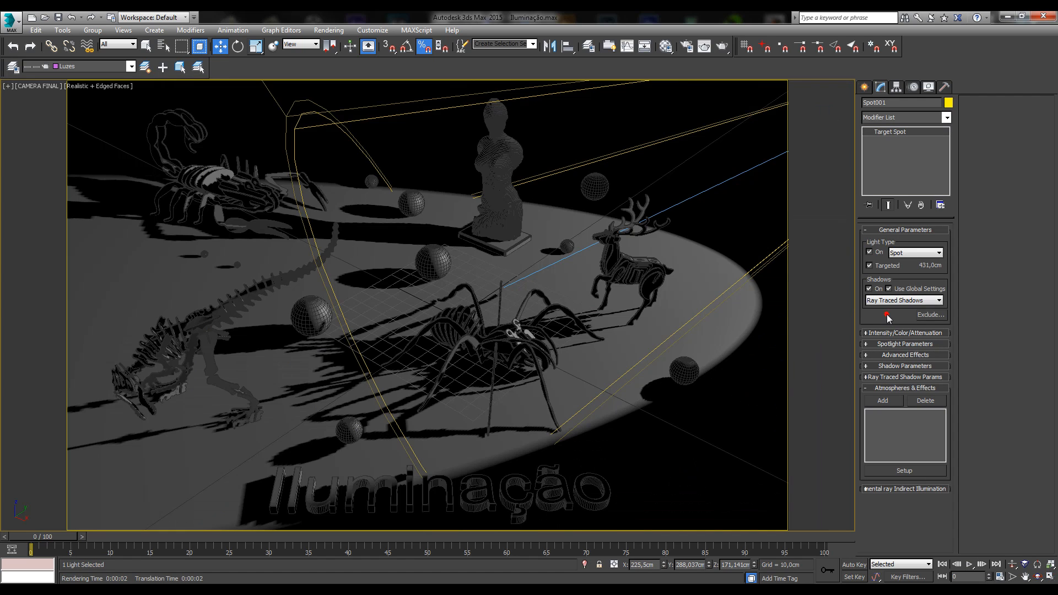
click(891, 300)
click(891, 300)
click(892, 301)
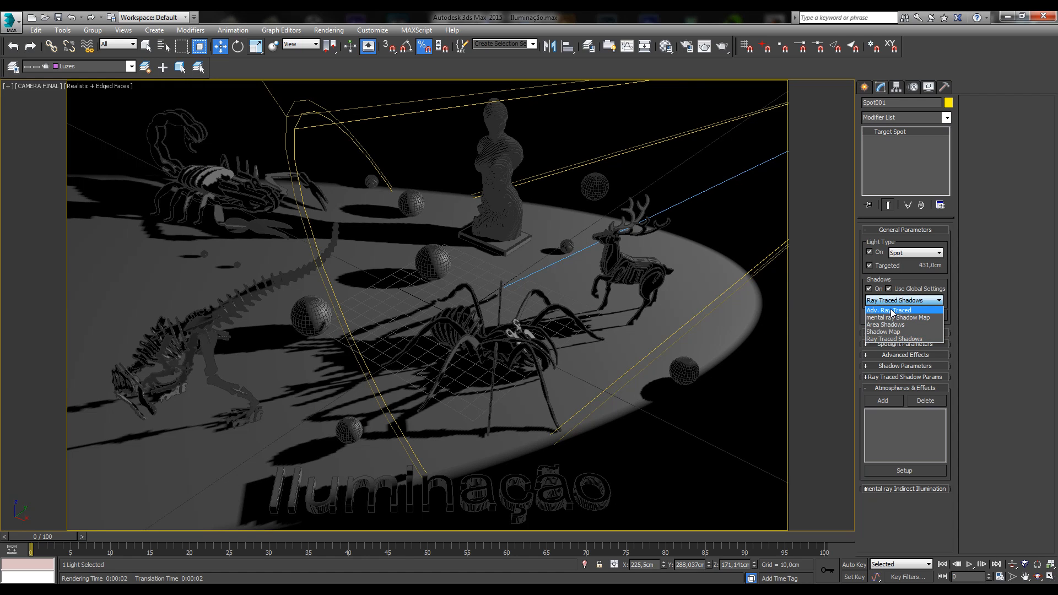
click(928, 338)
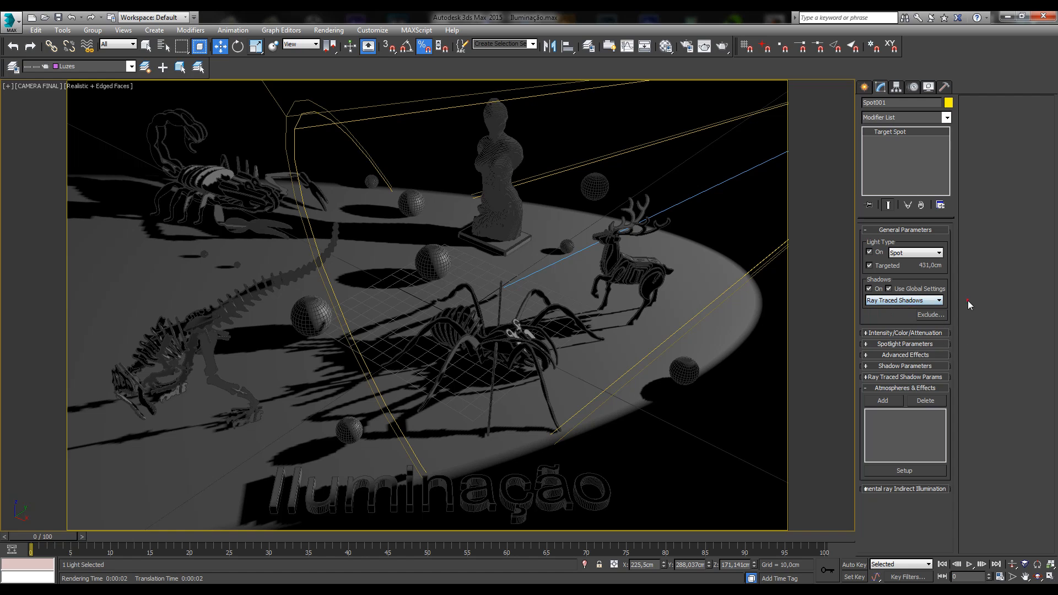
- Examine the shadow types available for the spotlight, keeping Ray Traced Shadows
click(903, 300)
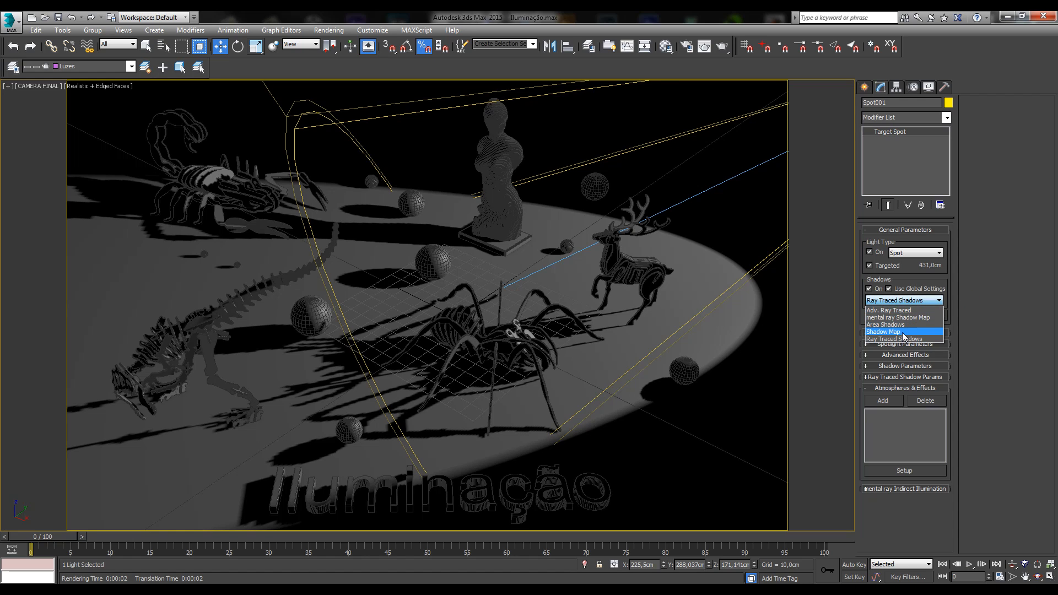
click(969, 247)
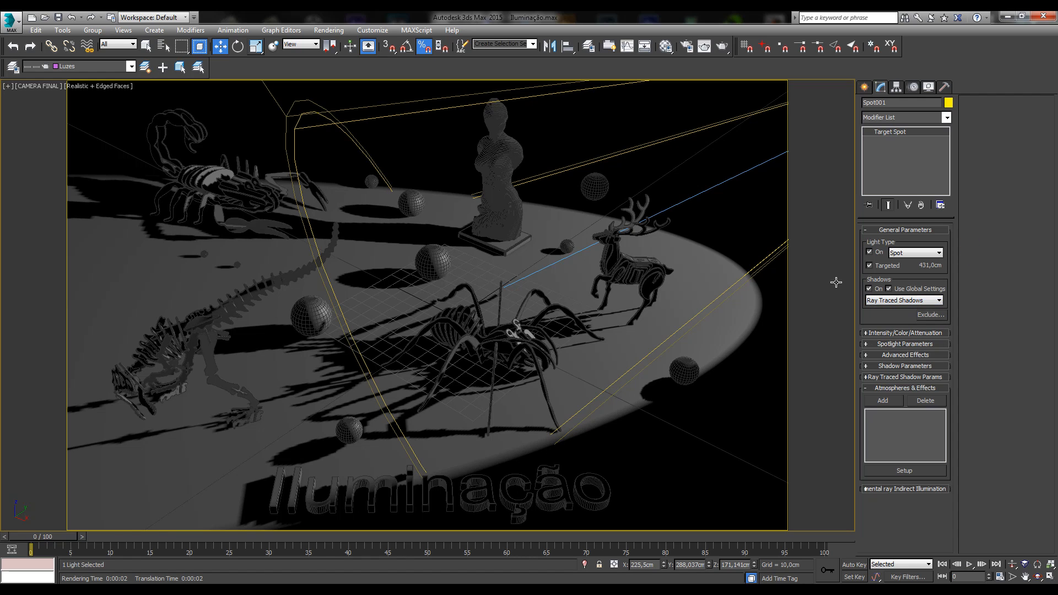
click(937, 300)
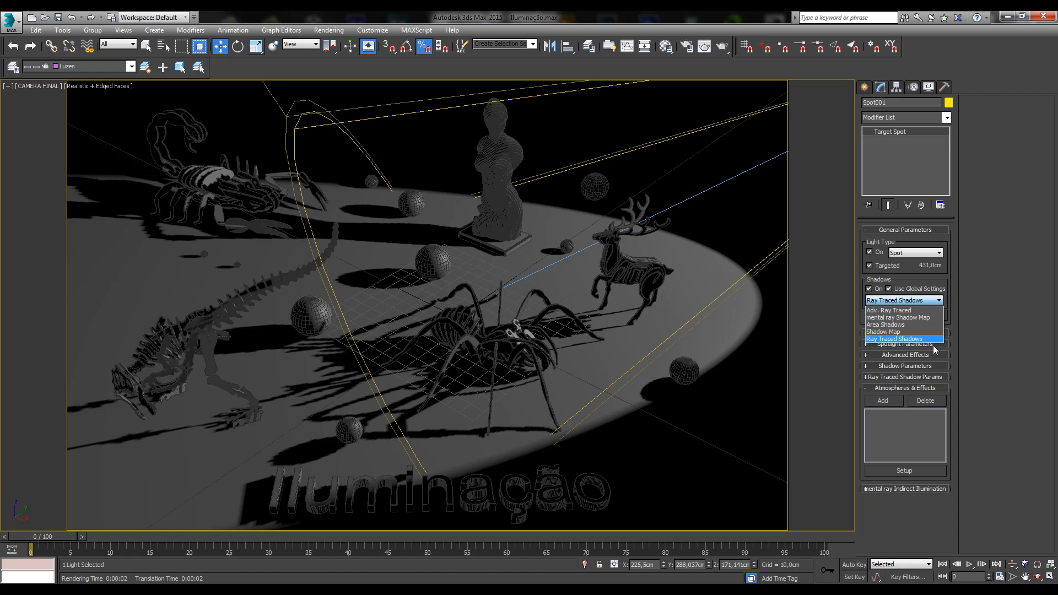
click(987, 334)
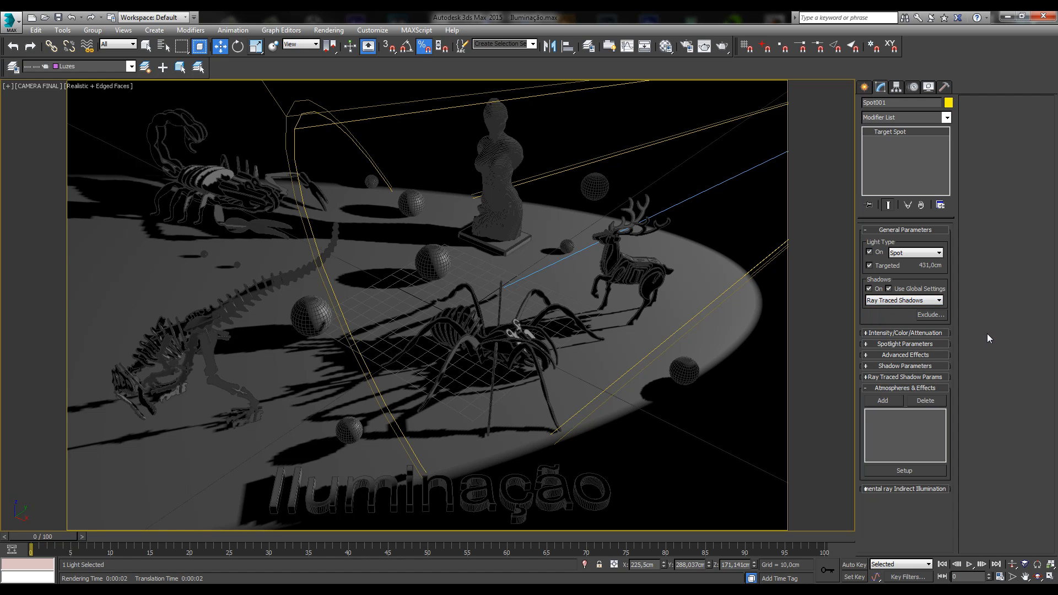
click(928, 300)
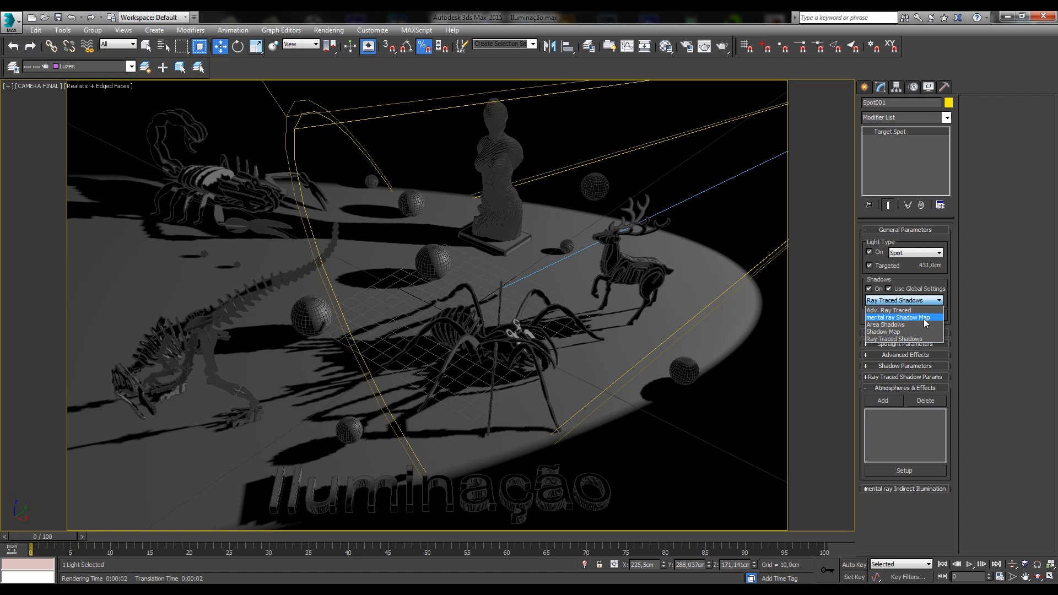
click(970, 317)
click(896, 301)
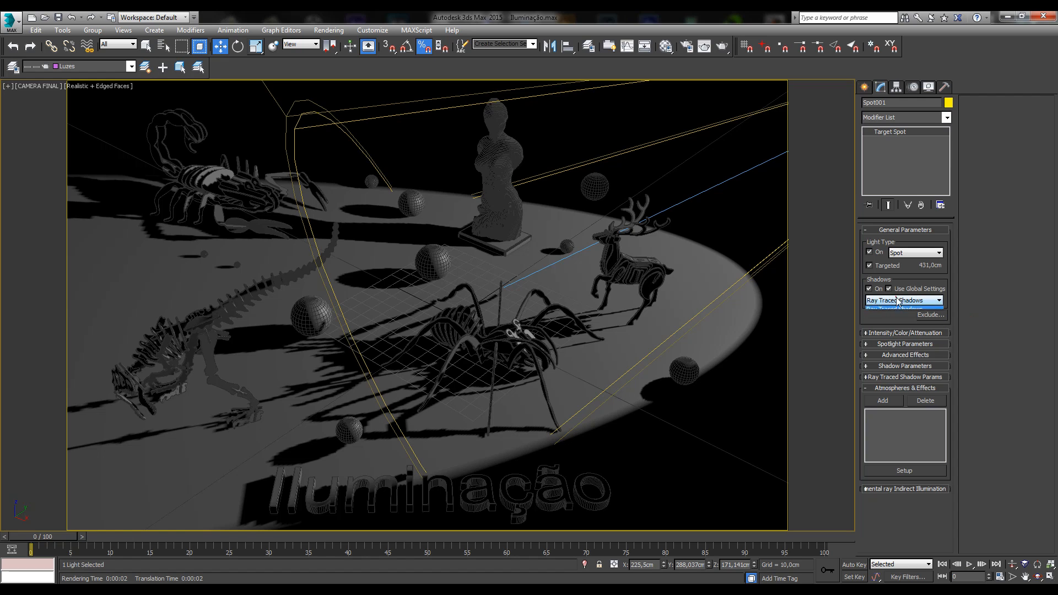
click(898, 334)
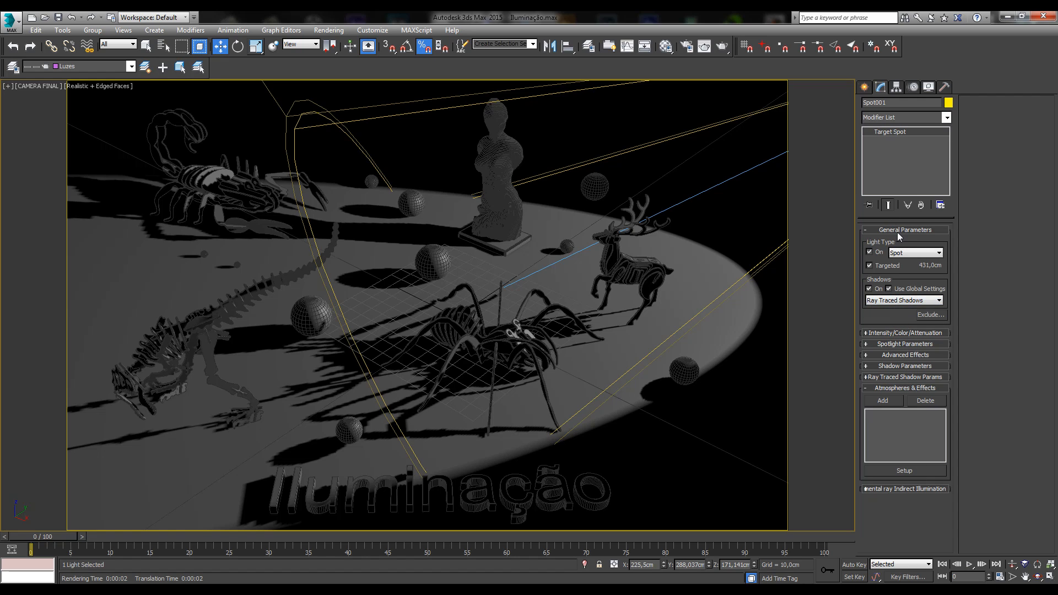
click(940, 300)
click(910, 343)
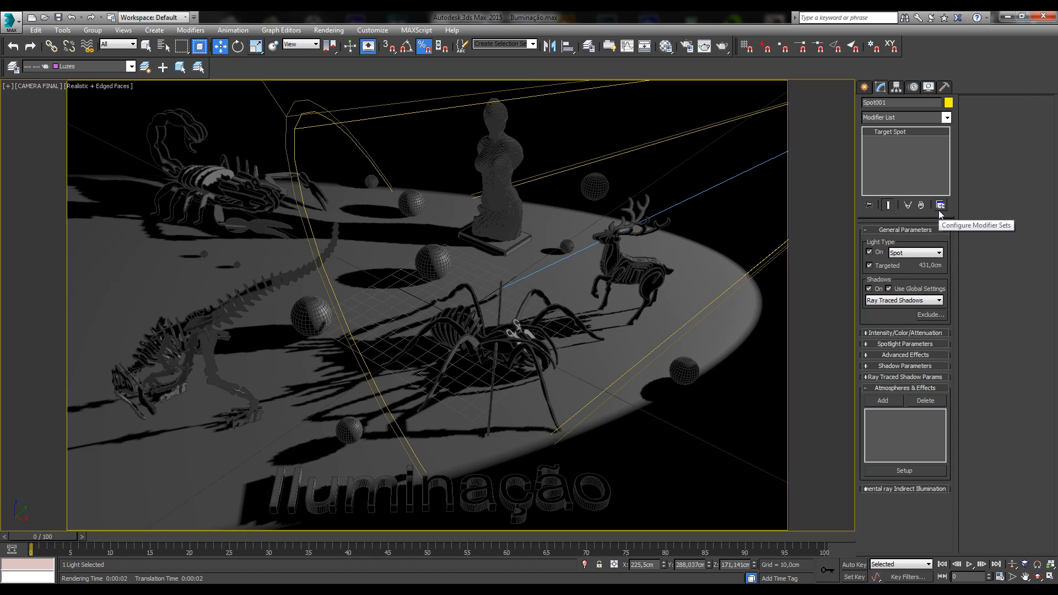
- Try the mental ray Shadow Map shadow type on the spotlight, examine its shadow settings, and restore Ray Traced Shadows
click(921, 300)
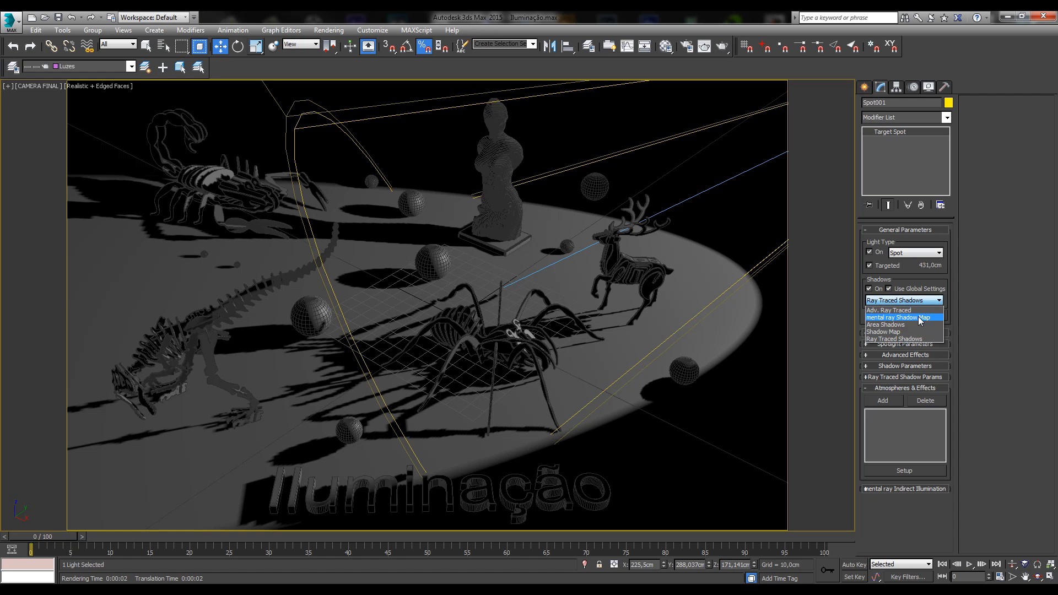
click(917, 315)
click(906, 367)
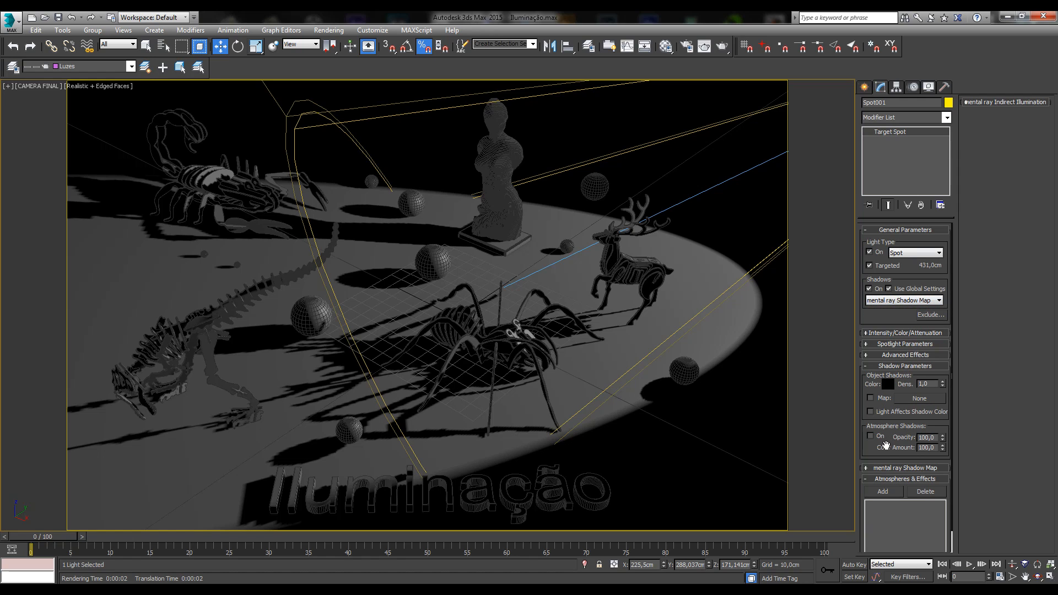
click(897, 467)
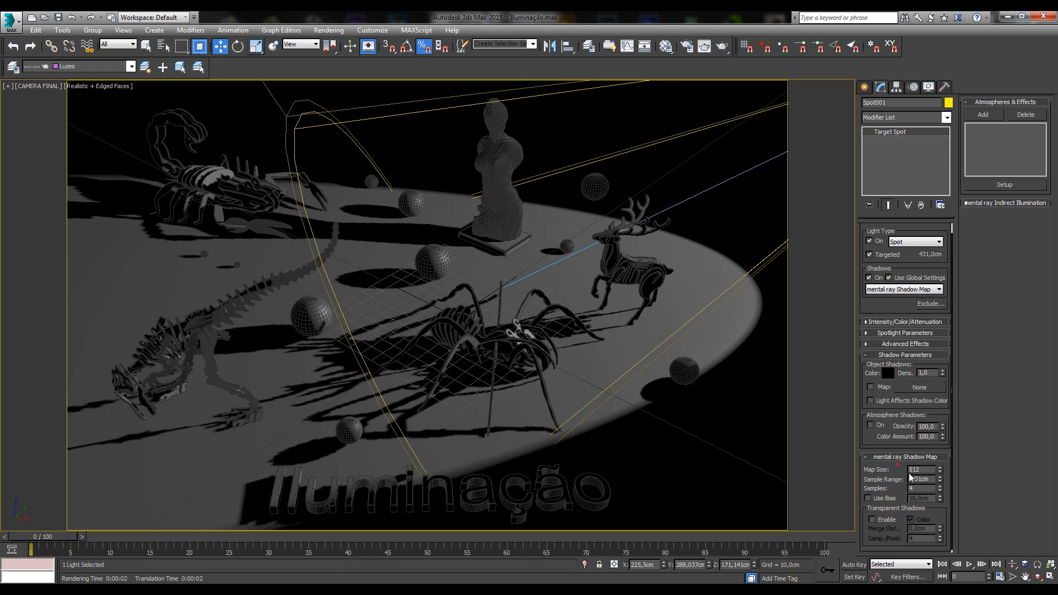
scroll(883, 444, down, 1)
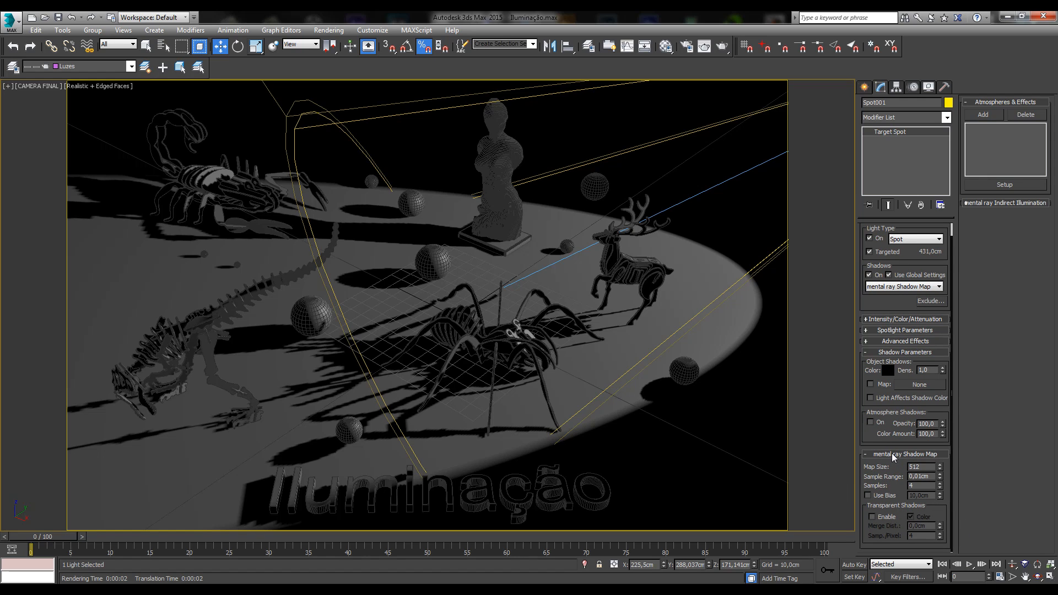
click(893, 455)
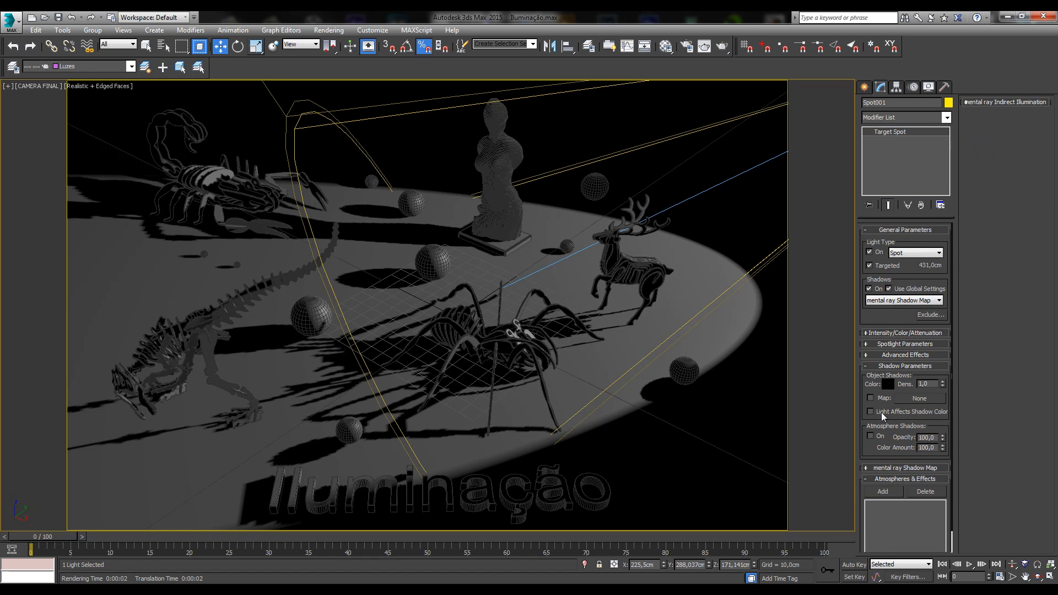
click(888, 366)
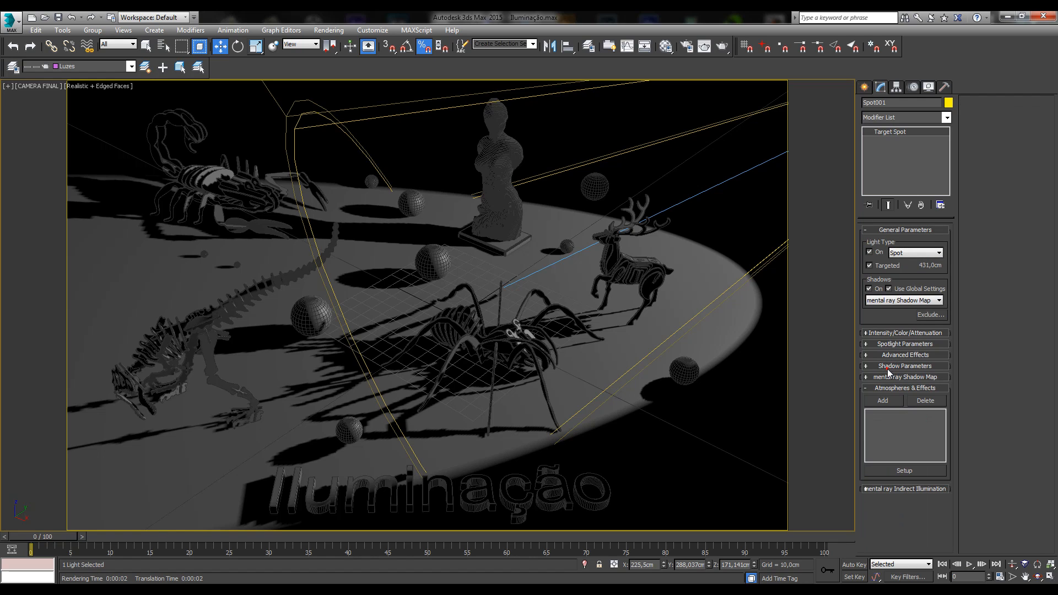
click(907, 299)
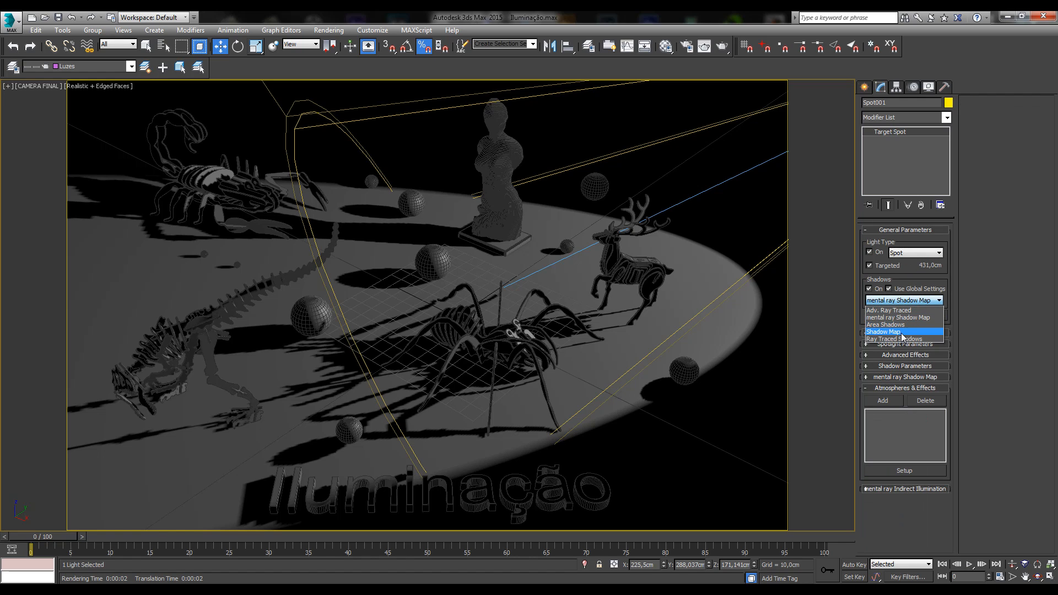
click(901, 325)
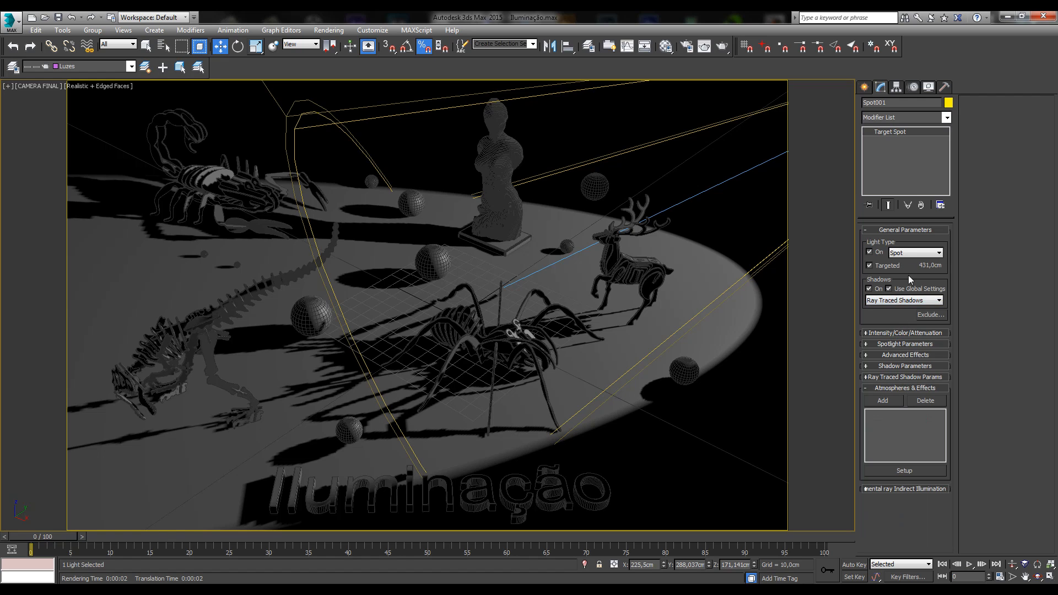
- Set the spotlight's intensity multiplier to 1 and render the CAMERA FINAL view
click(905, 230)
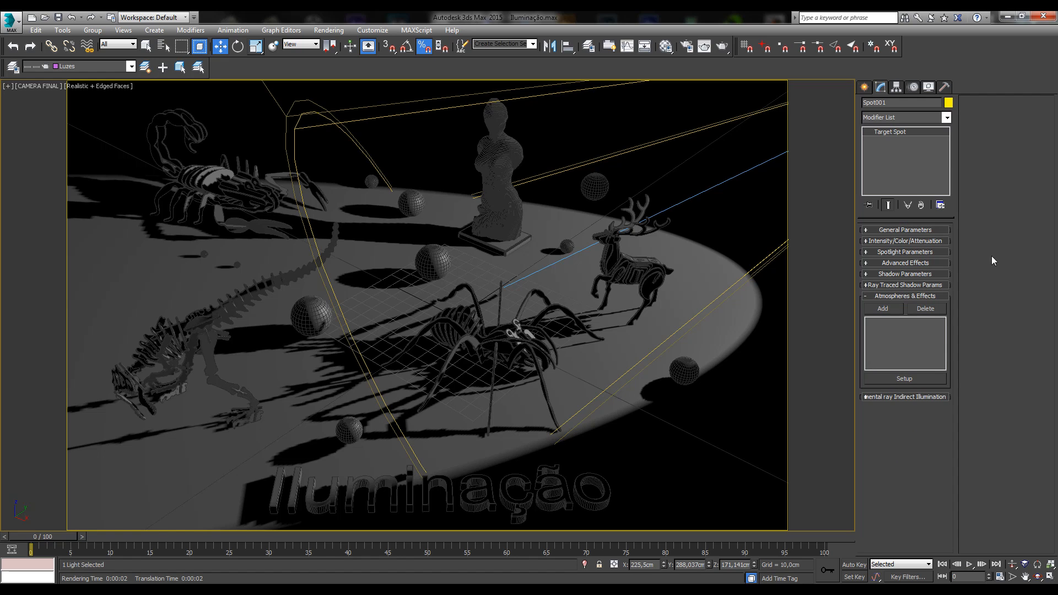
click(902, 241)
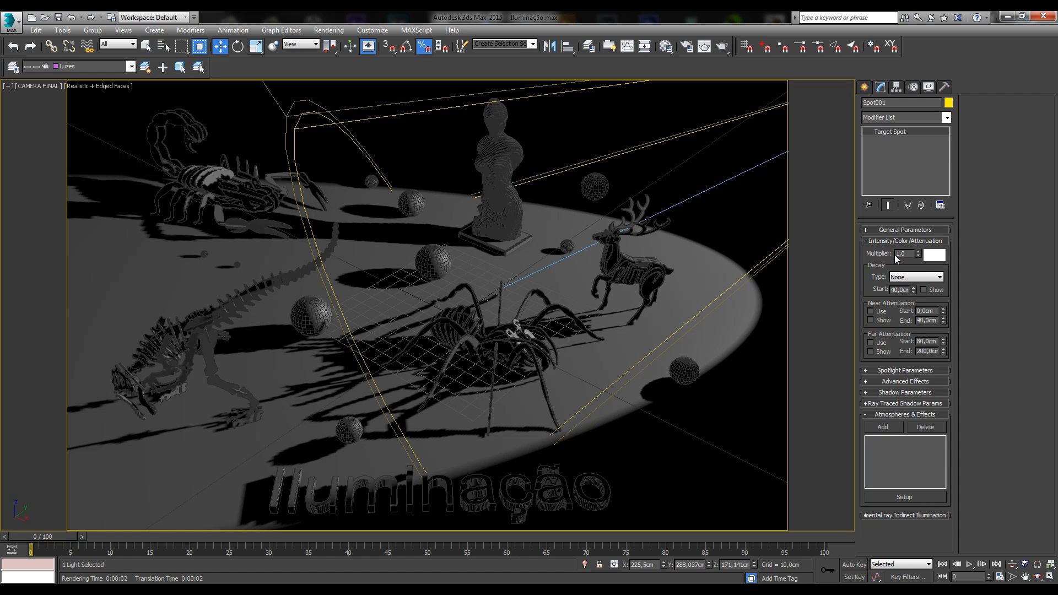
double_click(908, 253)
click(907, 253)
drag(918, 254, 889, 254)
text(1)
key(Return)
click(717, 51)
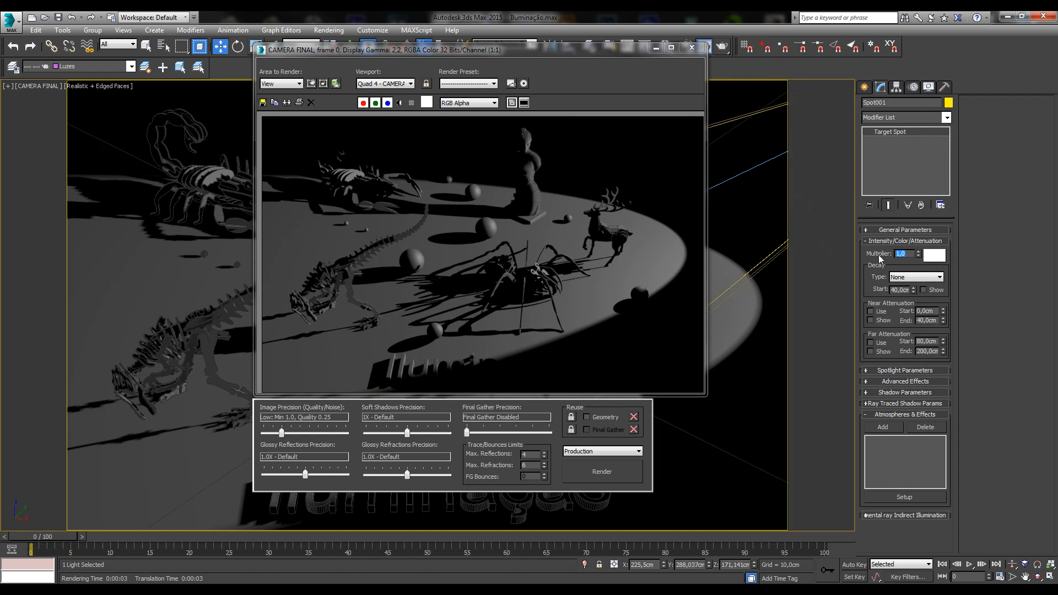
- Set the spotlight's multiplier to 10, render the camera view again and close the render
text(10)
key(Return)
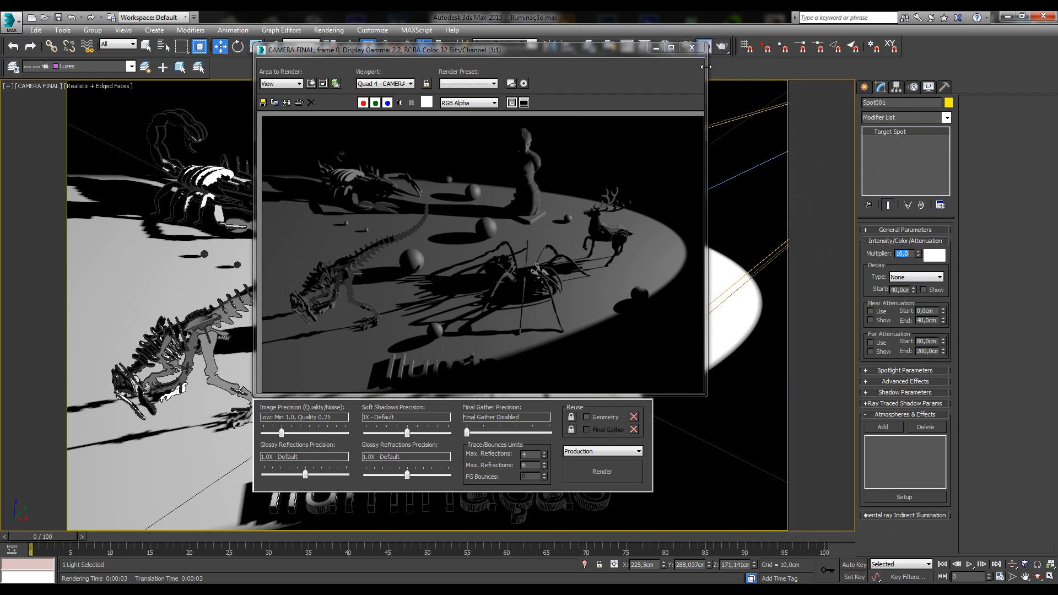
click(601, 472)
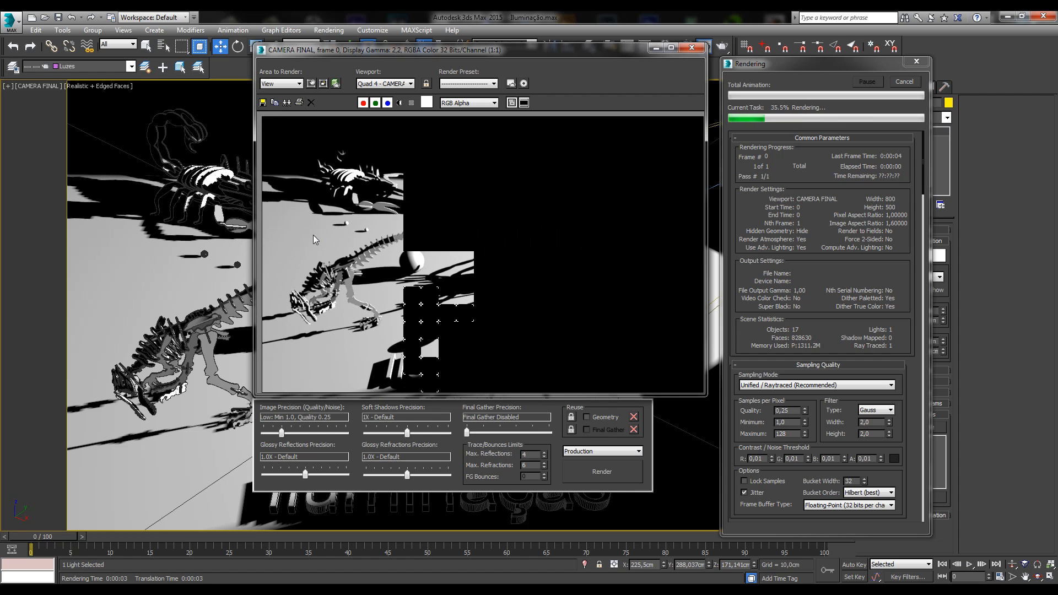
click(691, 48)
- Lower the spotlight's multiplier to 1, then settle on a value of 2
double_click(911, 255)
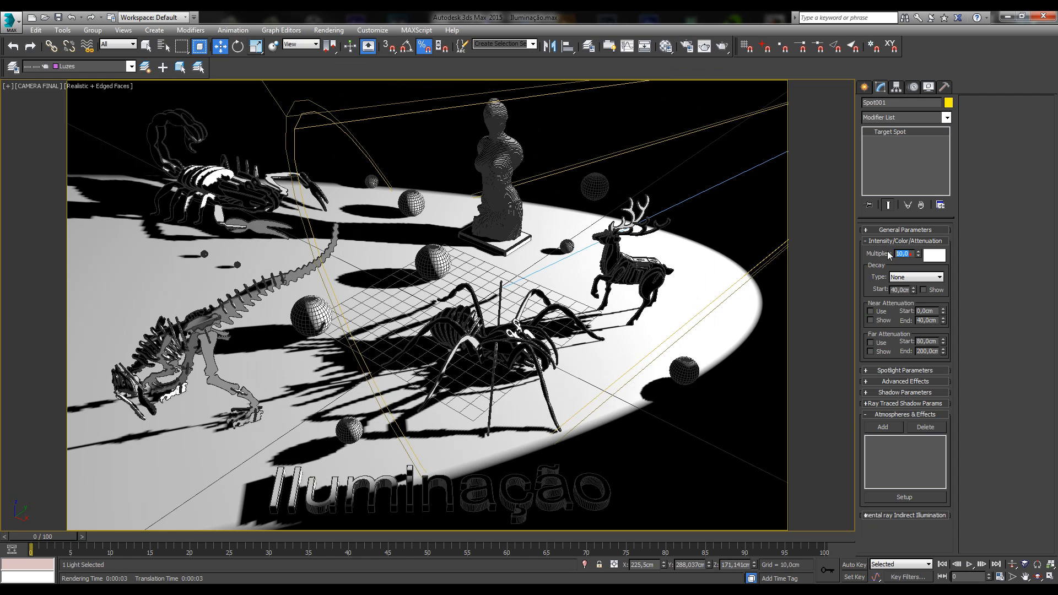
text(1)
key(Return)
text(2)
key(Return)
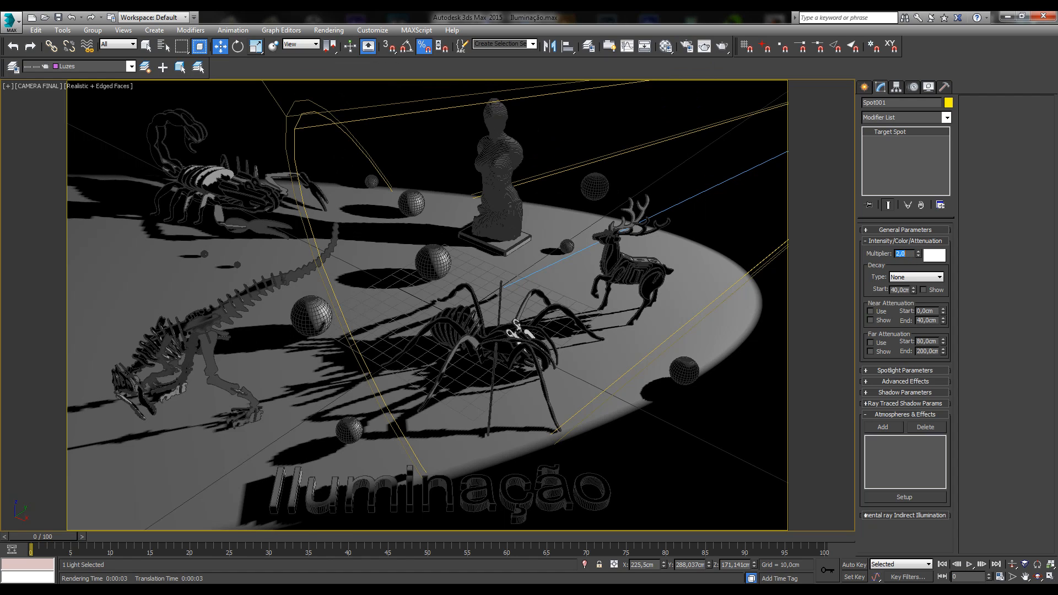
click(910, 254)
- Try a red light color (255, 0, 12) on the spotlight and test it with a render of the camera view
click(934, 257)
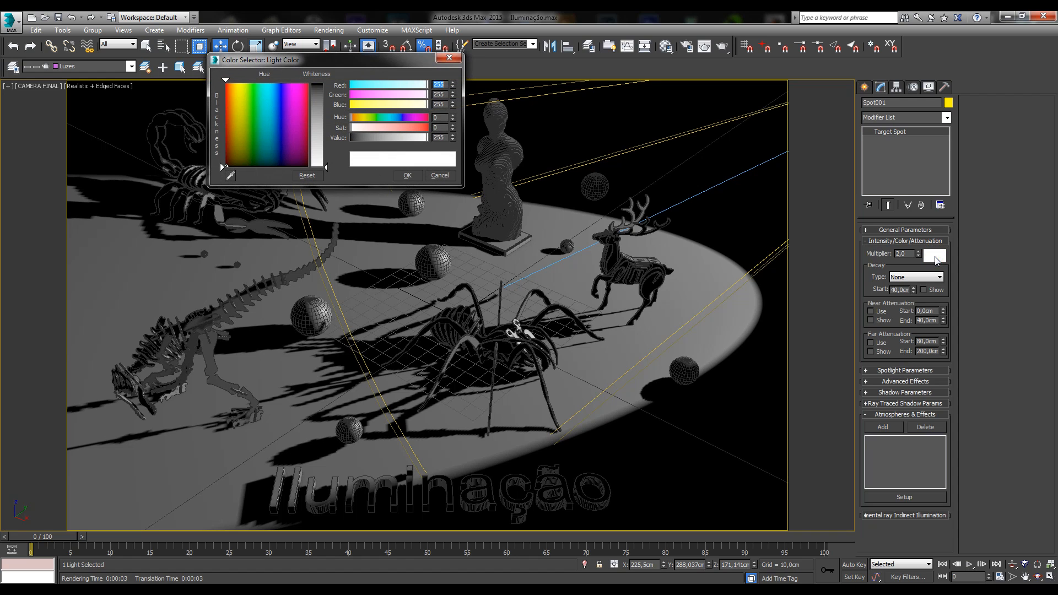
drag(307, 60, 268, 124)
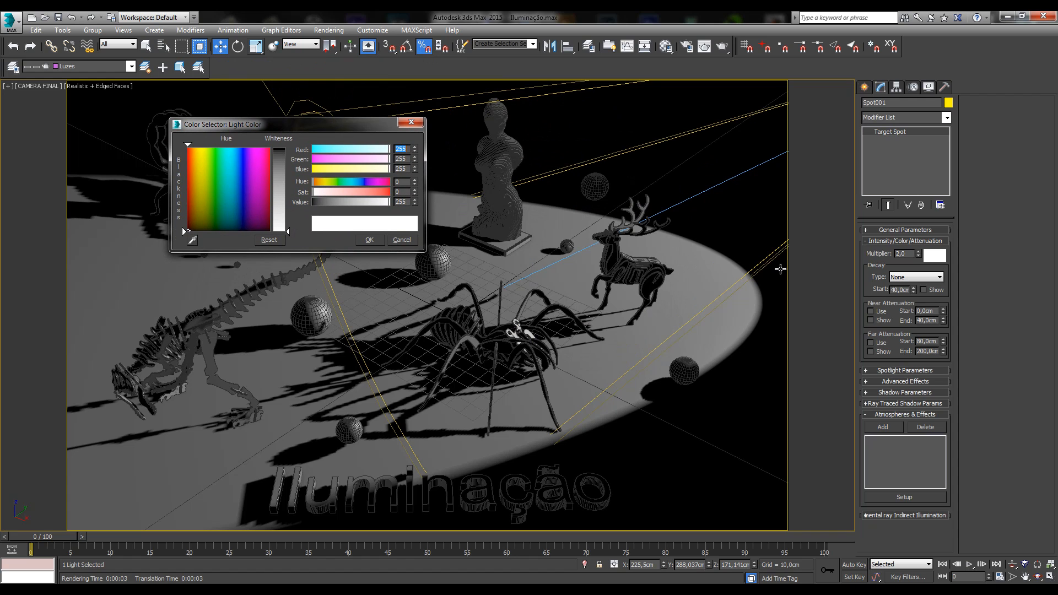
click(237, 182)
click(268, 170)
drag(292, 234, 296, 150)
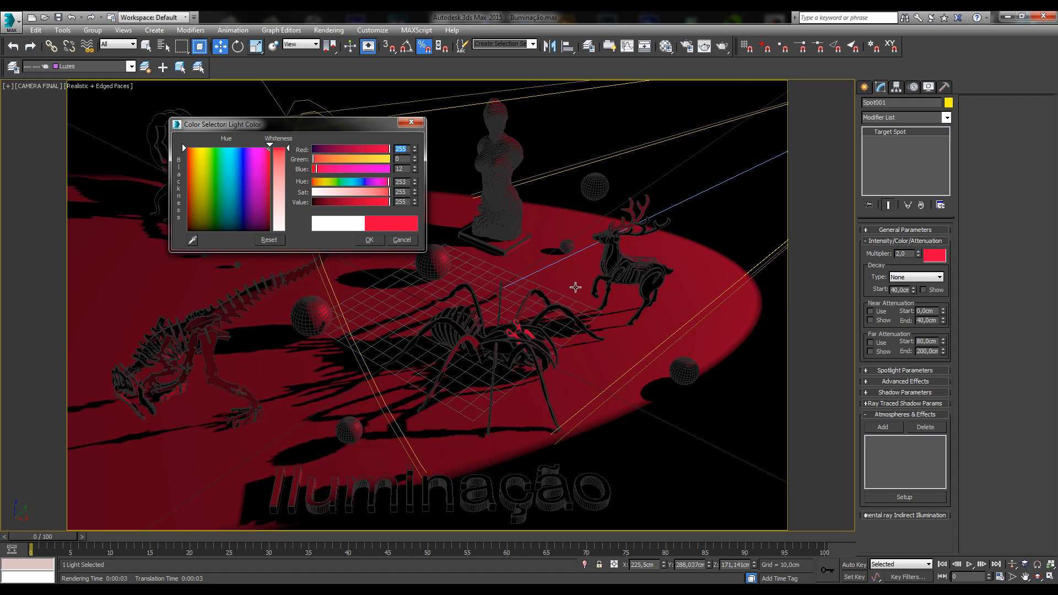
click(726, 47)
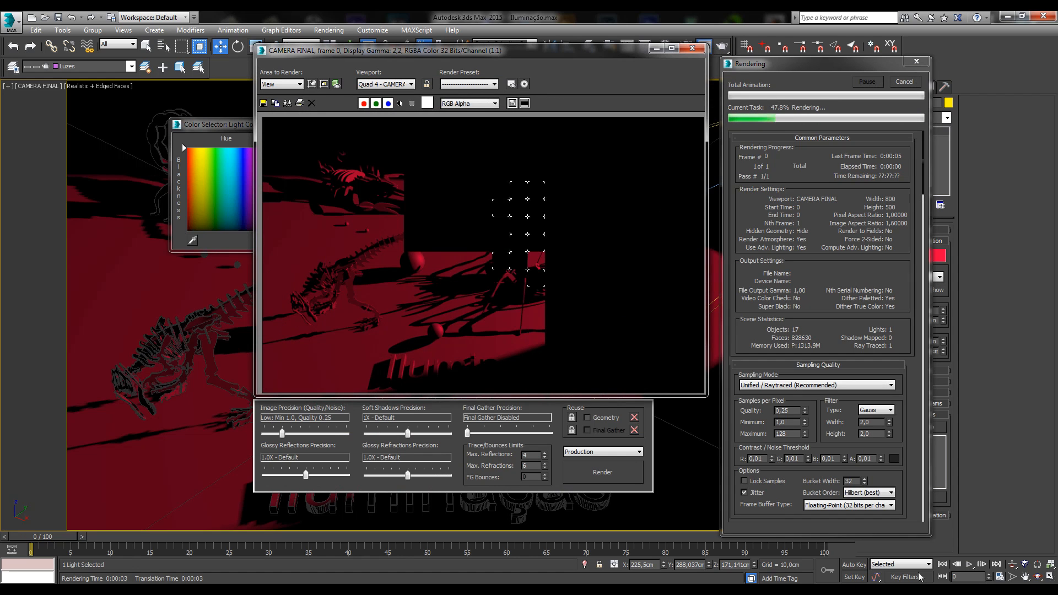
click(689, 51)
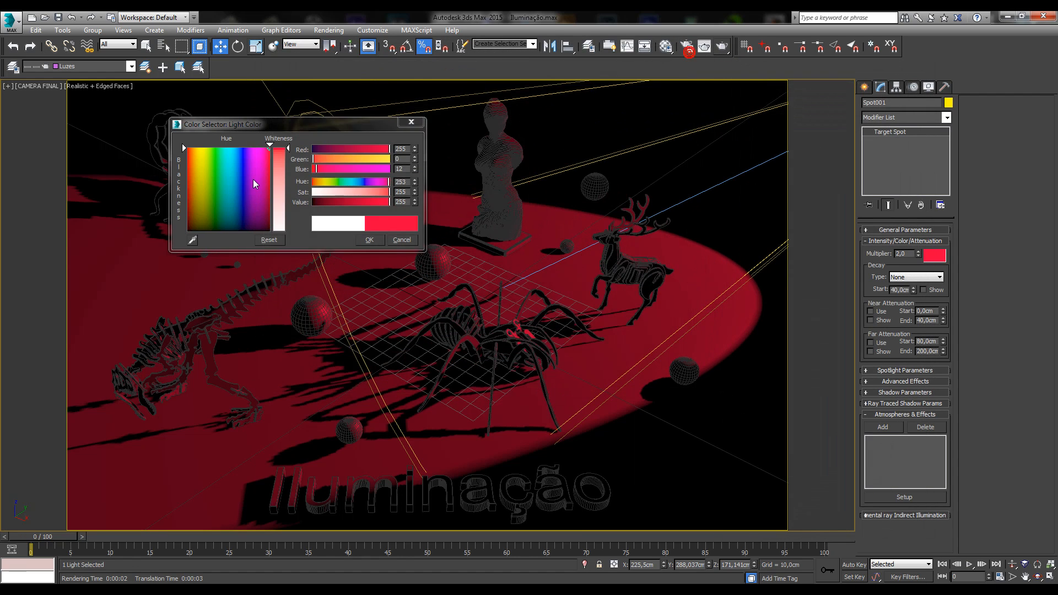
- Set the spotlight's color to a pale warm white with RGB 255, 254, 225
click(202, 152)
drag(225, 166, 270, 231)
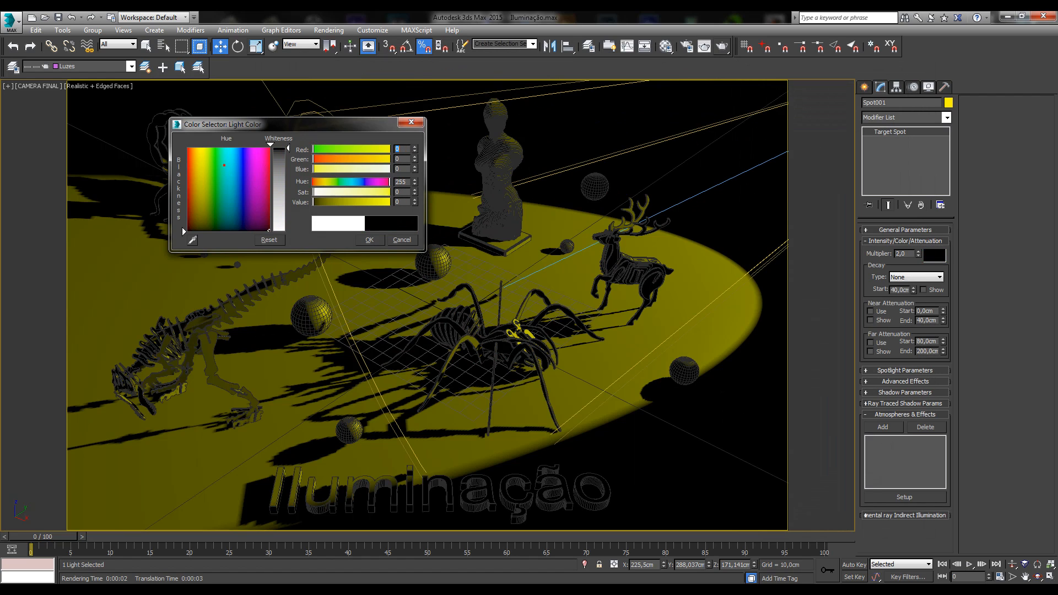
drag(288, 147, 289, 225)
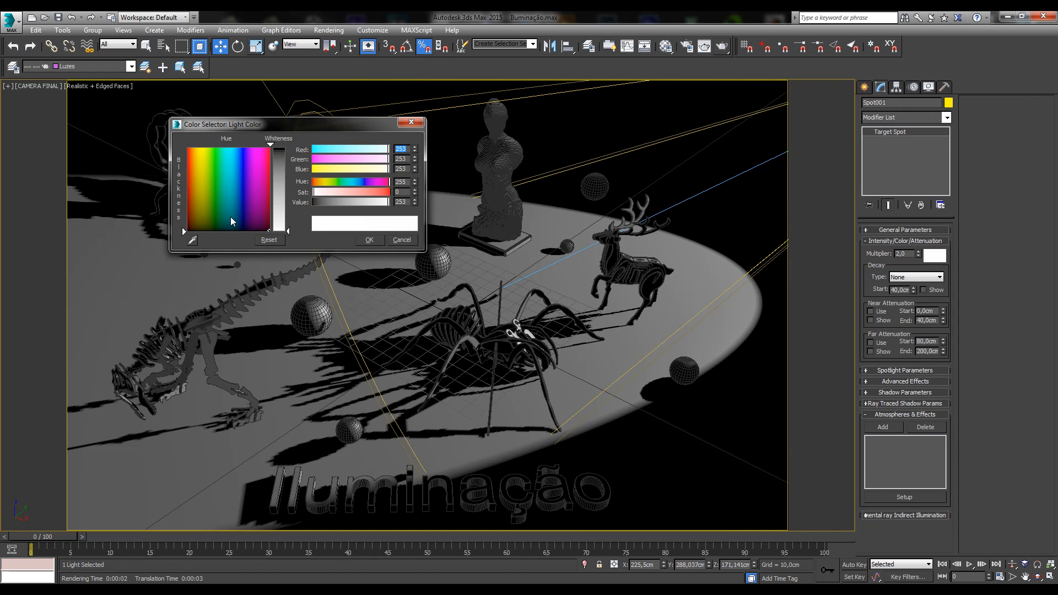
drag(209, 170, 201, 147)
drag(280, 224, 280, 221)
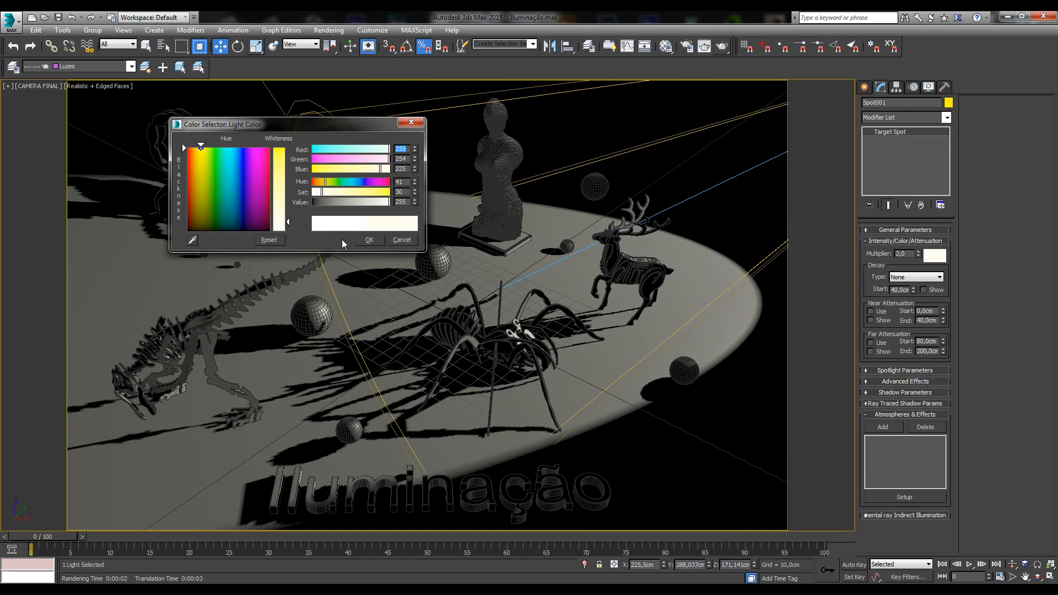
click(370, 241)
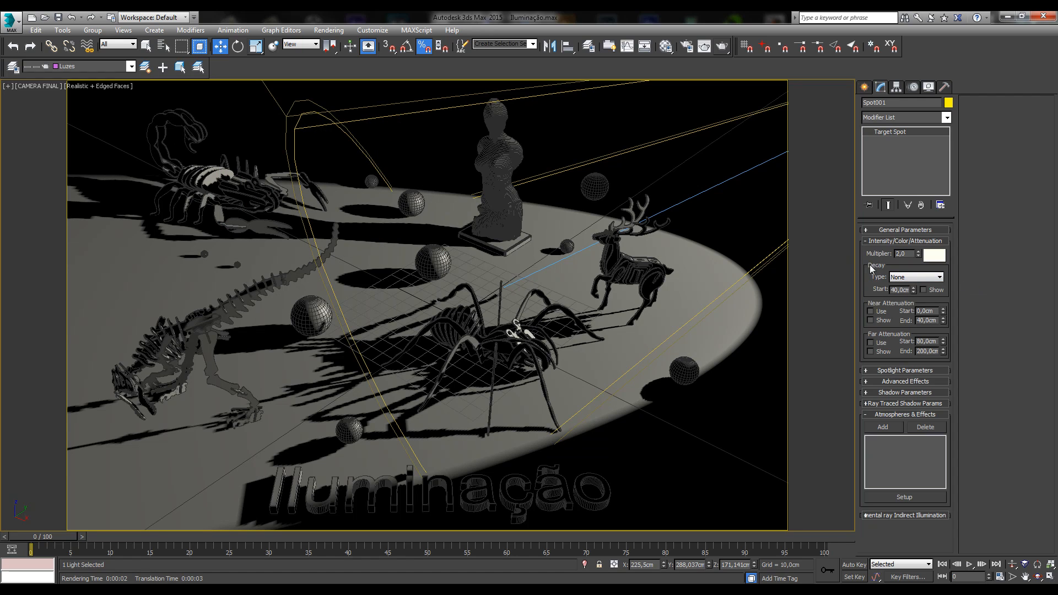
- Review the spotlight's decay types and keep None
click(906, 276)
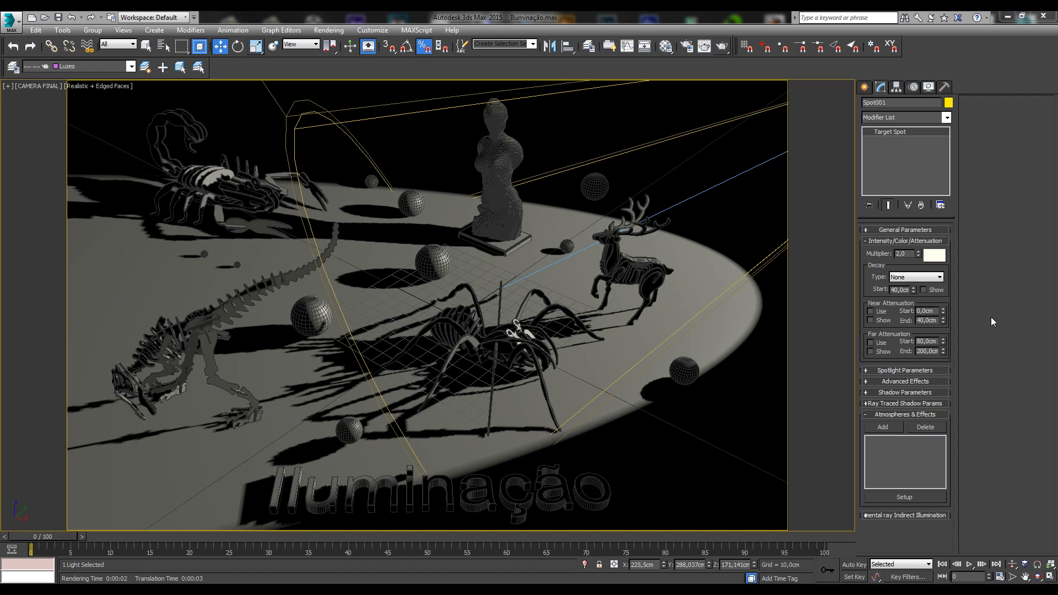
click(927, 279)
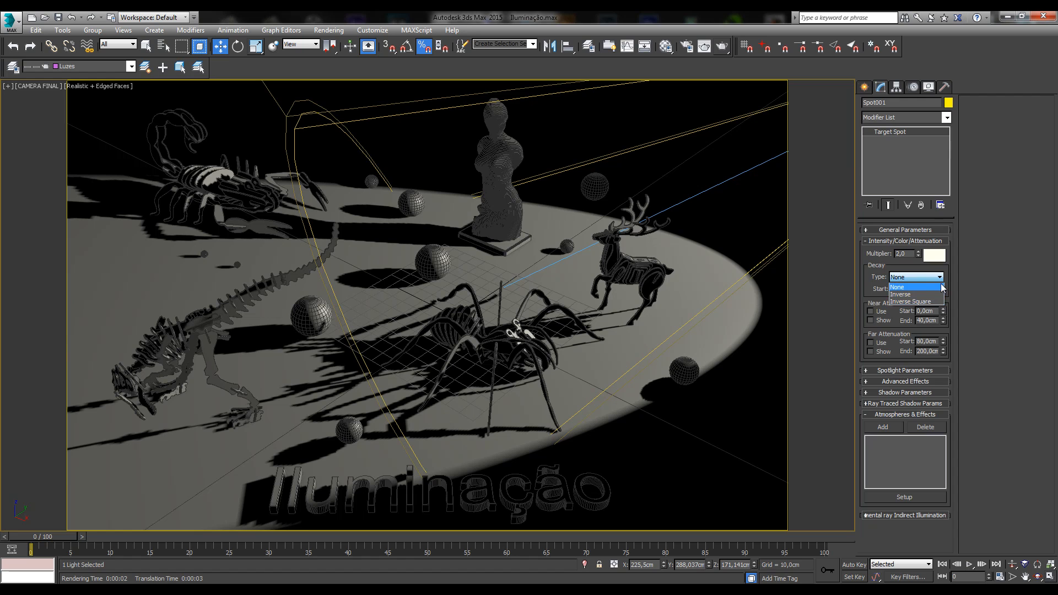
click(896, 287)
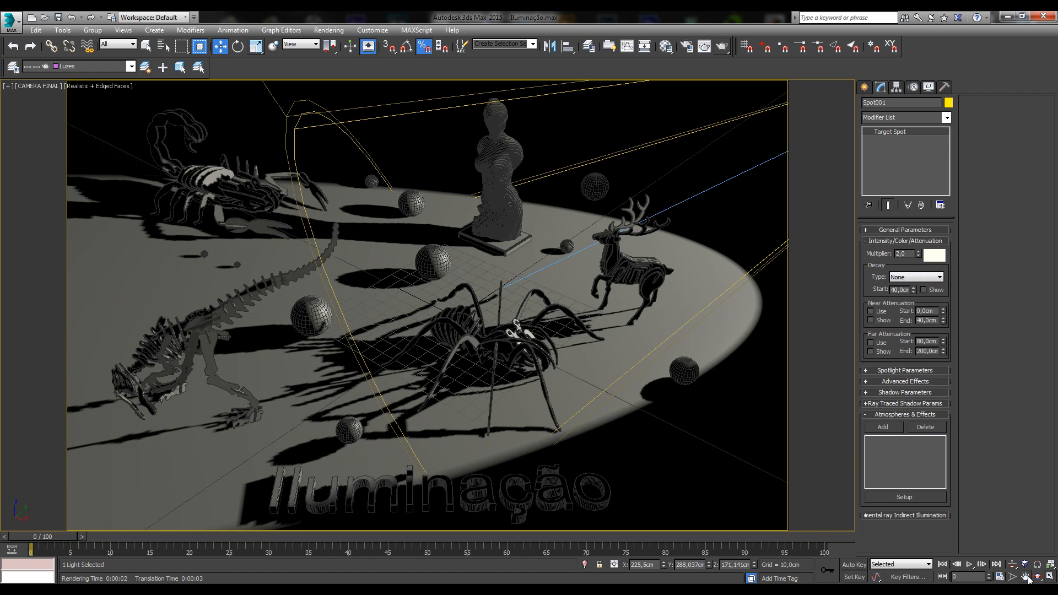
- Return from the maximized camera view to the four-viewport layout and select only the spotlight, with its parameters open
click(1049, 576)
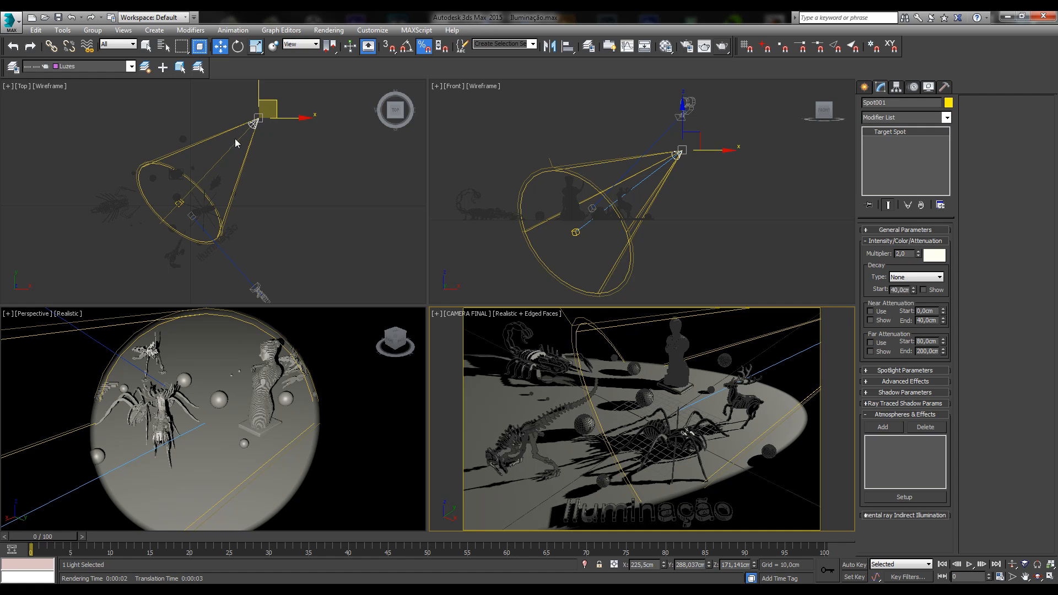
middle_drag(178, 203, 134, 216)
click(177, 118)
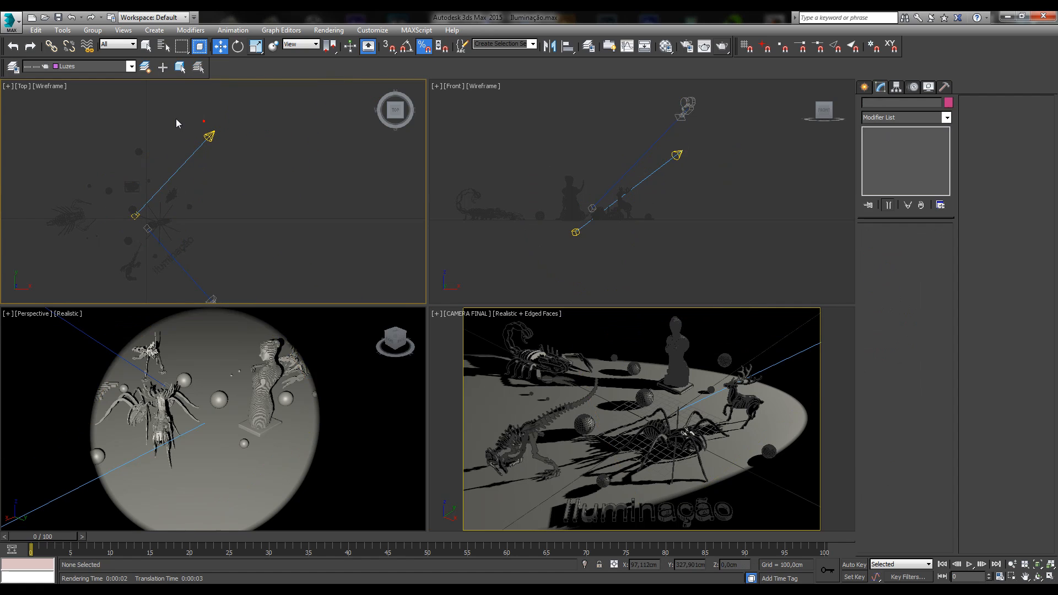
drag(174, 117, 236, 150)
middle_drag(278, 266, 378, 207)
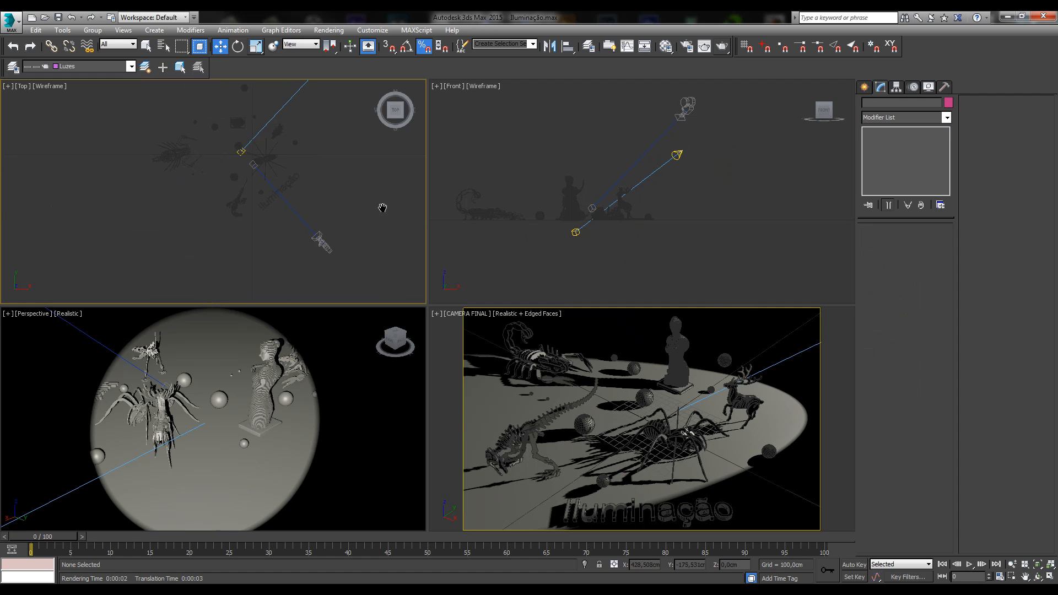
scroll(377, 207, down, 3)
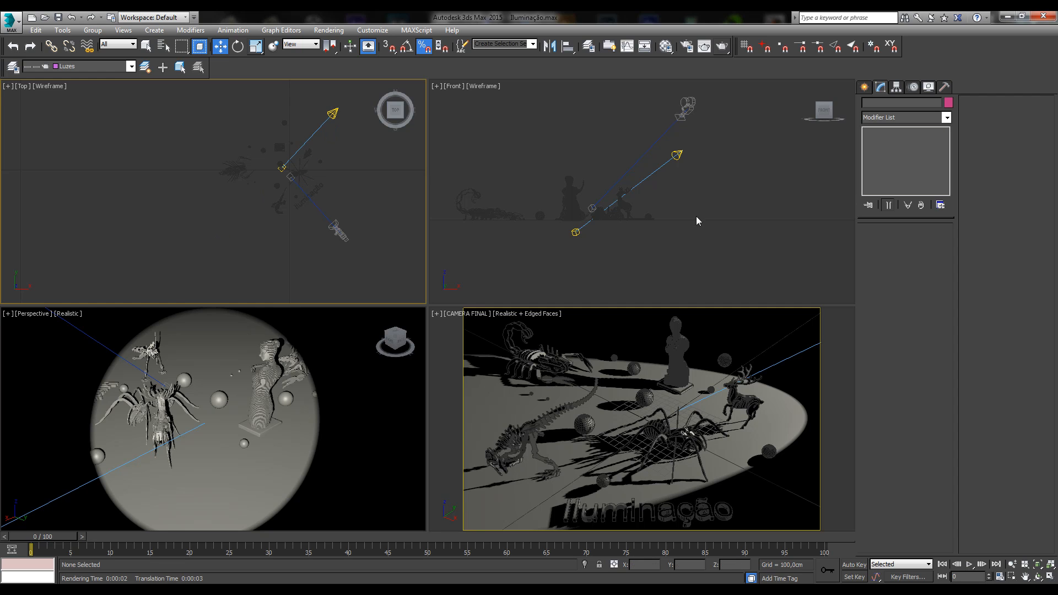
click(863, 86)
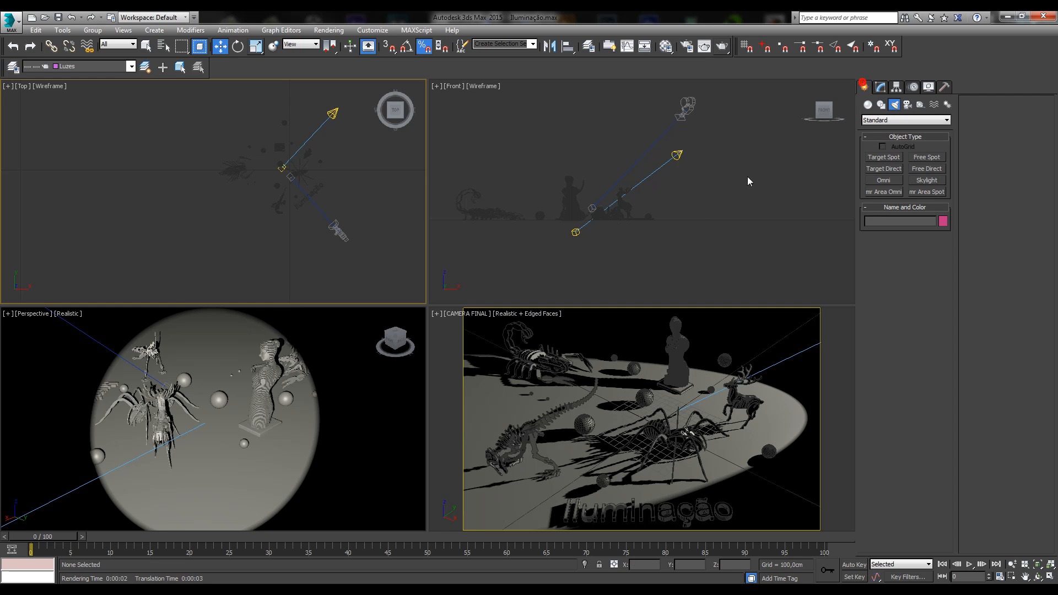
click(674, 156)
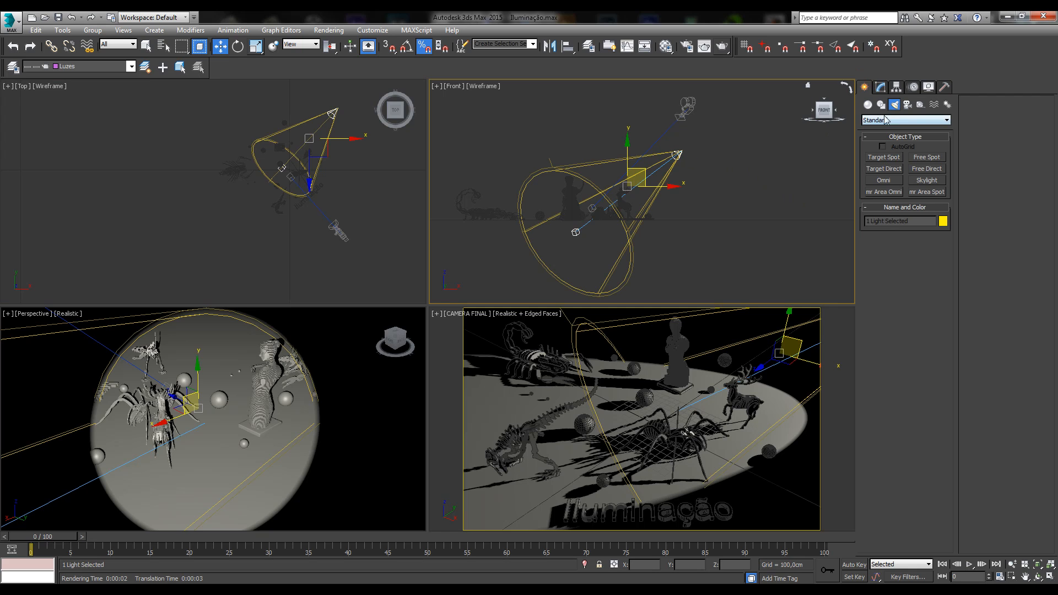
click(880, 87)
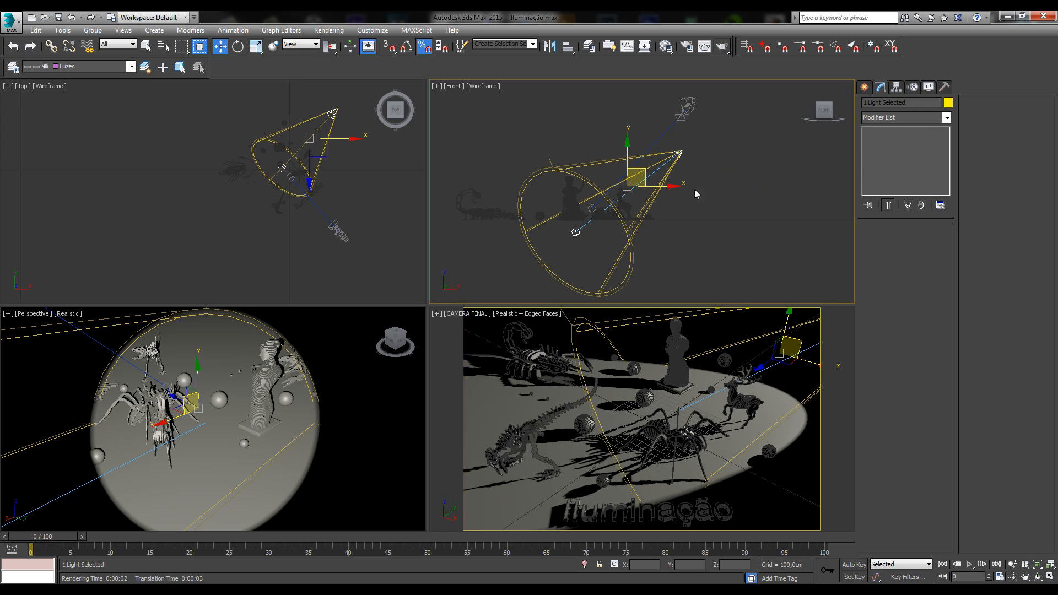
click(692, 168)
click(676, 156)
click(677, 155)
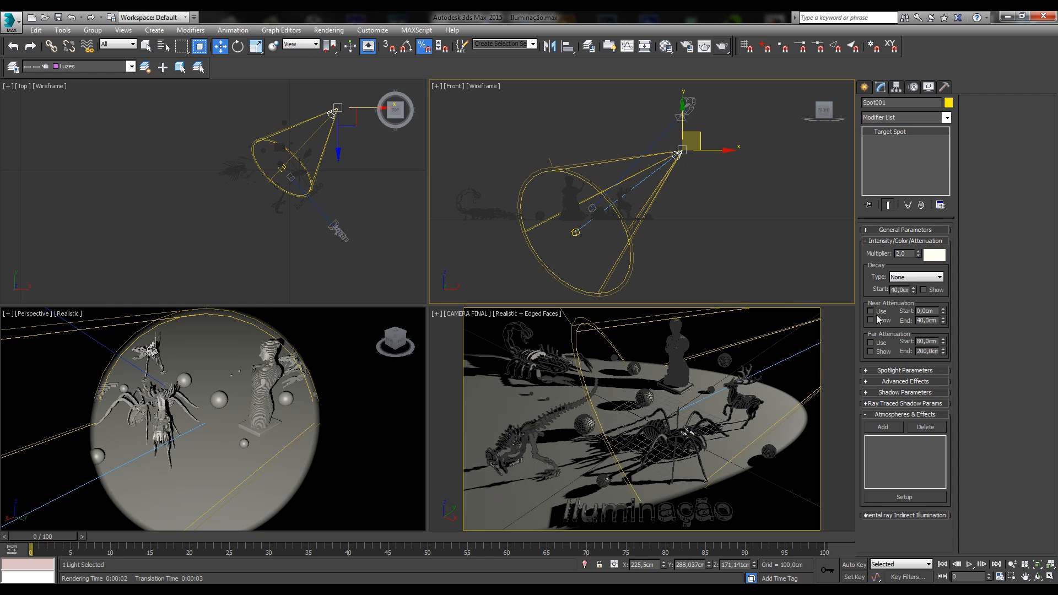
- Try the Inverse and Inverse Square decay types on the spotlight, ending on Inverse
click(911, 278)
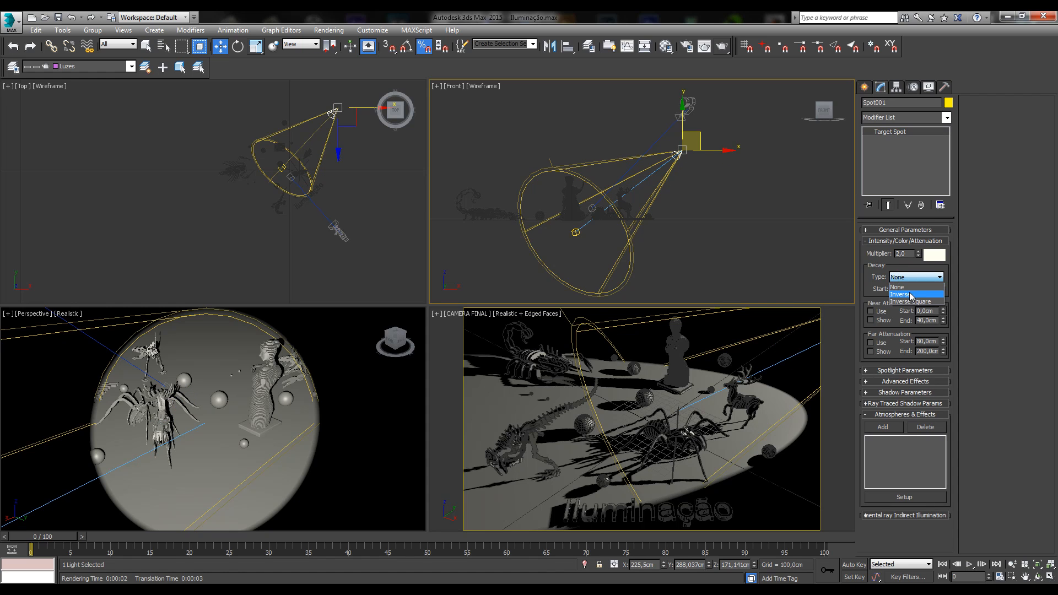
click(911, 292)
click(912, 277)
click(910, 301)
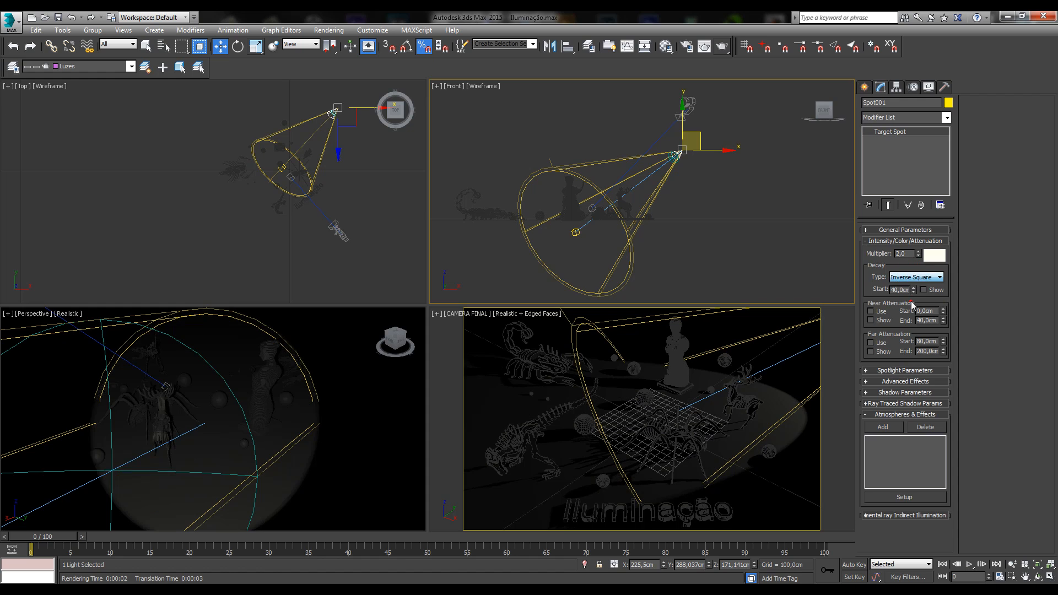
click(911, 277)
click(907, 294)
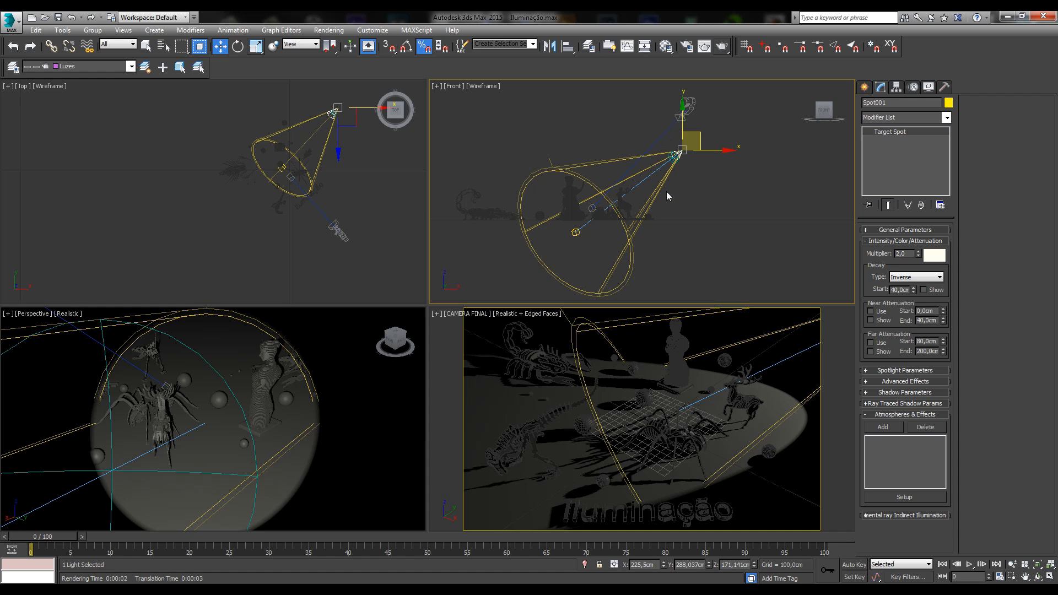
middle_drag(354, 98, 342, 111)
scroll(341, 111, up, 3)
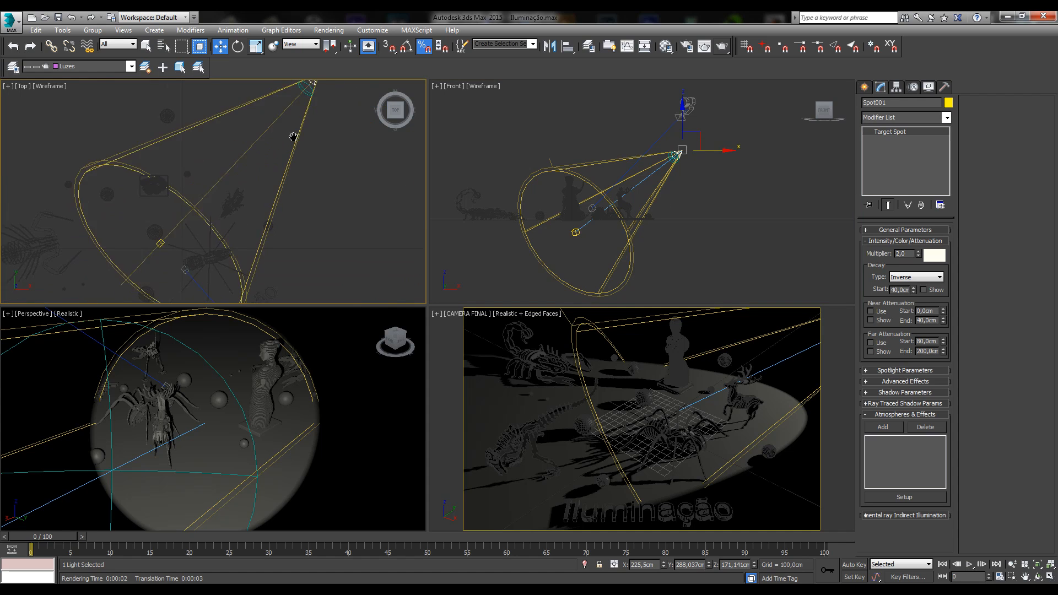
scroll(281, 129, down, 2)
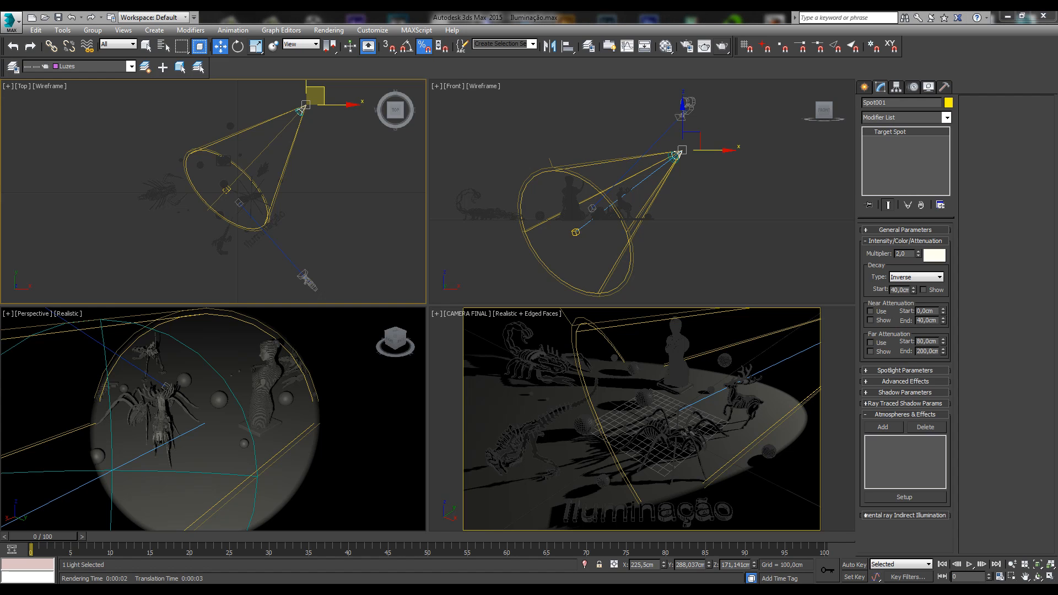
- Switch to Windows Photo Viewer, examine the Inverse versus Inverse Square decay comparison image, and close it
drag(1056, 82, 606, 12)
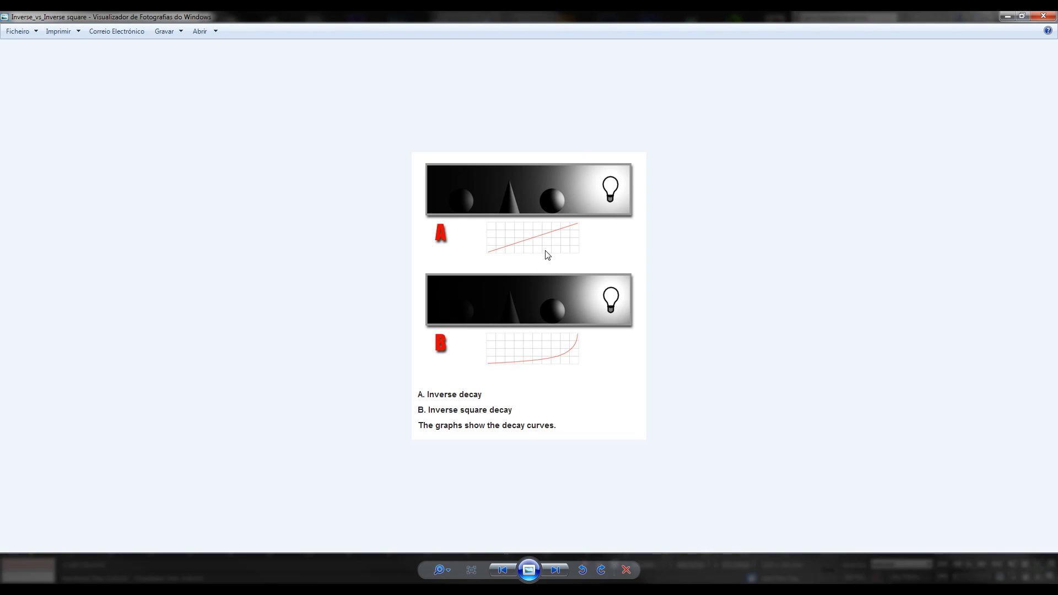
scroll(485, 251, up, 1)
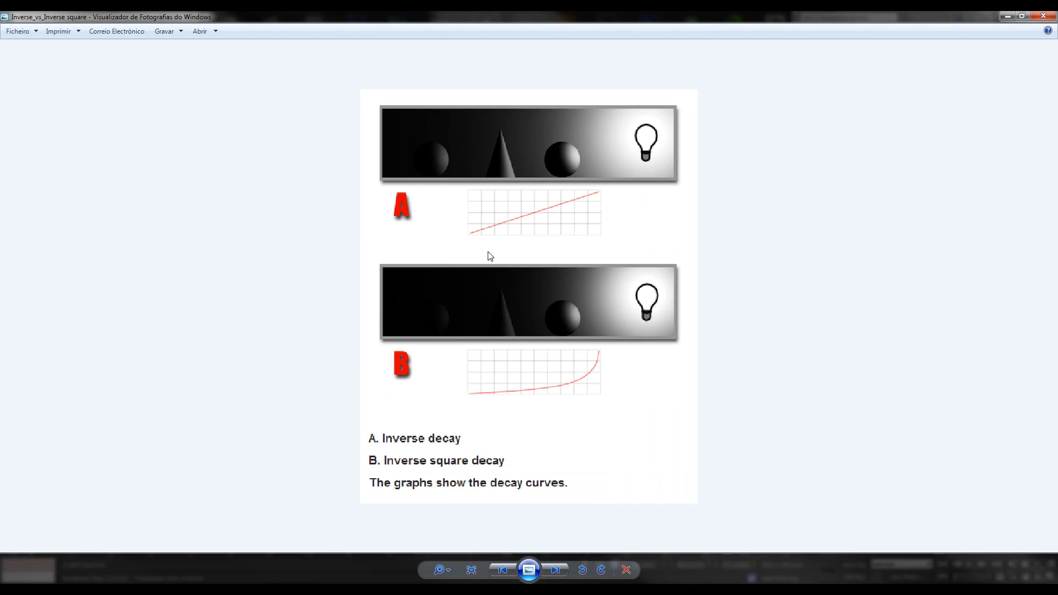
scroll(493, 256, down, 1)
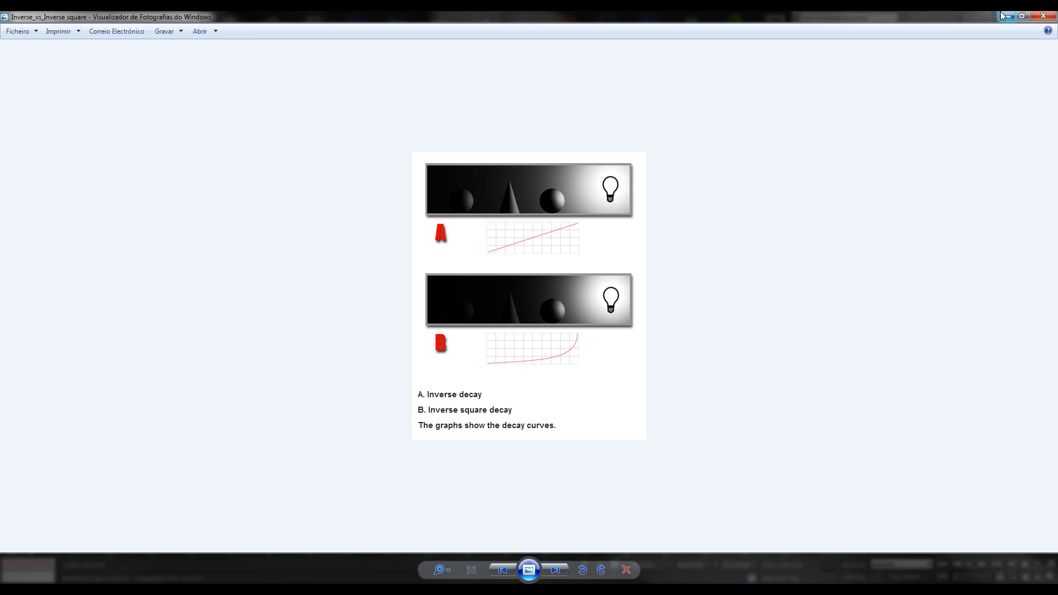
click(1041, 15)
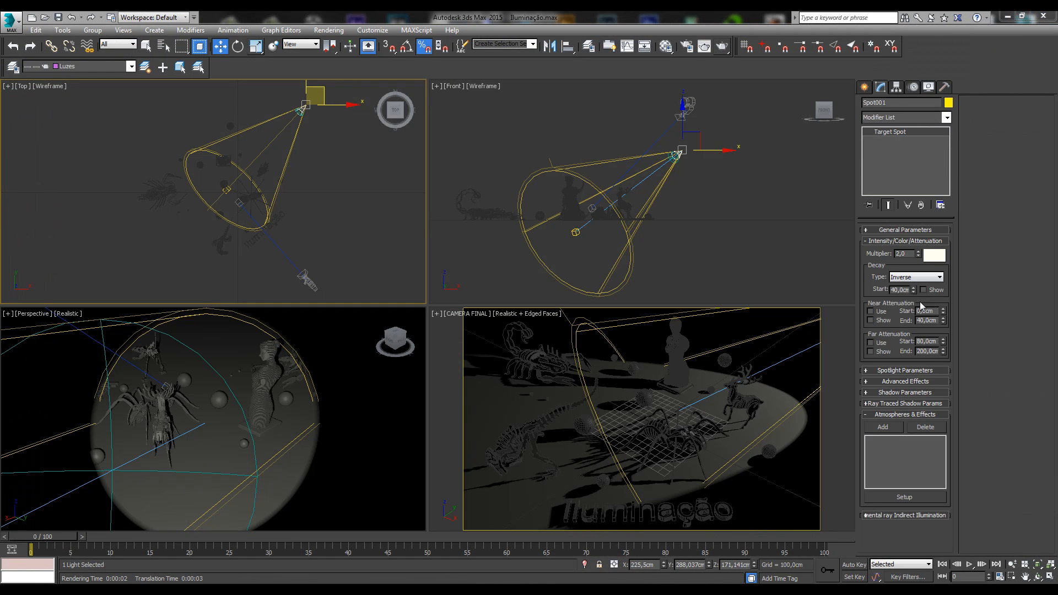
- Set the spotlight's decay type to Inverse Square and its multiplier to 1
click(919, 278)
click(912, 297)
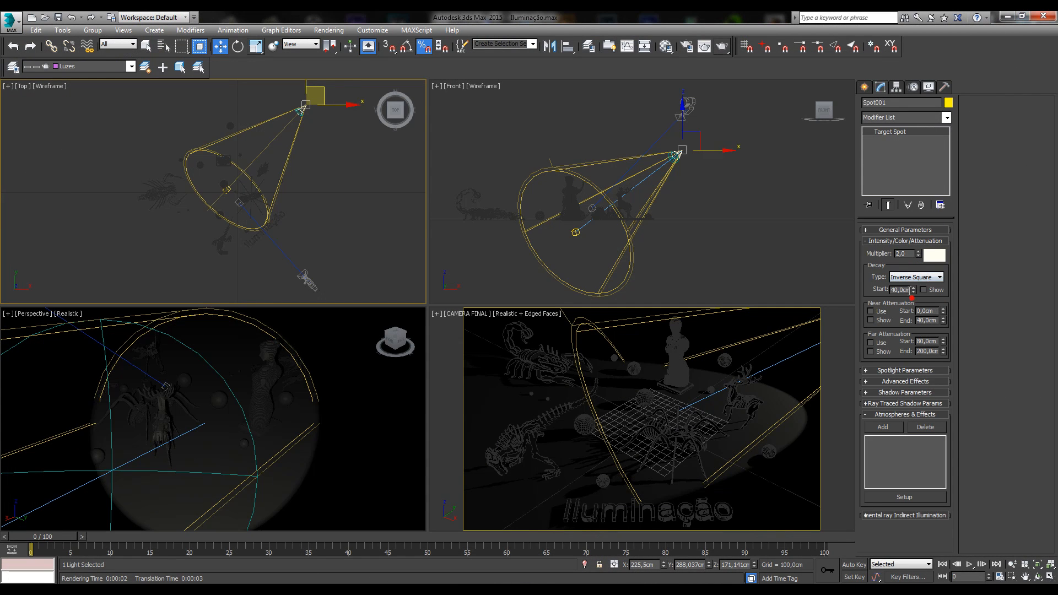
drag(895, 252, 884, 17)
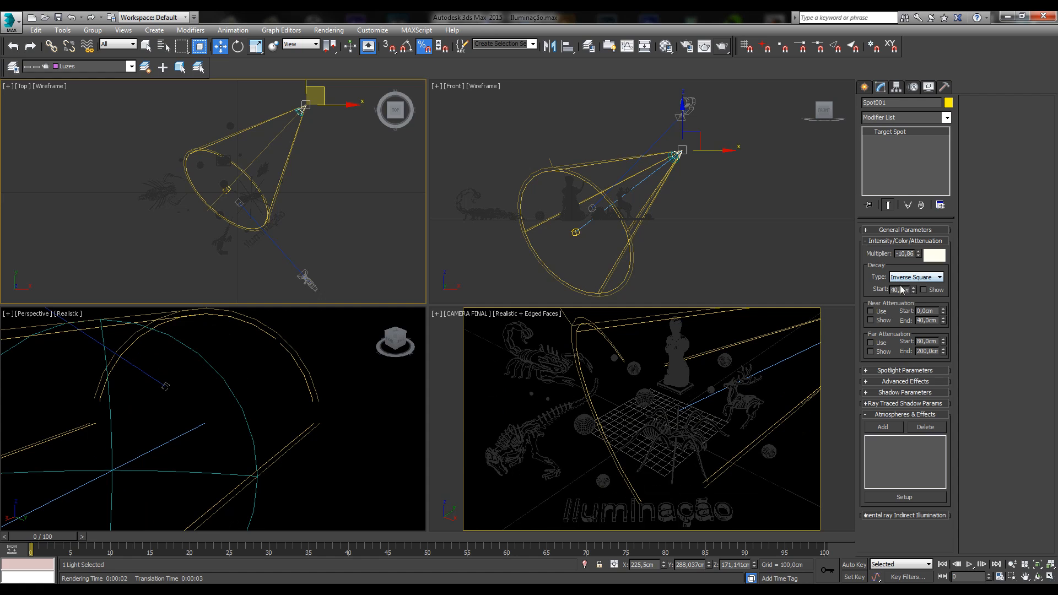
drag(896, 253, 930, 255)
text(1)
key(Return)
- Compare the spotlight without decay against Inverse Square by switching the type to None and back
click(922, 277)
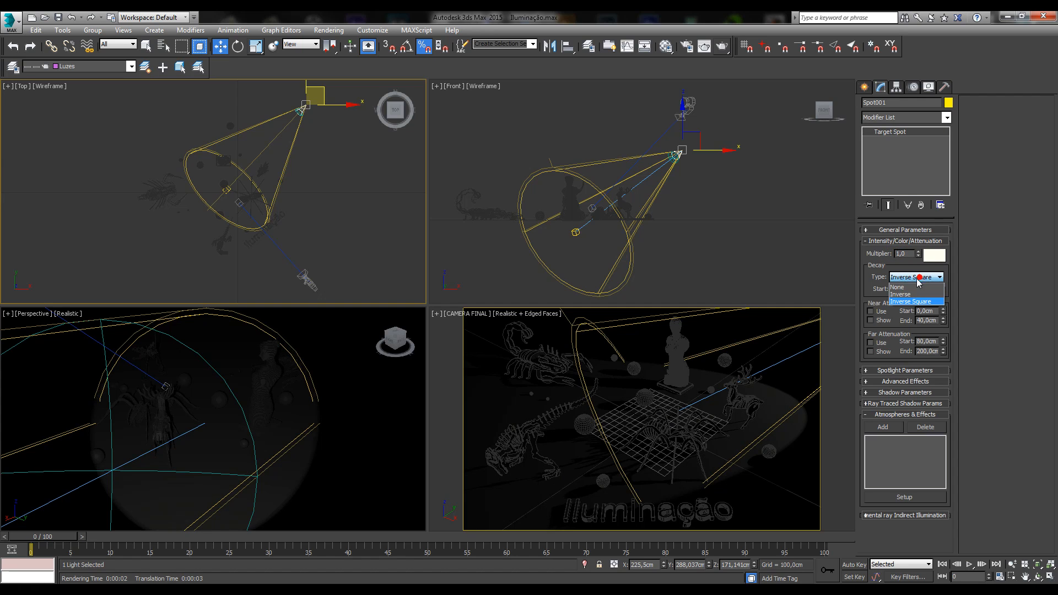
click(909, 284)
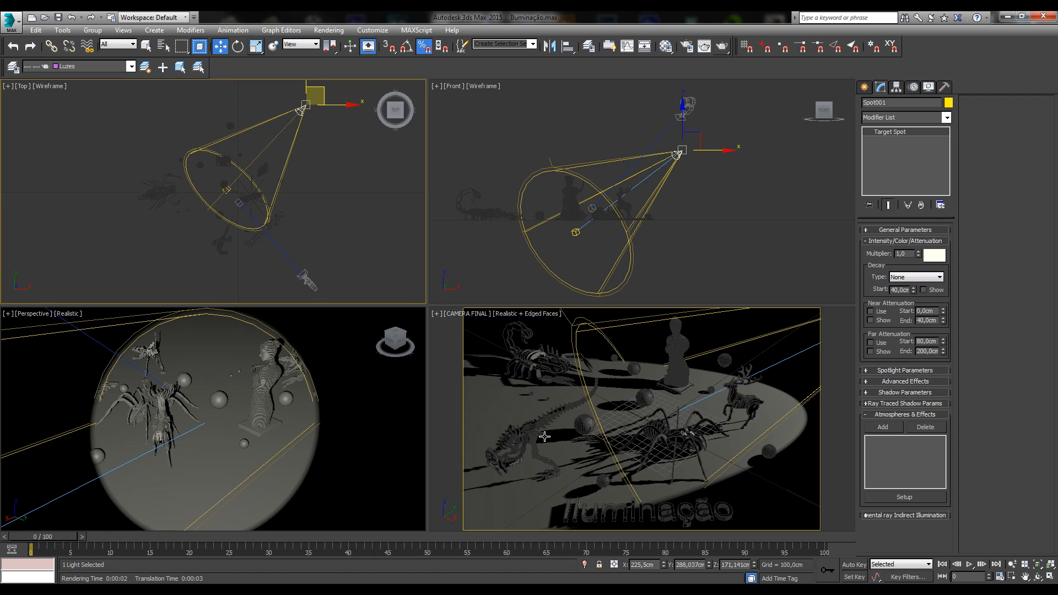
click(915, 277)
click(910, 301)
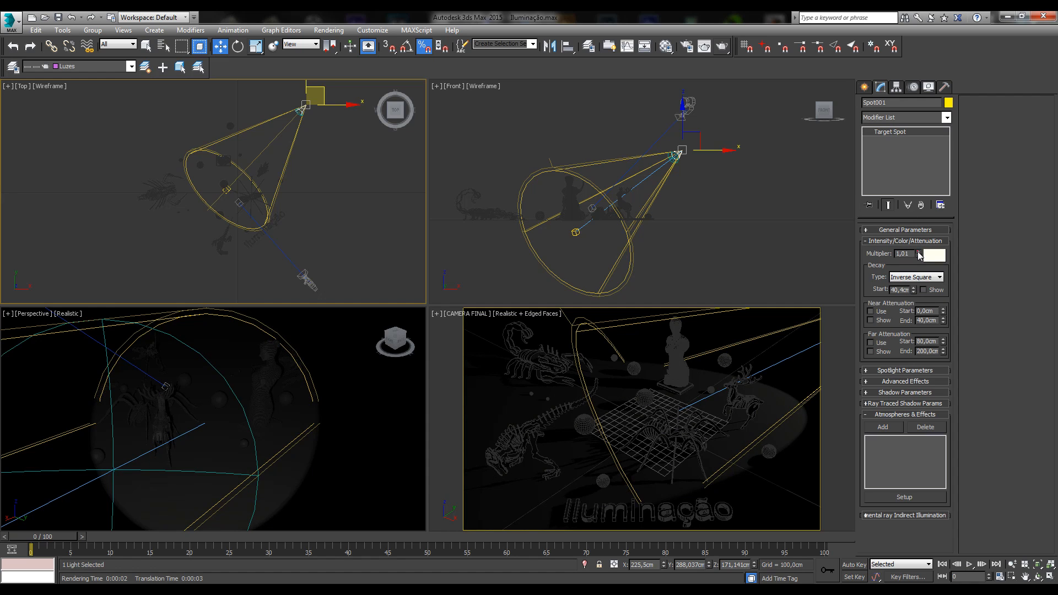
- Try raising the spotlight's multiplier to 100 with Inverse Square decay, and return it to 1
drag(918, 255, 918, 82)
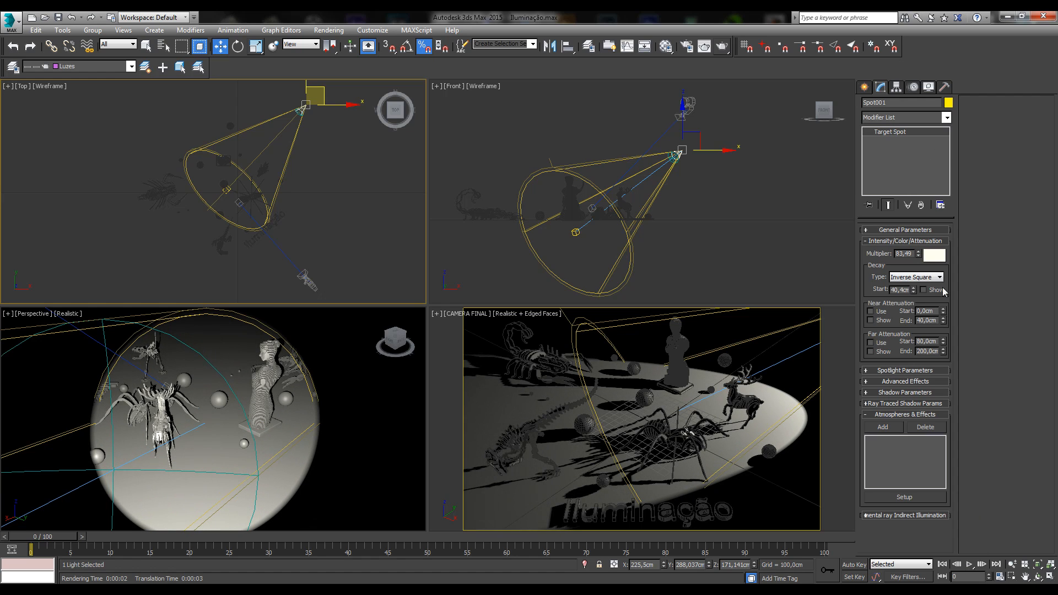
double_click(903, 254)
text(100)
key(Return)
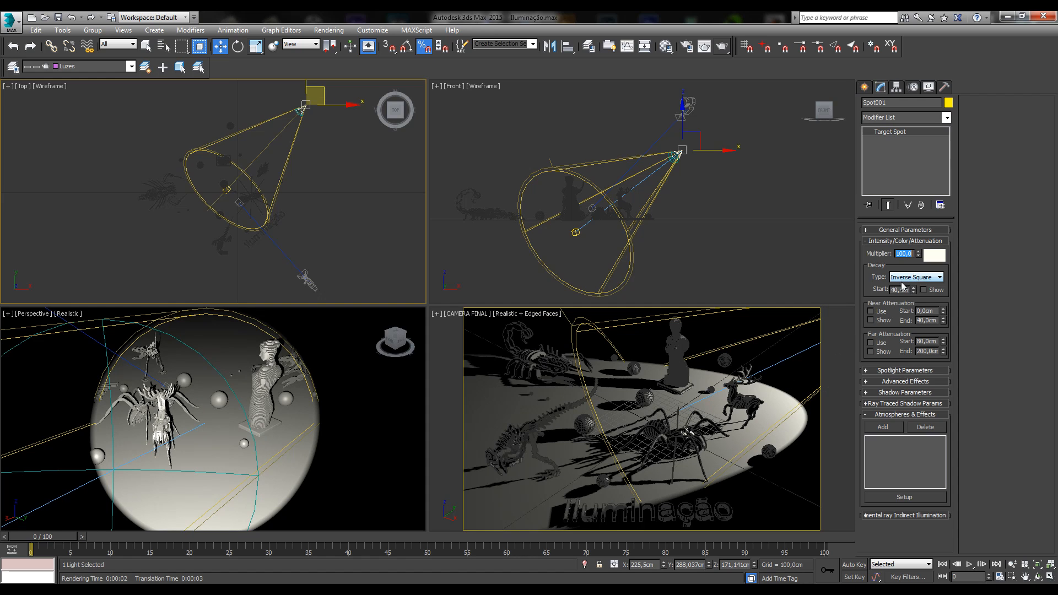
text(1)
key(Return)
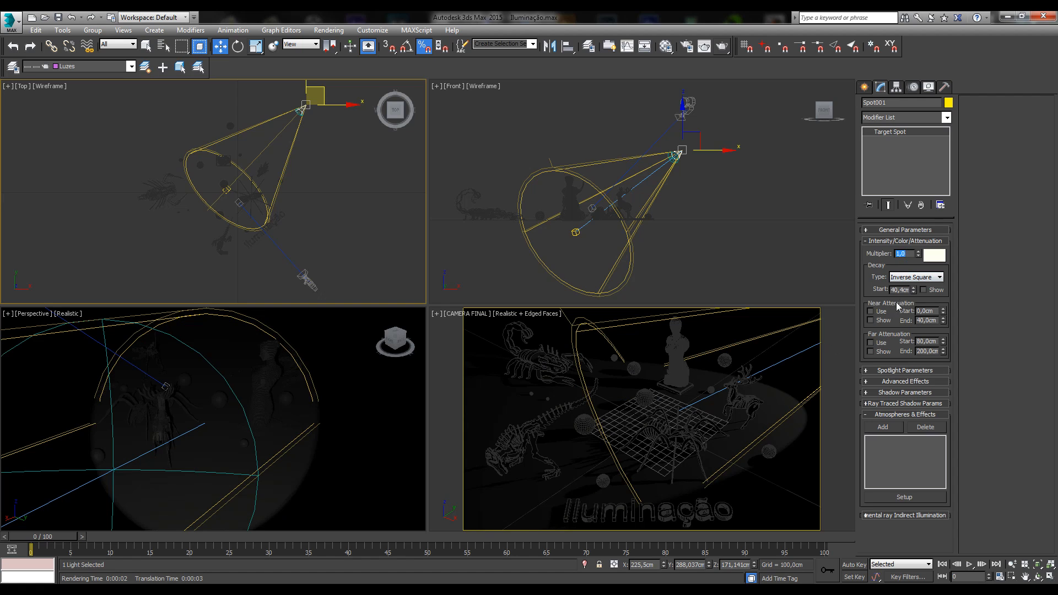
- Switch the spotlight's decay type to None and reset its decay start distance to 0 cm
double_click(905, 288)
click(916, 277)
click(898, 287)
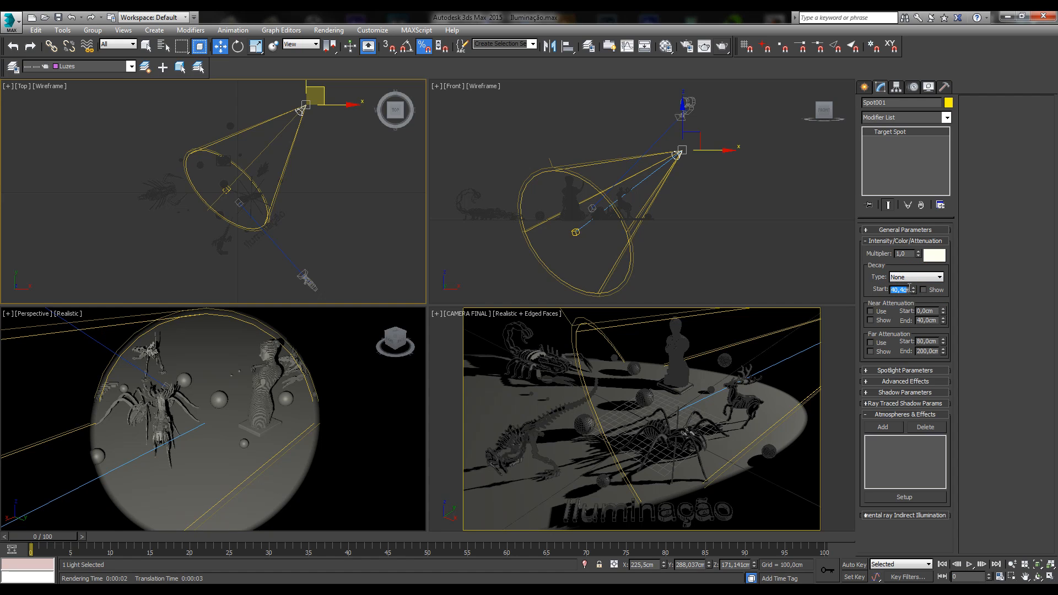
right_click(913, 288)
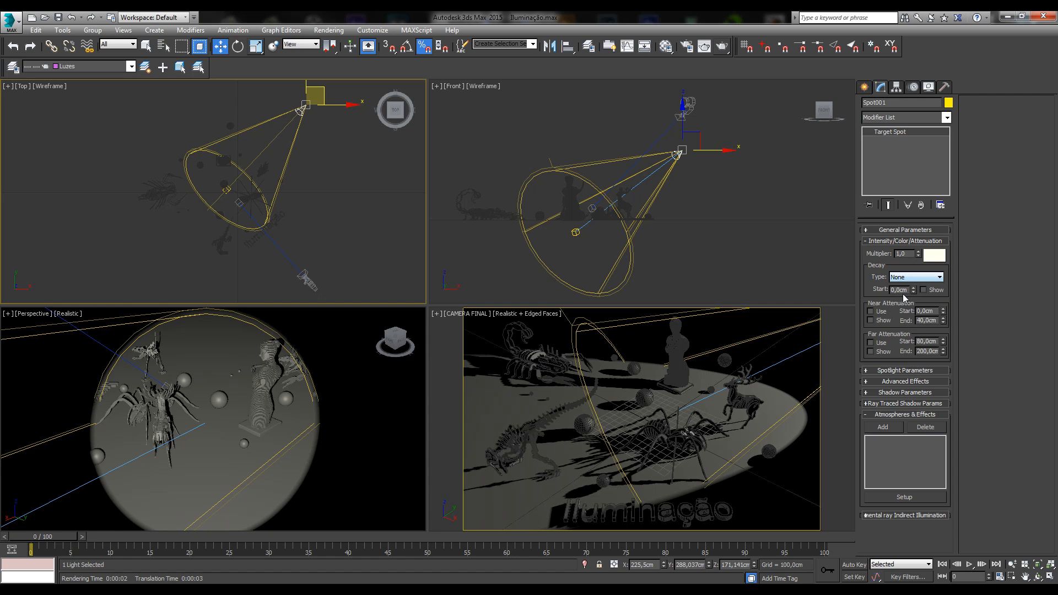
- Try Inverse decay on the spotlight, settle on Inverse Square, and turn on the display of the decay start
click(912, 278)
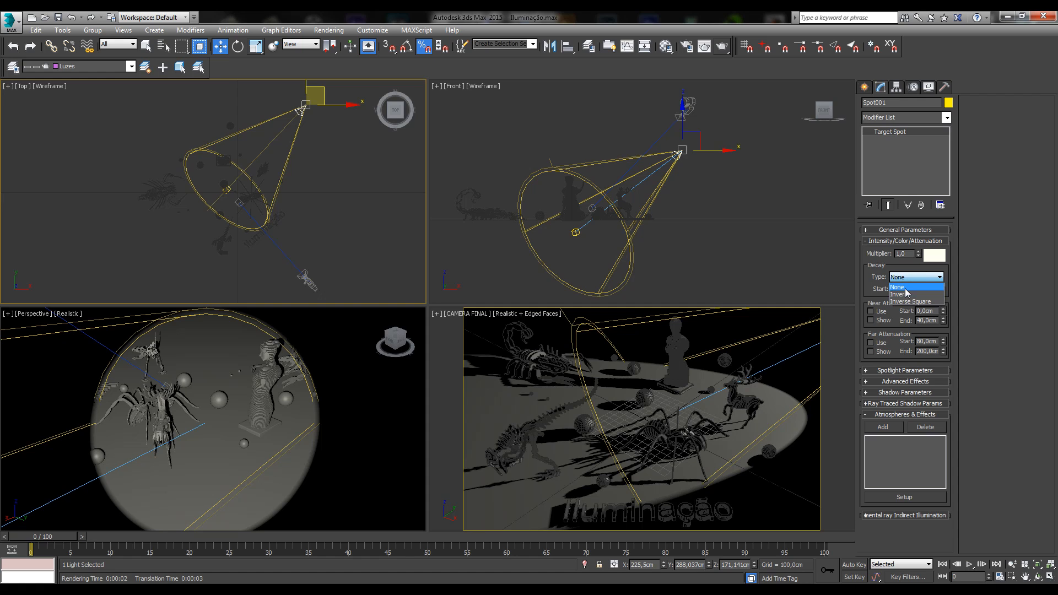
click(905, 276)
click(911, 278)
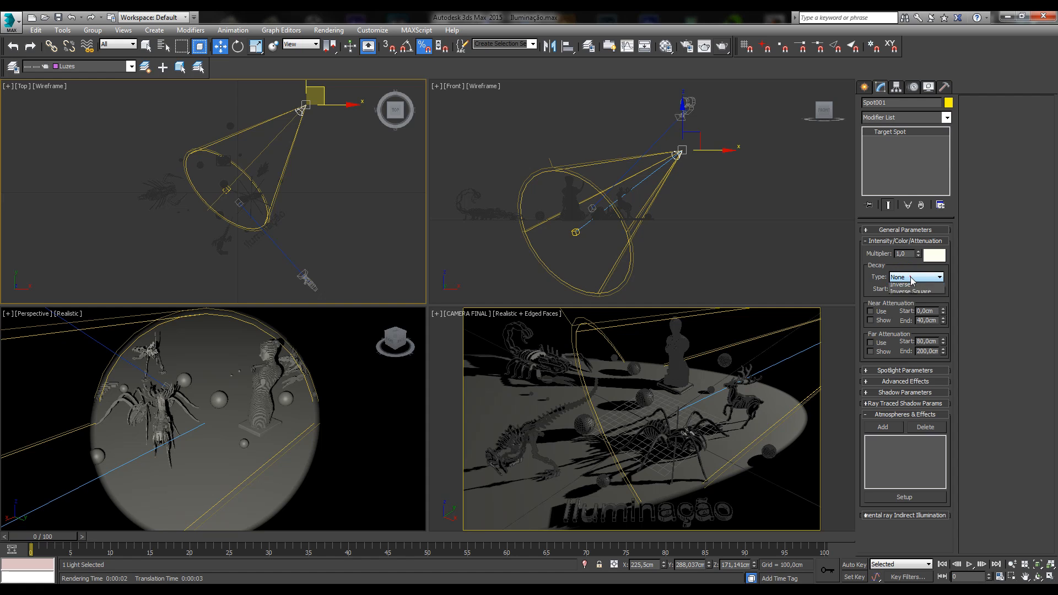
click(903, 294)
click(911, 277)
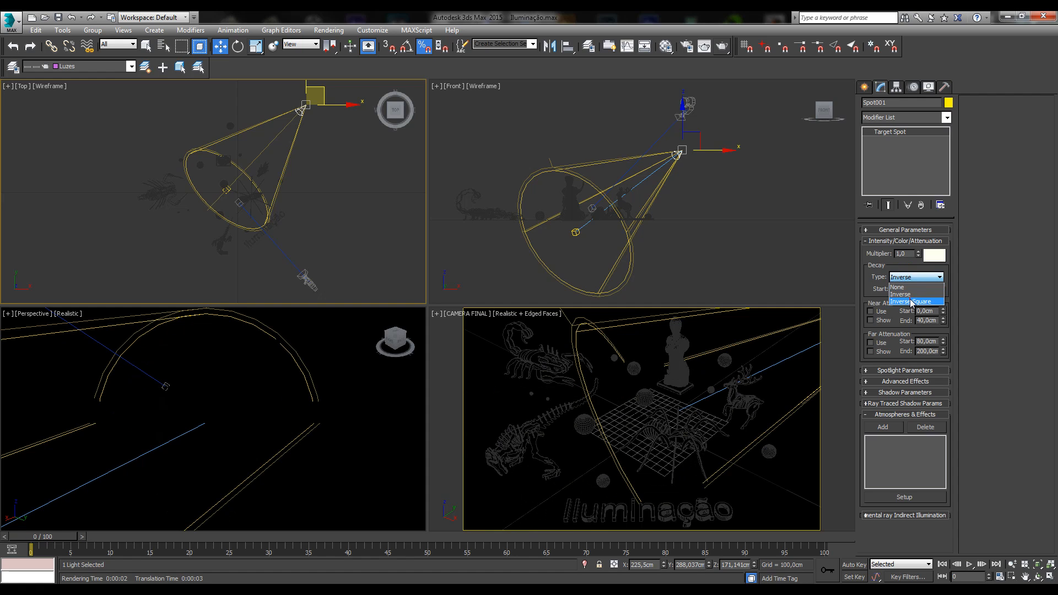
click(909, 300)
click(929, 289)
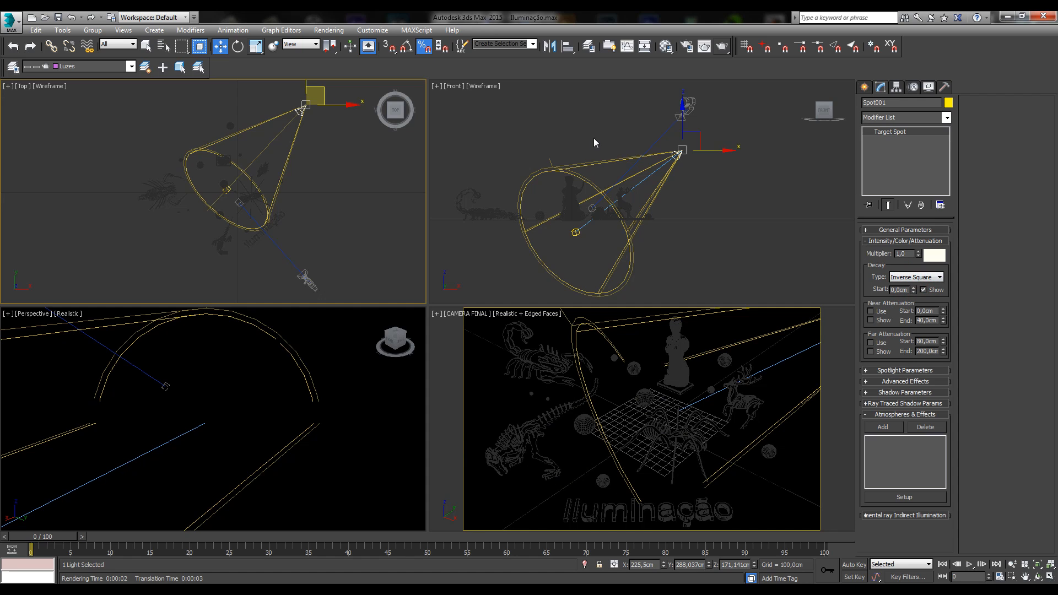
- Set the spotlight's decay start distance to 40 cm and inspect the start marker in the Top view
scroll(298, 181, up, 5)
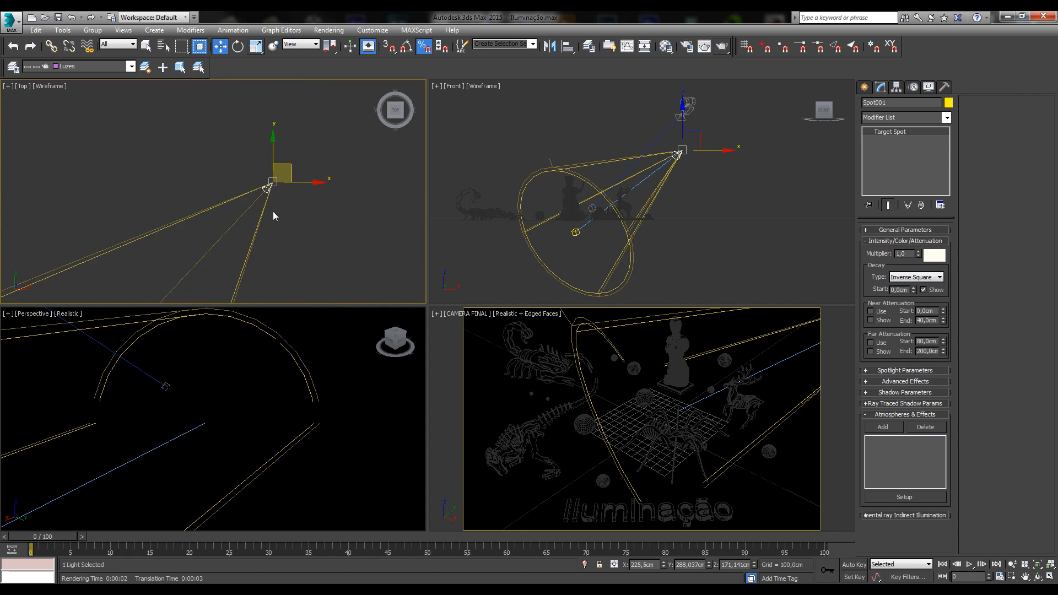
middle_drag(274, 215, 248, 155)
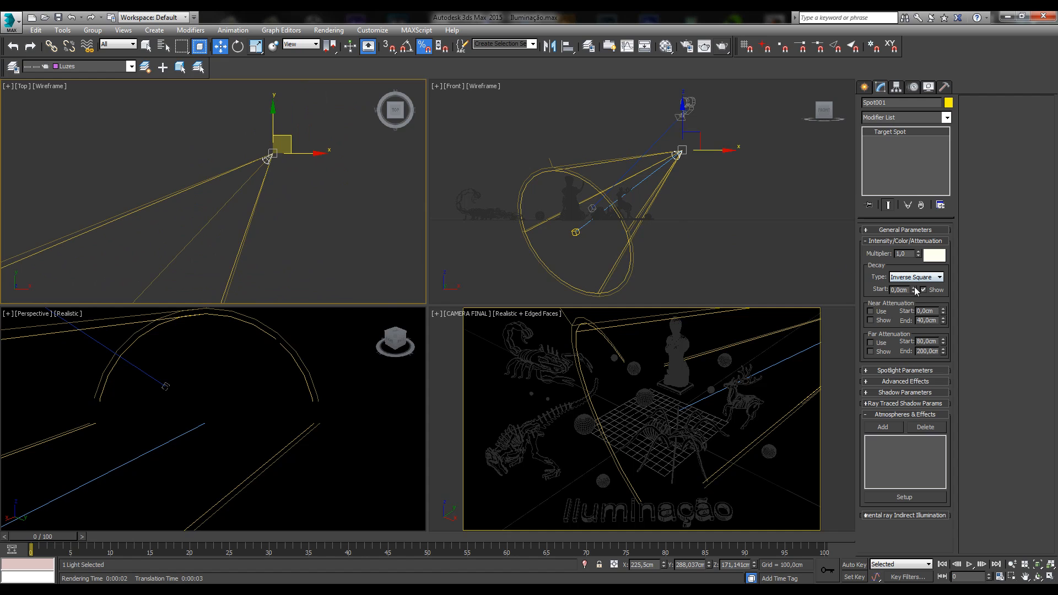
drag(906, 289, 863, 291)
text(4)
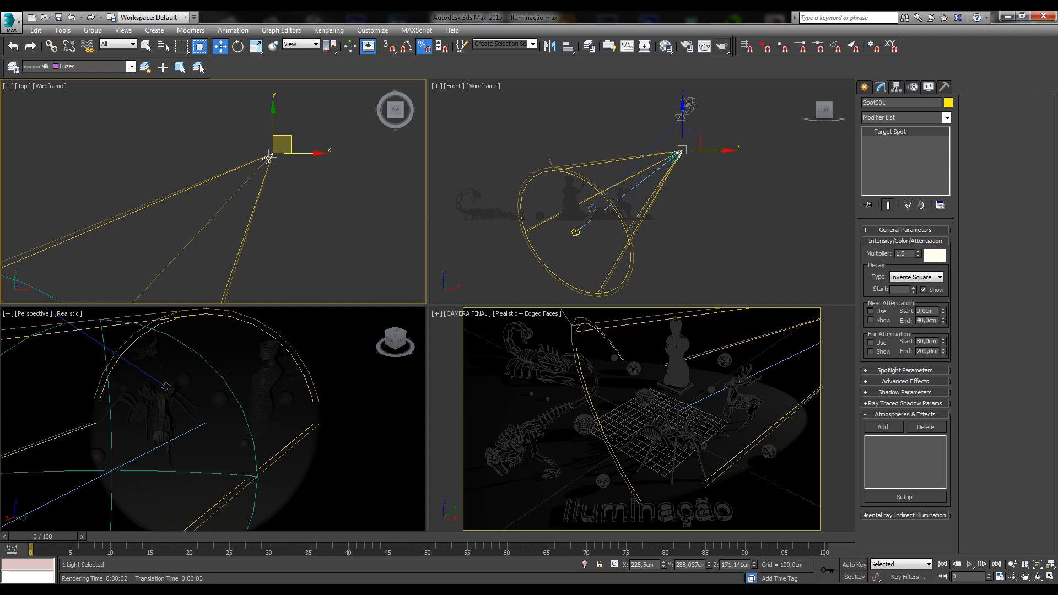
text(0)
key(Return)
middle_drag(319, 180, 275, 134)
middle_drag(223, 113, 332, 165)
scroll(331, 166, down, 6)
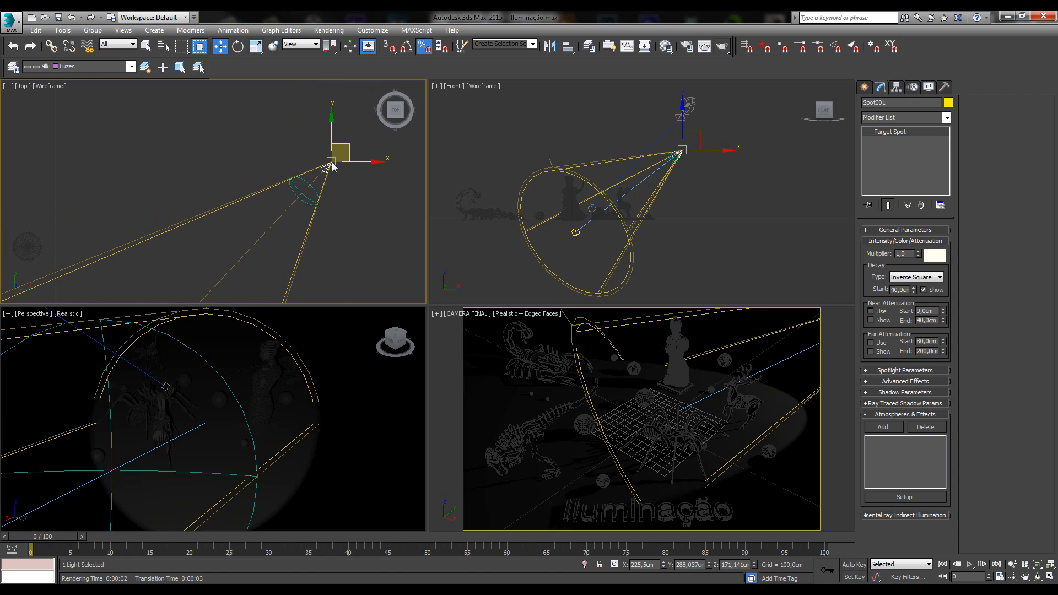
- Compare the decay start marker in the Top view with the spotlight deselected and reselected
scroll(321, 194, up, 4)
scroll(331, 239, down, 7)
middle_drag(332, 240, 306, 197)
scroll(281, 166, up, 5)
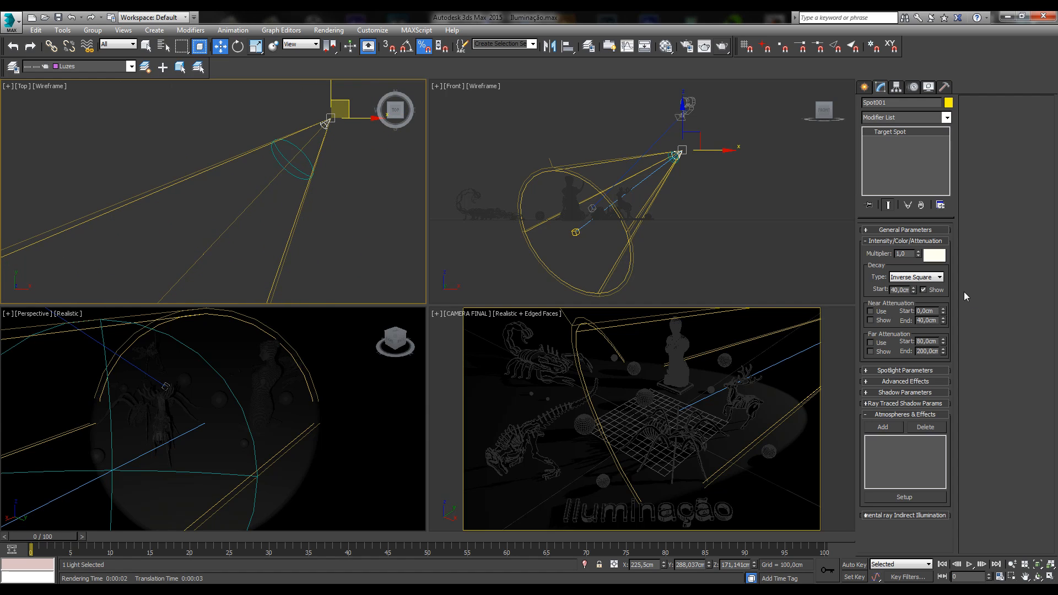
click(345, 203)
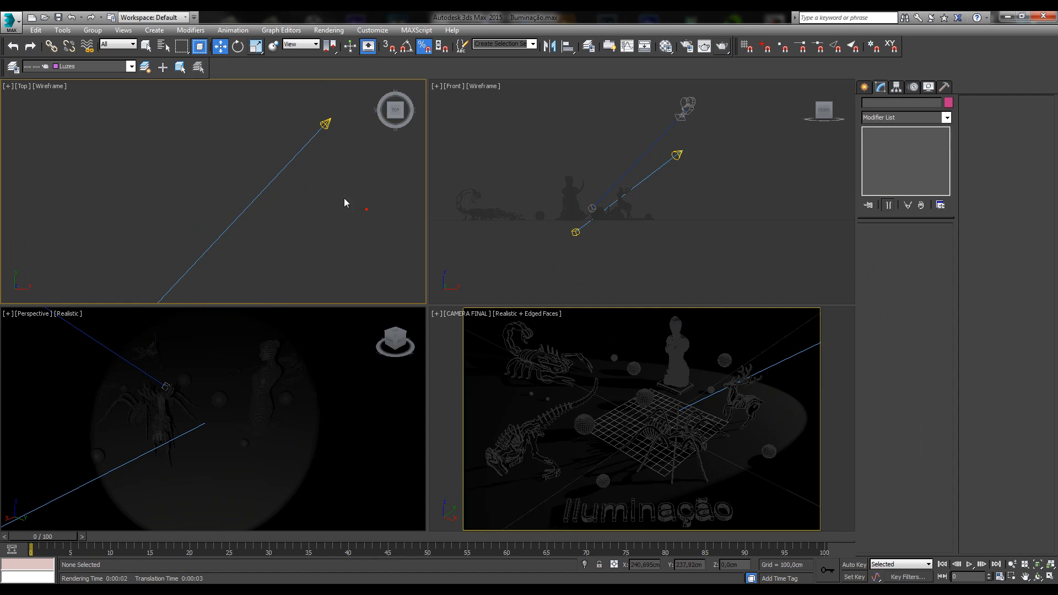
click(329, 127)
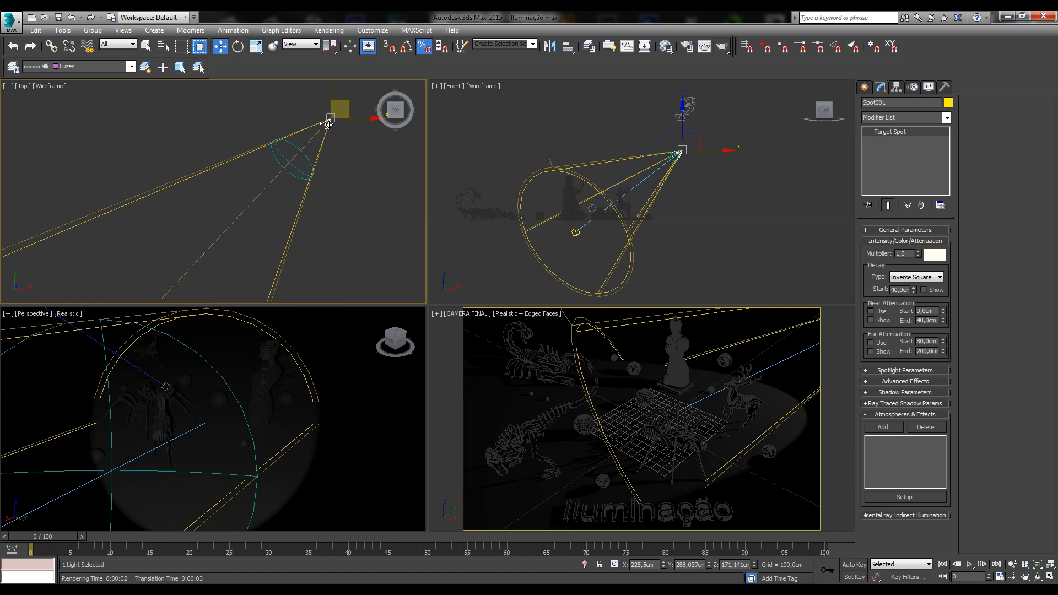
- Switch the decay start display off and on again, and raise the spotlight's decay start to about 44.4 cm
click(937, 290)
right_click(769, 227)
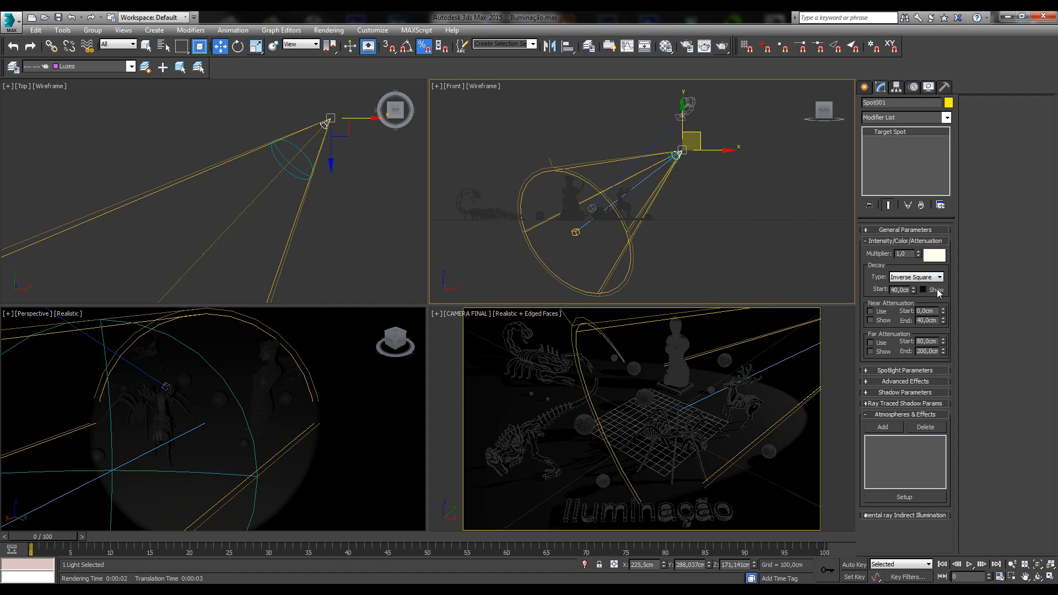
drag(913, 288, 913, 278)
click(923, 289)
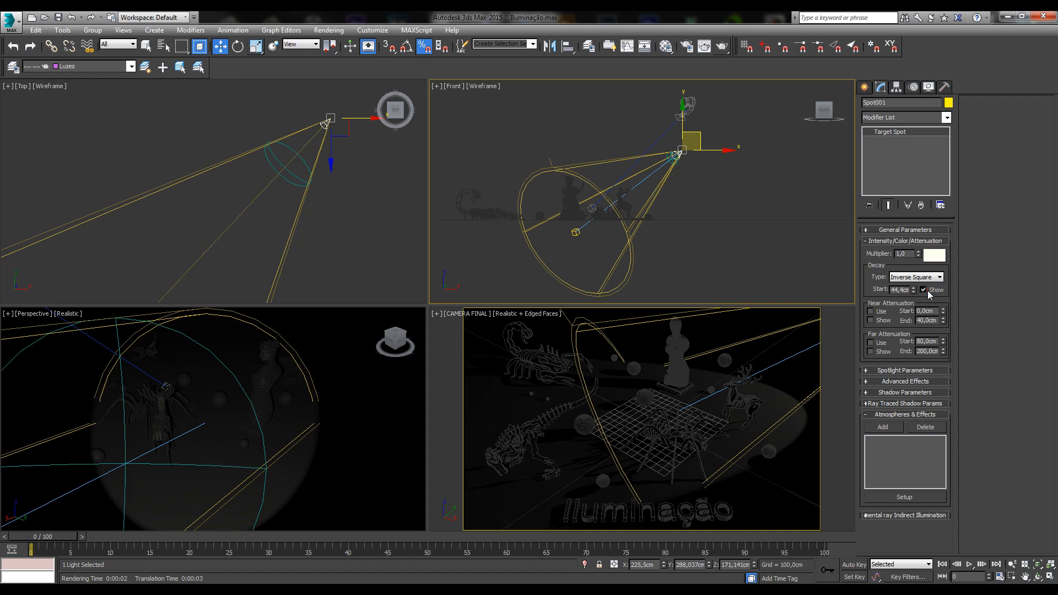
middle_drag(669, 184, 639, 186)
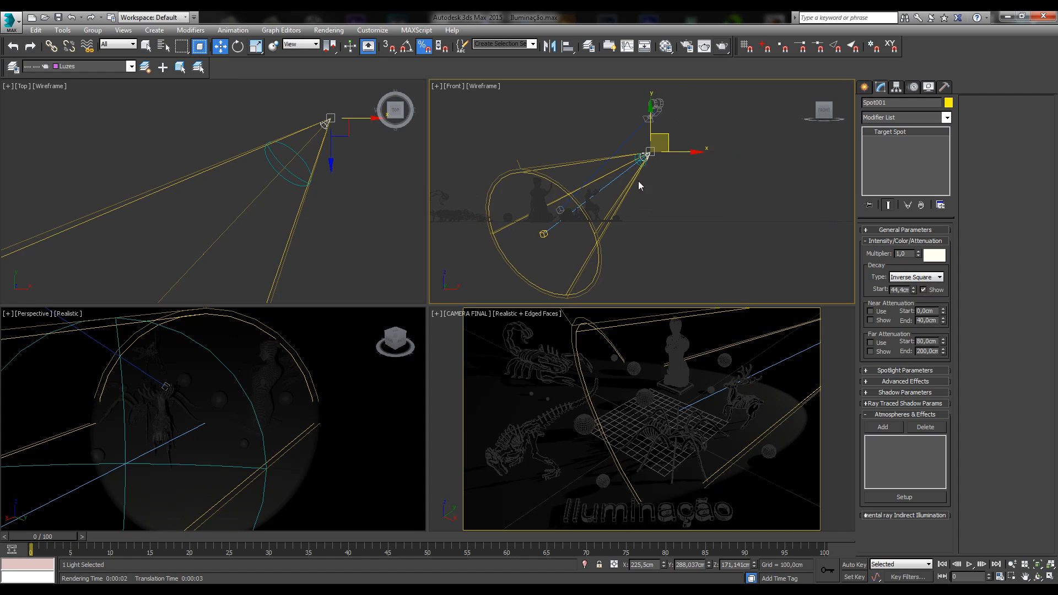
scroll(286, 132, down, 5)
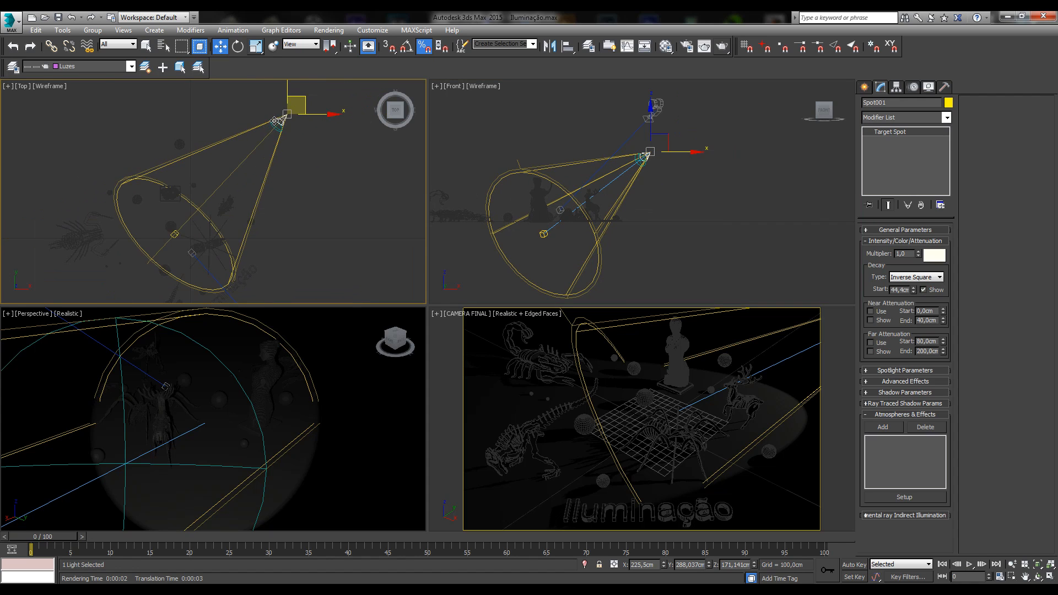
scroll(289, 109, down, 2)
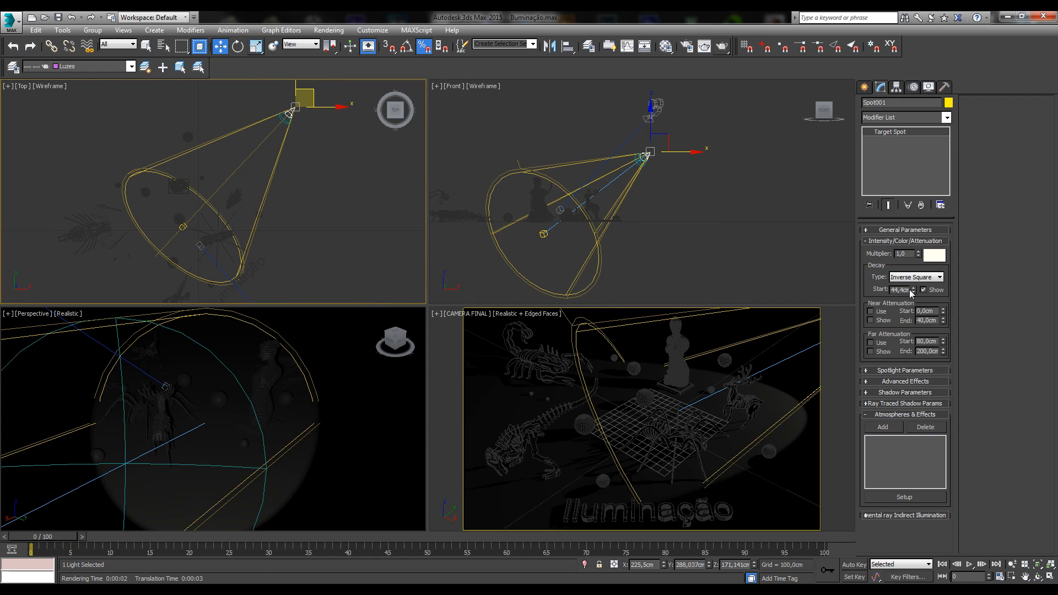
- Extend the spotlight's decay start to about 383 cm and render the CAMERA FINAL view
drag(913, 289, 881, 569)
middle_drag(764, 433, 717, 438)
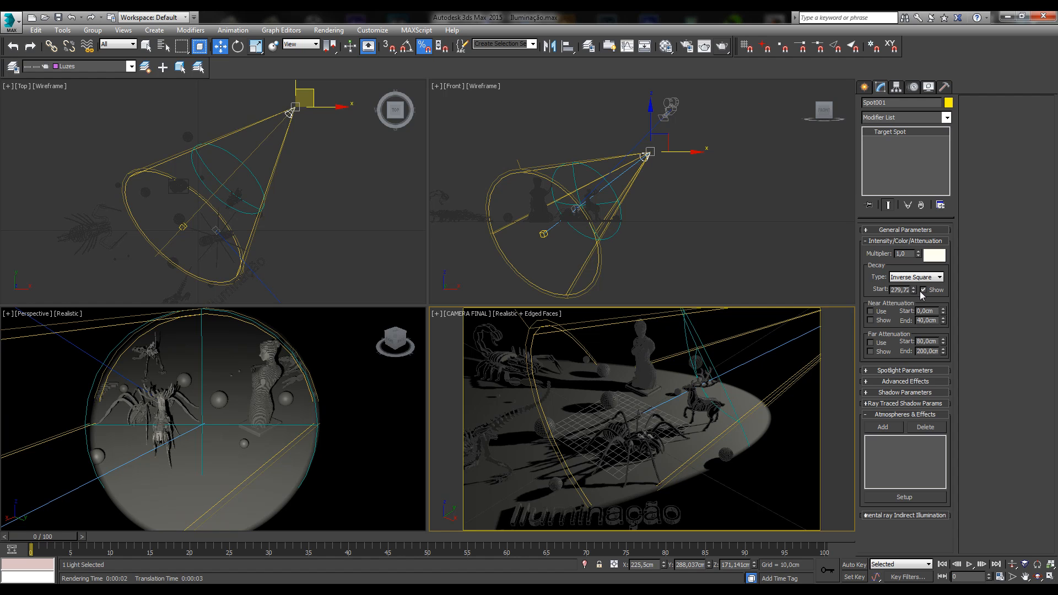
drag(913, 289, 907, 271)
right_click(575, 356)
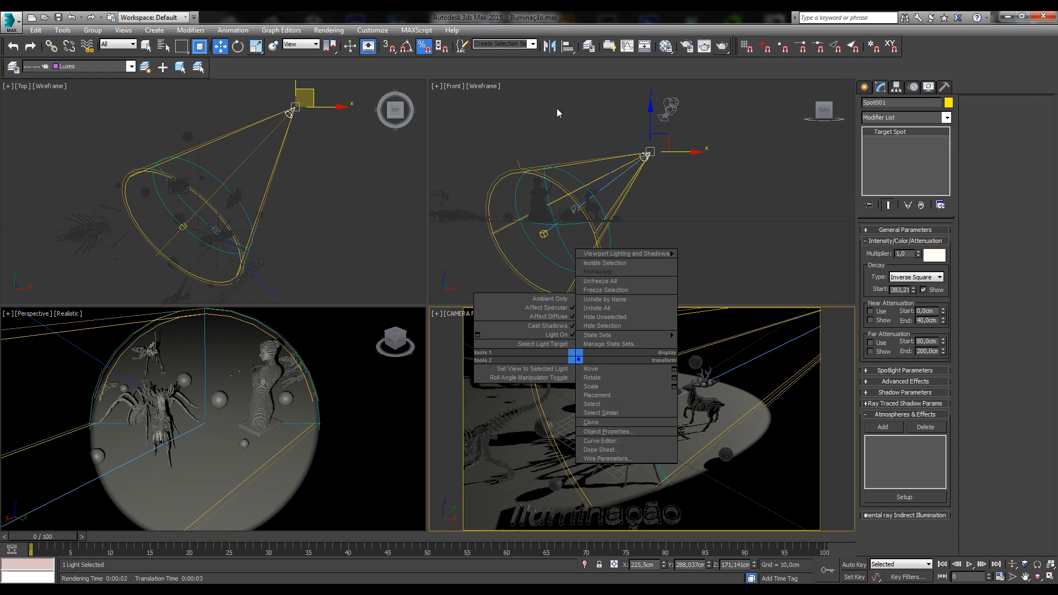
key(shift+q)
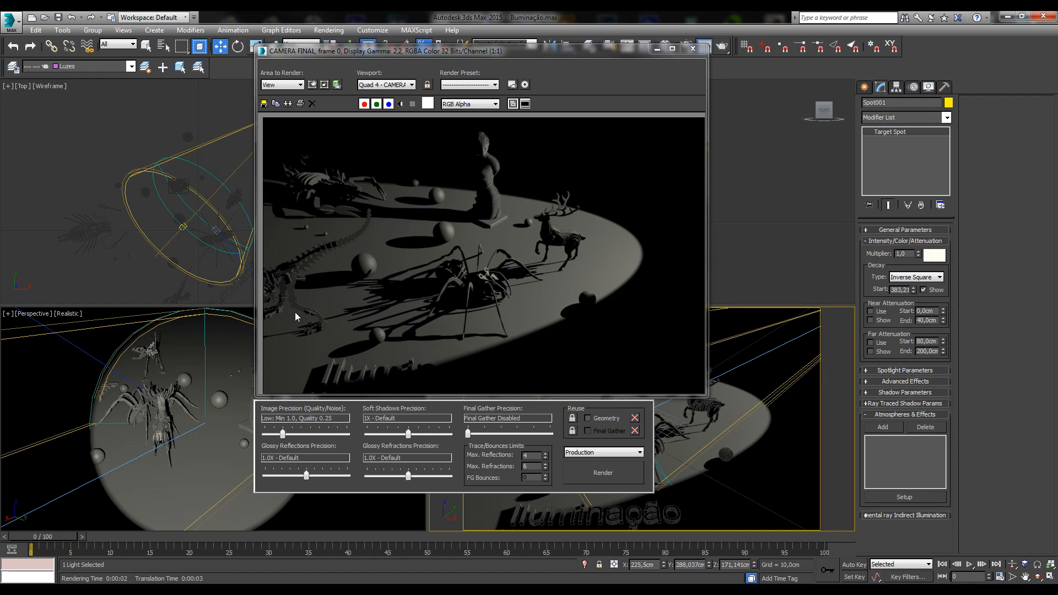
click(693, 49)
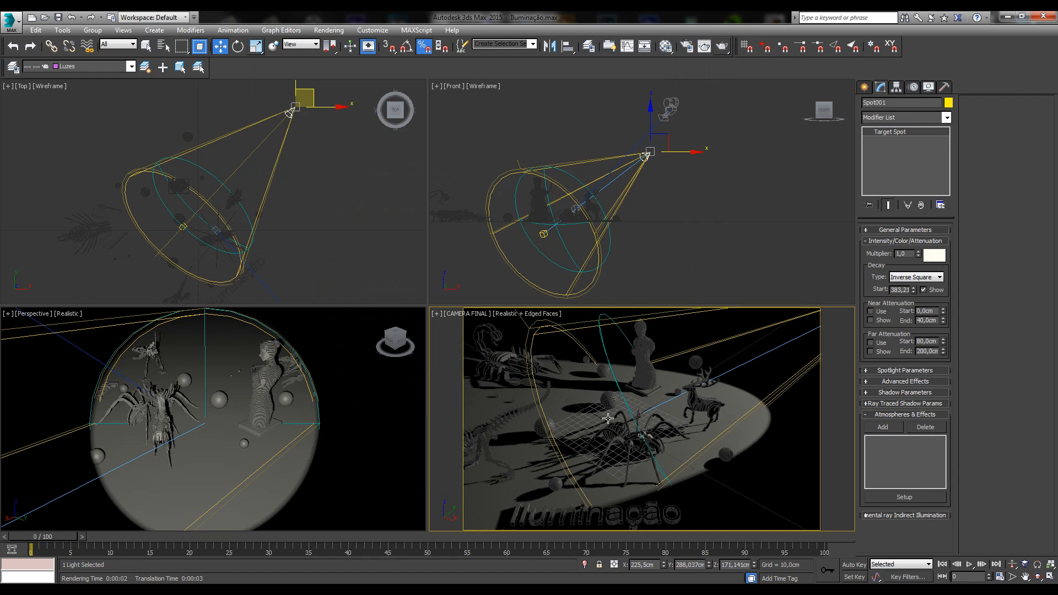
- Keep the spotlight's decay type on Inverse Square and turn off the display of its decay start
click(930, 277)
click(929, 277)
click(929, 277)
click(910, 301)
- Try the spotlight's near and far attenuation options and switch them off again
click(871, 311)
click(880, 312)
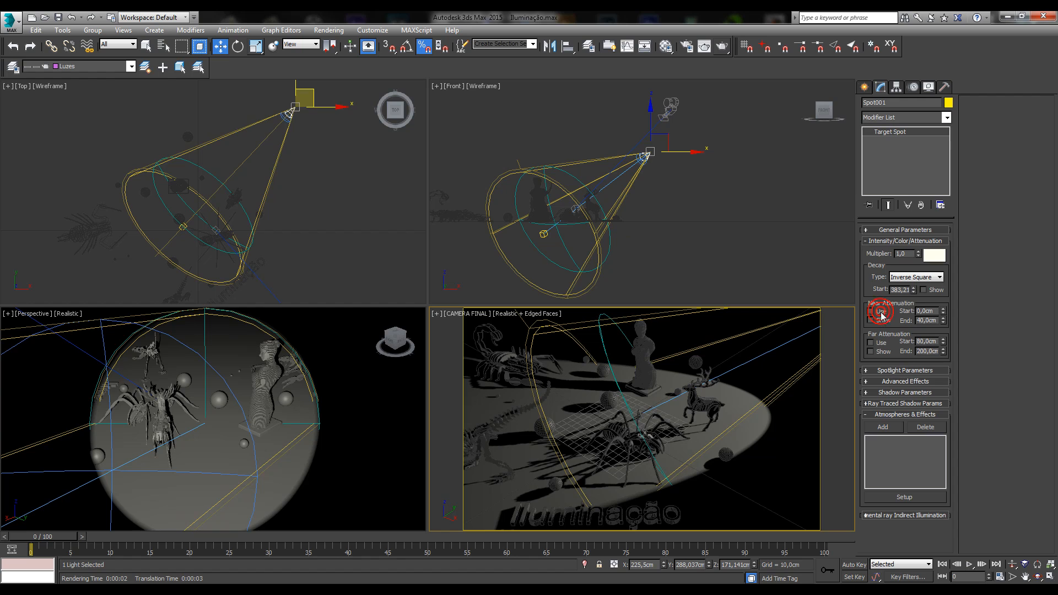
click(881, 343)
click(881, 343)
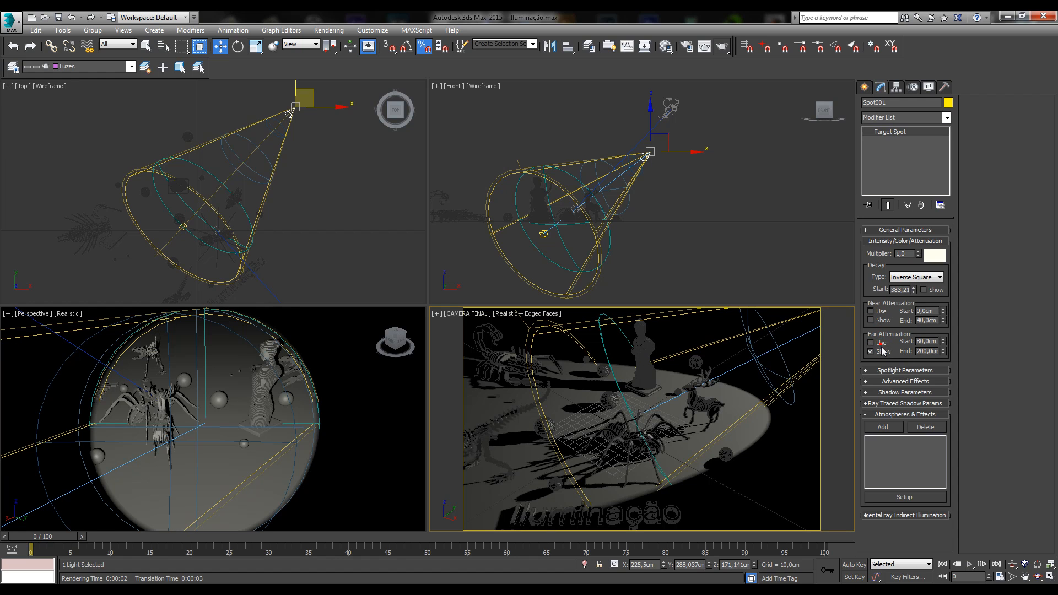
click(881, 351)
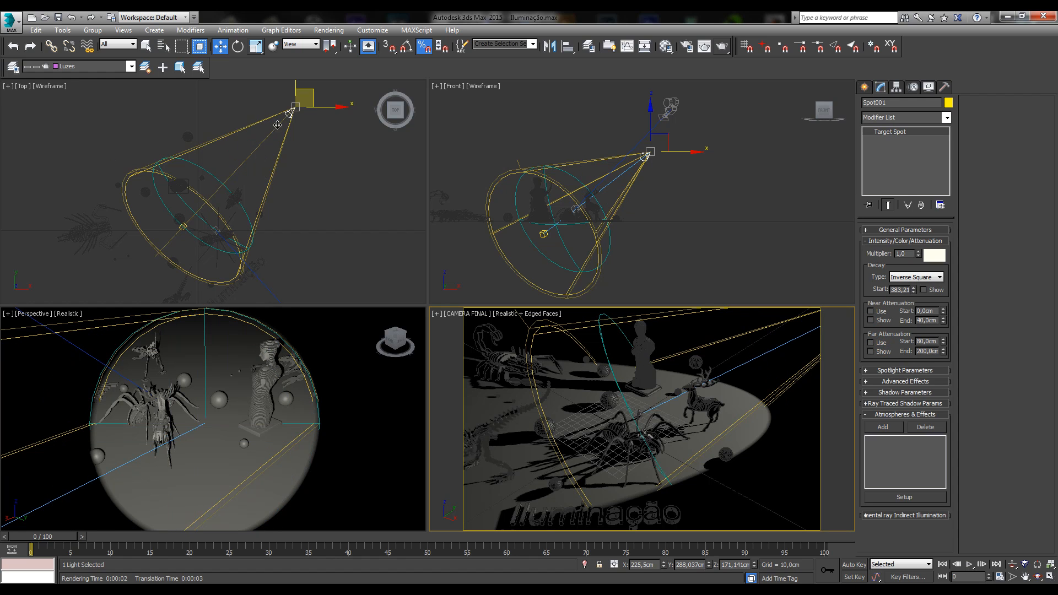
- Preview the near and far attenuation ranges in the maximized Top view, leaving both attenuations disabled
middle_drag(269, 248, 283, 241)
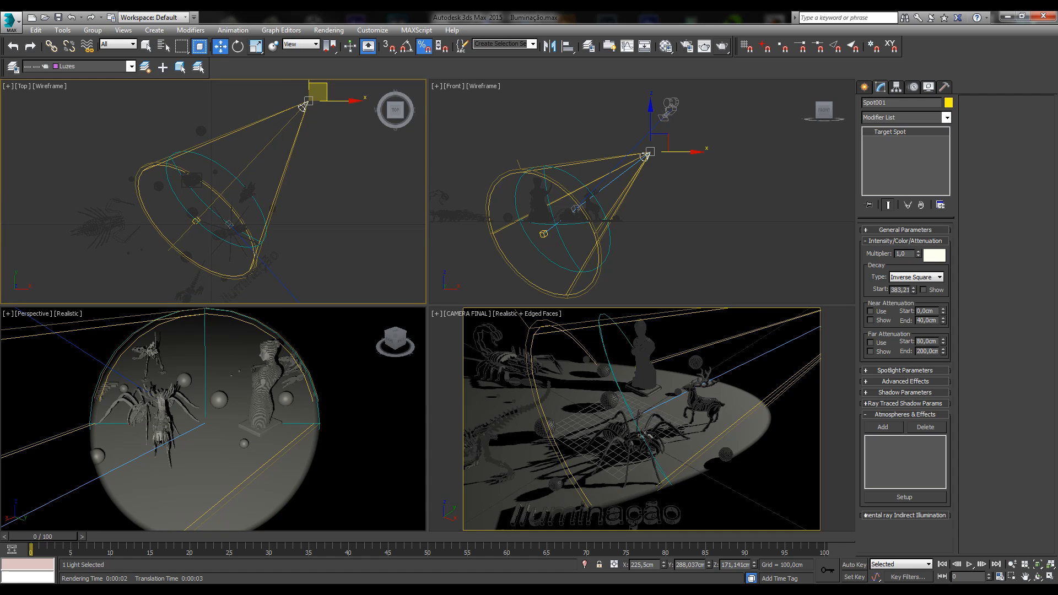
key(alt+w)
click(871, 320)
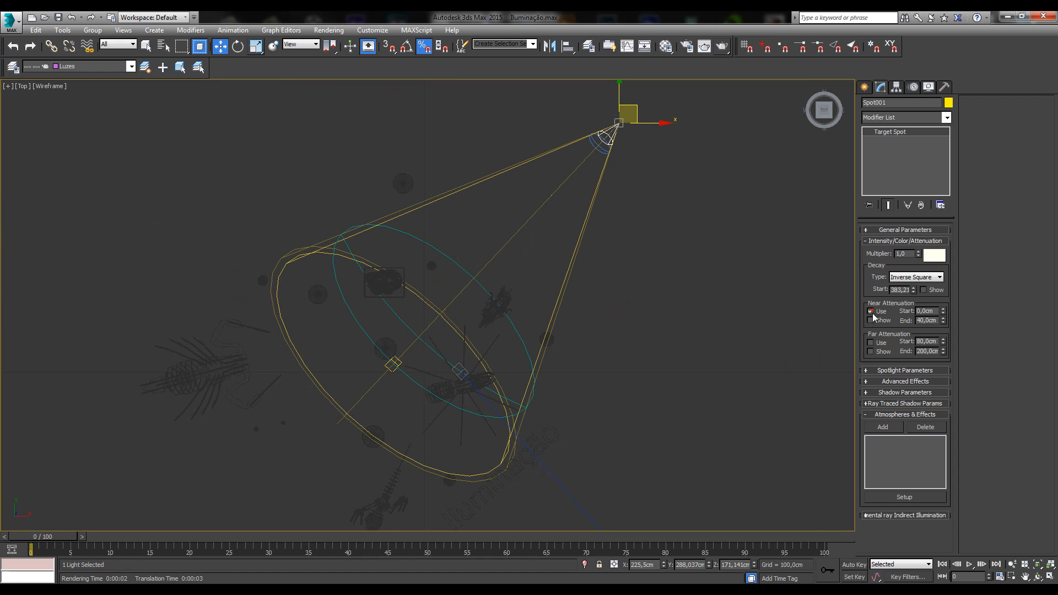
click(875, 312)
click(875, 321)
click(885, 343)
click(872, 311)
click(870, 311)
click(870, 342)
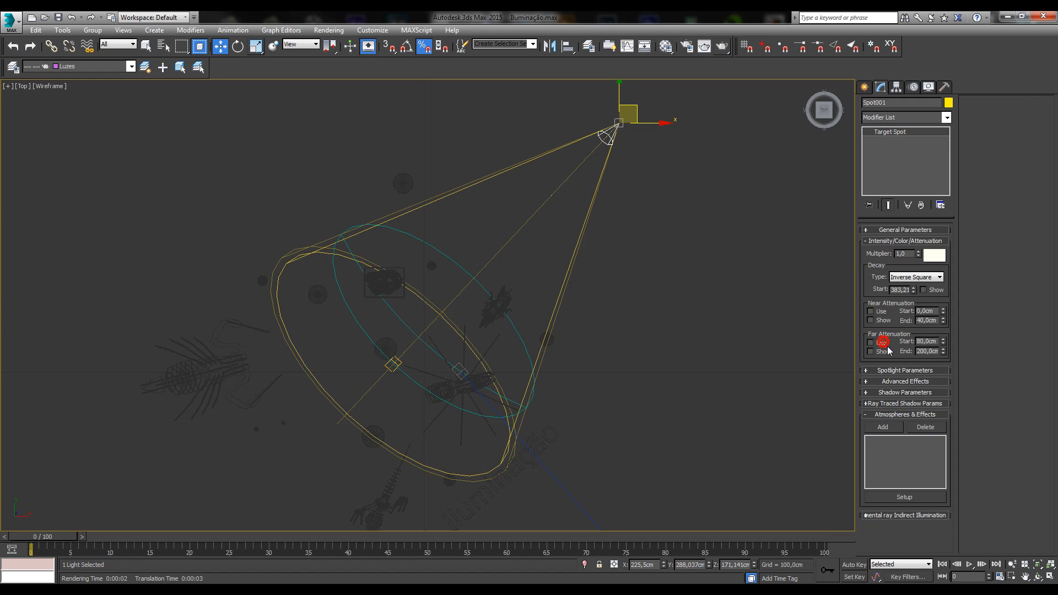
- Set the spotlight's decay start distance to 40 cm and briefly toggle its near attenuation
double_click(895, 290)
text(40)
key(Return)
click(870, 312)
click(878, 313)
drag(936, 311, 917, 321)
- Try a different decay start distance for the spotlight and return it to 40 cm
double_click(904, 288)
drag(897, 290, 889, 294)
click(888, 300)
drag(912, 290, 907, 190)
drag(913, 290, 914, 293)
double_click(900, 287)
text(40)
key(Return)
- Bring up the spotlight's Spotlight Parameters in place of the attenuation settings and restore the four-viewport layout
click(893, 243)
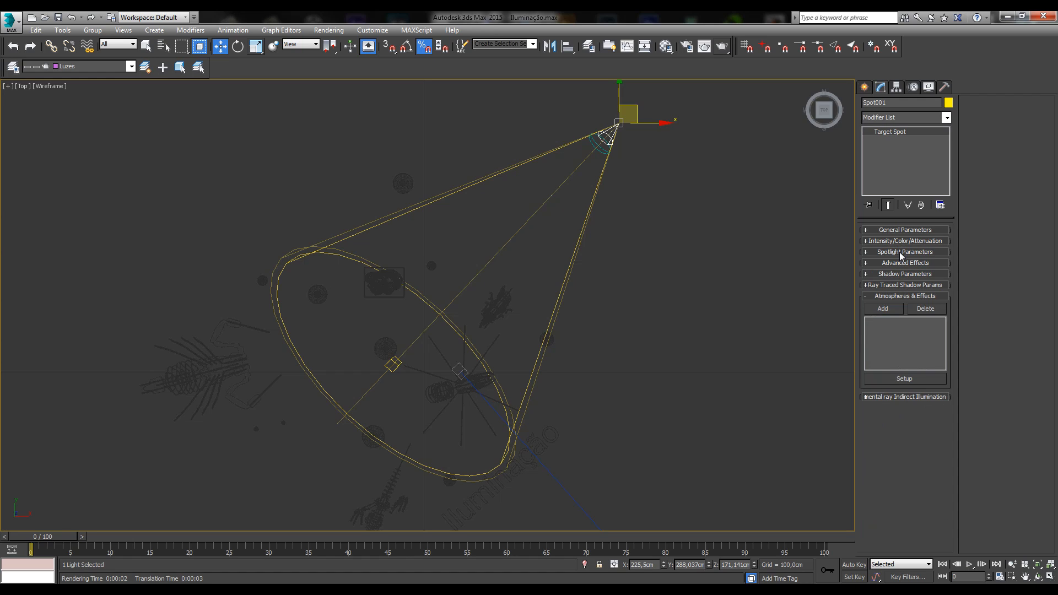
click(901, 253)
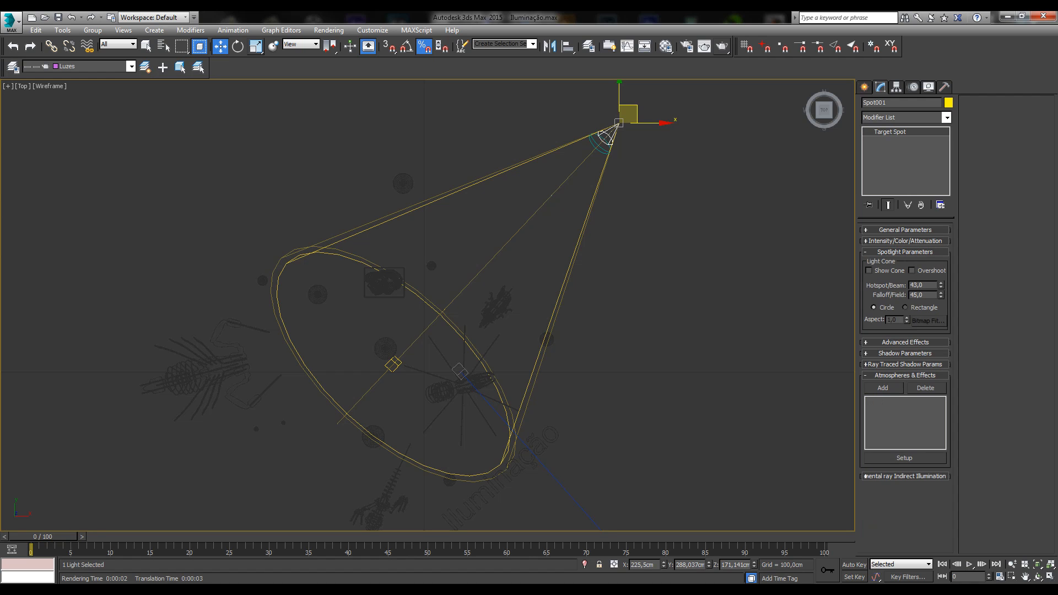
click(1050, 576)
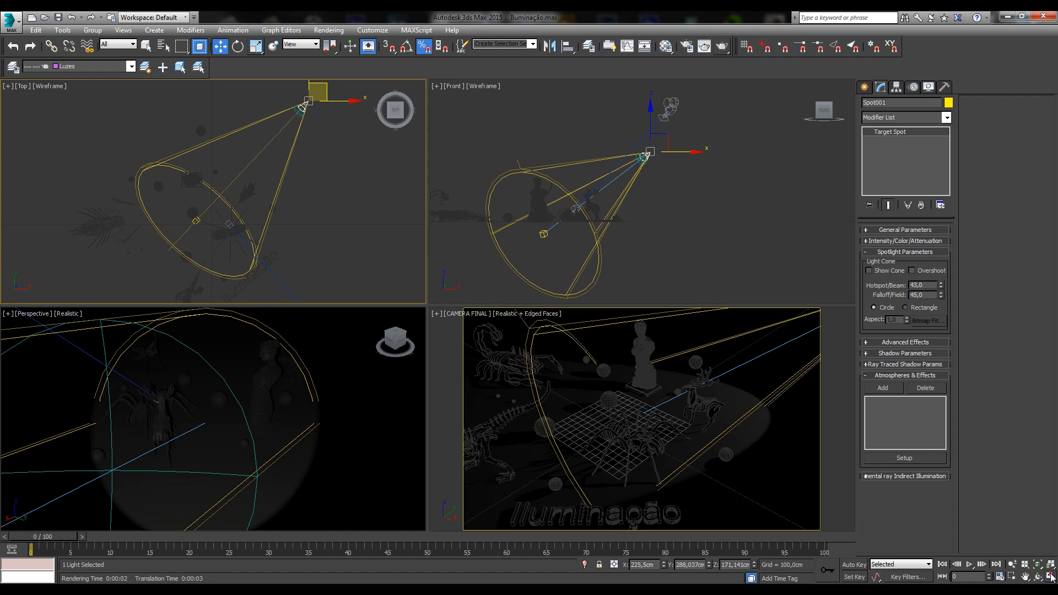
- Turn on Show Cone for the spotlight and compare its cone in the Top view when selected and deselected
click(886, 272)
click(322, 119)
click(310, 115)
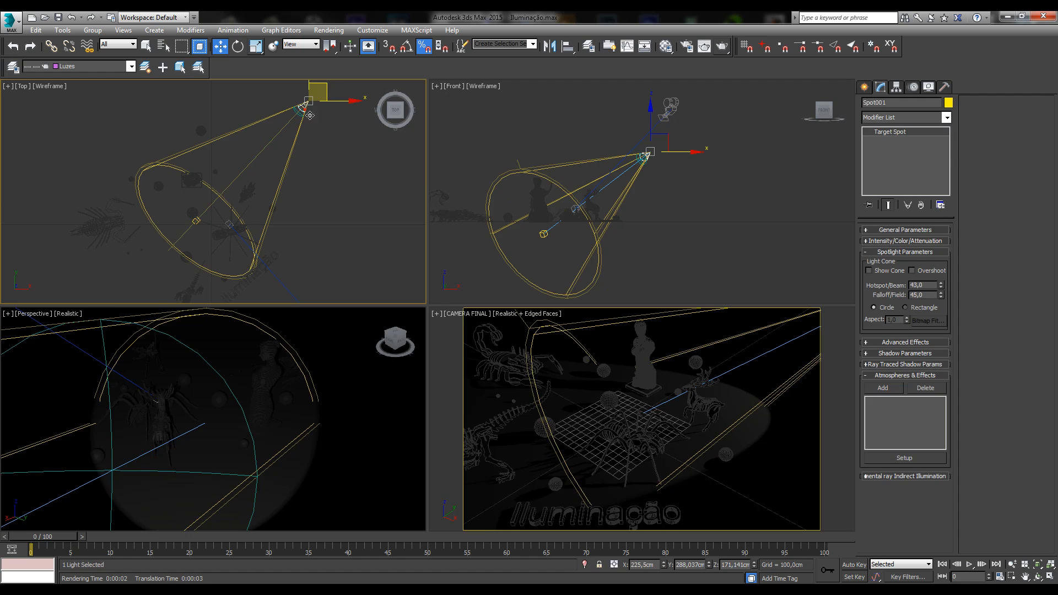
click(385, 272)
click(303, 107)
click(315, 144)
click(300, 108)
click(383, 187)
scroll(384, 191, down, 3)
scroll(375, 189, up, 3)
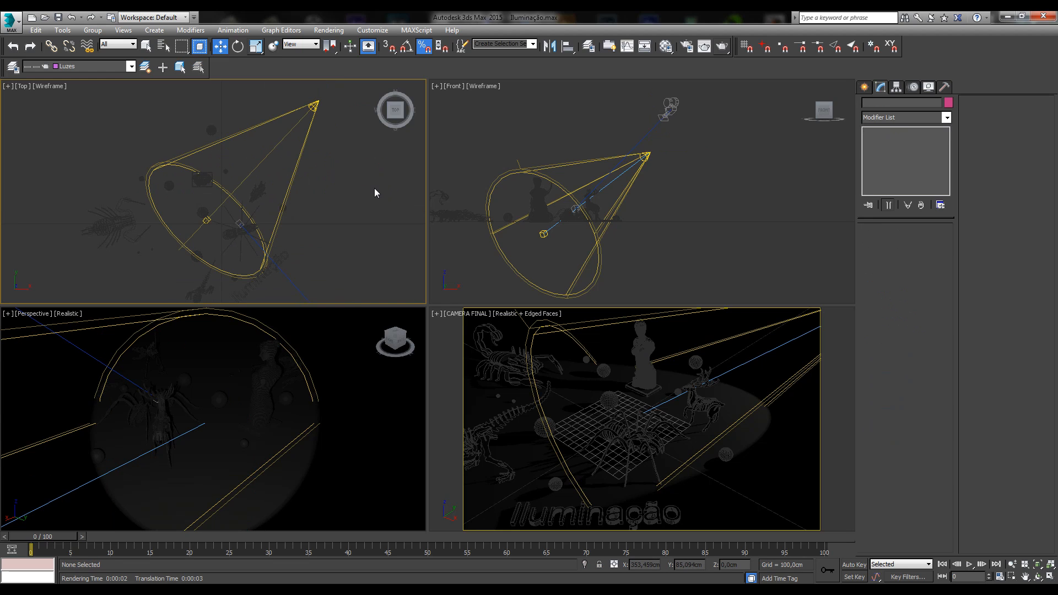
- Toggle Show Cone off and on while deselecting and reselecting the spotlight, and leave it off
click(273, 142)
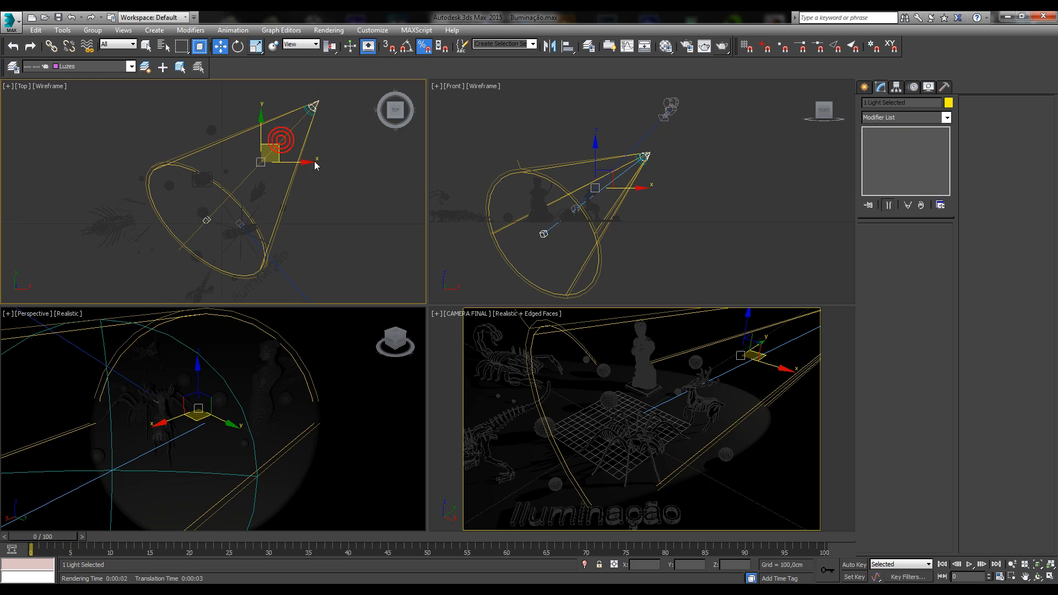
click(322, 100)
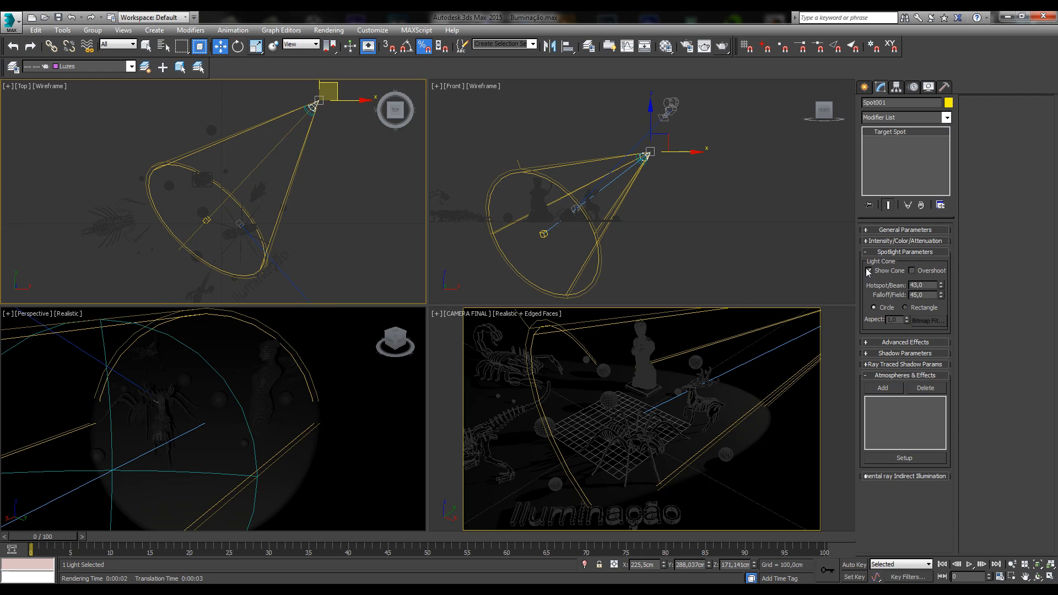
click(374, 226)
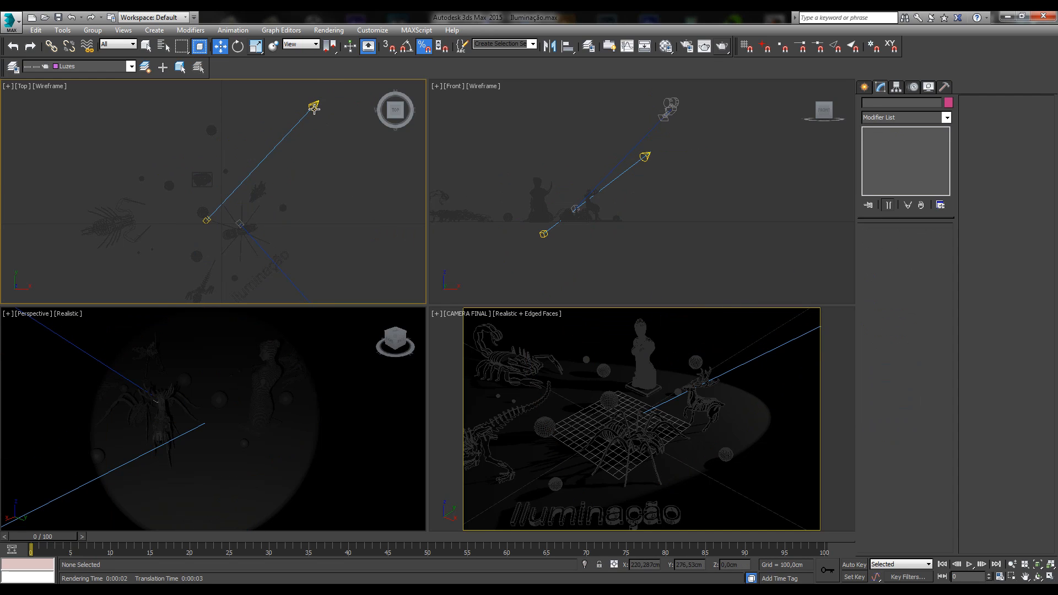
click(315, 109)
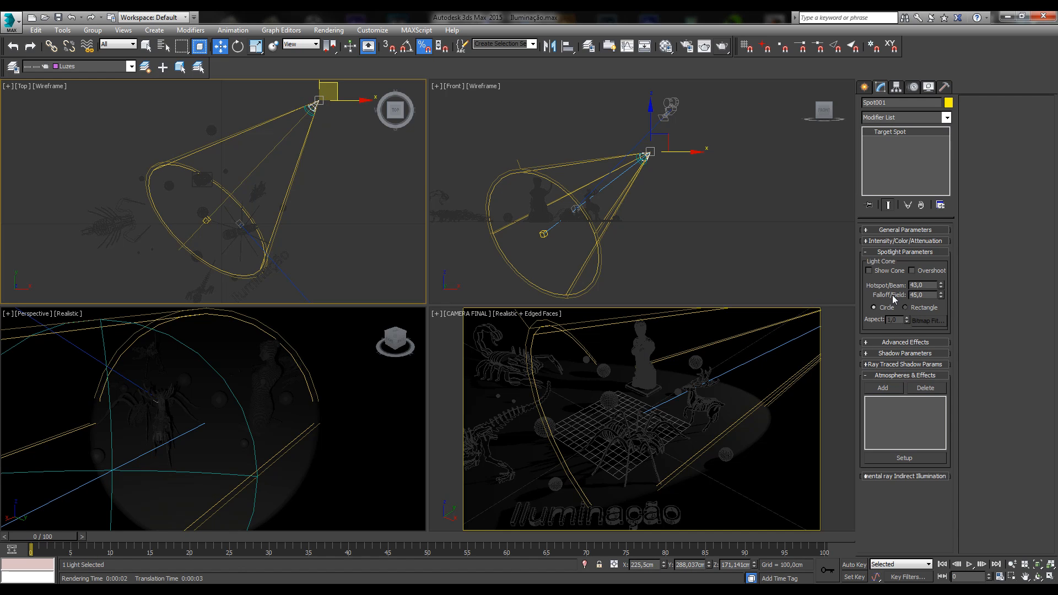
click(398, 205)
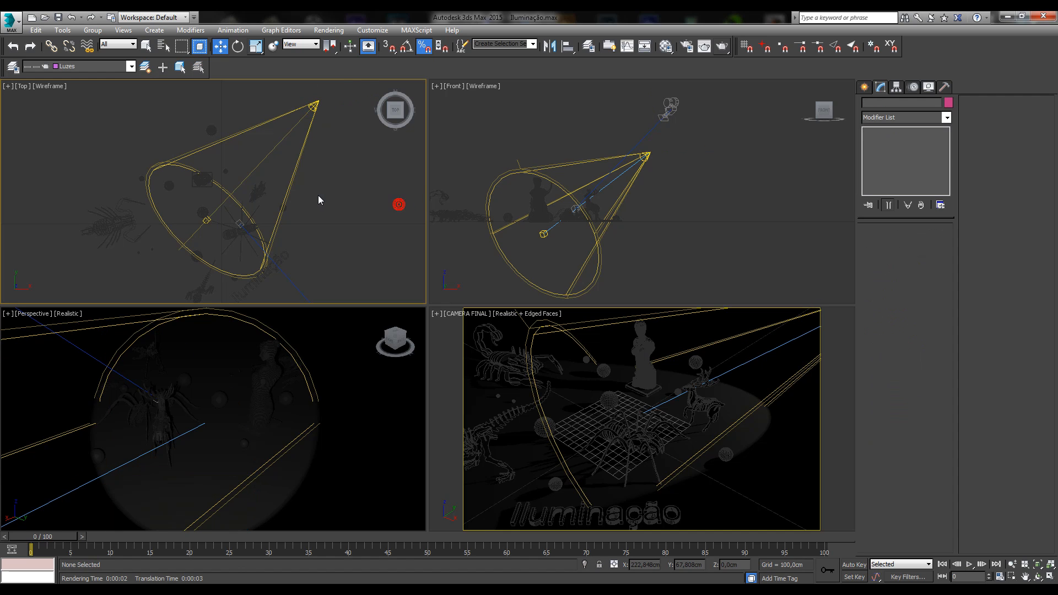
click(315, 106)
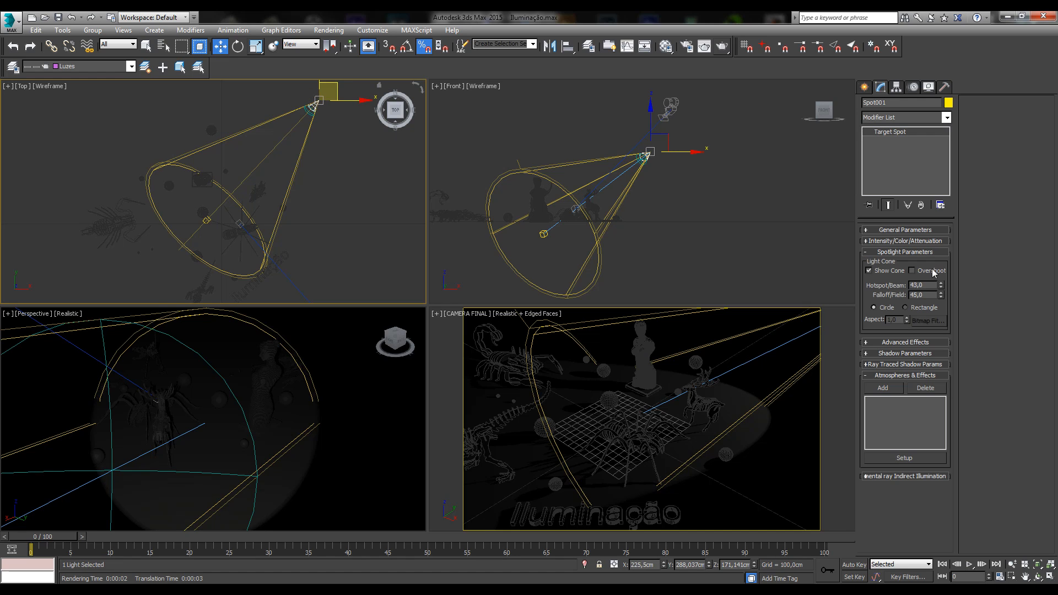
click(895, 271)
- Enable Overshoot on the spotlight and set its decay type to None
click(911, 270)
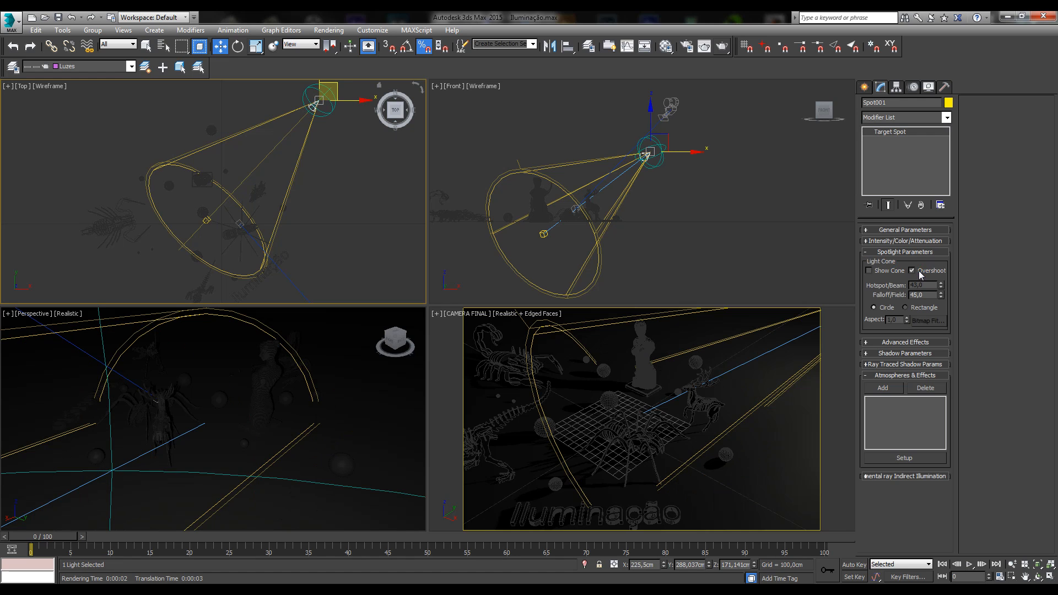
click(912, 271)
click(912, 271)
click(899, 240)
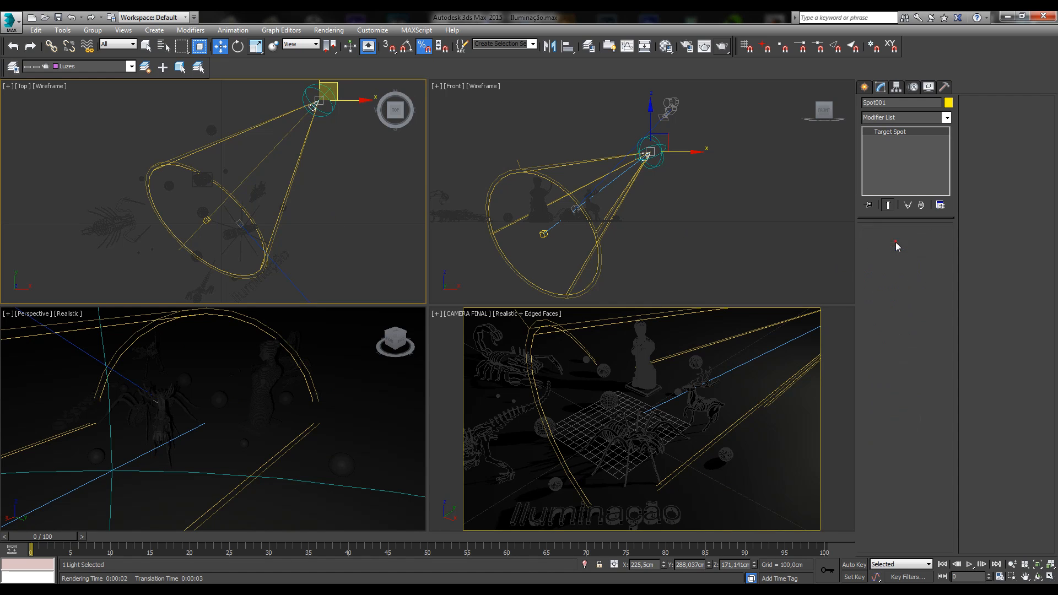
click(910, 280)
click(906, 286)
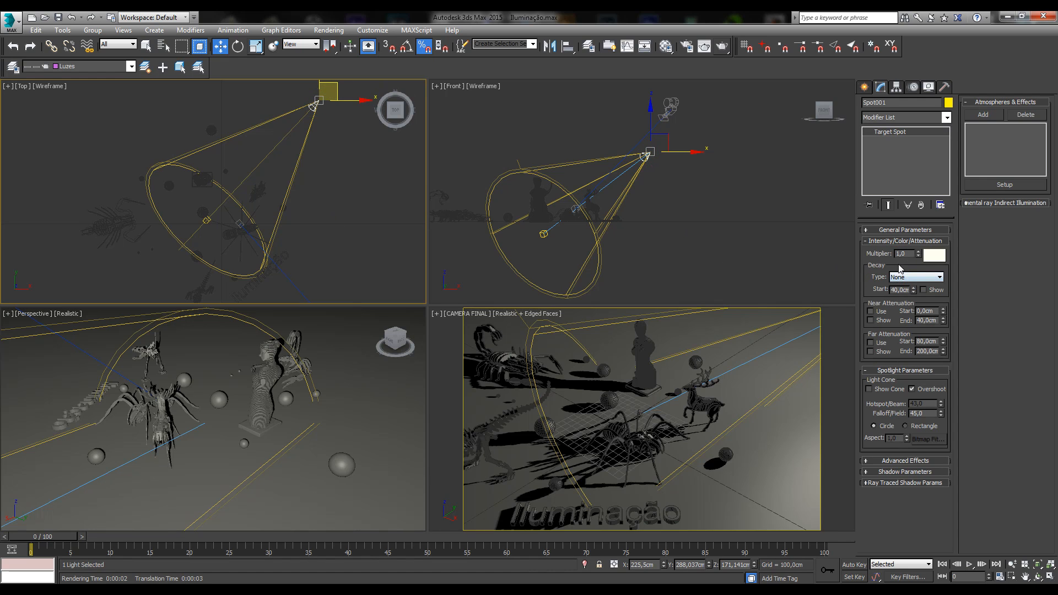
- Render the CAMERA FINAL view with the spotlight's Overshoot enabled
click(683, 138)
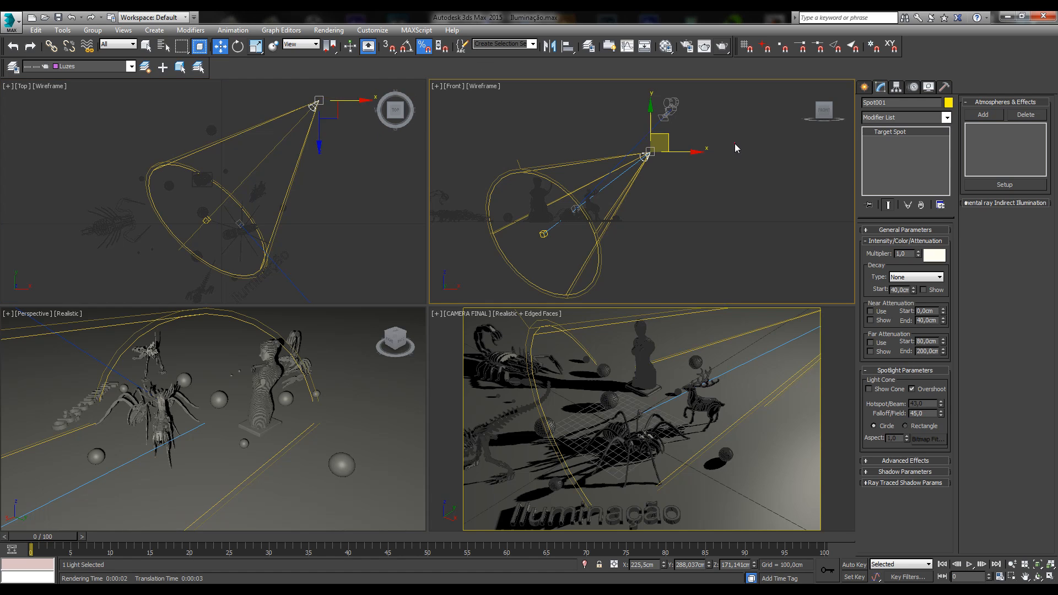
click(646, 157)
right_click(692, 350)
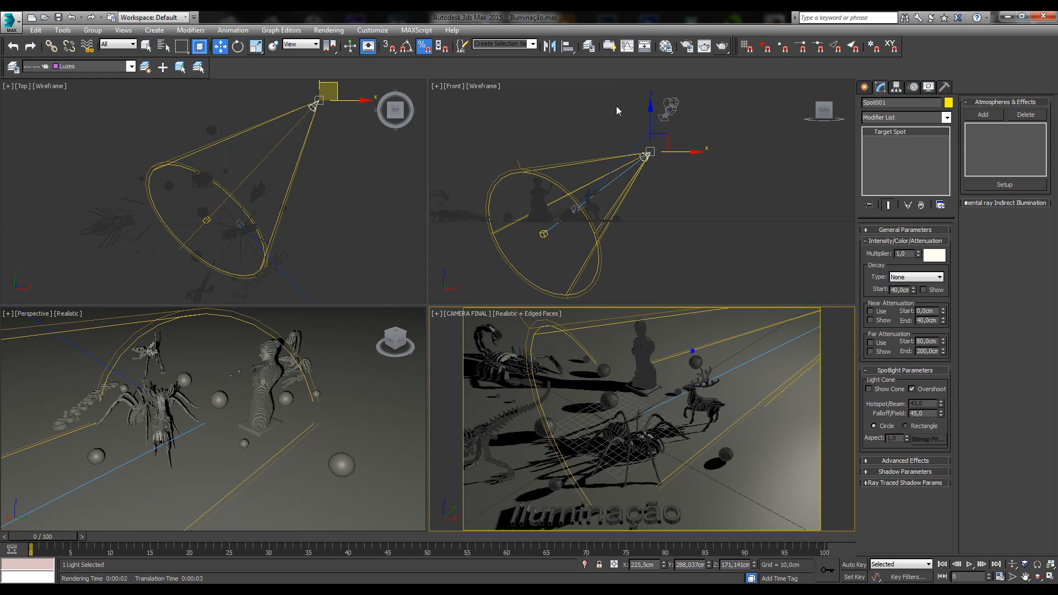
click(722, 46)
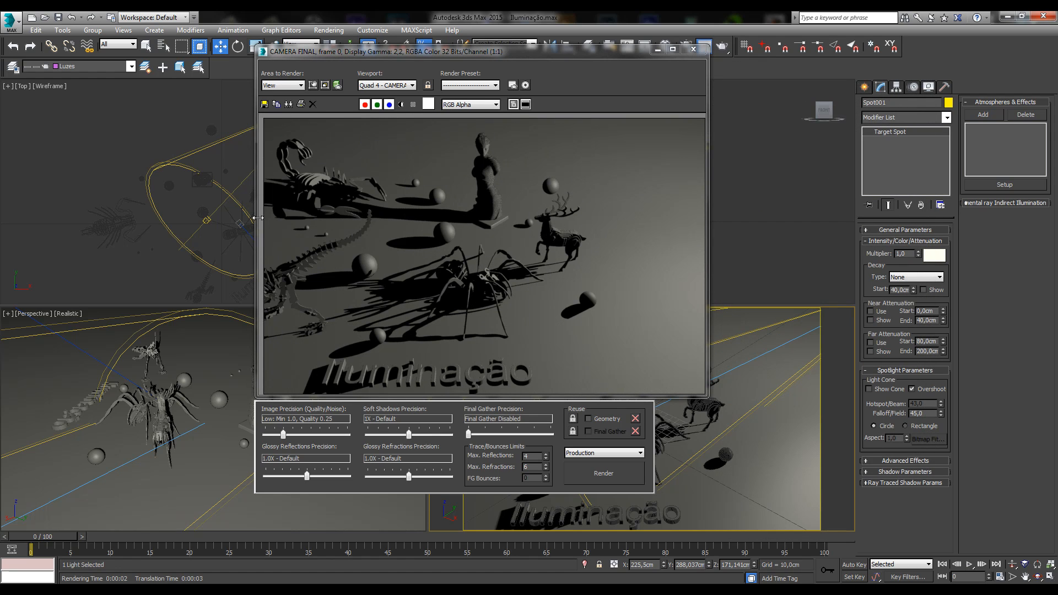
- Close the render window and toggle the spotlight's Overshoot off and back on to compare the lit area
click(928, 390)
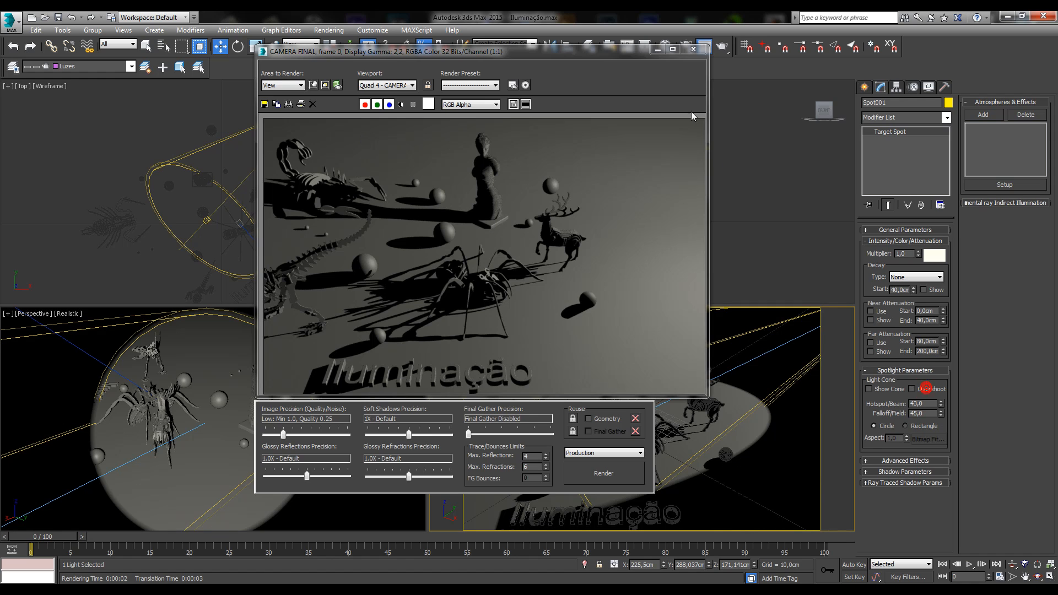
click(692, 49)
middle_drag(328, 148, 279, 197)
scroll(278, 124, up, 4)
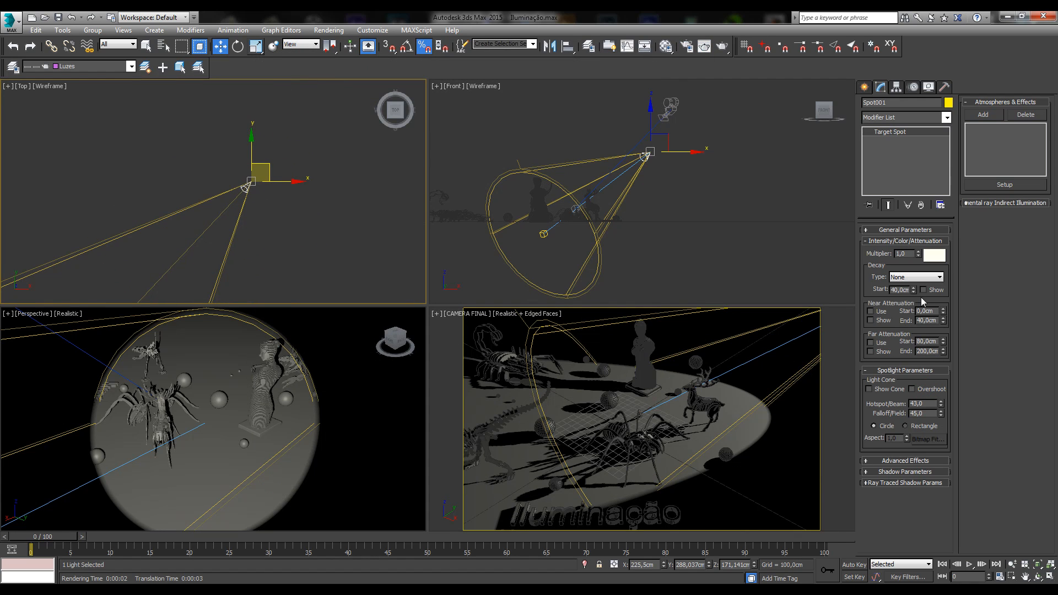
click(919, 390)
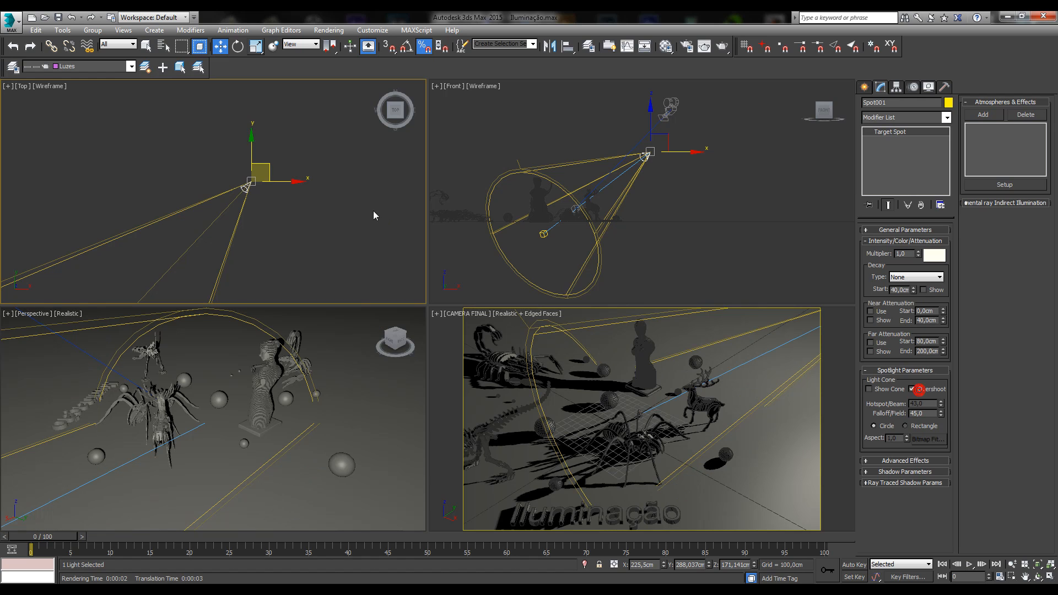
- Deselect and reselect the spotlight in the Top view, and toggle its Overshoot off and on again
click(313, 200)
scroll(310, 208, down, 5)
click(293, 211)
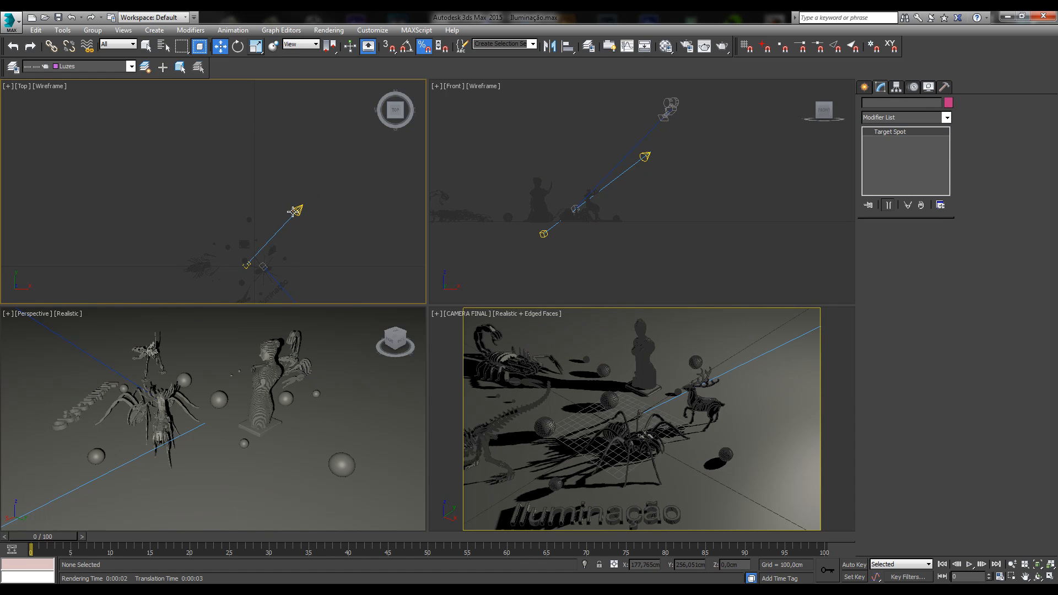
scroll(293, 228, up, 3)
click(927, 390)
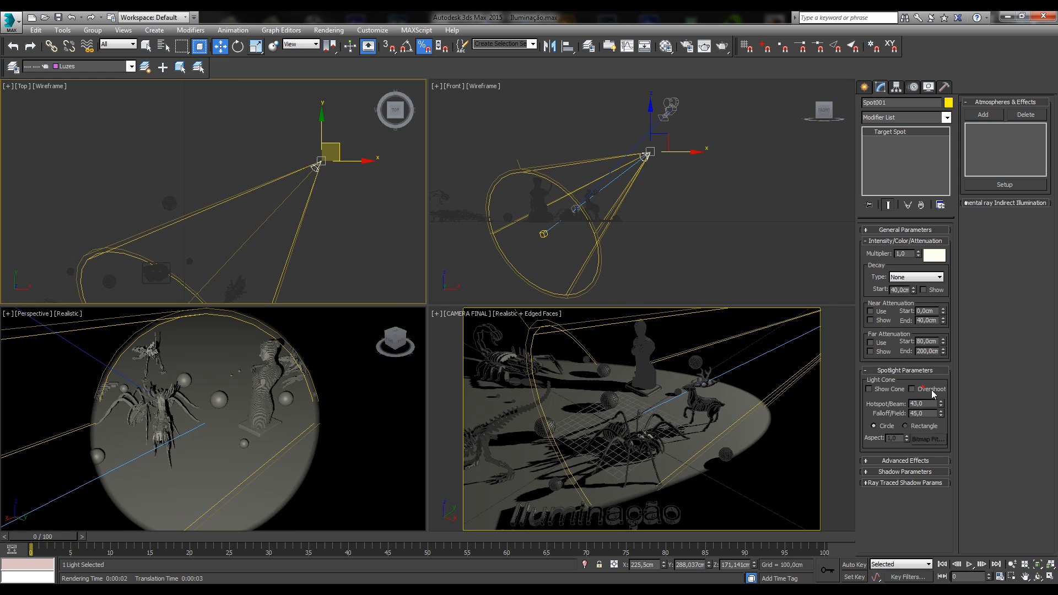
click(931, 391)
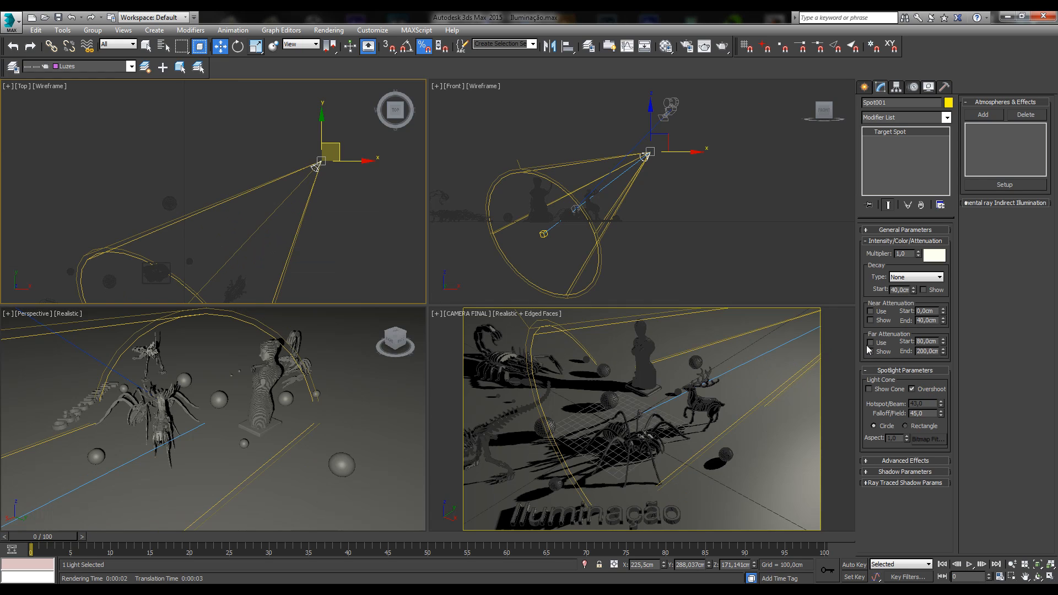
- Turn on Show Cone, view the cone with the spotlight deselected, and turn the option off again
click(884, 392)
middle_drag(345, 219, 266, 165)
click(267, 163)
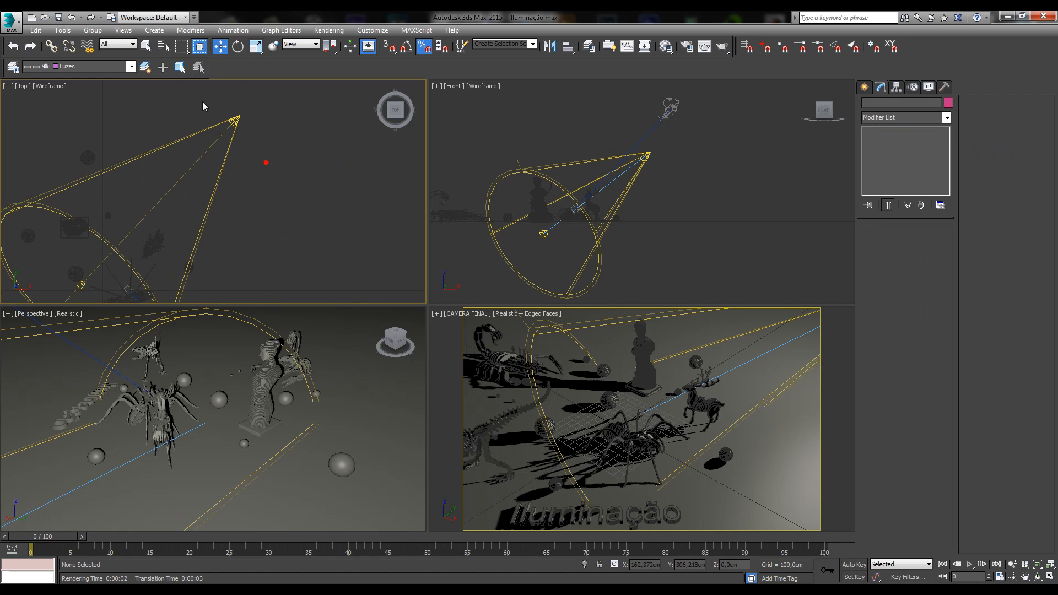
click(234, 119)
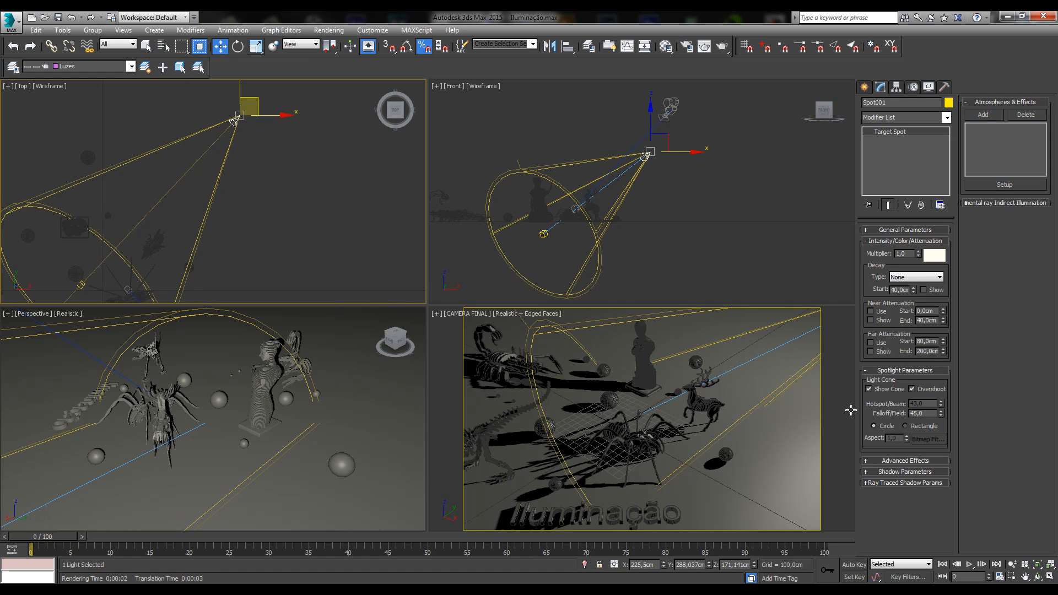
click(881, 389)
- Toggle Overshoot several times, leave it off, and check the lighting with the spotlight deselected before reselecting it
click(927, 389)
click(927, 389)
click(927, 389)
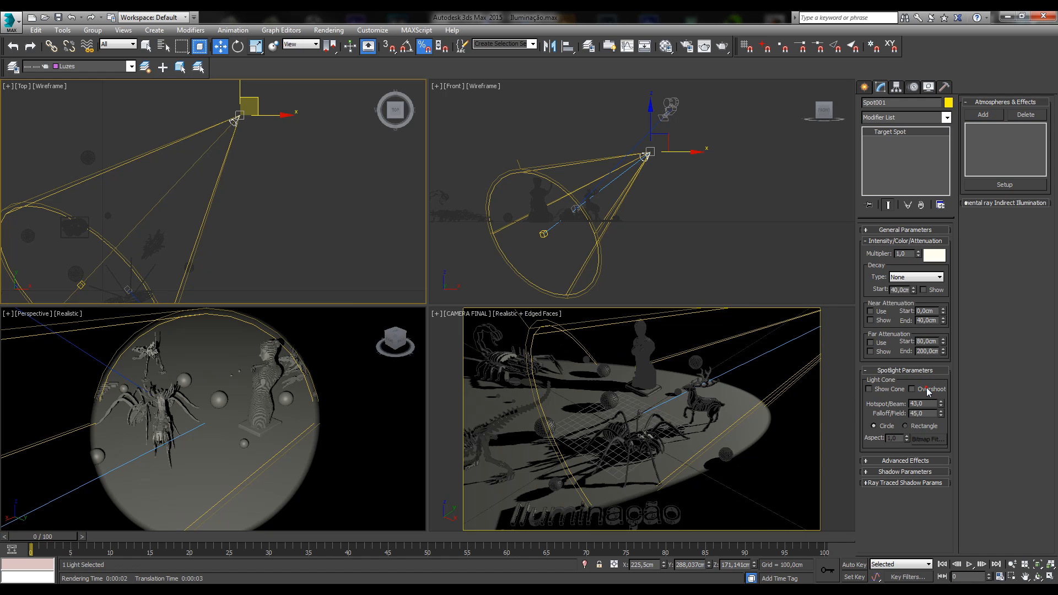
click(927, 389)
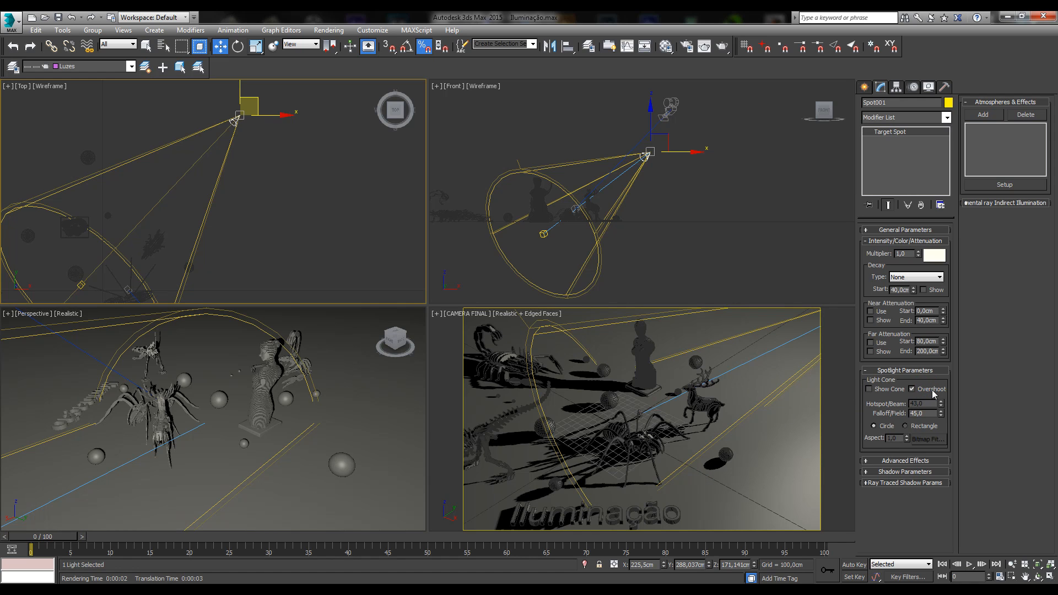
click(932, 390)
click(364, 198)
click(676, 369)
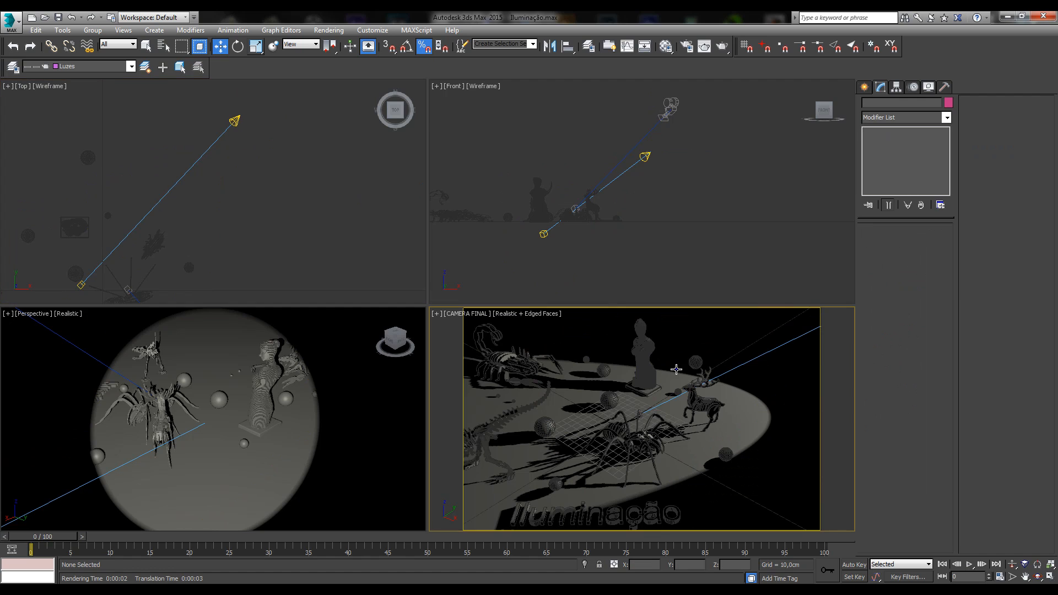
click(648, 156)
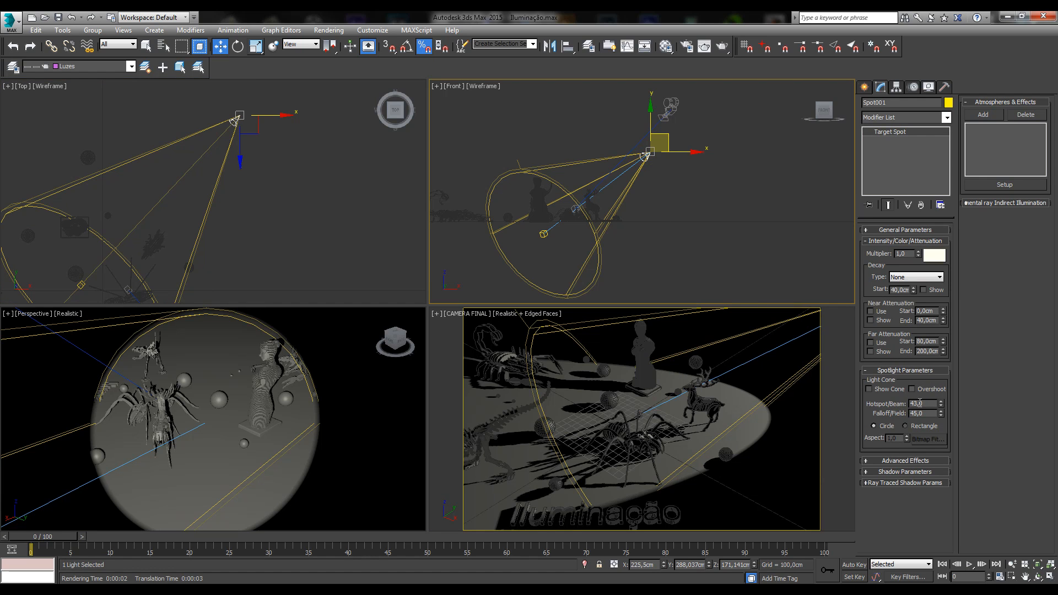
- Reduce the spotlight's Hotspot/Beam to 31.9 and further to 14.5
click(929, 415)
double_click(929, 404)
key(Tab)
click(885, 413)
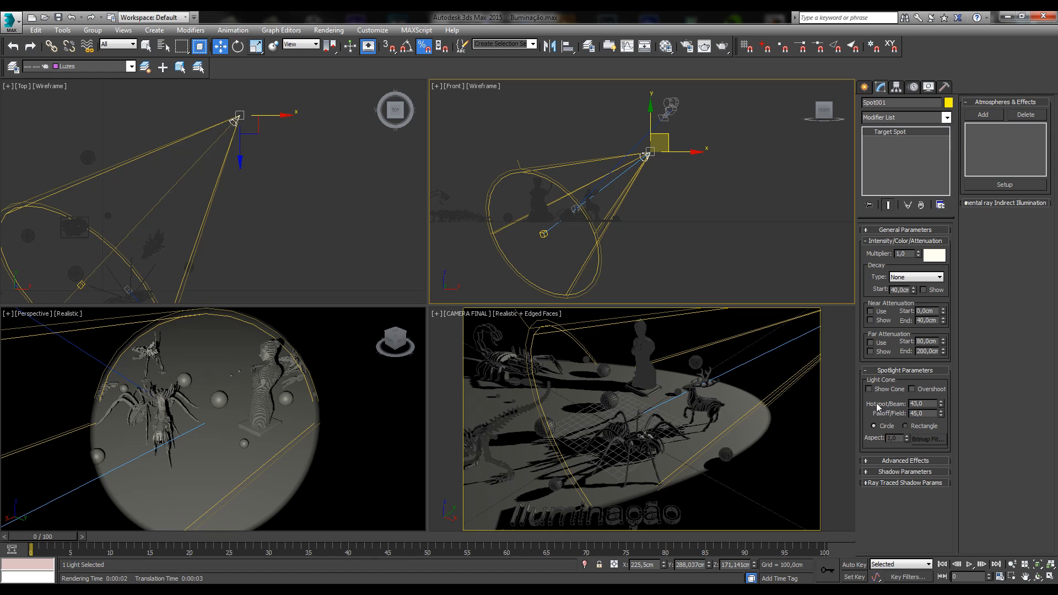
click(941, 407)
drag(942, 410, 941, 419)
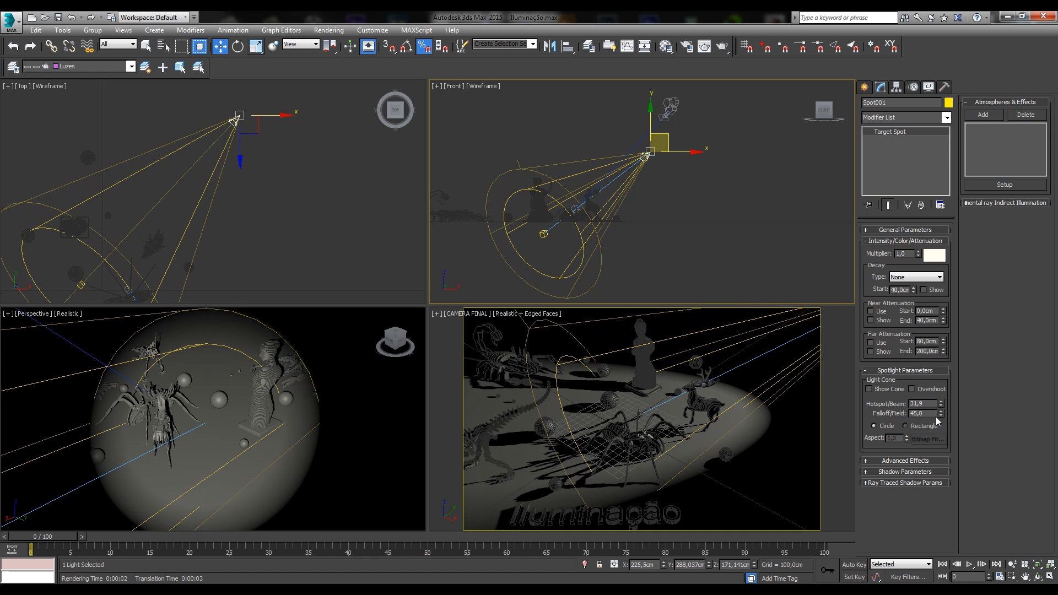
drag(941, 406, 942, 499)
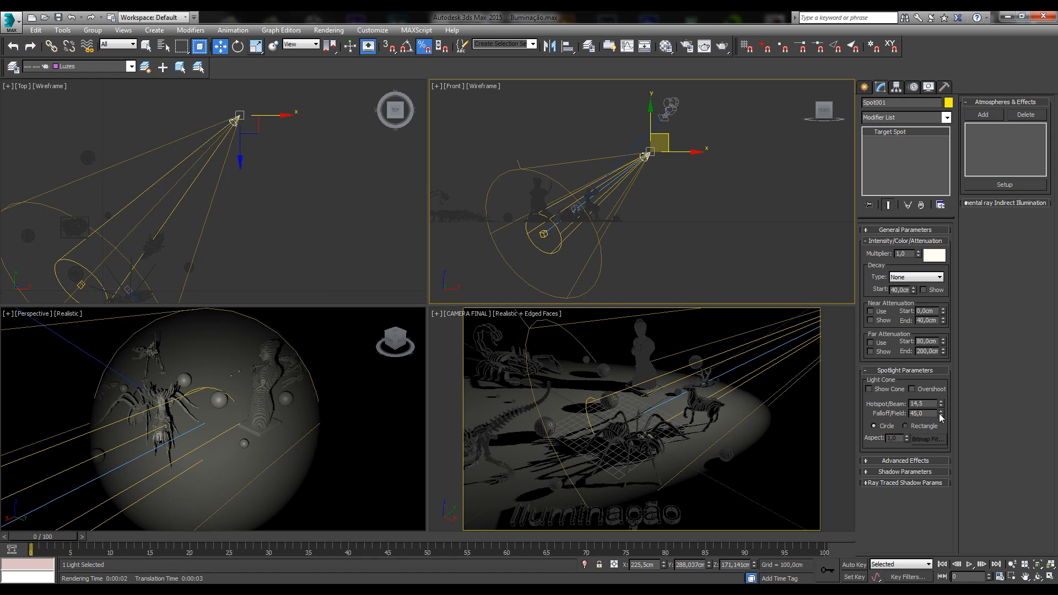
- Reduce the spotlight's Falloff/Field to 36.0 and further to 14.1, narrowing the Hotspot/Beam to 12.1
drag(940, 417, 941, 447)
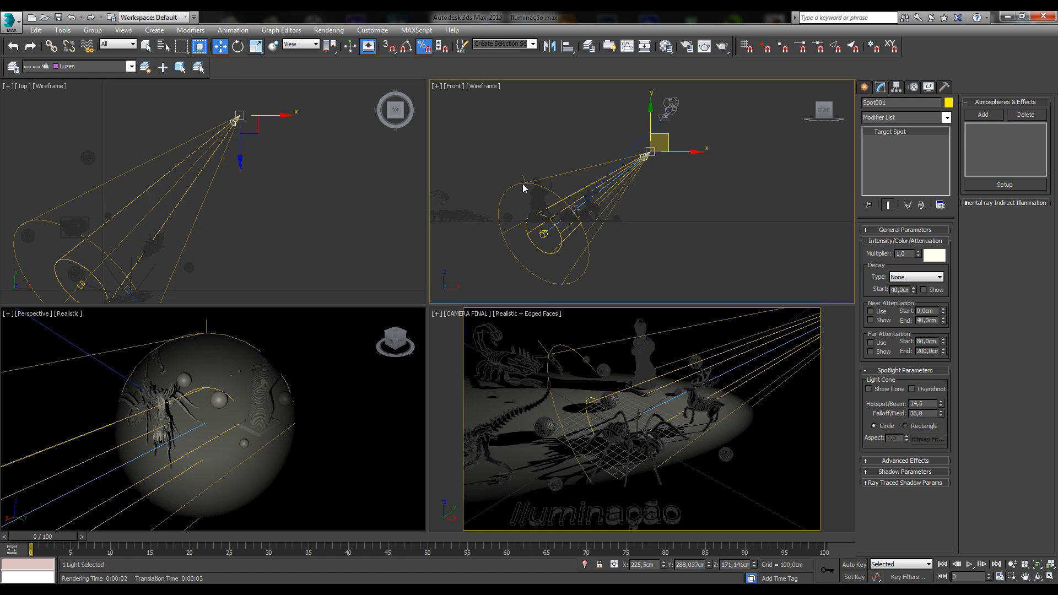
middle_drag(562, 282, 598, 251)
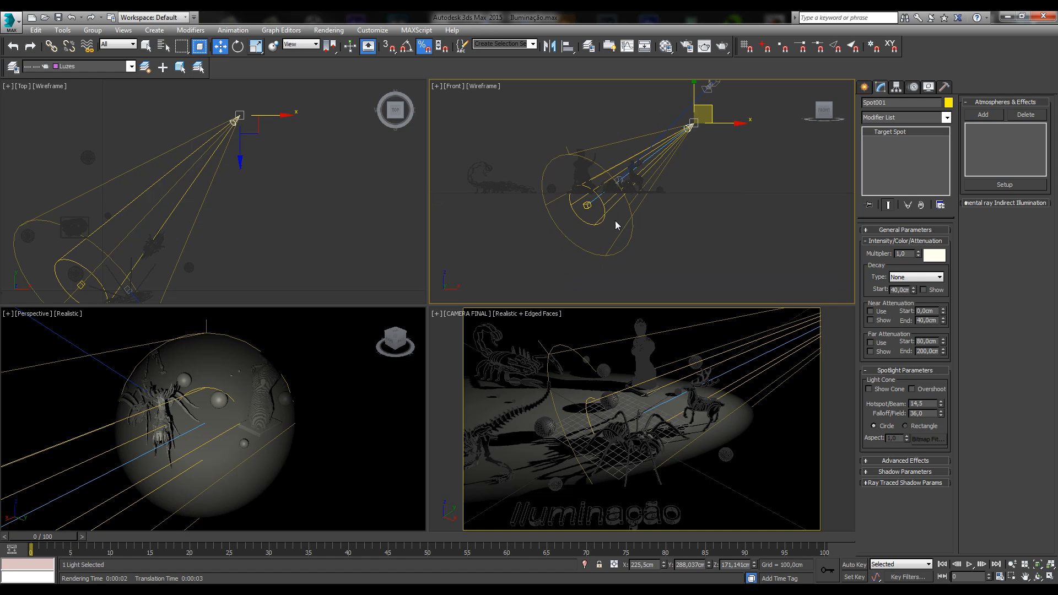
click(623, 374)
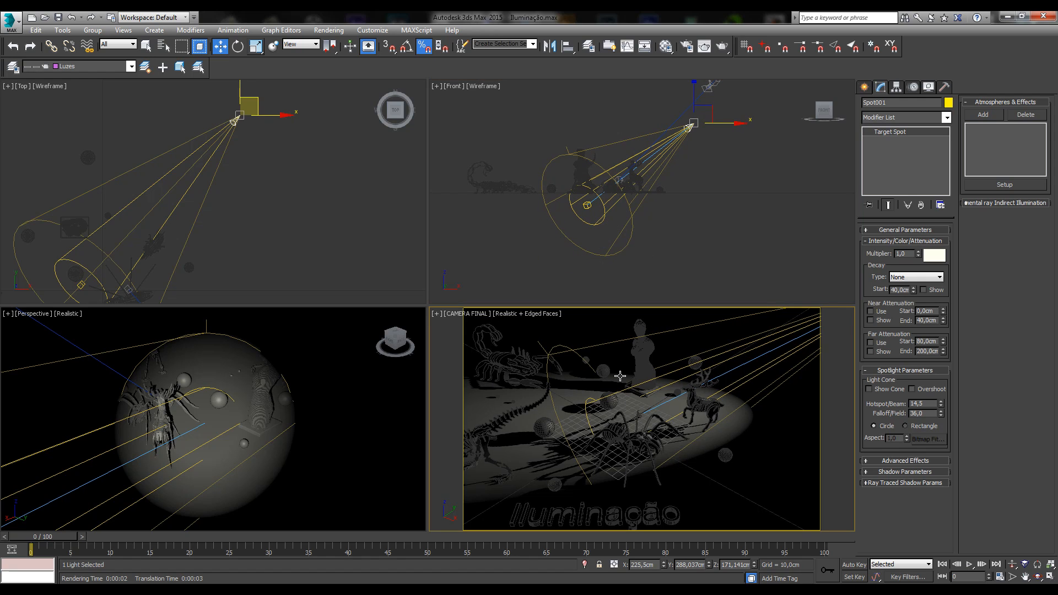
drag(942, 414, 938, 539)
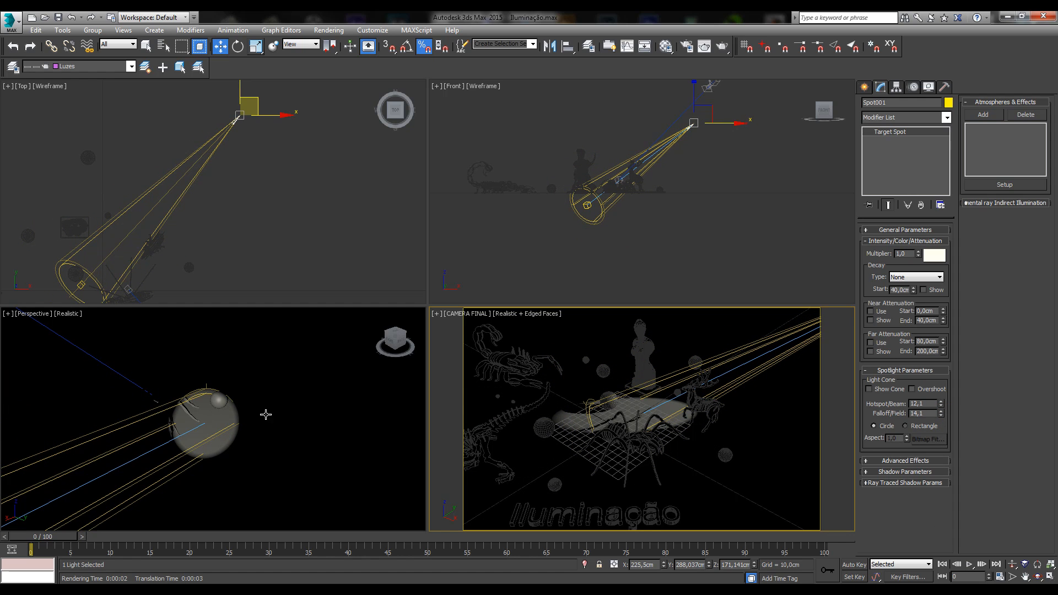
- Switch the Perspective viewport to the Spot001 light view and pan it to aim the spotlight at a sphere
middle_drag(266, 413, 278, 434)
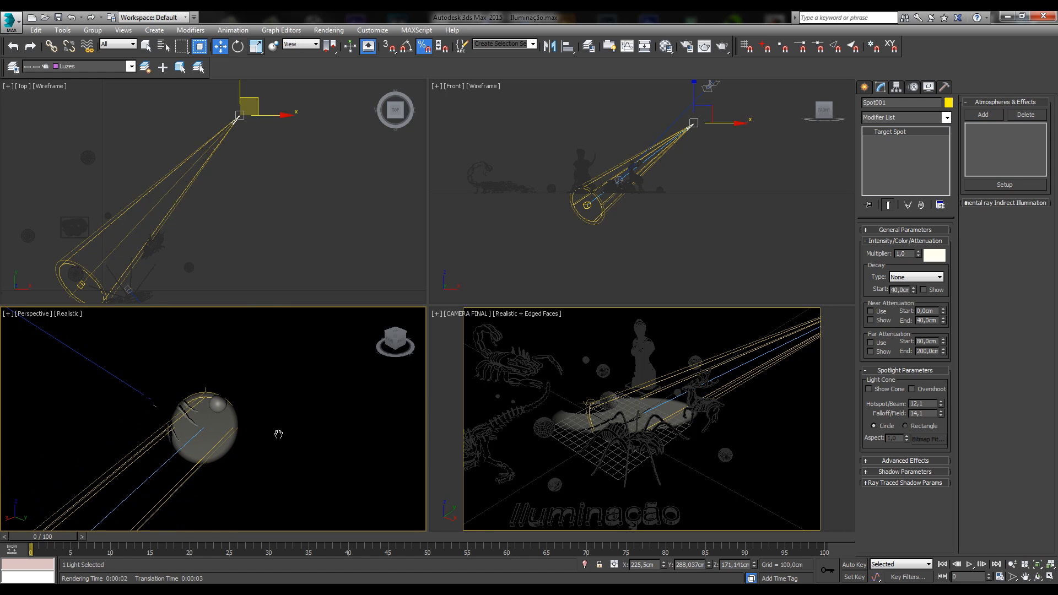
click(30, 316)
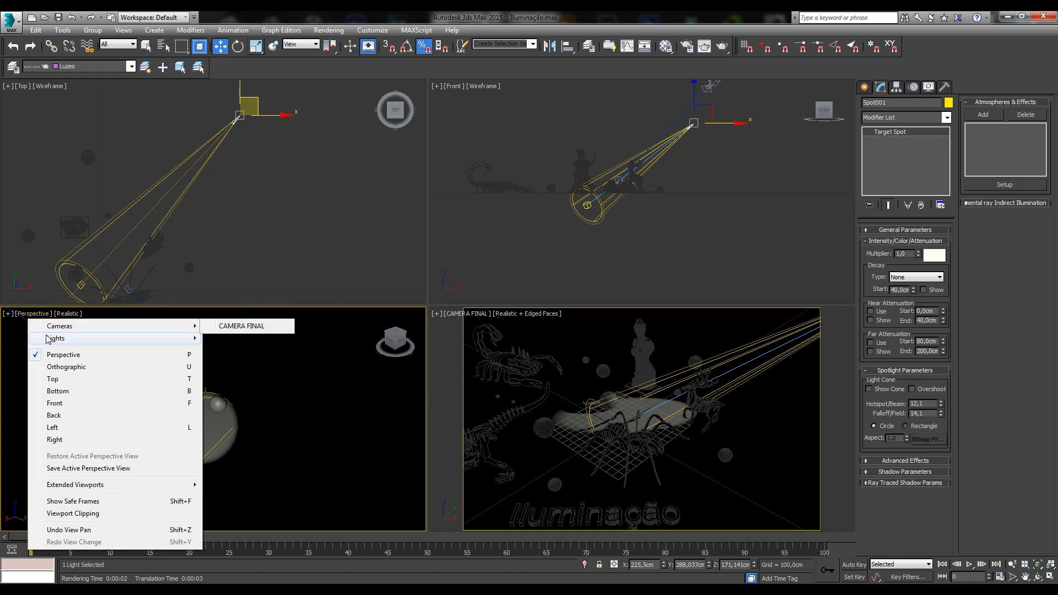
mouse_move(181, 338)
click(227, 339)
middle_drag(288, 407, 240, 462)
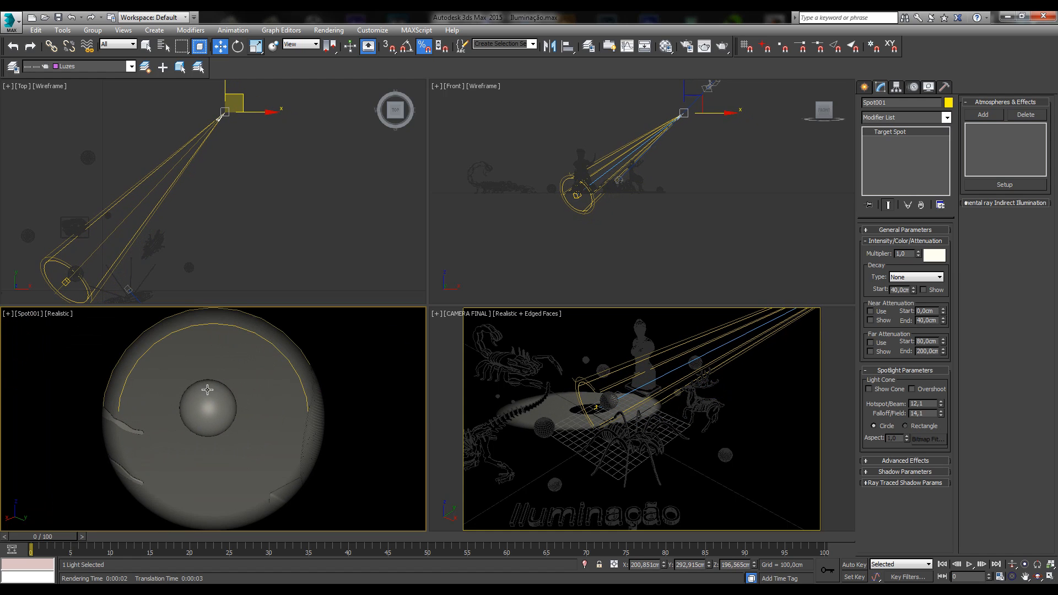
middle_drag(196, 415, 205, 416)
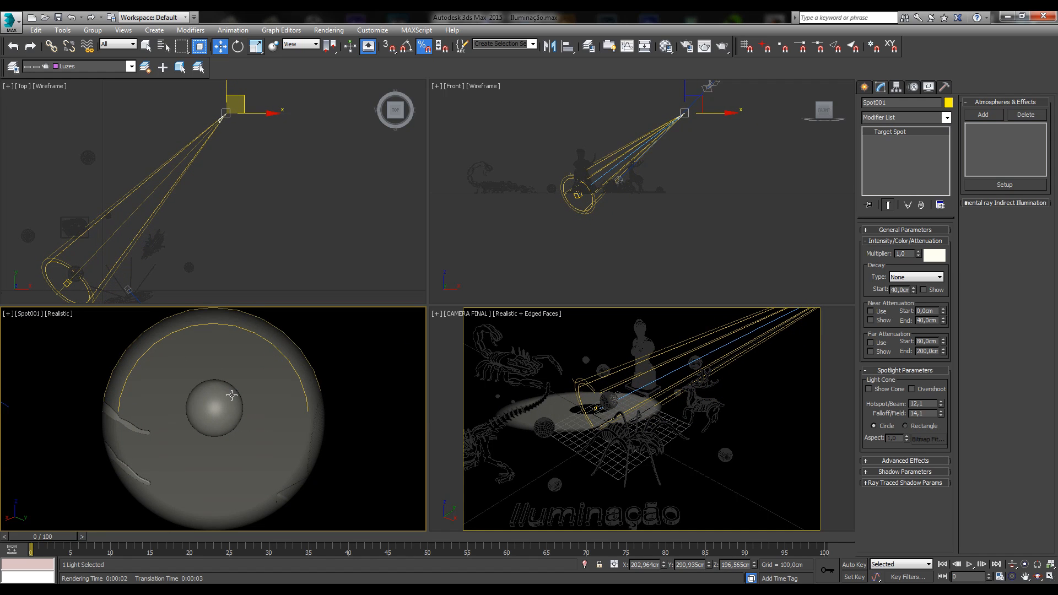
- Render the CAMERA FINAL view with the narrow spotlight cone and close the render window
right_click(605, 432)
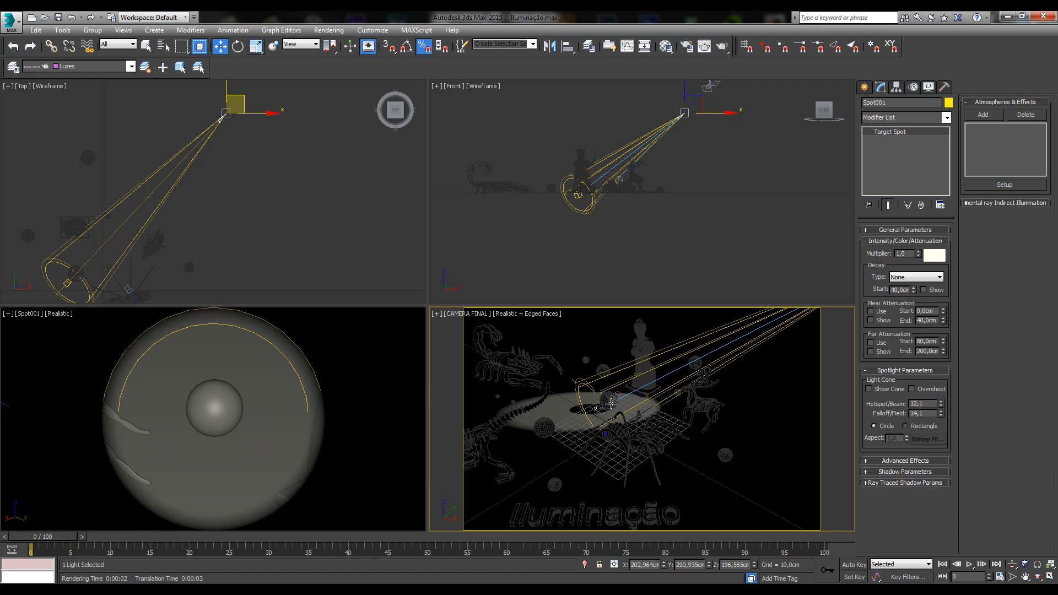
click(722, 46)
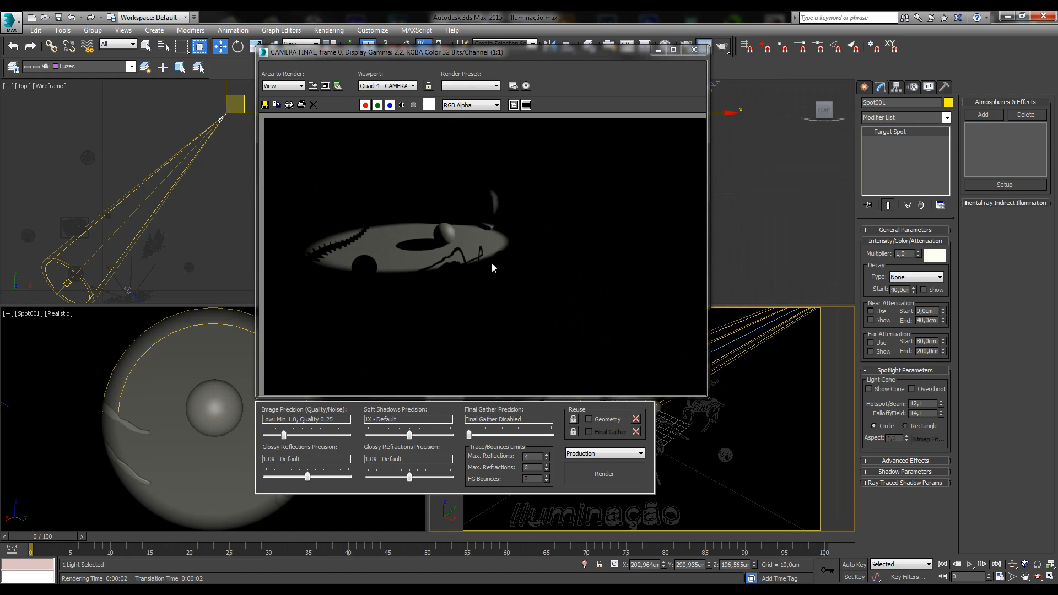
click(694, 50)
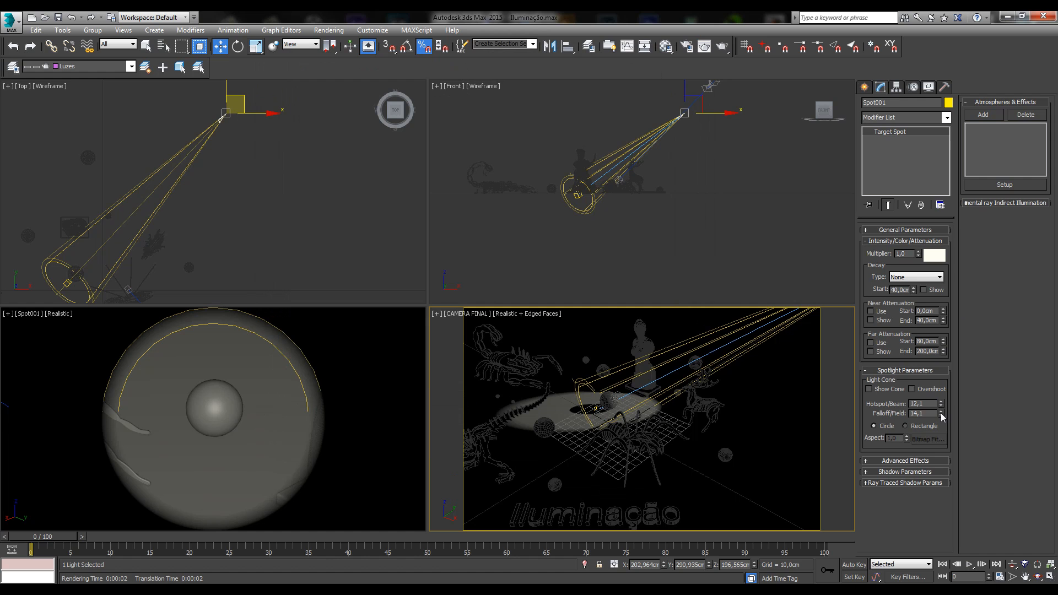
- Widen the spotlight's Falloff/Field to 64.2, render the CAMERA FINAL view, and close the render window
drag(940, 412, 919, 134)
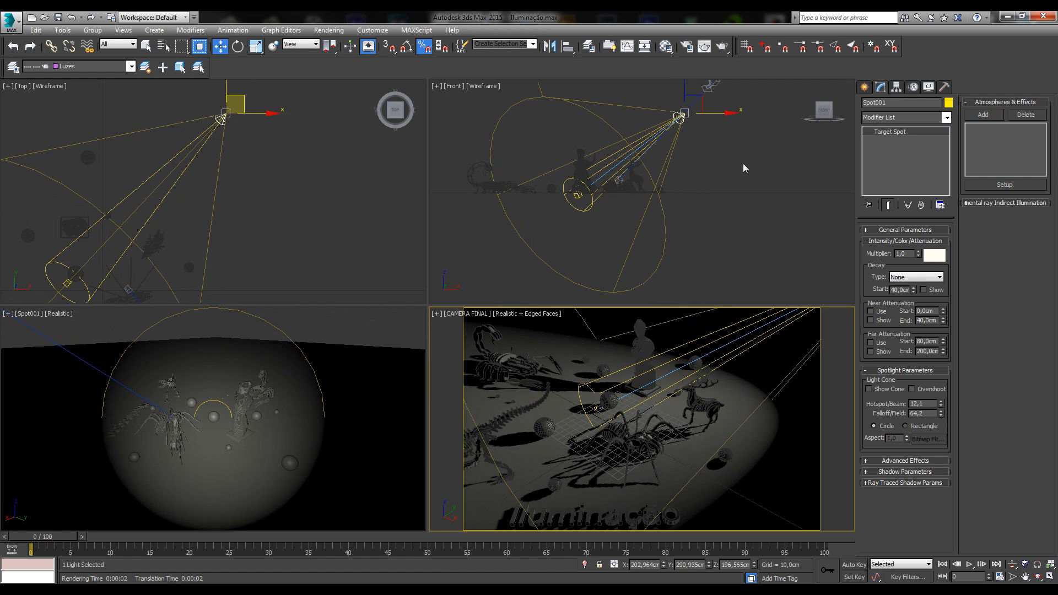
right_click(594, 419)
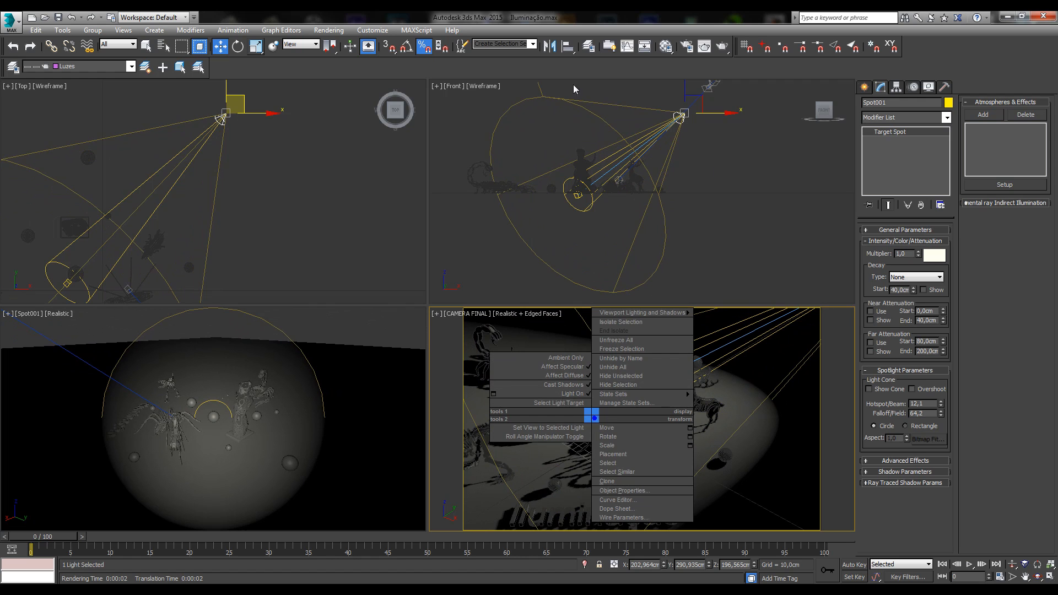
click(713, 49)
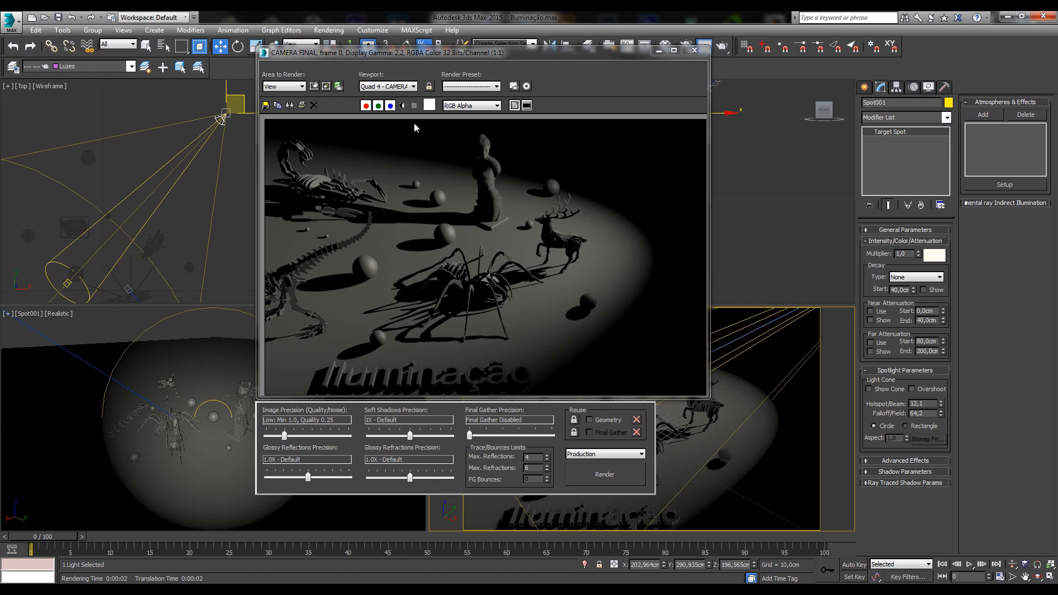
click(694, 50)
- Maximize the CAMERA FINAL viewport, and change the spotlight's cone to Rectangle with Hotspot/Beam 9.8 and Falloff/Field 13.2
right_click(757, 464)
click(546, 498)
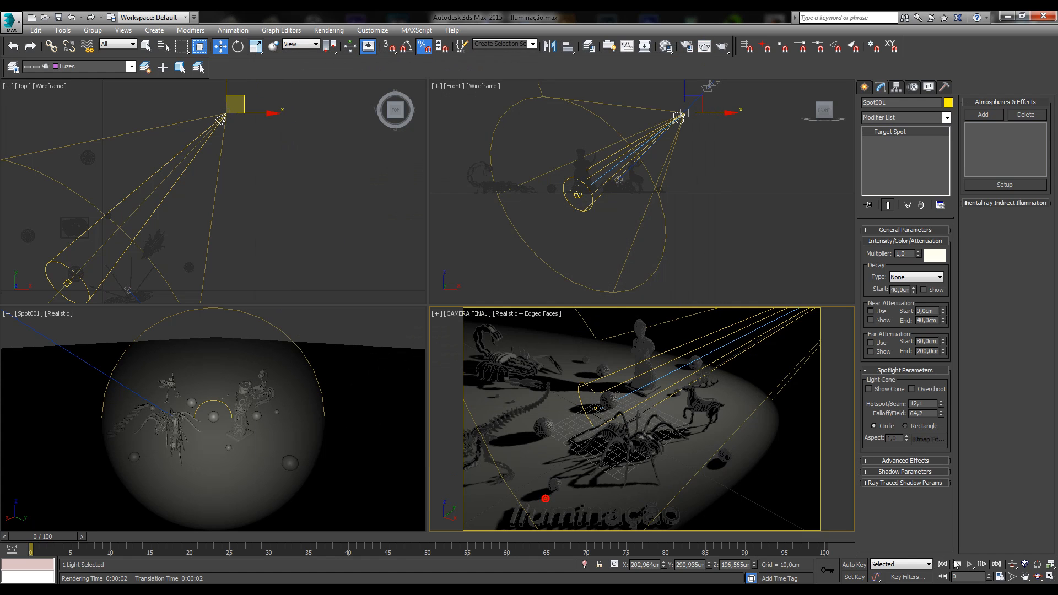
click(1049, 576)
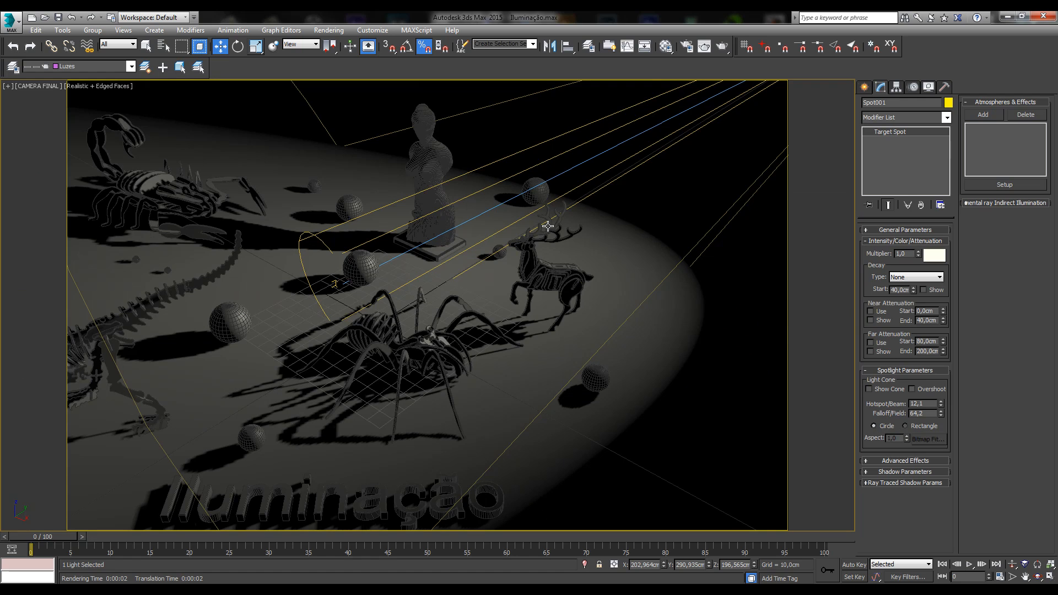
click(905, 426)
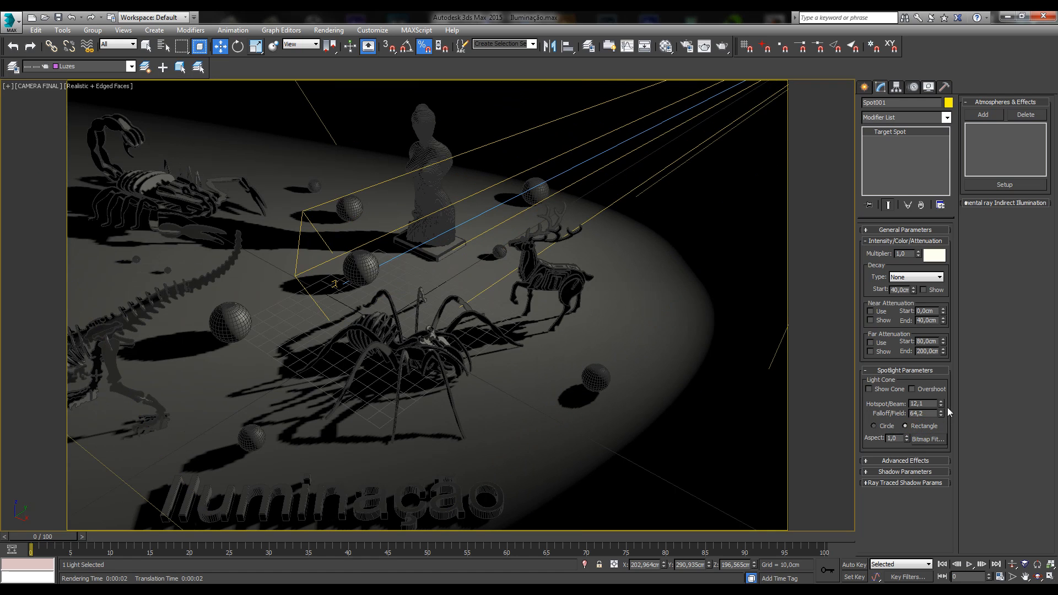
drag(941, 413, 970, 112)
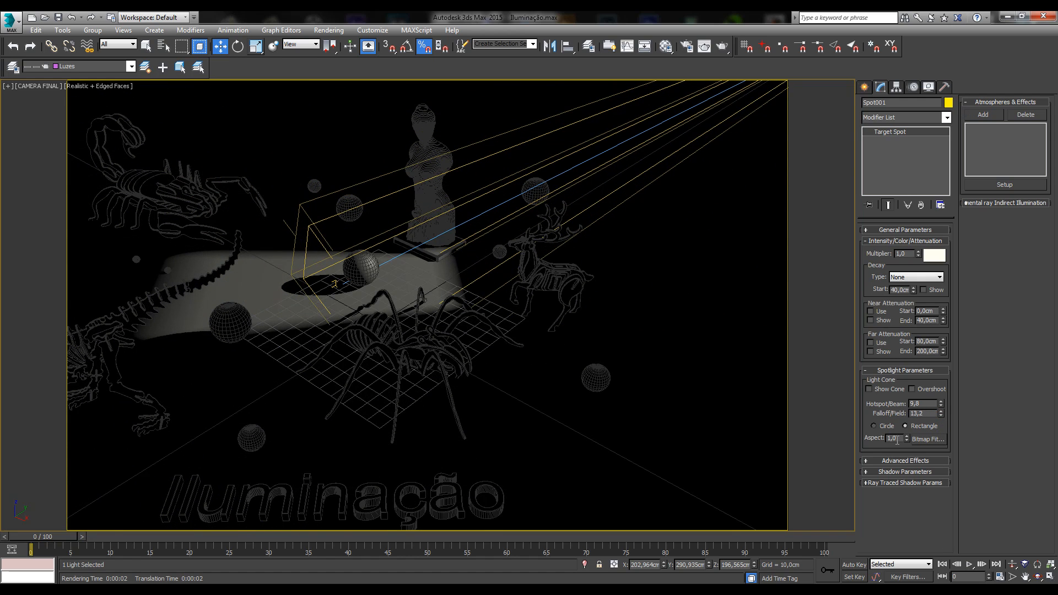
- Return the spotlight's cone shape to Circle and render the CAMERA FINAL view
click(874, 427)
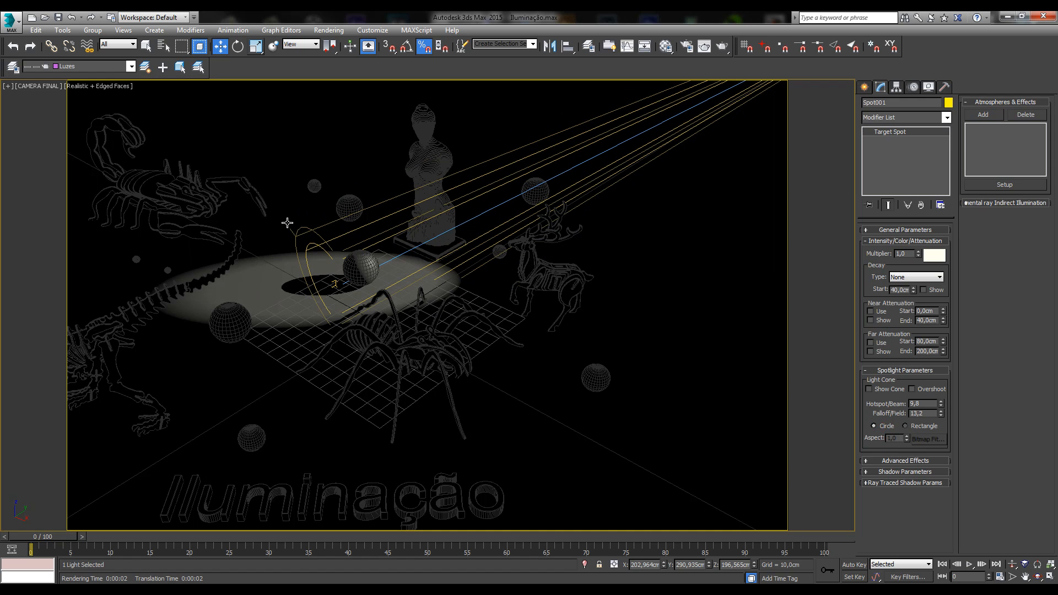
click(725, 45)
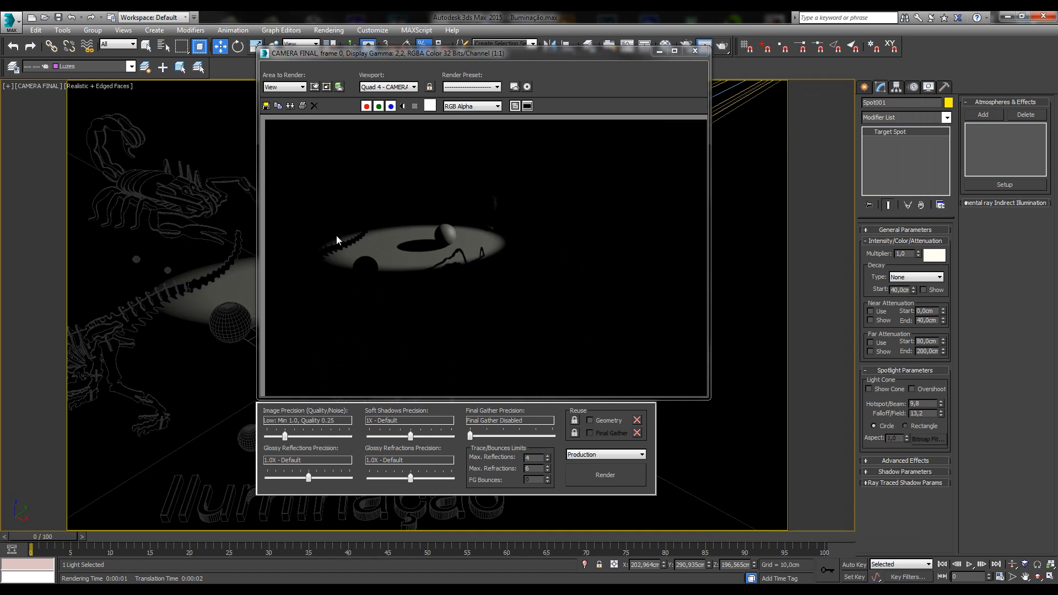
- Change the spotlight's cone shape to Rectangle, render the CAMERA FINAL view, and close the render window
click(694, 51)
click(920, 425)
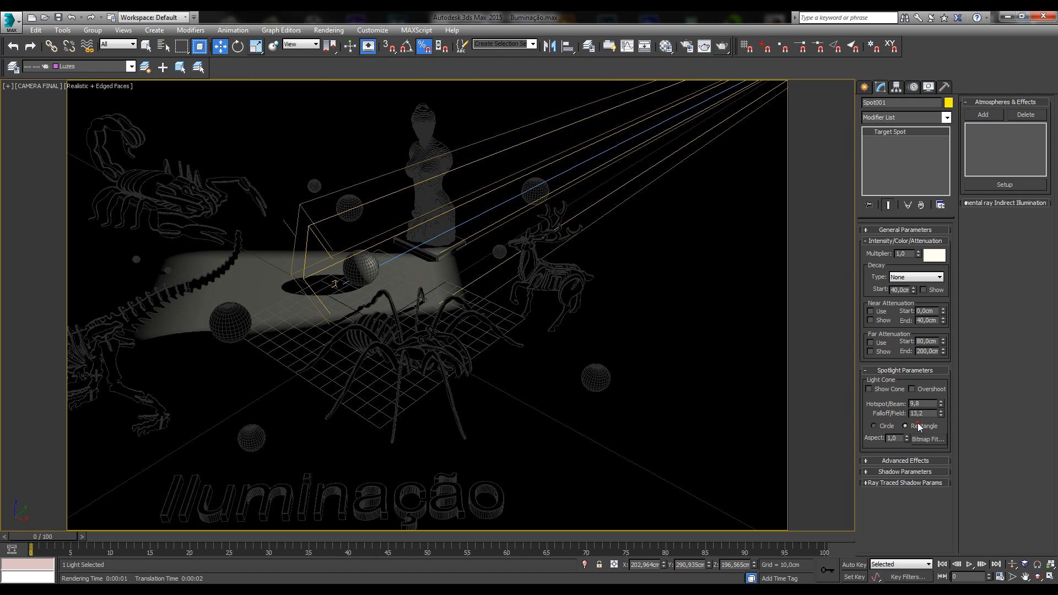
click(704, 46)
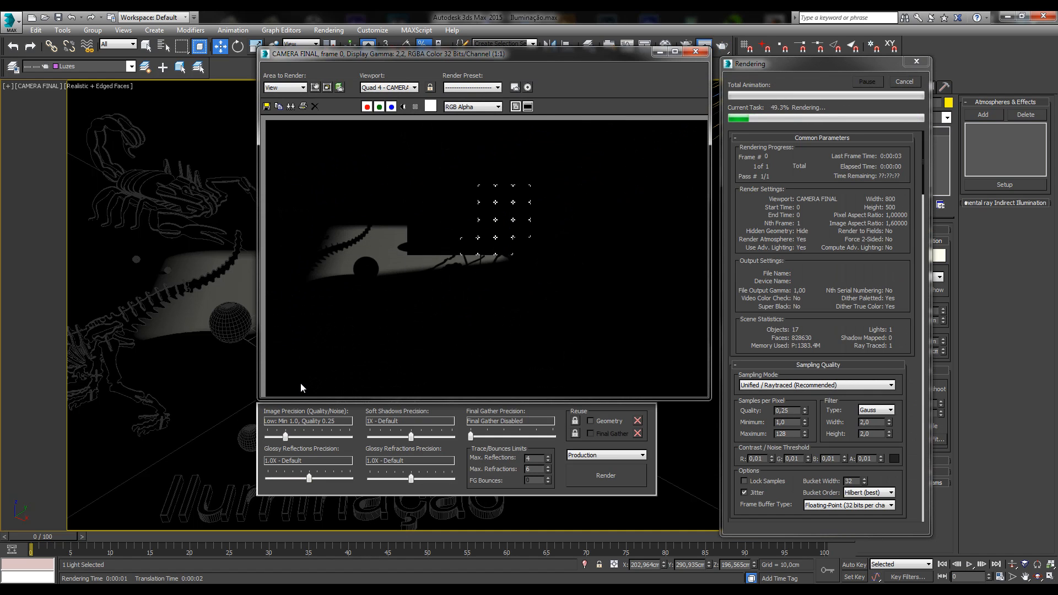
click(695, 51)
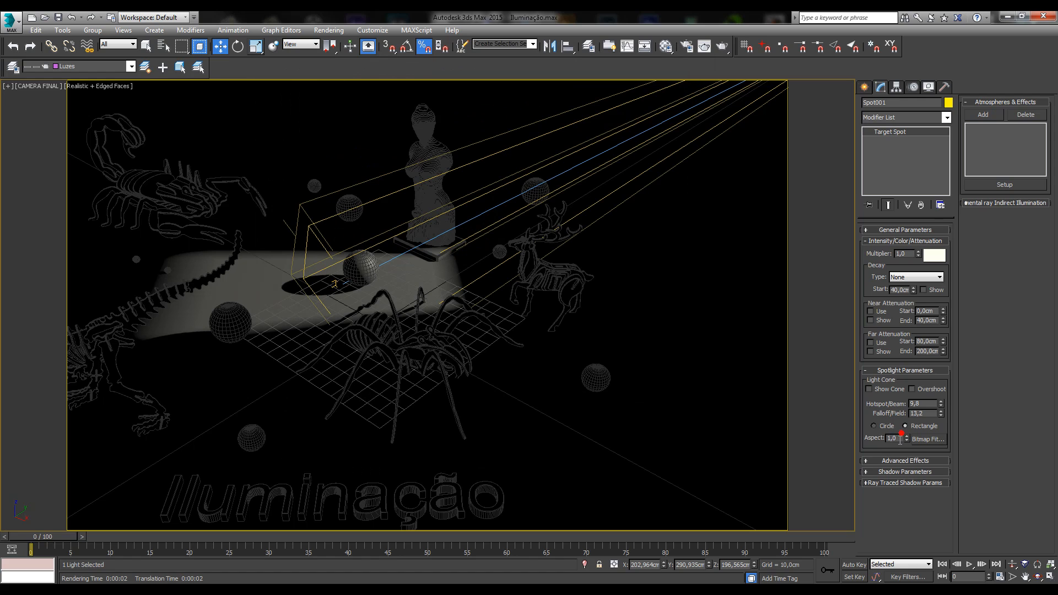
- Set the rectangular spotlight cone's Aspect to 3.85, render the CAMERA FINAL view, and close the render window
drag(899, 439, 883, 440)
click(881, 426)
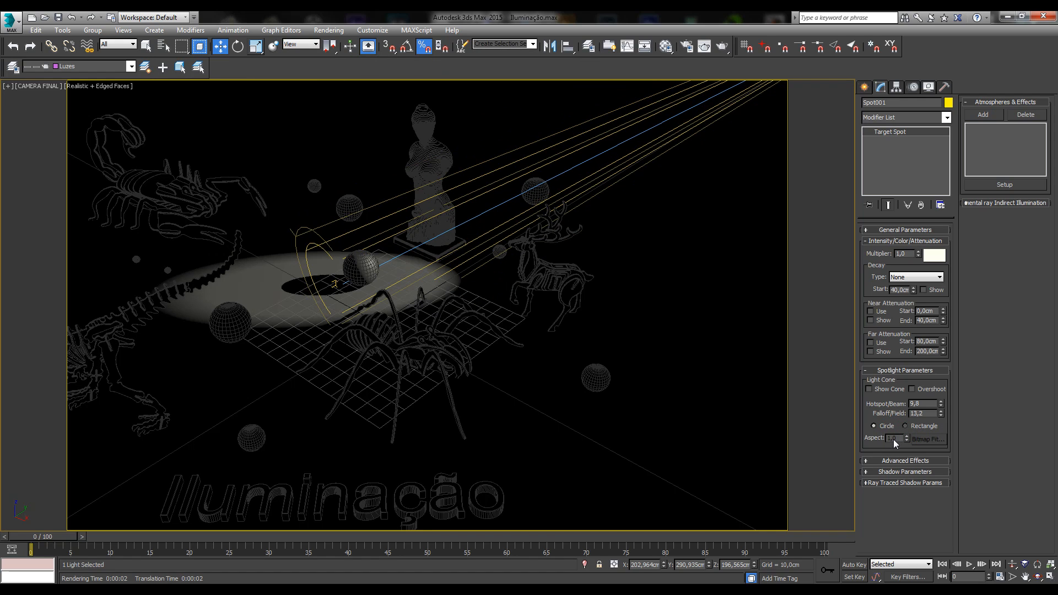
click(917, 429)
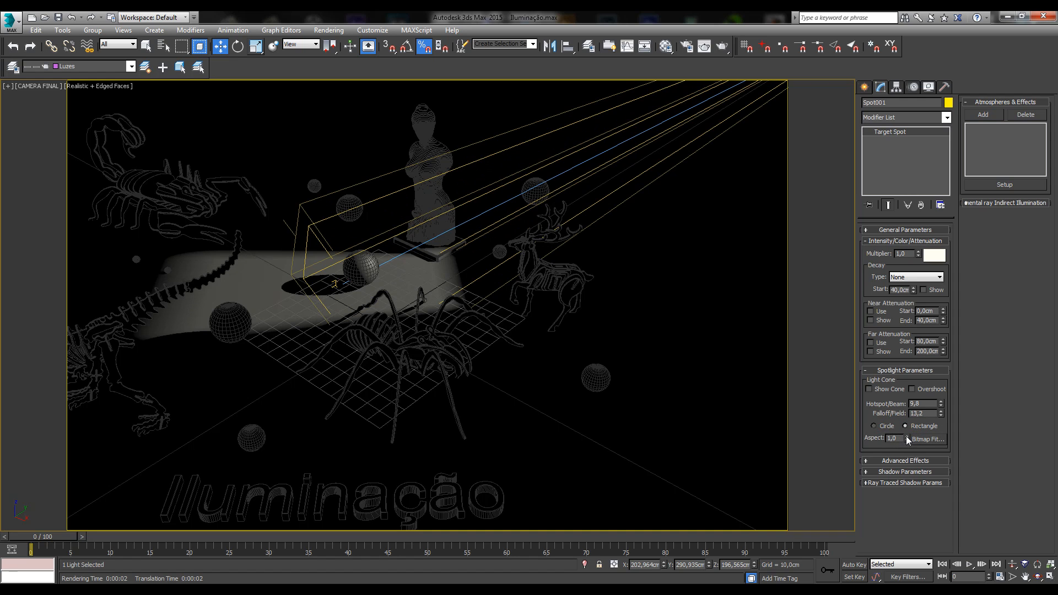
drag(907, 437, 912, 281)
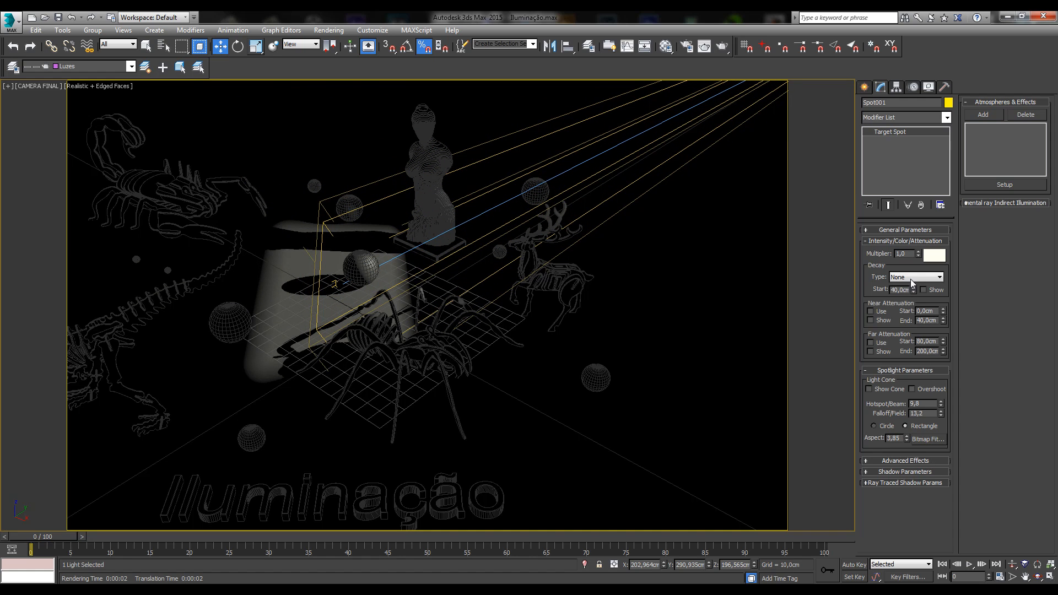
click(725, 47)
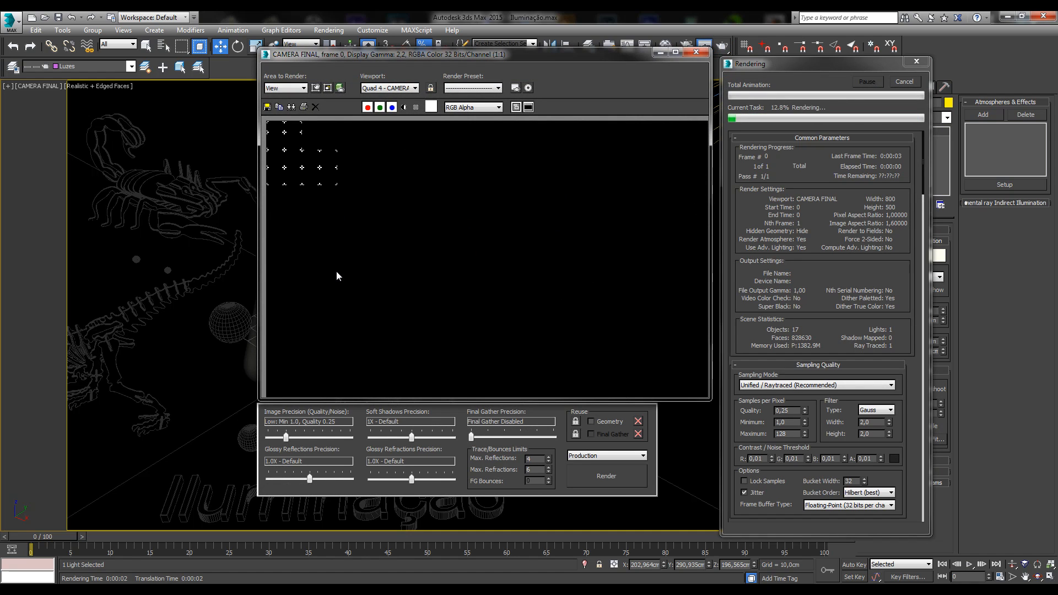
click(696, 52)
- Set the rectangular cone's Aspect to 1, and fit its proportions to the Kelvin Color image with Bitmap Fit
drag(901, 438, 864, 441)
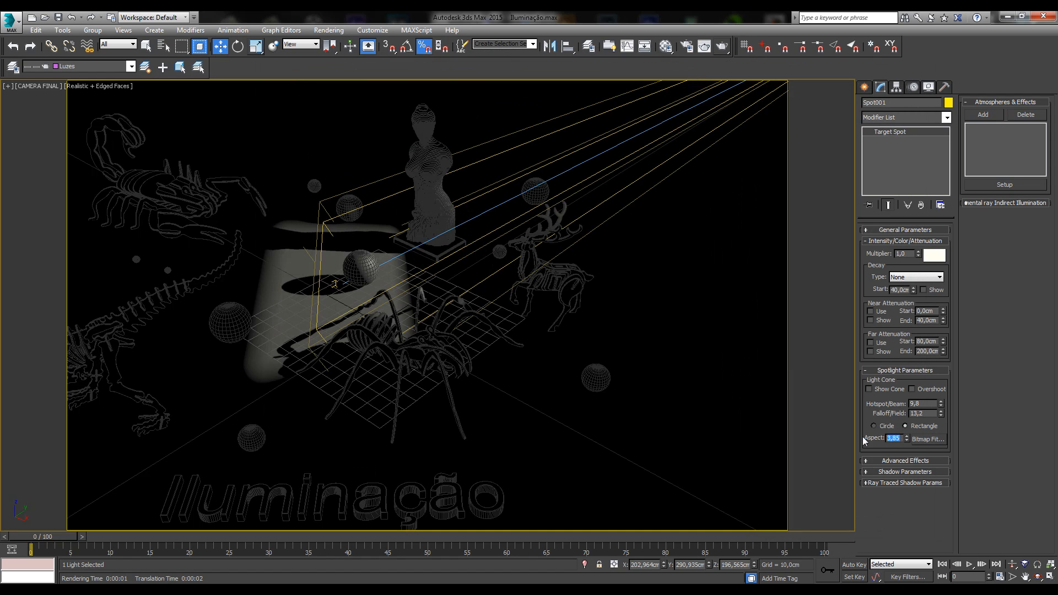
text(1)
click(933, 443)
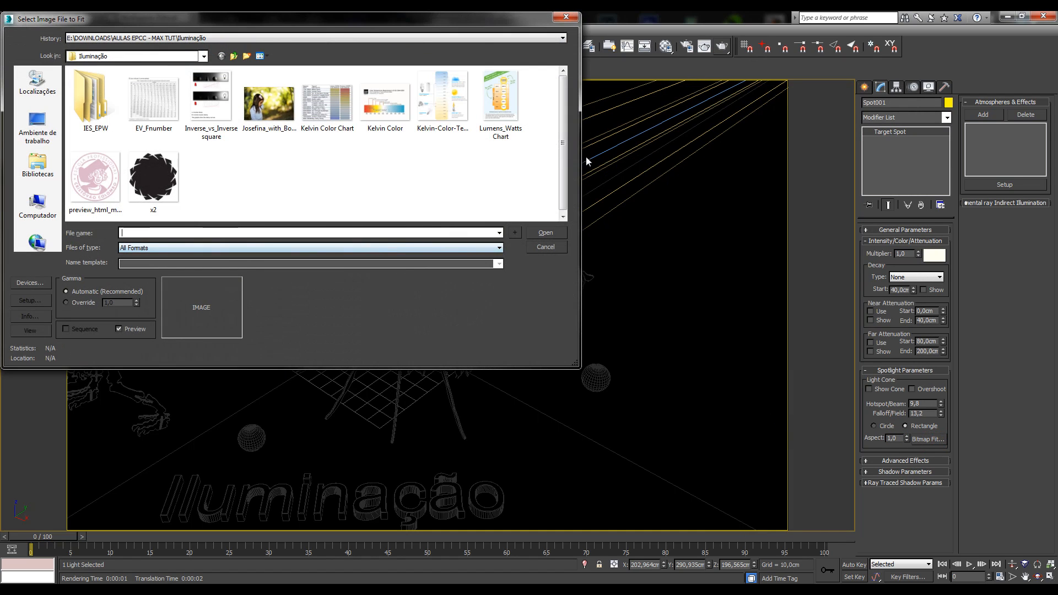
click(566, 16)
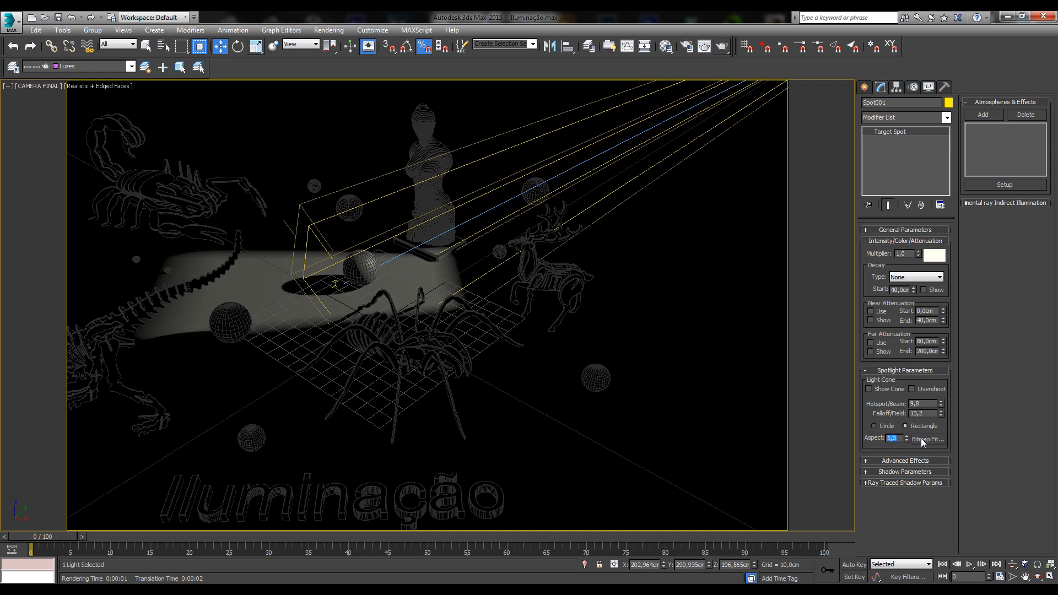
click(923, 440)
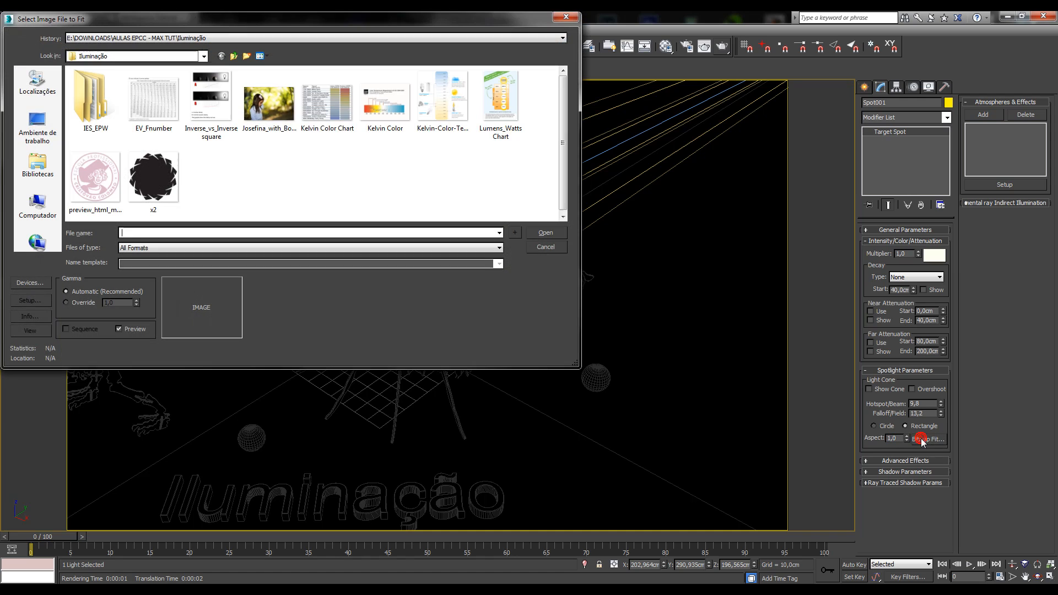
double_click(397, 117)
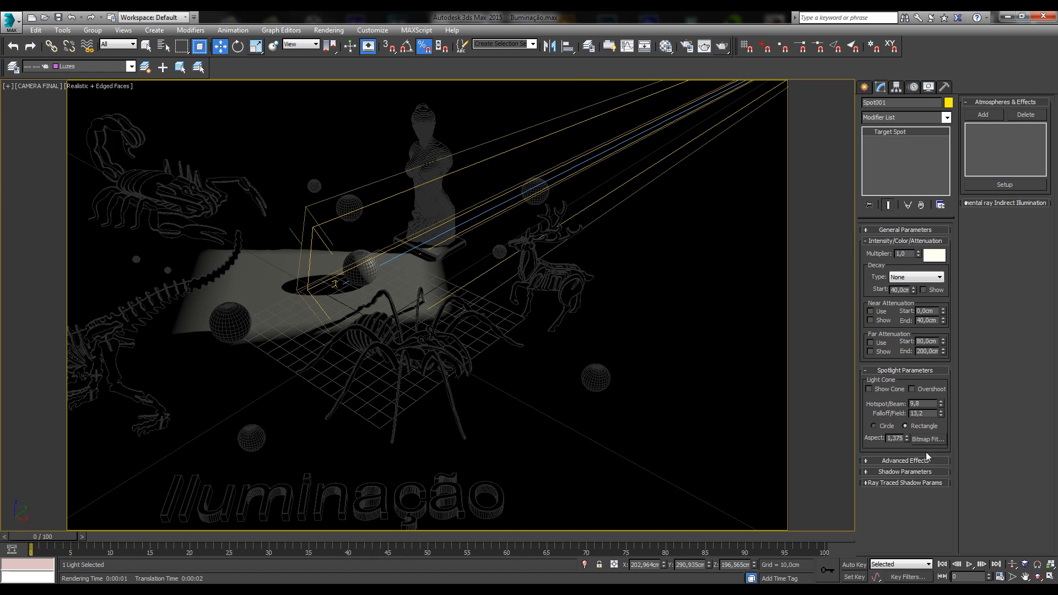
- Reset the rectangular spotlight cone's Aspect to 1
double_click(895, 438)
text(1)
key(Return)
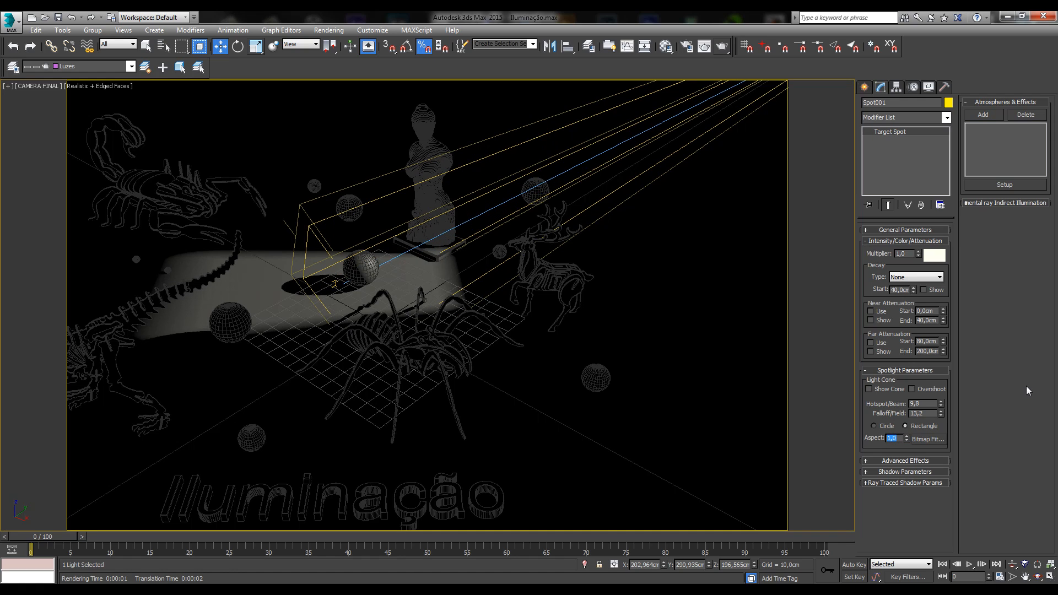
- Return the spotlight's cone shape to Circle and hide the edged faces in the CAMERA FINAL viewport
click(908, 241)
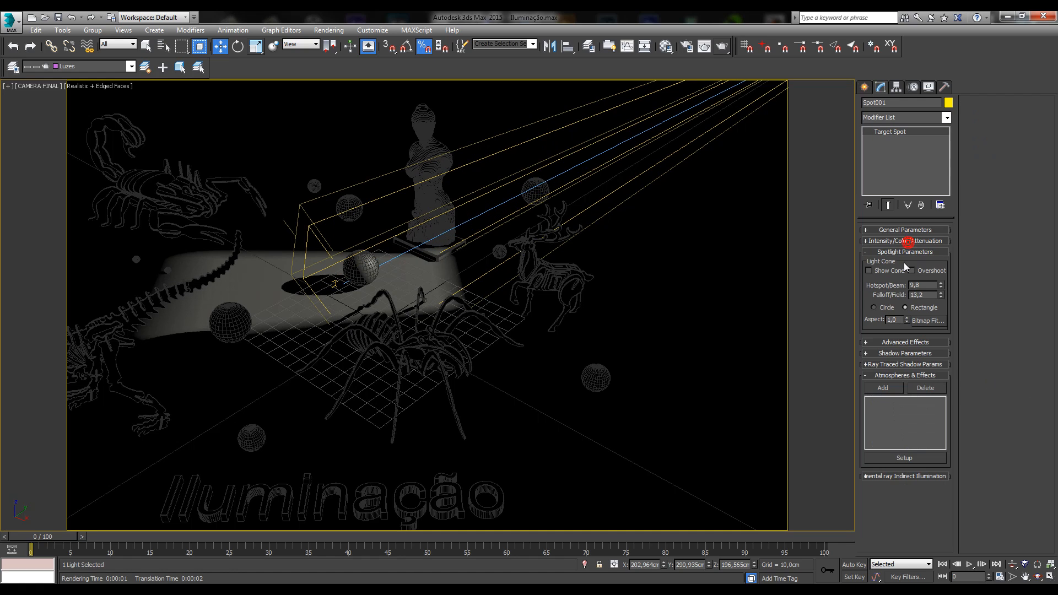
click(906, 251)
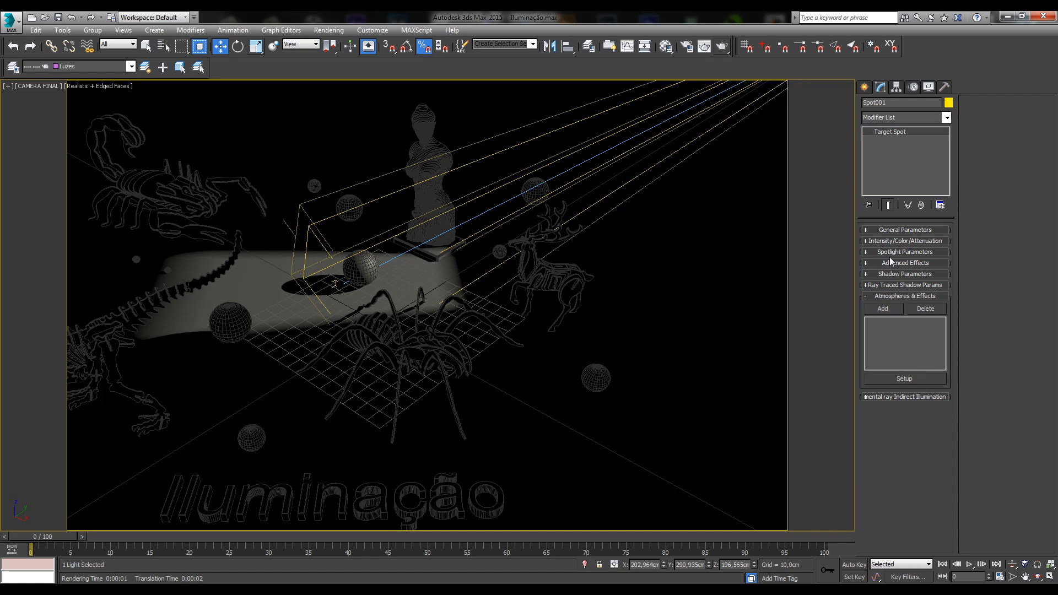
click(894, 252)
click(909, 253)
click(919, 264)
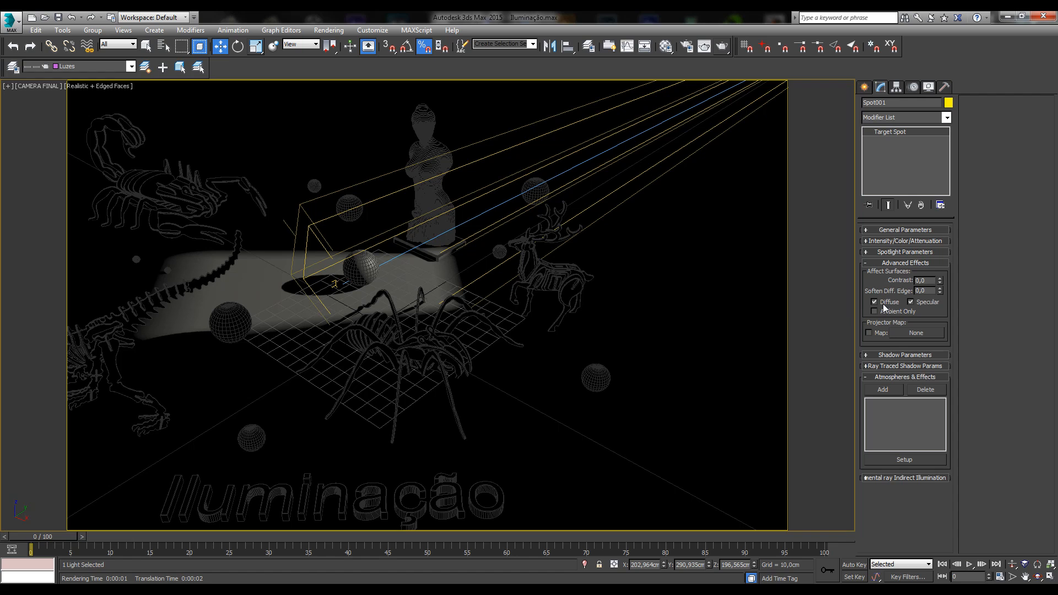
click(892, 254)
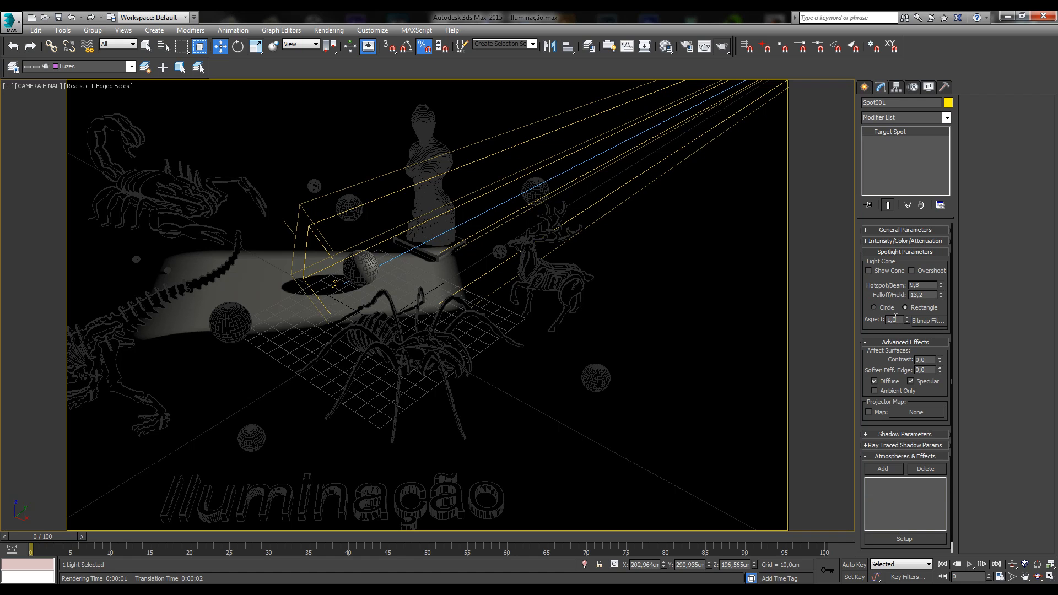
click(894, 308)
click(892, 253)
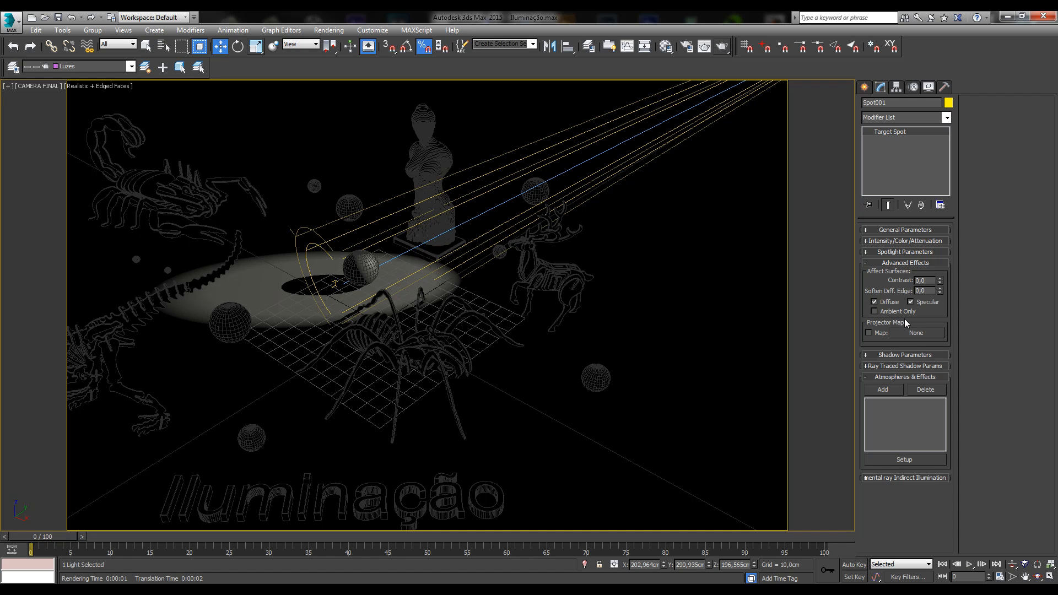
key(F4)
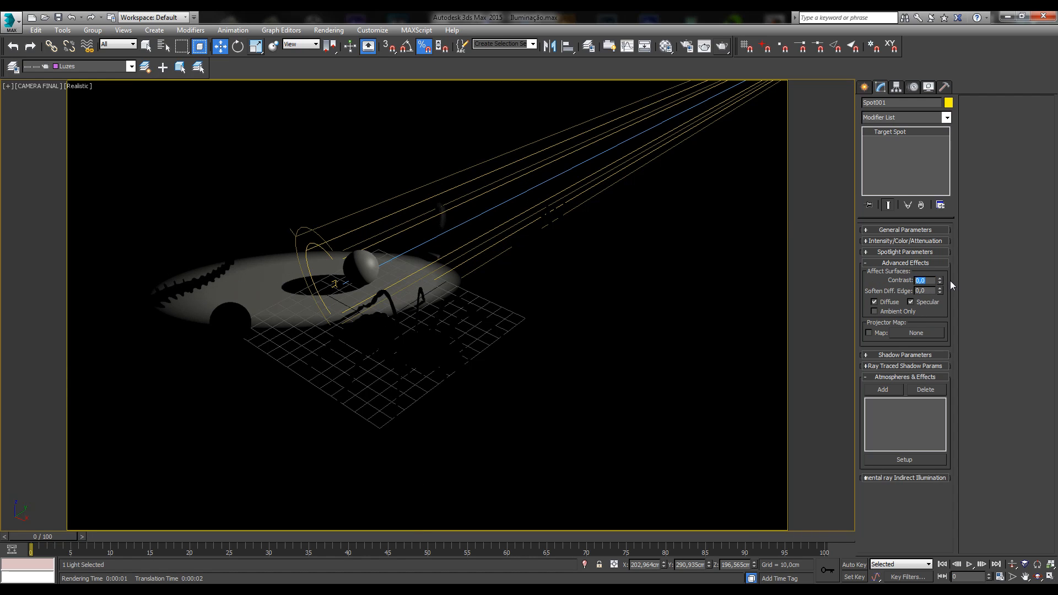
- Raise the spotlight's Contrast and Soften Diff. Edge to 100, render the CAMERA FINAL view, and close the render window
drag(941, 281, 941, 252)
double_click(923, 280)
text(0,0)
key(Return)
drag(941, 281, 935, 195)
drag(941, 294, 934, 185)
click(721, 47)
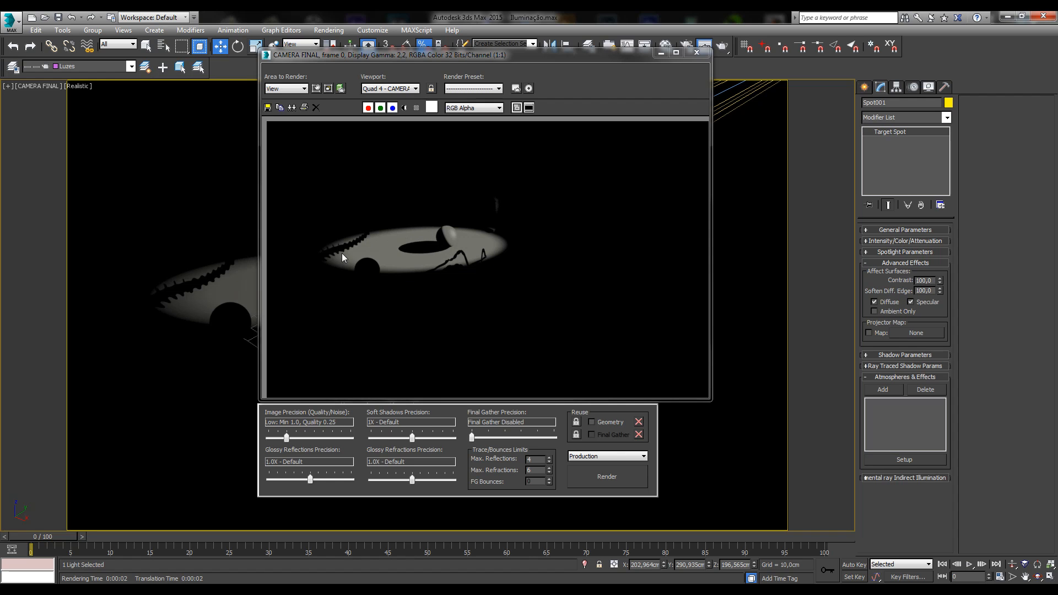
click(696, 53)
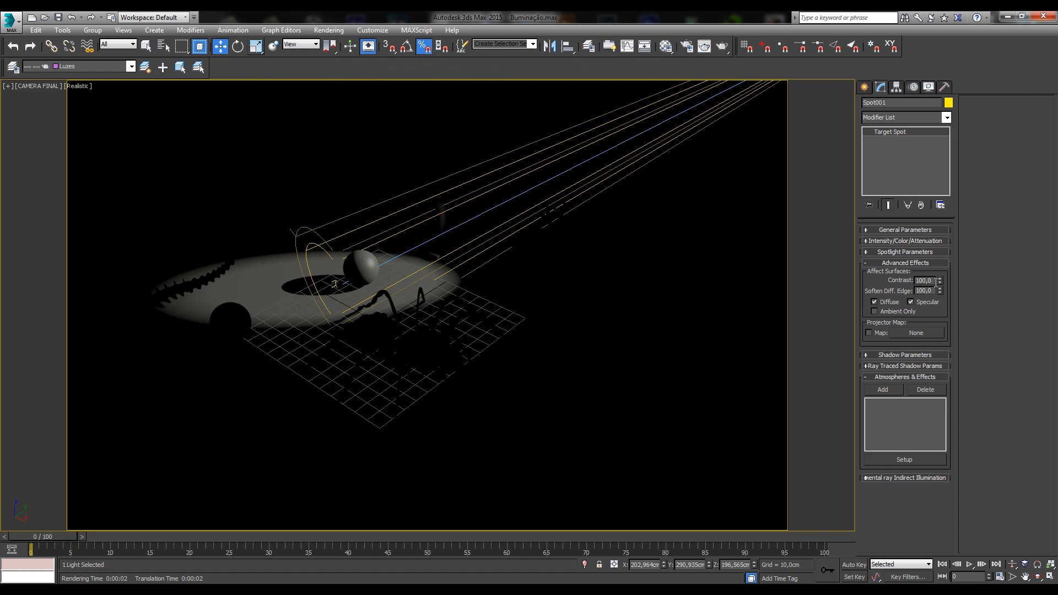
- Set both the spotlight's Contrast and Soften Diff. Edge to 1
double_click(935, 282)
text(1)
double_click(930, 290)
text(1)
- Widen the spotlight's cone to Hotspot/Beam 38.1 and Falloff/Field 56.3
click(880, 253)
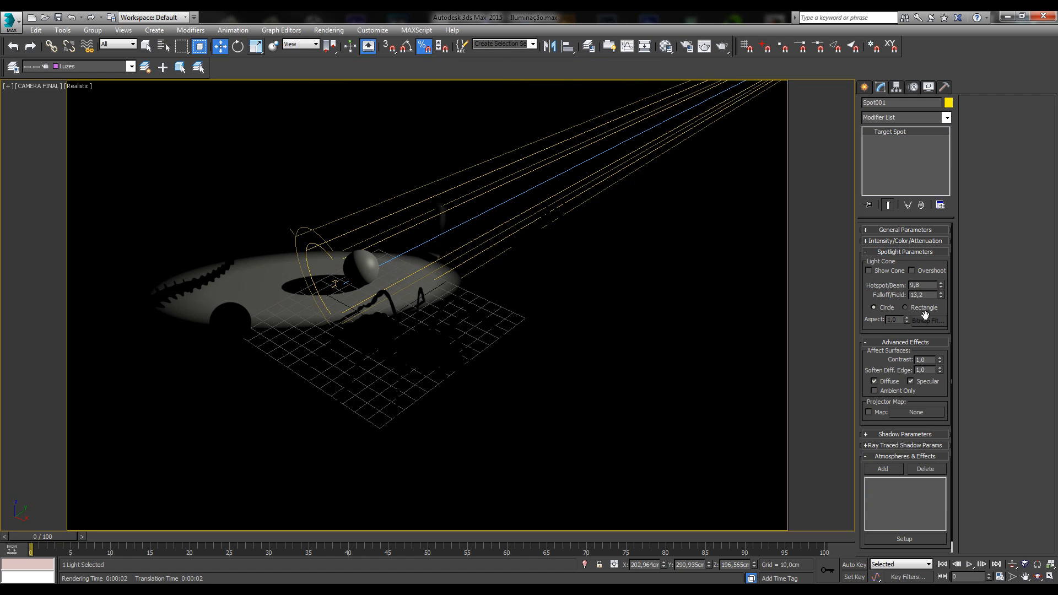
drag(944, 287, 947, 157)
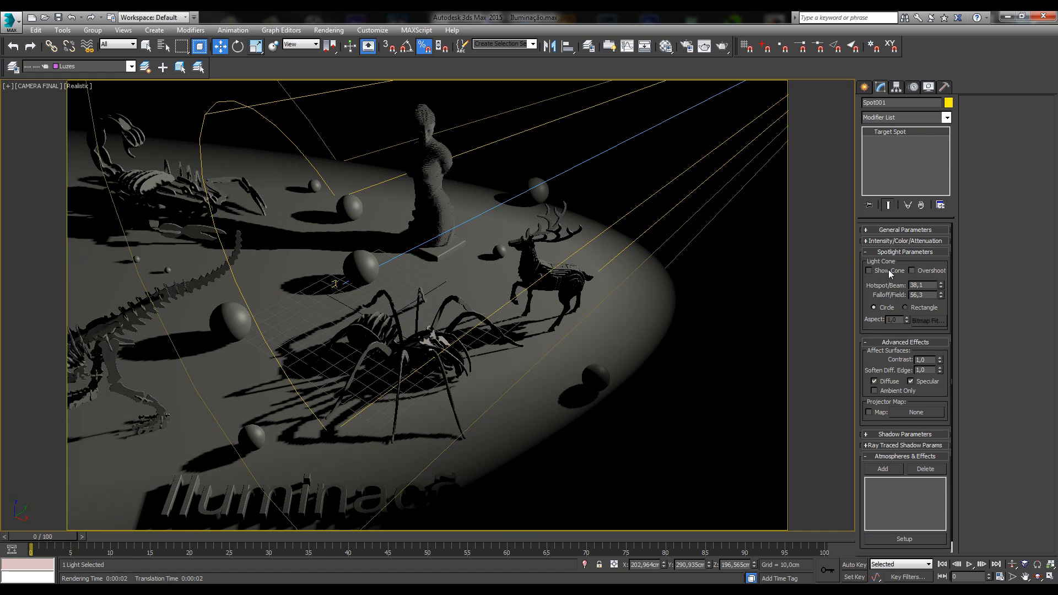
click(894, 253)
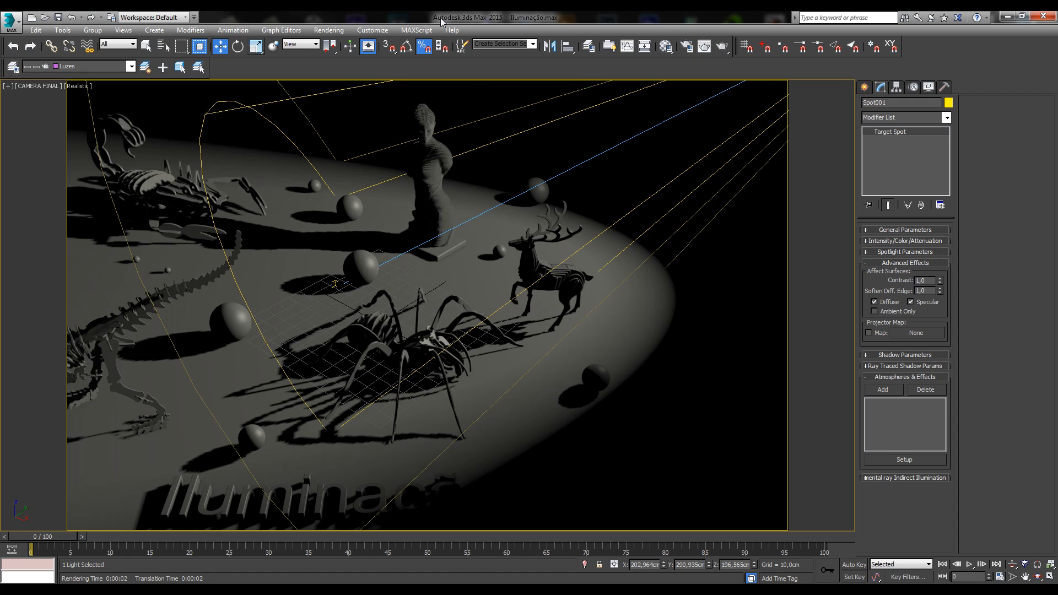
- Open the RAM Player for comparing media and move its window aside
click(327, 31)
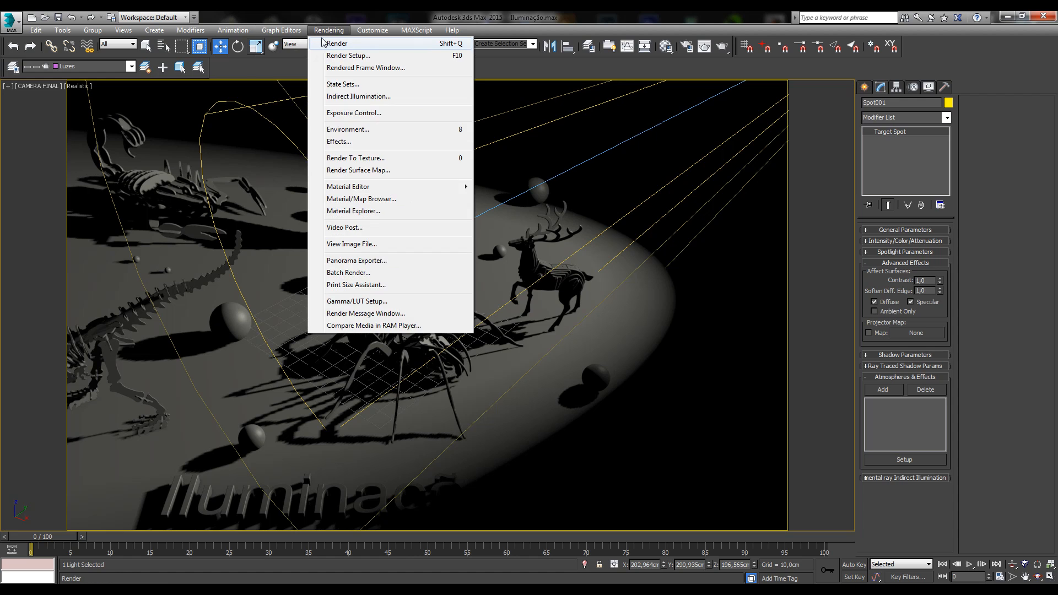
click(338, 326)
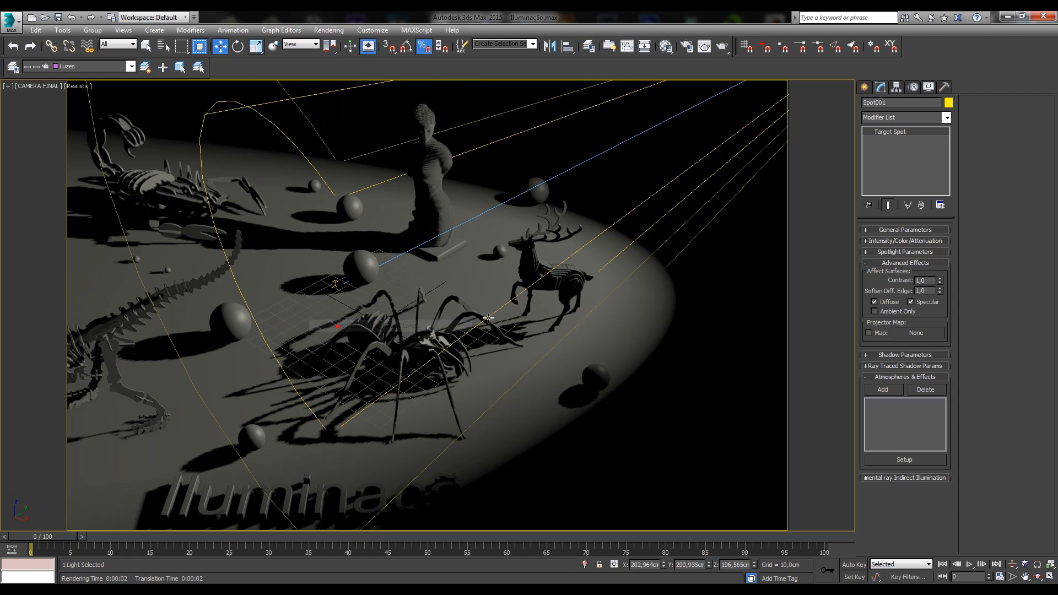
drag(676, 211, 193, 234)
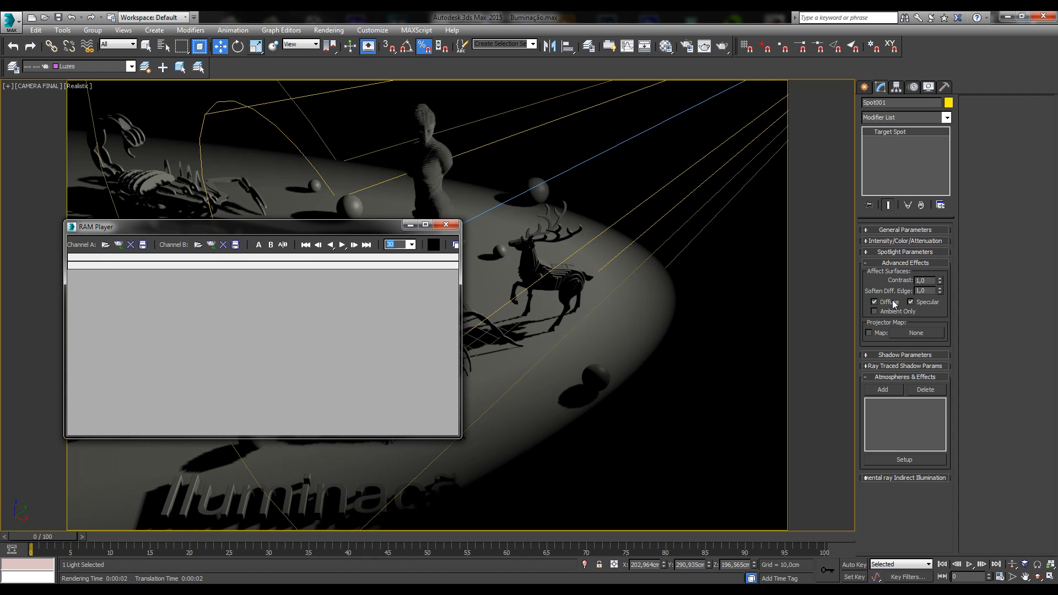
- Render the CAMERA FINAL view and load the rendered frame into the RAM Player's Channel A at 800 × 500
click(723, 48)
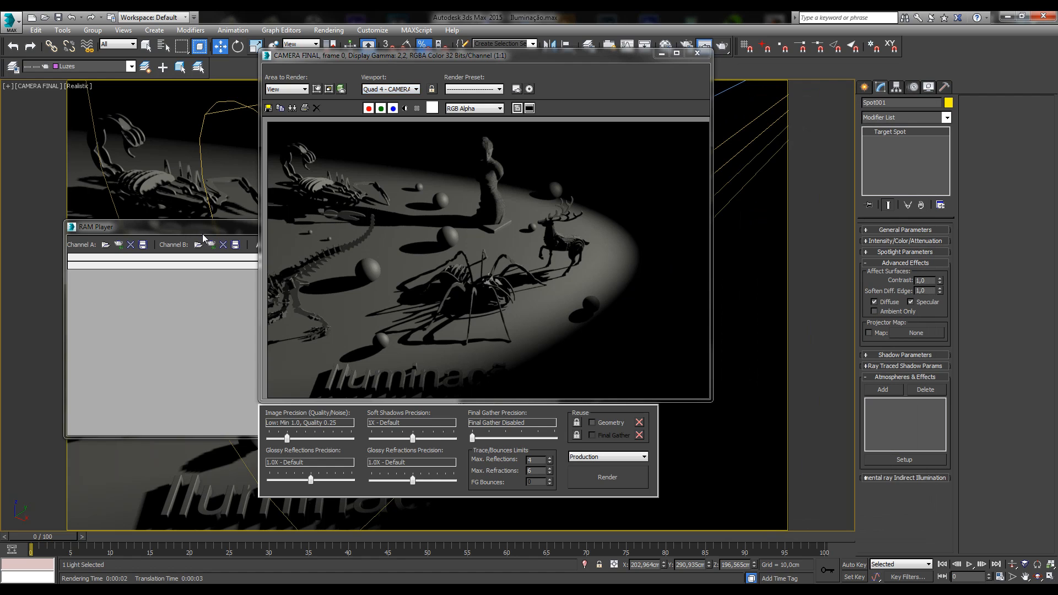
drag(203, 233, 252, 214)
click(166, 224)
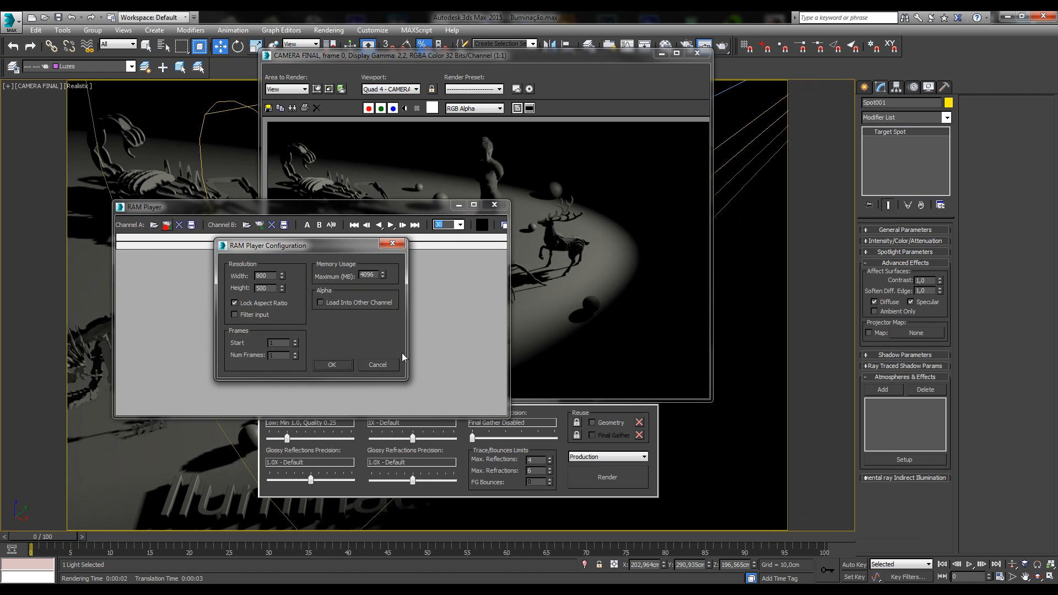
click(331, 364)
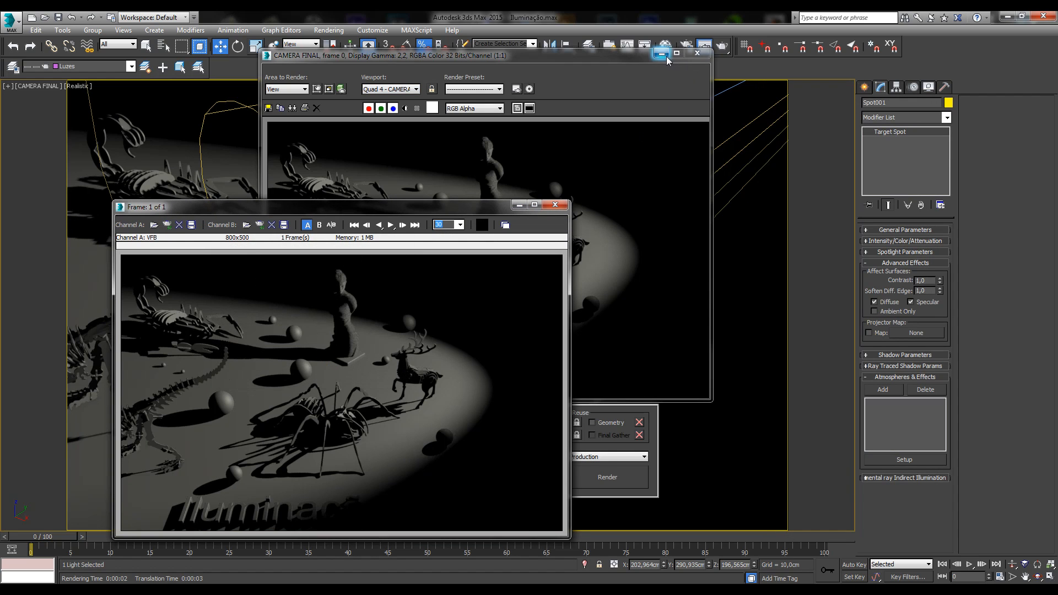
drag(378, 210, 311, 141)
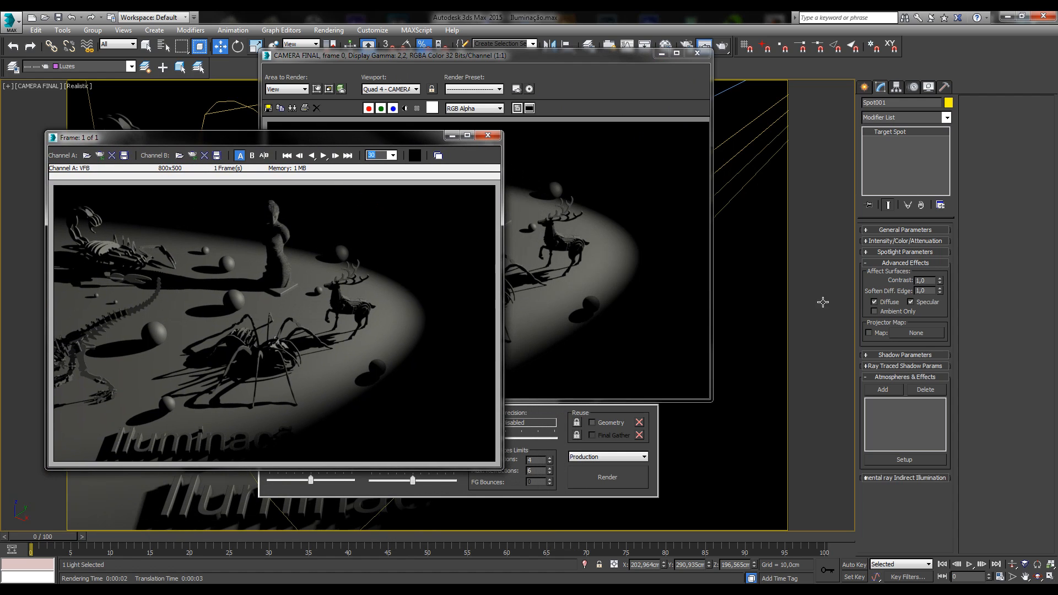
- Minimize the render and RAM Player windows, and turn off the spotlight's Specular effect on surfaces
click(930, 302)
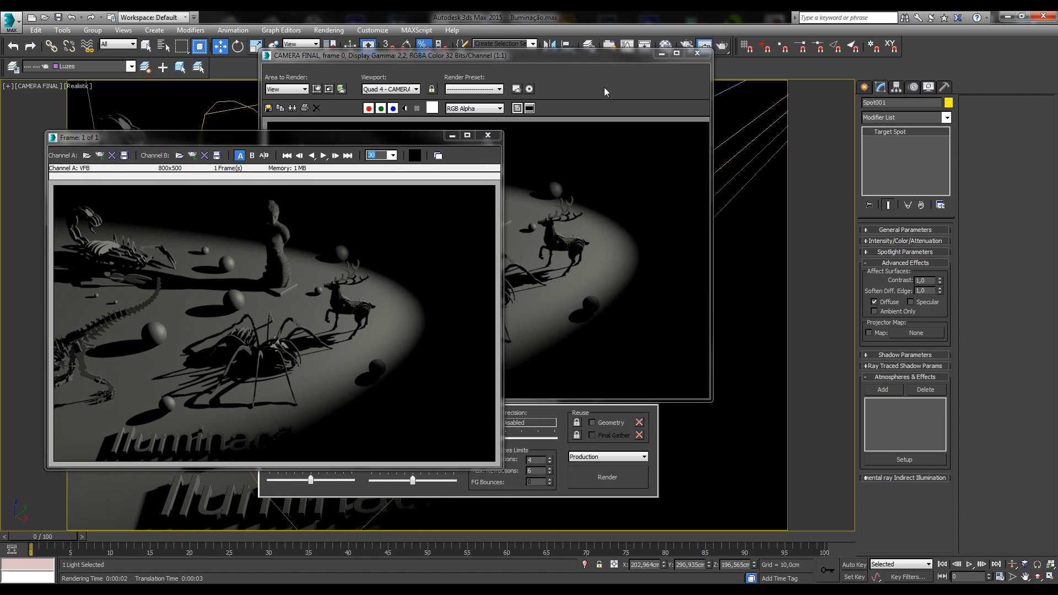
click(661, 53)
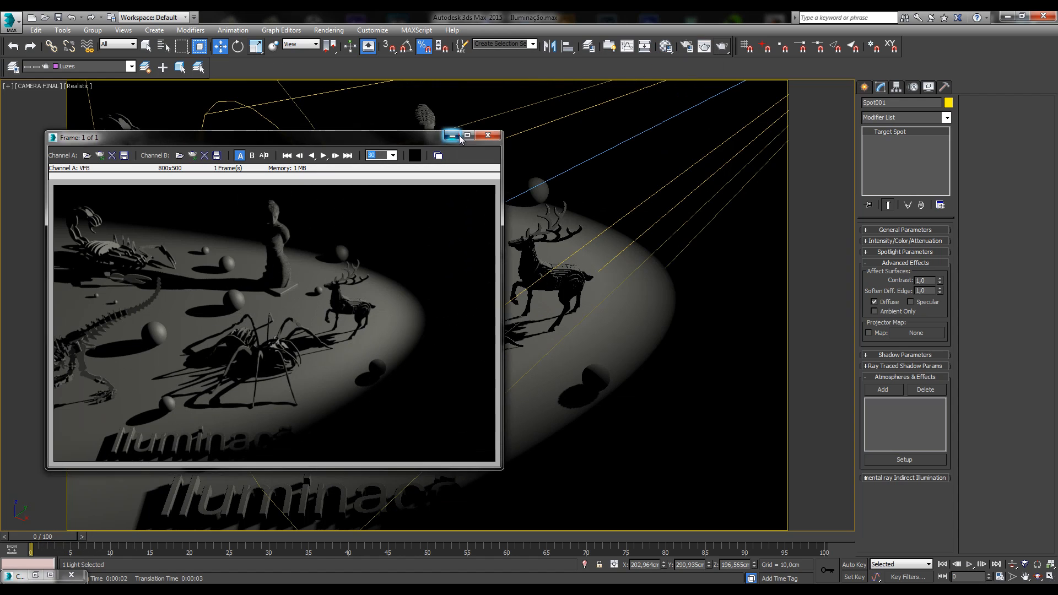
click(459, 137)
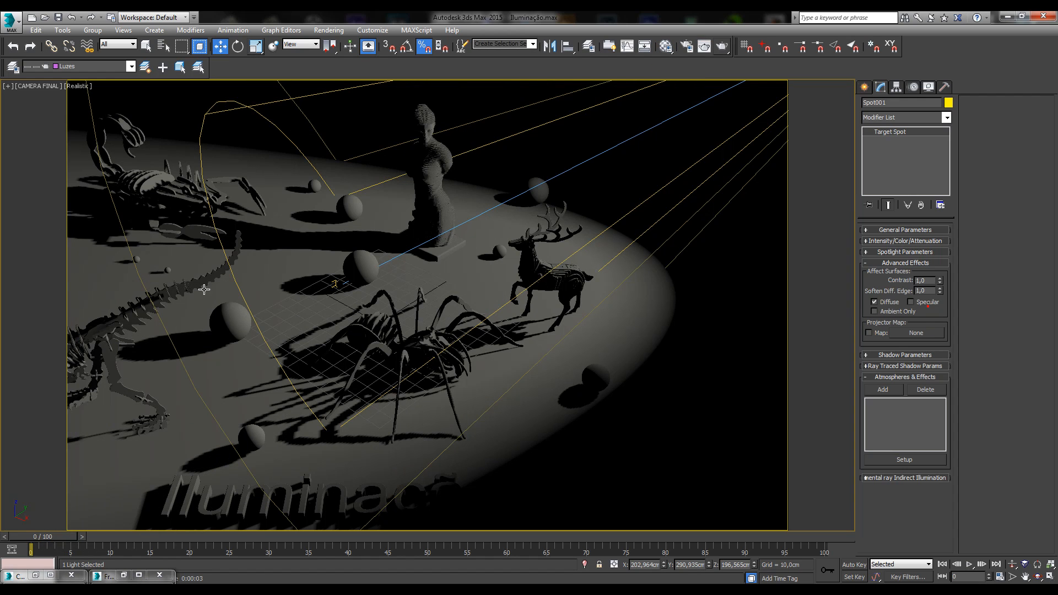
click(910, 302)
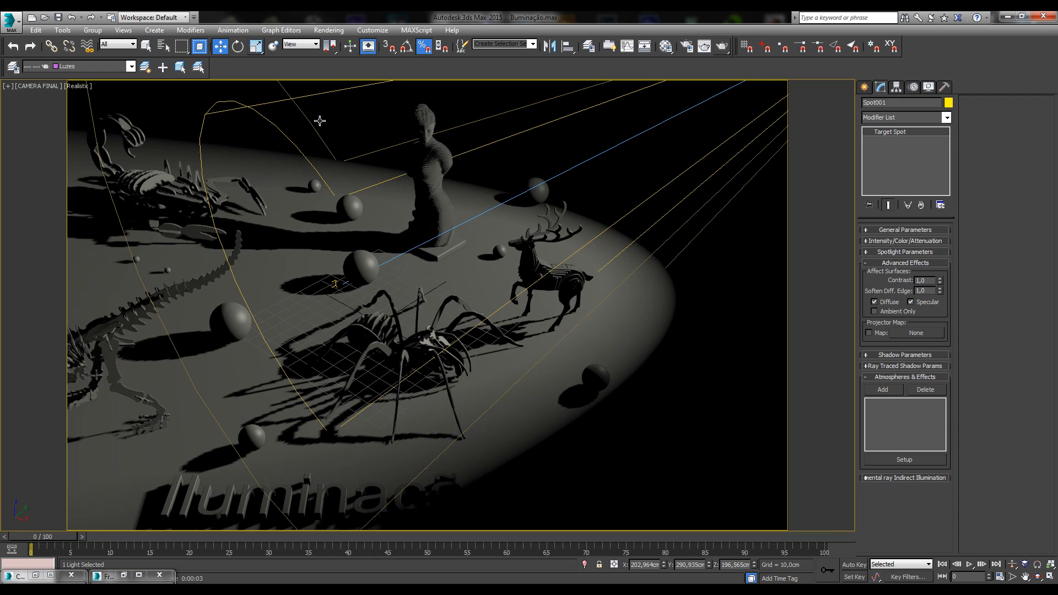
- Turn off the spotlight's Specular effect, render the CAMERA FINAL view again and load the frame into the RAM Player's Channel B at 800 × 500
click(925, 304)
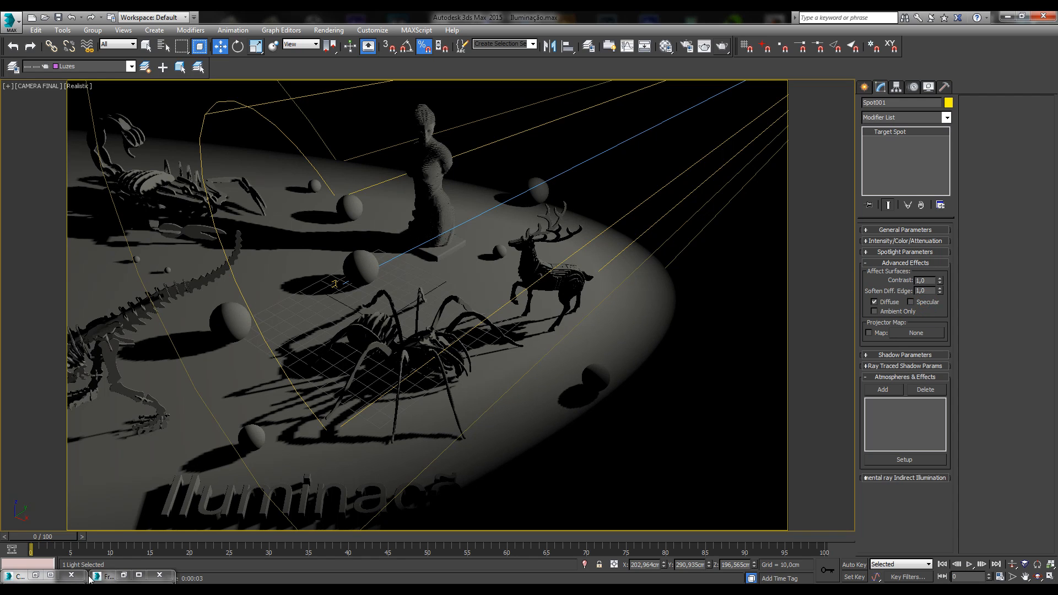
click(34, 575)
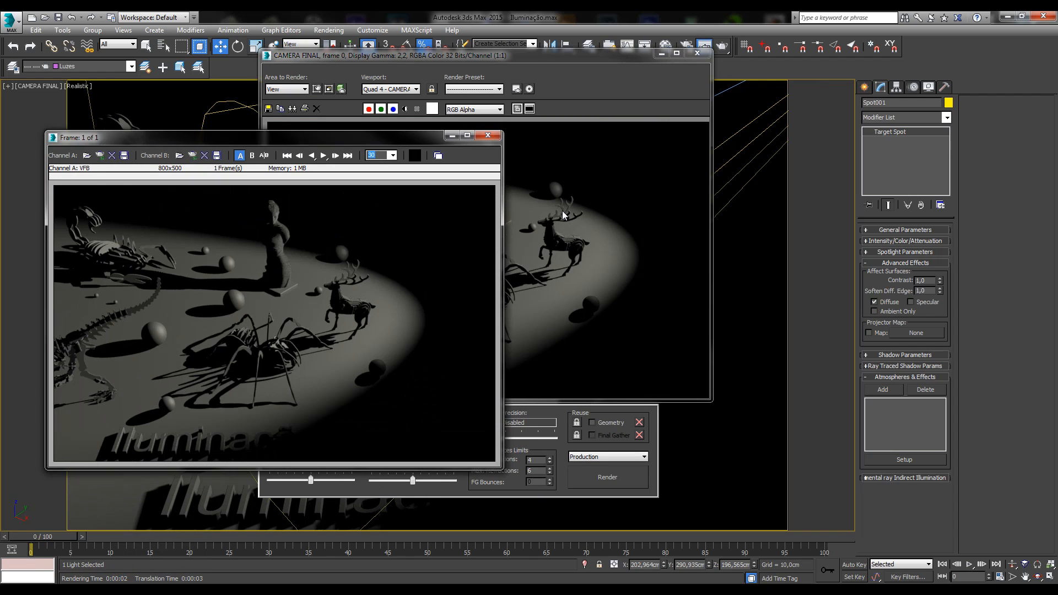
click(372, 138)
click(598, 481)
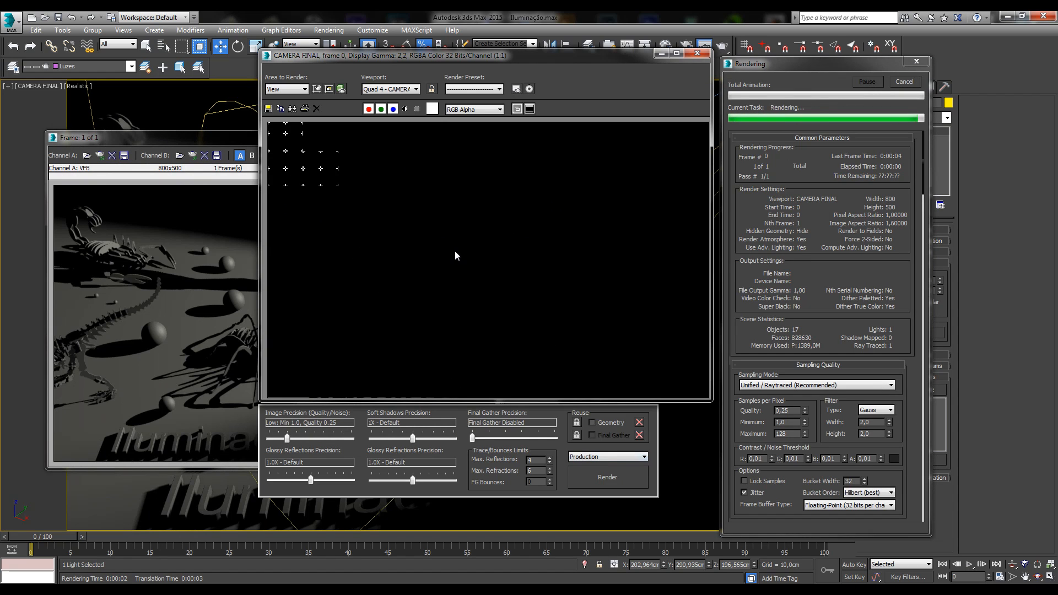
click(197, 228)
click(196, 157)
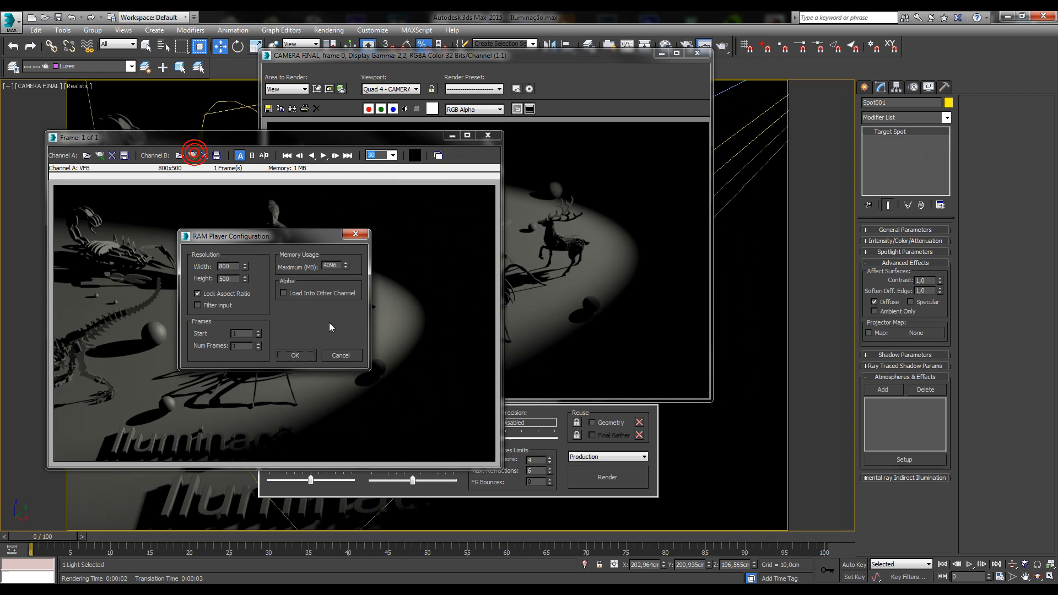
click(297, 354)
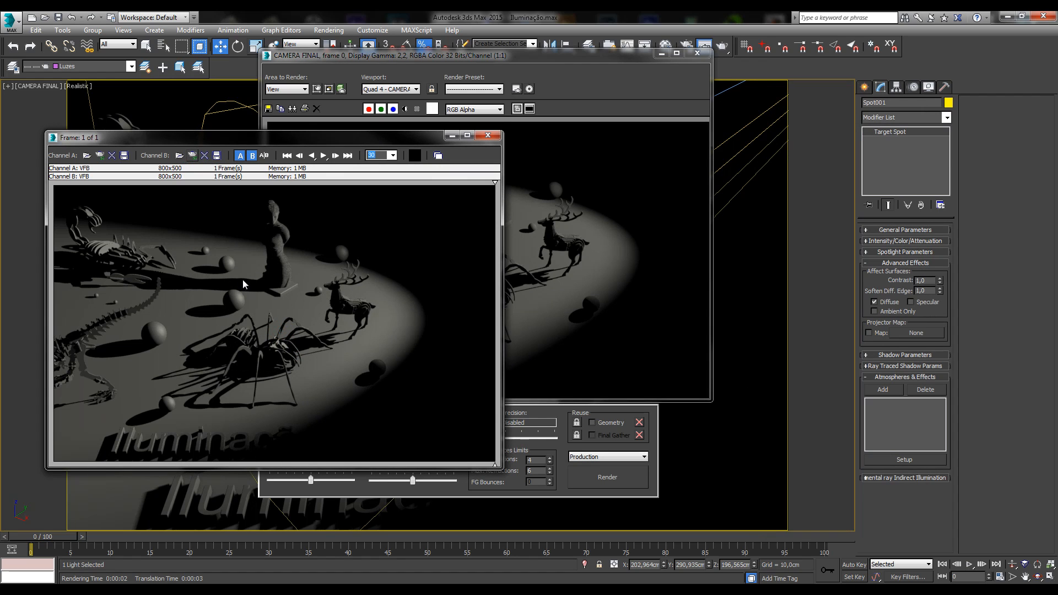
- Compare Channels A and B by sweeping the split divider across the frame, and close the RAM Player
mouse_move(435, 356)
mouse_down()
mouse_move(93, 347)
mouse_move(302, 356)
mouse_move(44, 332)
mouse_up()
click(41, 332)
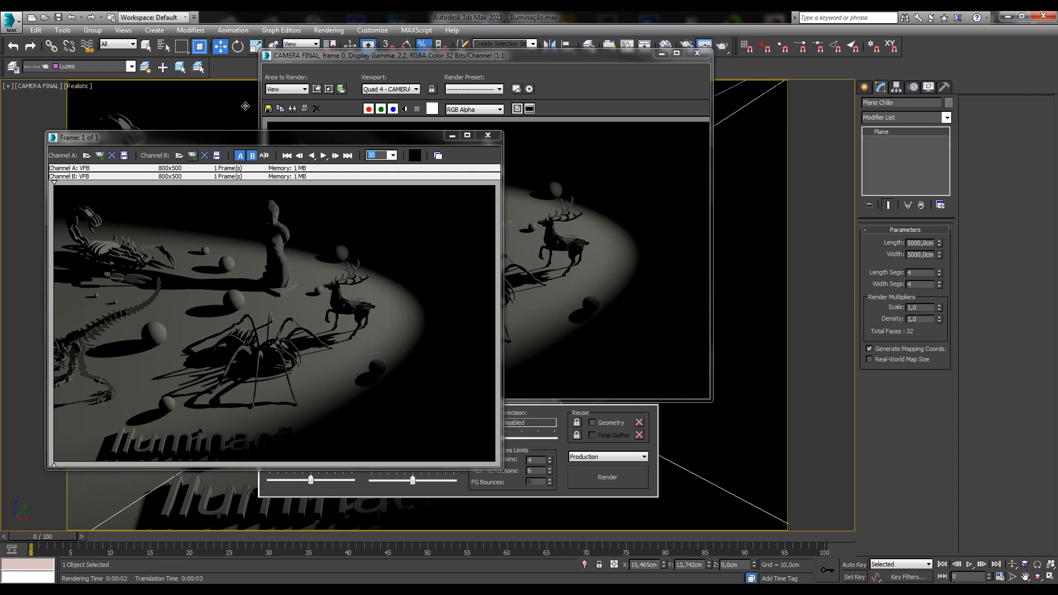
mouse_move(196, 355)
mouse_down()
mouse_move(339, 361)
mouse_move(162, 357)
mouse_move(257, 358)
mouse_move(240, 321)
mouse_move(251, 322)
mouse_move(69, 312)
mouse_move(280, 321)
mouse_move(467, 309)
mouse_up()
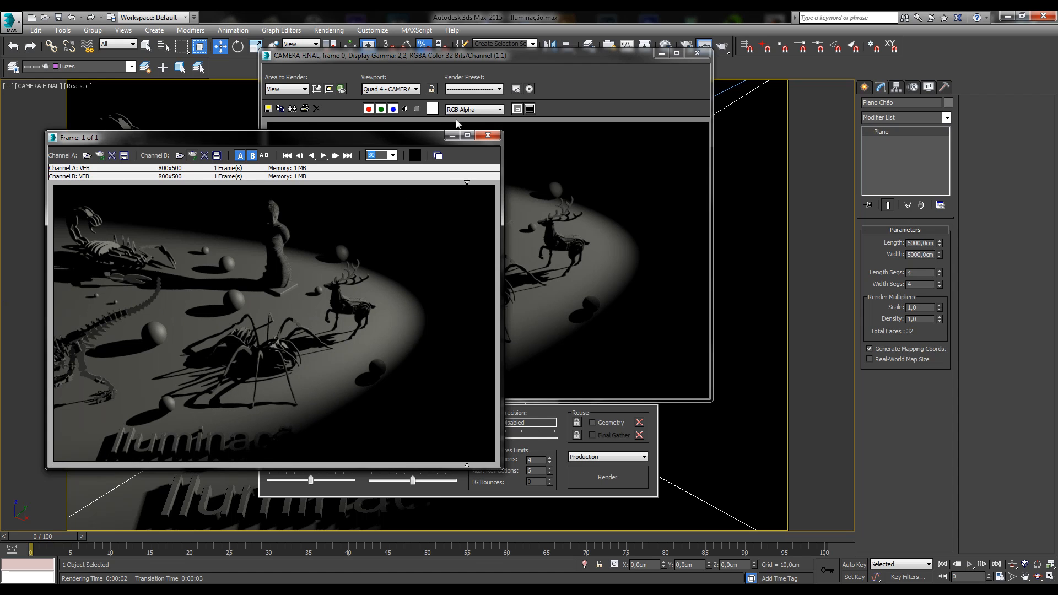
click(488, 135)
click(243, 327)
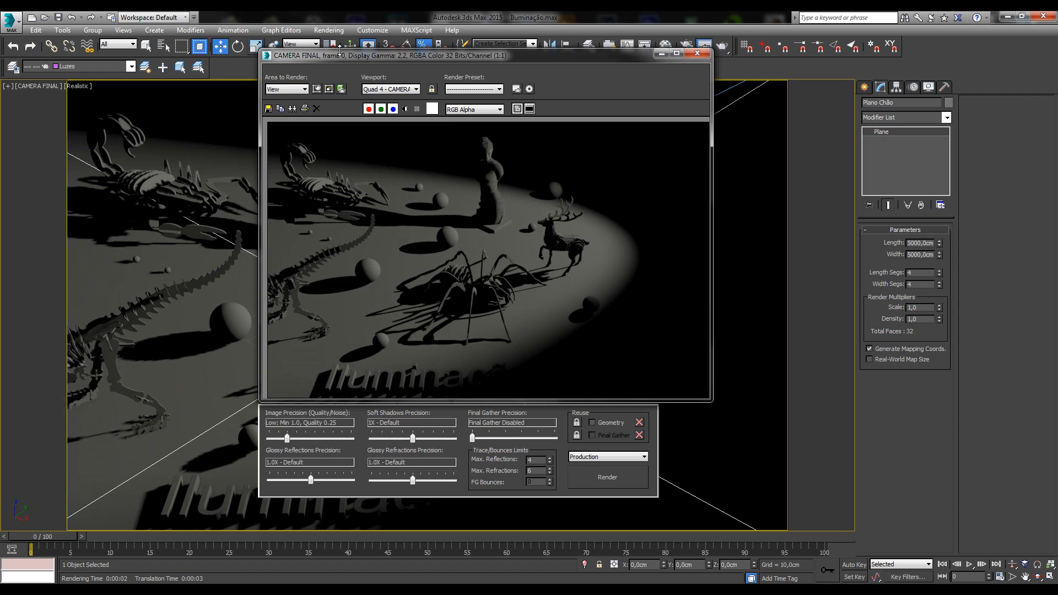
- Move the render window aside, restore the four-viewport layout and reselect the spotlight in the Front view
drag(338, 57, 263, 64)
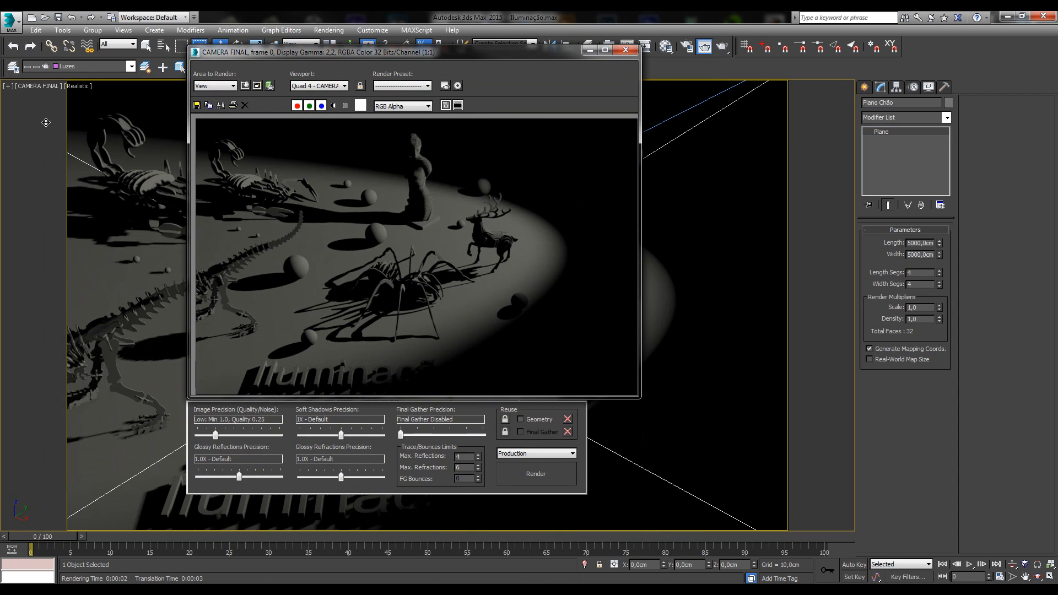
click(1050, 576)
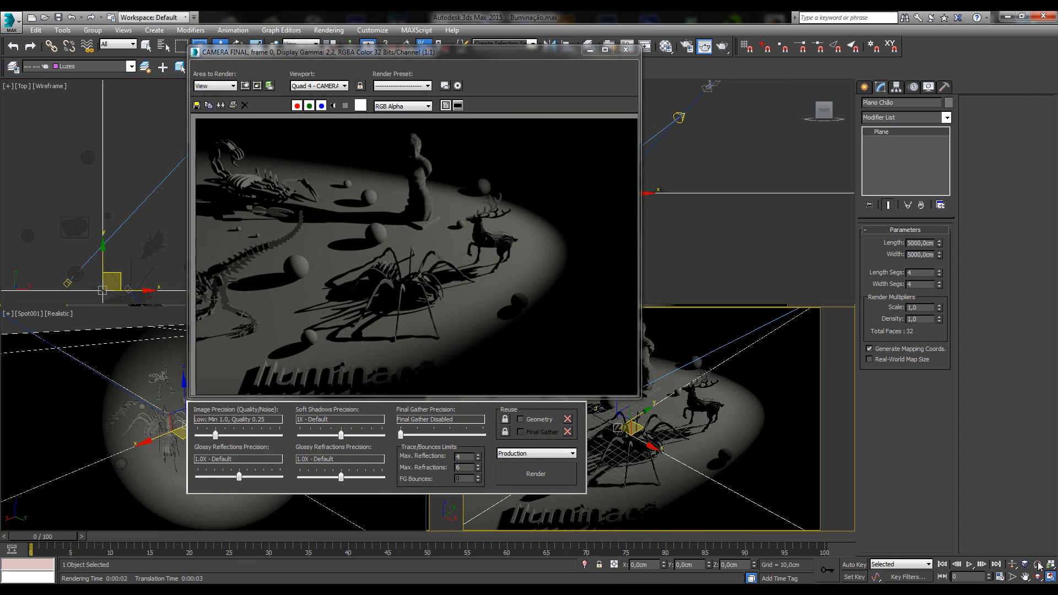
click(683, 127)
click(683, 127)
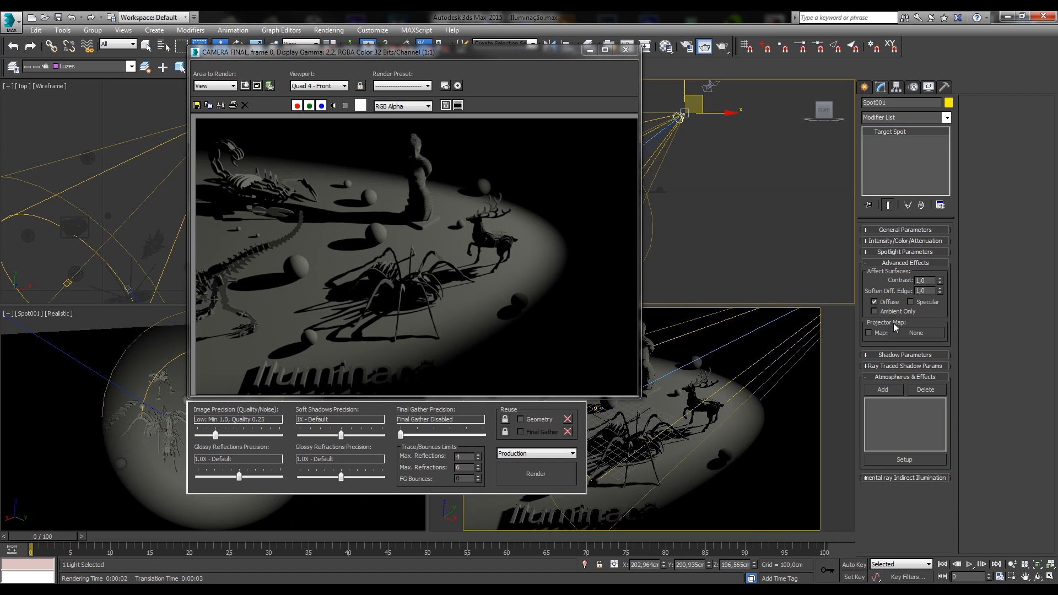
- Limit the spotlight to affecting Specular only, with Diffuse off, and render the CAMERA FINAL view
click(886, 303)
click(915, 303)
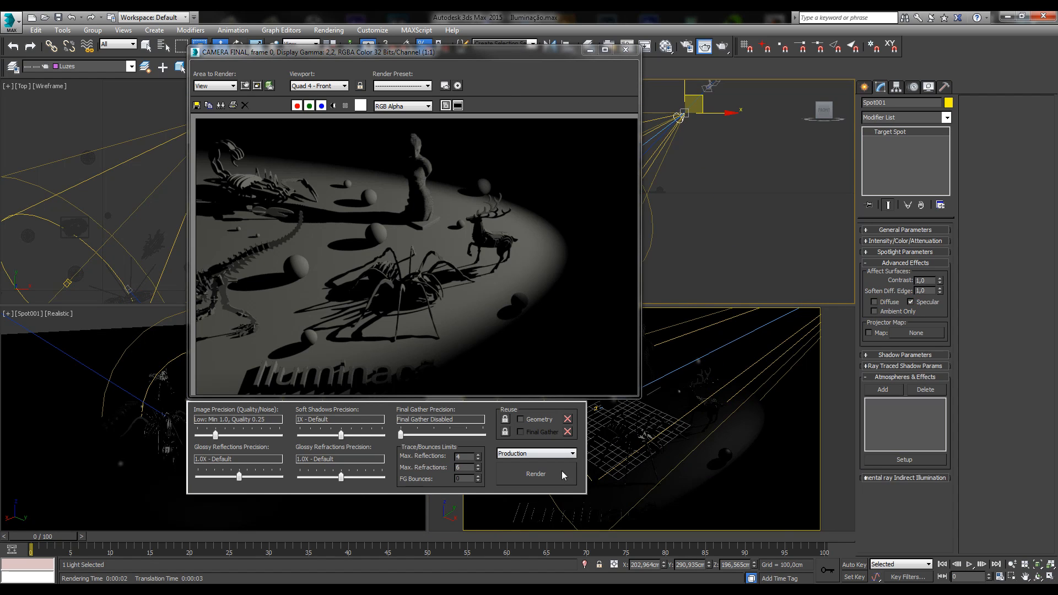
click(529, 474)
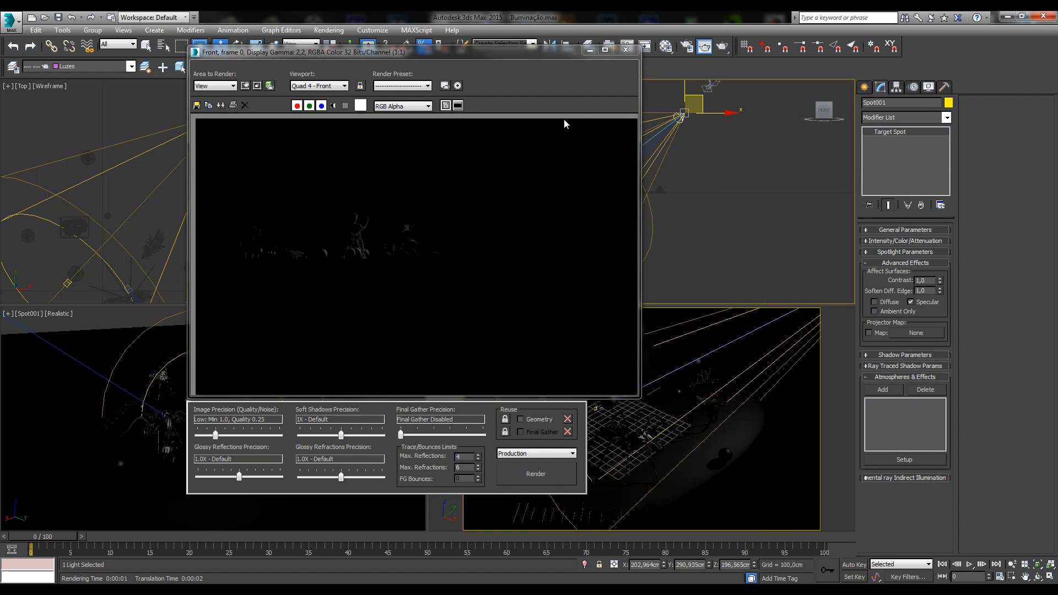
click(625, 49)
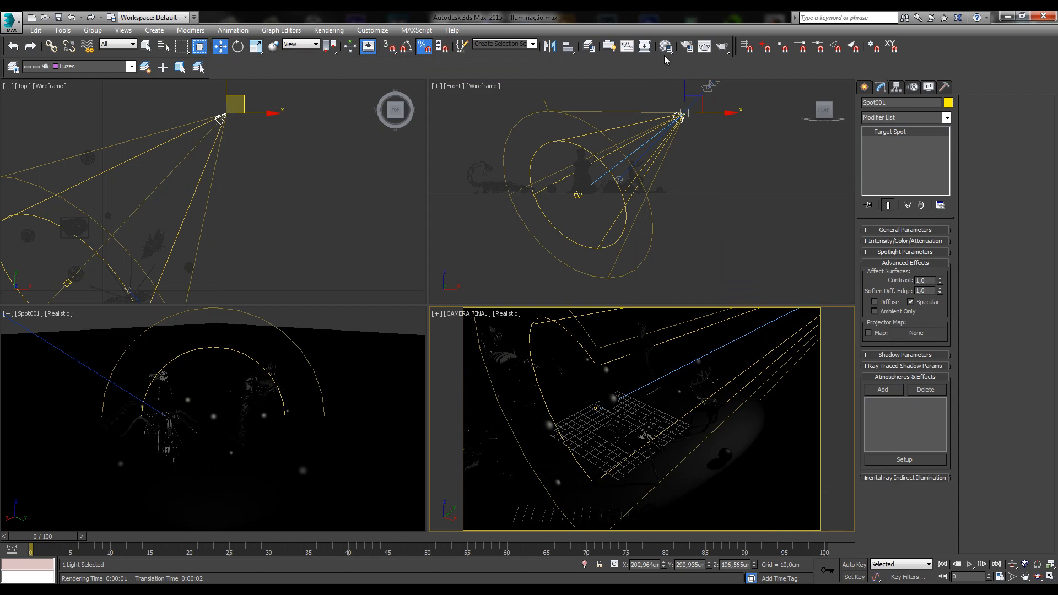
click(704, 46)
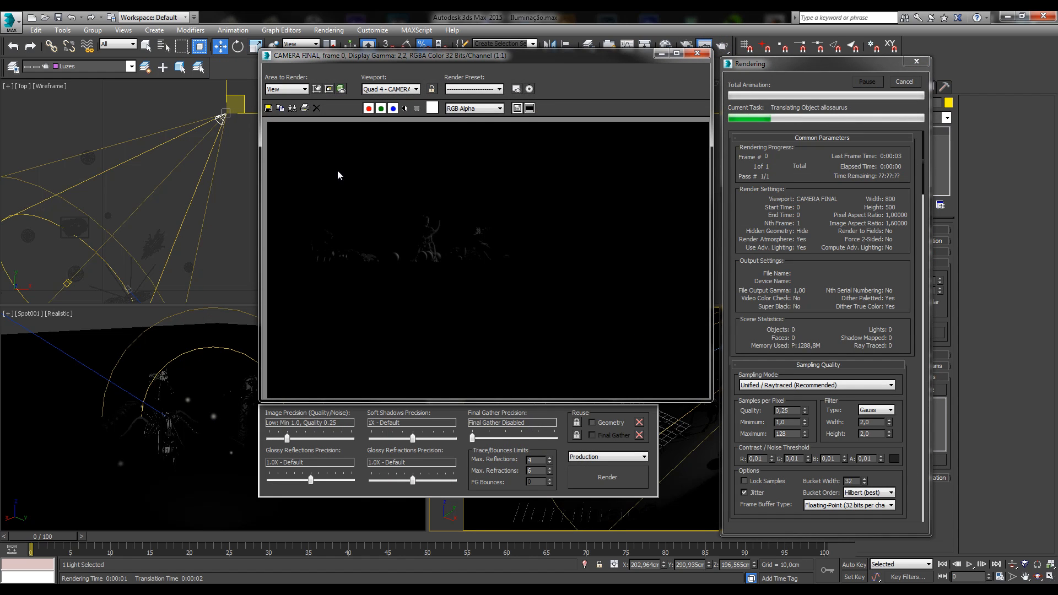
drag(507, 57, 445, 54)
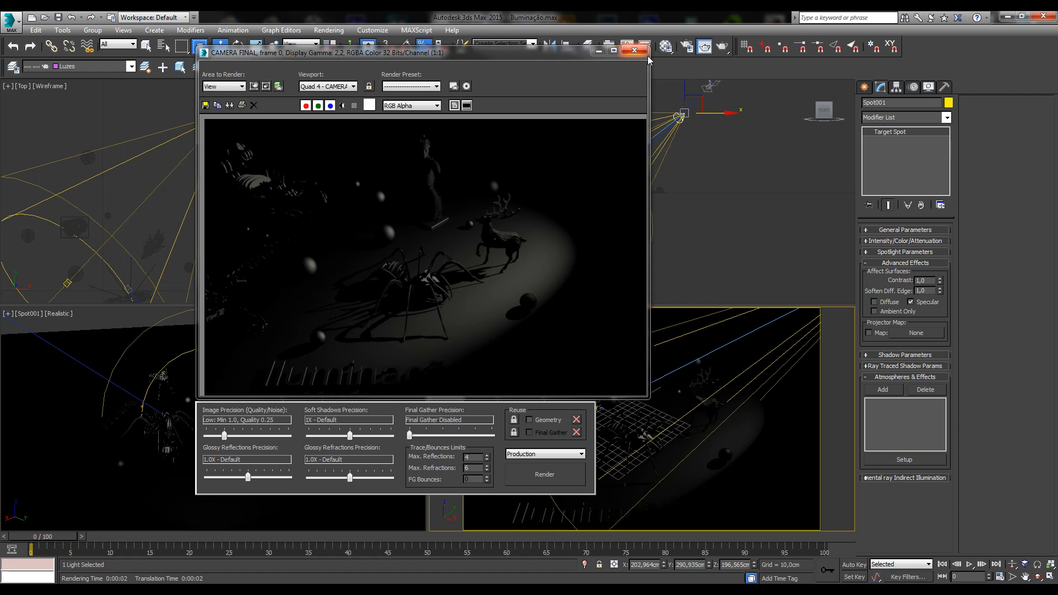
- Try the spotlight with Ambient Only in a CAMERA FINAL render, and restore both its Diffuse and Specular effects
click(910, 302)
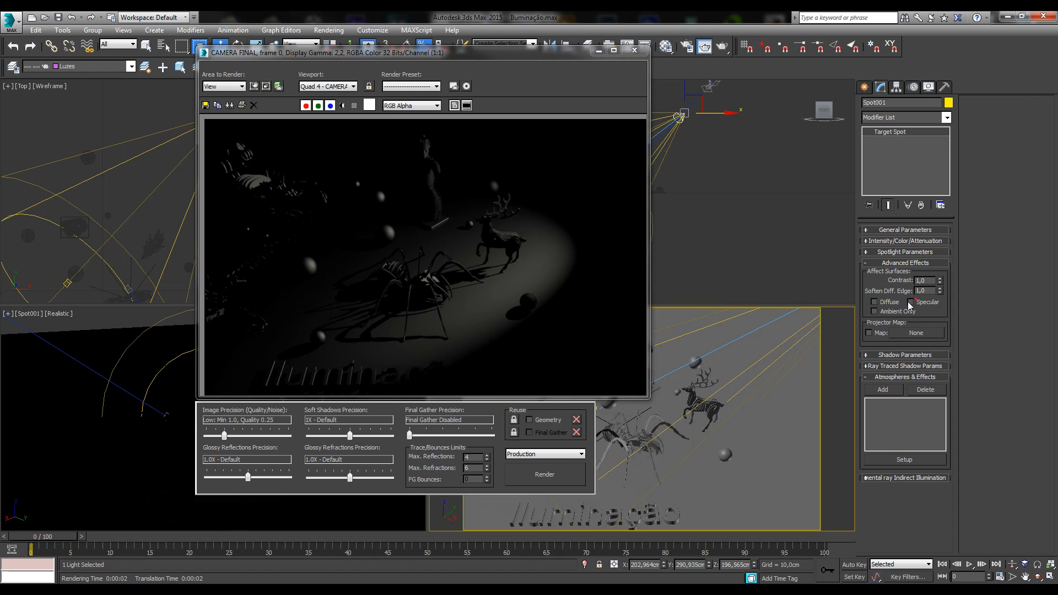
click(898, 312)
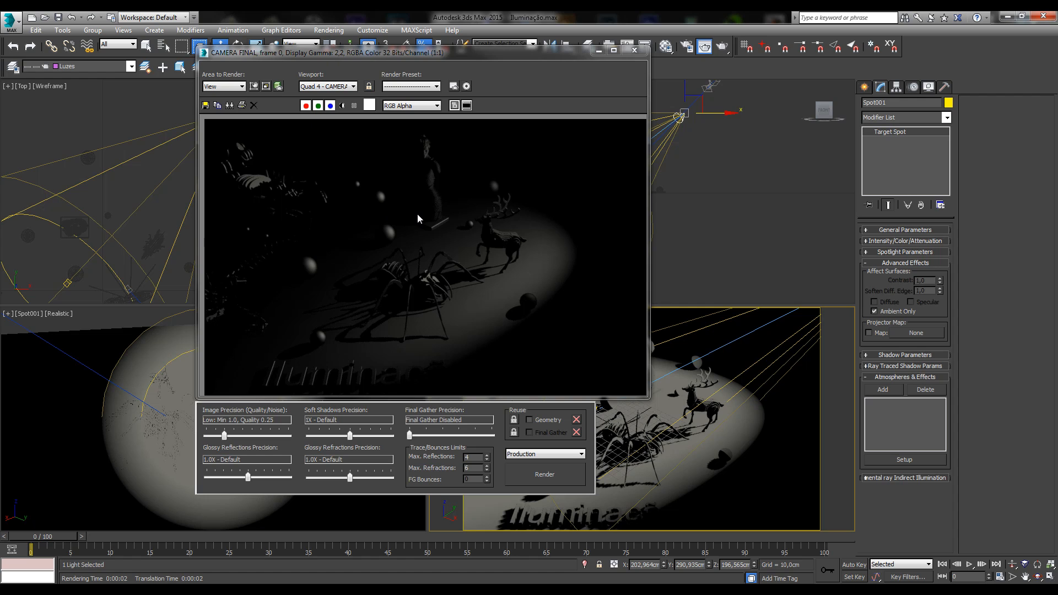
click(559, 484)
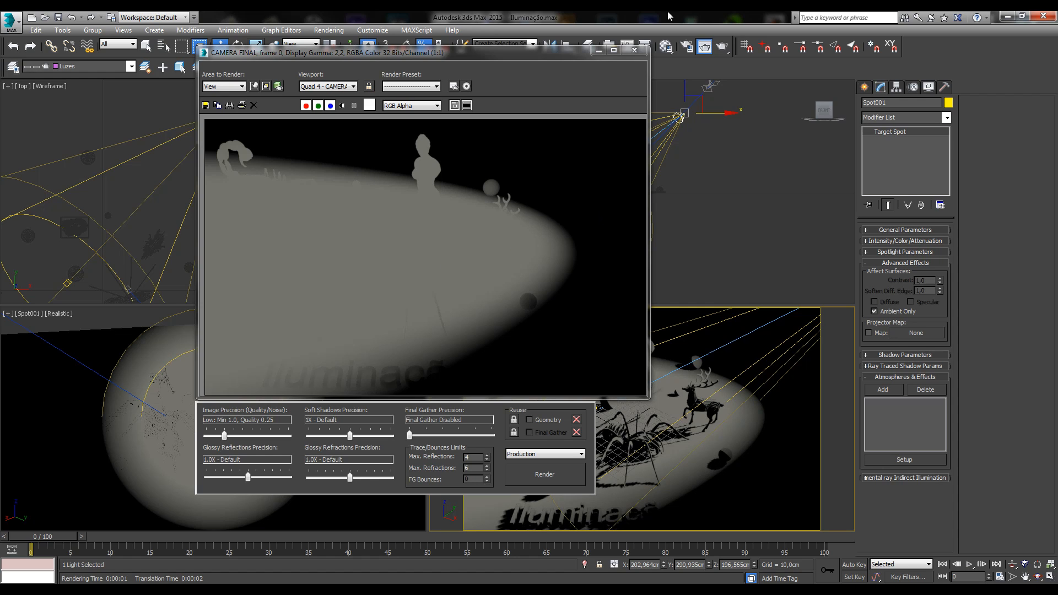
click(634, 51)
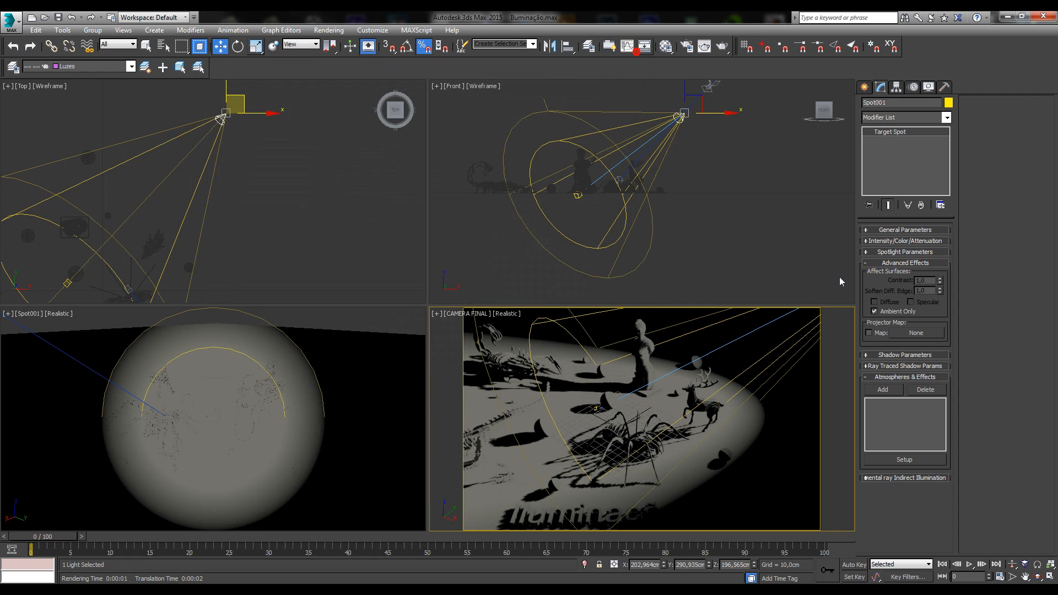
click(874, 311)
click(910, 302)
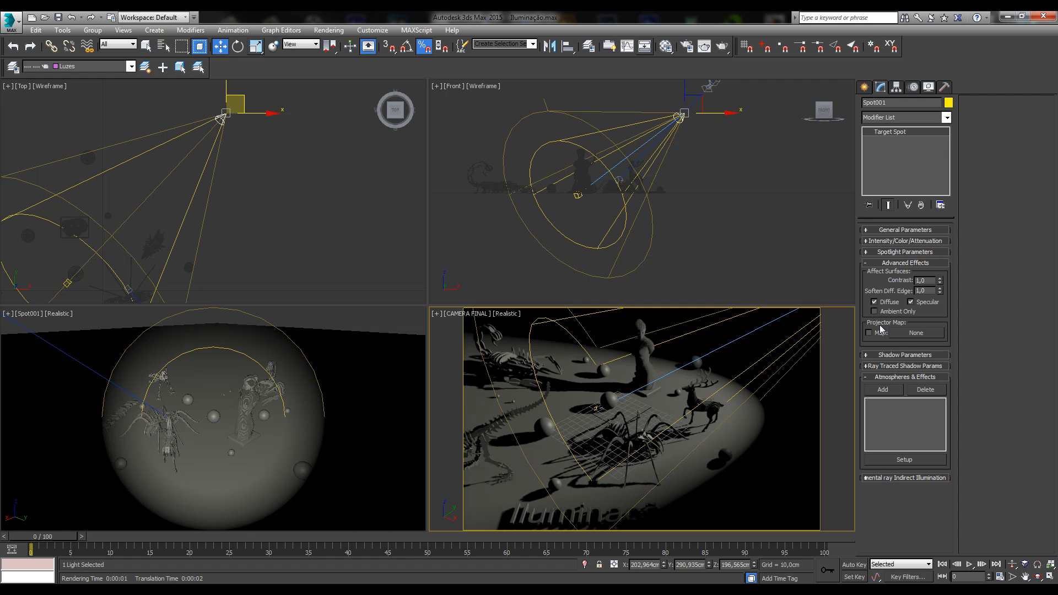
- Assign the bitmap Josefina_with_Bokeh.jpg from the Iluminação folder as the spotlight's projector map and render the CAMERA FINAL view
click(930, 335)
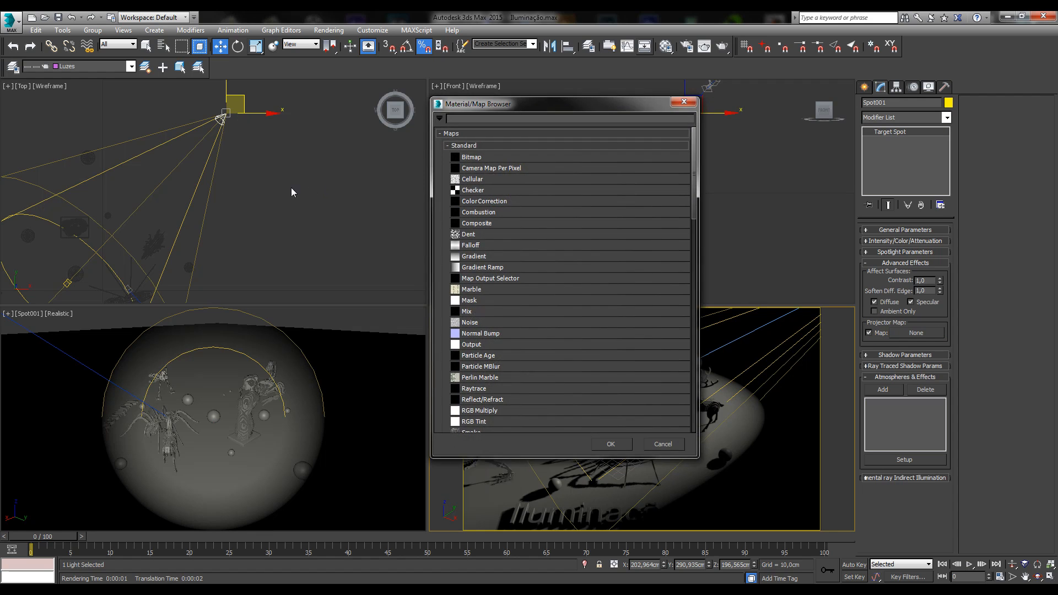
click(466, 160)
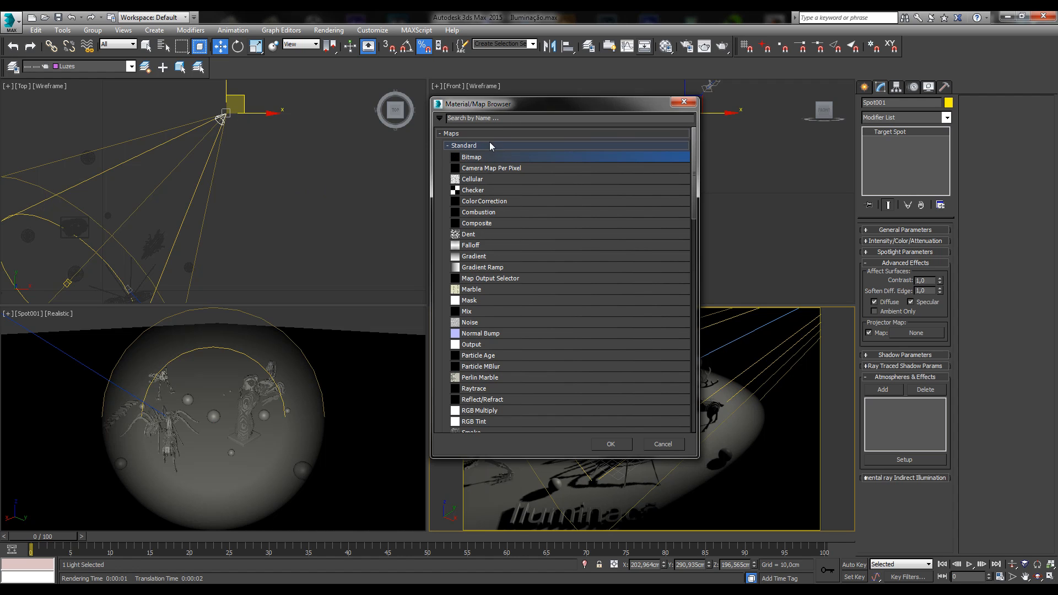
double_click(465, 159)
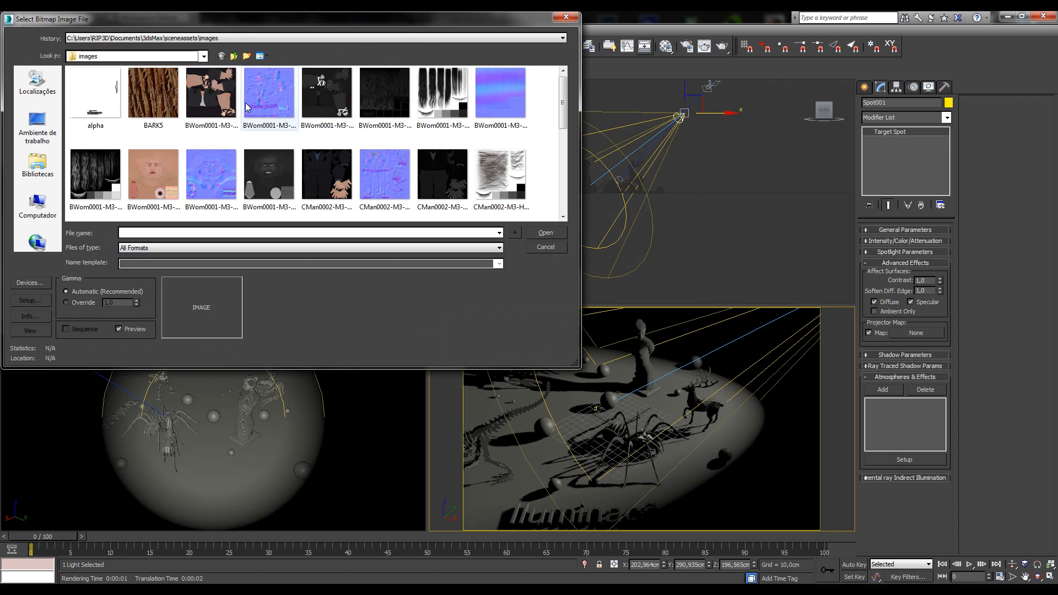
click(189, 37)
click(165, 55)
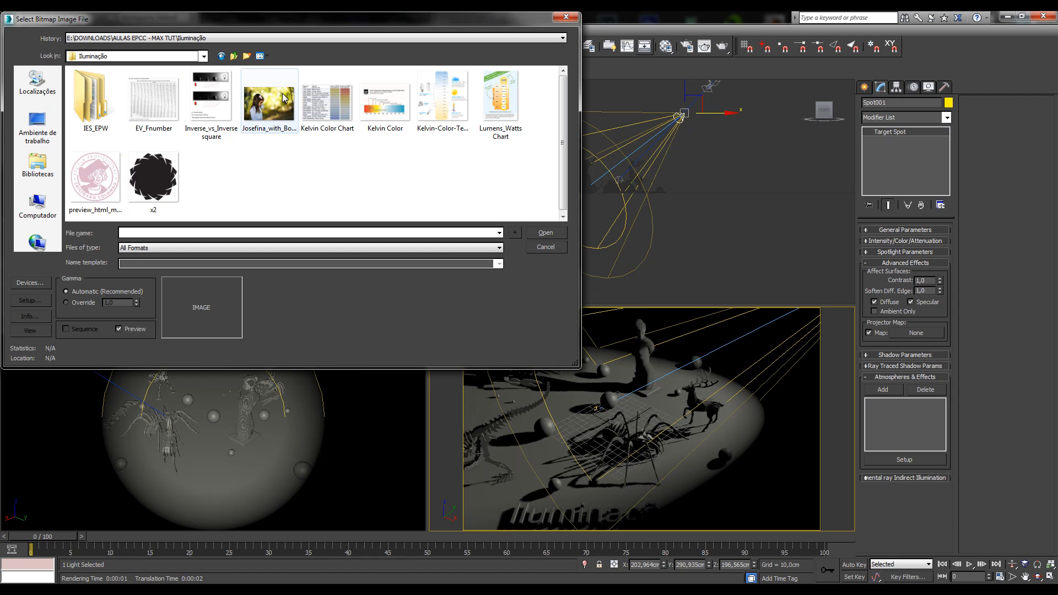
click(281, 100)
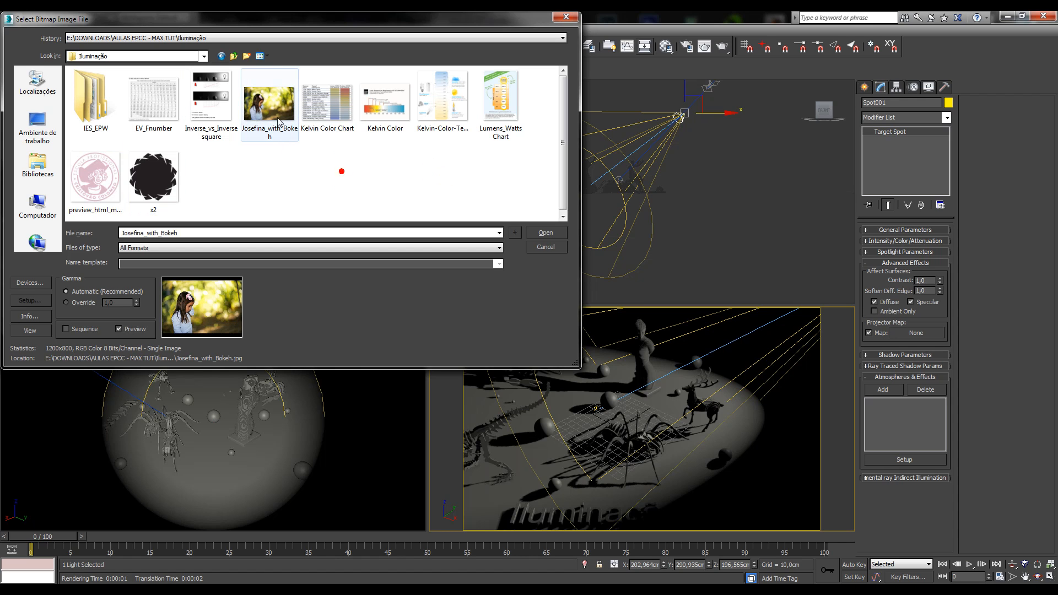
double_click(277, 115)
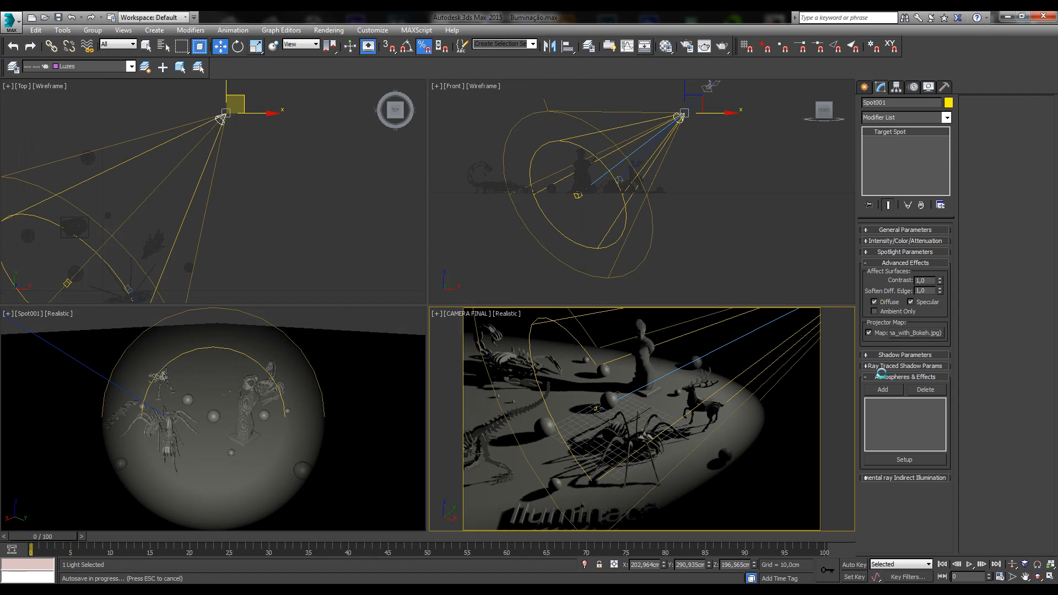
click(721, 47)
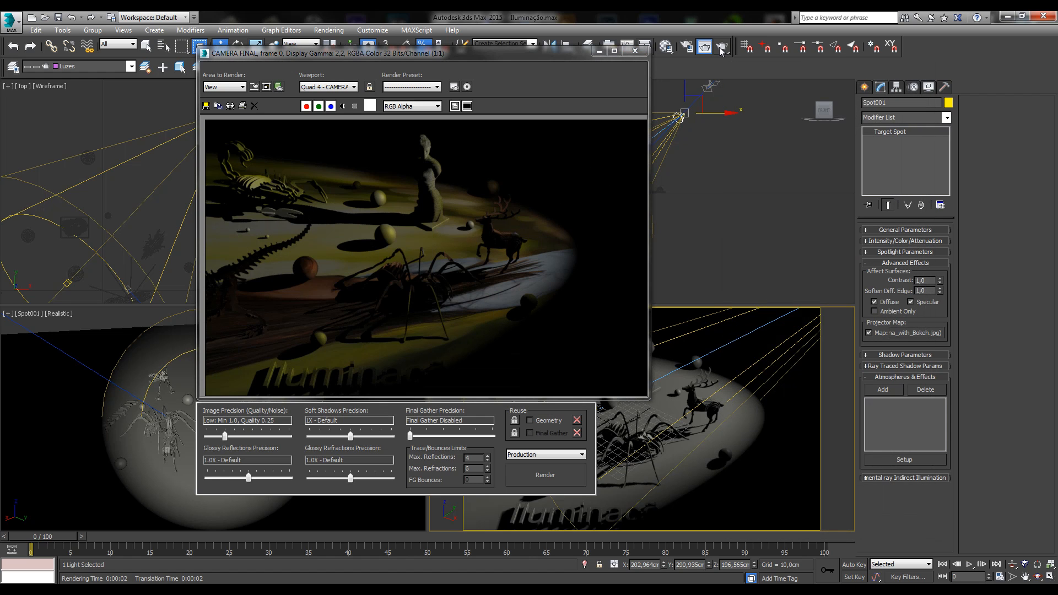
click(634, 50)
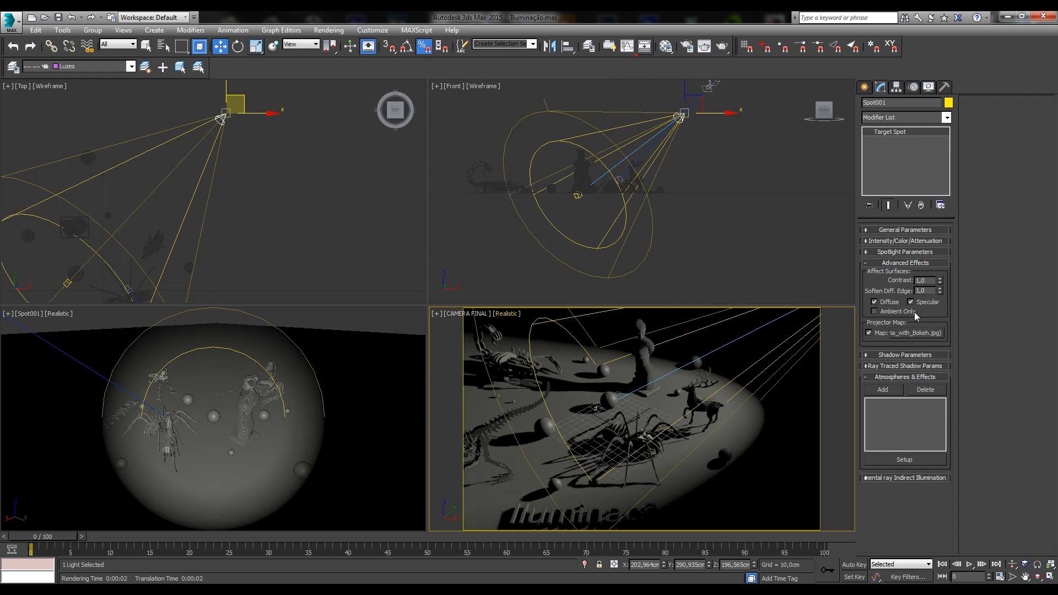
- Replace the spotlight's projector map with the bitmap preview_html_me9a6ebd.png and render the CAMERA FINAL view
click(922, 332)
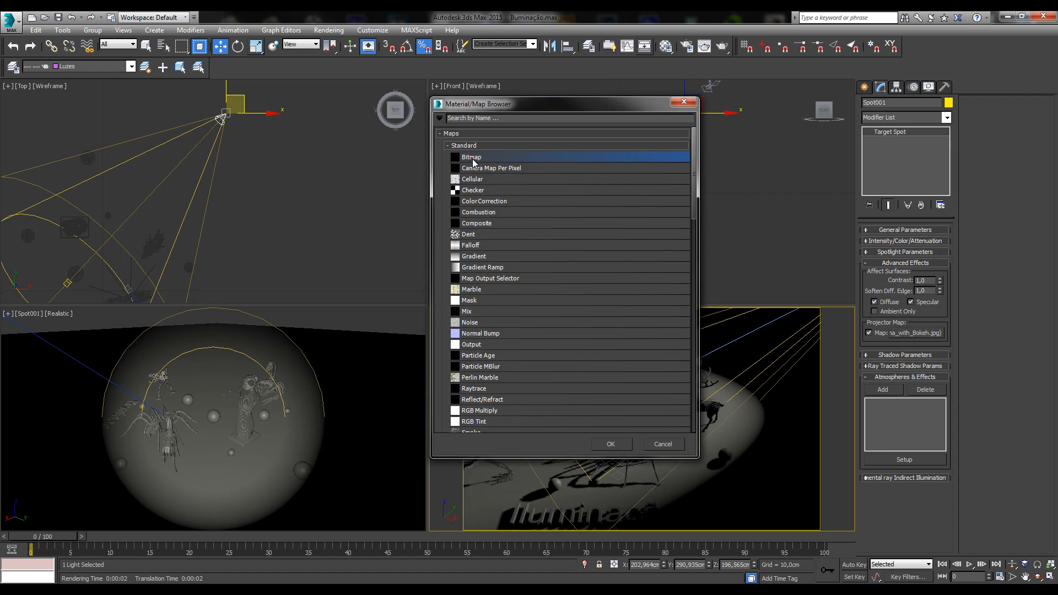
double_click(476, 159)
click(105, 173)
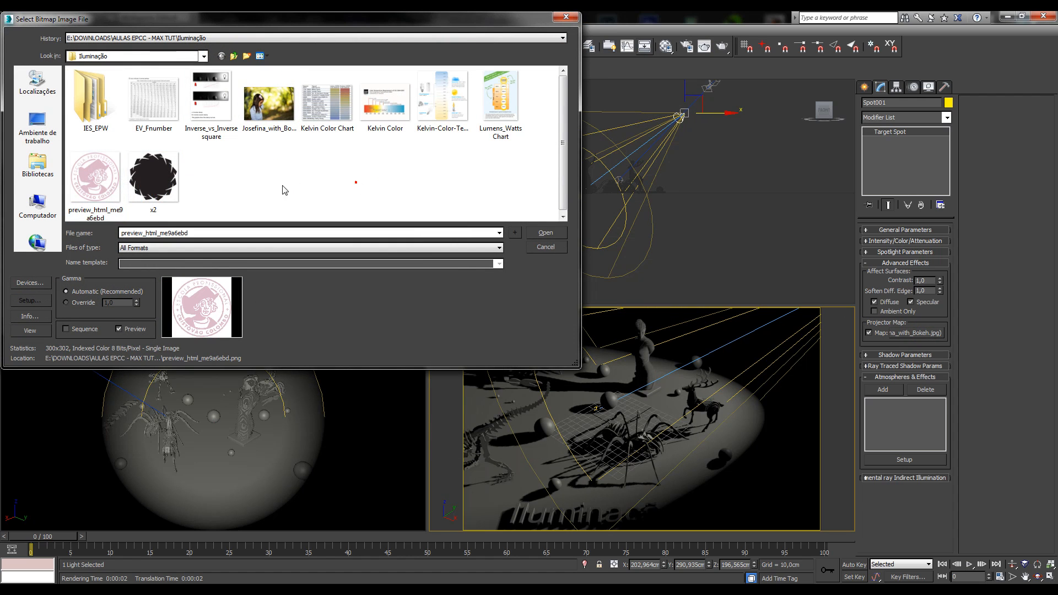
double_click(95, 167)
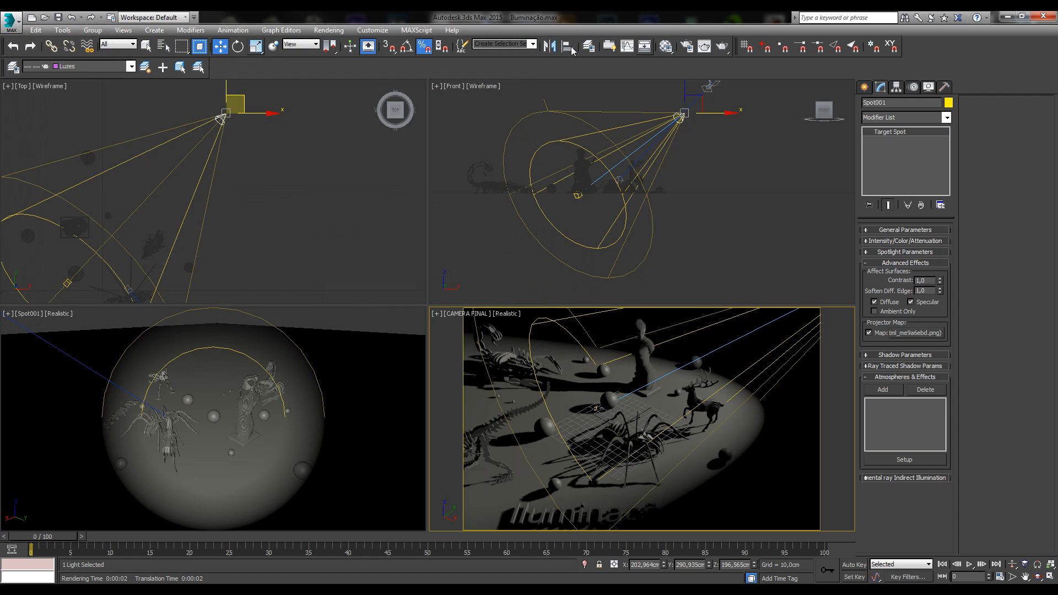
click(725, 49)
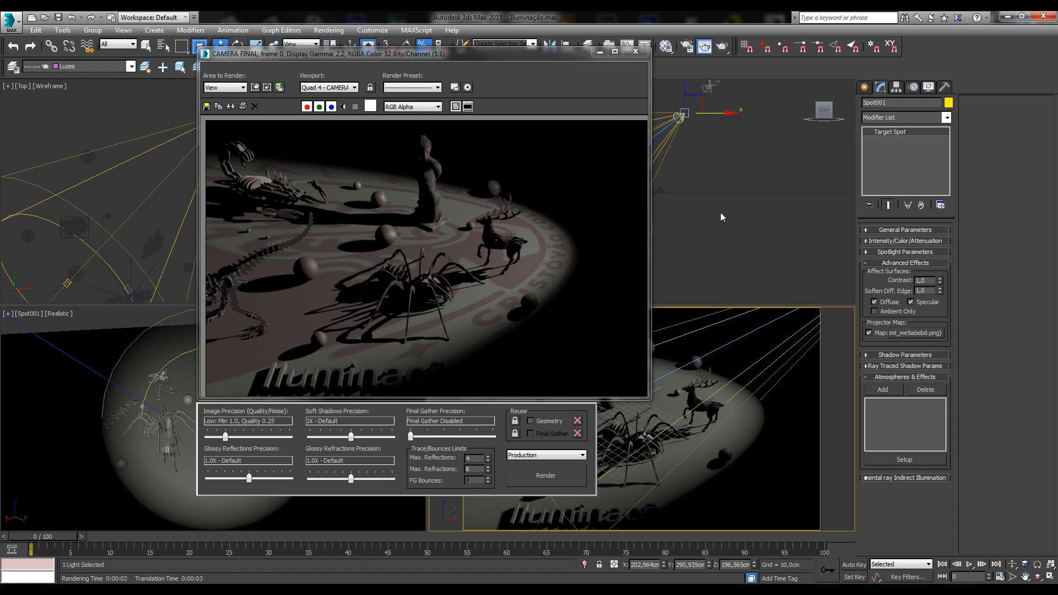
click(904, 252)
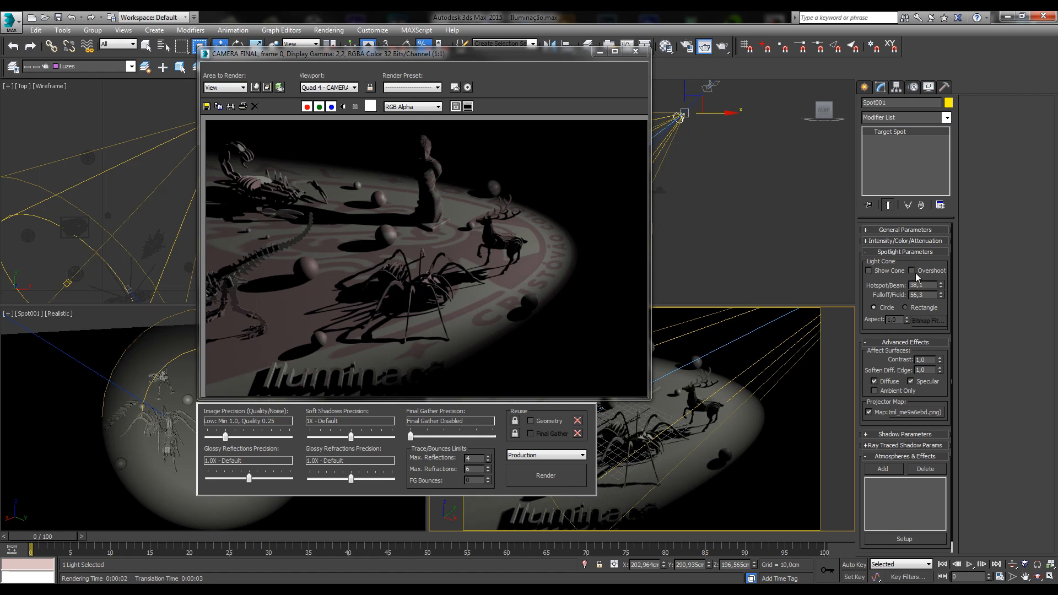
click(910, 253)
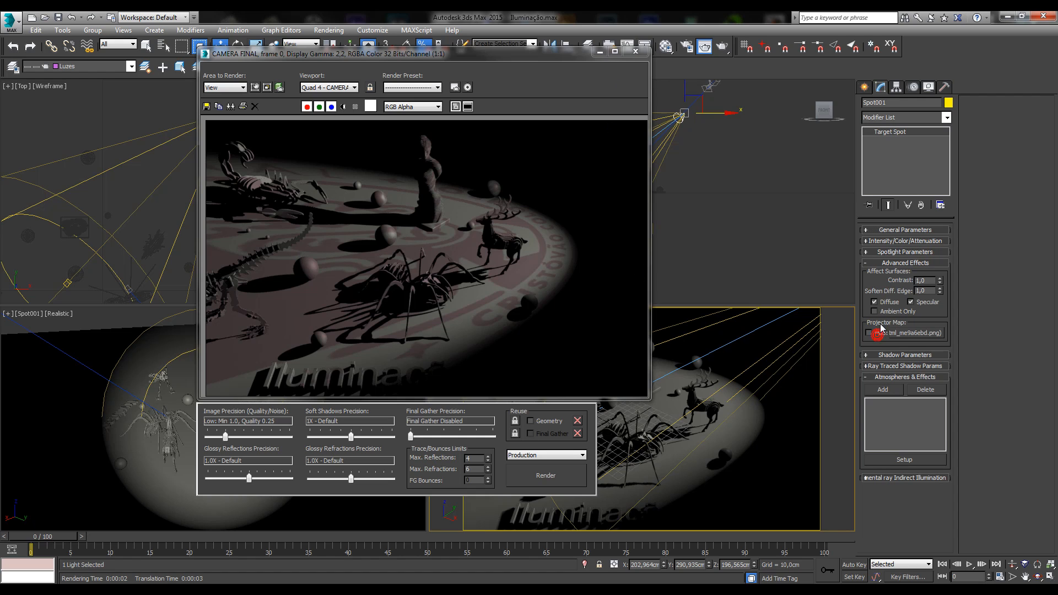
- Set the spotlight's shadow color to red with a red value of 128 and render the CAMERA FINAL view
click(887, 261)
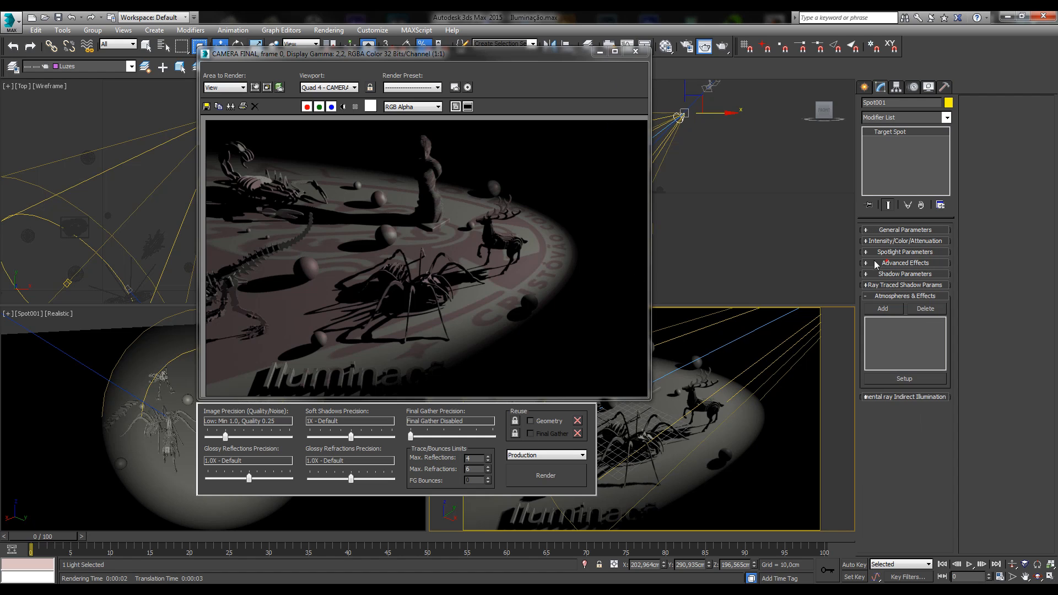
click(636, 51)
click(918, 263)
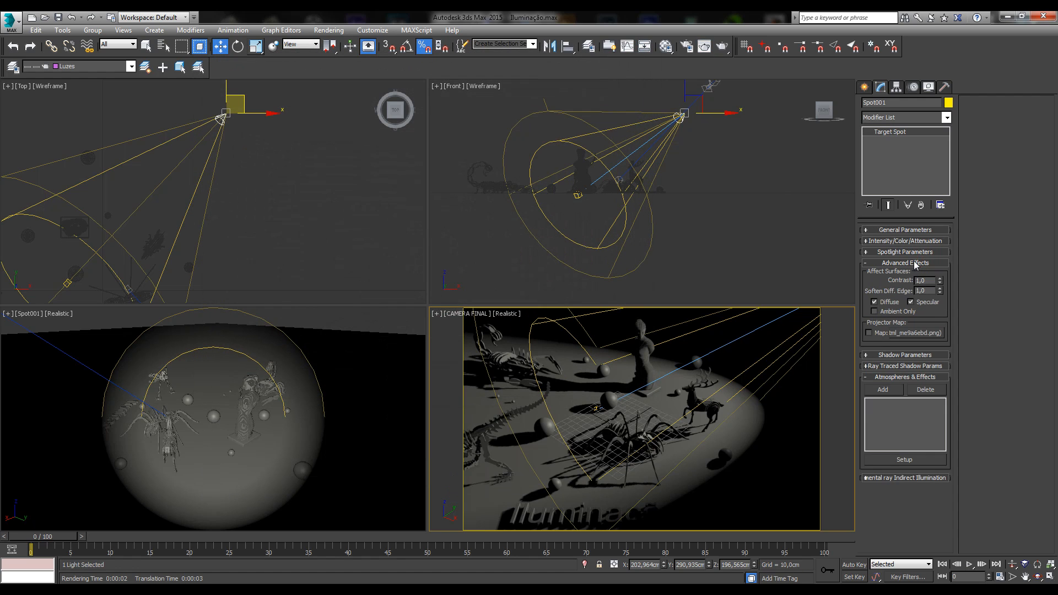
click(914, 264)
click(913, 274)
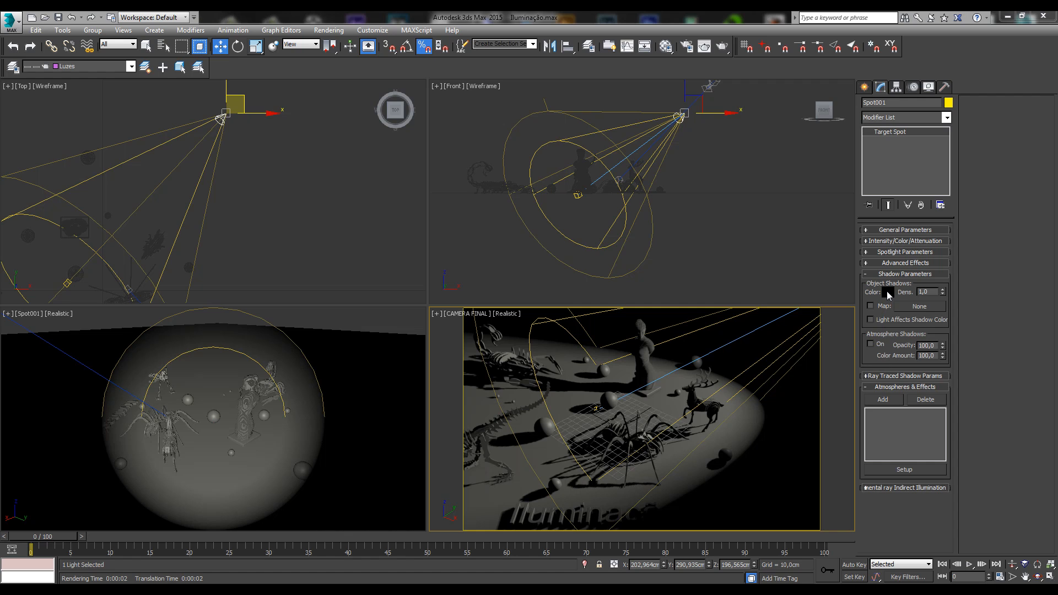
click(888, 292)
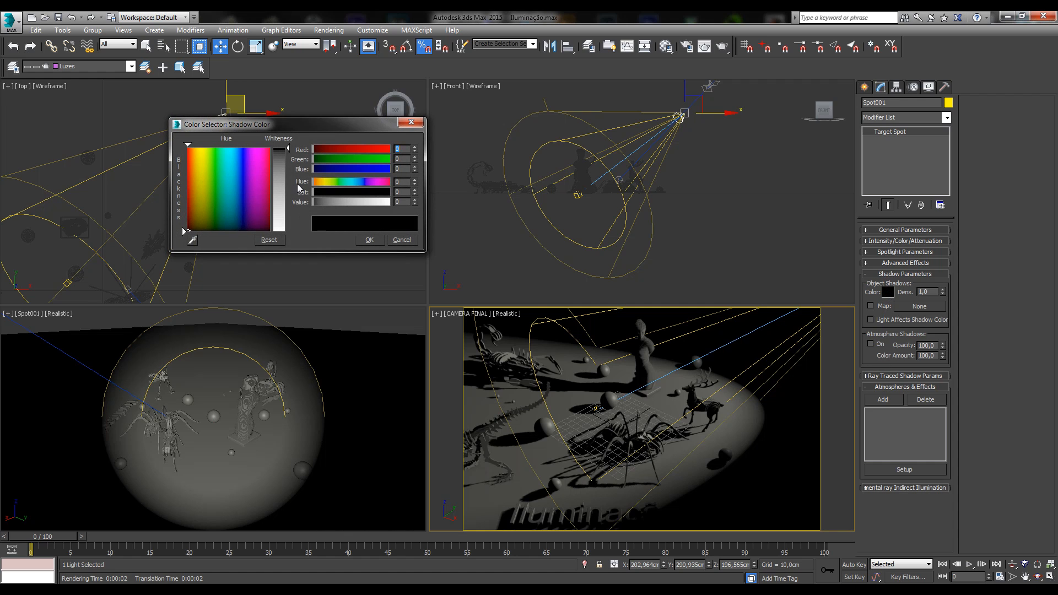
drag(333, 148, 350, 147)
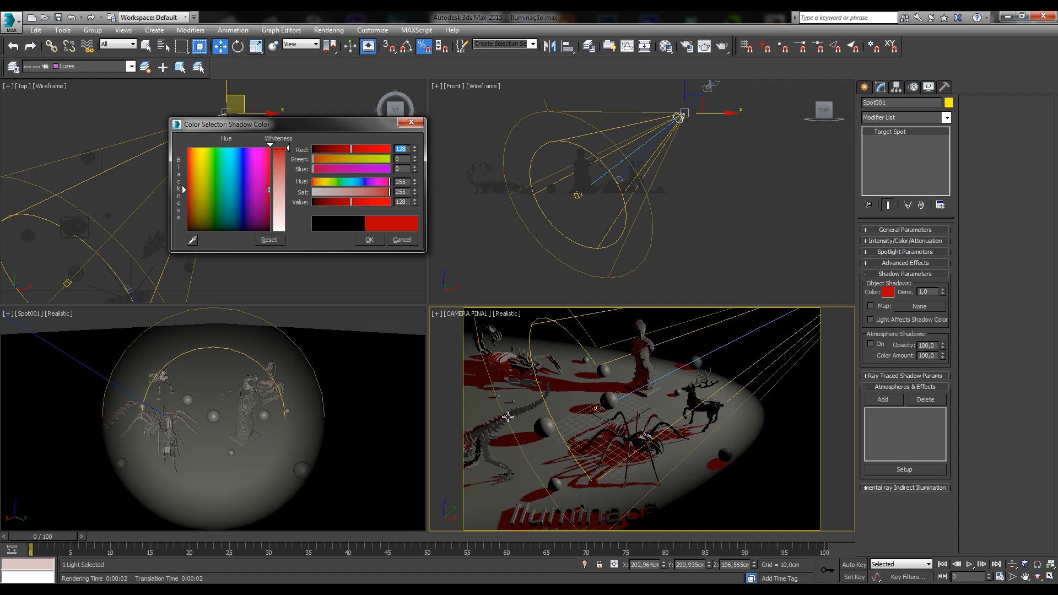
click(374, 244)
click(710, 46)
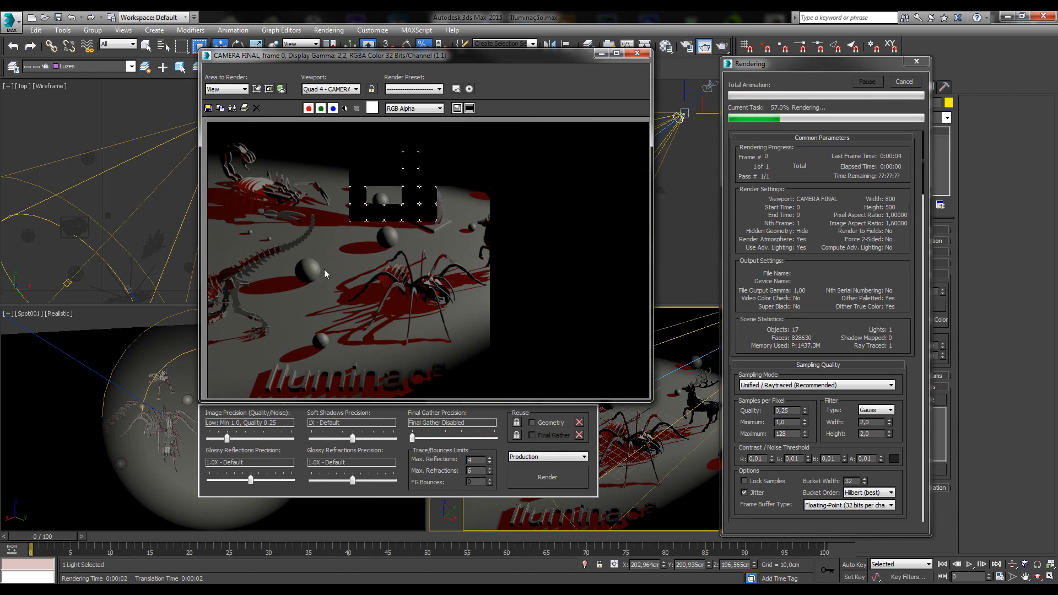
click(637, 53)
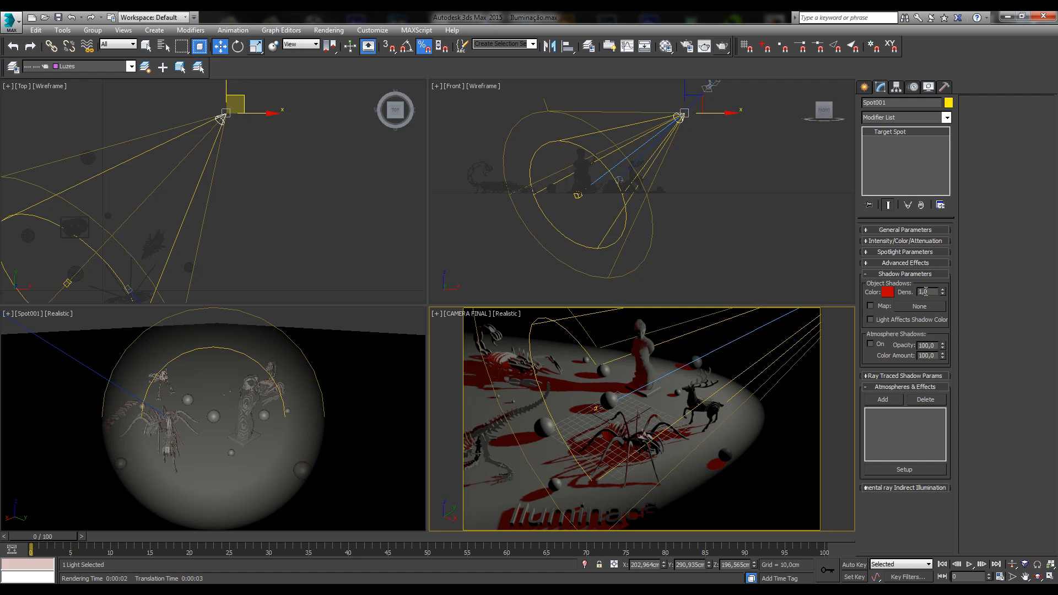
- Try shadow densities of 0 and 0,5 on the spotlight, rendering the CAMERA FINAL view with 0,5
drag(934, 292, 917, 289)
text(0)
key(Return)
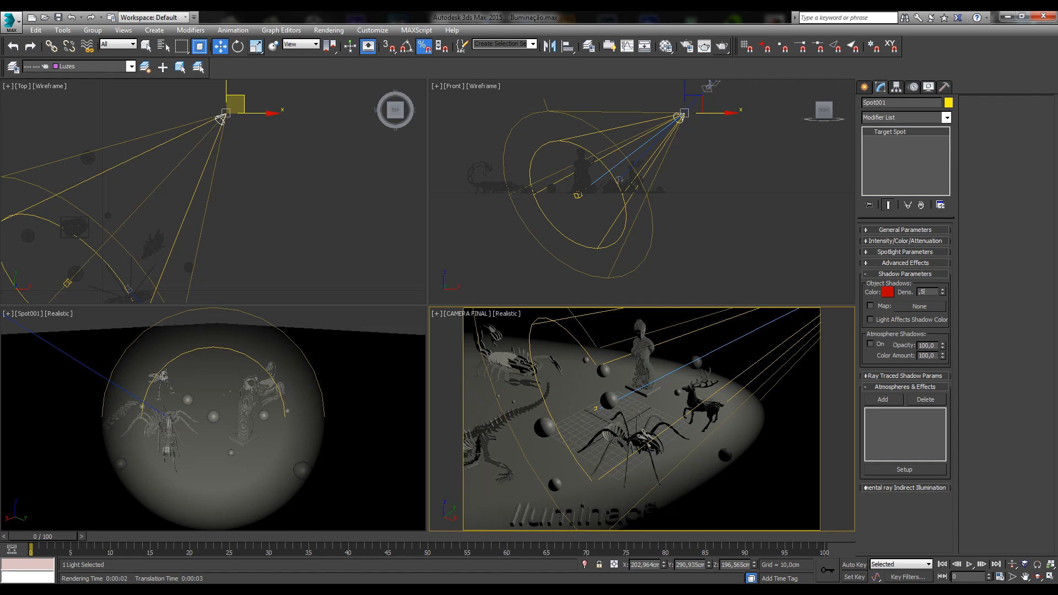
text(,5)
key(Return)
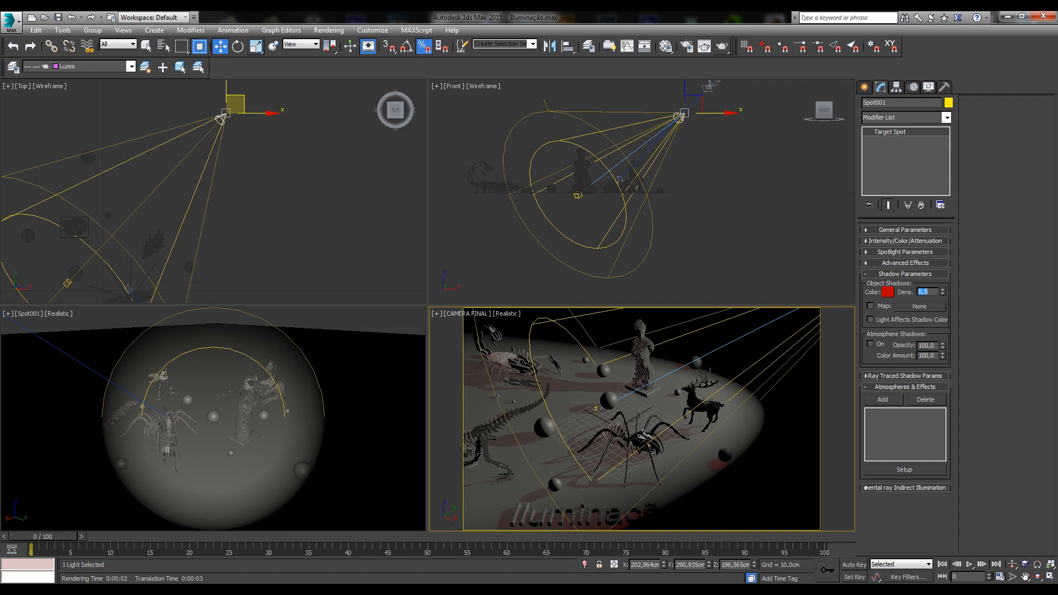
click(723, 47)
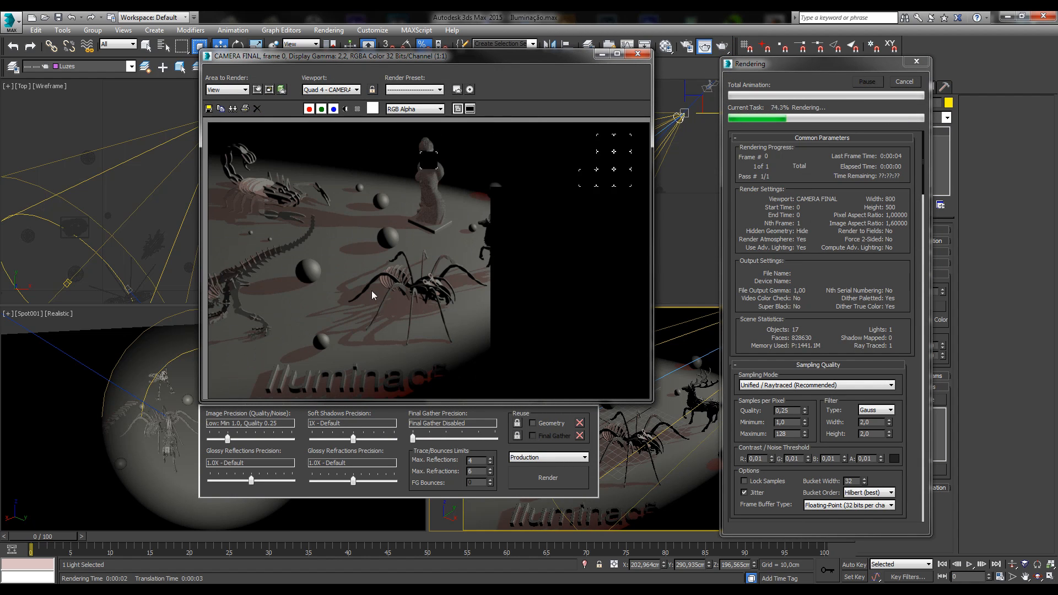
click(638, 53)
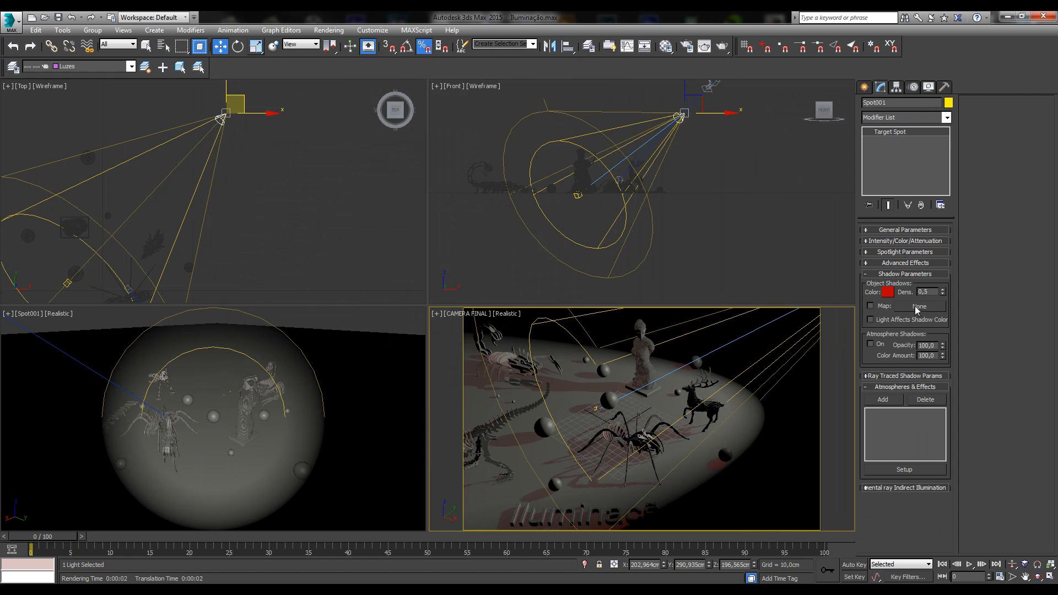
- Raise the spotlight's shadow density to 10 and render the CAMERA FINAL view
drag(938, 292, 841, 299)
text(10)
key(Return)
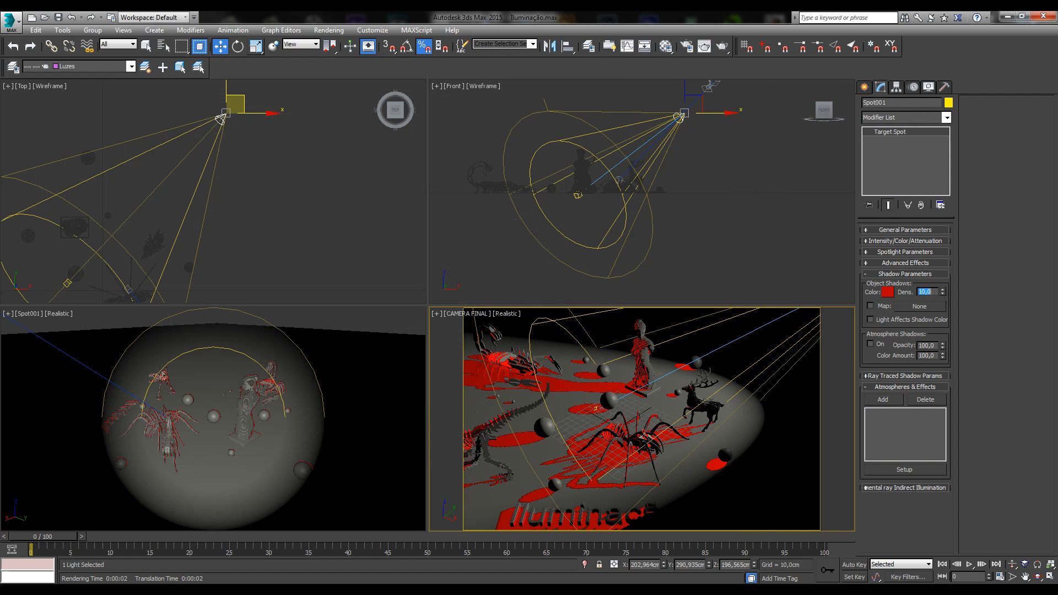
click(721, 45)
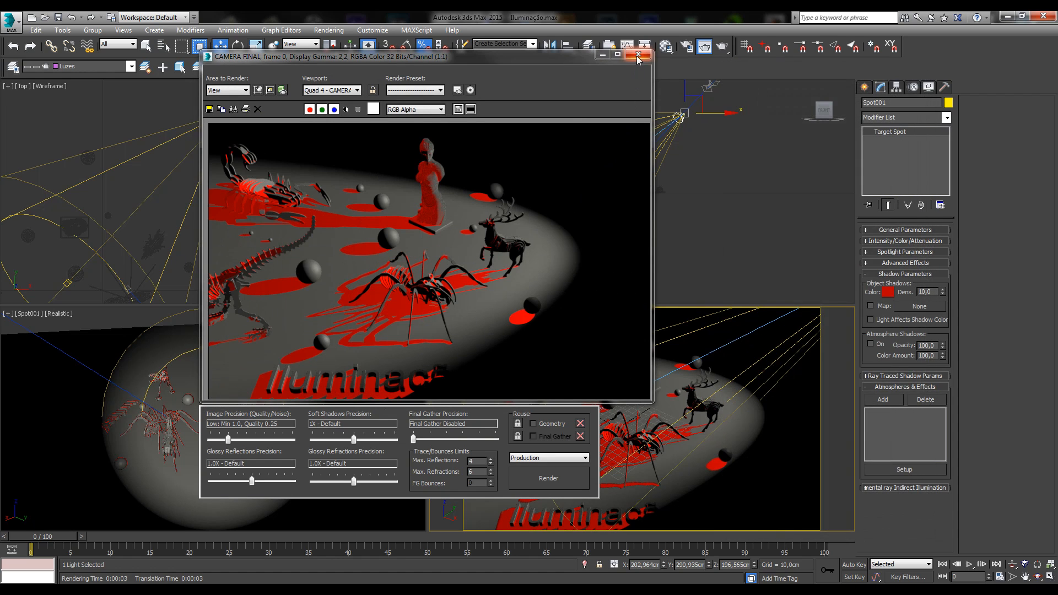
click(637, 54)
- Restore the spotlight's shadow density to 1,0 and its shadow color to black
double_click(927, 291)
text(1,0)
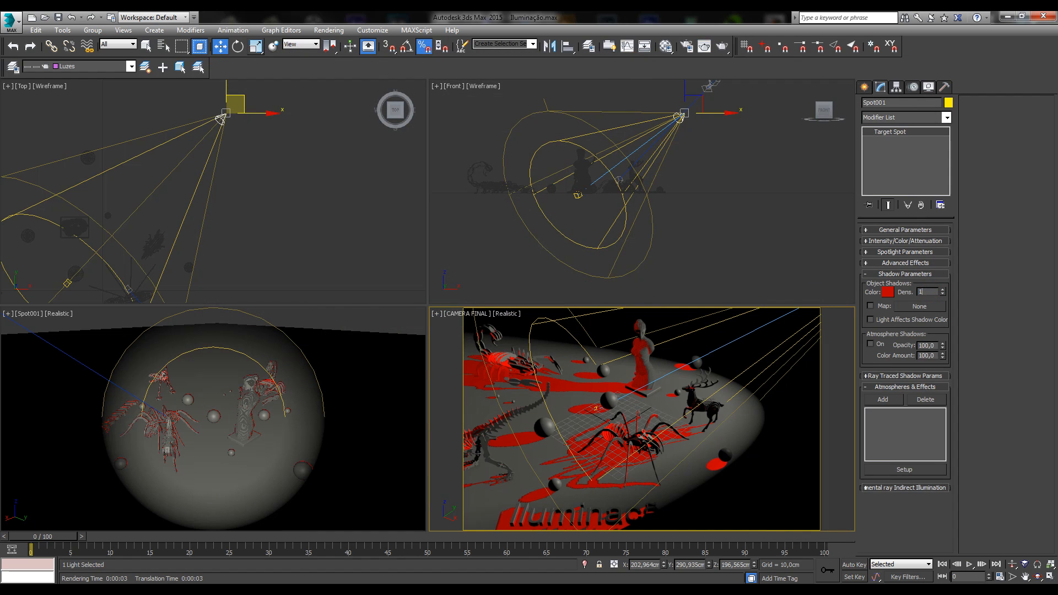
key(Return)
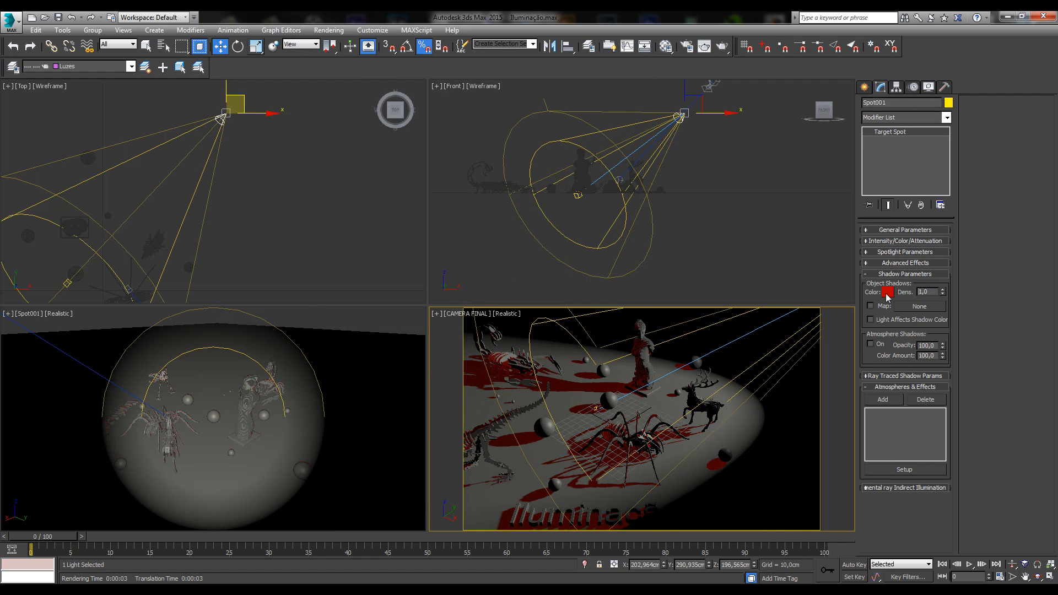
click(888, 292)
drag(259, 167, 266, 230)
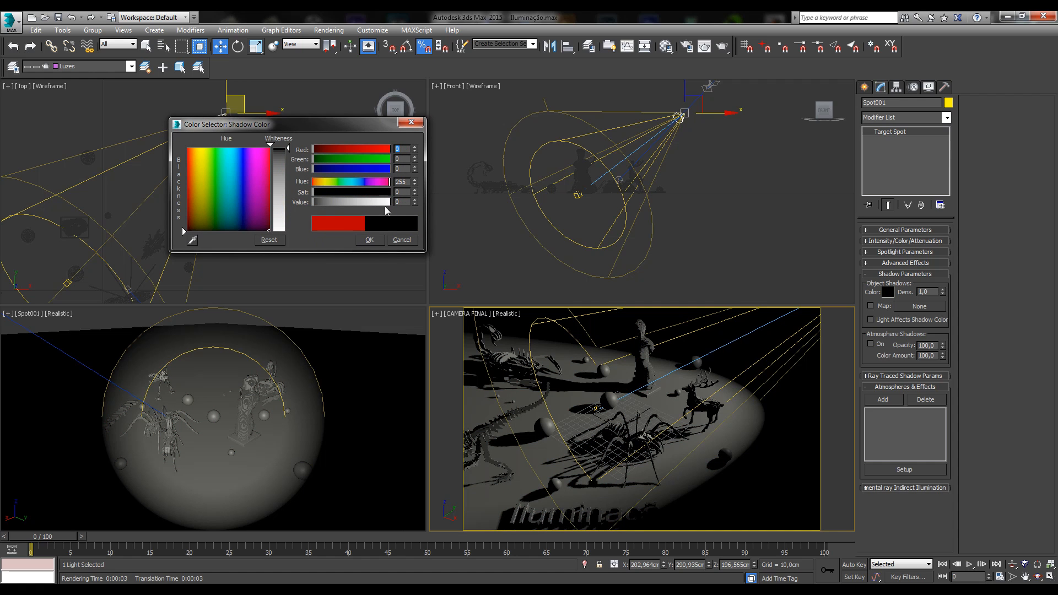
click(378, 242)
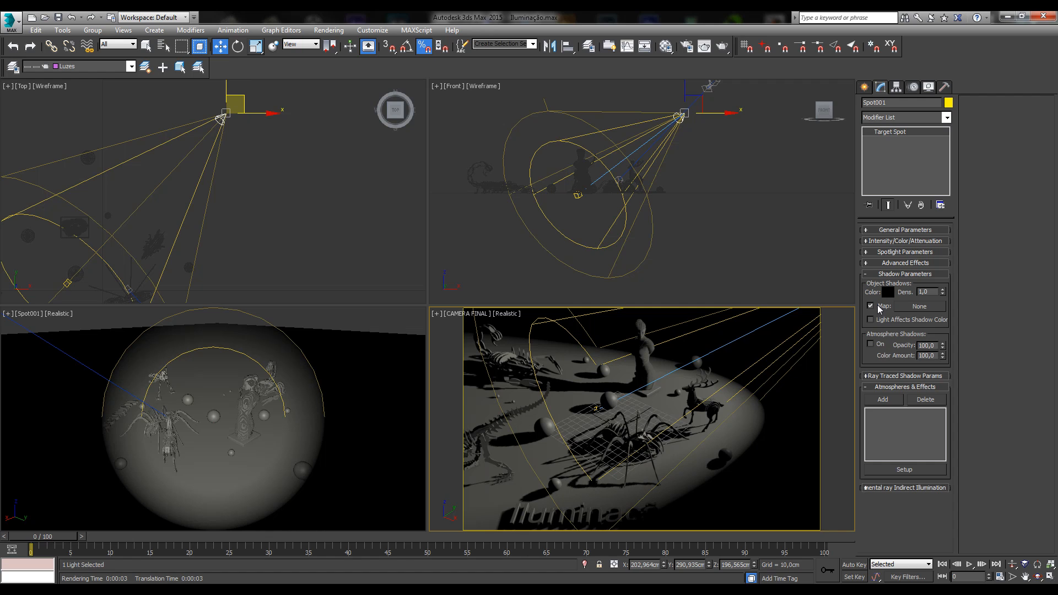
- Assign the bitmap preview_html_me9a6ebd.png as the spotlight's shadow map and render the CAMERA FINAL view
click(885, 263)
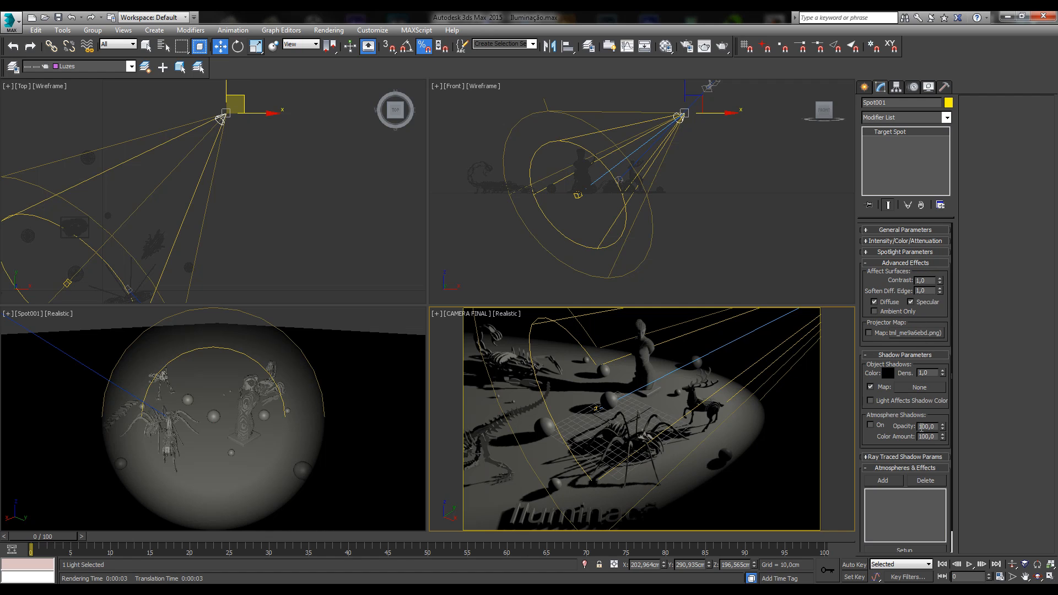
click(881, 263)
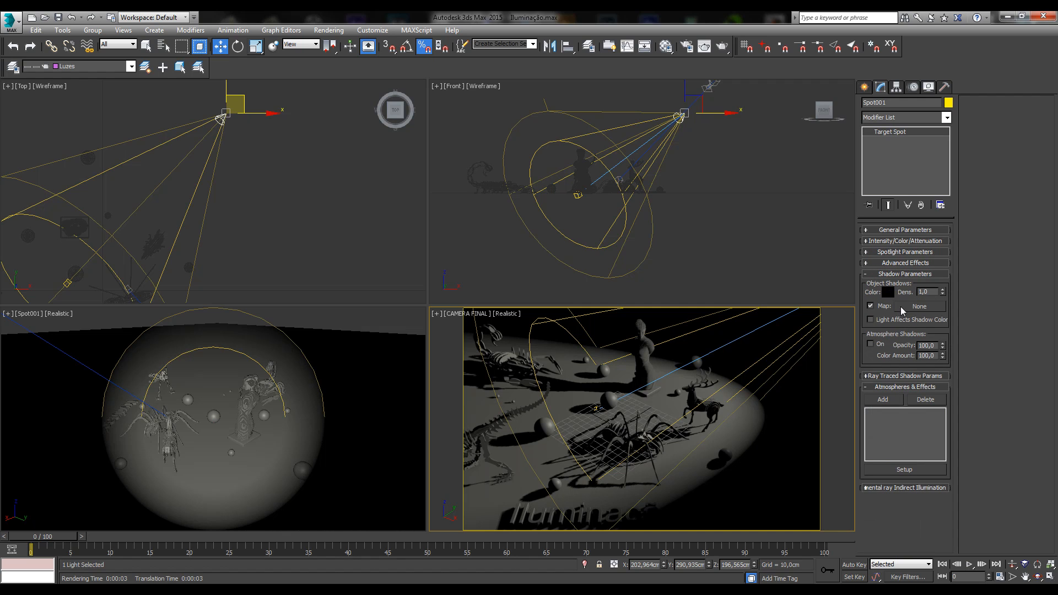
click(916, 307)
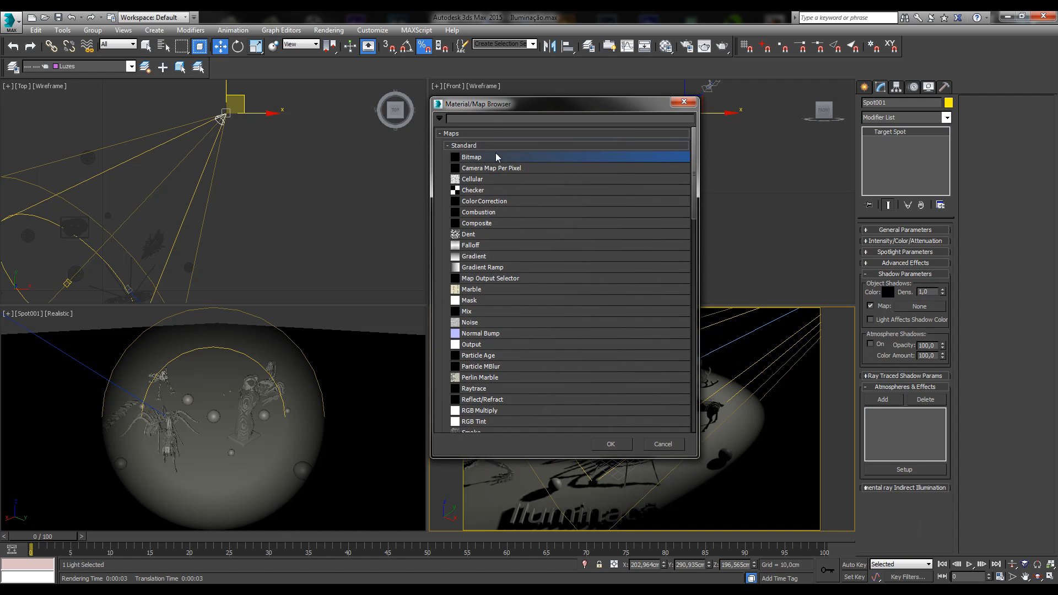
click(477, 156)
click(477, 157)
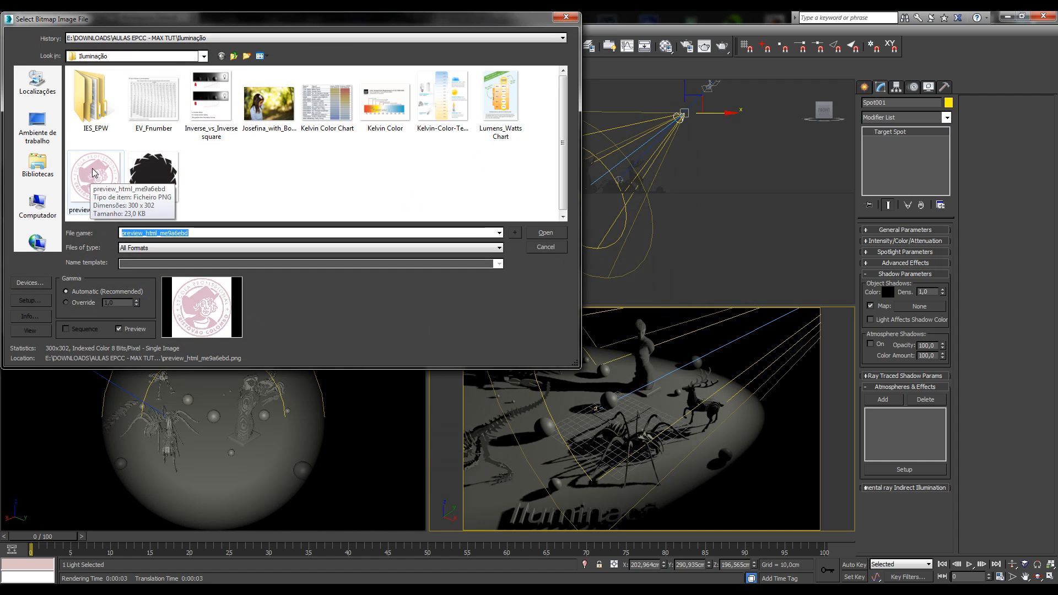
double_click(110, 181)
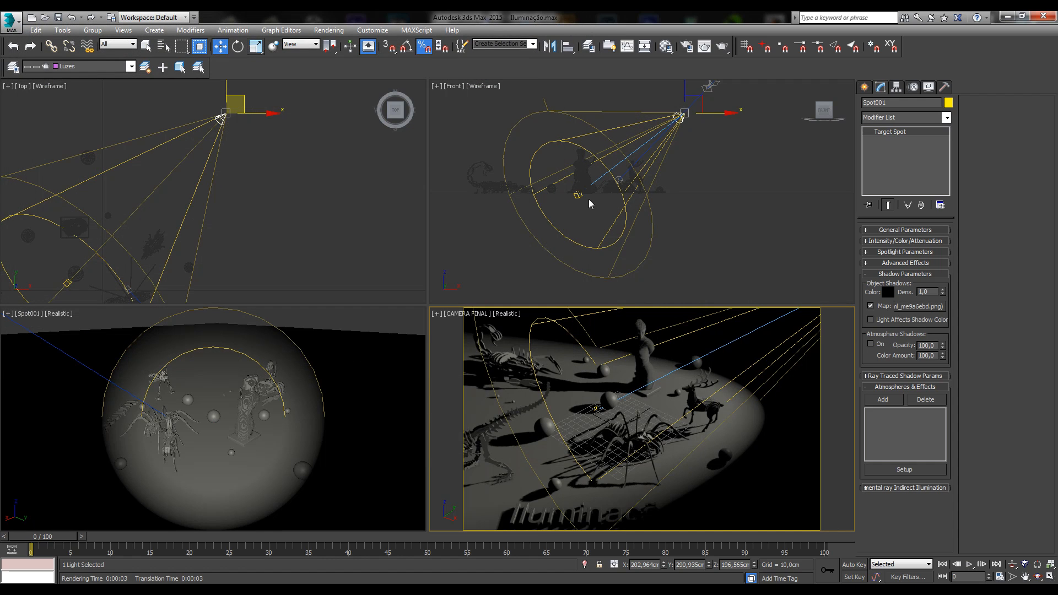
click(722, 47)
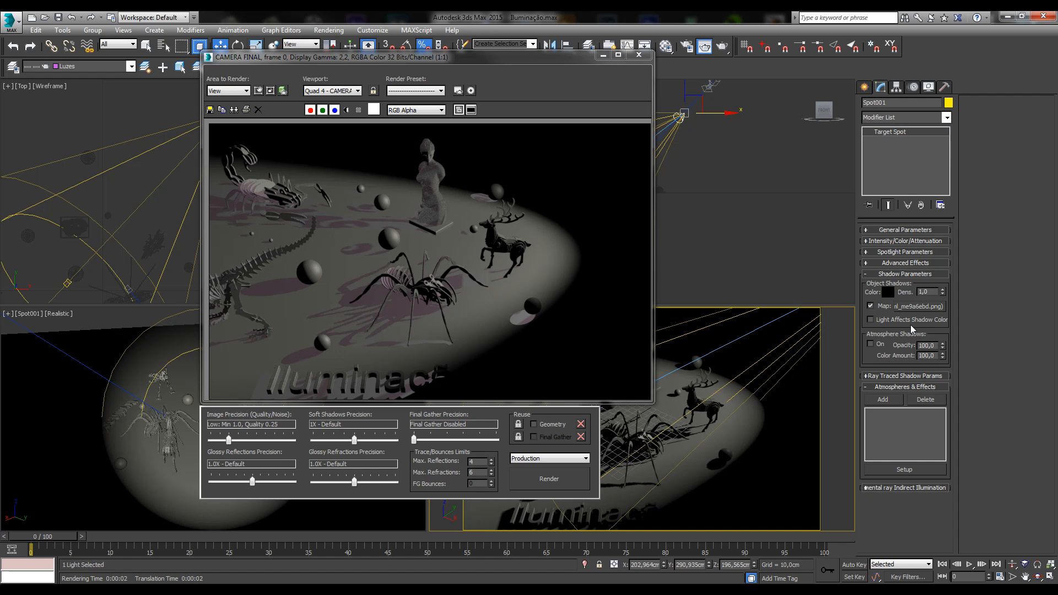
- Disable the spotlight's shadow map and clear the bitmap assigned to it
click(870, 305)
right_click(909, 306)
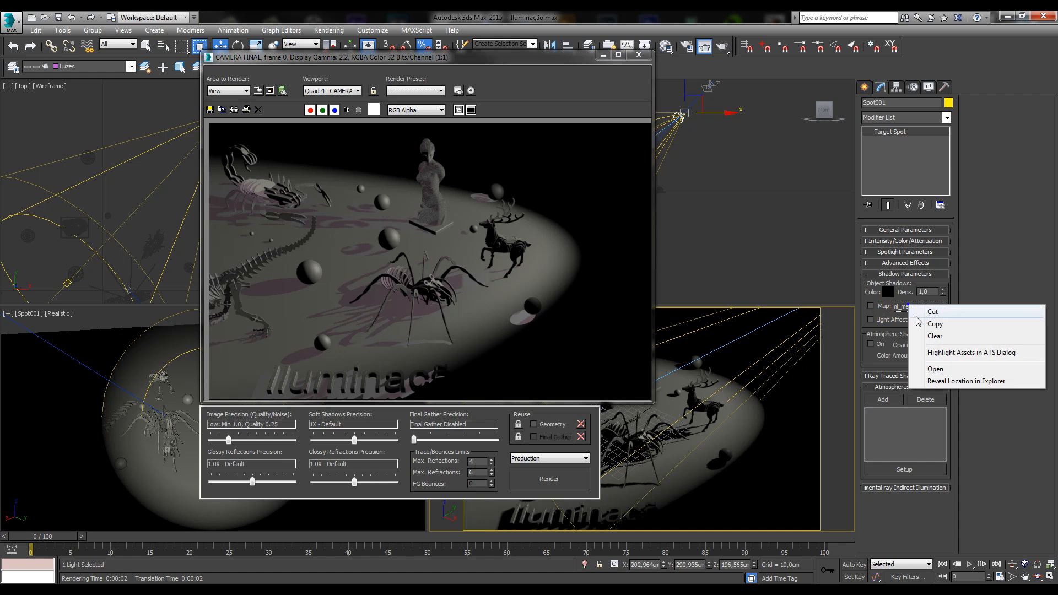
click(925, 337)
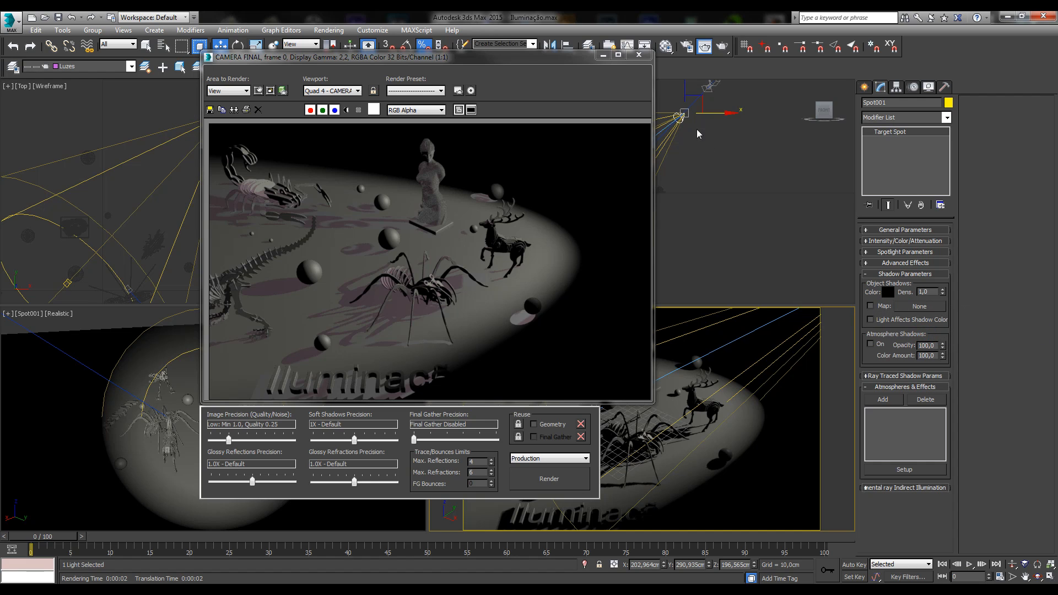
- Enable Light Affects Shadow Color for the spotlight and render the CAMERA FINAL view
click(889, 319)
click(883, 321)
click(887, 293)
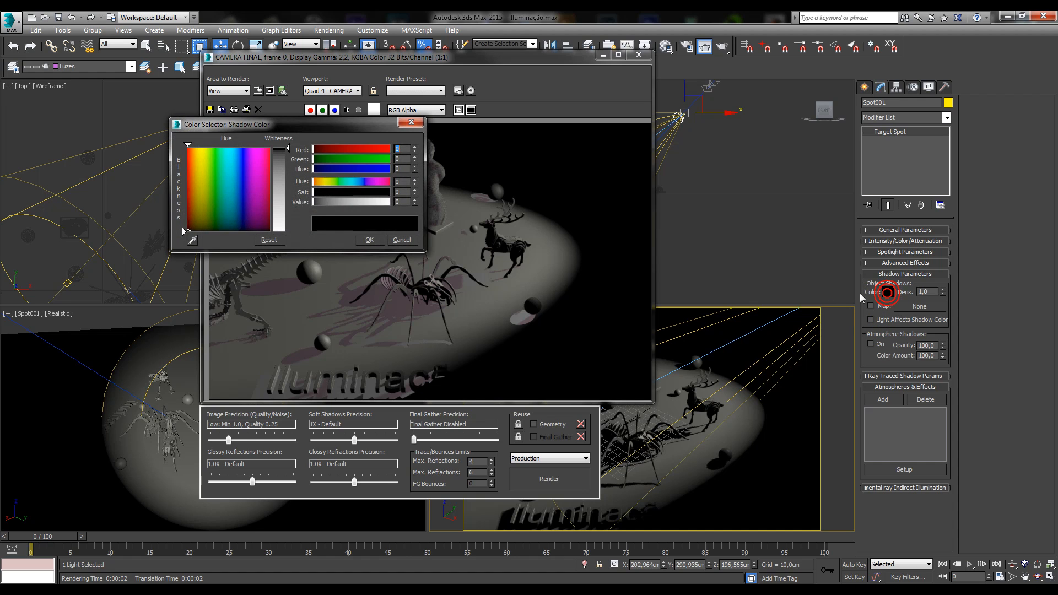
click(411, 123)
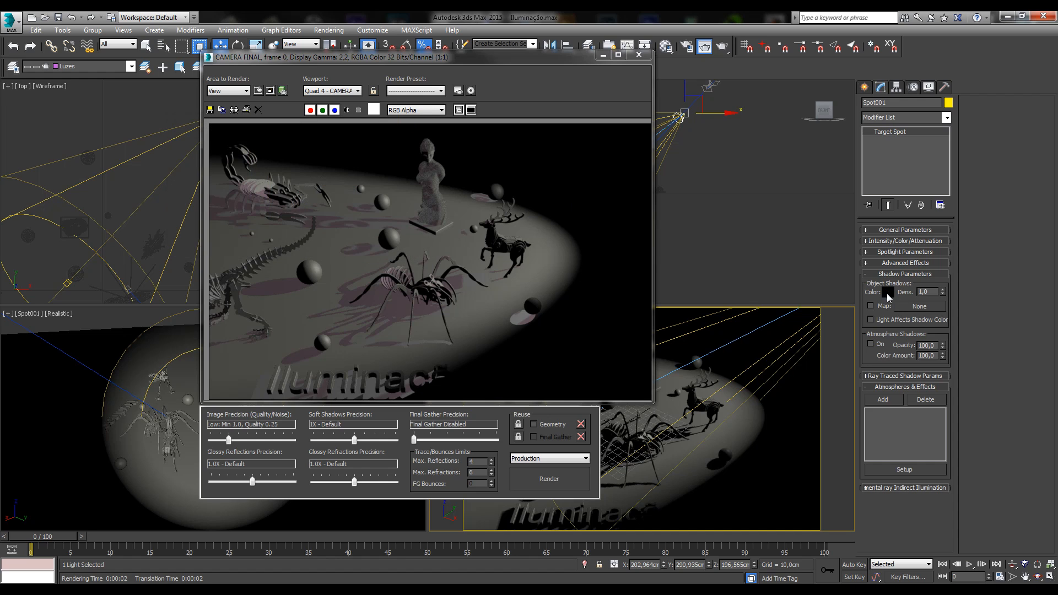
click(918, 231)
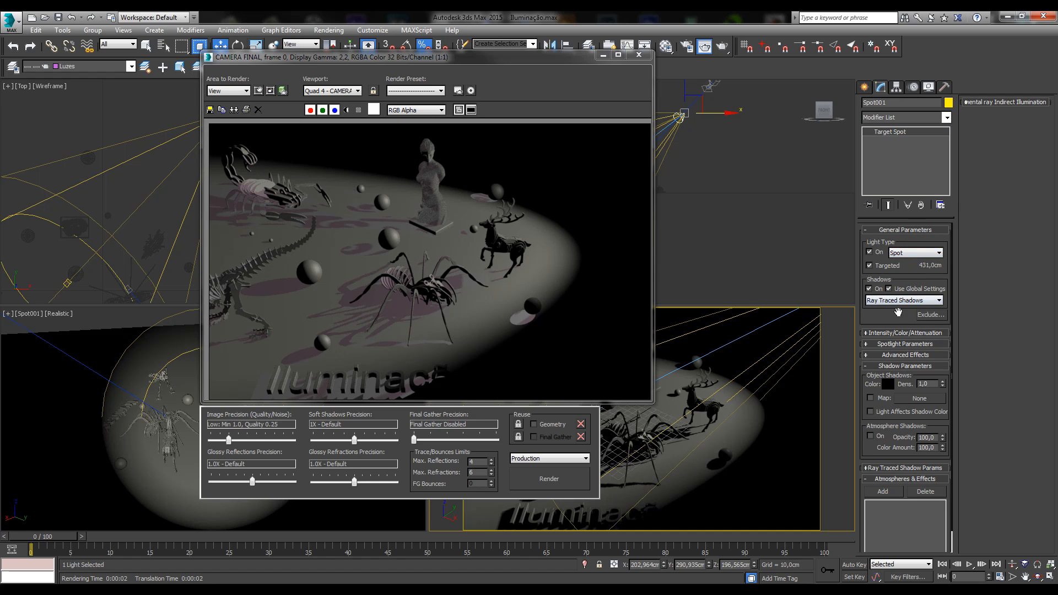
click(893, 230)
click(892, 240)
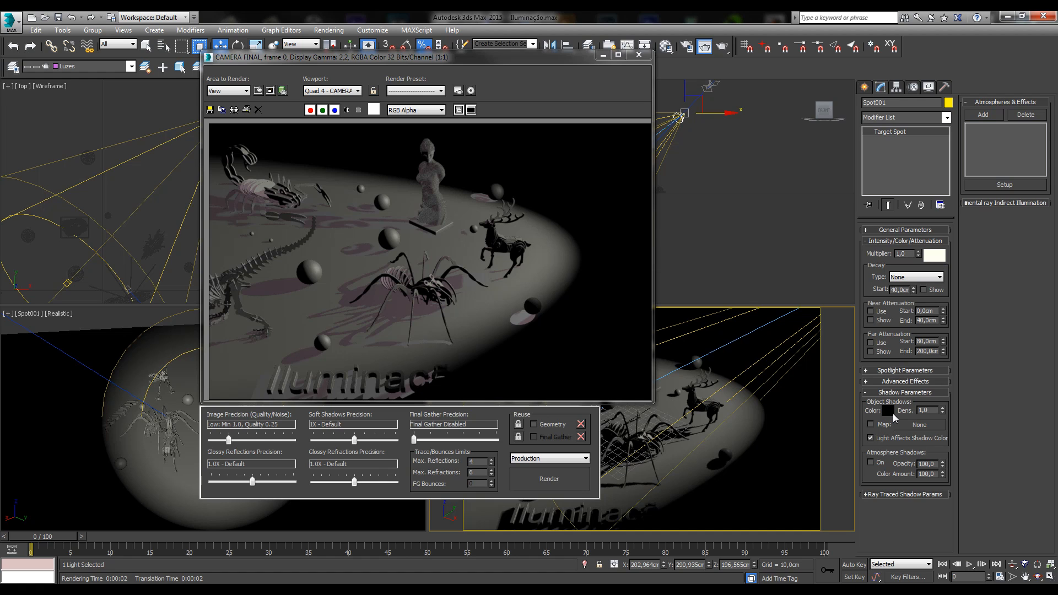
click(452, 182)
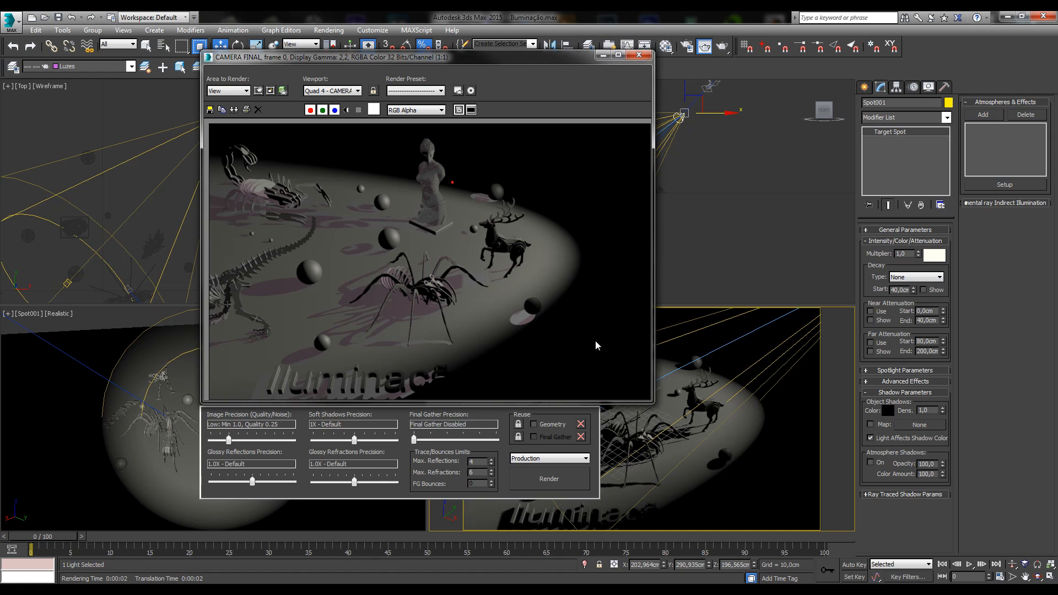
click(548, 478)
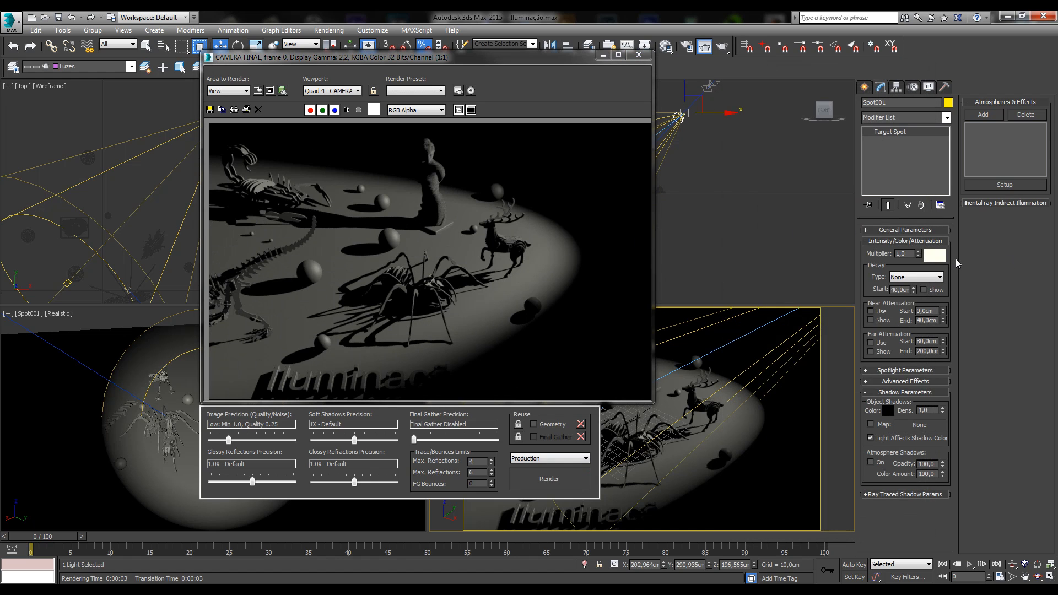
- Change the spotlight's light color to a fully saturated orange
click(936, 255)
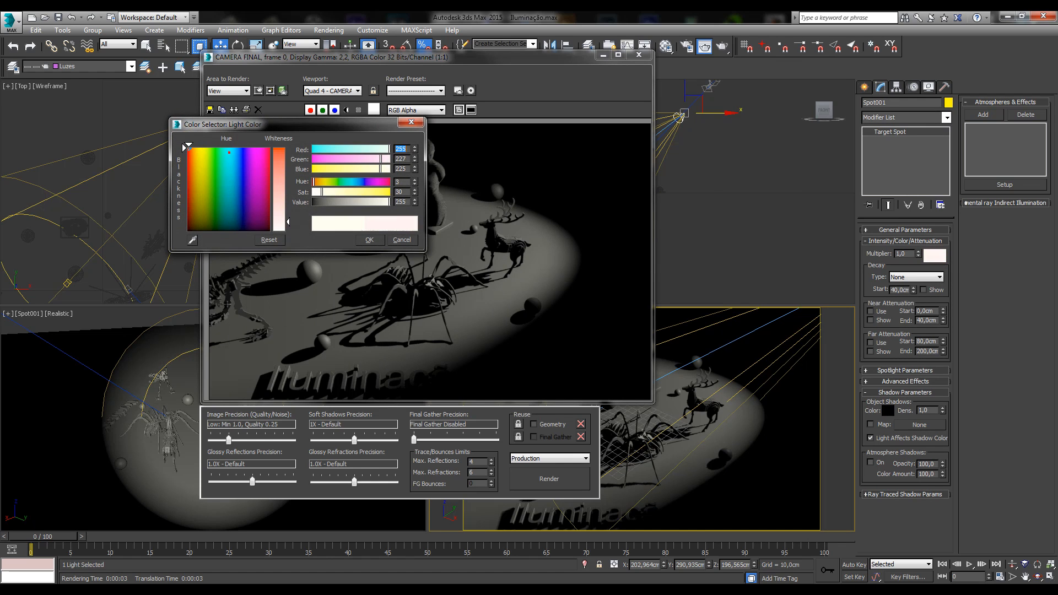
drag(288, 222, 288, 149)
click(378, 241)
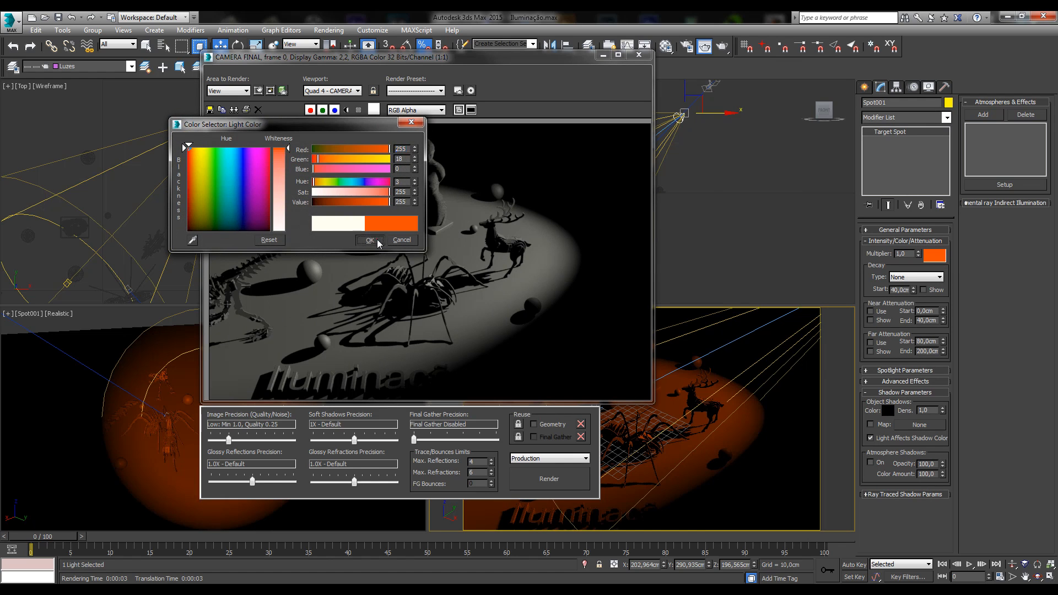
- Change the spotlight's shadow color to a saturated green and render the CAMERA FINAL view
click(888, 411)
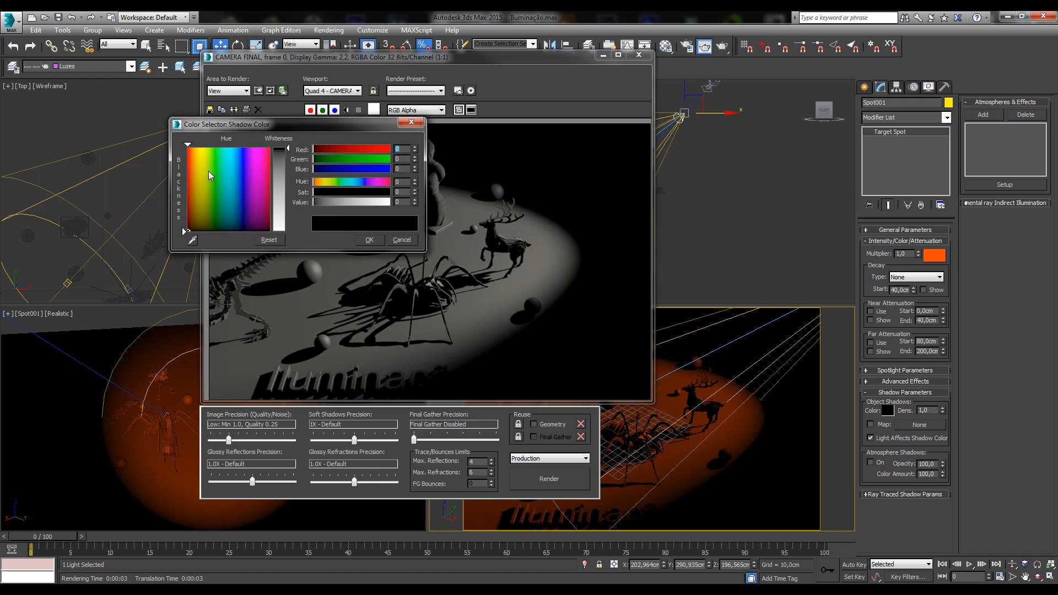
drag(201, 160, 216, 152)
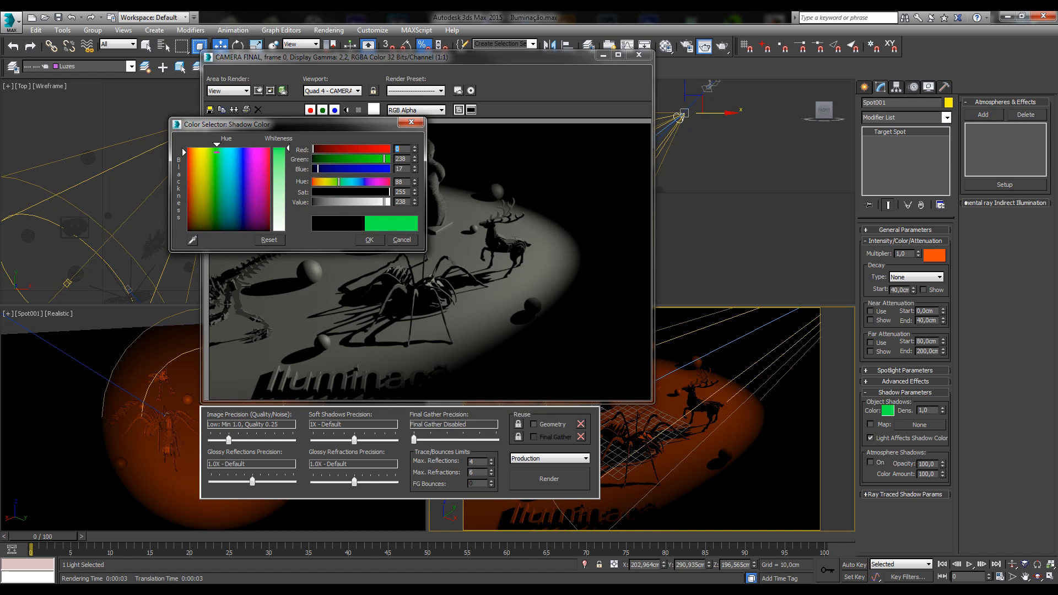
click(369, 240)
click(555, 477)
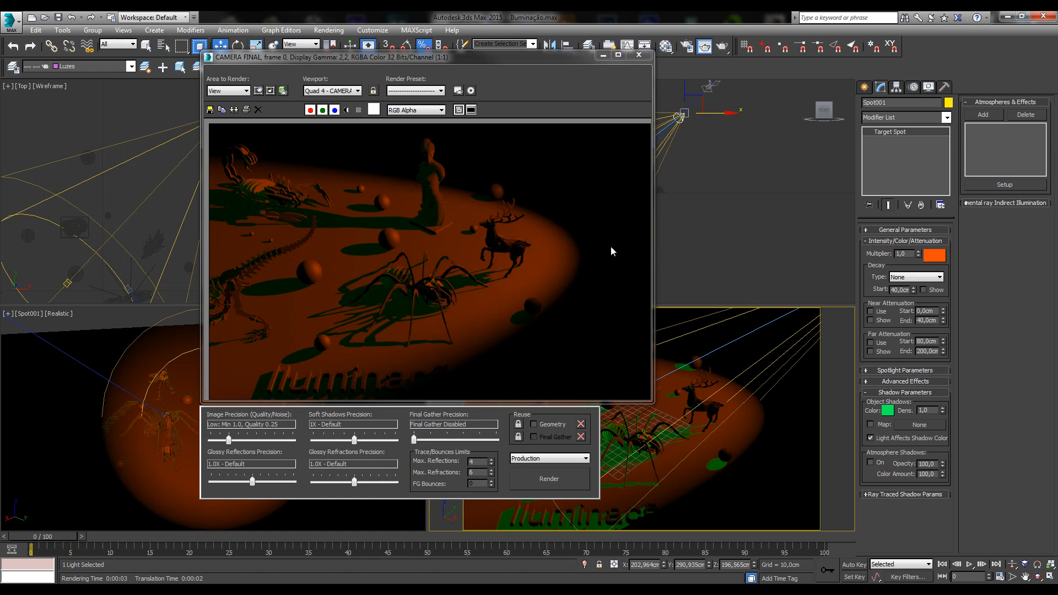
- Disable Light Affects Shadow Color and set the spotlight's shadow color back to black
click(888, 411)
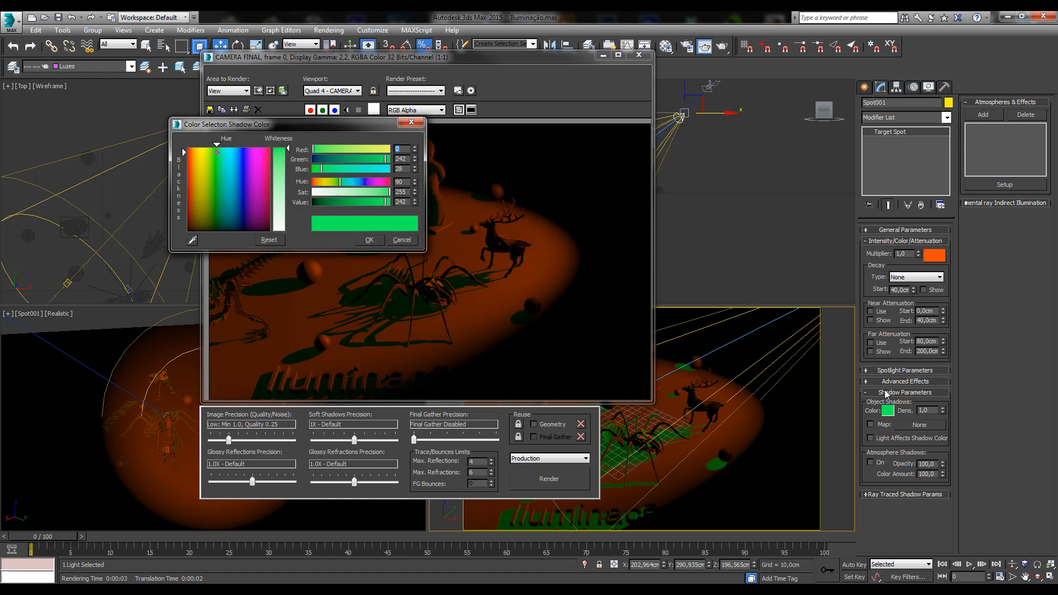
drag(218, 182, 274, 236)
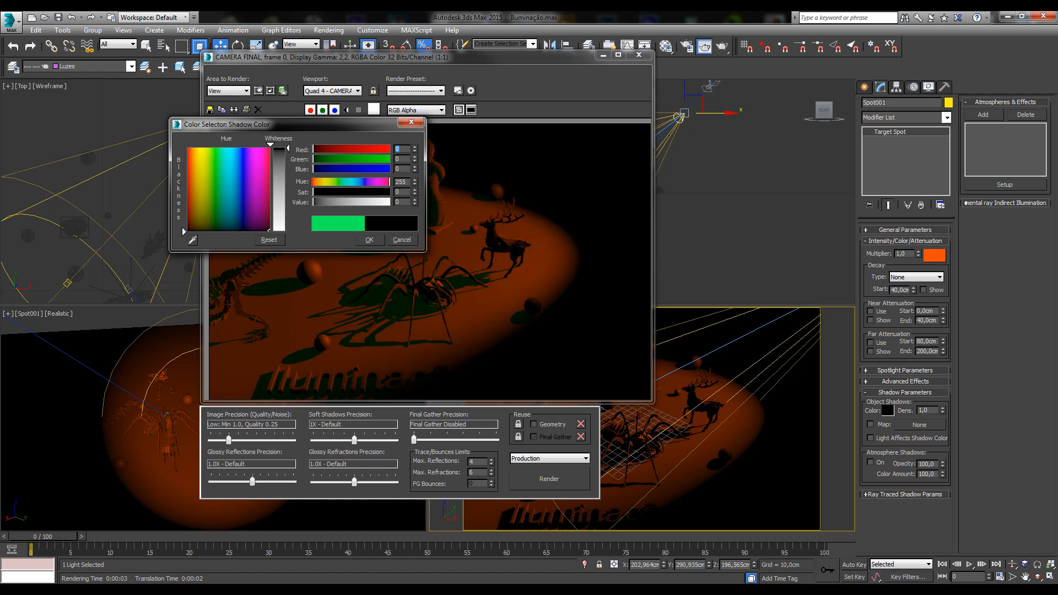
click(288, 147)
click(369, 240)
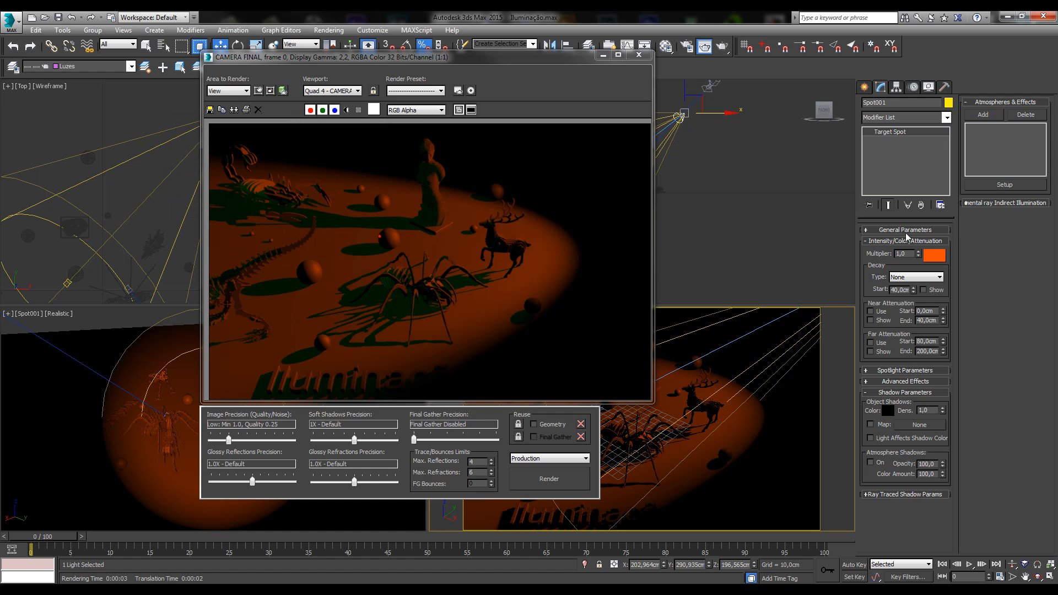
- Set the spotlight's light color to white and close the rendered CAMERA FINAL frame
click(937, 255)
drag(242, 213, 271, 236)
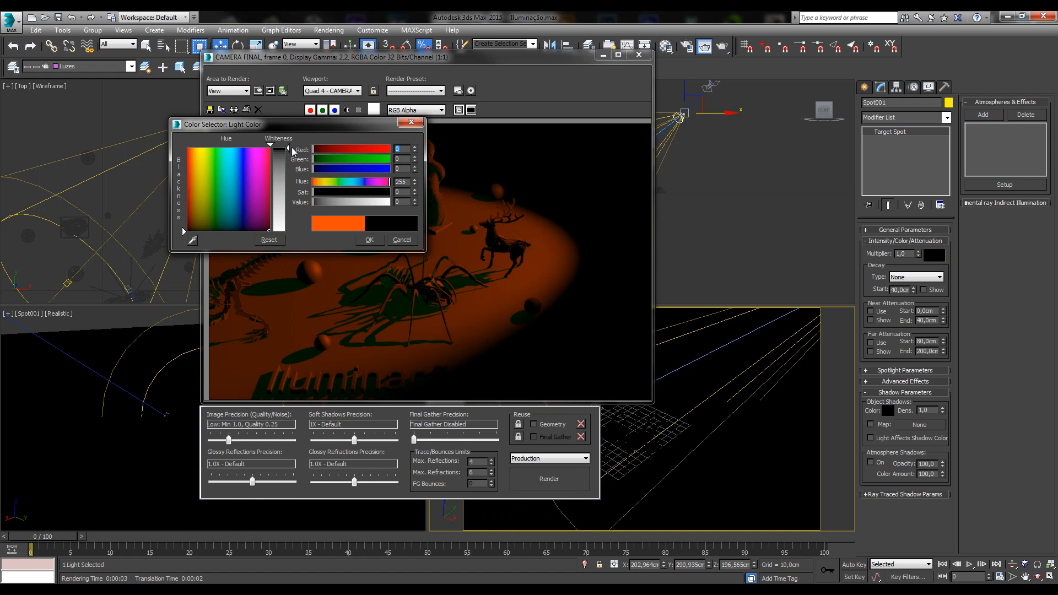
drag(288, 148, 288, 231)
click(369, 240)
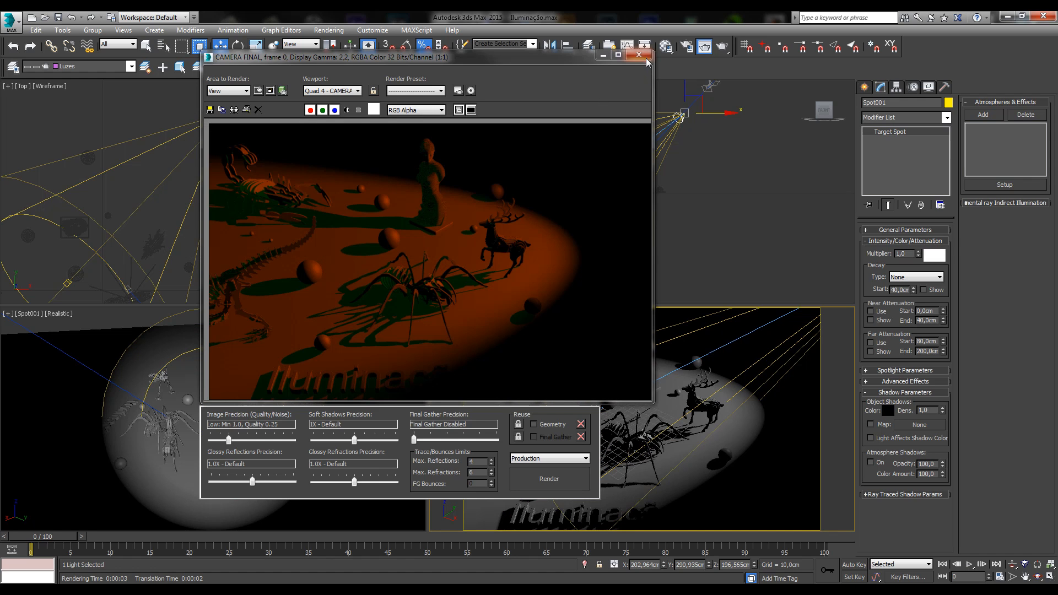
click(646, 59)
- Reveal the spotlight's ray traced shadow settings and check the shadow type in its general parameters
click(923, 392)
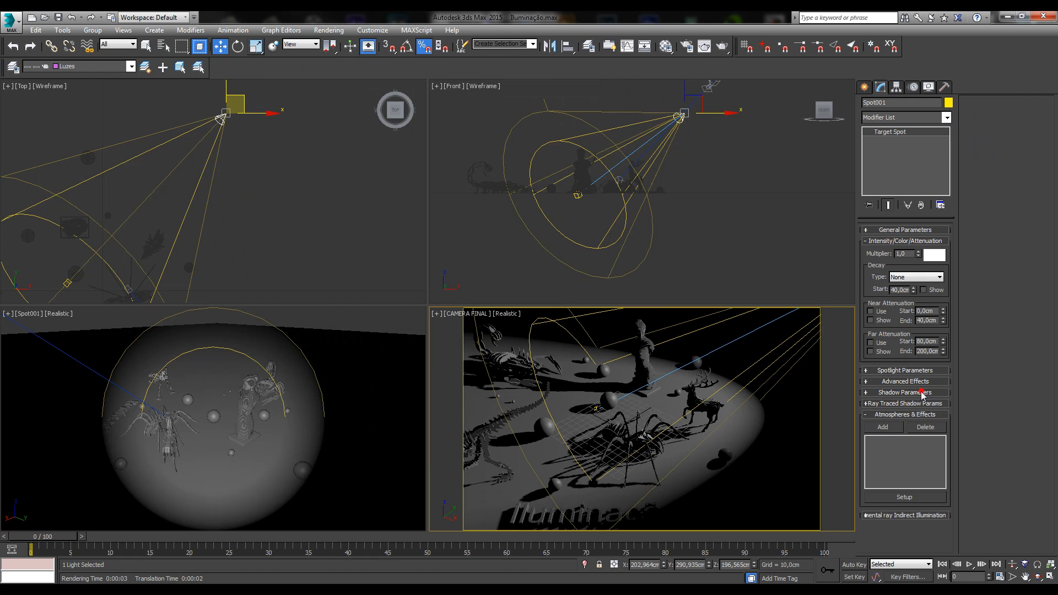
click(886, 404)
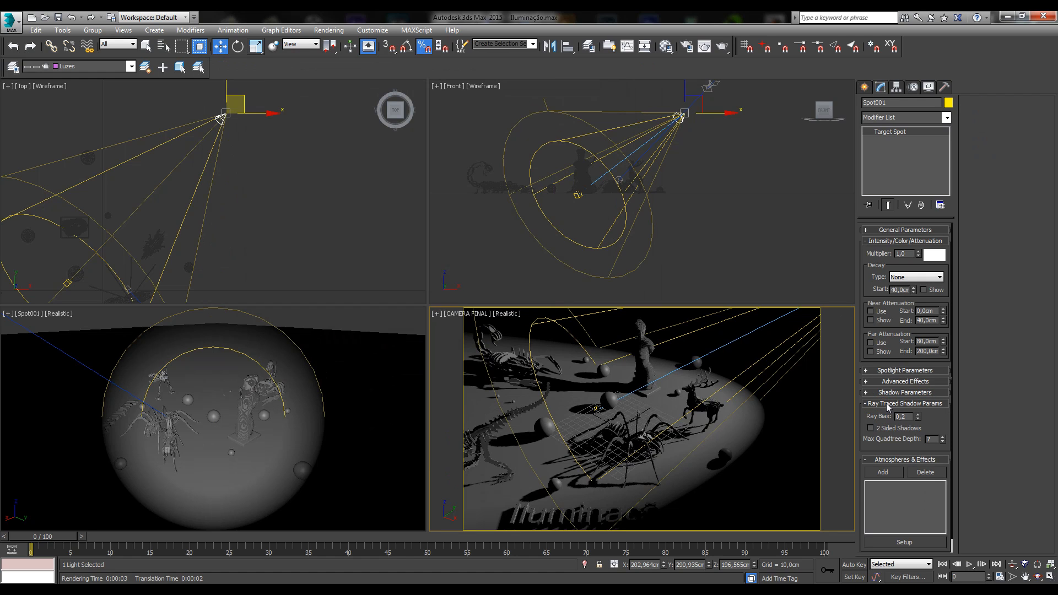
drag(880, 252, 879, 270)
click(884, 241)
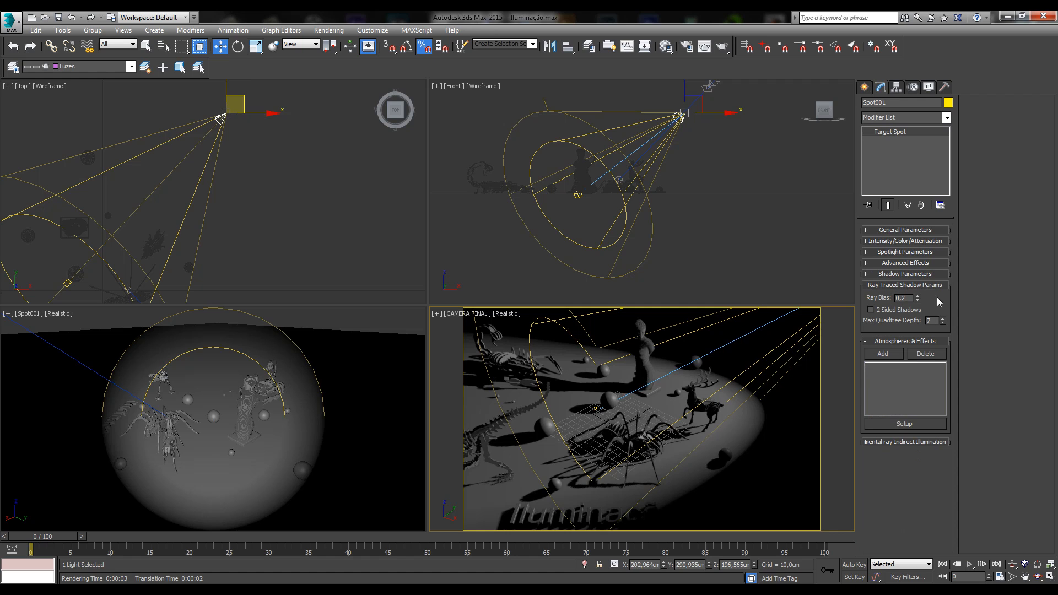
click(897, 241)
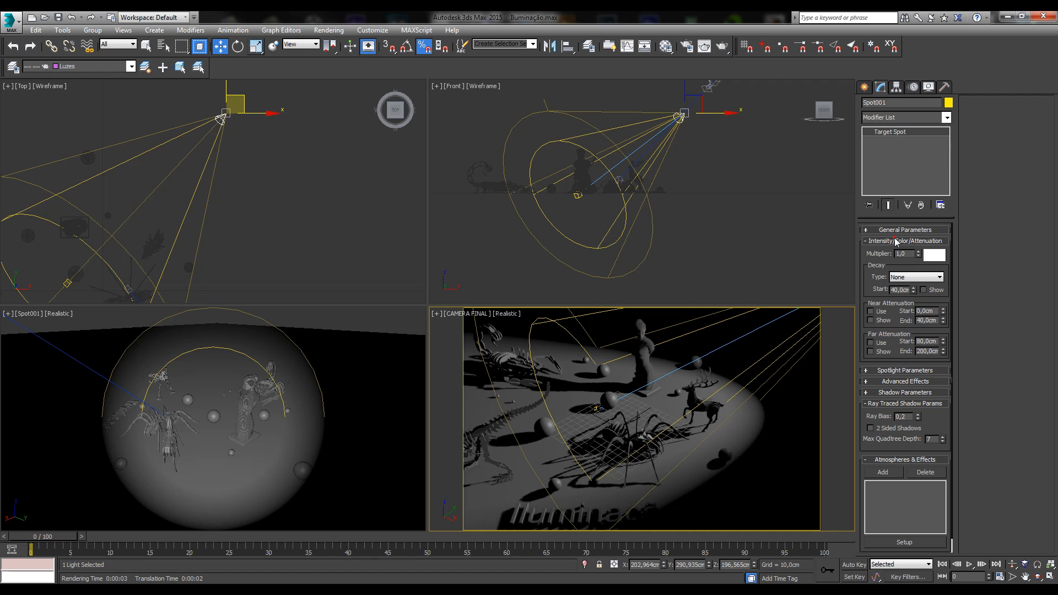
click(896, 240)
click(892, 231)
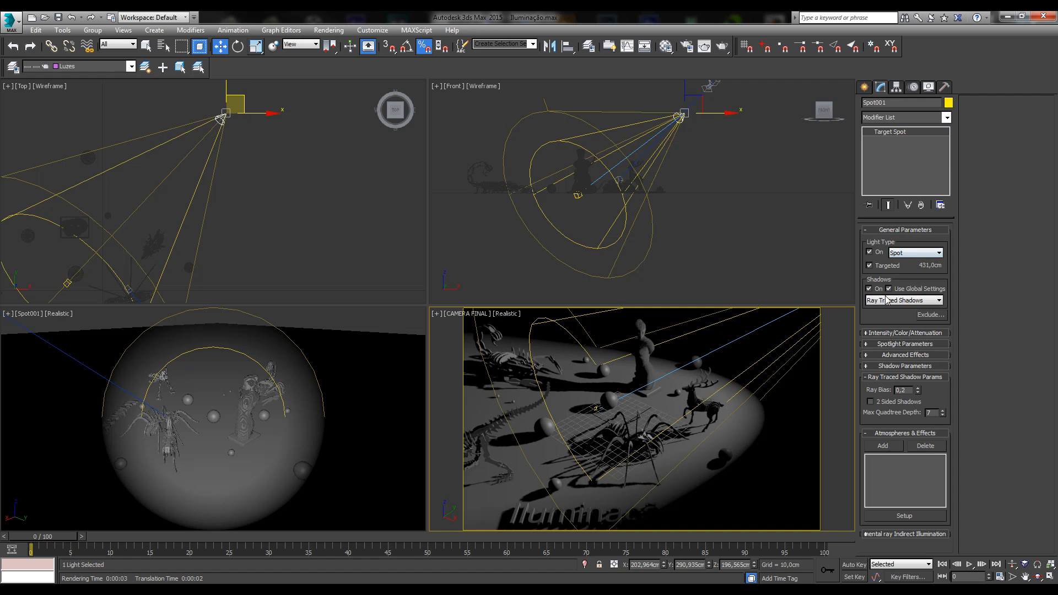
click(893, 230)
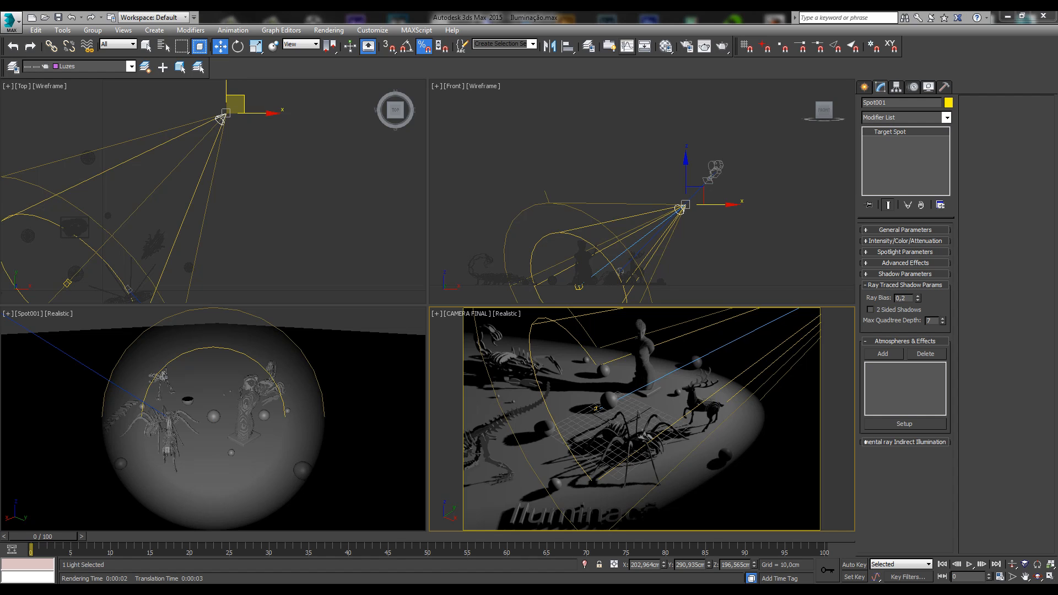
- Maximize the CAMERA FINAL view and render it with the spotlight's Ray Bias at 0,2
double_click(903, 297)
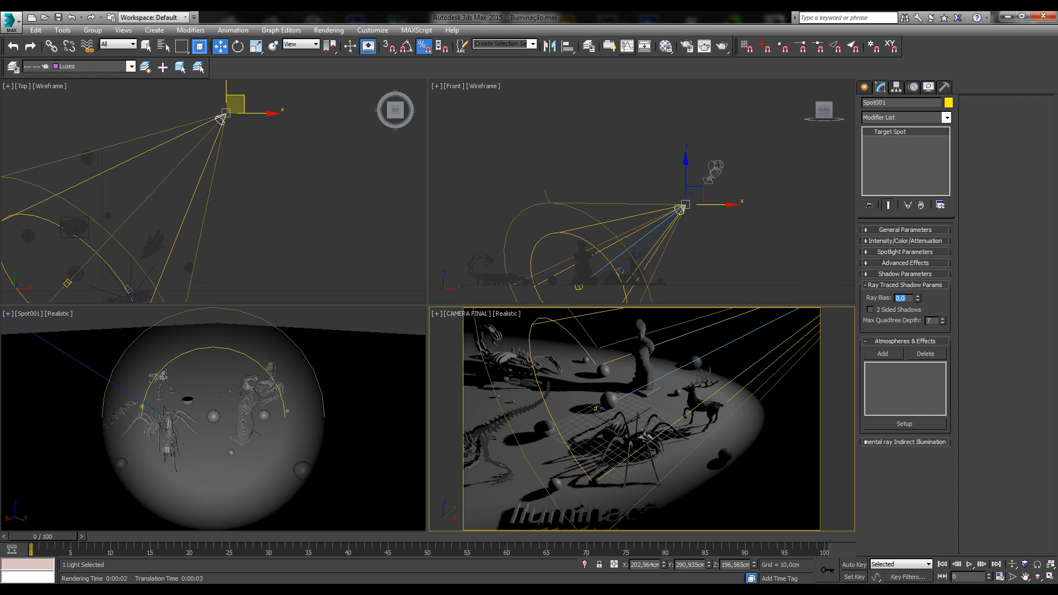
click(1049, 576)
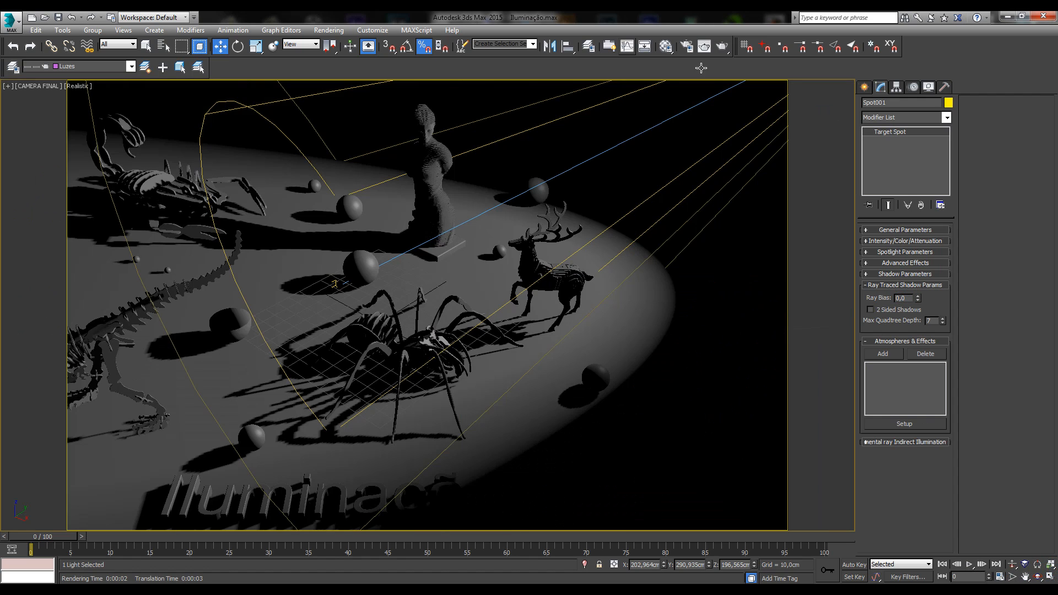
double_click(902, 299)
click(721, 46)
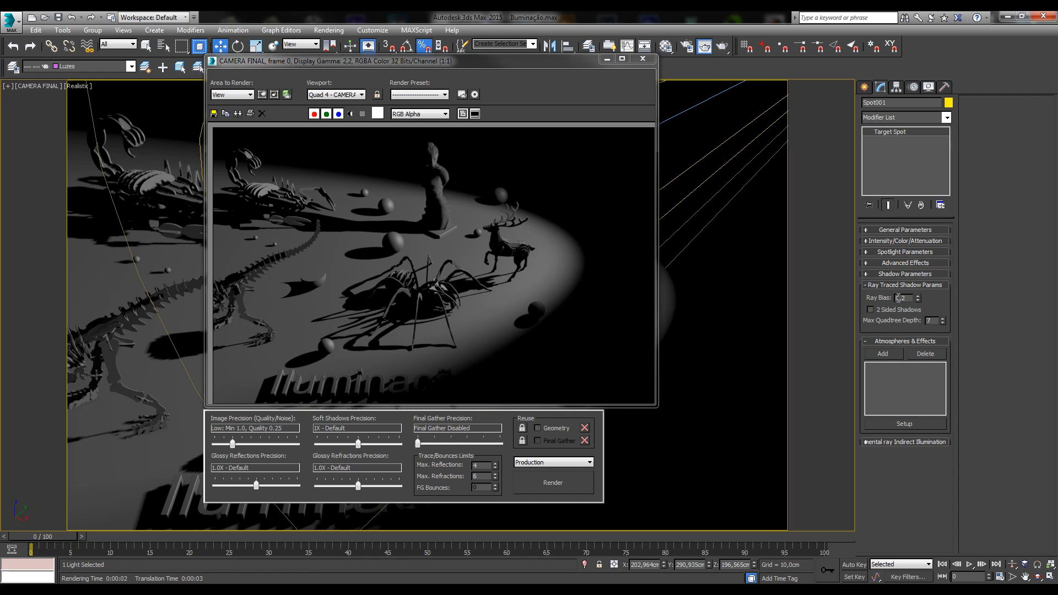
- Raise the spotlight's Ray Bias to 40,7 and render the CAMERA FINAL view for comparison
drag(898, 298, 907, 298)
text(41,5)
drag(918, 74, 918, 286)
click(537, 478)
drag(917, 297, 909, 118)
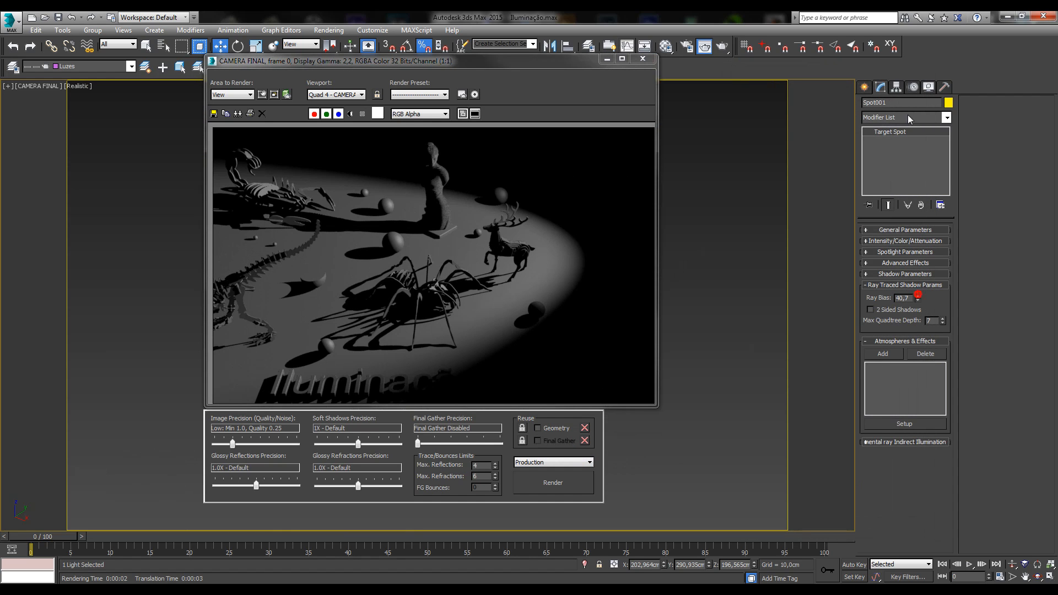
click(552, 482)
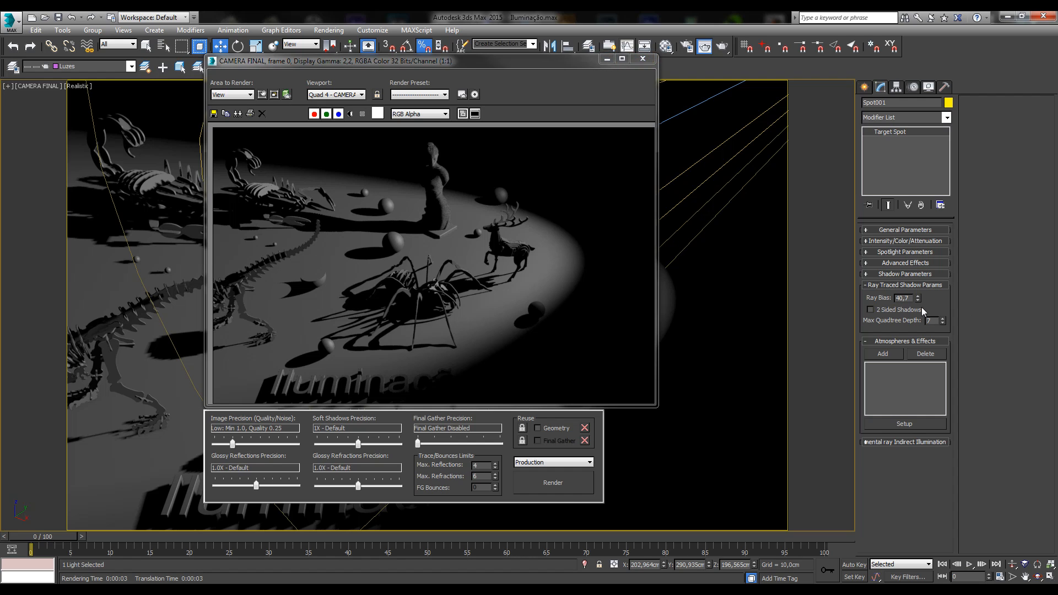
- Move the rendered frame aside and set the spotlight's Ray Bias to 0,0
drag(910, 301, 874, 294)
drag(572, 66, 520, 66)
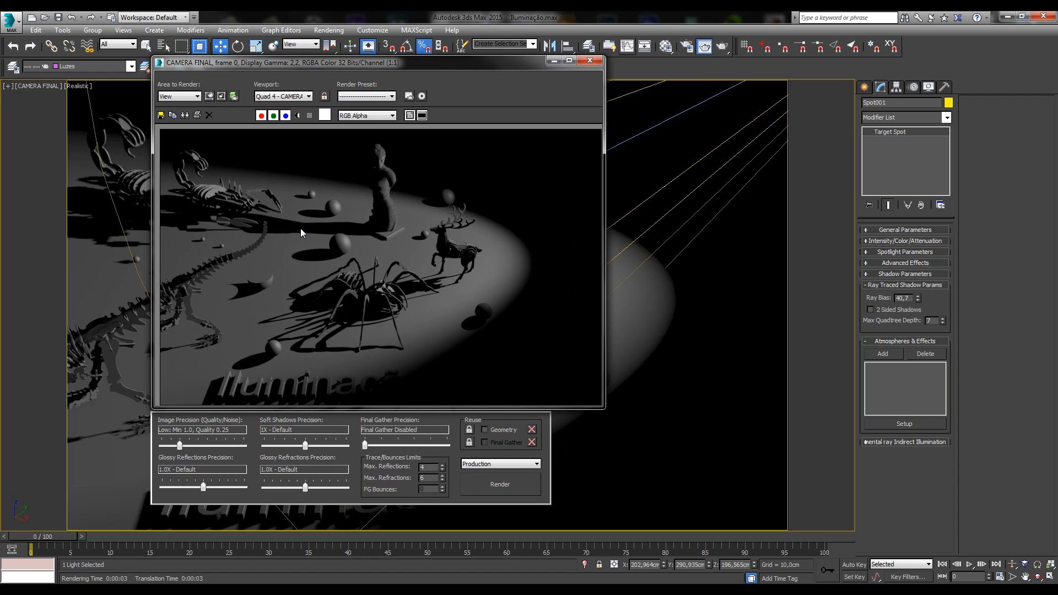
double_click(901, 298)
mouse_move(919, 300)
mouse_down()
mouse_move(924, 308)
mouse_move(915, 283)
mouse_move(915, 306)
mouse_up()
right_click(917, 300)
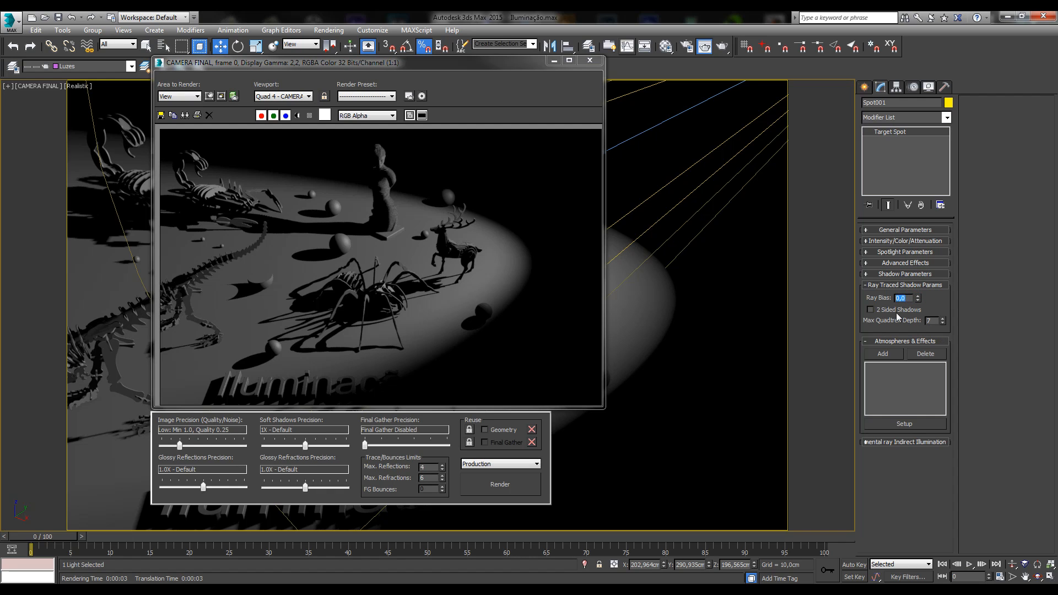
- Toggle 2 Sided Shadows on and off again, and inspect the cut-open sphere's shadow in the CAMERA FINAL render
click(885, 310)
click(885, 310)
drag(458, 67, 518, 63)
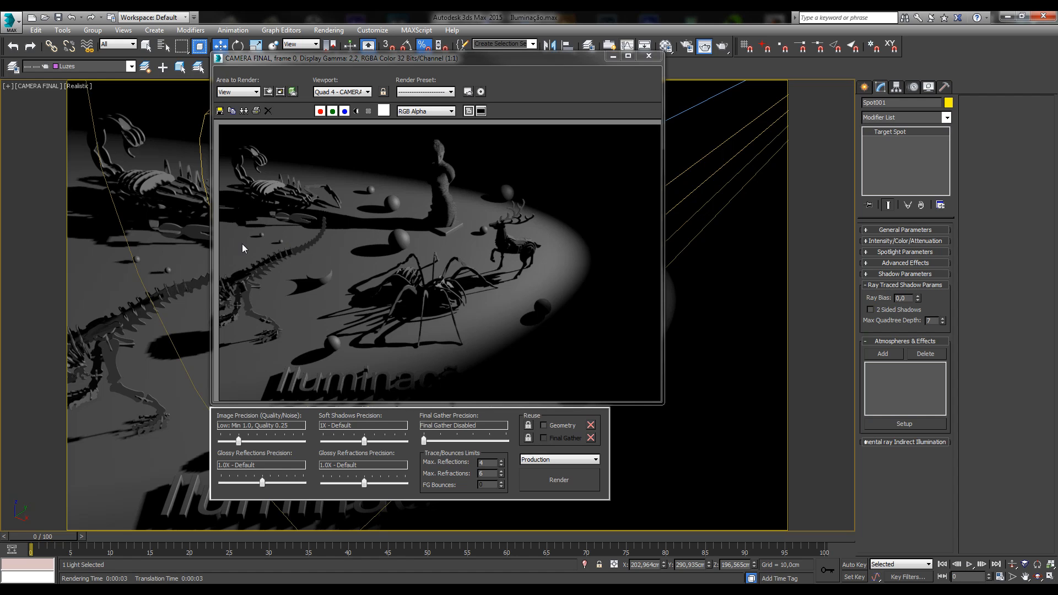
scroll(355, 281, up, 1)
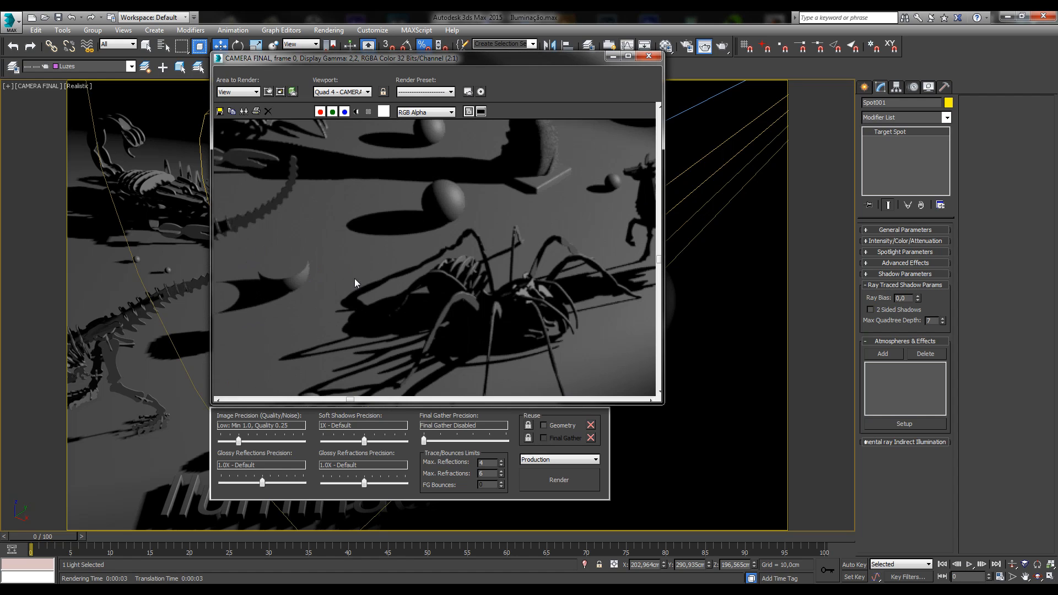
scroll(302, 287, up, 1)
scroll(505, 297, down, 1)
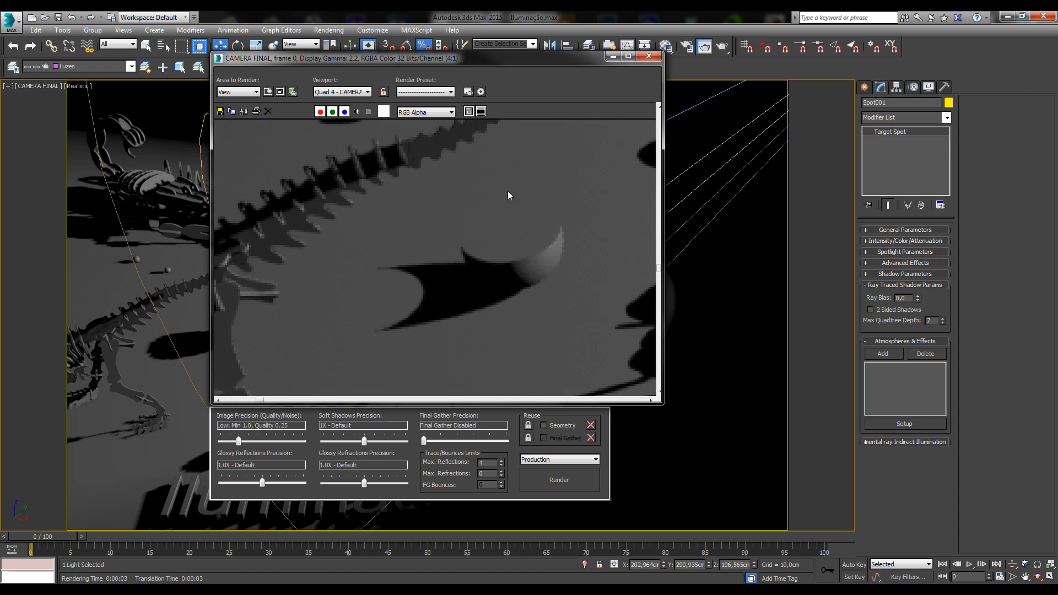
- Enable 2 Sided Shadows in the spotlight's ray traced shadow settings and re-render the camera view
scroll(626, 328, down, 2)
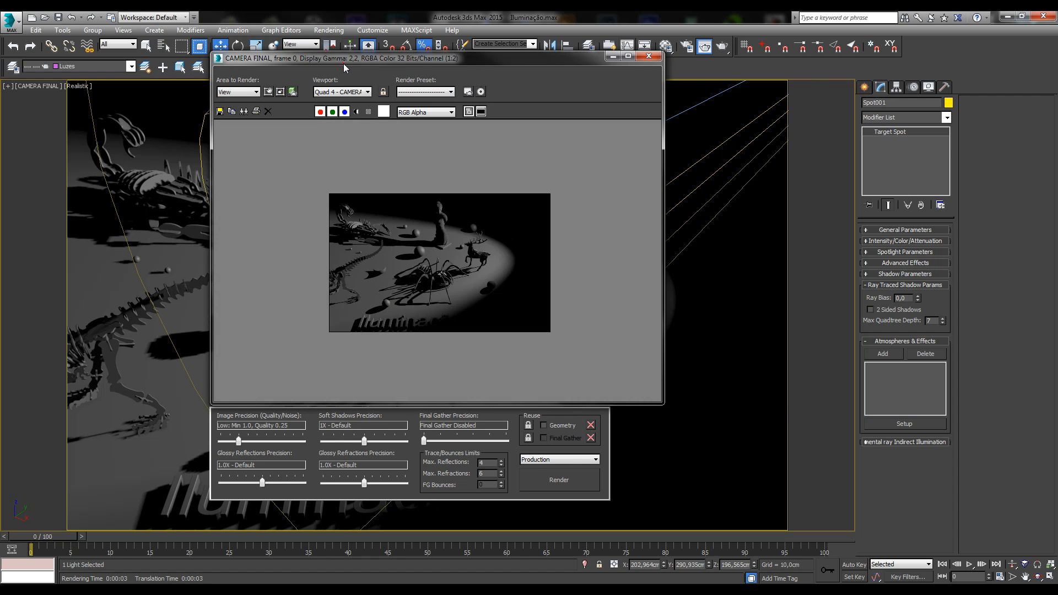
drag(343, 64, 489, 63)
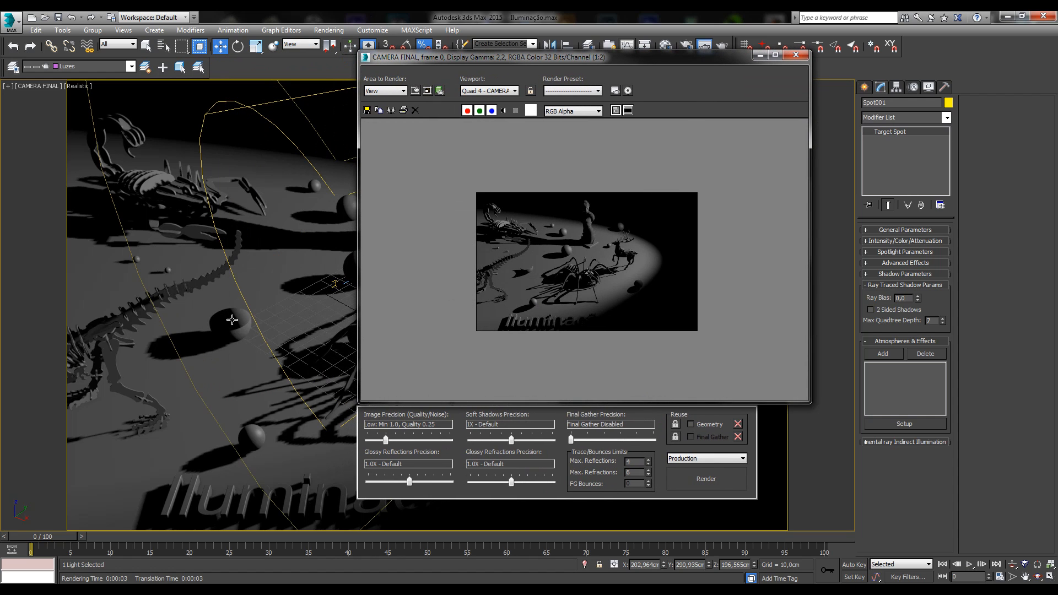
scroll(543, 299, up, 1)
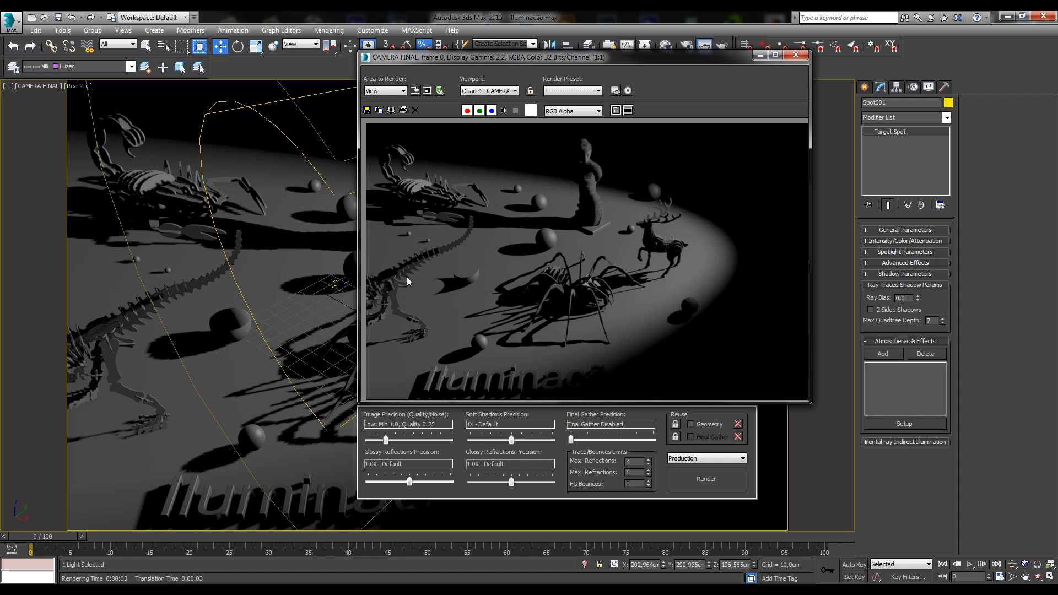
click(895, 310)
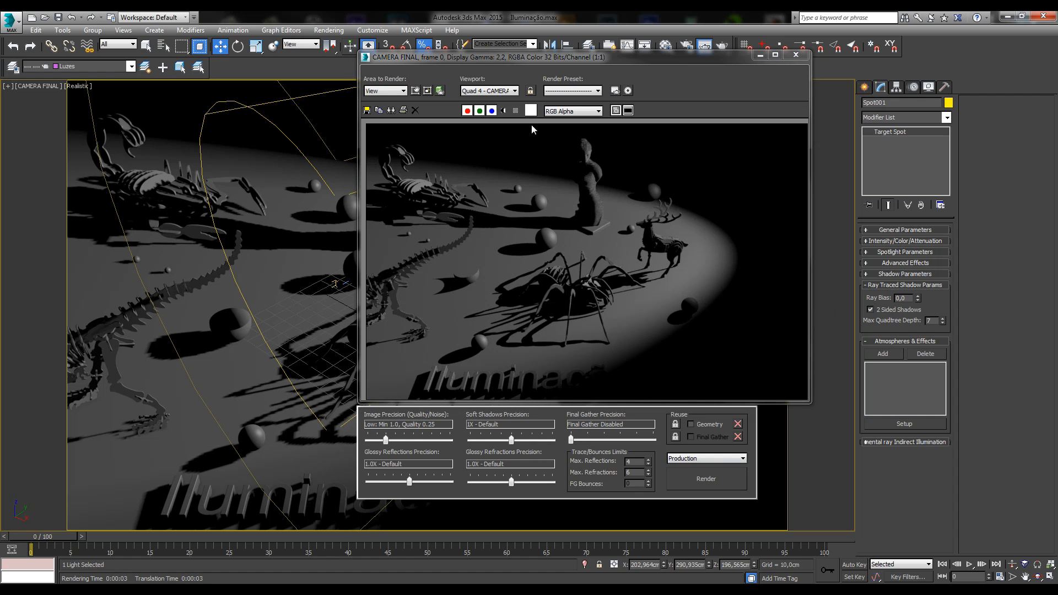
click(694, 480)
drag(513, 57, 498, 85)
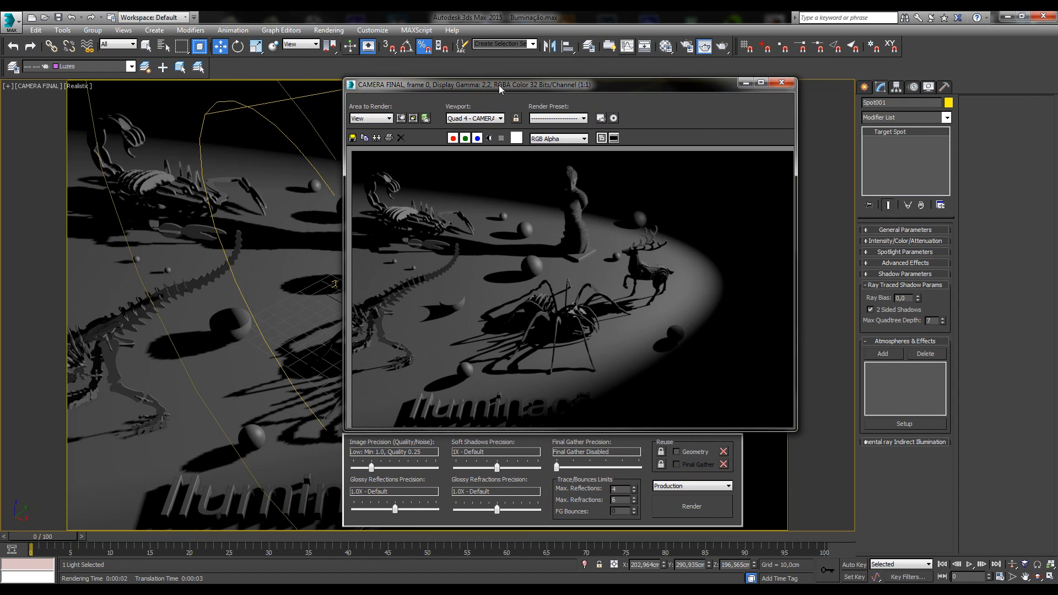
- Enable Force 2-Sided in the render options and render the camera view again
click(686, 46)
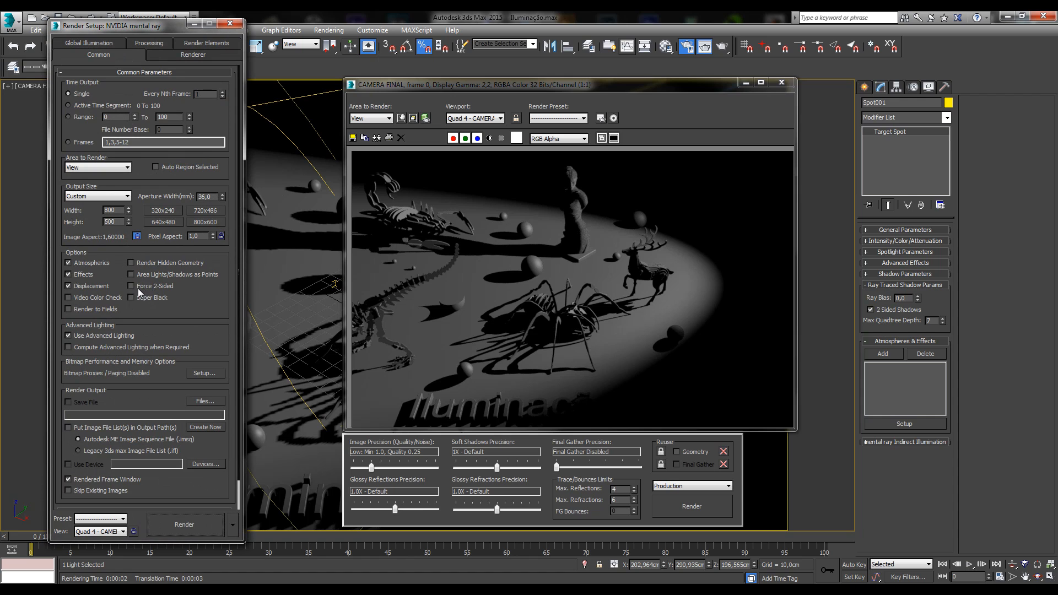
click(152, 287)
click(236, 23)
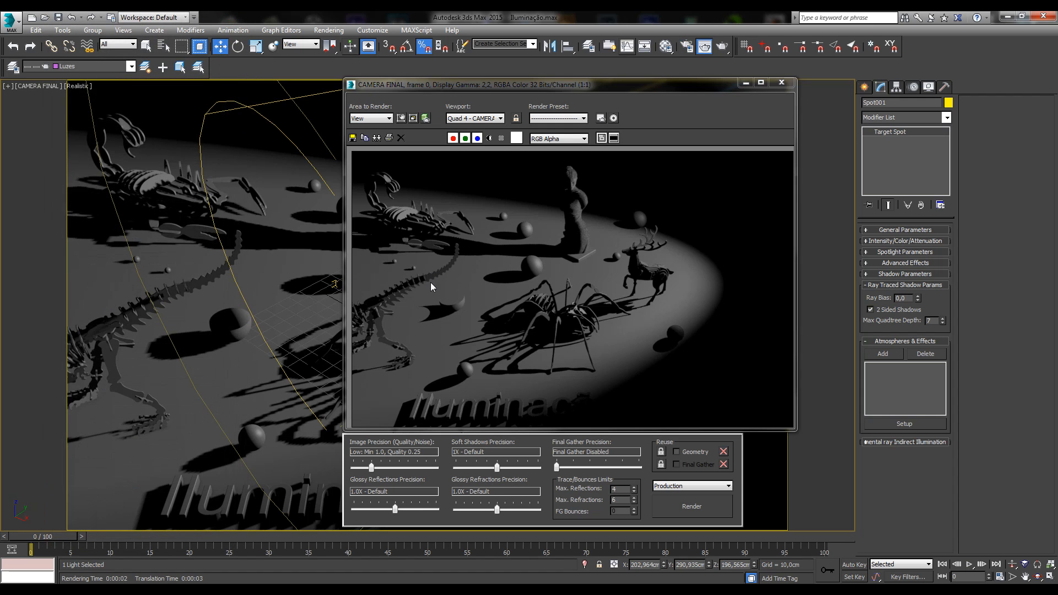
drag(476, 91, 372, 75)
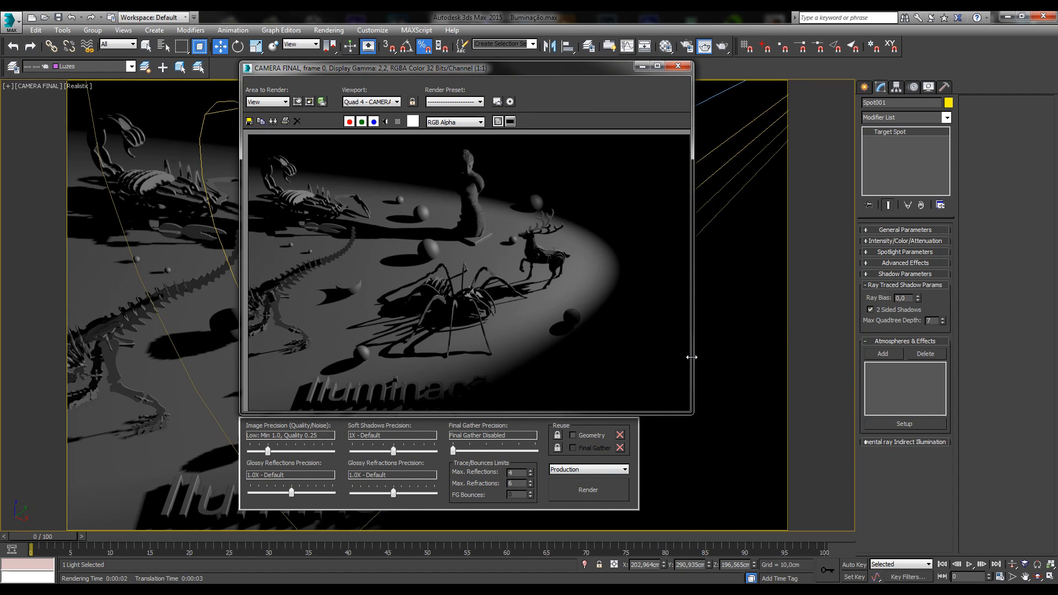
mouse_move(691, 357)
mouse_down()
mouse_move(685, 349)
mouse_move(694, 351)
mouse_up()
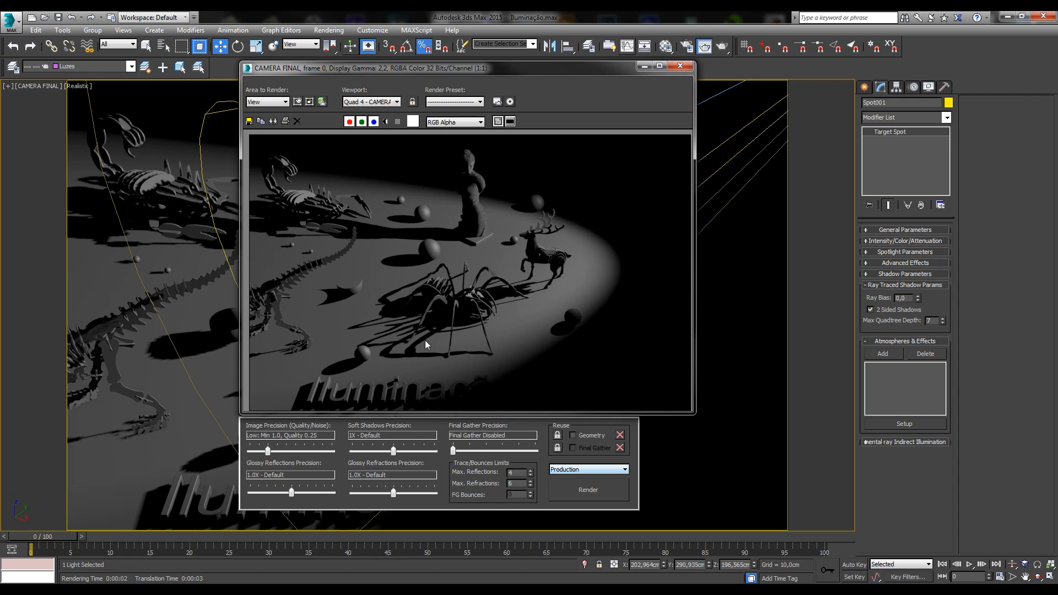
click(570, 483)
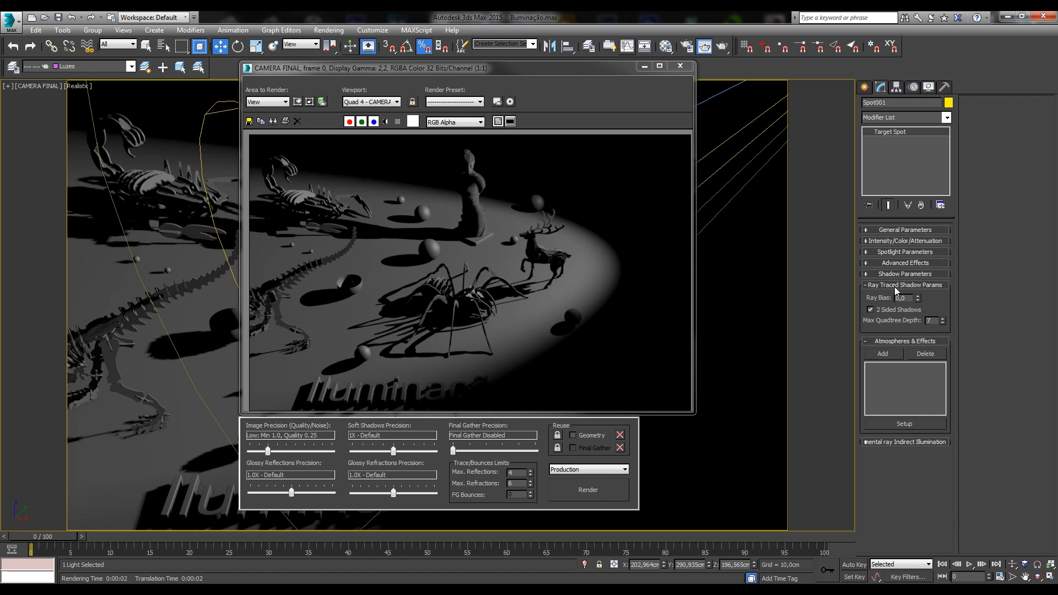
- Set the spotlight's Max Quadtree Depth to 7 and close the rendered frame
double_click(928, 321)
click(935, 321)
click(943, 319)
text(7)
click(491, 287)
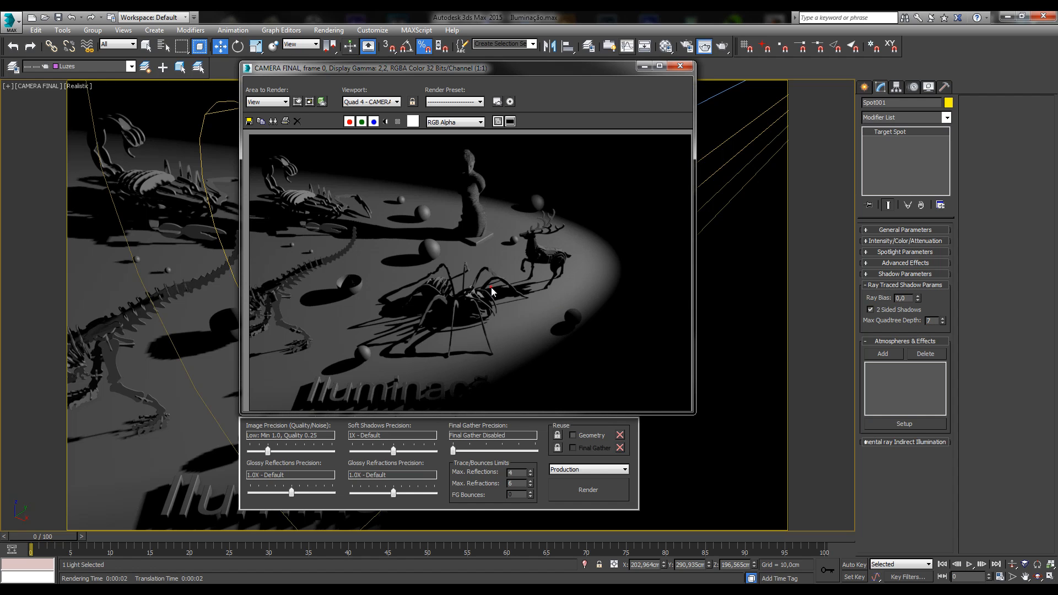
click(680, 66)
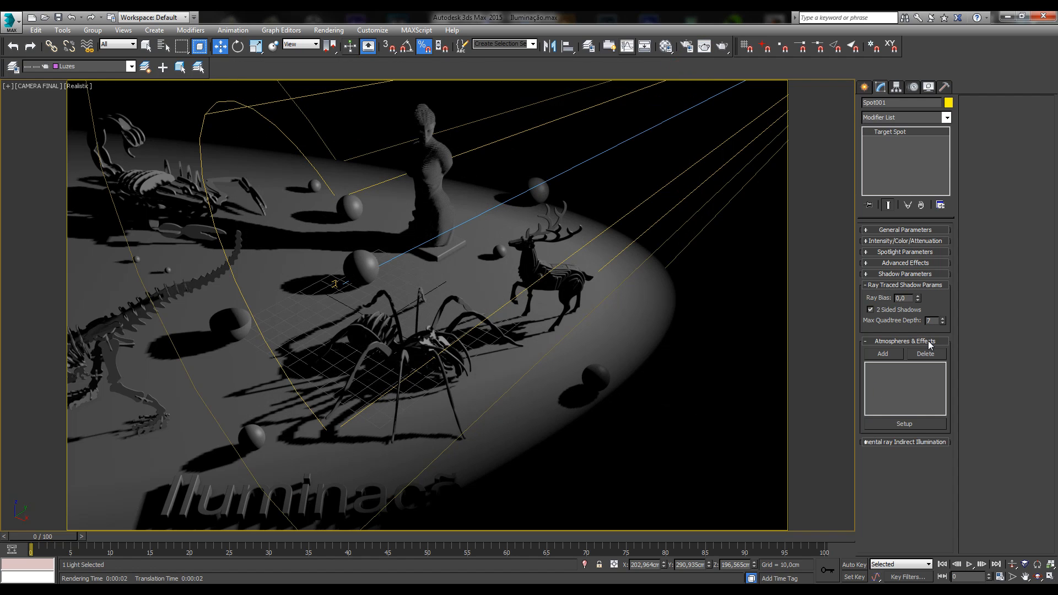
- Examine the Volume Light and Lens Effects choices offered for the spotlight, leaving the dialog without adding either
click(901, 286)
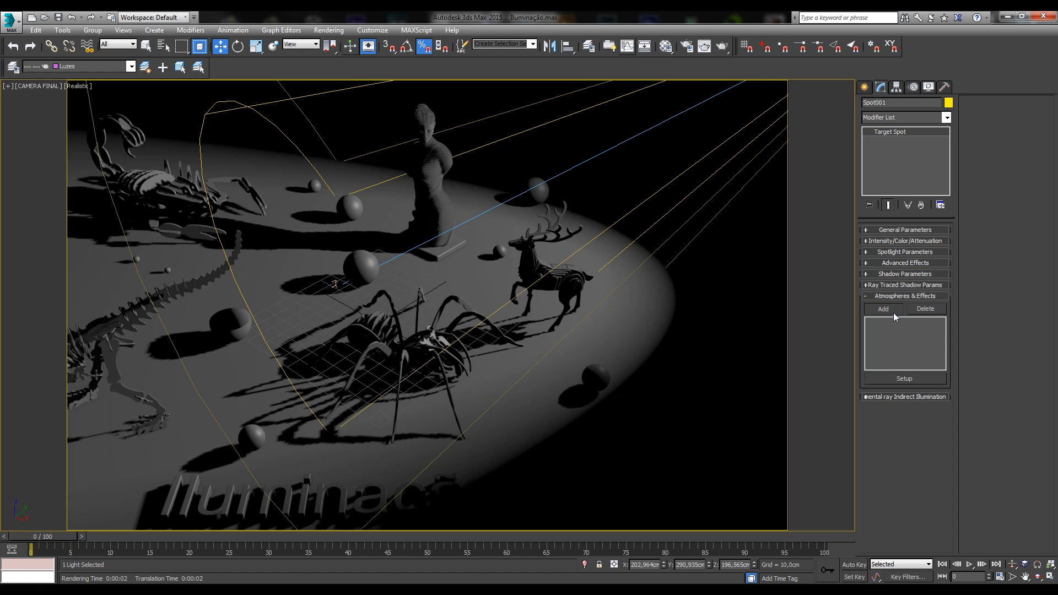
click(883, 308)
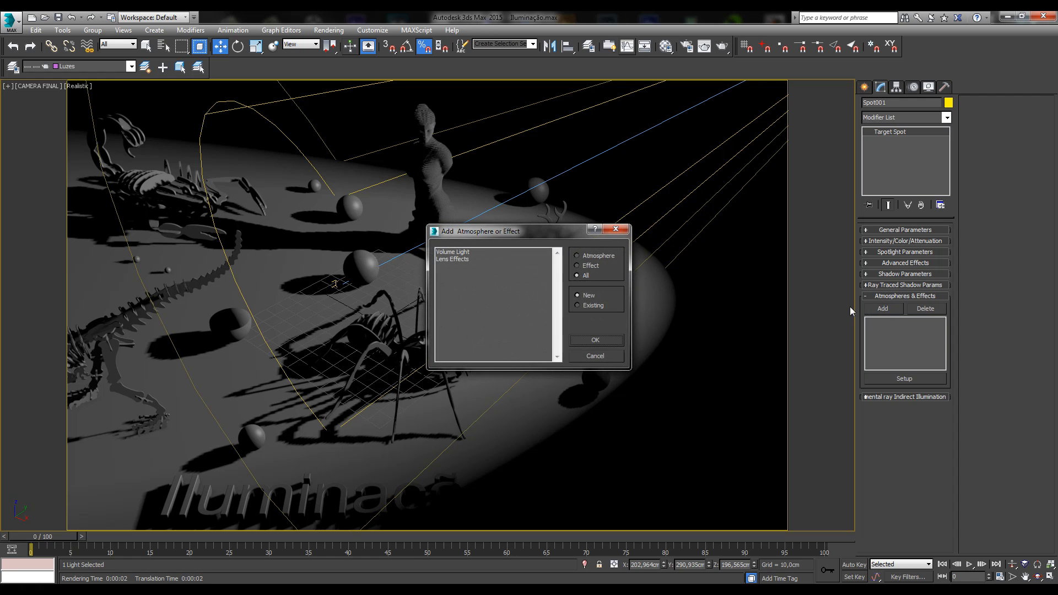
click(454, 253)
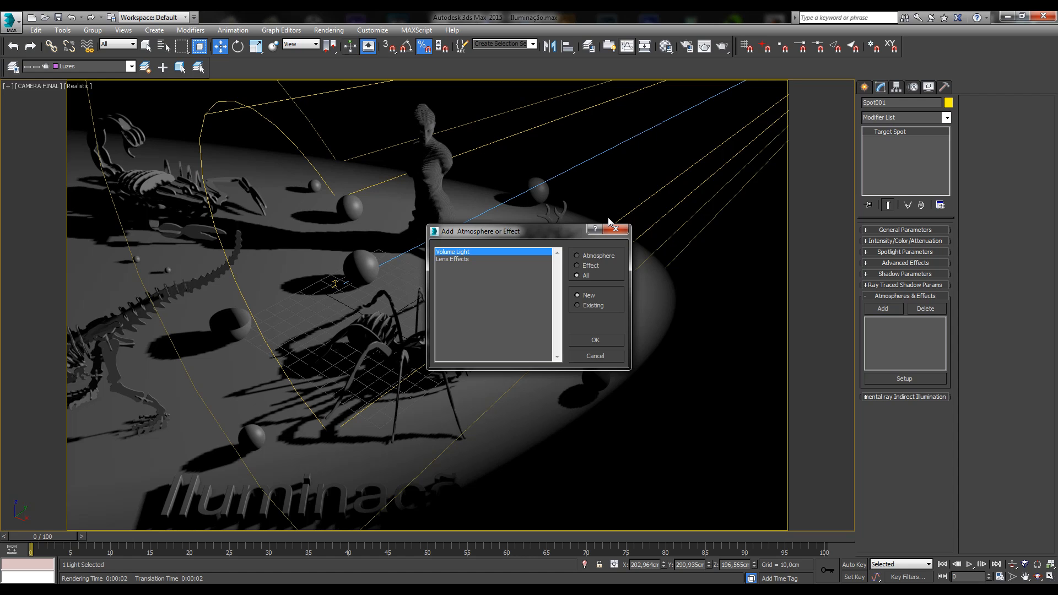
click(457, 258)
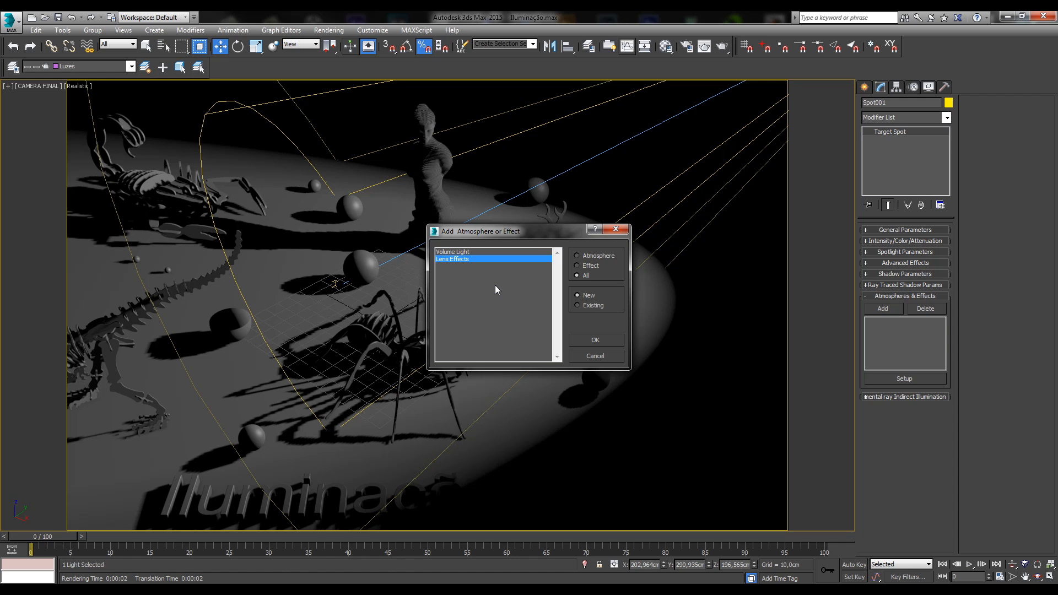
click(463, 251)
click(452, 258)
click(461, 253)
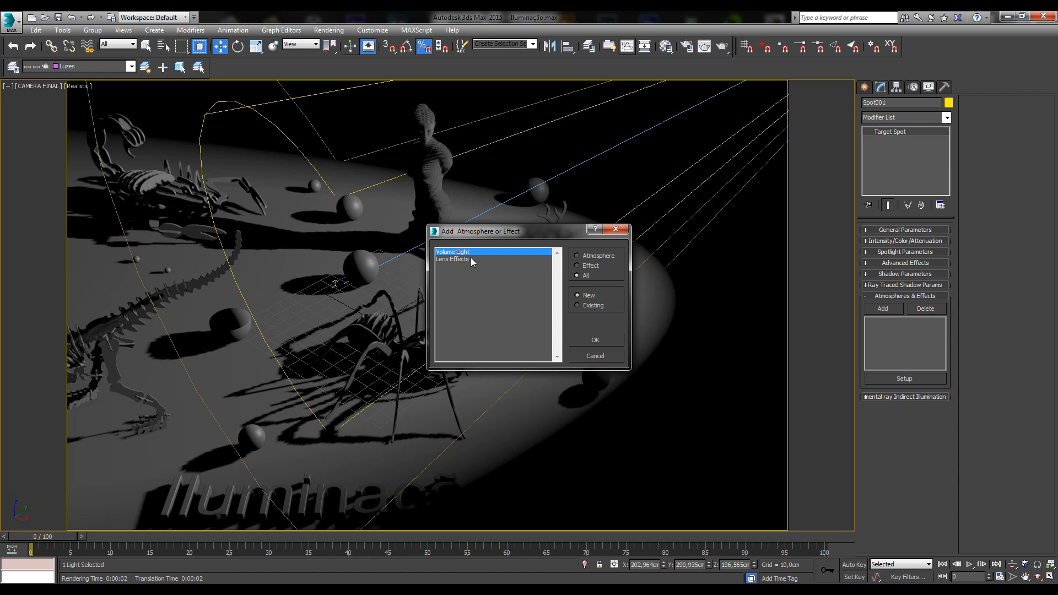
click(453, 260)
click(451, 252)
click(456, 259)
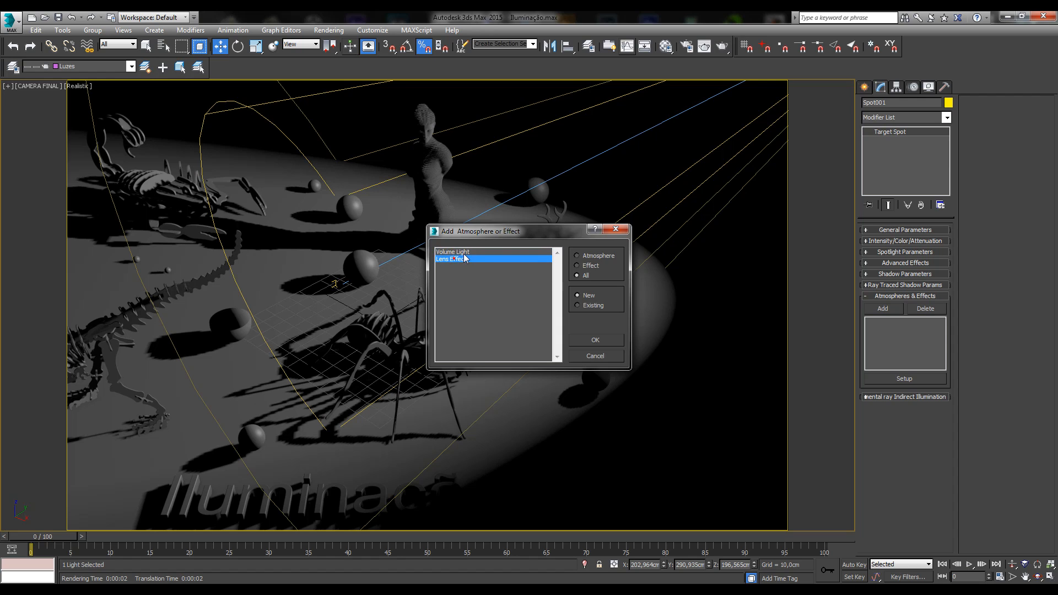
click(463, 253)
click(459, 260)
click(471, 254)
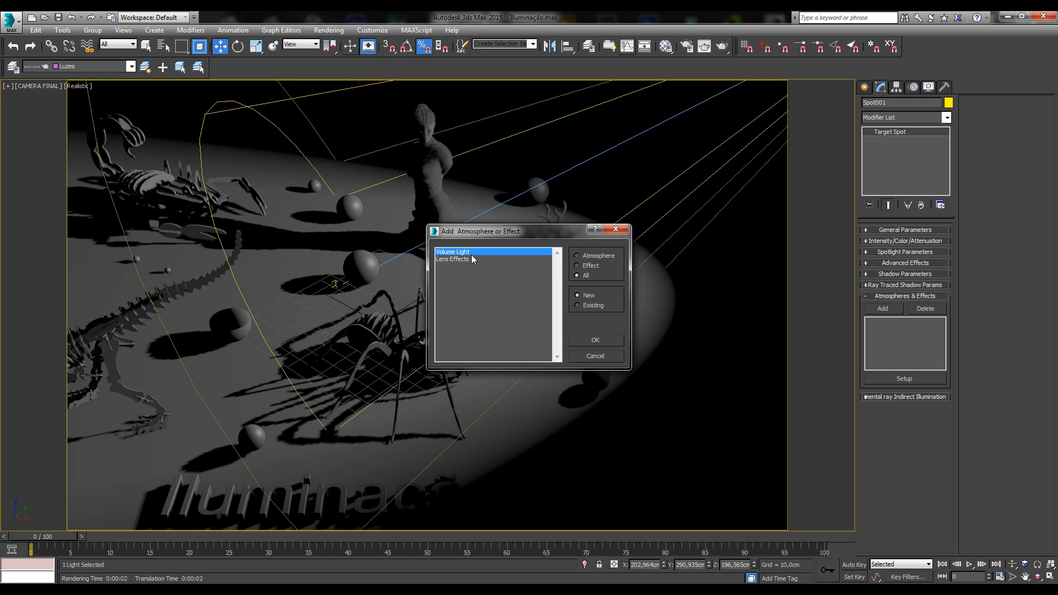
click(460, 259)
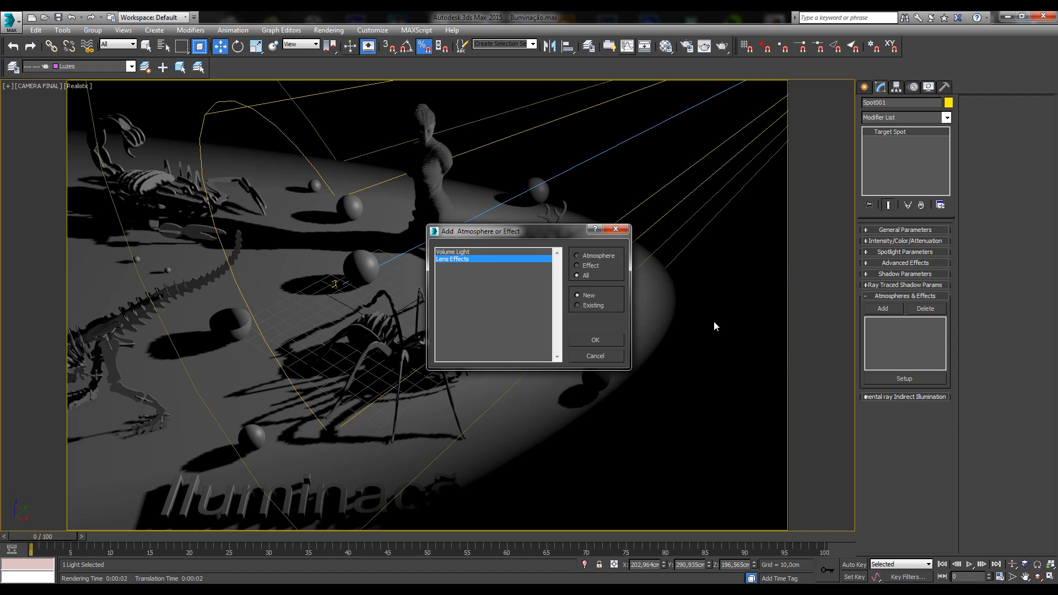
click(466, 252)
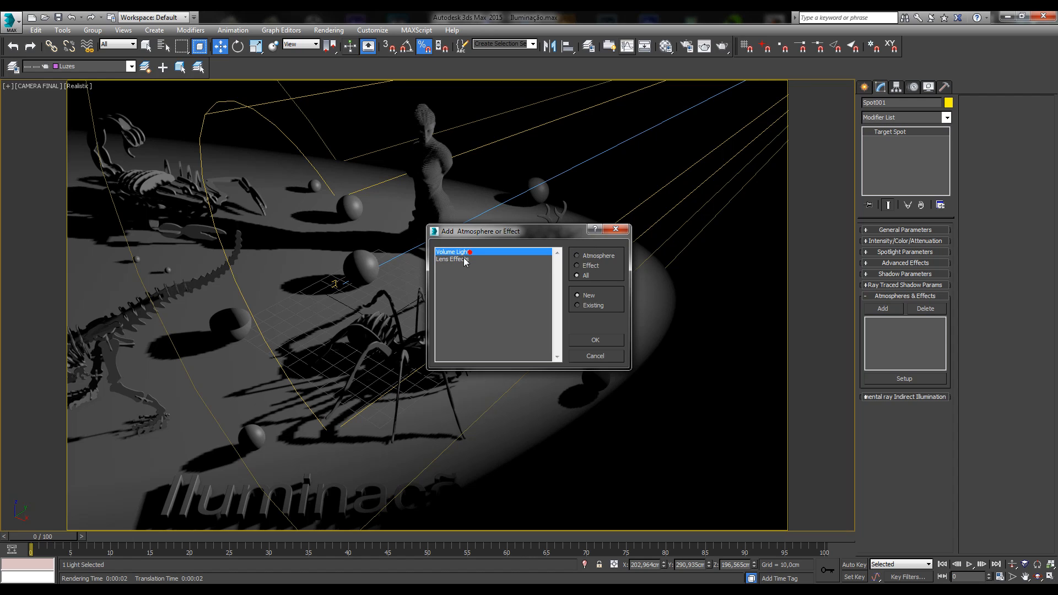
click(464, 260)
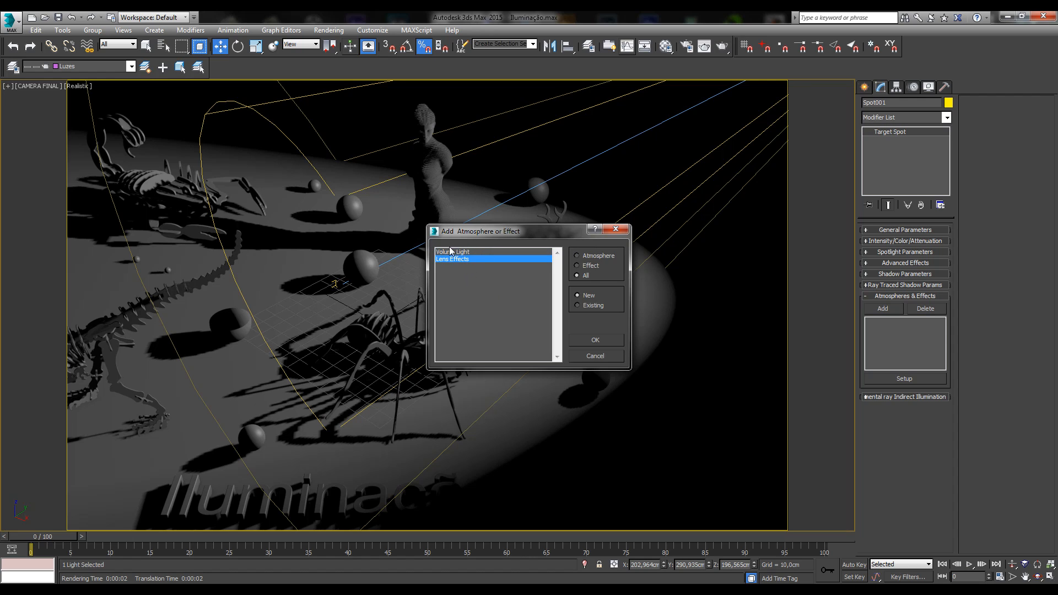
click(462, 253)
click(460, 260)
click(462, 251)
click(461, 259)
click(615, 228)
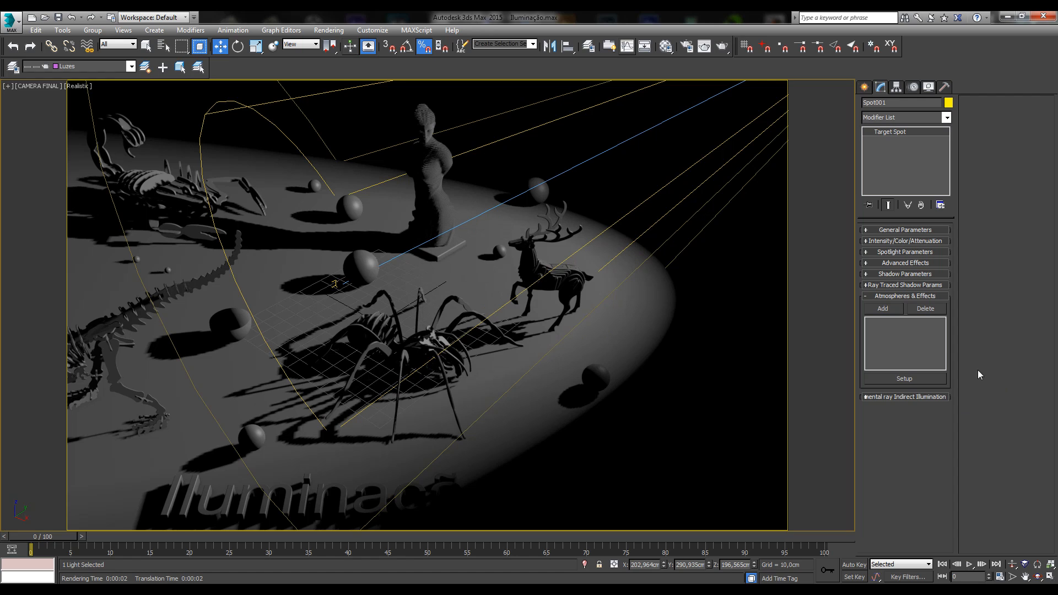
- Examine the spotlight's mental ray Indirect Illumination settings, with the Atmospheres & Effects section collapsed
click(912, 297)
click(900, 308)
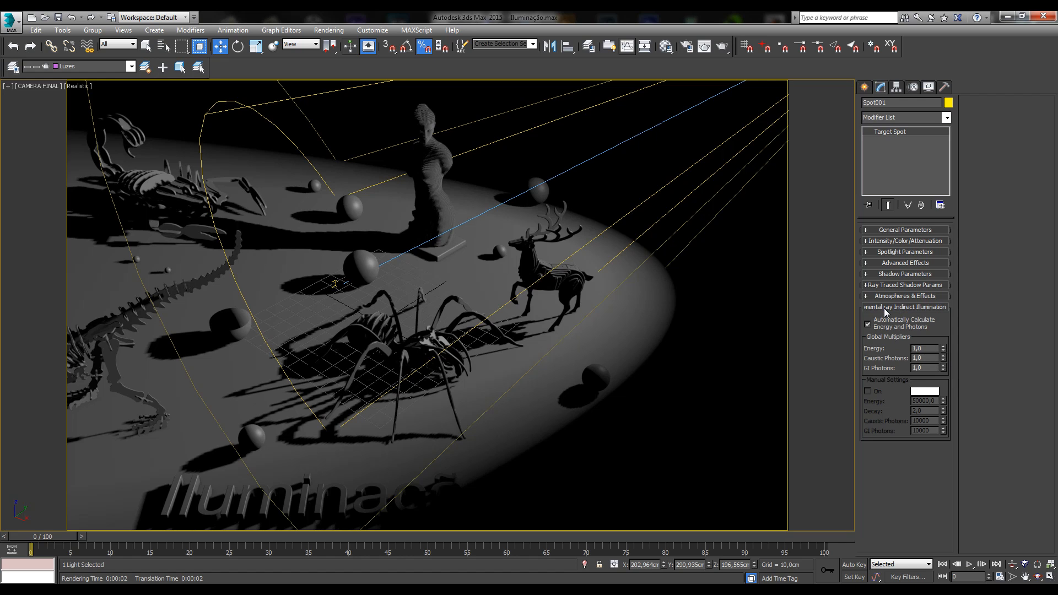
click(884, 307)
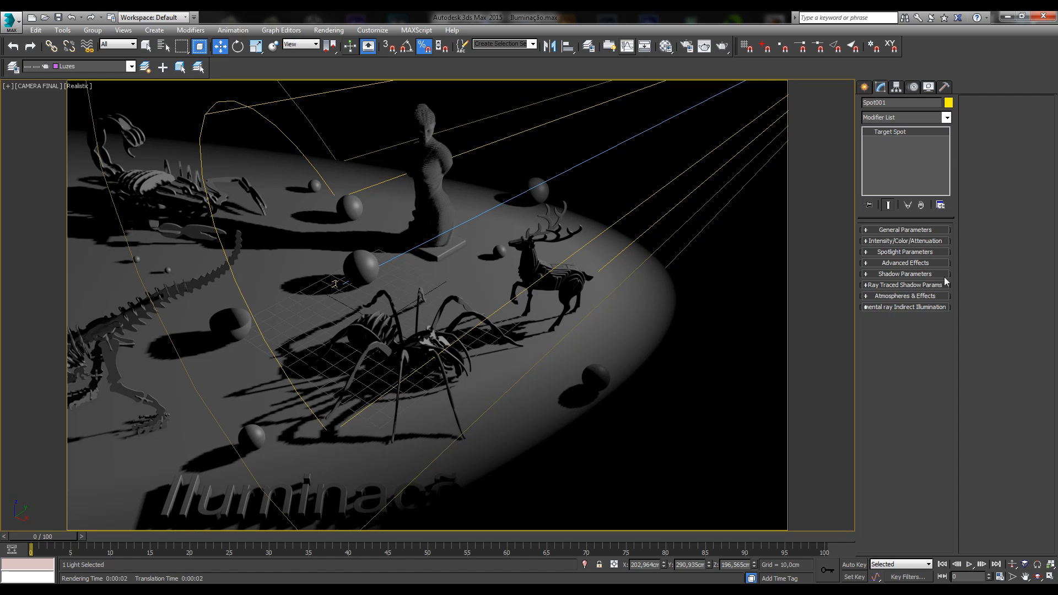
- Change the light type to Directional, review its intensity and directional parameters, and test-render the camera view
click(914, 230)
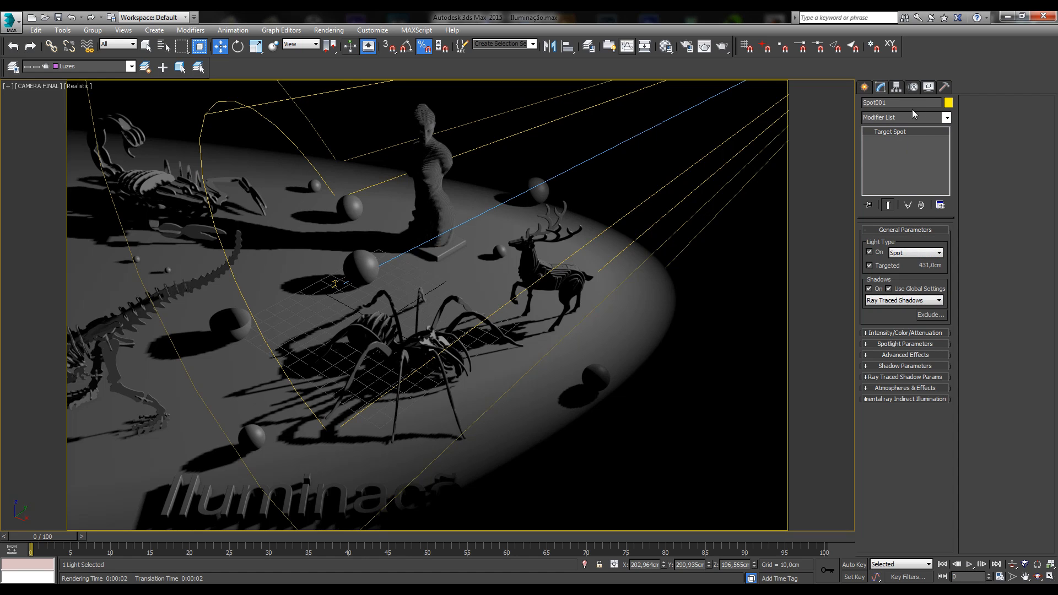
click(904, 253)
click(901, 270)
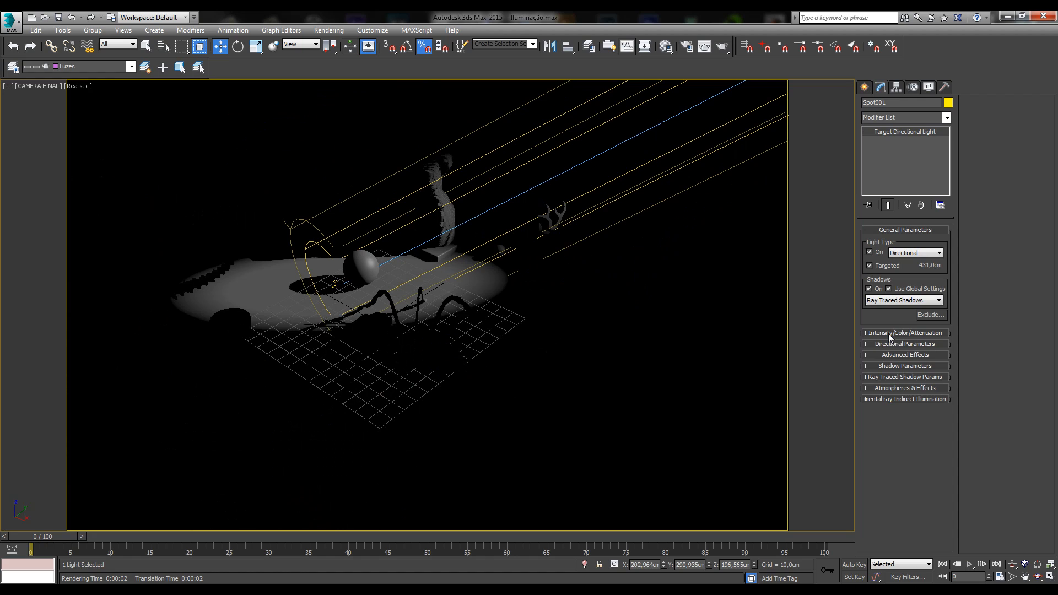
click(888, 333)
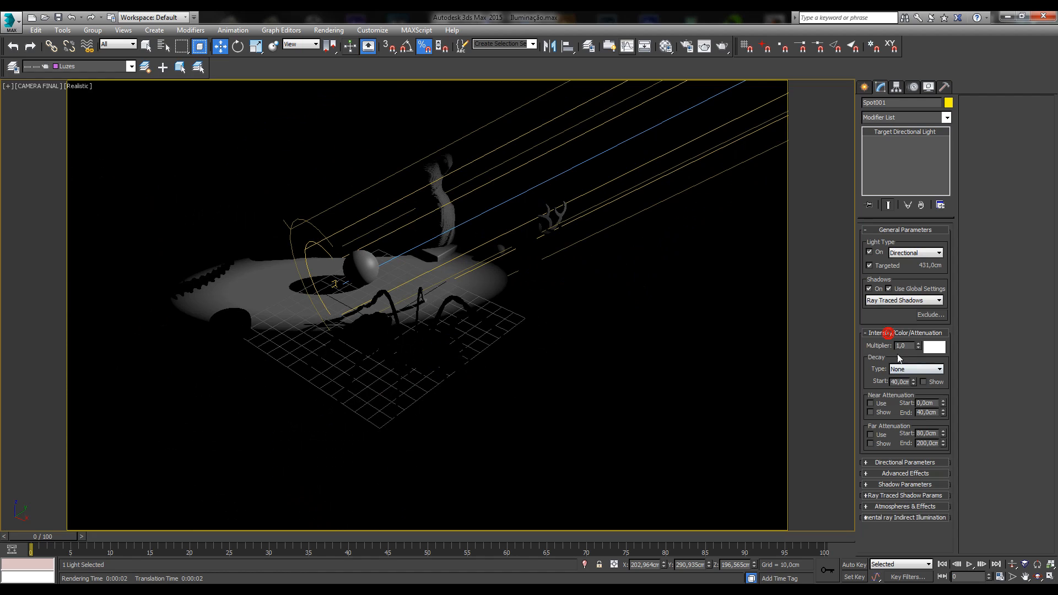
click(897, 463)
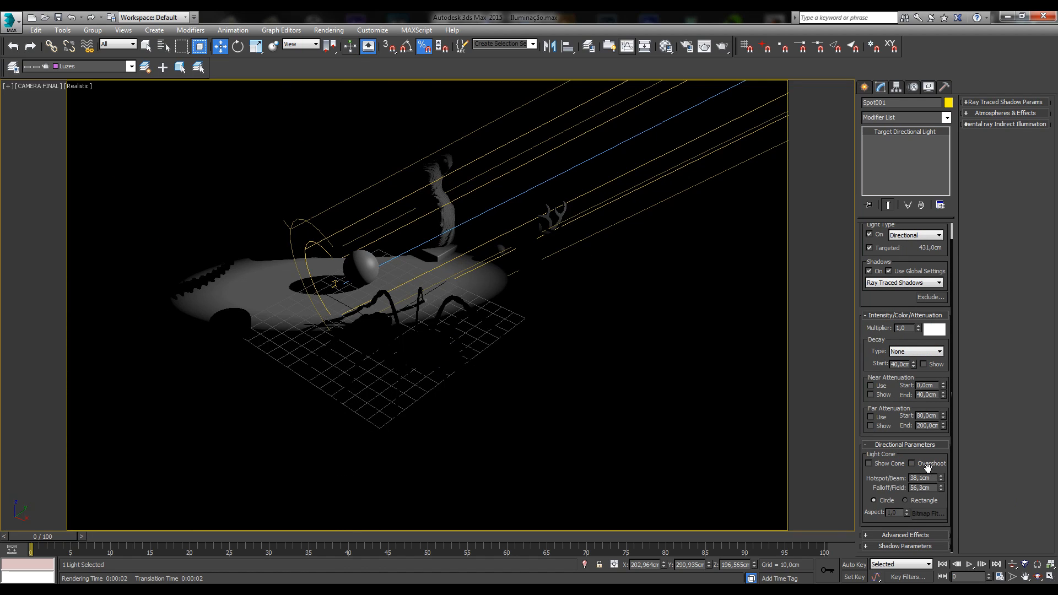
click(863, 500)
click(722, 47)
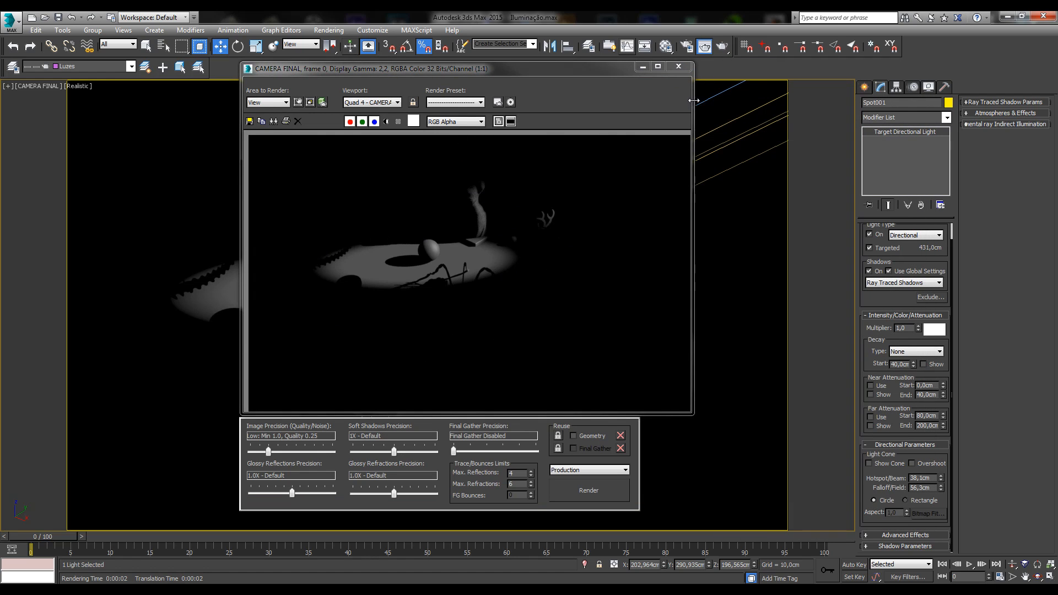
click(682, 66)
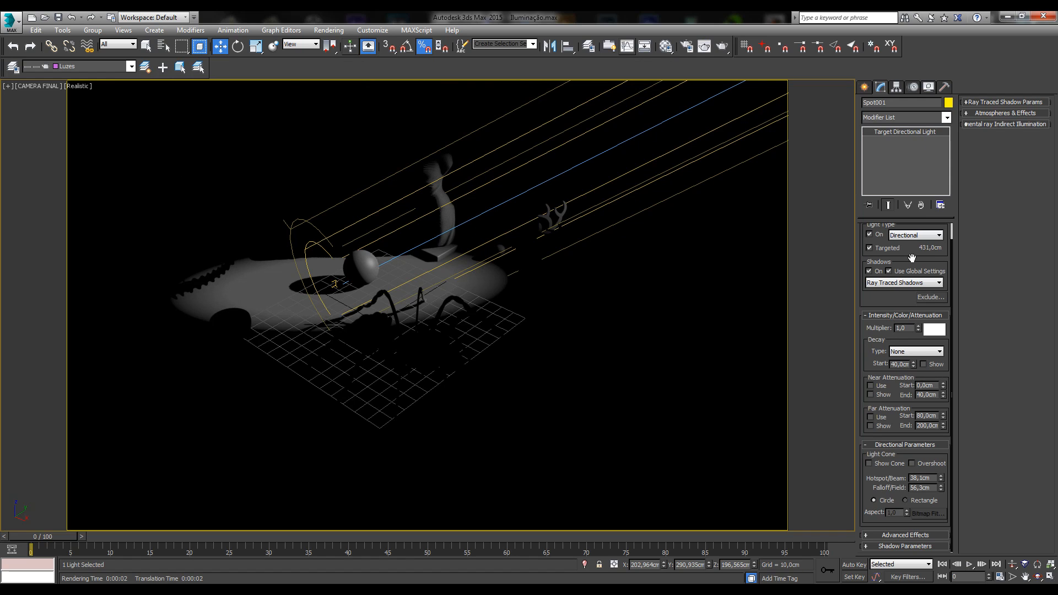
- Change the light type to Omni and test-render the camera view
click(928, 236)
click(909, 260)
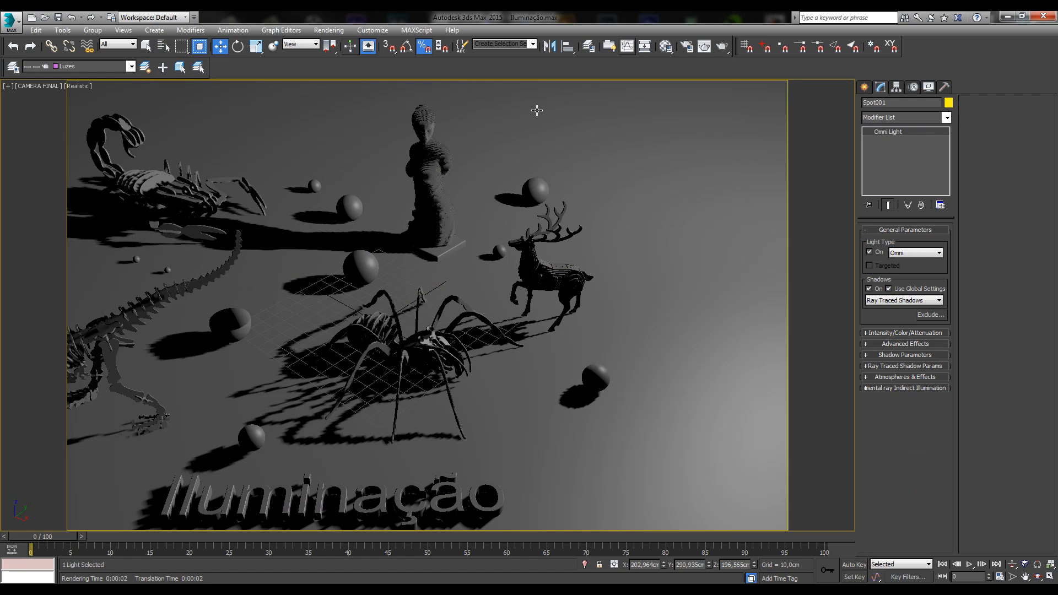
click(720, 48)
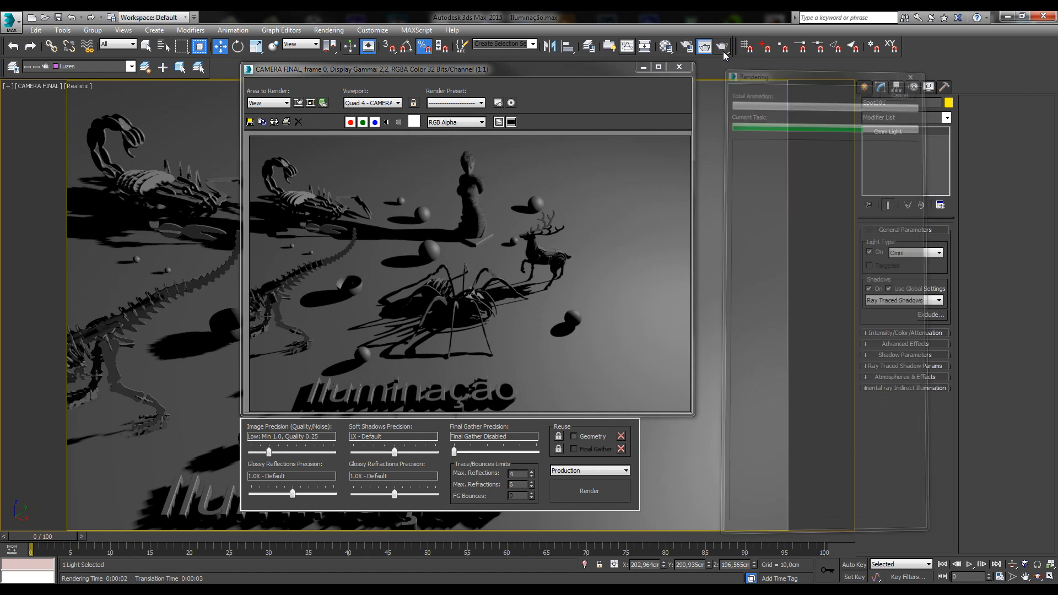
click(679, 67)
- Undo the light type changes back to Spot and open the light's General Parameters
key(ctrl+z)
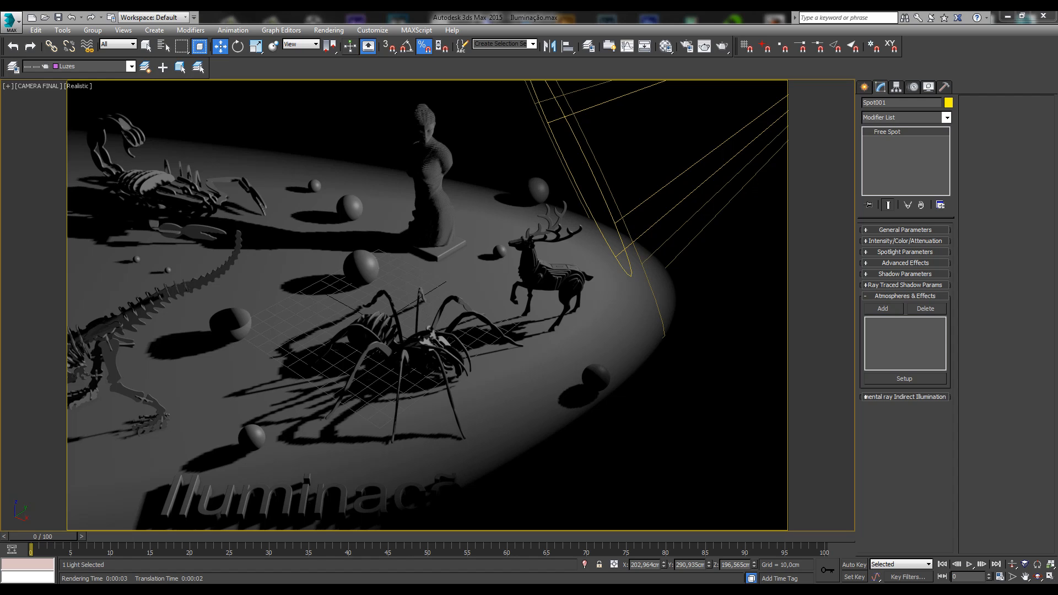
click(888, 232)
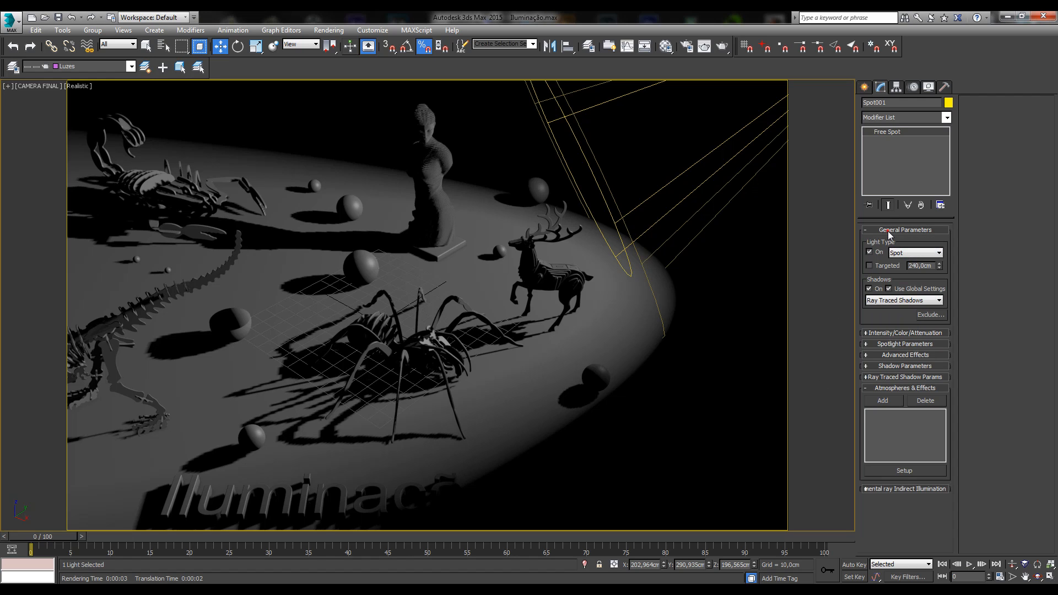
- Set the spotlight's shadow type to mental ray Shadow Map and bring its shadow map parameters into view
click(894, 301)
click(915, 318)
click(947, 379)
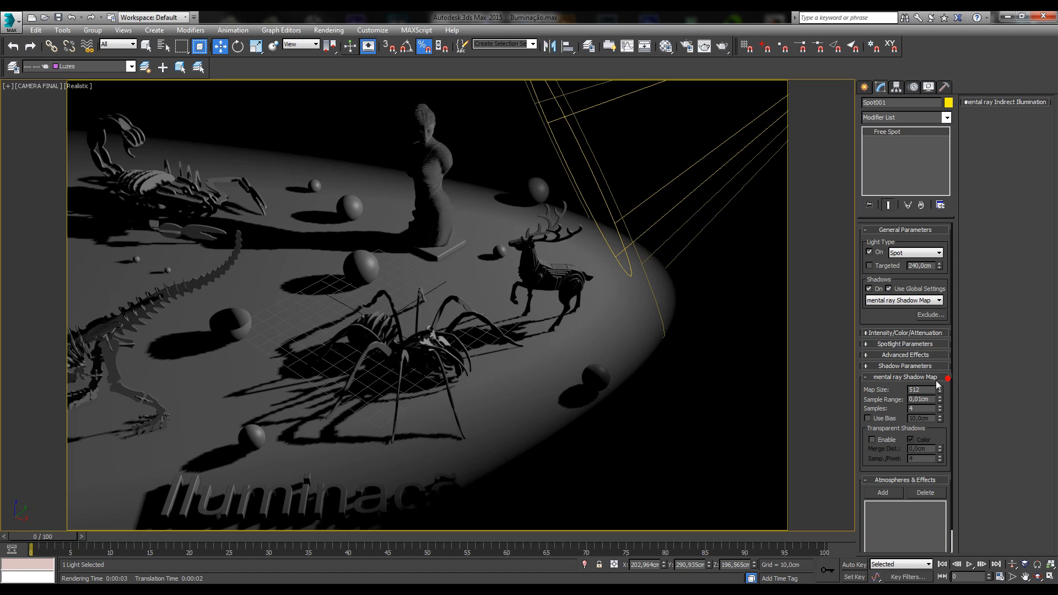
click(916, 300)
click(916, 301)
scroll(888, 311, down, 1)
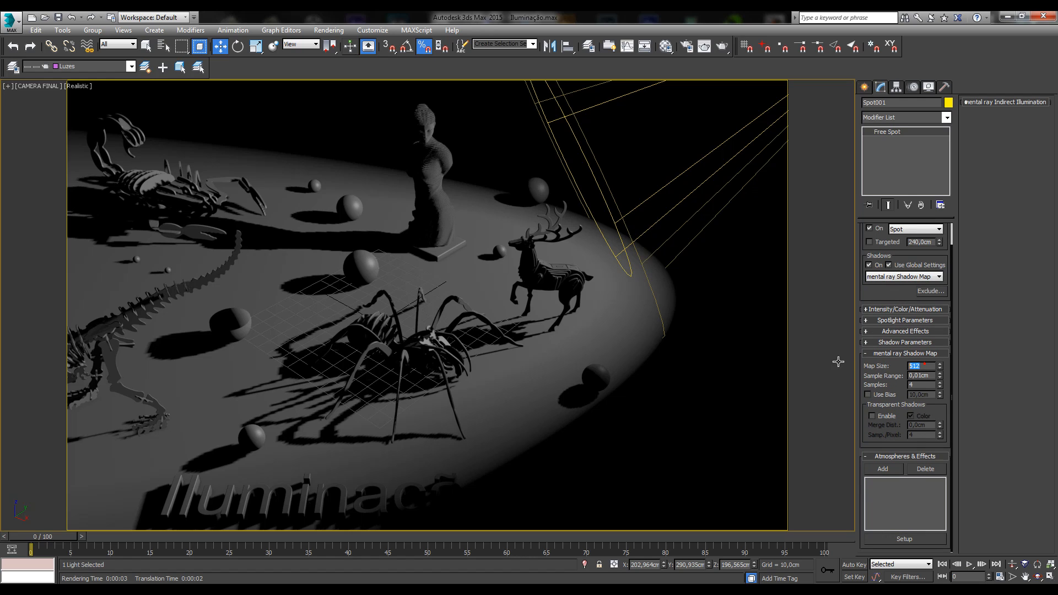
- Examine the mental ray Shadow Map's Map Size, Sample Range, Samples and Use Bias settings
double_click(929, 366)
click(935, 375)
double_click(928, 375)
double_click(920, 383)
click(924, 385)
double_click(922, 383)
click(884, 392)
click(879, 394)
- Toggle Transparent Shadows on to review its Color, Merge Distance and Samples per Pixel options, and switch it off again
click(886, 417)
click(881, 417)
click(881, 417)
click(881, 417)
click(896, 417)
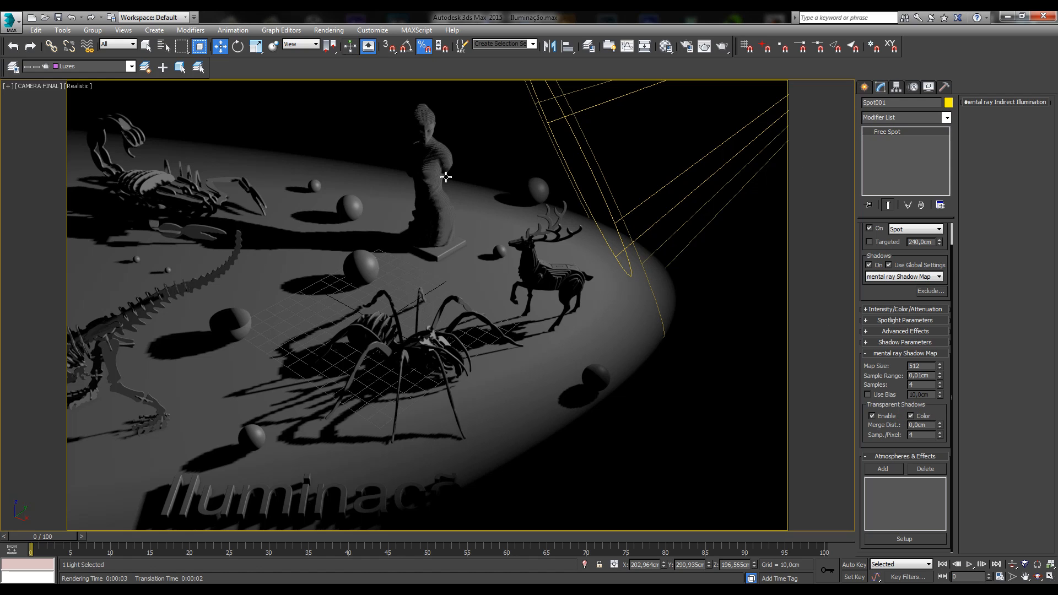
click(881, 419)
click(881, 415)
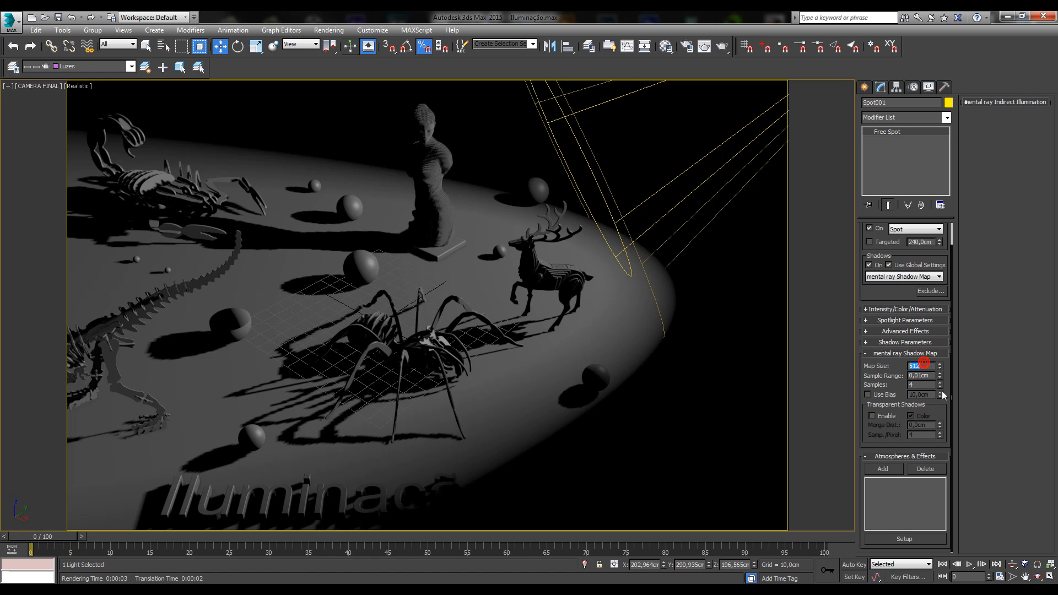
- Test-render the camera view with the mental ray shadow map's current settings
double_click(919, 384)
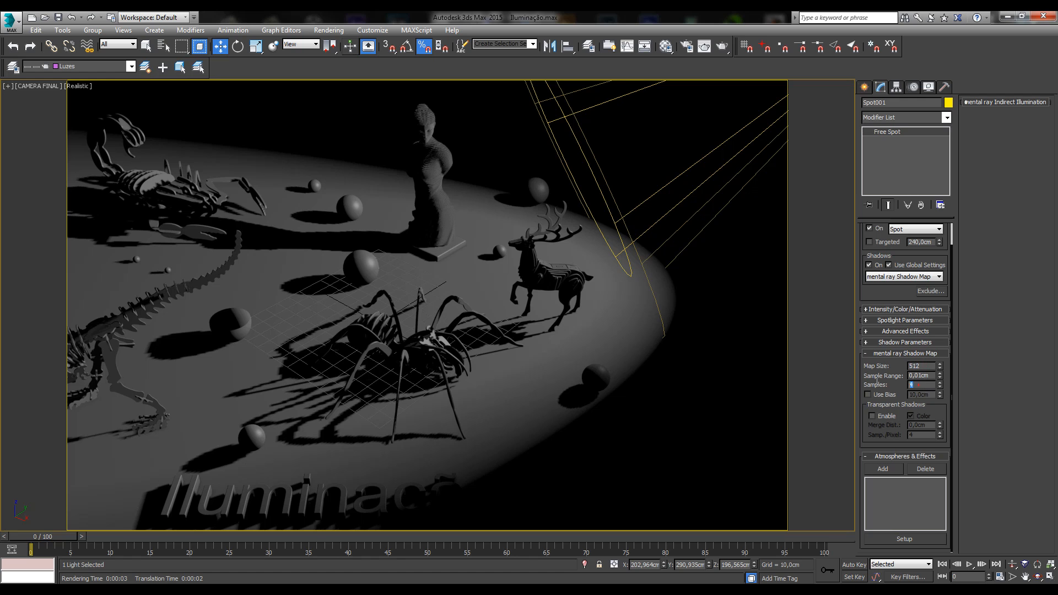
click(721, 47)
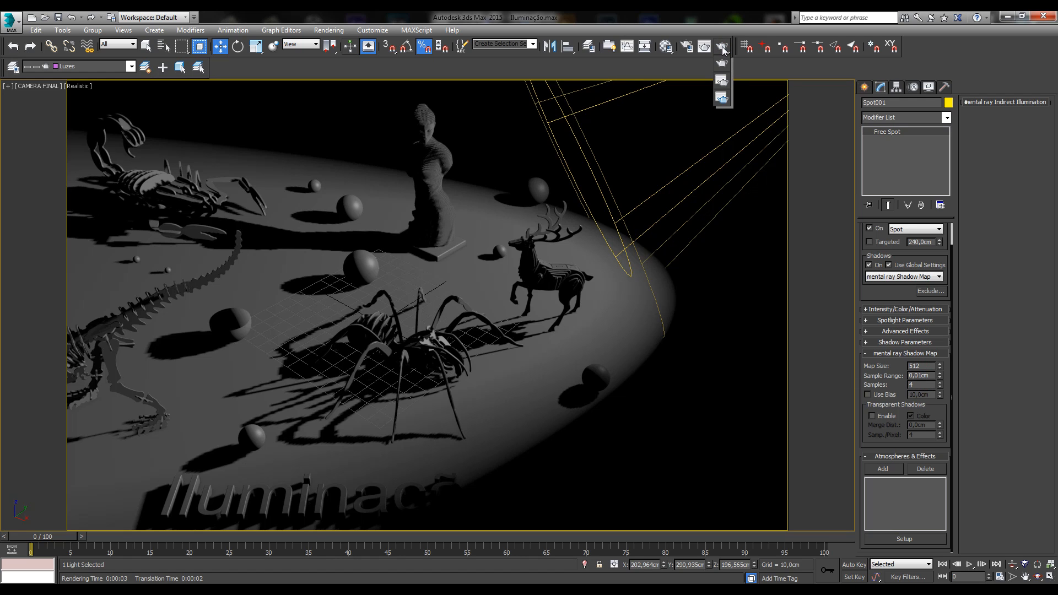
drag(723, 51, 722, 63)
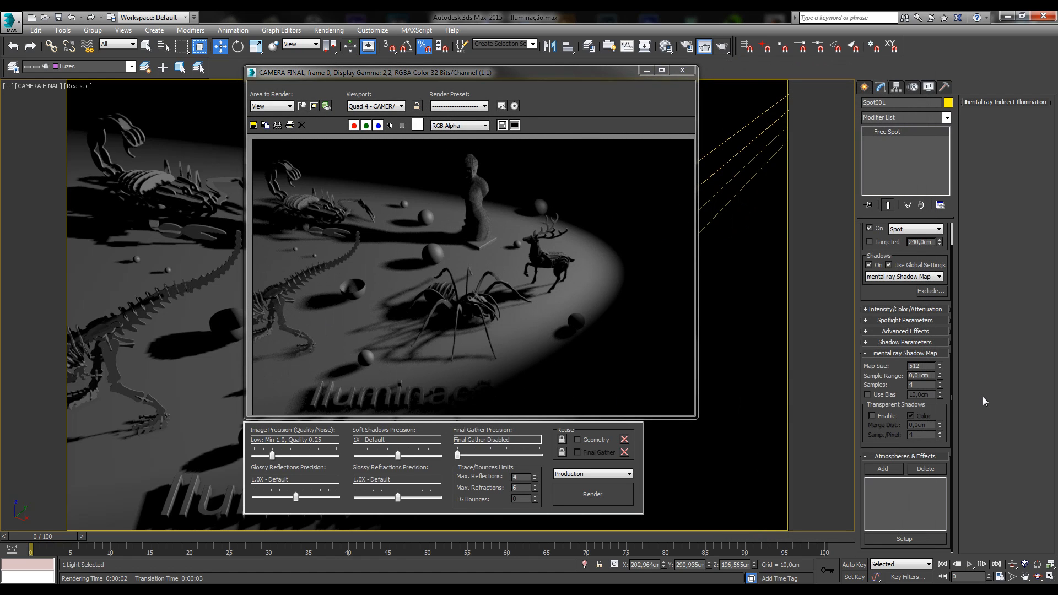
- Set the shadow map's Sample Range to 0 cm and re-render the camera view
drag(931, 376, 846, 368)
text(0)
key(Return)
click(628, 498)
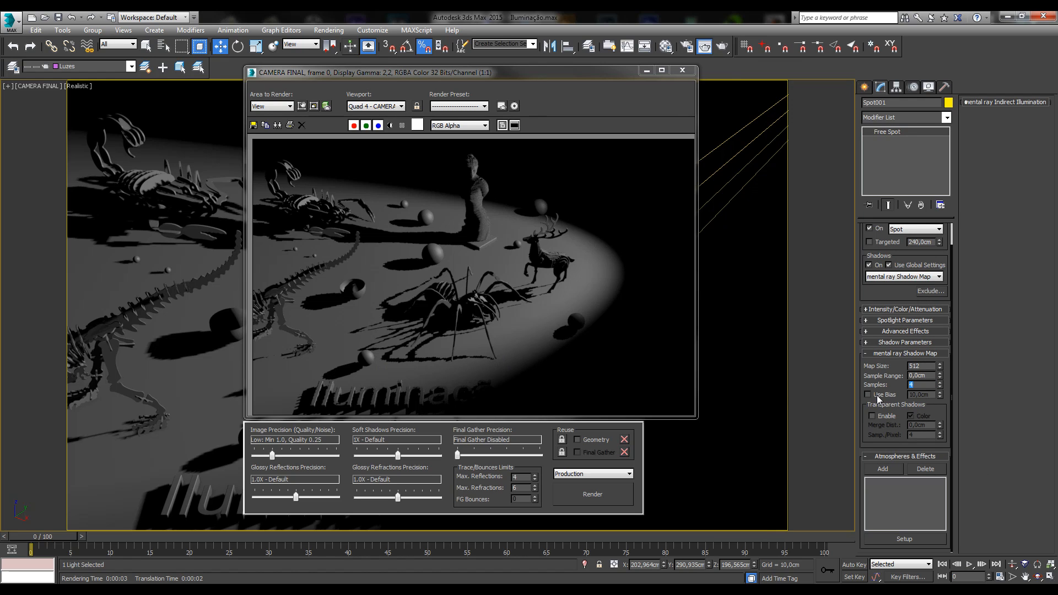
- Set the shadow map's Samples to 100 and re-render the camera view
text(4)
text(100)
key(Return)
click(588, 485)
- Set the shadow Map Size to 2048 and re-render the camera view
text(2048)
key(Return)
click(592, 492)
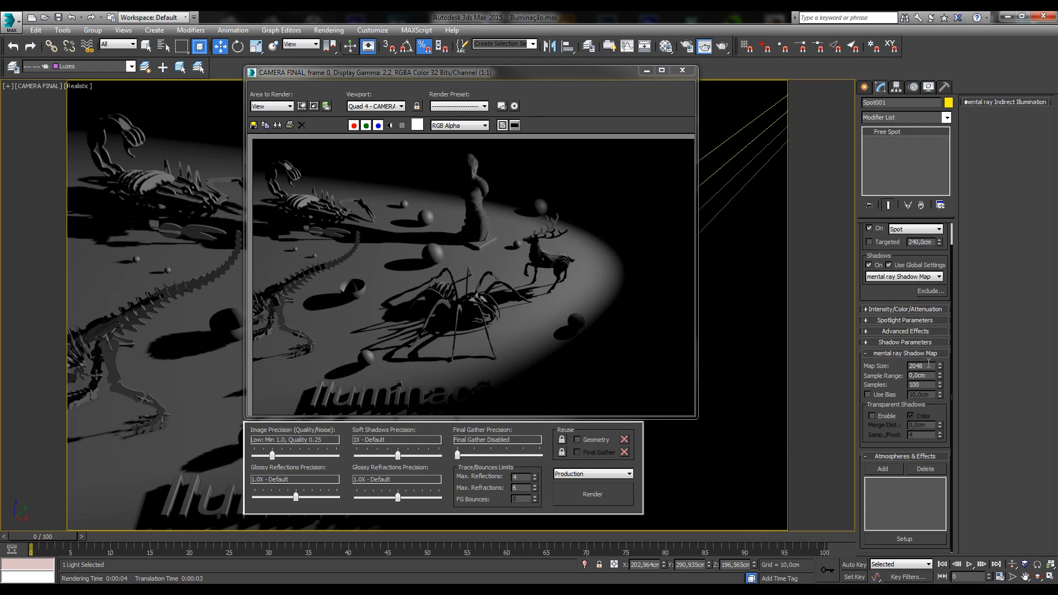
- Set the shadow Map Size to 4096 and re-render the camera view
double_click(925, 365)
text(4096)
key(Return)
click(585, 492)
- Set the shadow map's Sample Range to 1 cm and re-render the camera view
double_click(921, 365)
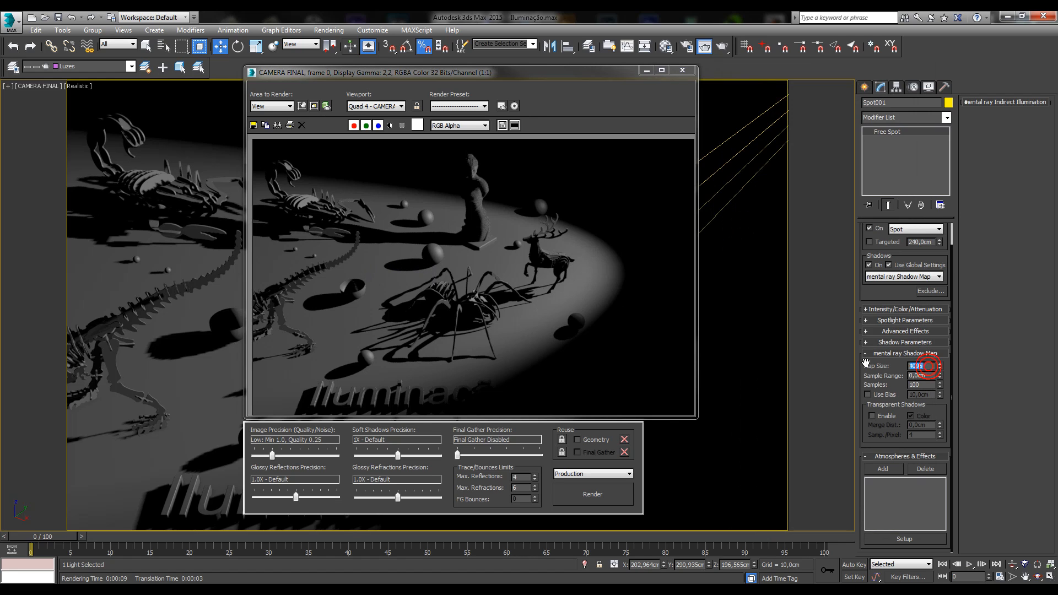
double_click(915, 384)
double_click(925, 375)
text(1)
key(Return)
click(571, 501)
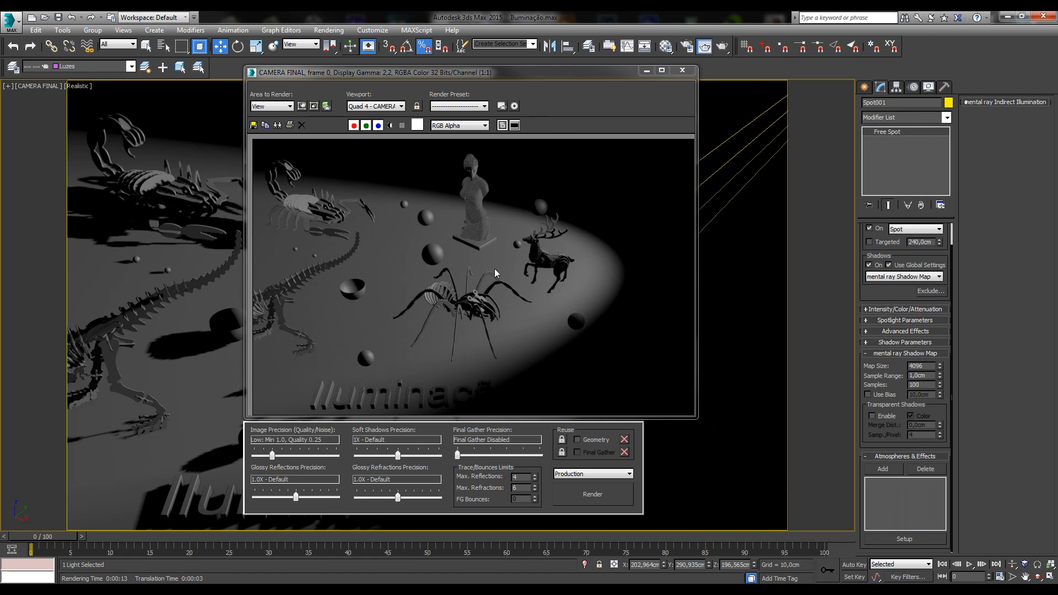
- Set the shadow map's Sample Range to 0.01 cm and re-render the camera view
double_click(915, 376)
text(0)
key(Return)
click(917, 375)
text(1)
key(Return)
click(588, 494)
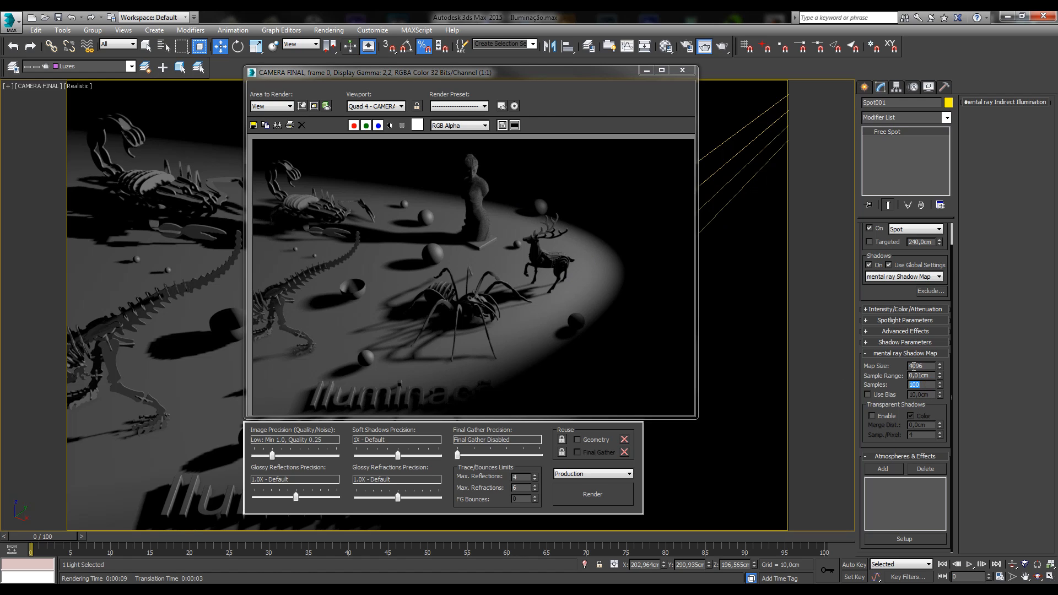
- Set the shadow Map Size to 512 and Samples to 1, and re-render the camera view
drag(928, 366, 895, 359)
text(512)
key(Tab)
text(1)
click(579, 496)
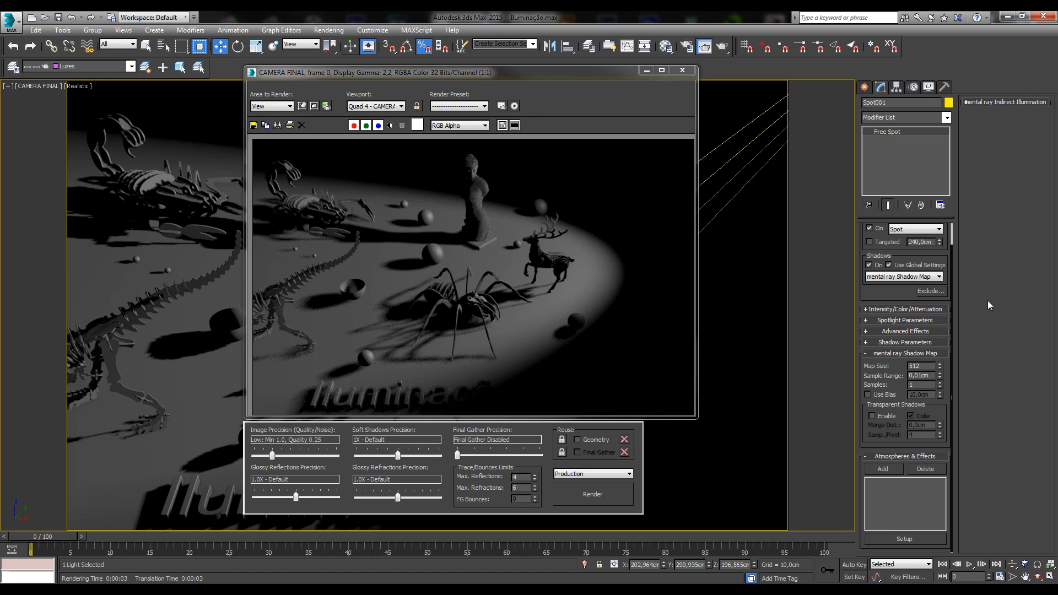
- Close the rendered frame window and return to the four-viewport layout
click(905, 276)
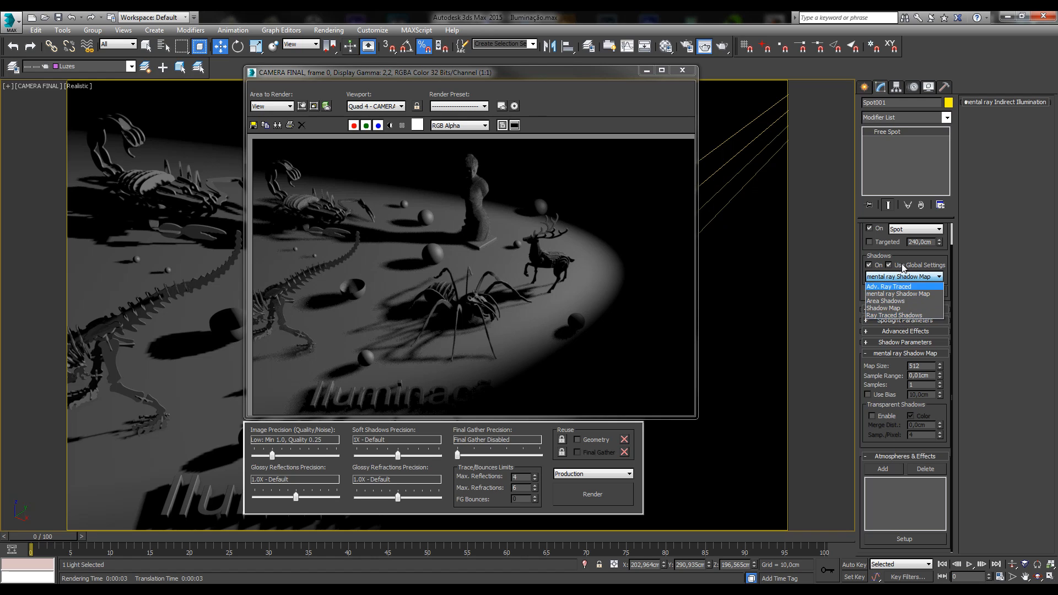
click(906, 252)
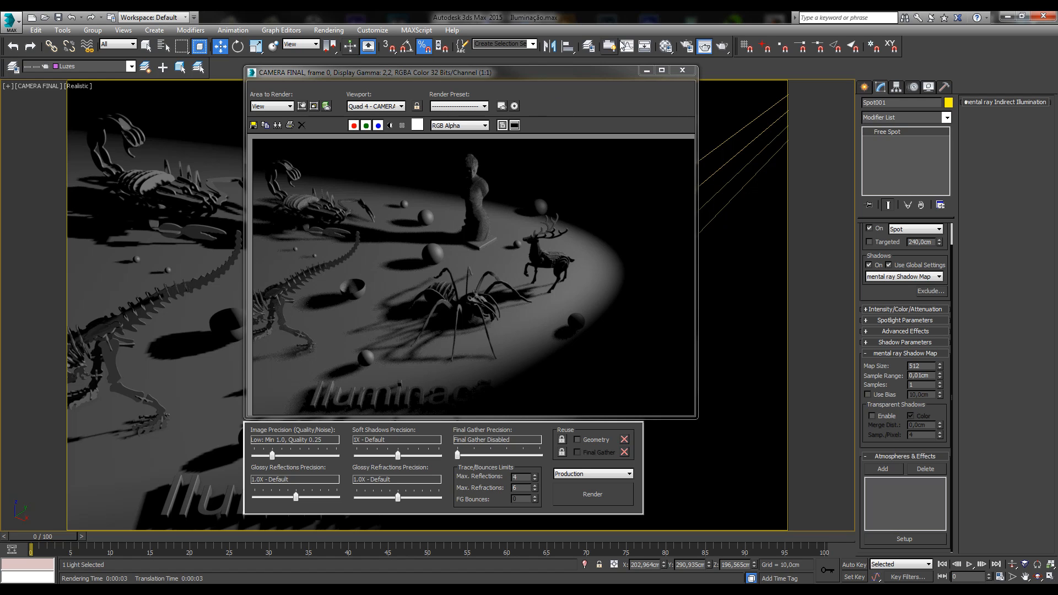
click(686, 71)
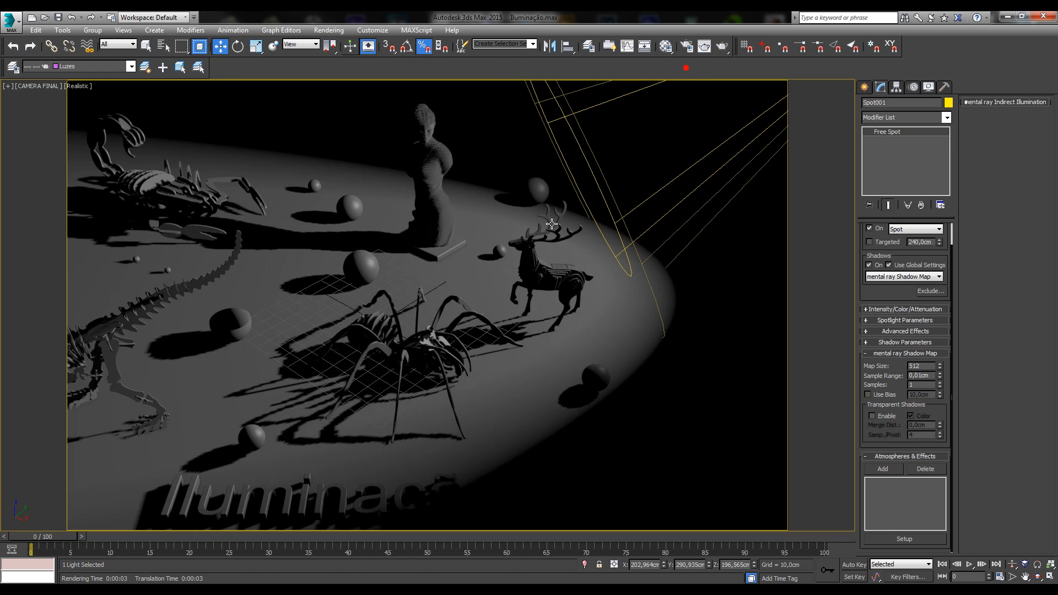
click(1049, 576)
click(570, 207)
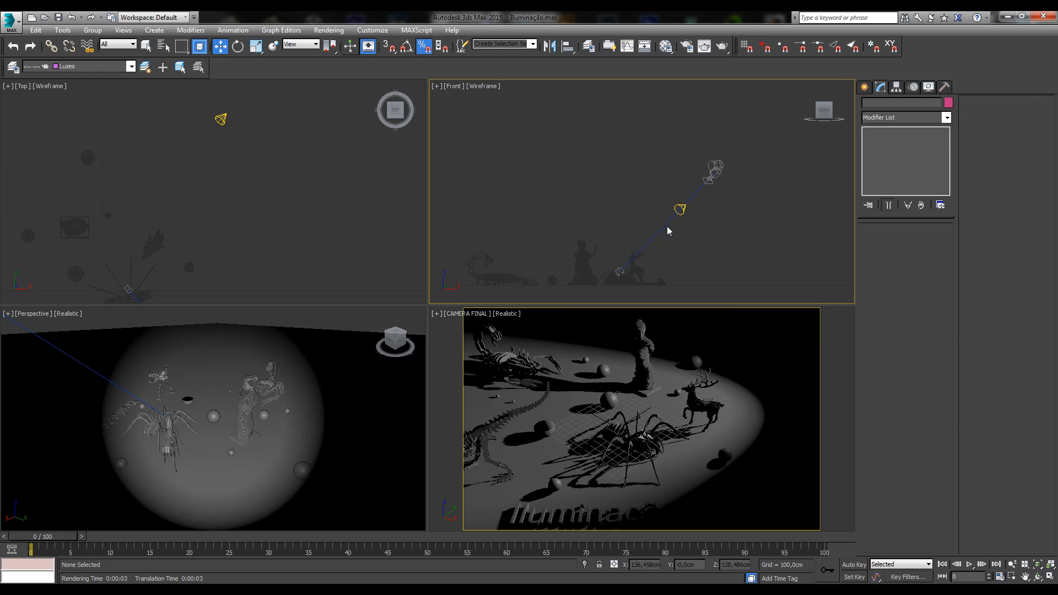
- Select the spotlight in the Front view and delete it from the scene
click(679, 208)
drag(699, 188, 587, 94)
click(606, 137)
drag(487, 104, 611, 225)
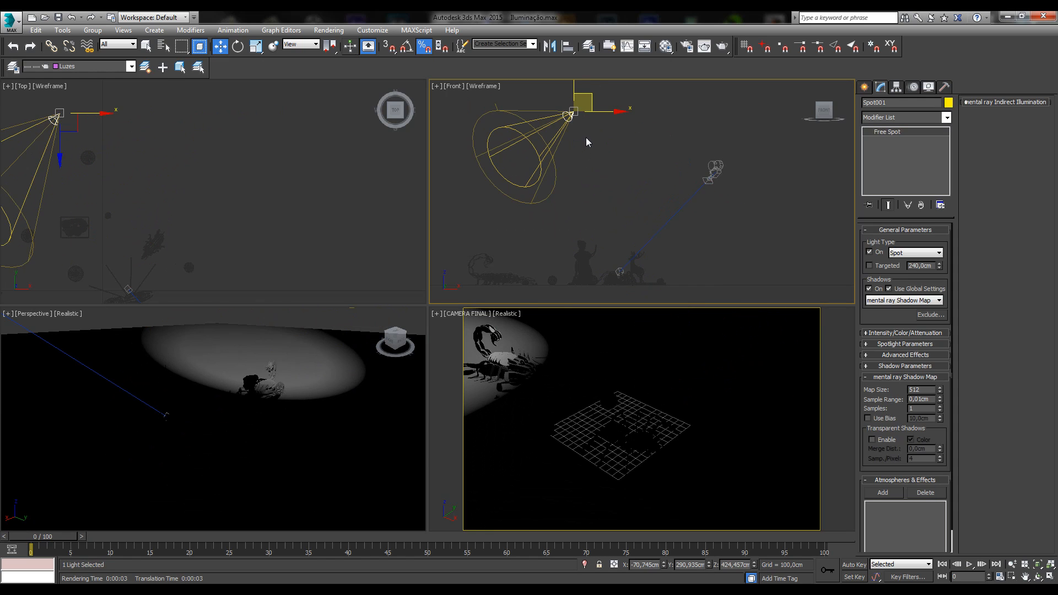
key(Delete)
click(213, 379)
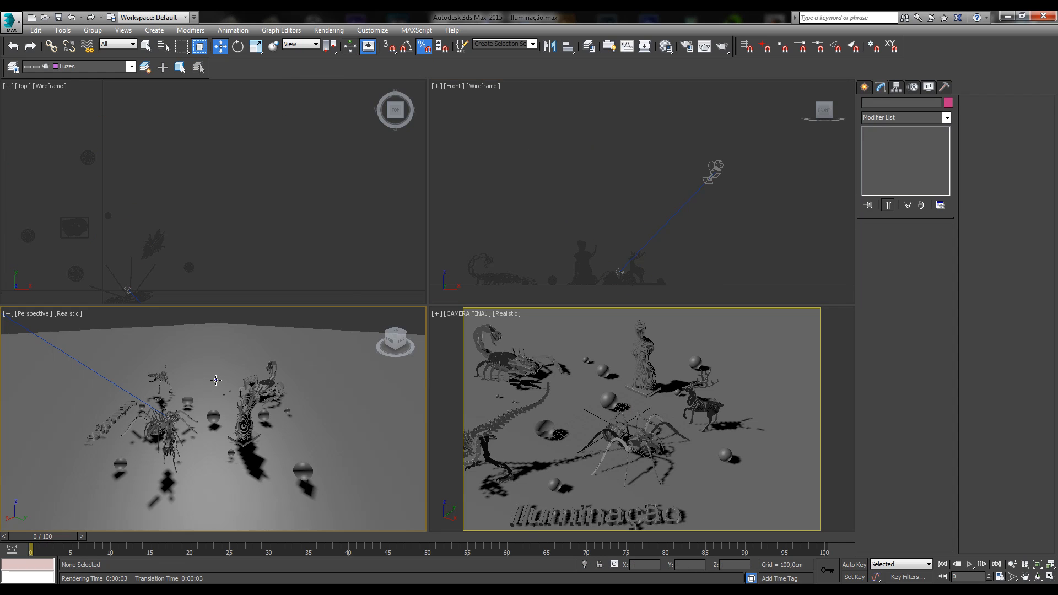
- Fit the scene in all viewports and pan the final camera's view to frame the whole Iluminação text and models
click(307, 241)
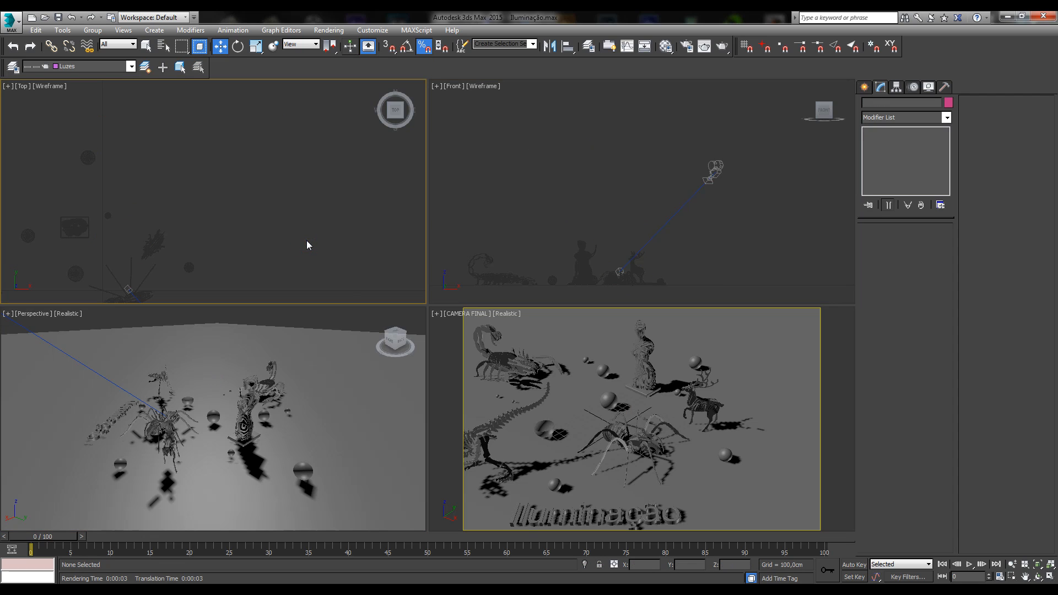
middle_drag(245, 251, 357, 161)
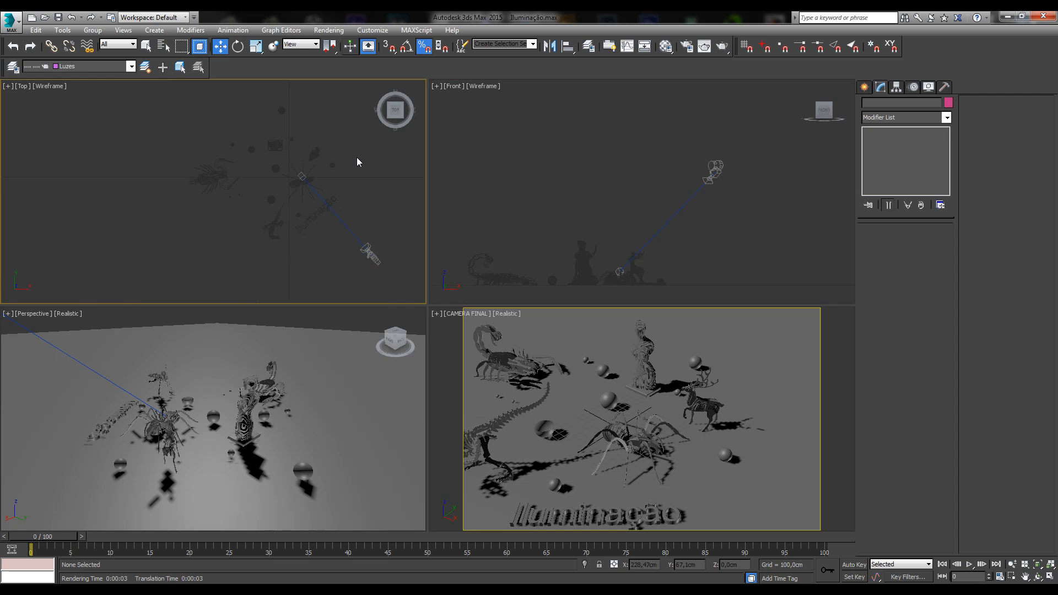
scroll(357, 160, up, 2)
middle_drag(361, 212, 246, 183)
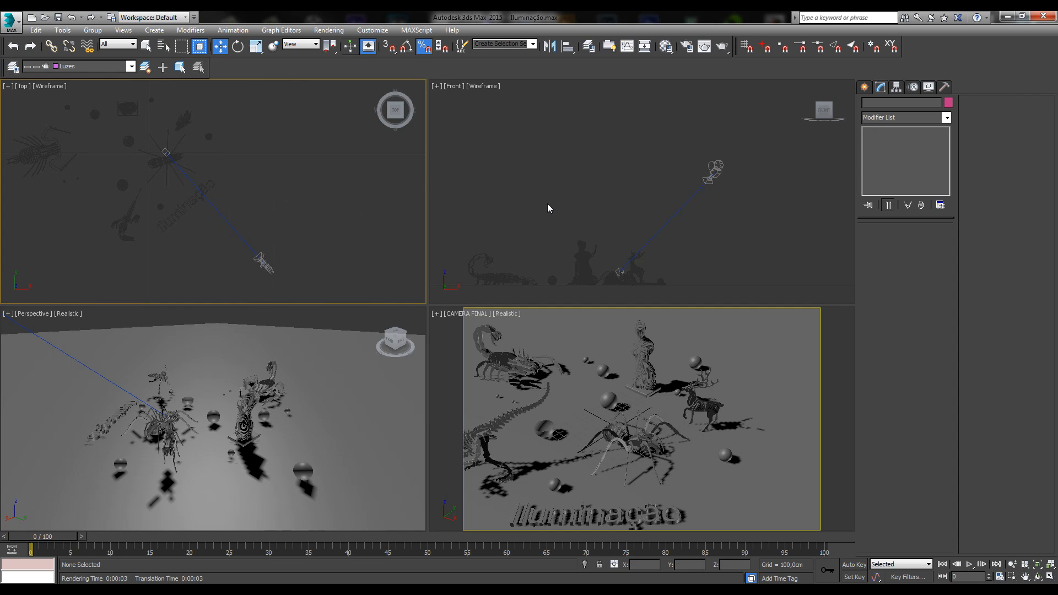
click(1050, 564)
middle_drag(574, 409, 621, 406)
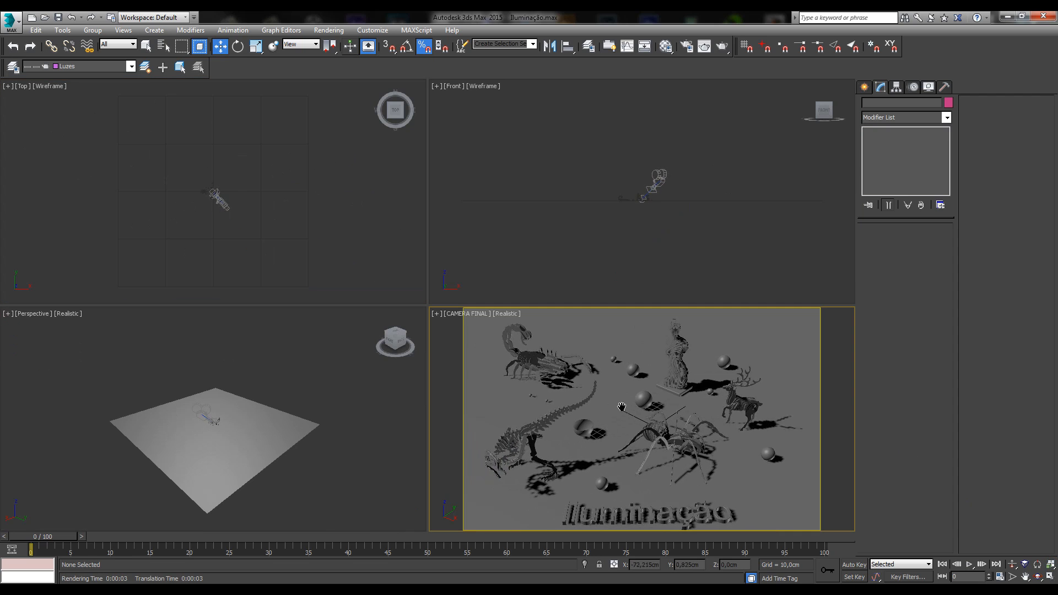
click(332, 209)
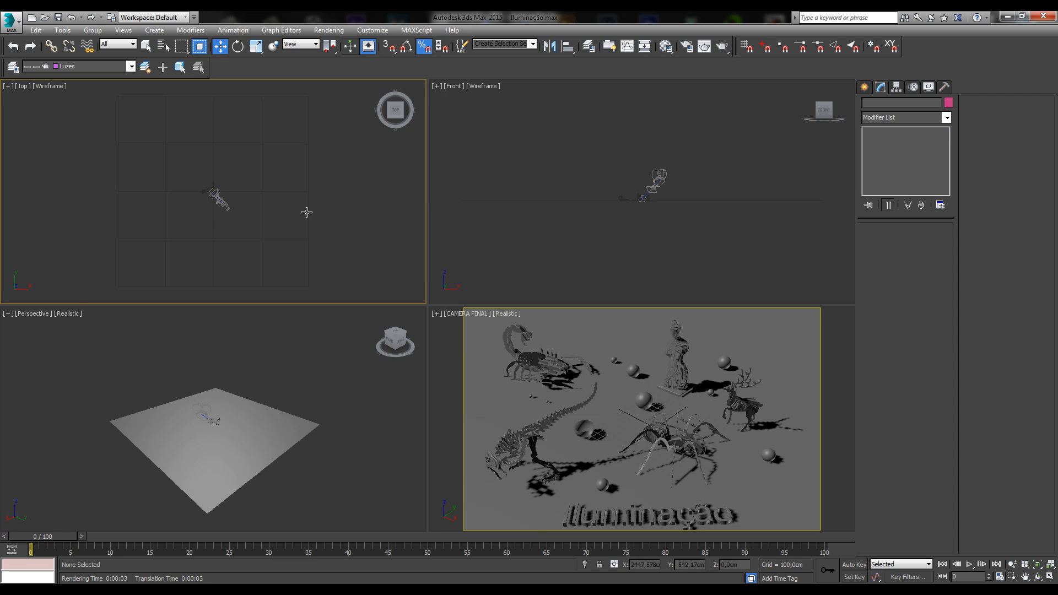
scroll(216, 213, up, 2)
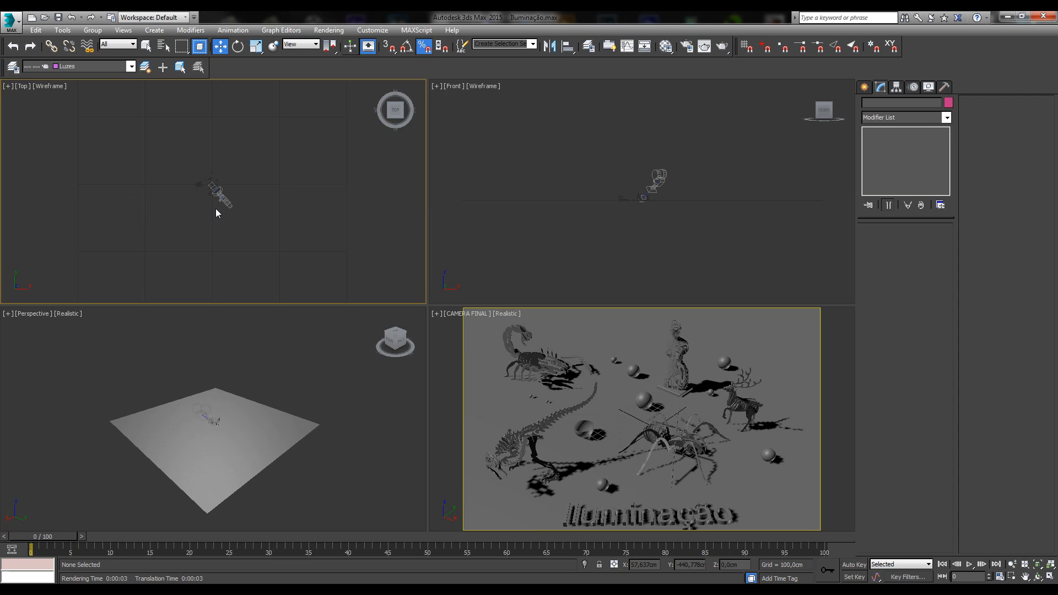
- Switch light creation to the Photometric category
click(116, 32)
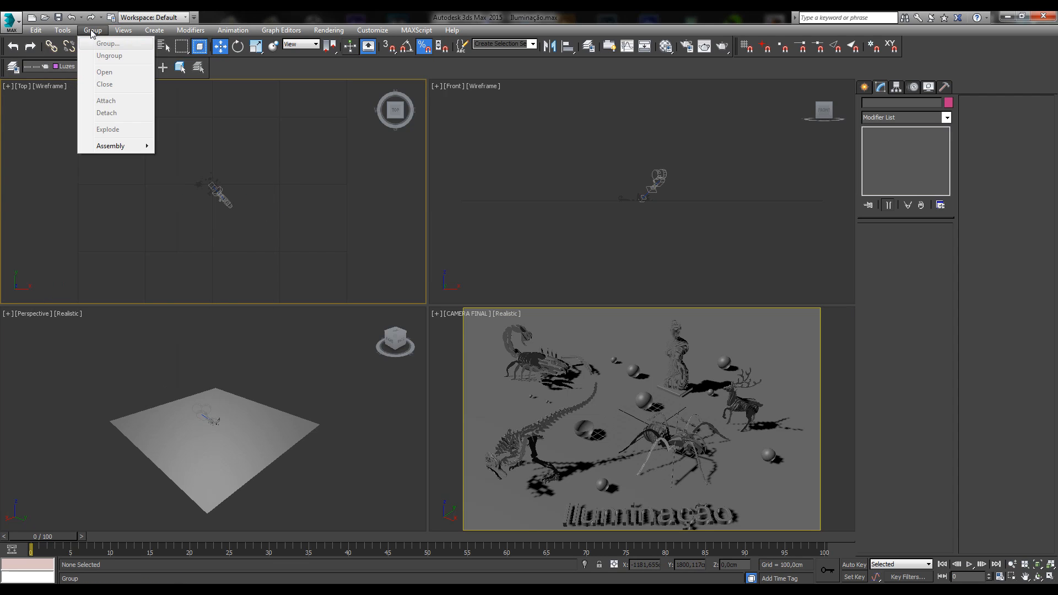
mouse_move(147, 31)
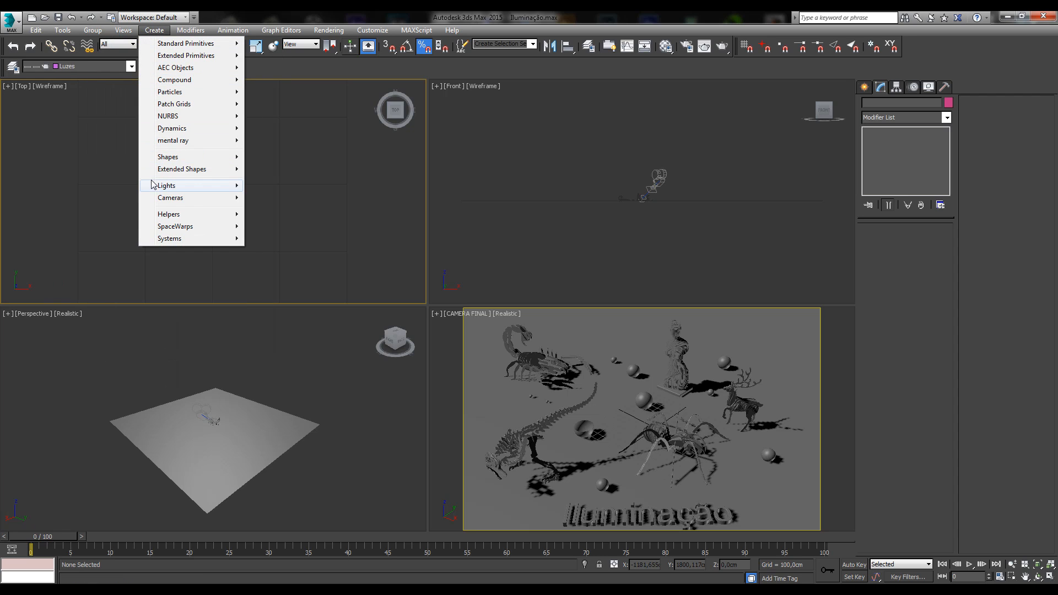
mouse_move(156, 186)
mouse_move(292, 192)
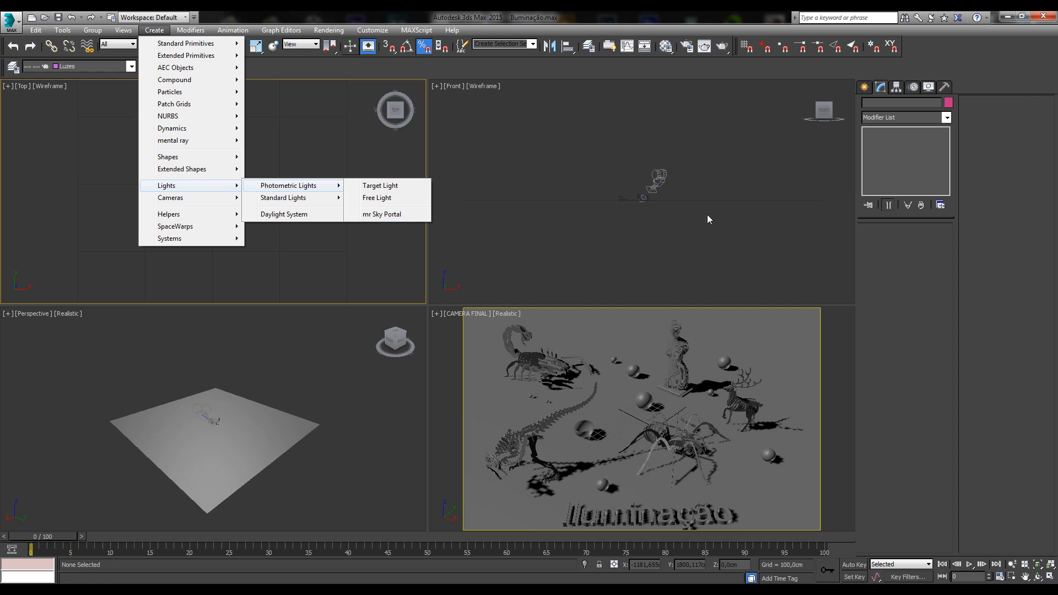
click(865, 87)
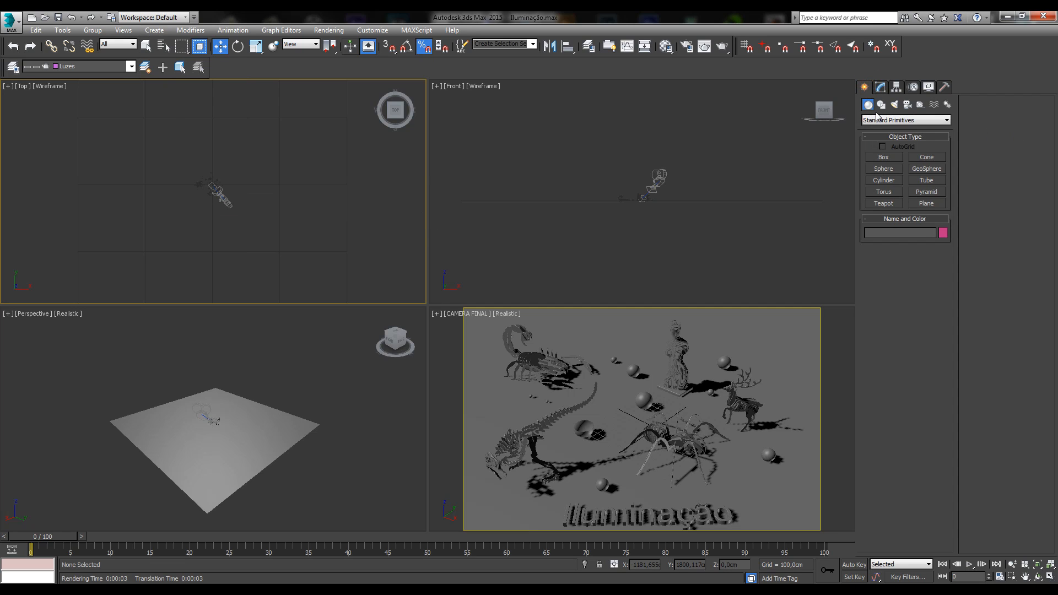
click(895, 105)
click(905, 120)
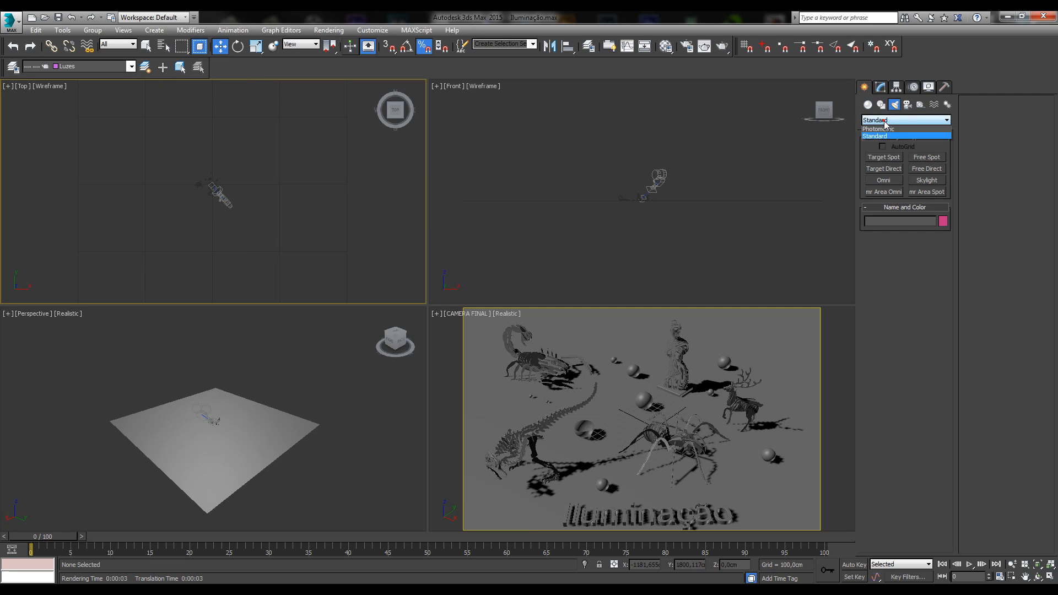
click(886, 127)
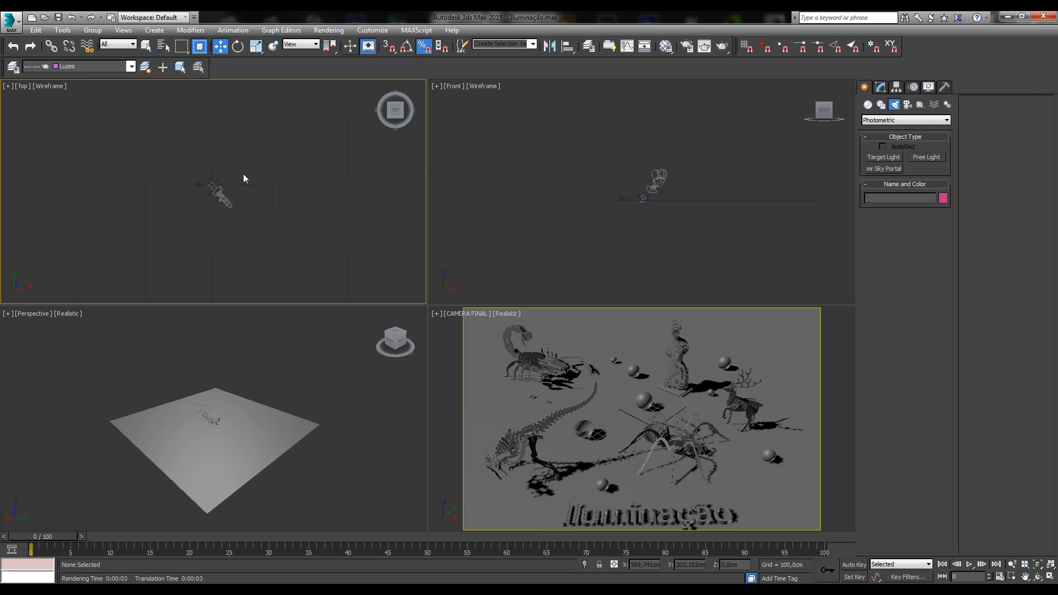
- Create a photometric target light beside the models in the Top view, about 891 cm from its target, accepting the recommended mr Photographic Exposure Control
click(878, 158)
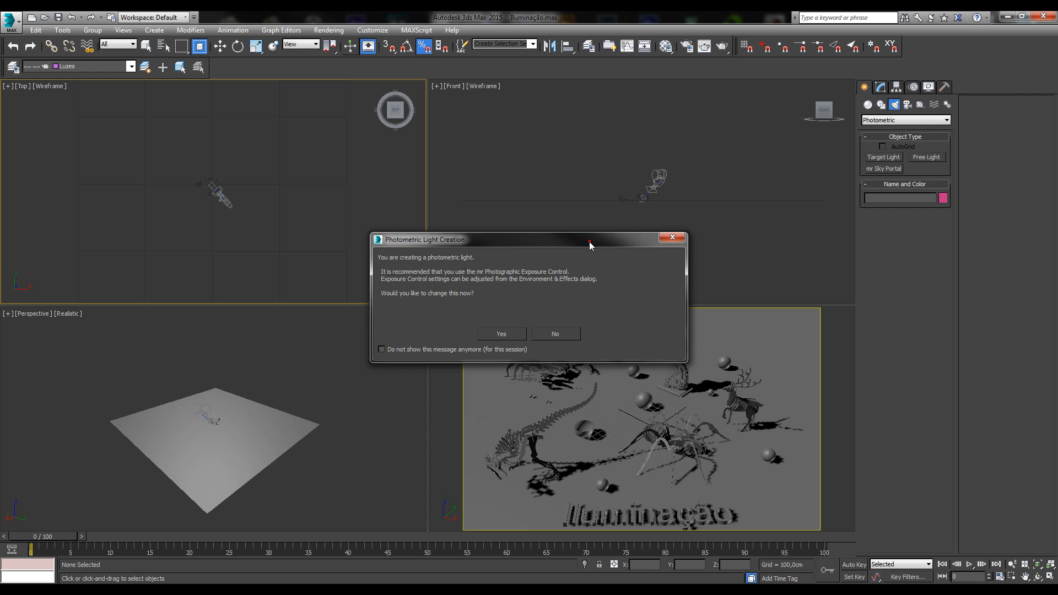
drag(589, 242, 309, 147)
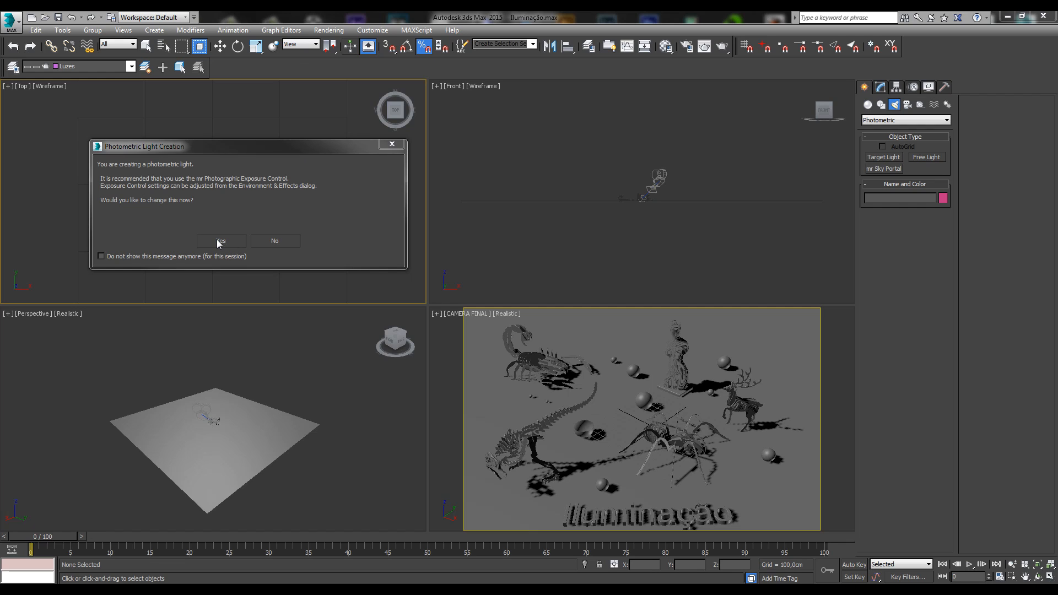
click(502, 352)
click(220, 242)
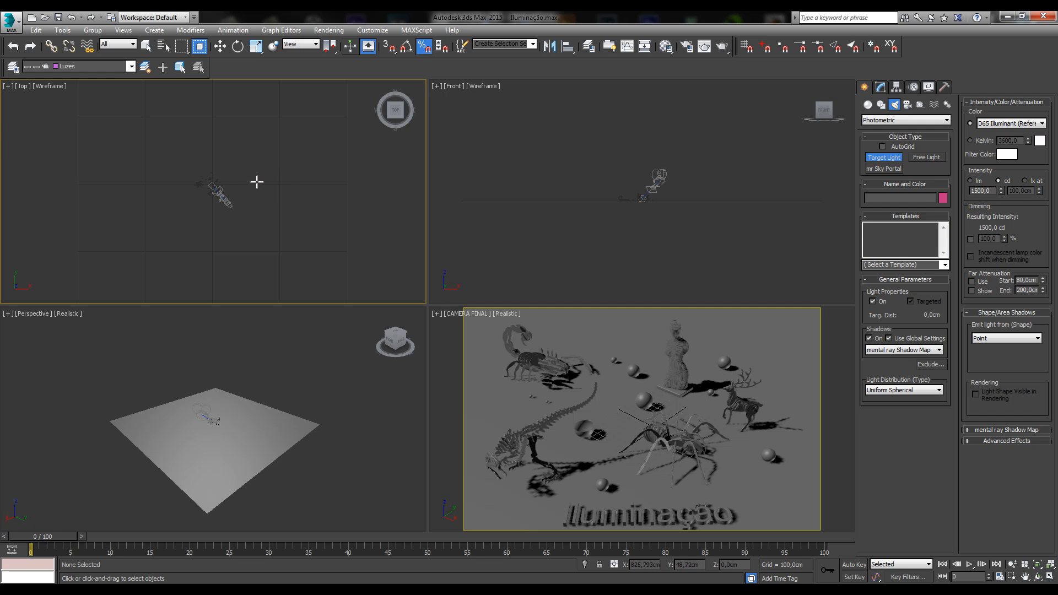
drag(256, 183, 210, 180)
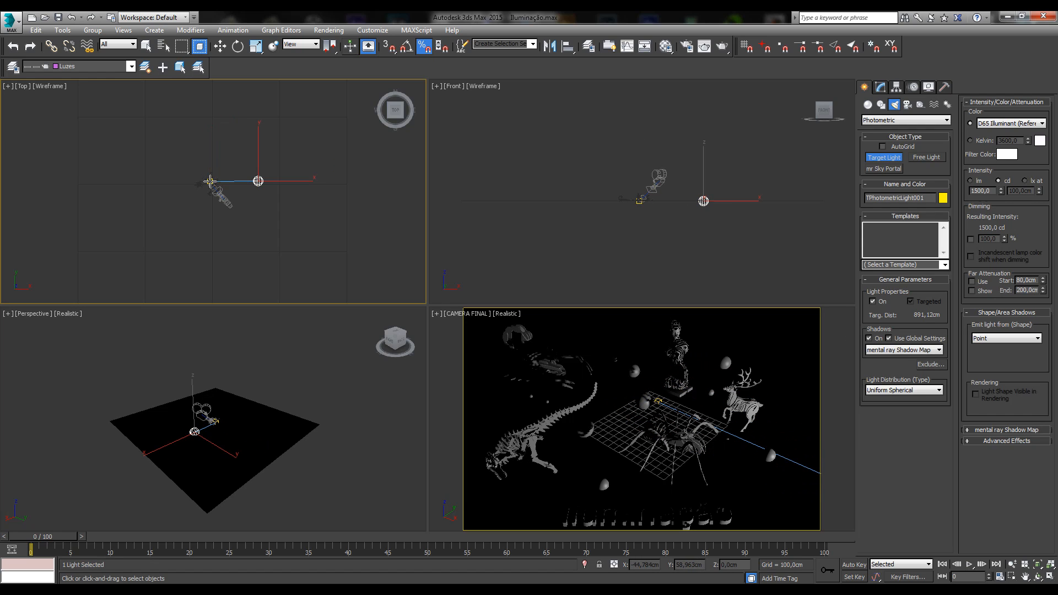
- Move the photometric light in the Front view up above the models, to about X 210 cm and Z 679 cm
key(w)
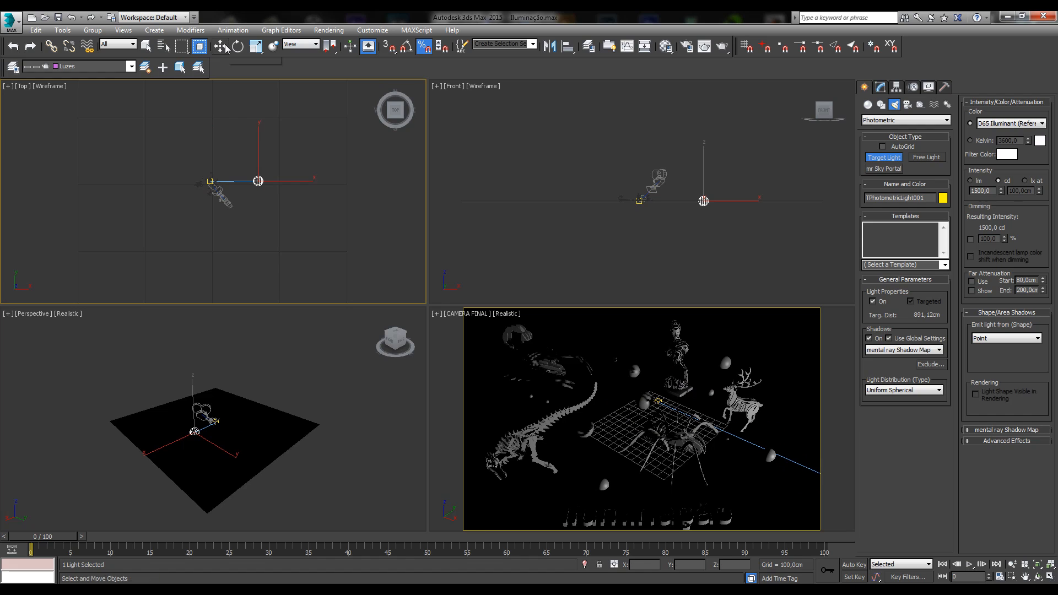
click(719, 159)
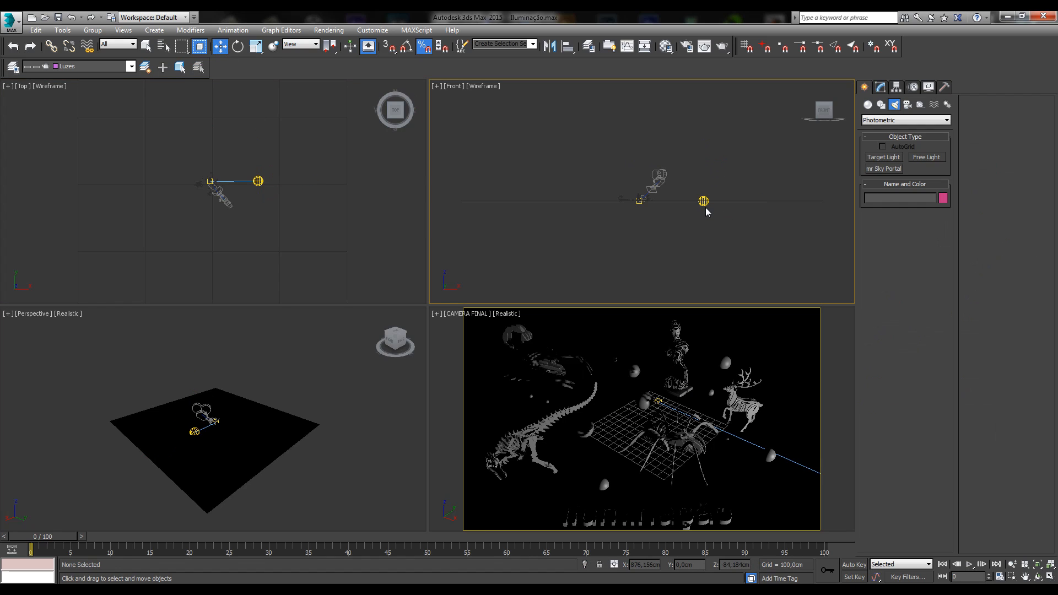
click(704, 202)
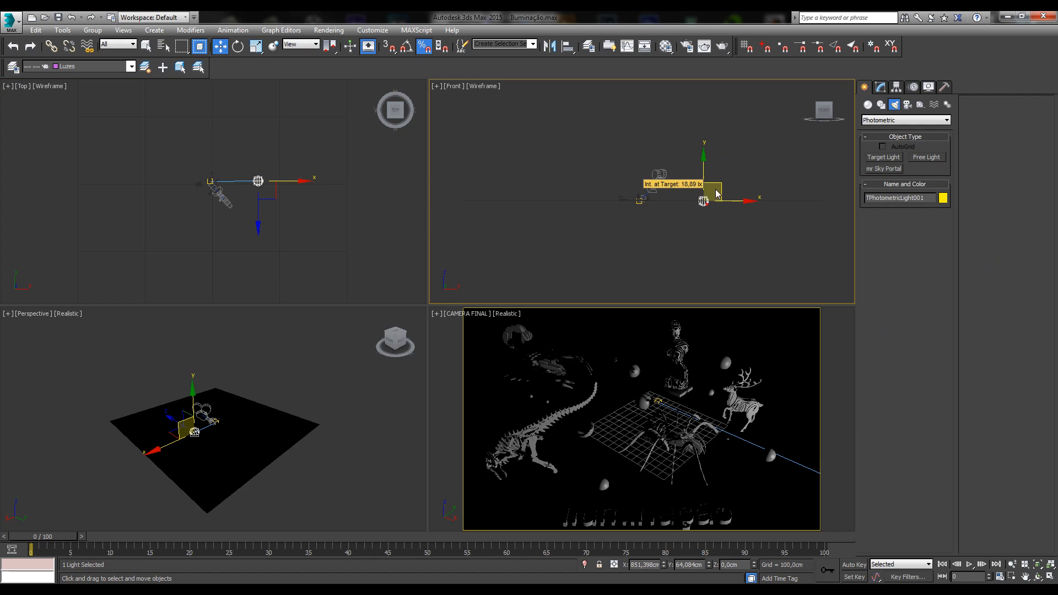
drag(722, 184, 676, 136)
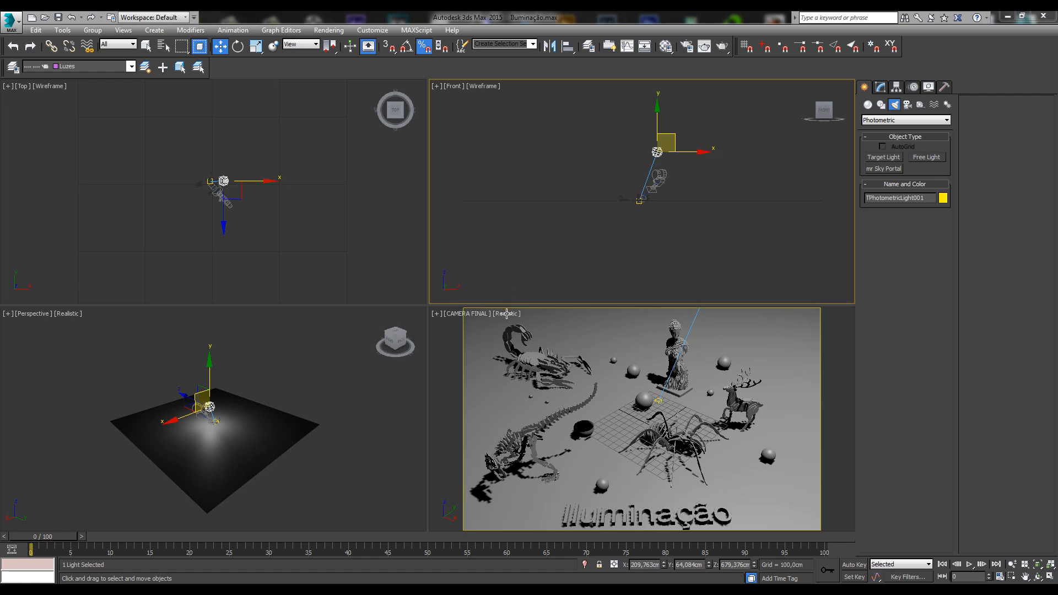
- Fine-tune the photometric light's position in the Front and Top views to about X 208, Y 115, Z 724 cm
right_click(701, 201)
click(686, 156)
mouse_move(672, 138)
mouse_down()
mouse_move(672, 180)
mouse_move(667, 139)
mouse_move(634, 133)
mouse_move(639, 145)
mouse_move(687, 145)
mouse_move(692, 135)
mouse_up()
right_click(358, 159)
scroll(268, 178, up, 3)
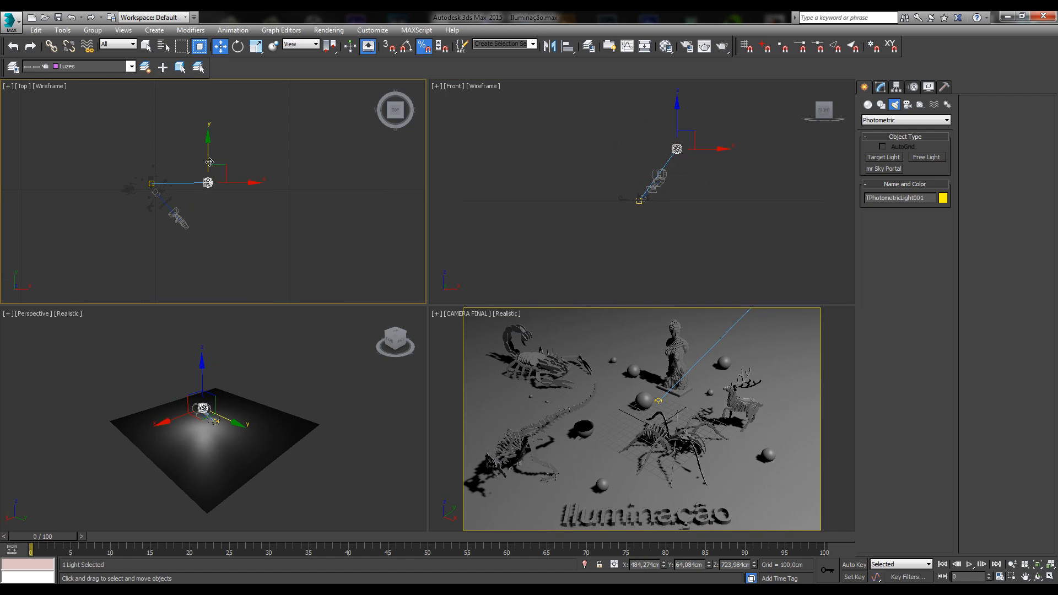
drag(209, 163, 198, 158)
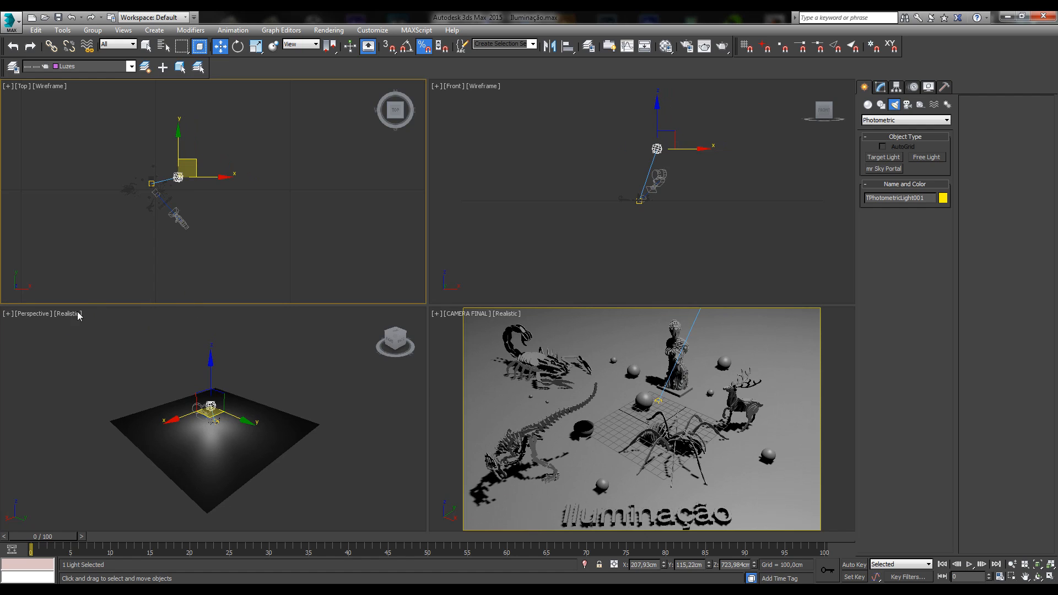
click(33, 313)
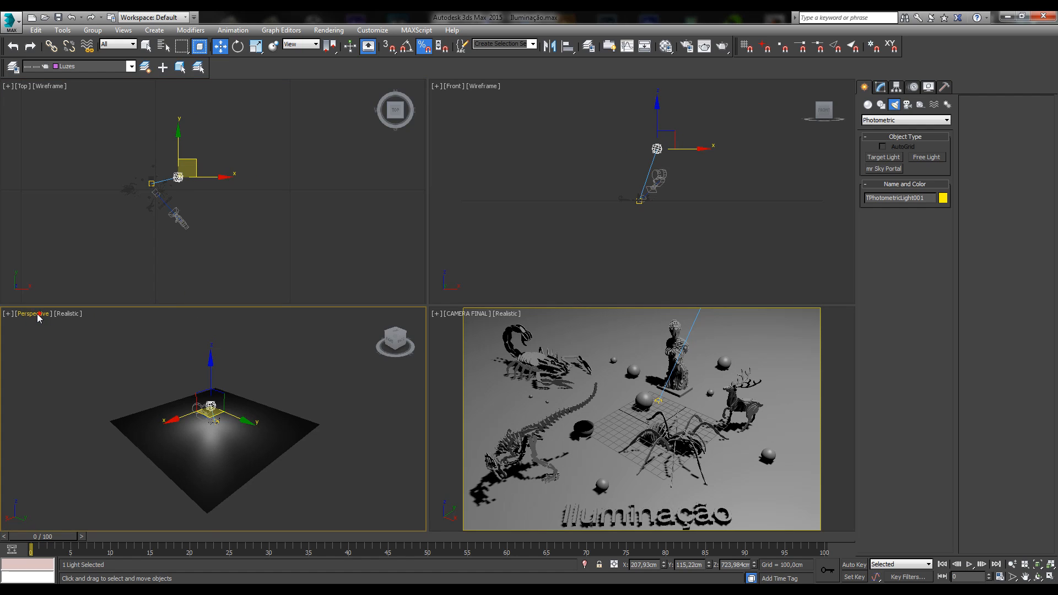
click(37, 315)
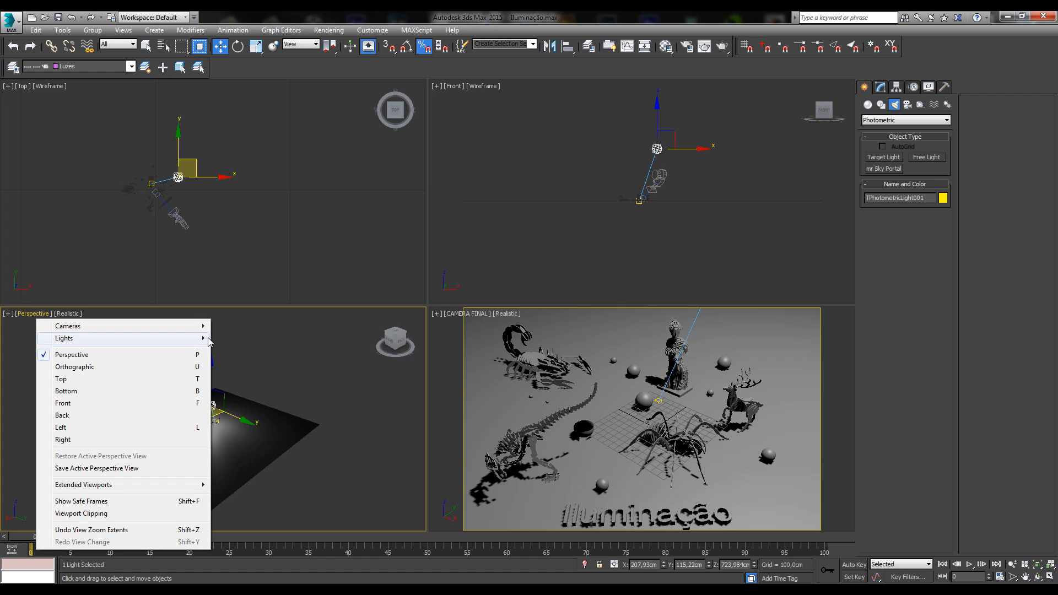
click(709, 195)
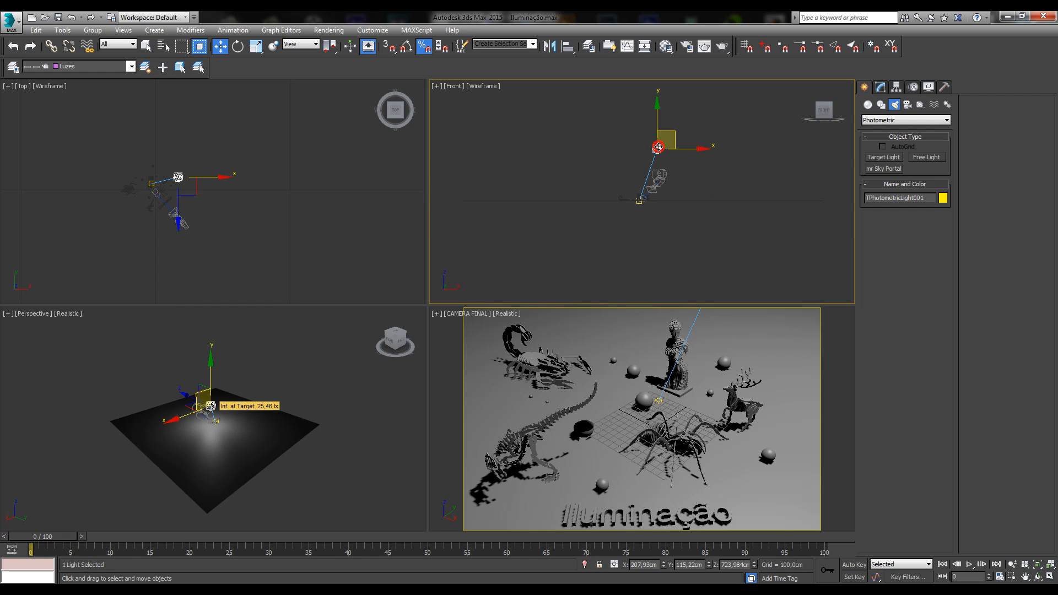
- Select the photometric light in the Front view and show its modifiable parameters
right_click(643, 337)
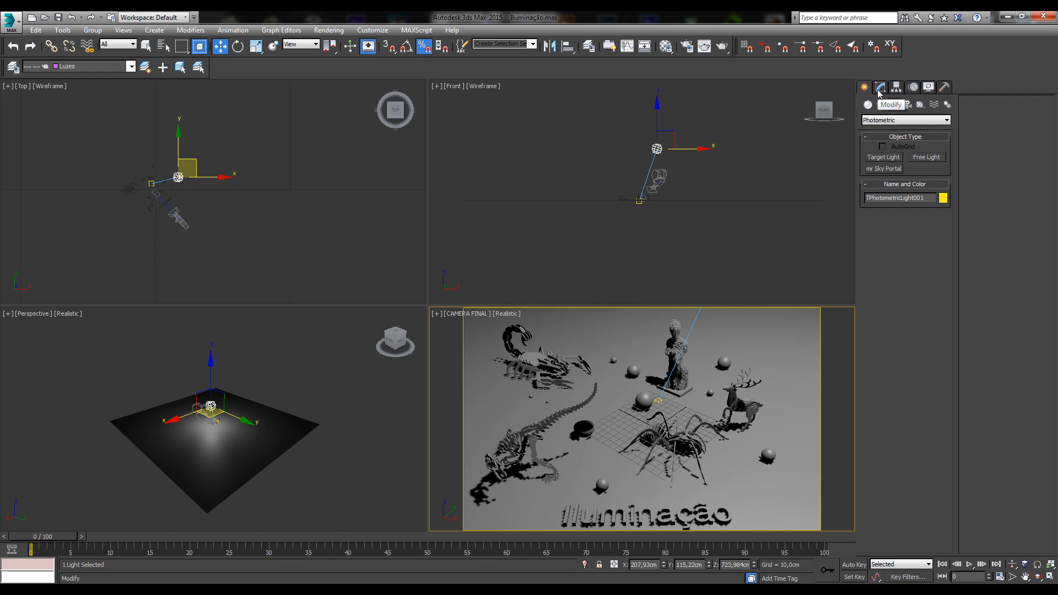
click(652, 135)
click(657, 147)
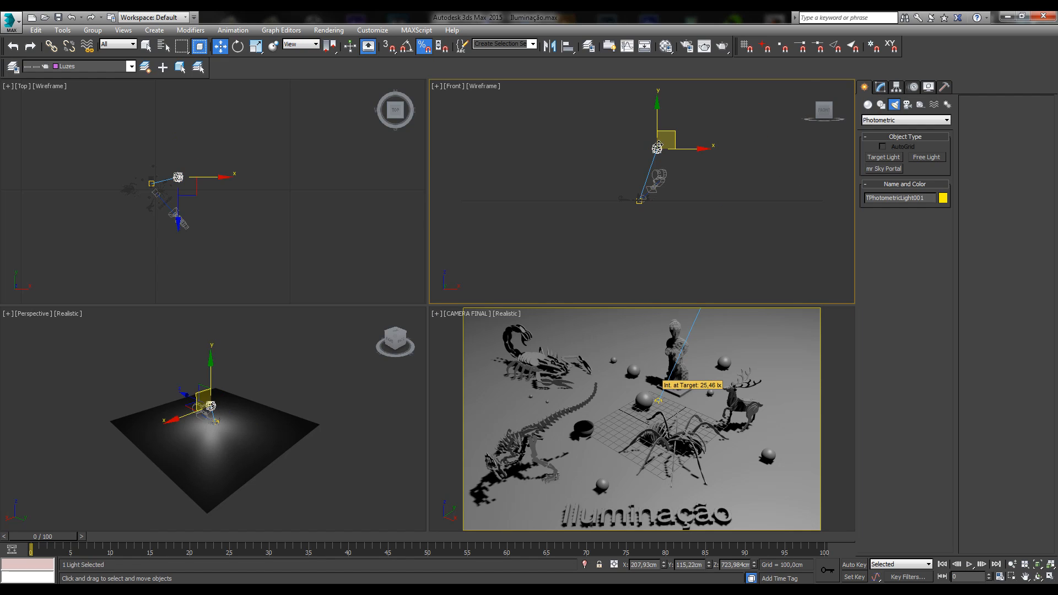
click(880, 88)
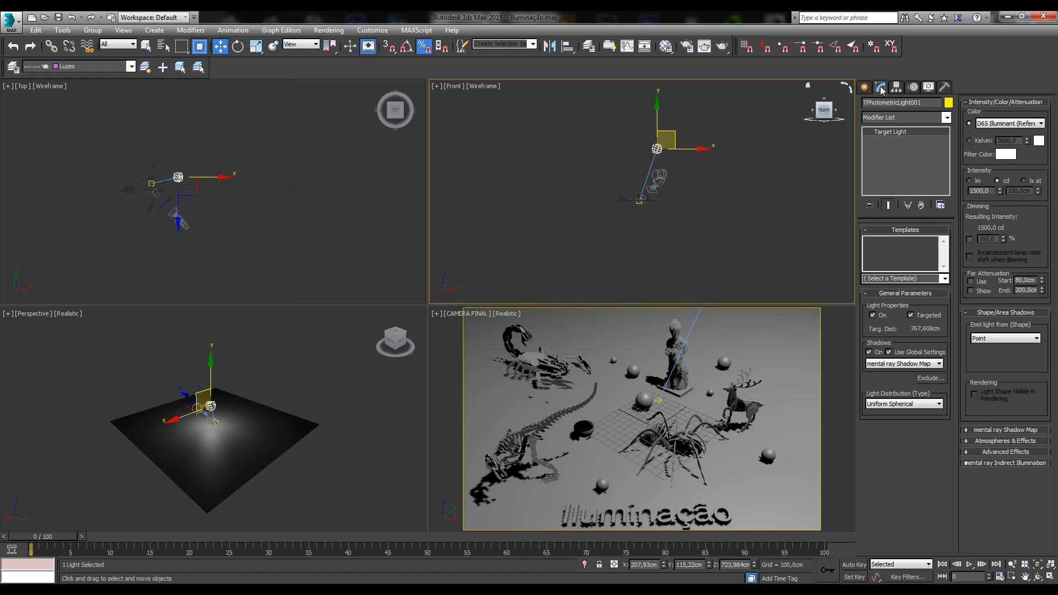
- Open the environment settings and examine the exposure control types and the mr Photographic Exposure Control parameters
click(327, 31)
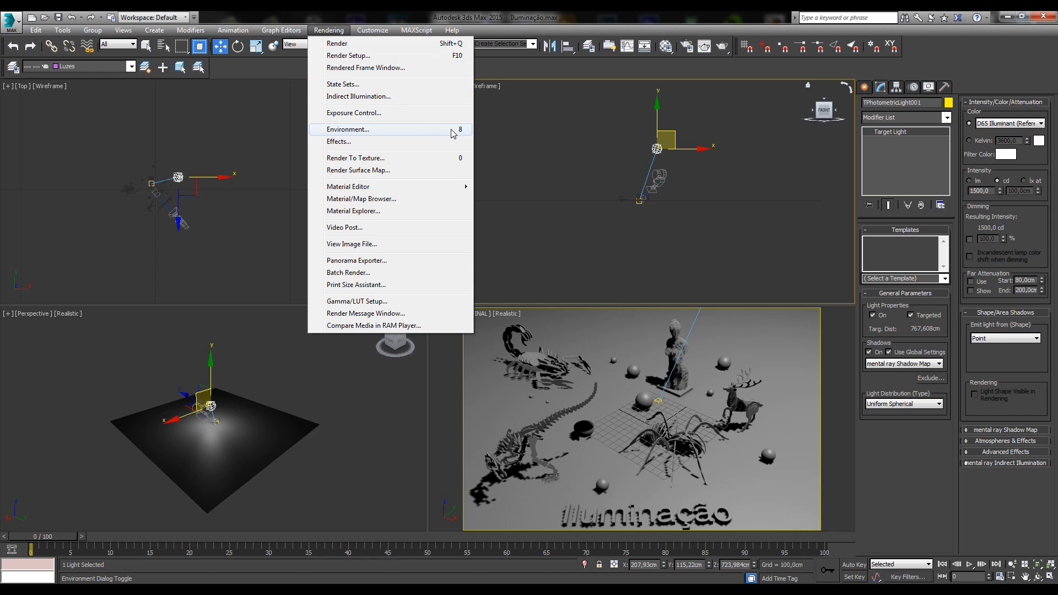
click(353, 132)
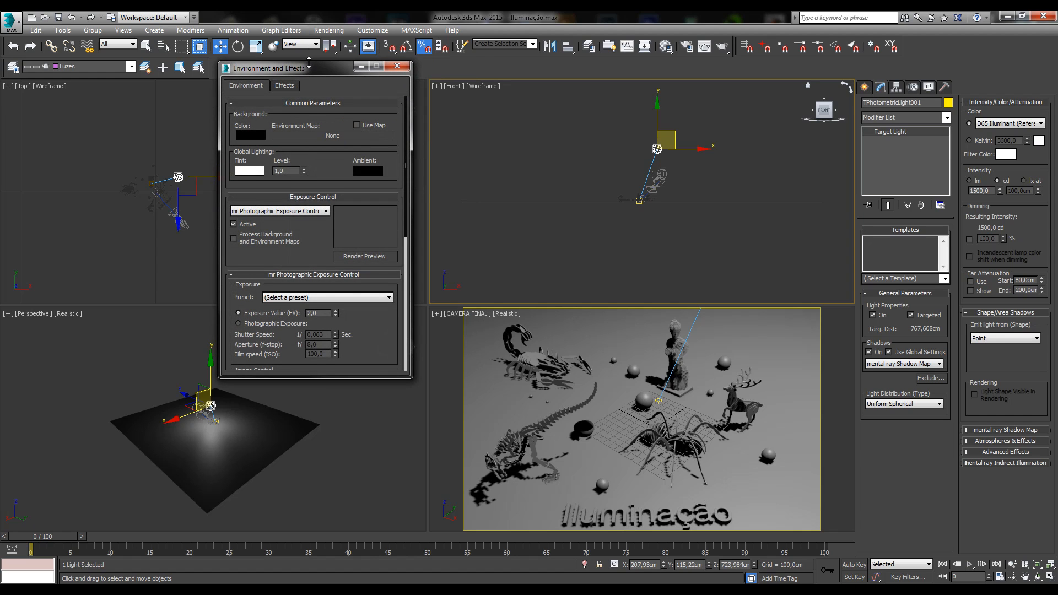
drag(308, 62, 308, 60)
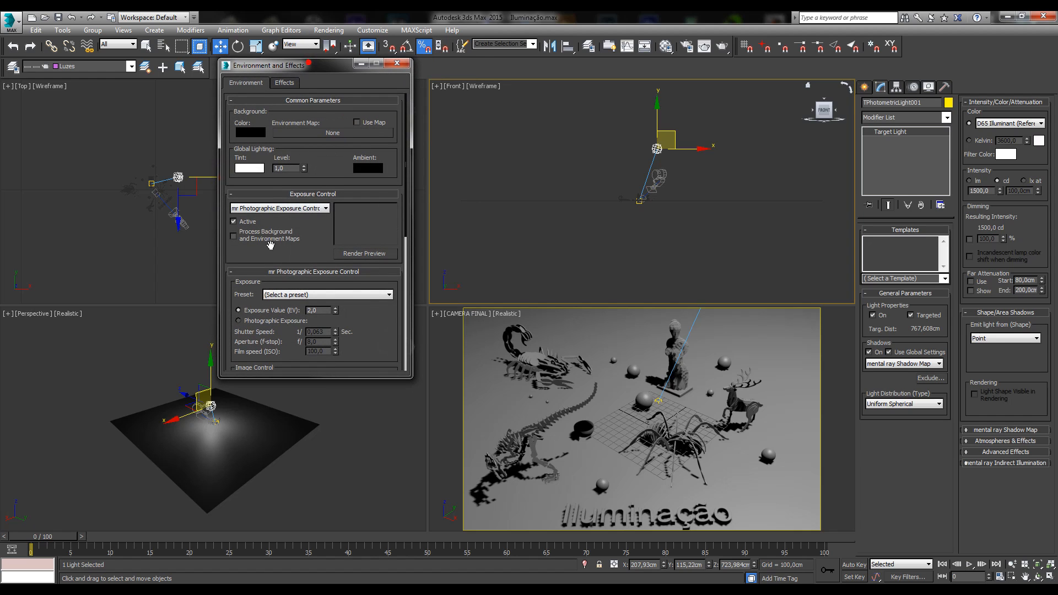
click(277, 209)
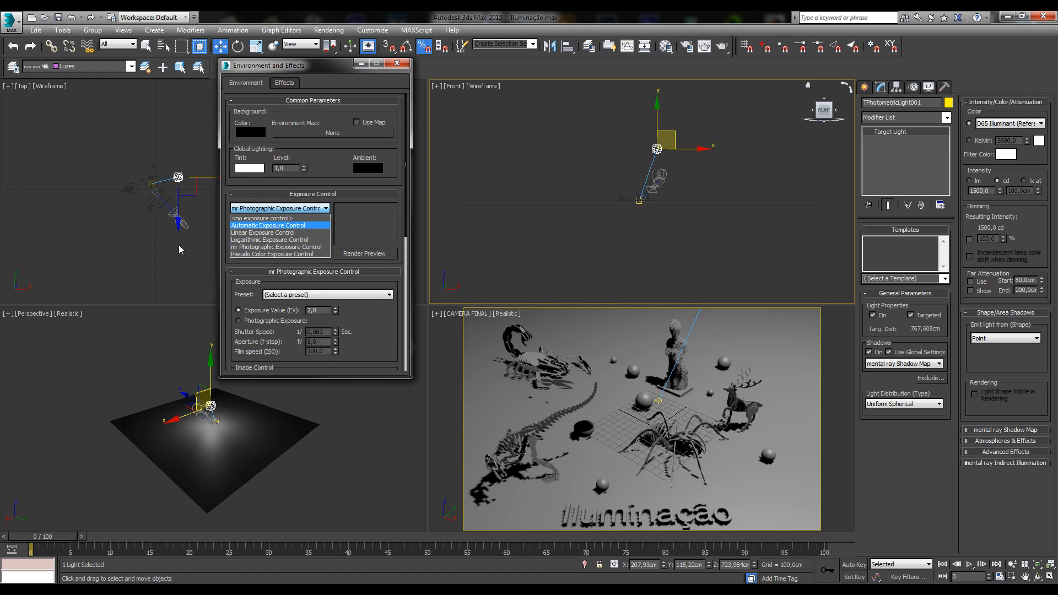
click(300, 66)
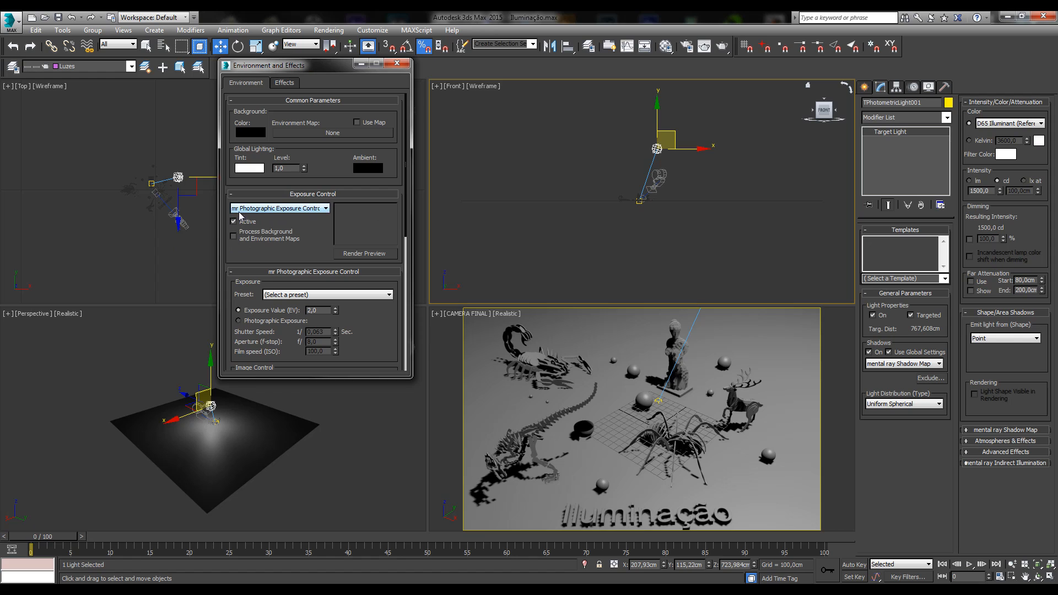
scroll(274, 253, down, 2)
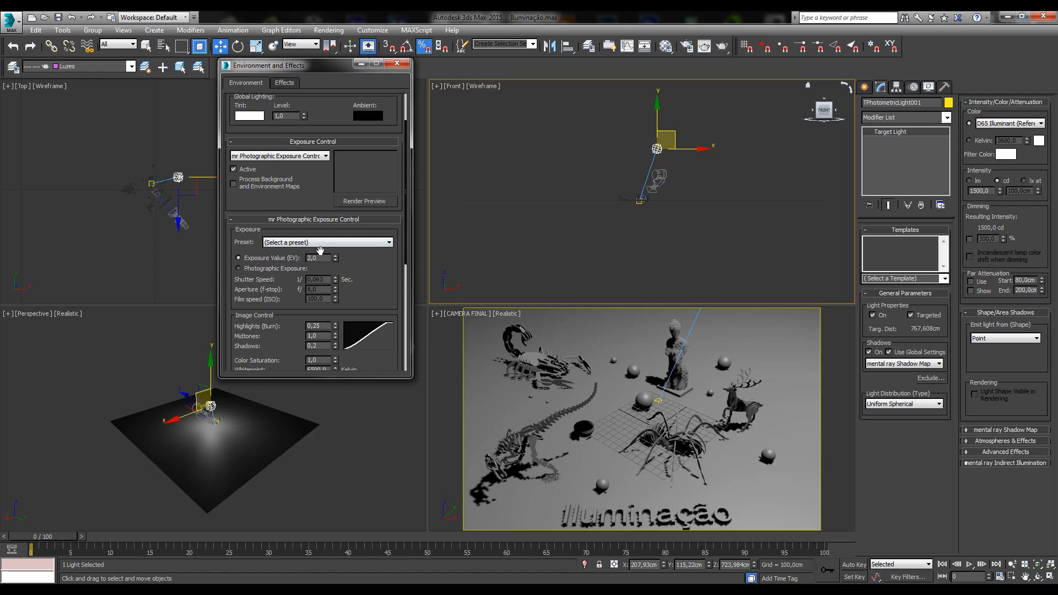
click(322, 259)
click(321, 257)
drag(356, 289, 341, 233)
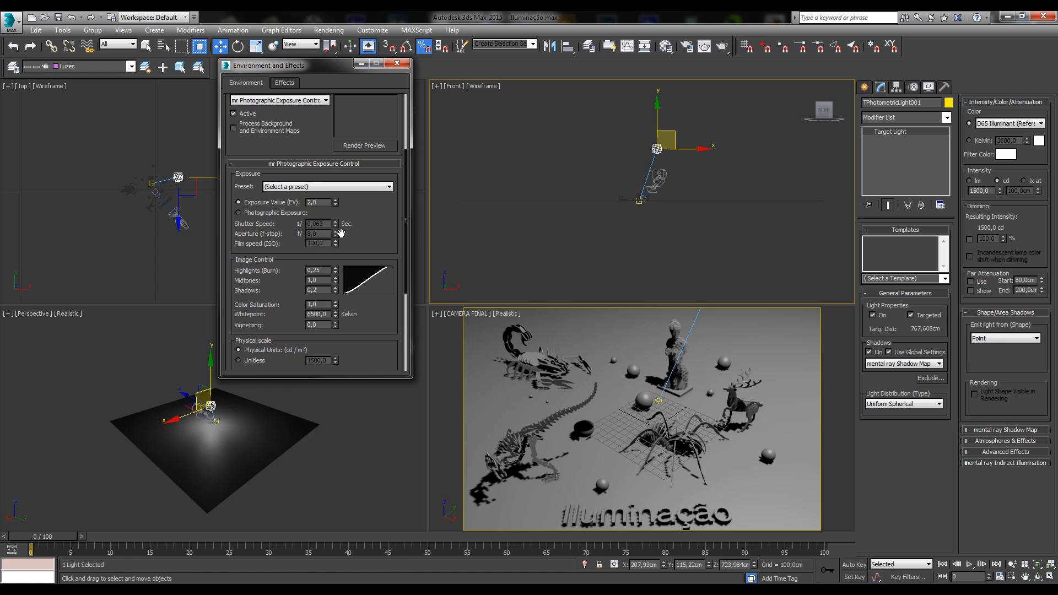
- Try the Photographic Exposure mode with its shutter speed, aperture and film speed values, and return to Exposure Value (EV)
click(238, 212)
double_click(328, 224)
double_click(323, 234)
scroll(357, 245, down, 1)
double_click(317, 214)
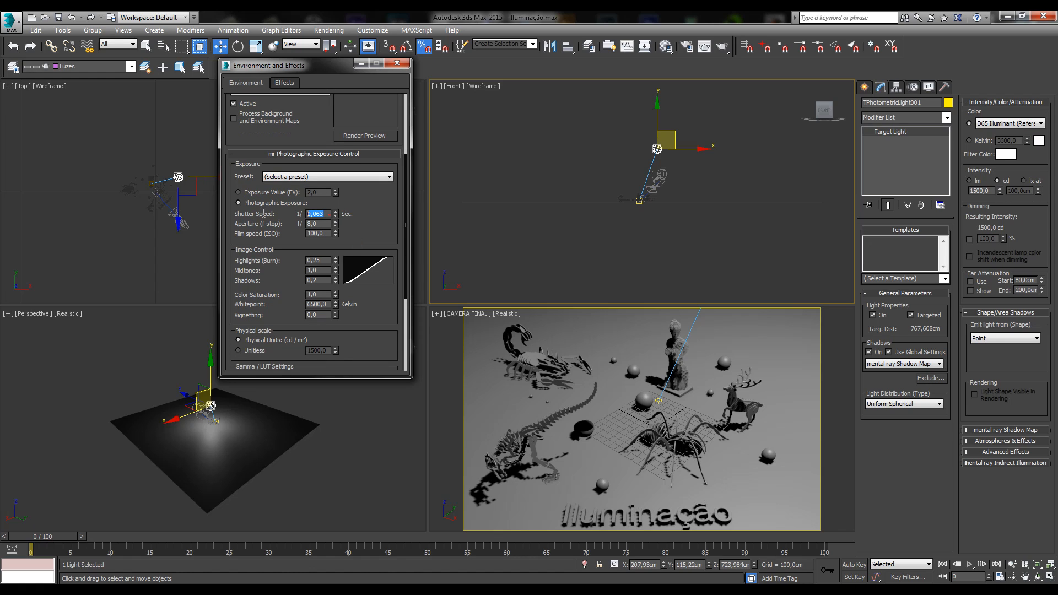
key(Tab)
key(Tab)
click(238, 192)
- Examine the exposure presets for physically based and non-physically based lighting without applying one
click(369, 228)
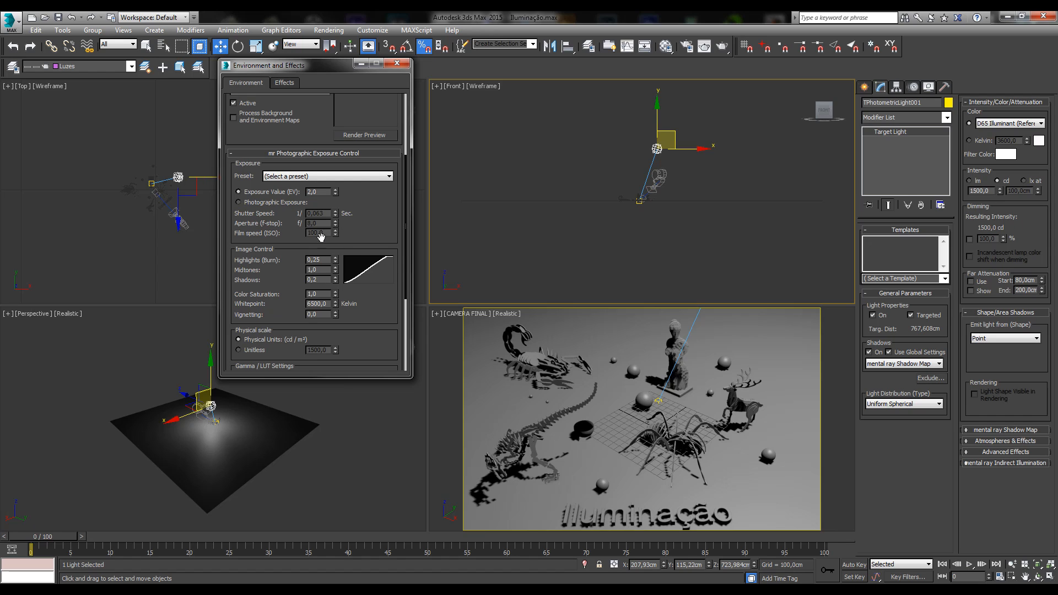
drag(368, 233, 370, 226)
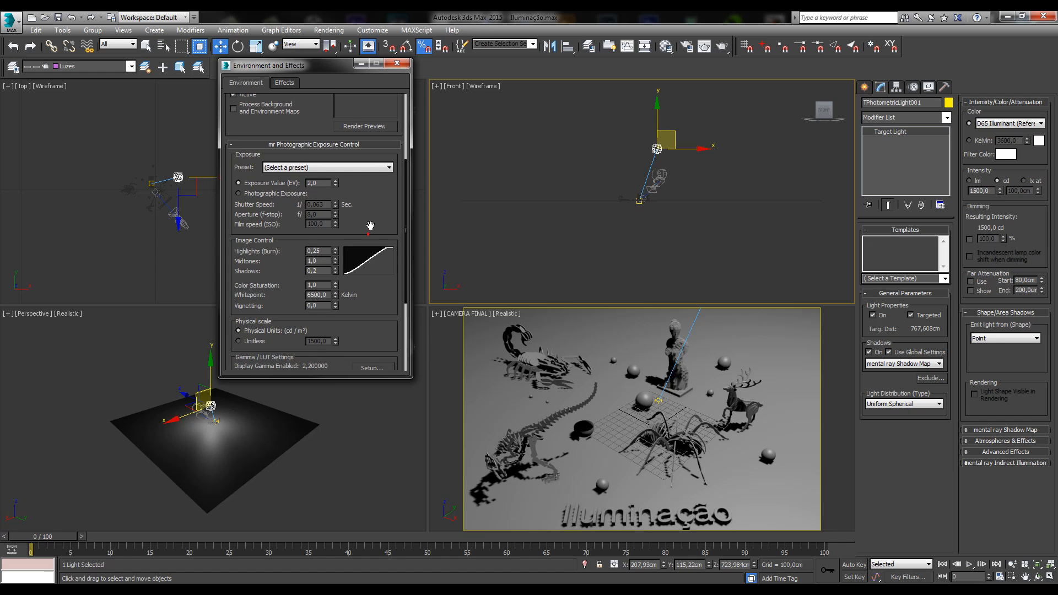
click(303, 167)
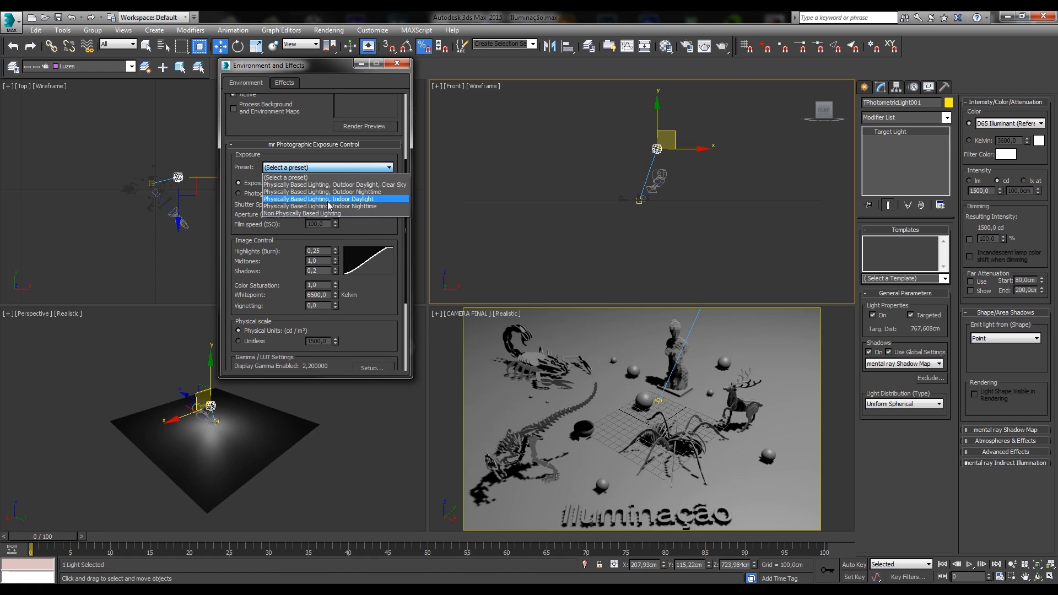
click(282, 230)
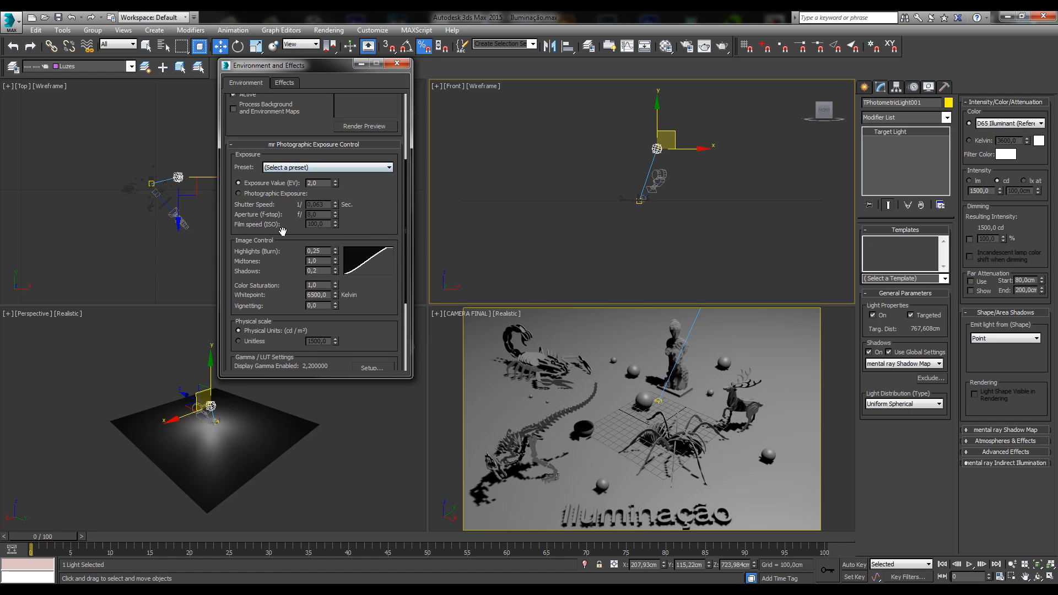
click(295, 168)
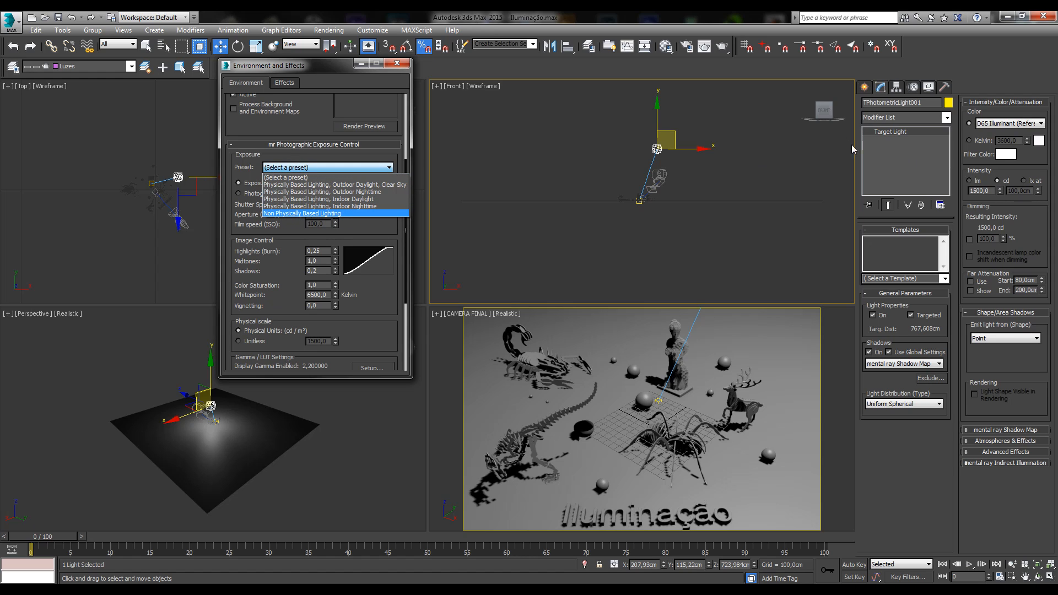
click(278, 232)
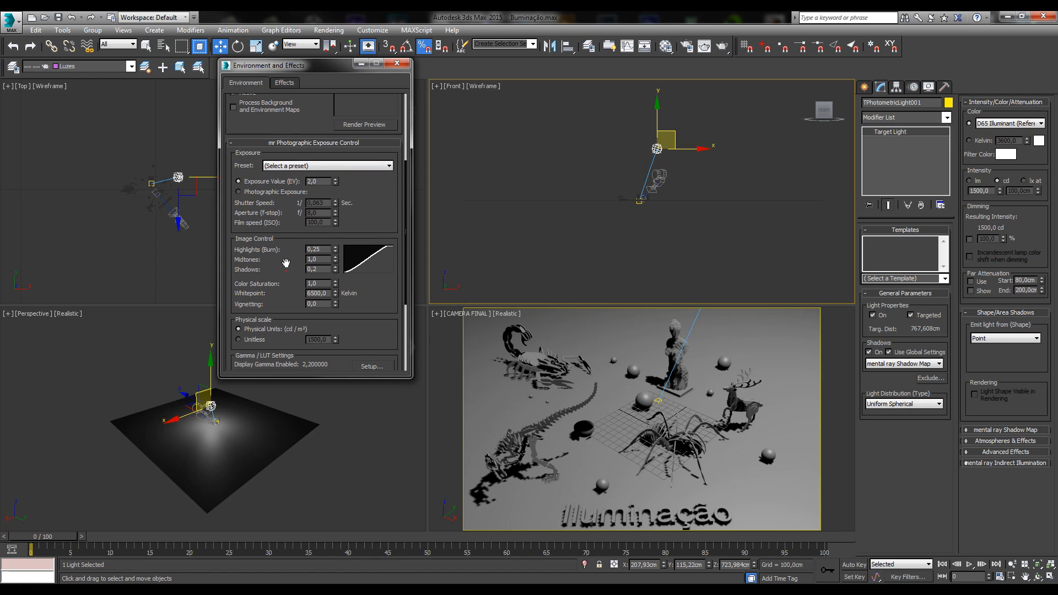
- Review the image control, physical scale and gamma settings of the exposure control and close the environment settings
scroll(285, 263, down, 3)
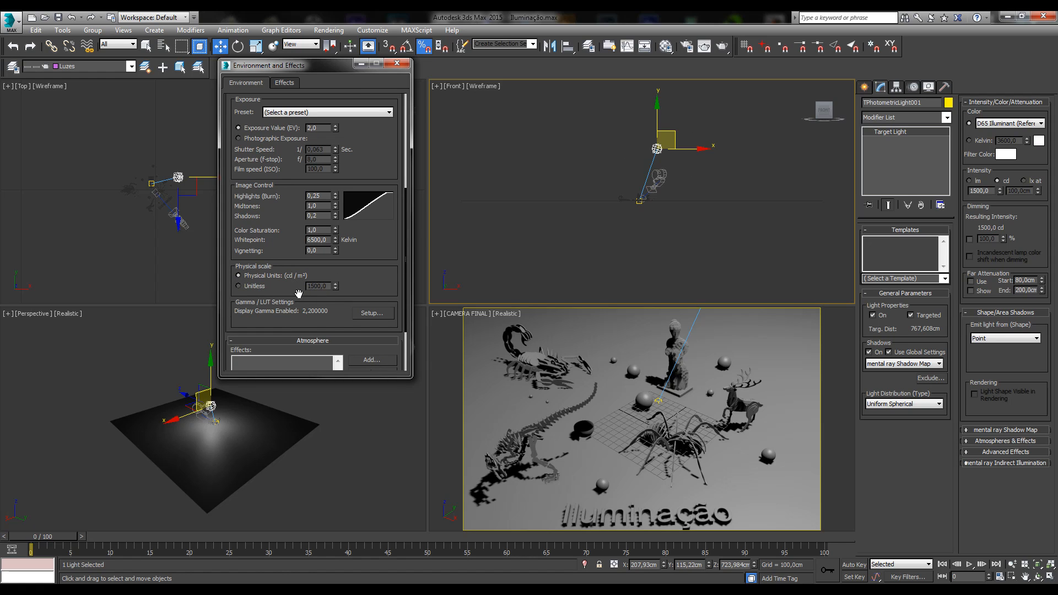
mouse_move(303, 321)
mouse_down()
mouse_move(294, 227)
mouse_move(307, 318)
mouse_move(319, 331)
mouse_up()
scroll(320, 329, up, 4)
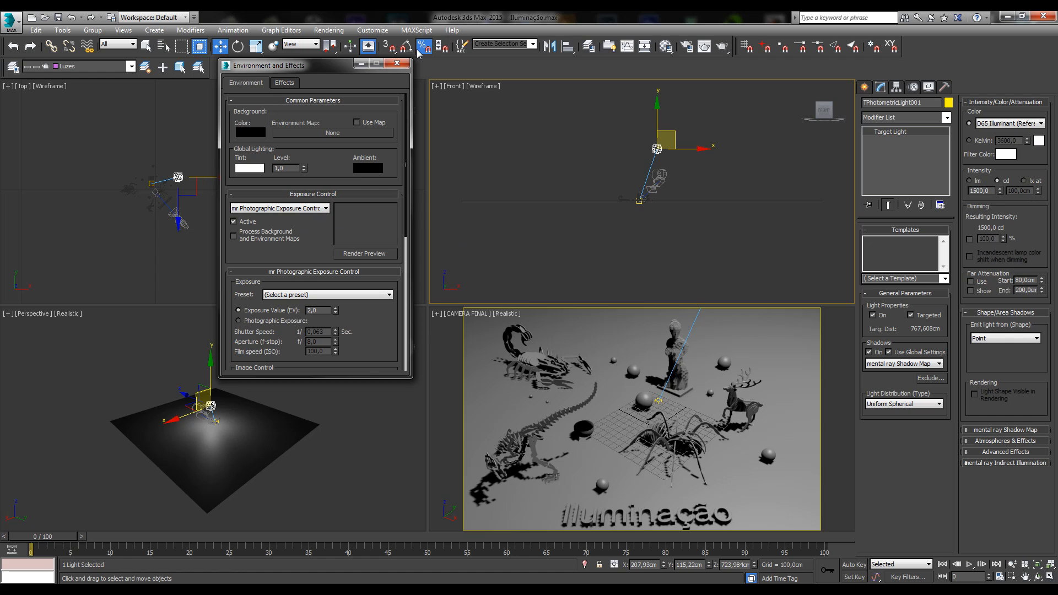
click(404, 63)
- Set the photometric light's shadow type to Ray Traced Shadows and test-render the CAMERA FINAL view
right_click(653, 334)
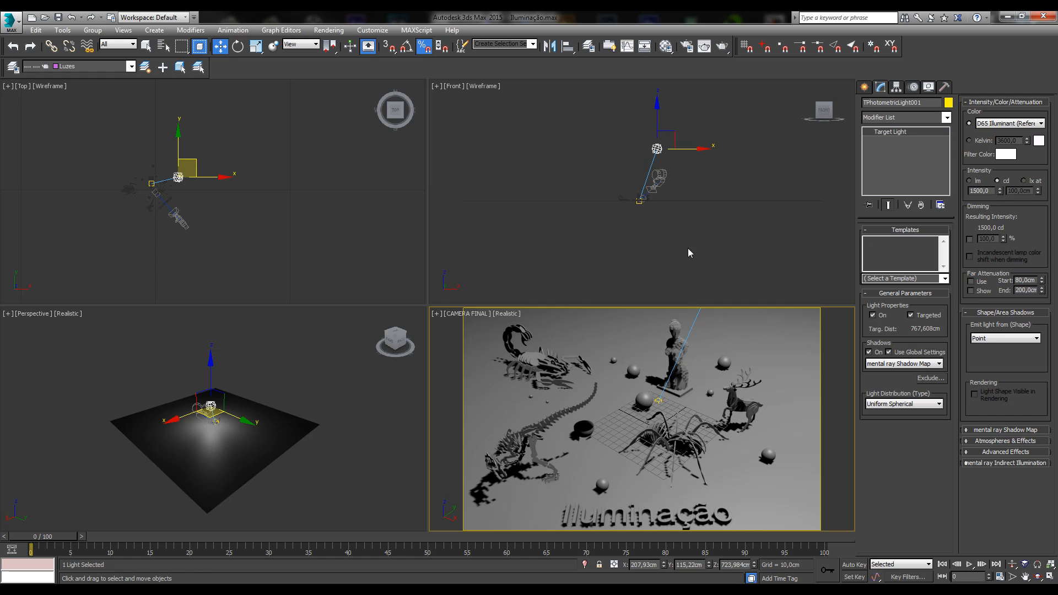
click(906, 364)
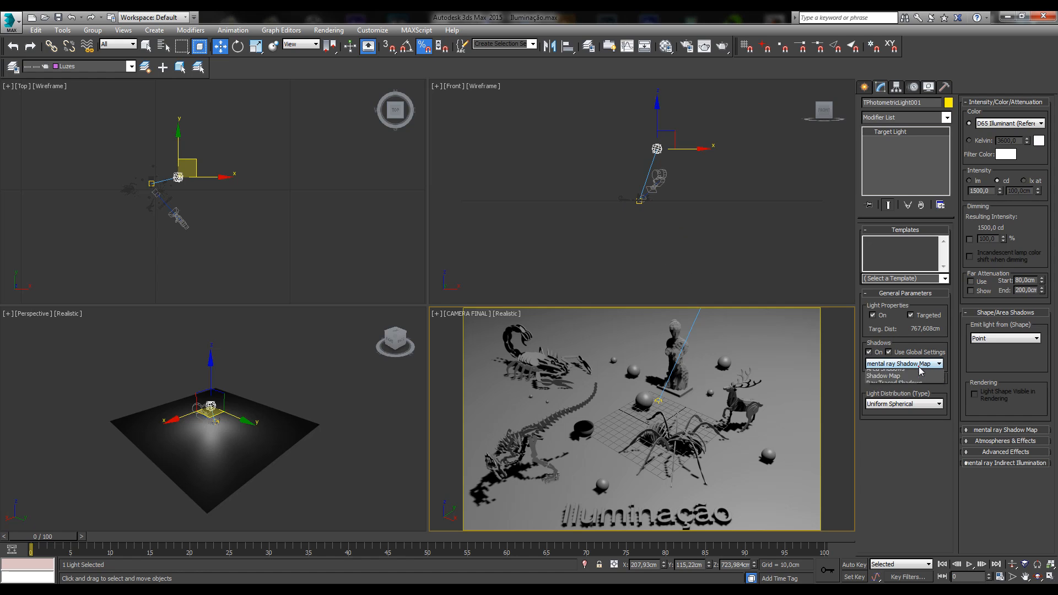
click(915, 404)
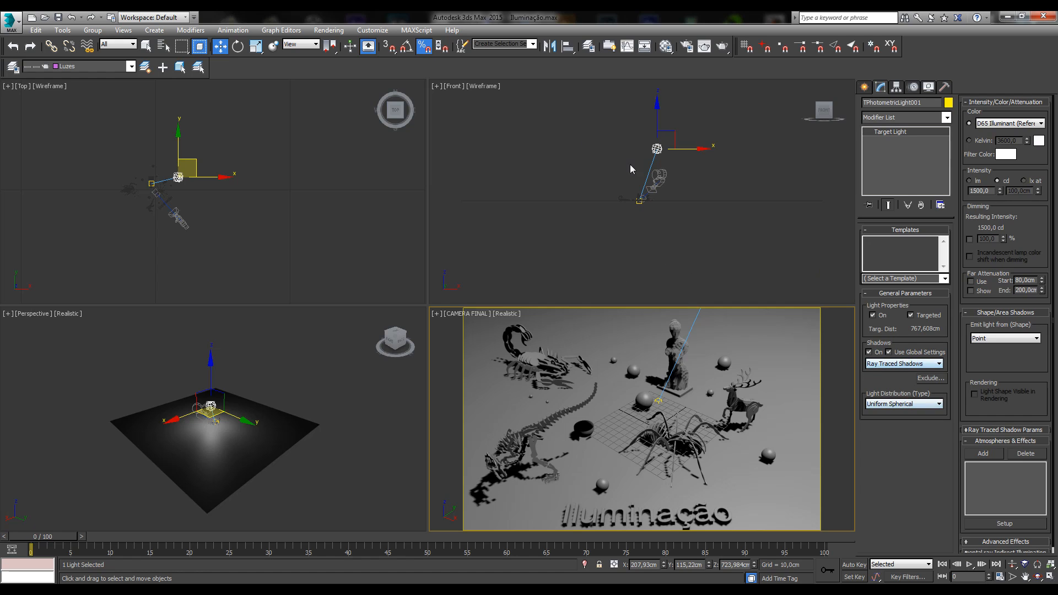
click(723, 46)
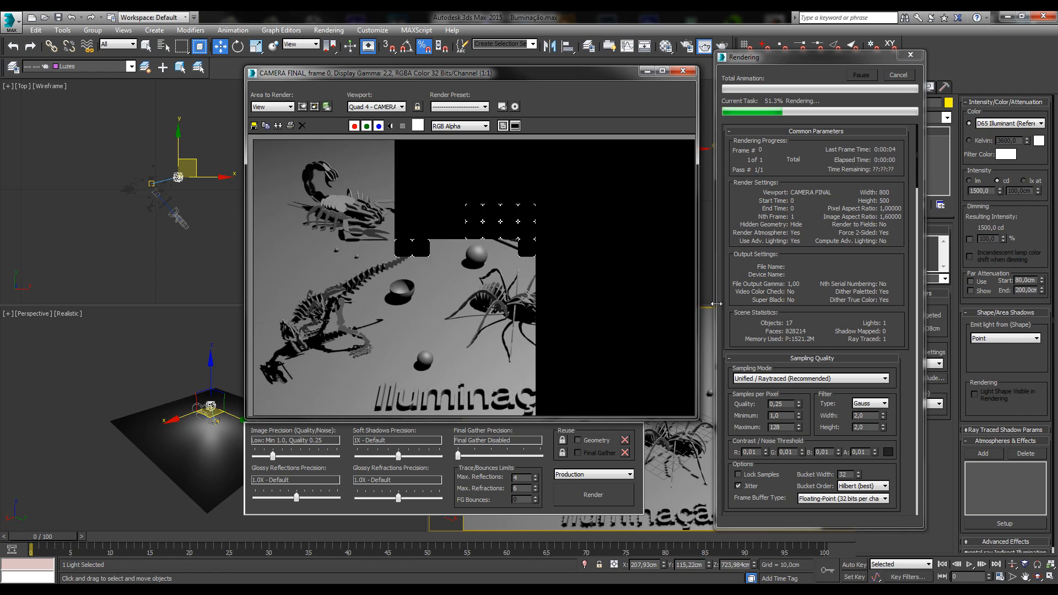
click(682, 71)
- Reselect the photometric light in the Front view and examine its template list without applying a template
click(741, 127)
scroll(654, 153, up, 2)
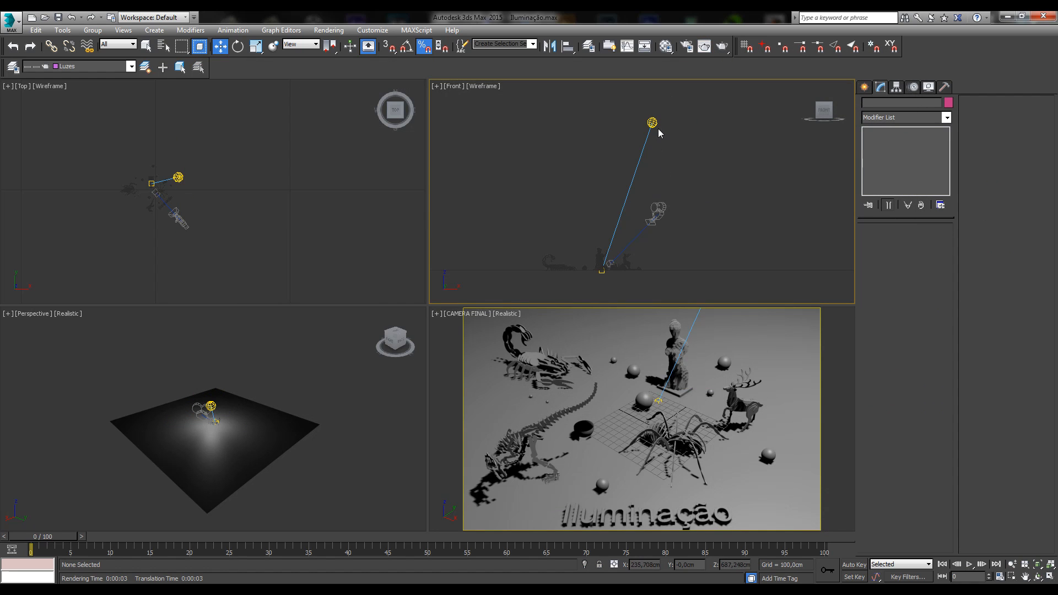
click(654, 122)
scroll(654, 122, down, 2)
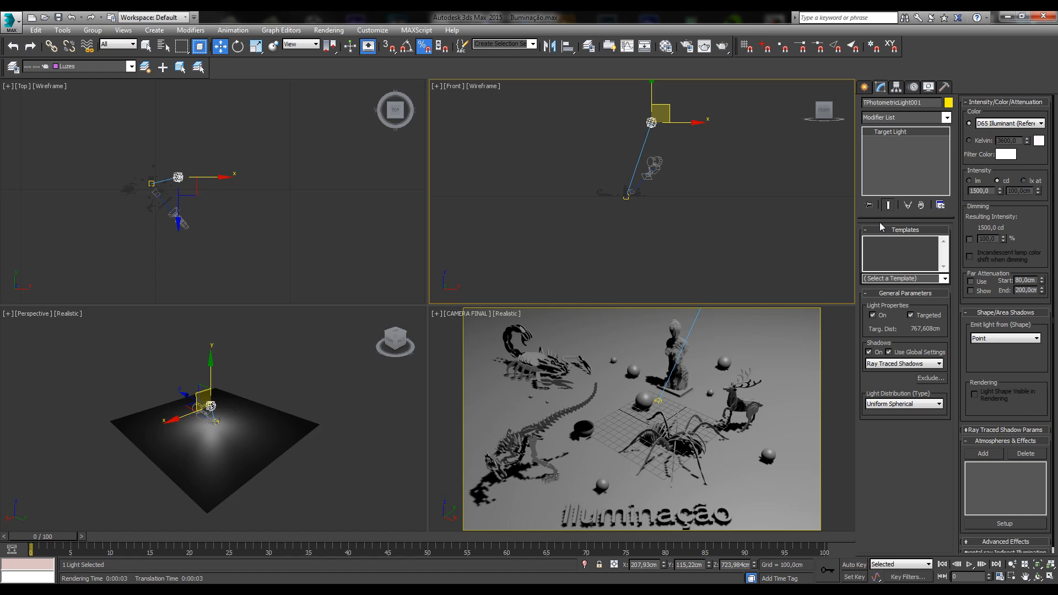
click(944, 280)
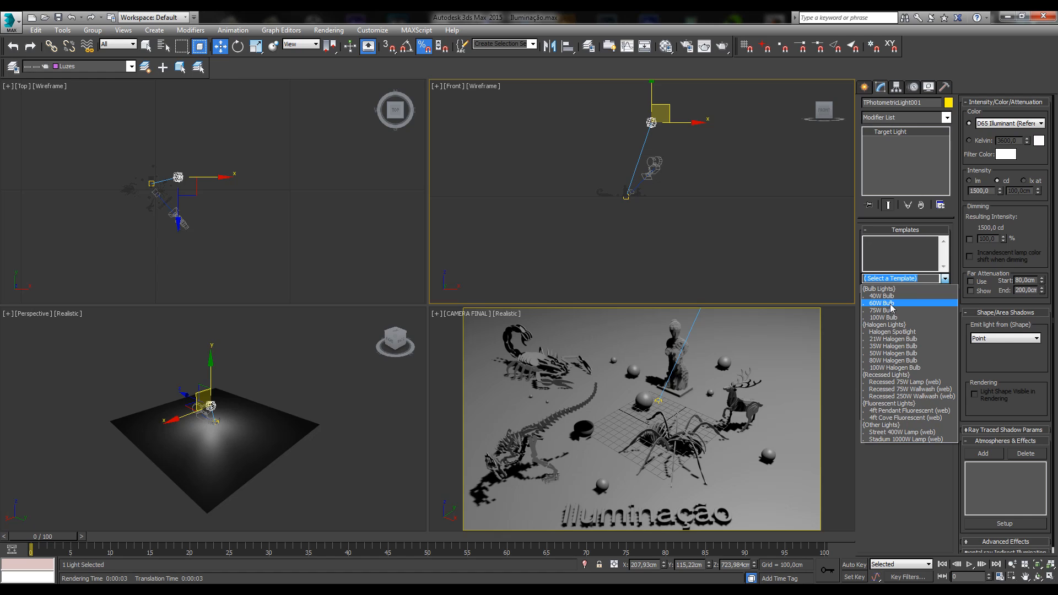
click(928, 279)
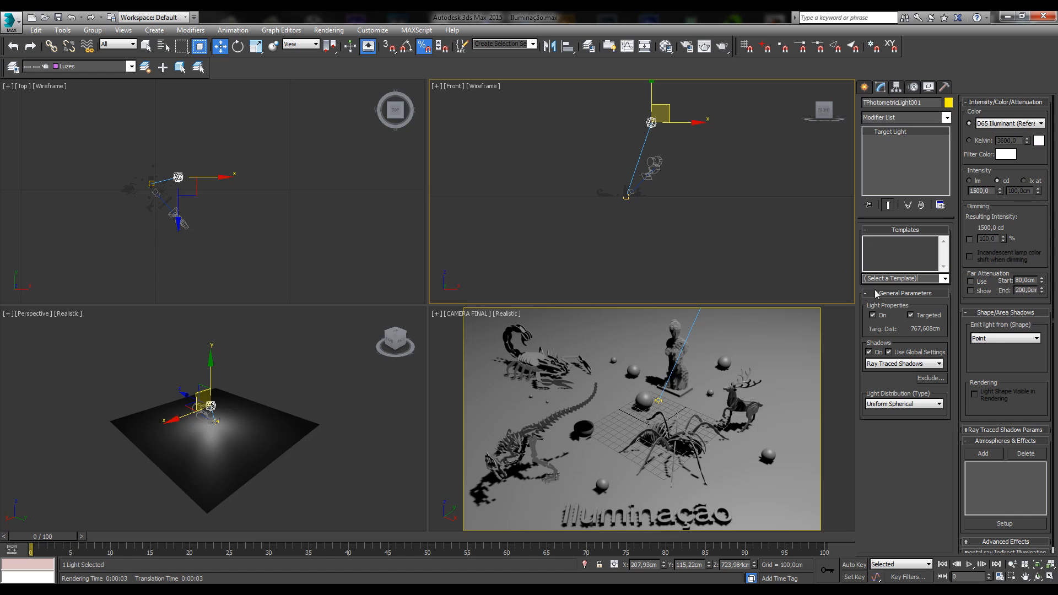
- Review the light's Targeted option and available shadow types, keeping Ray Traced Shadows, and reselect the light in the Front view
click(910, 314)
click(908, 364)
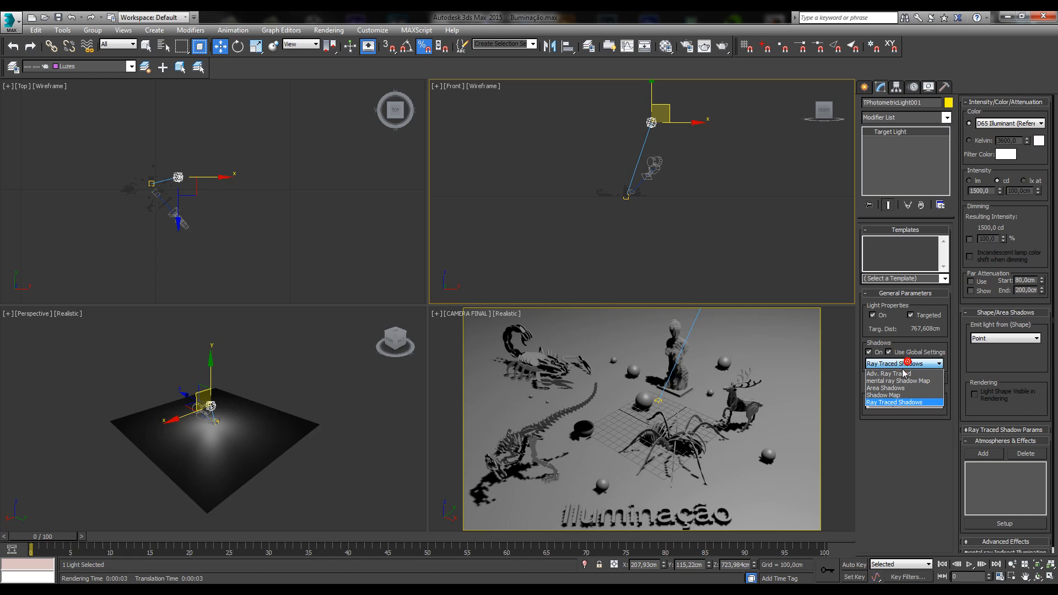
click(907, 366)
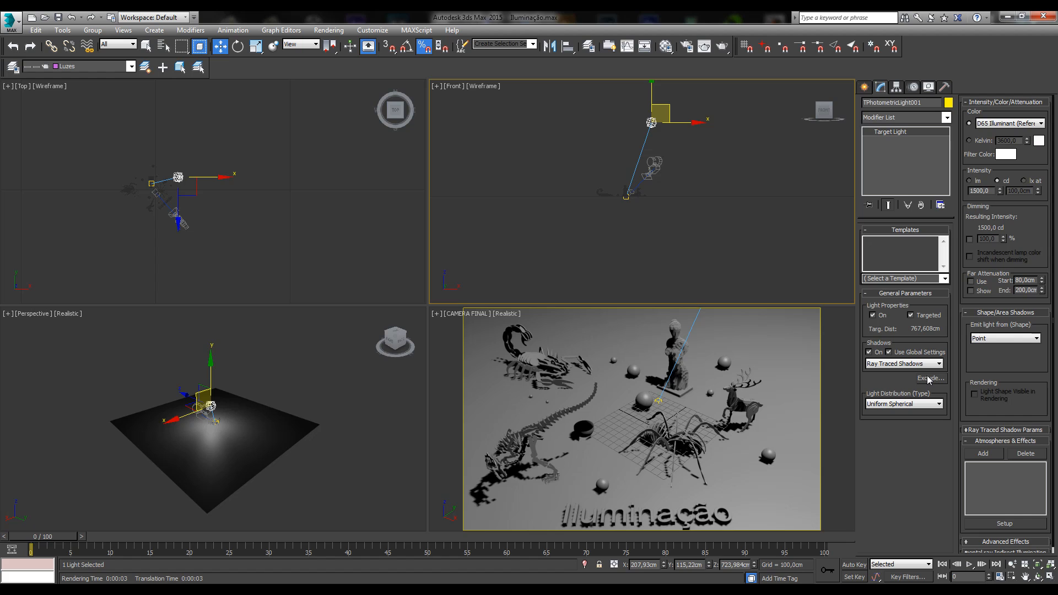
click(639, 122)
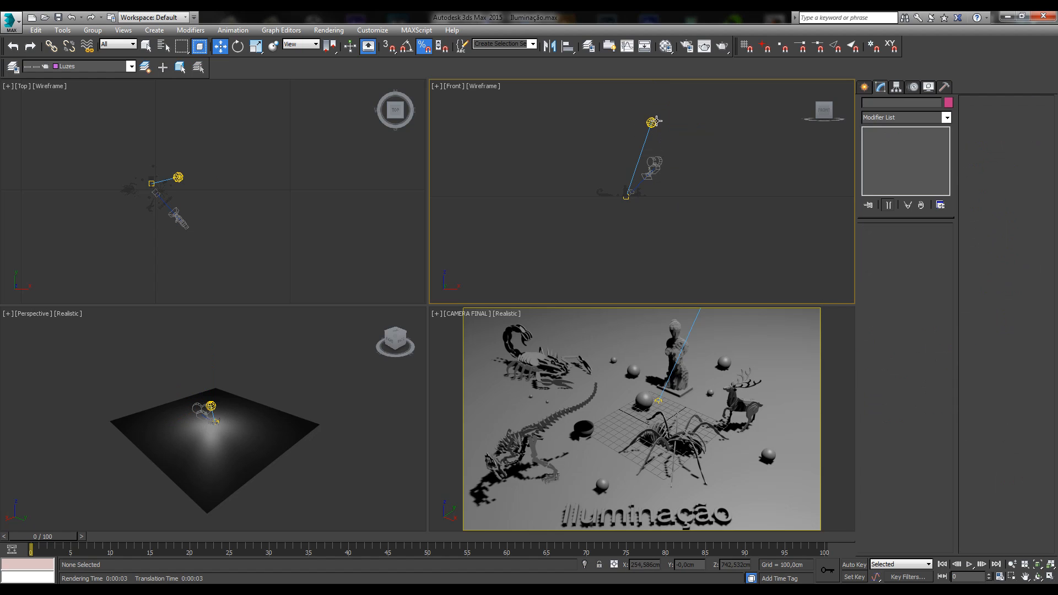
click(653, 122)
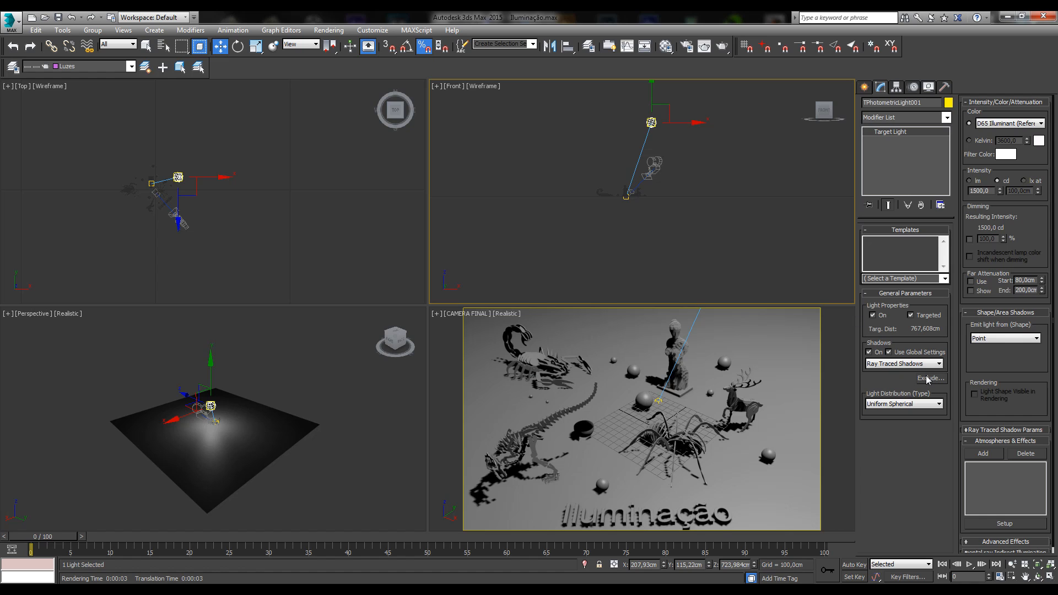
click(692, 149)
click(652, 123)
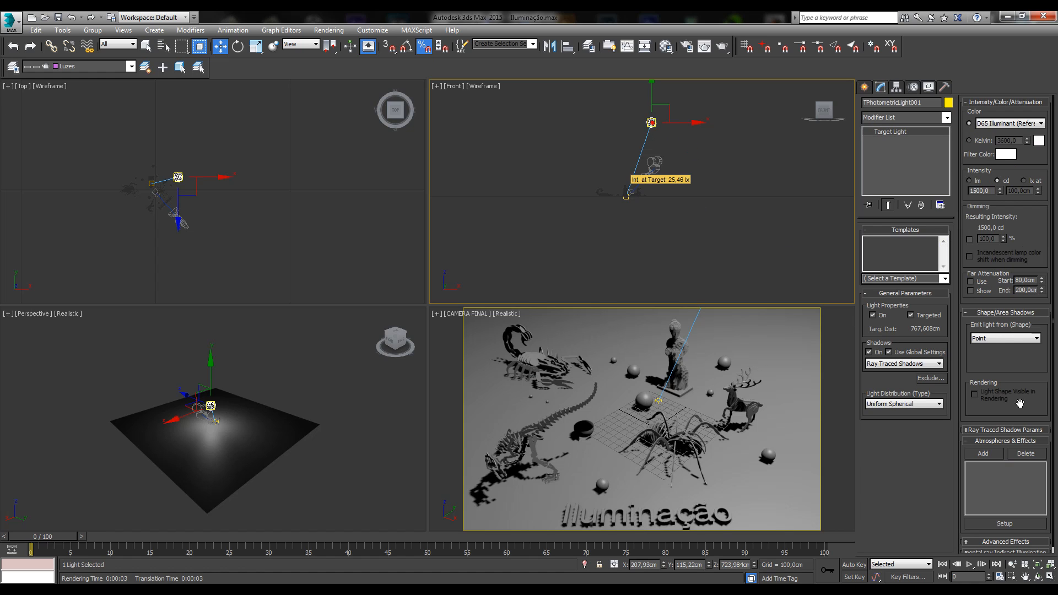
- Open the light's Exclude/Include settings and examine the scene object list and the selection sets
click(937, 380)
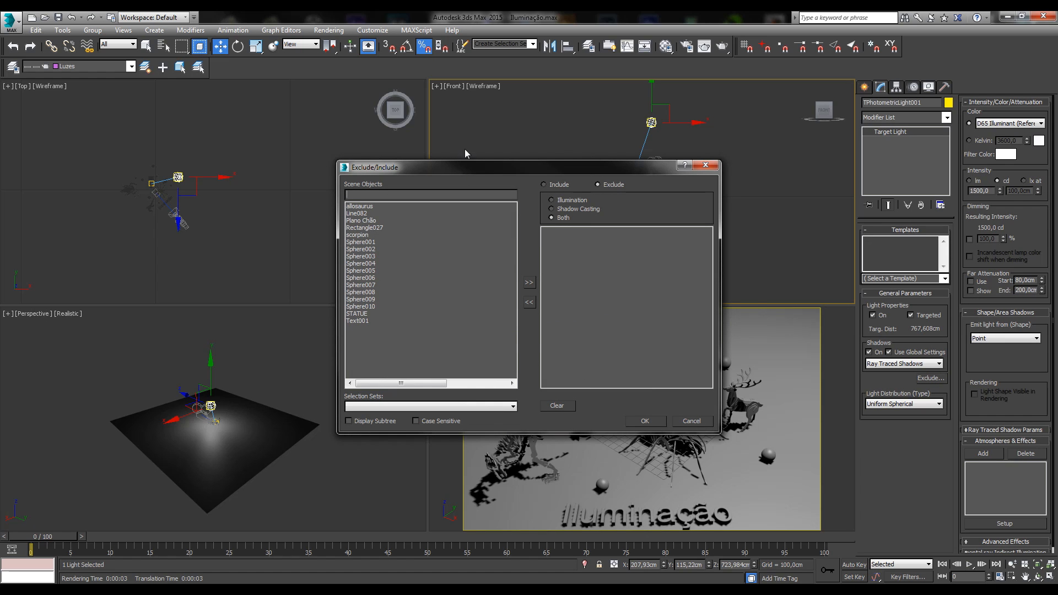
drag(519, 166, 290, 78)
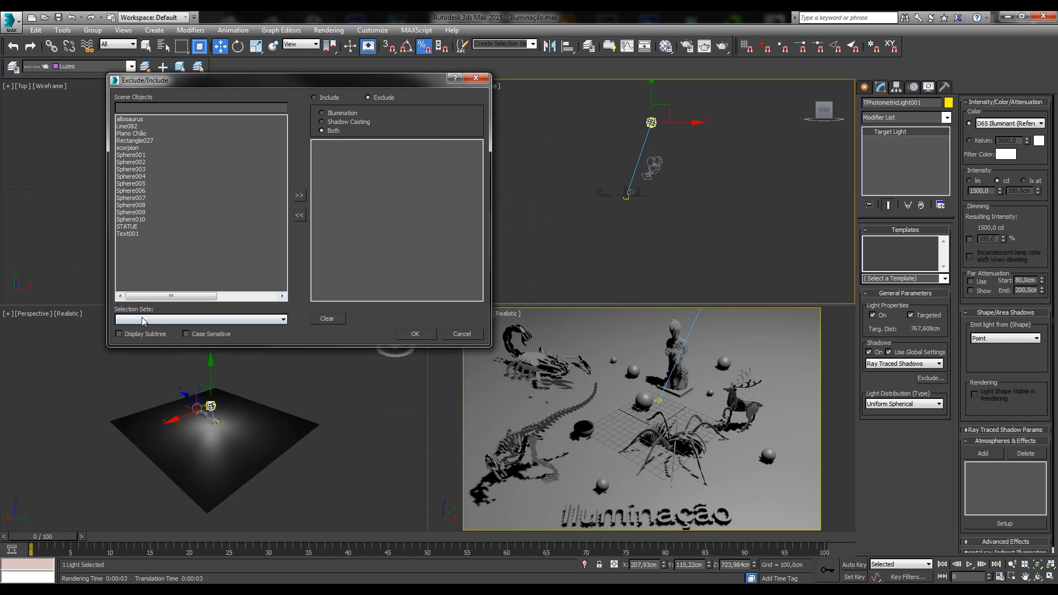
drag(130, 119, 131, 243)
click(135, 127)
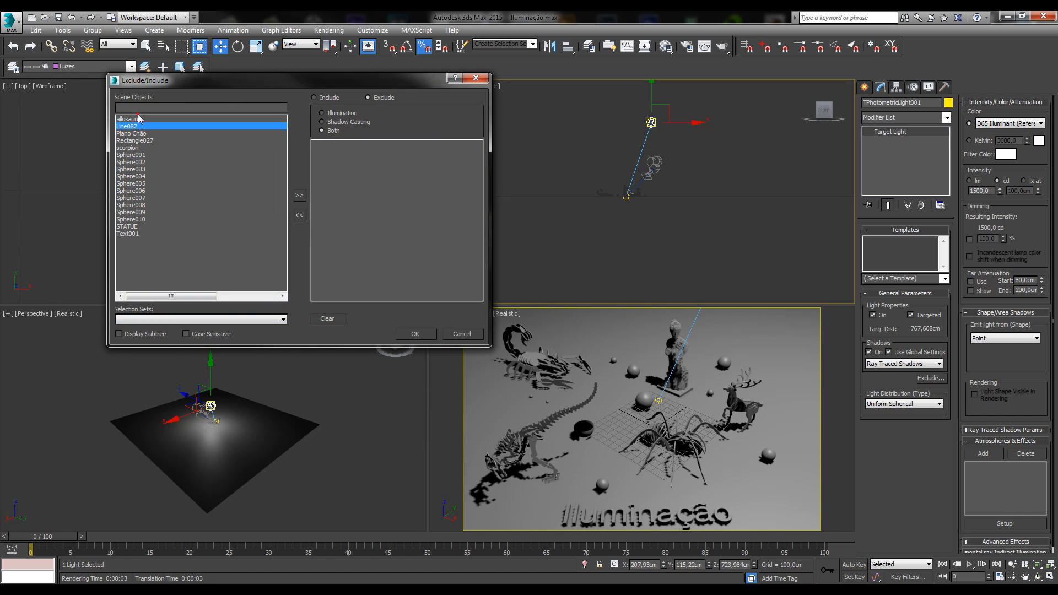
drag(136, 119, 131, 278)
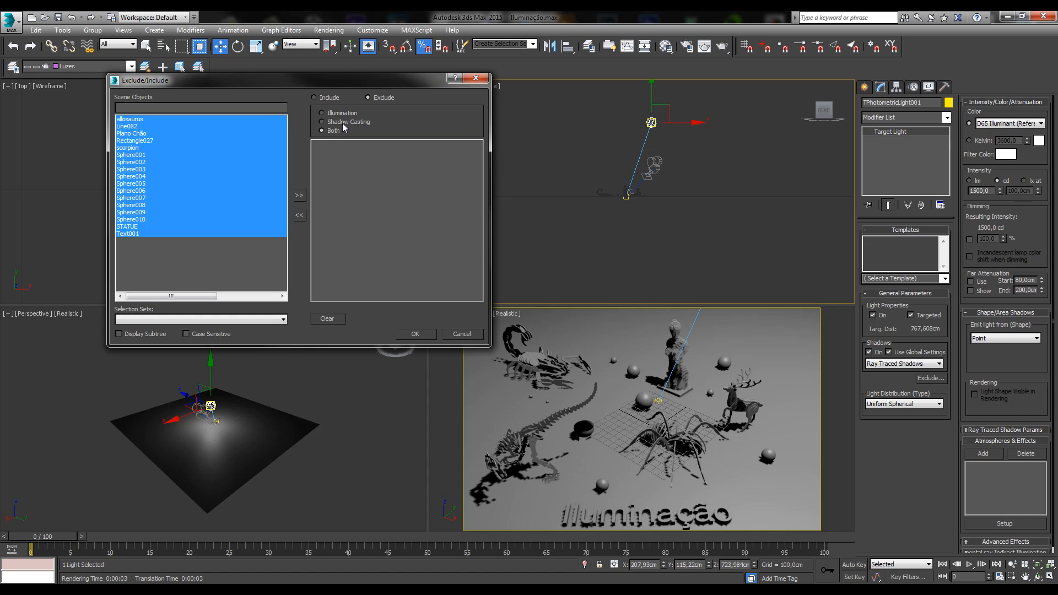
click(281, 319)
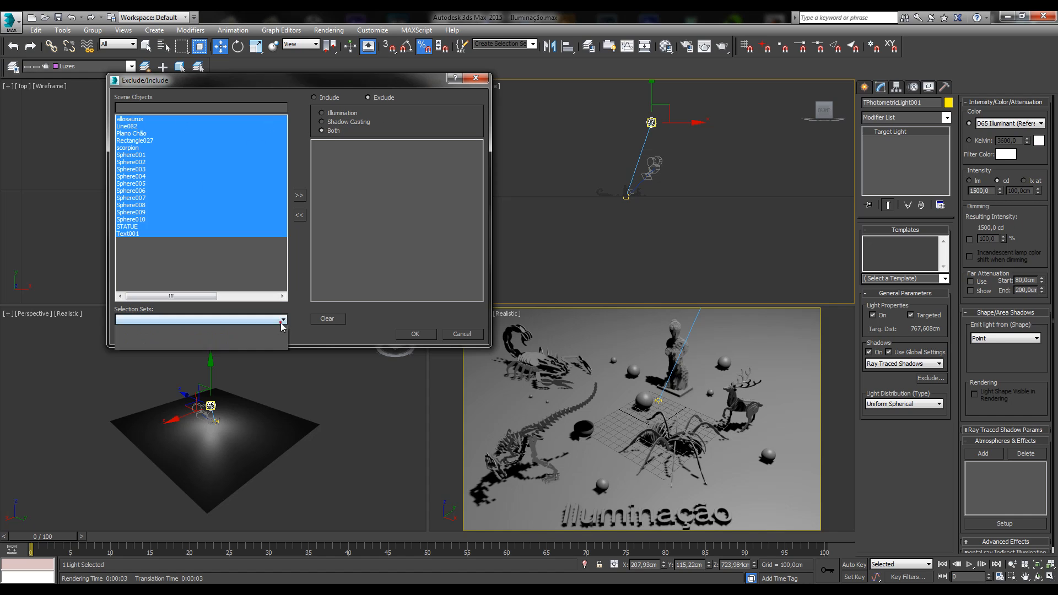
click(281, 319)
- Exclude allosaurus and STATUE from the photometric light's illumination only
click(177, 147)
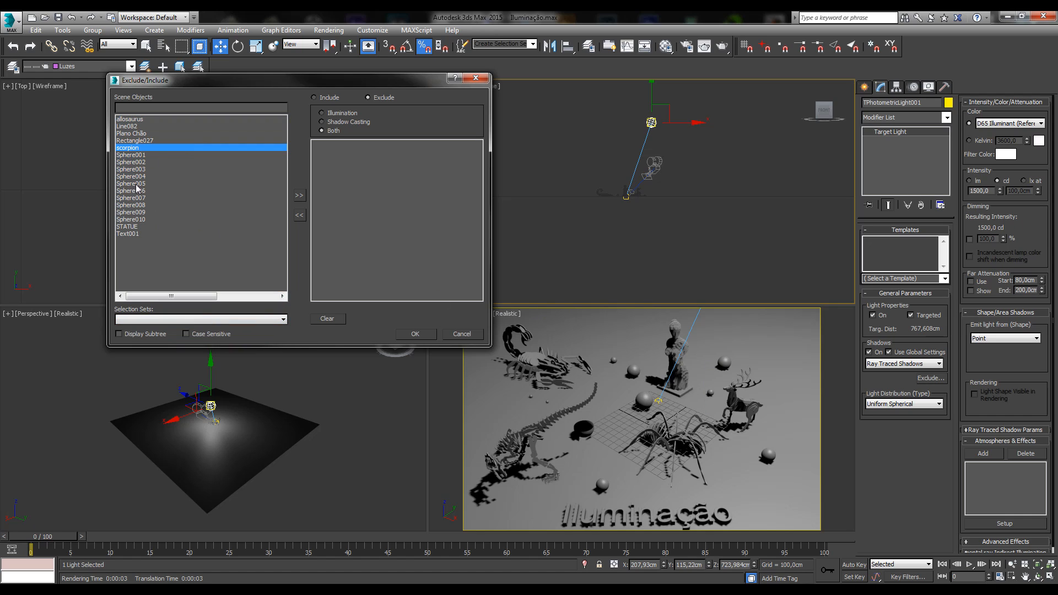
click(127, 119)
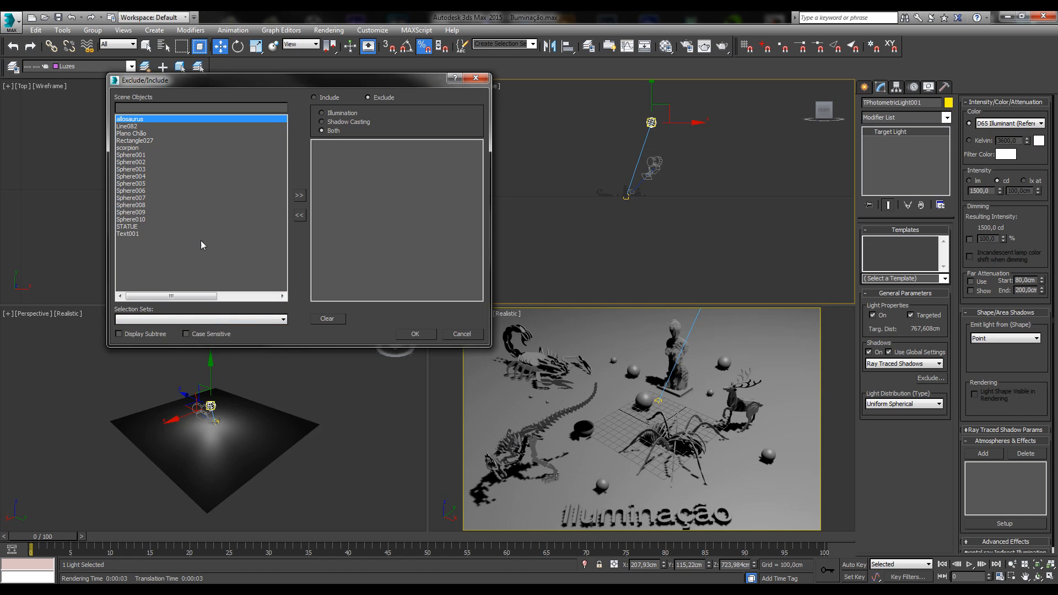
ctrl+click(126, 227)
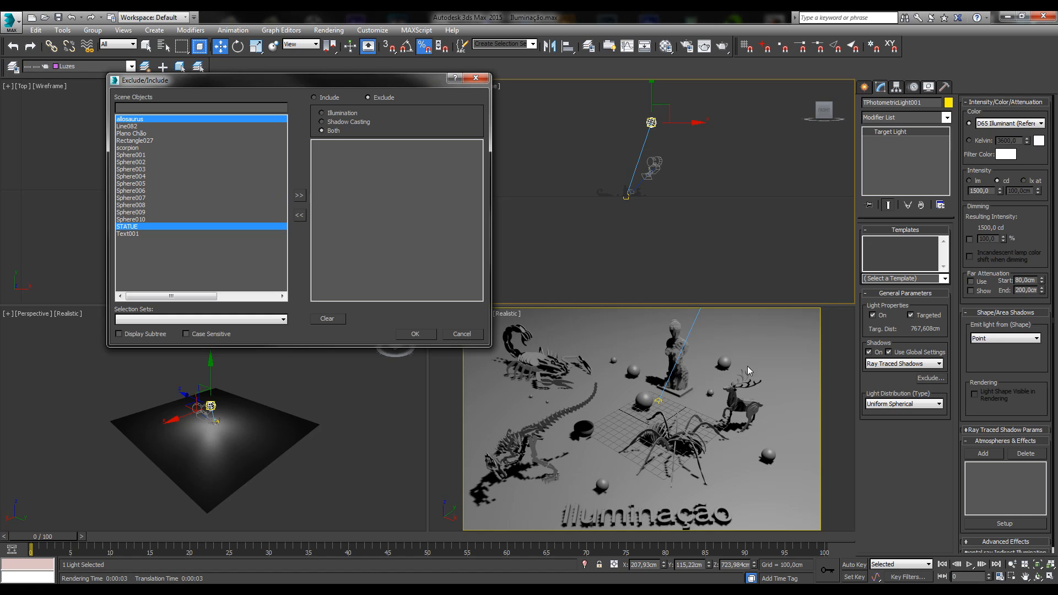
click(300, 196)
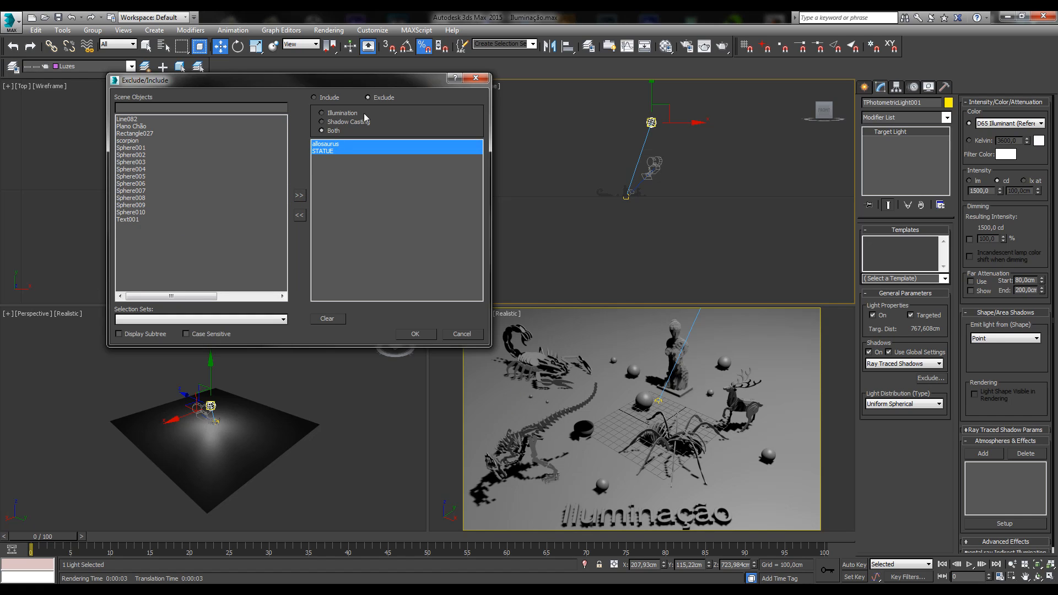
click(347, 114)
click(417, 333)
- Switch the photometric light's object list from Exclude to Include, keeping allosaurus and STATUE listed for illumination
click(705, 151)
click(645, 120)
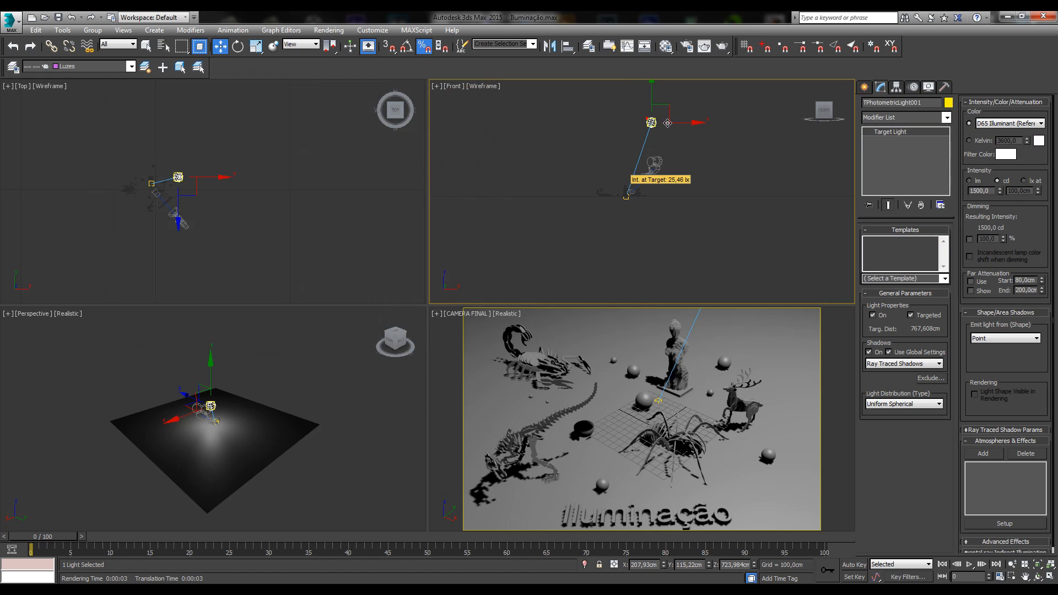
click(929, 378)
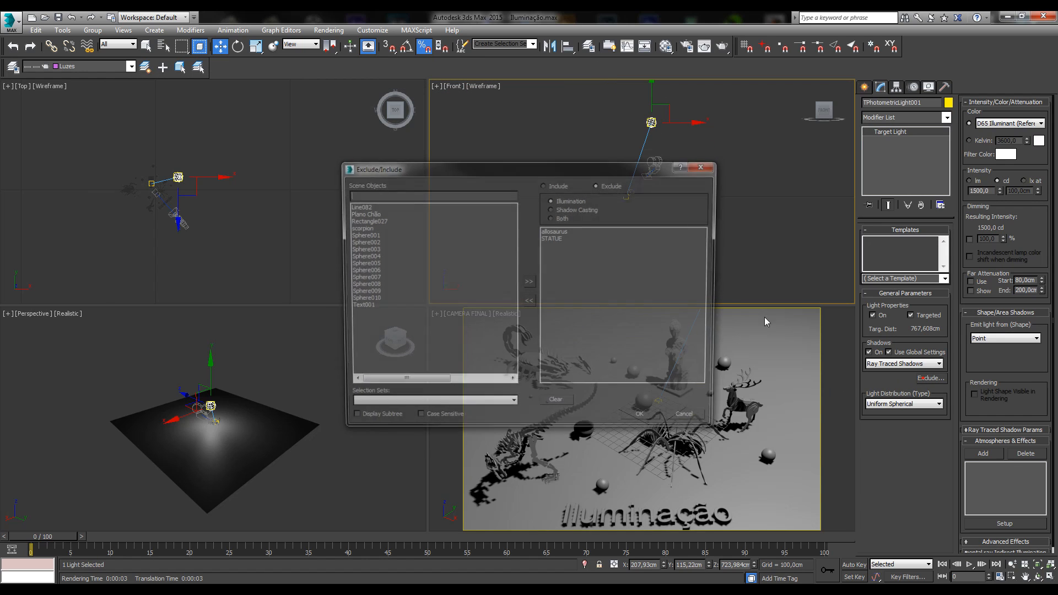
drag(527, 168, 306, 88)
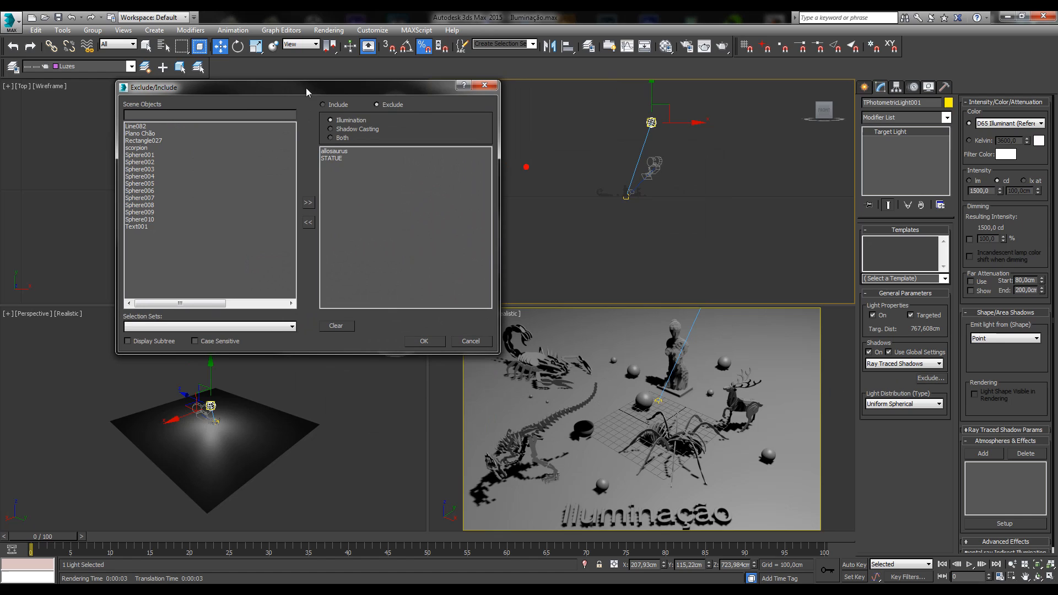
click(336, 104)
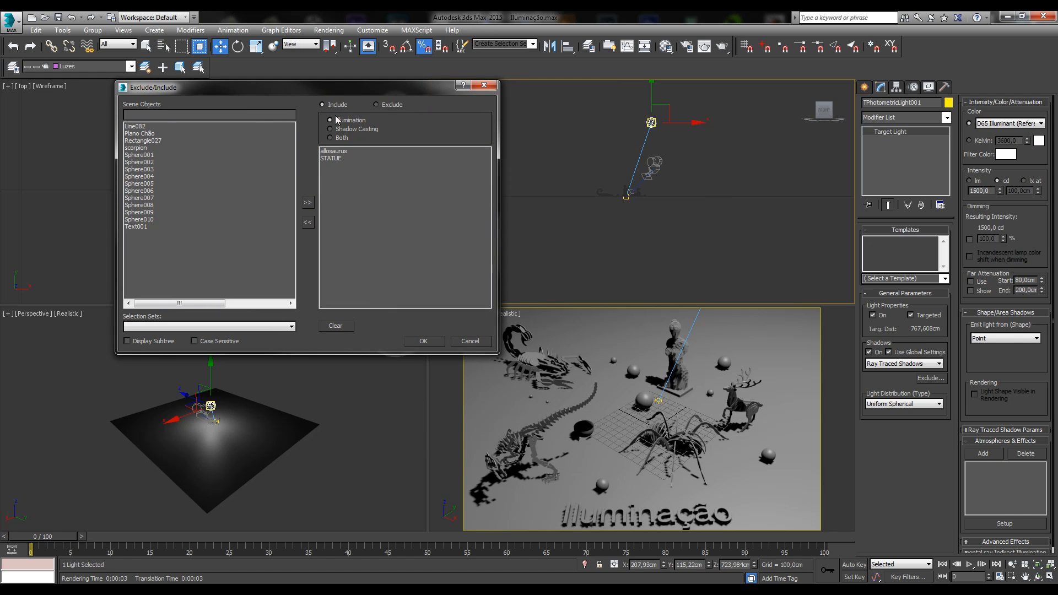
click(392, 105)
click(322, 104)
click(423, 341)
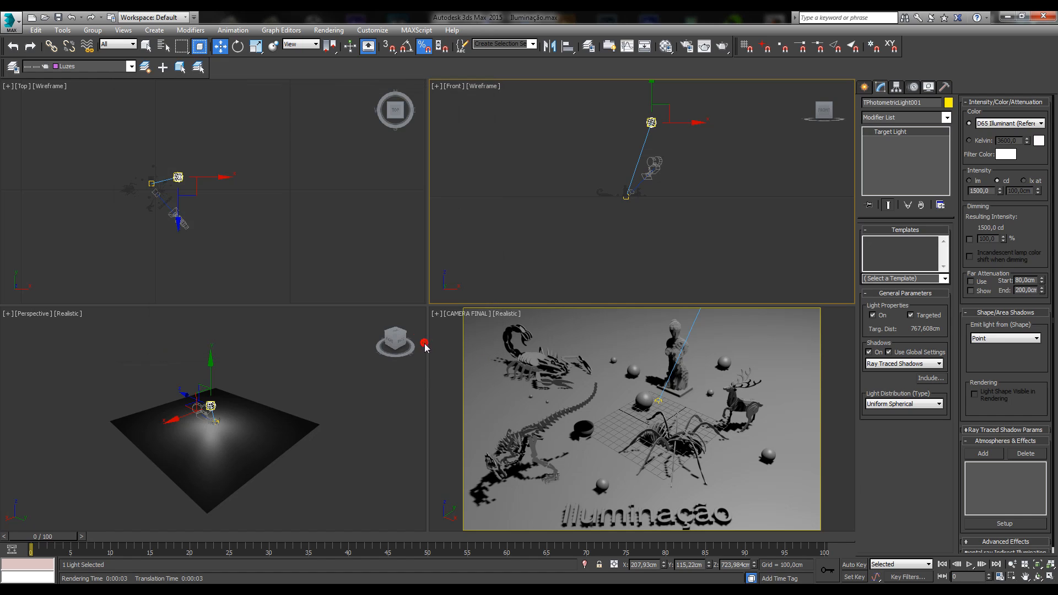
- Test-render the CAMERA FINAL view with the light's two included objects and close the render
right_click(716, 332)
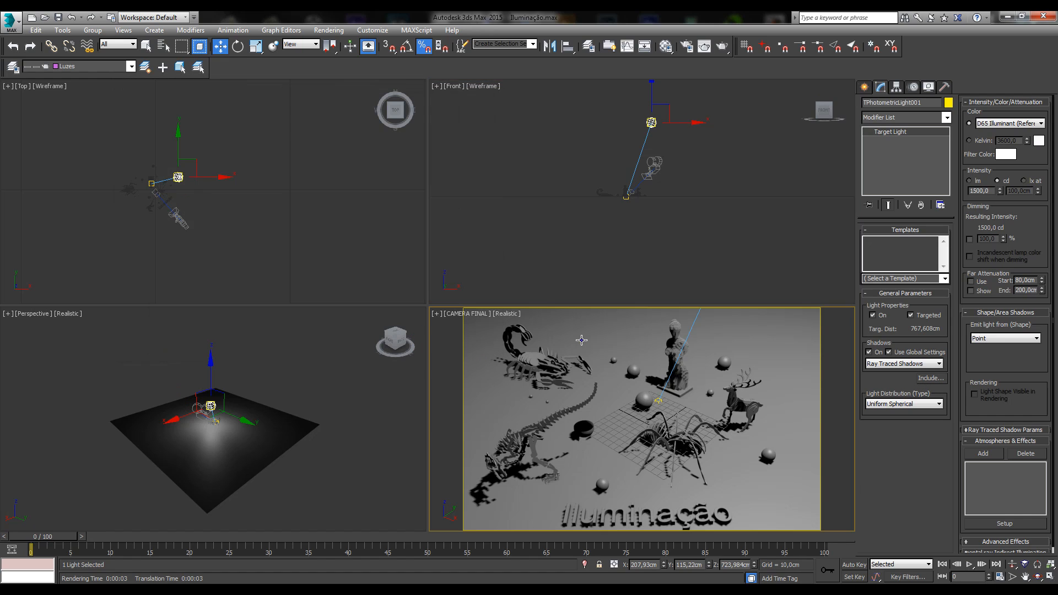
click(724, 49)
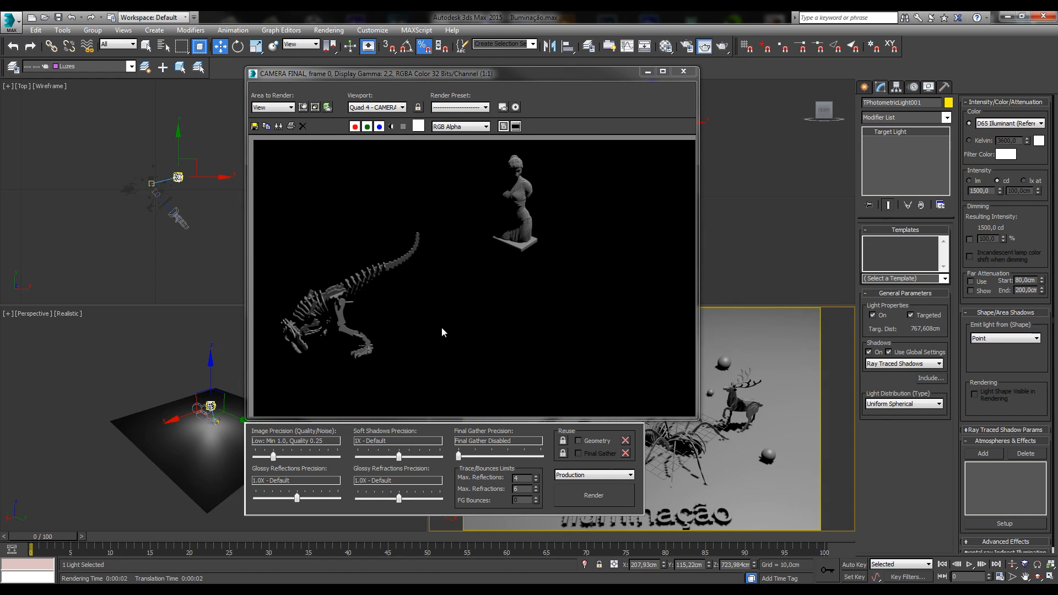
click(685, 73)
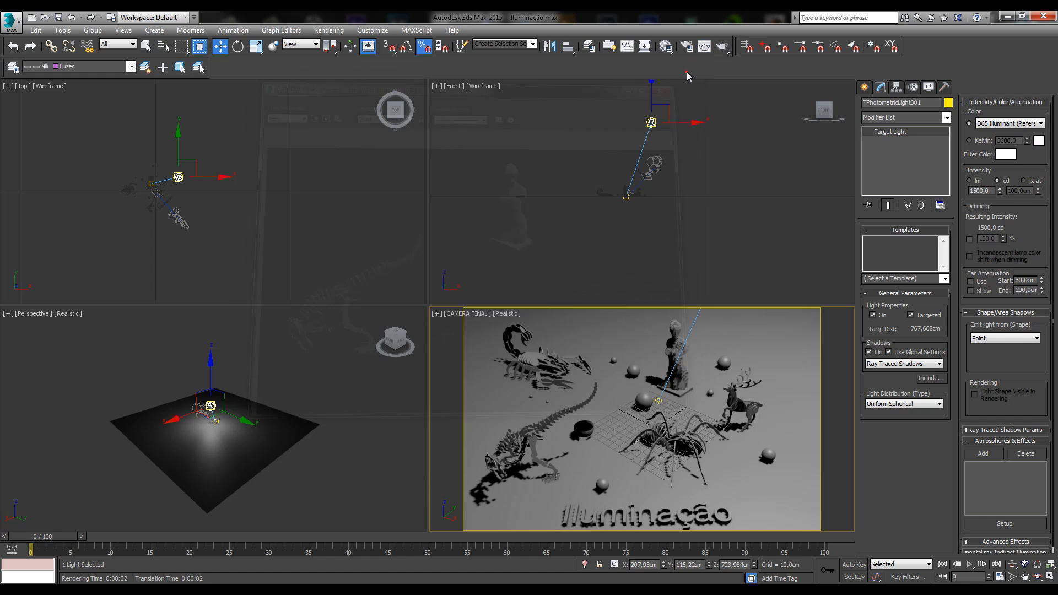
- Add Plano Chão to the photometric light's Include list alongside allosaurus and STATUE
click(785, 433)
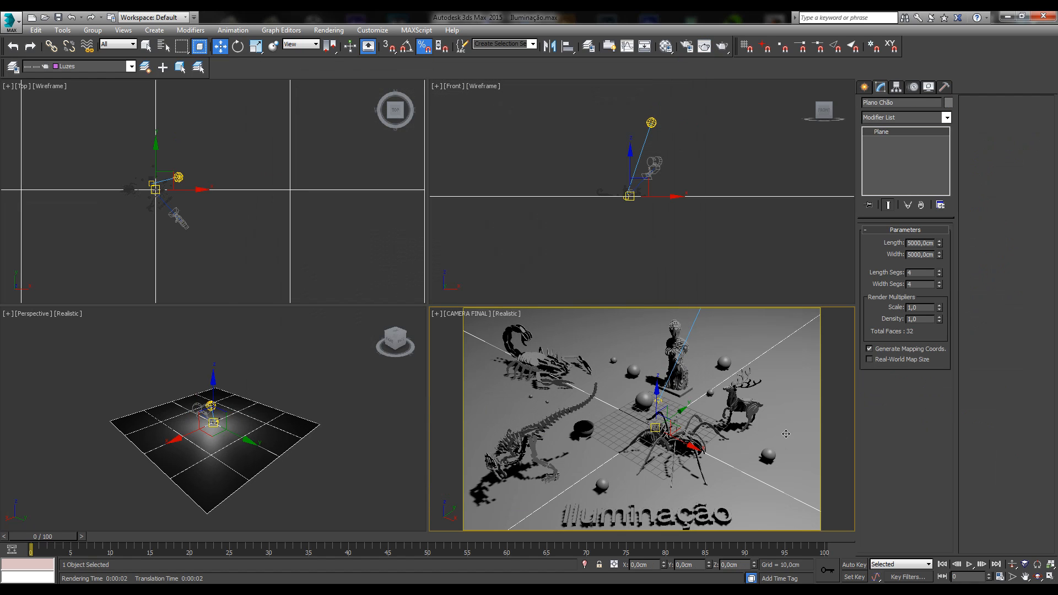
click(673, 349)
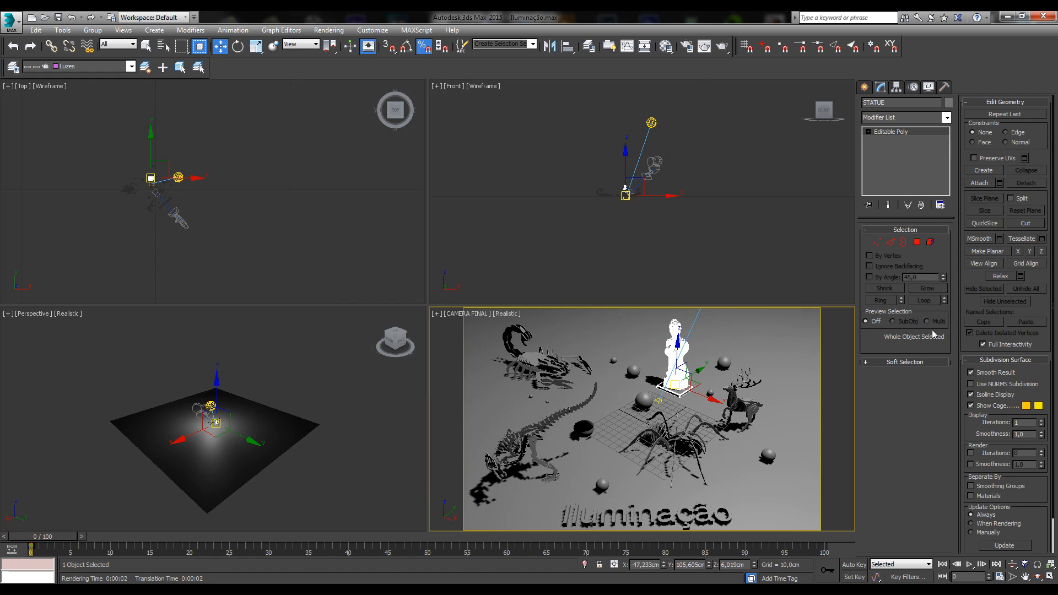
click(653, 121)
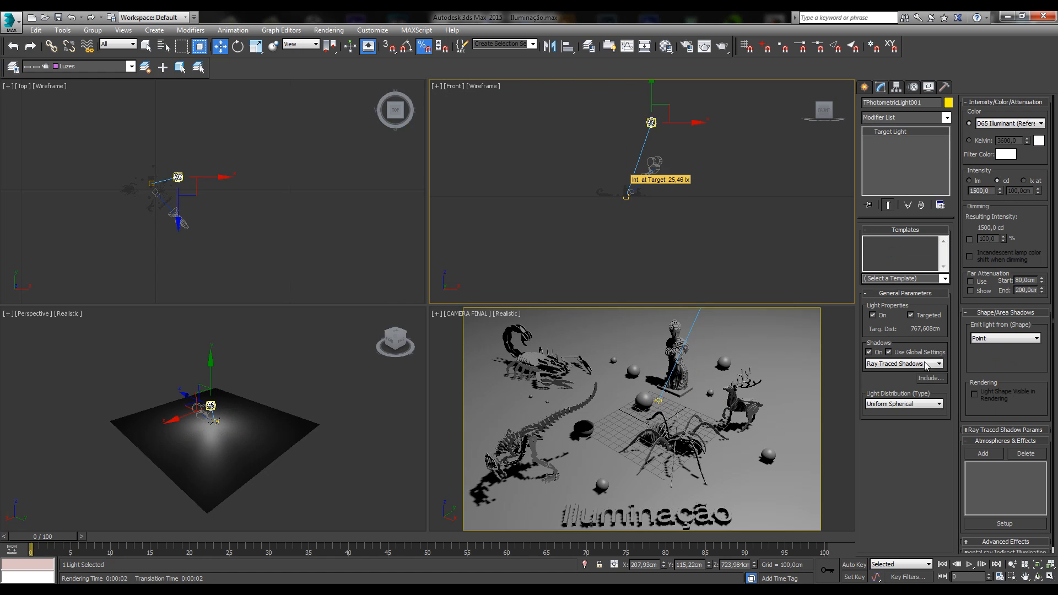
click(932, 378)
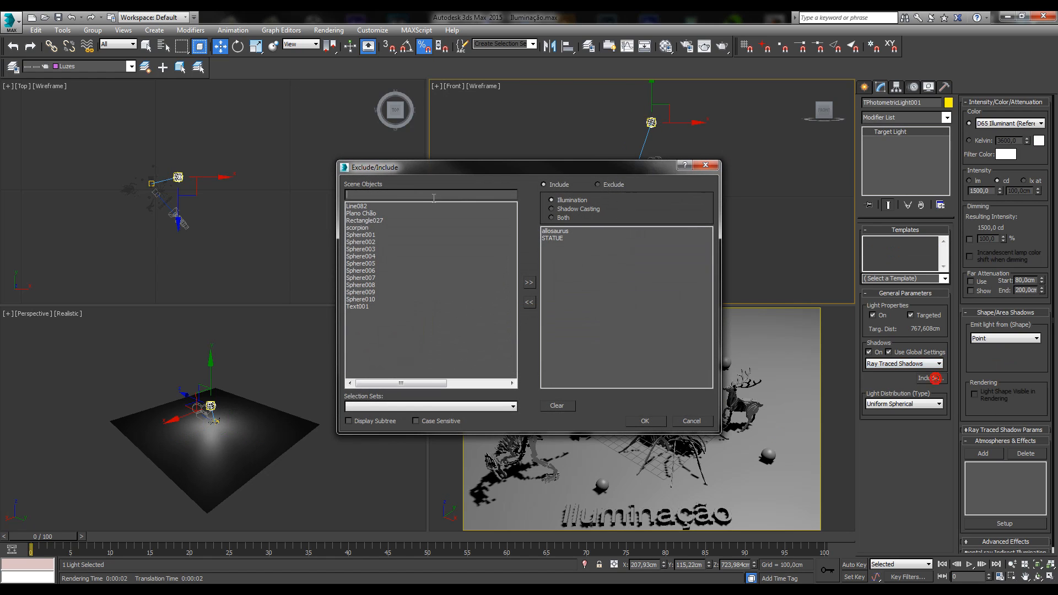
double_click(363, 214)
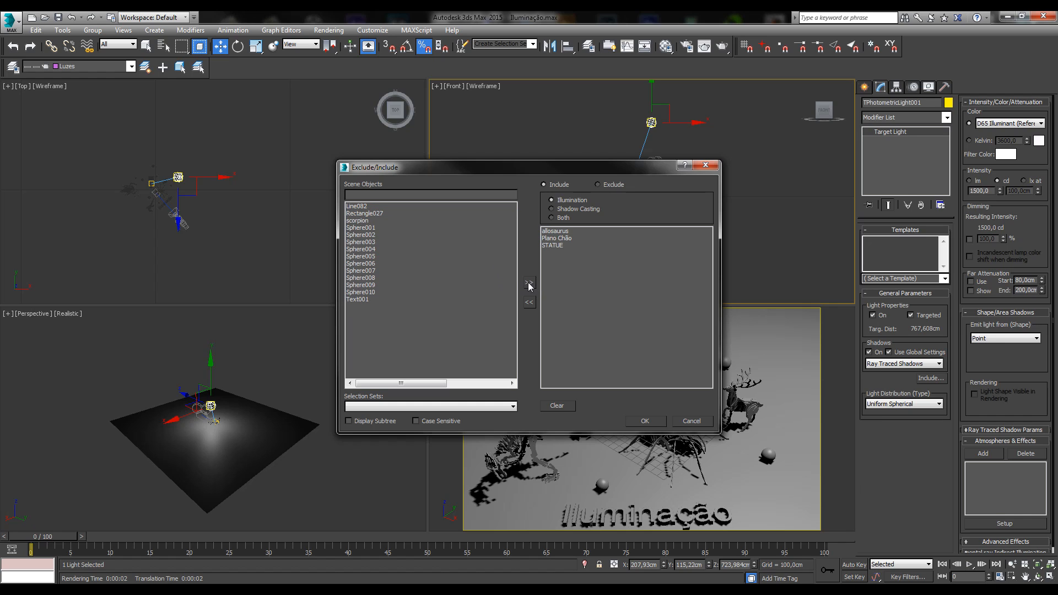
drag(561, 234, 564, 246)
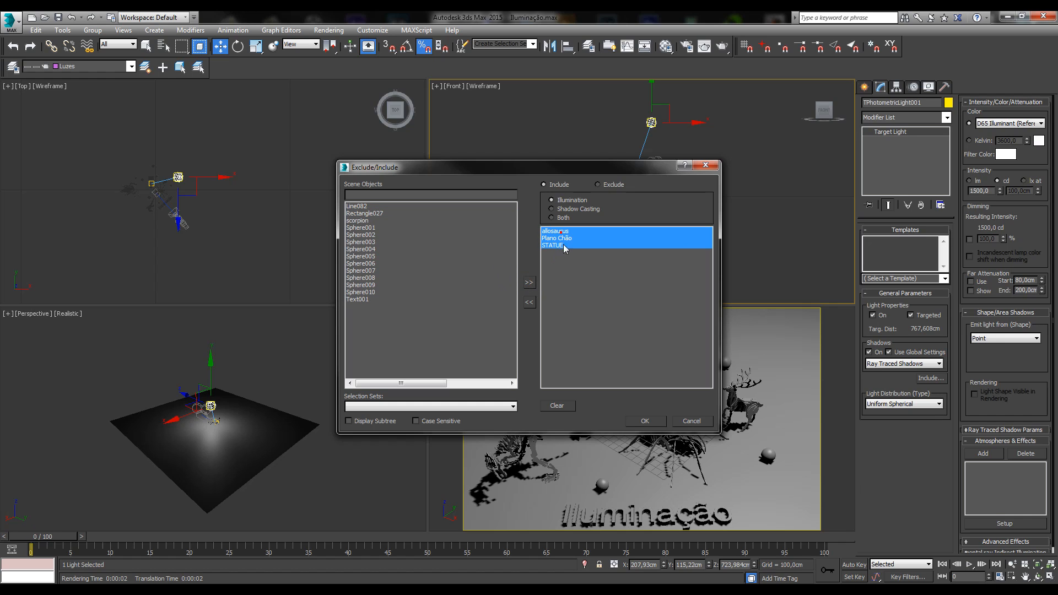
click(643, 421)
- Confirm the Include list of allosaurus, Plano Chão and STATUE for illumination and test-render the CAMERA FINAL view
click(668, 404)
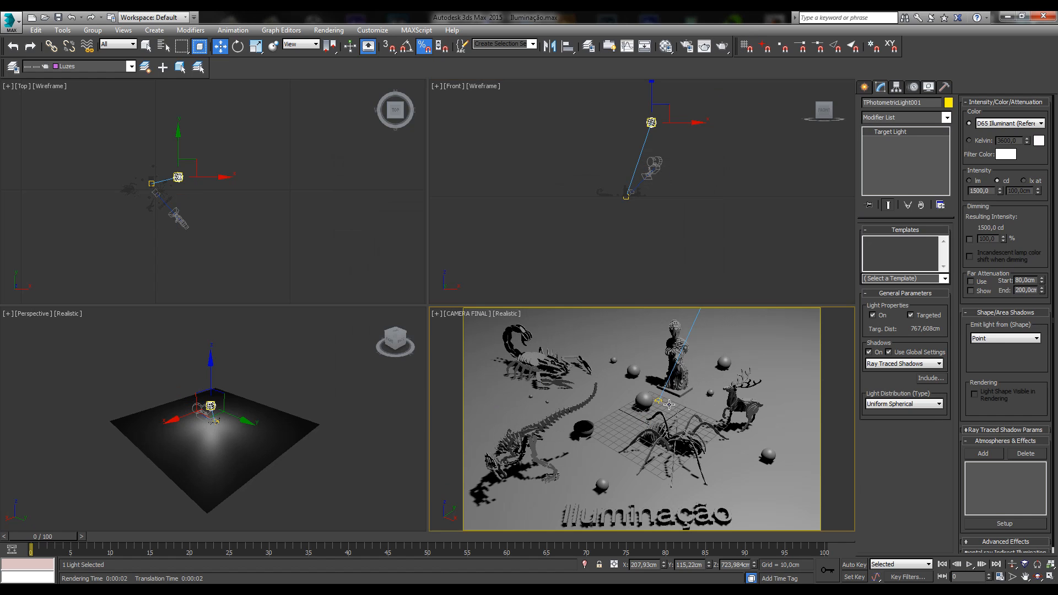
click(719, 48)
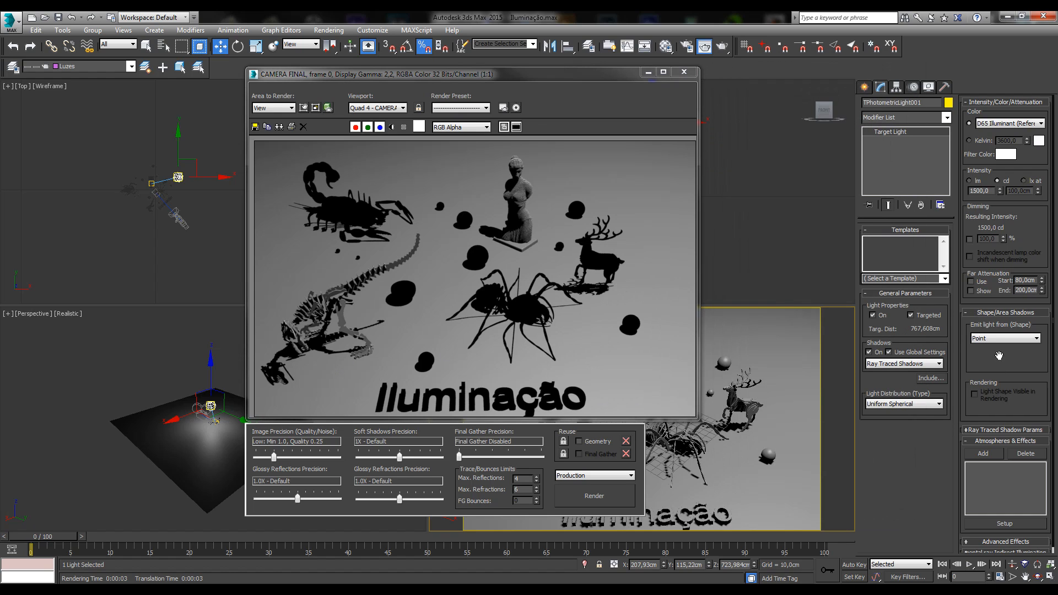
- Limit the Include list to Shadow Casting, re-render the CAMERA FINAL view and close the render
click(930, 378)
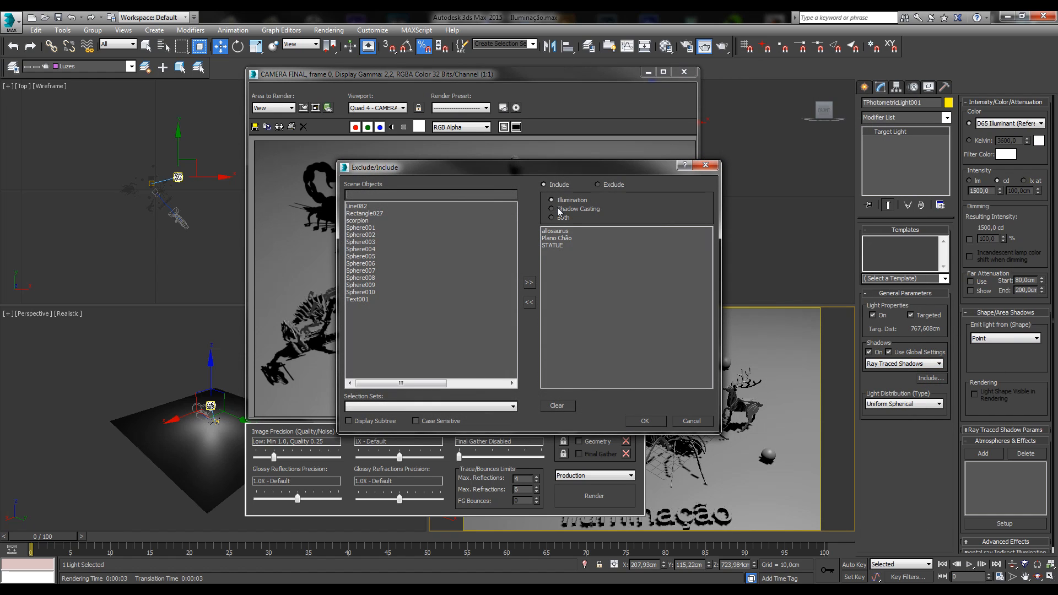
click(552, 209)
click(651, 422)
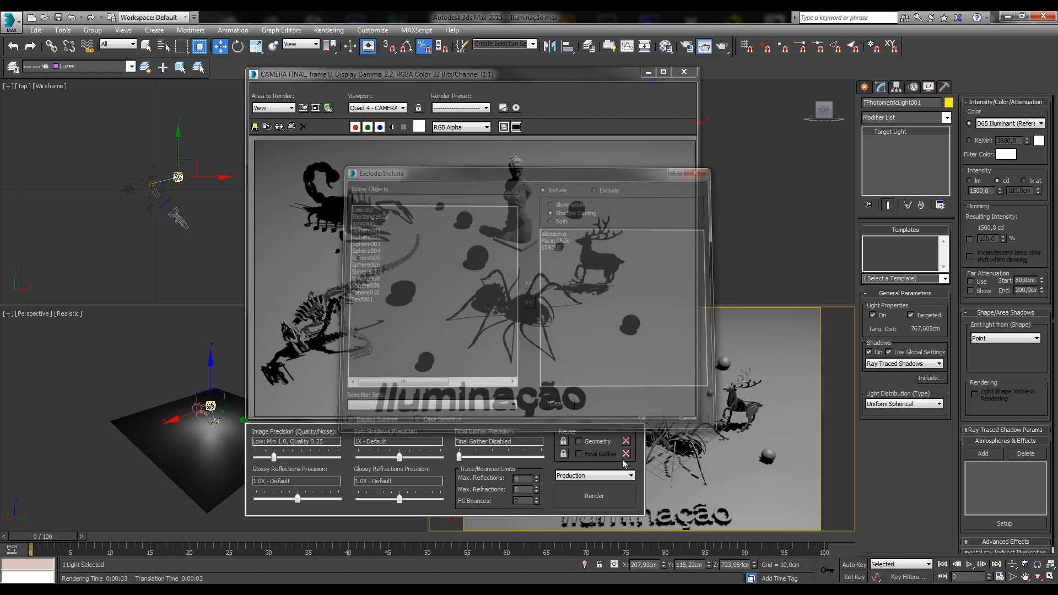
click(594, 496)
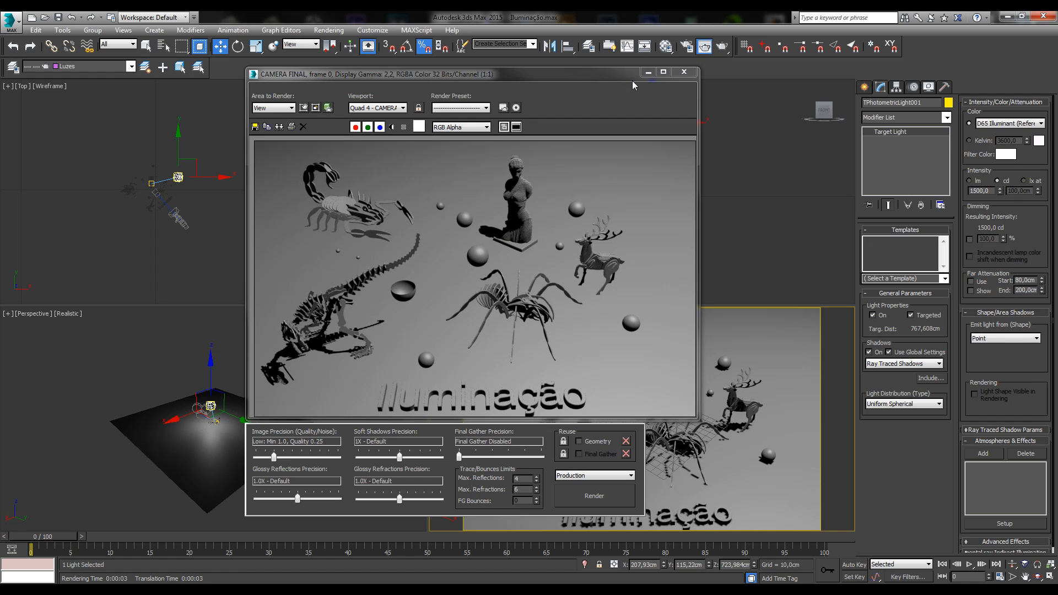
click(685, 73)
- Apply the photometric light's Include list to both illumination and shadow casting, test-render CAMERA FINAL and close the render
click(930, 378)
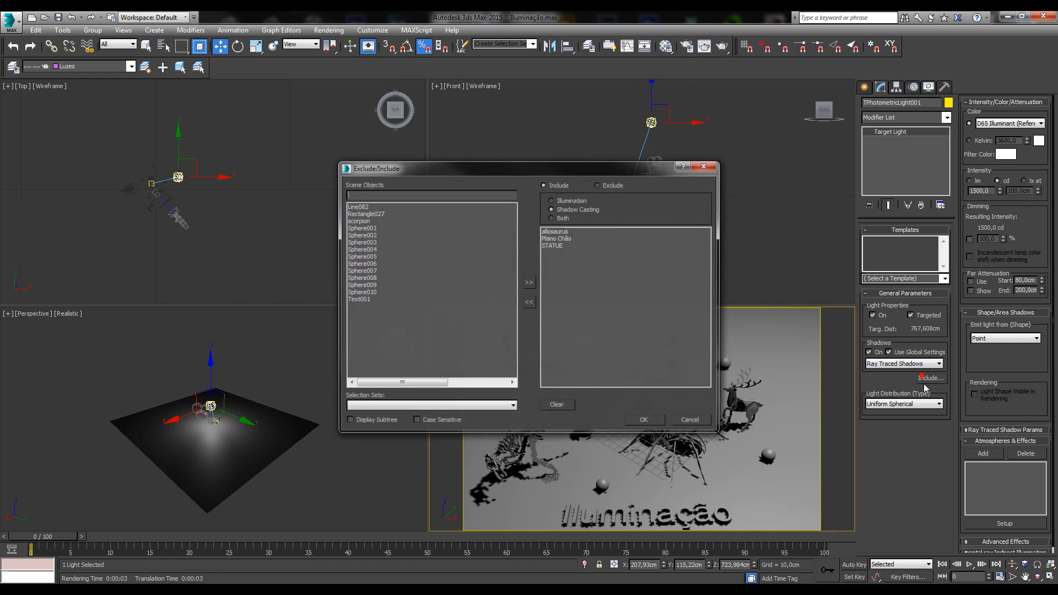
click(565, 208)
click(562, 218)
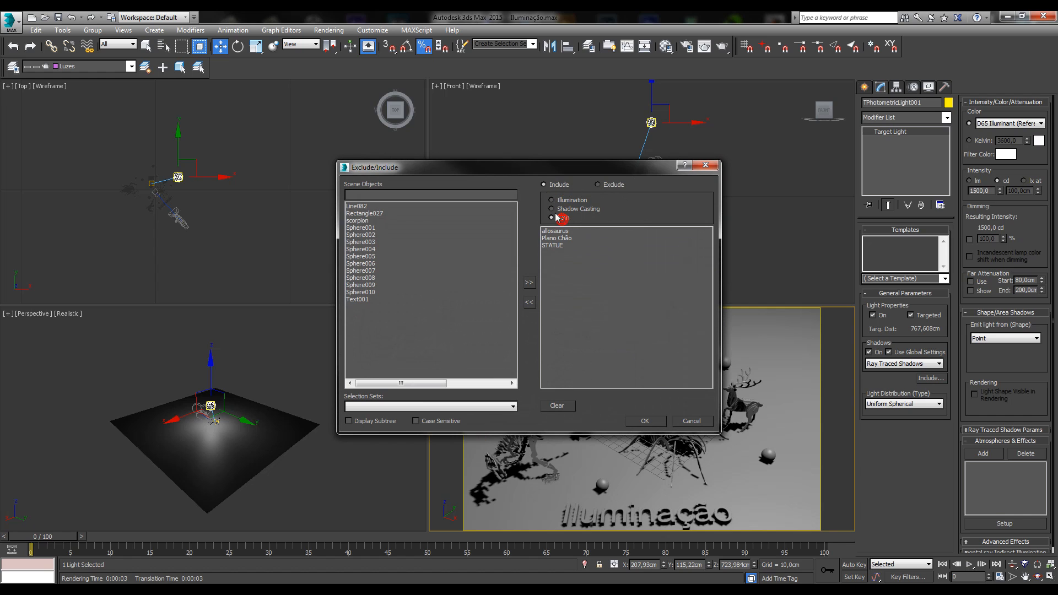
click(633, 421)
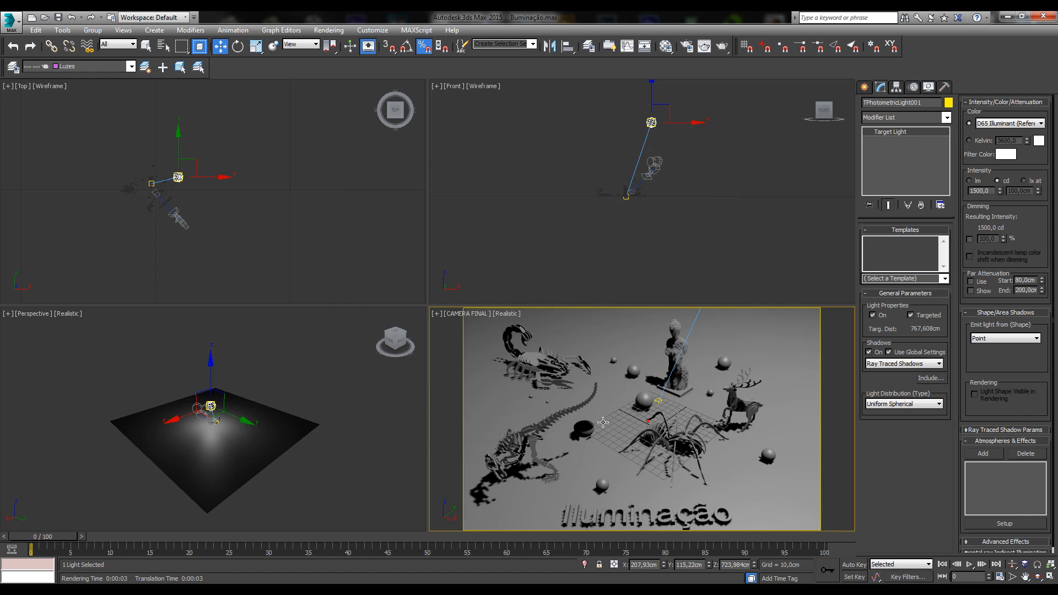
click(722, 49)
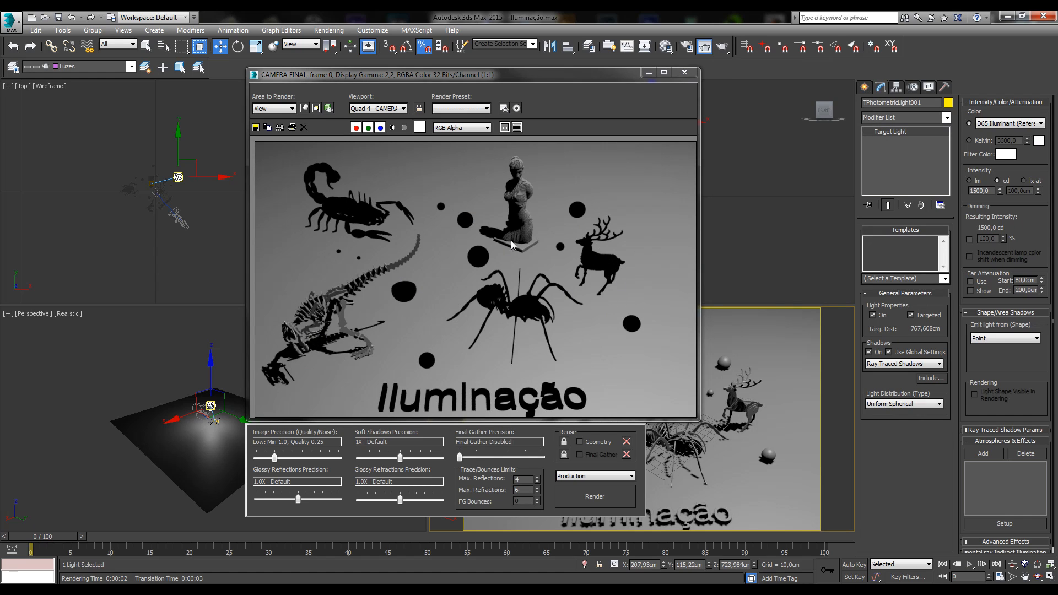
click(684, 73)
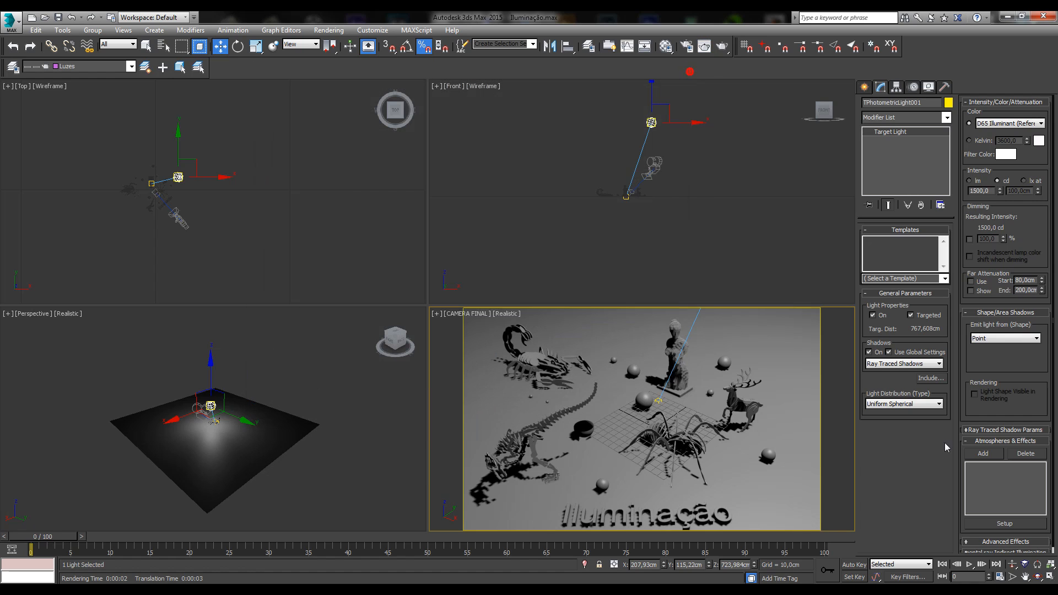
- Remove Plano Chão from the light's list, switch the list to Exclude, and test-render the CAMERA FINAL view
click(933, 378)
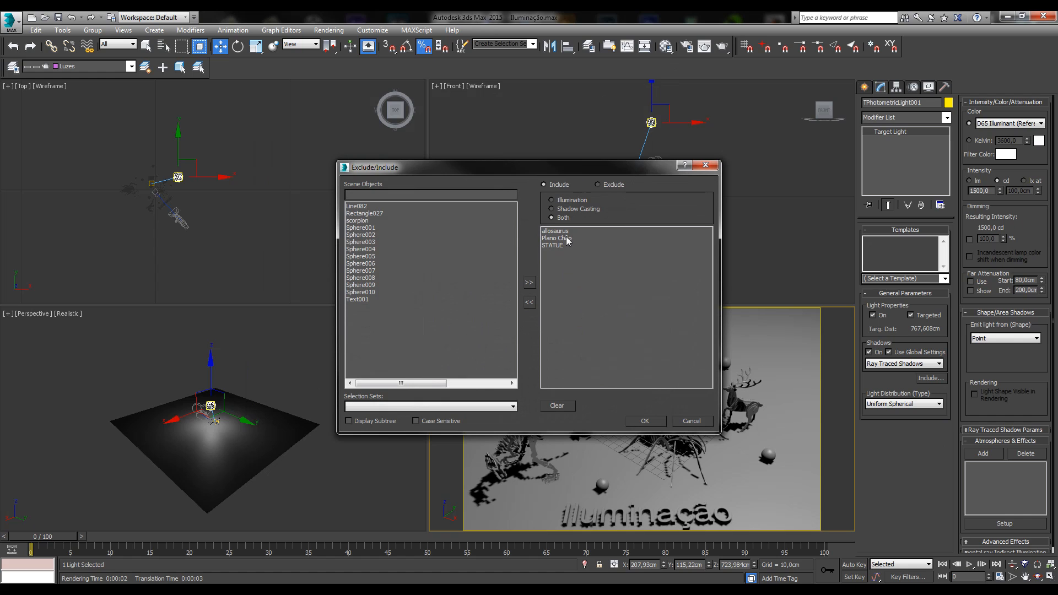
click(565, 238)
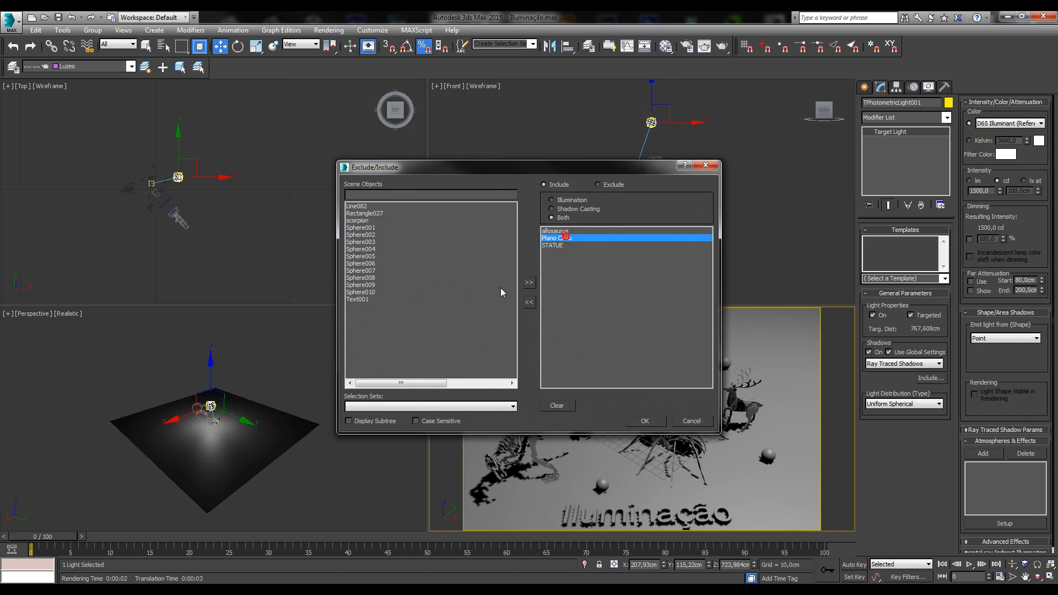
double_click(553, 238)
drag(556, 231, 561, 241)
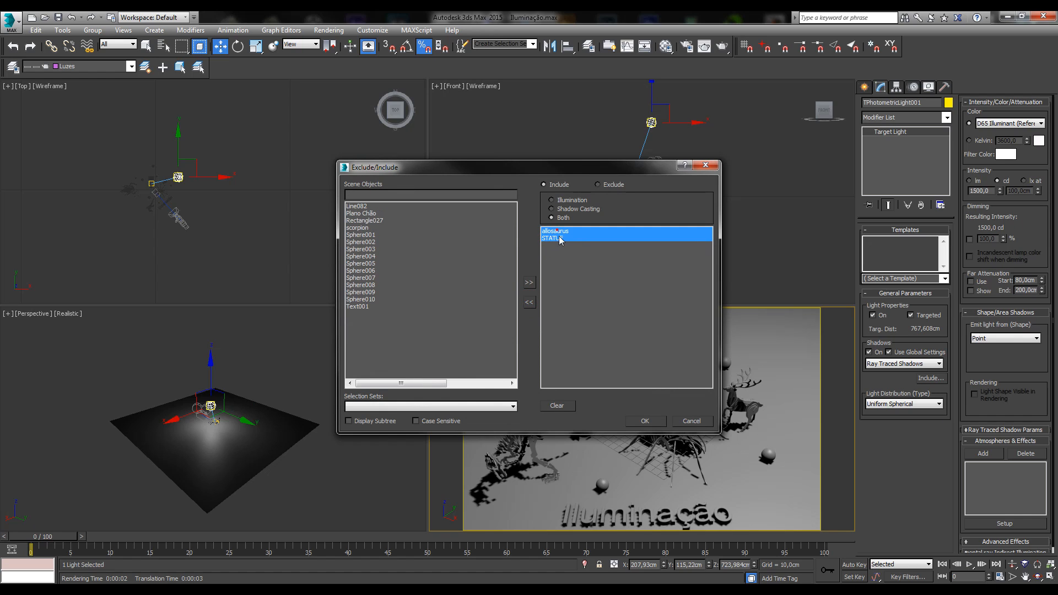
click(614, 186)
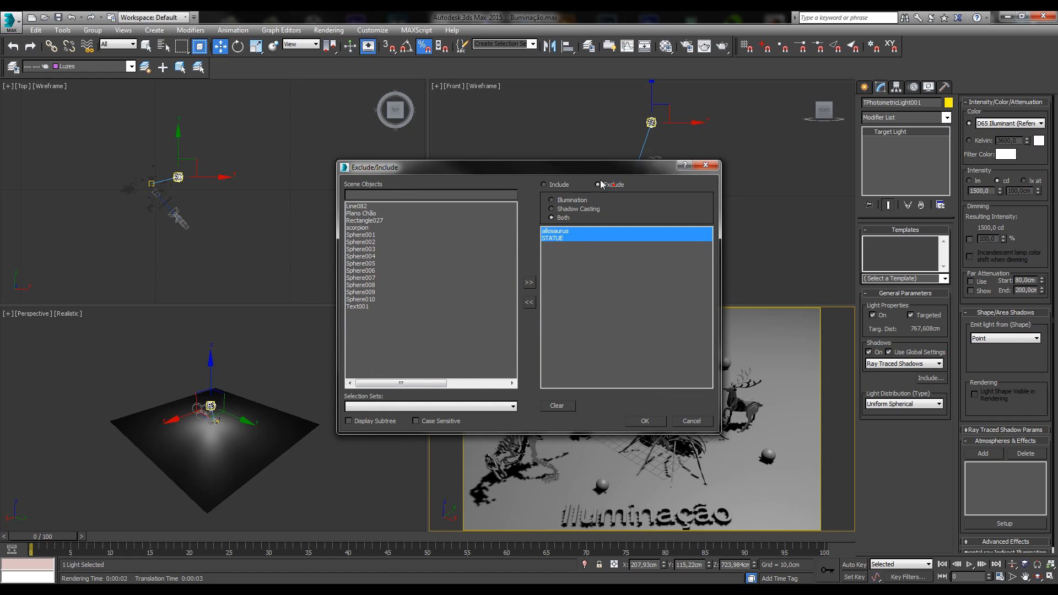
click(643, 421)
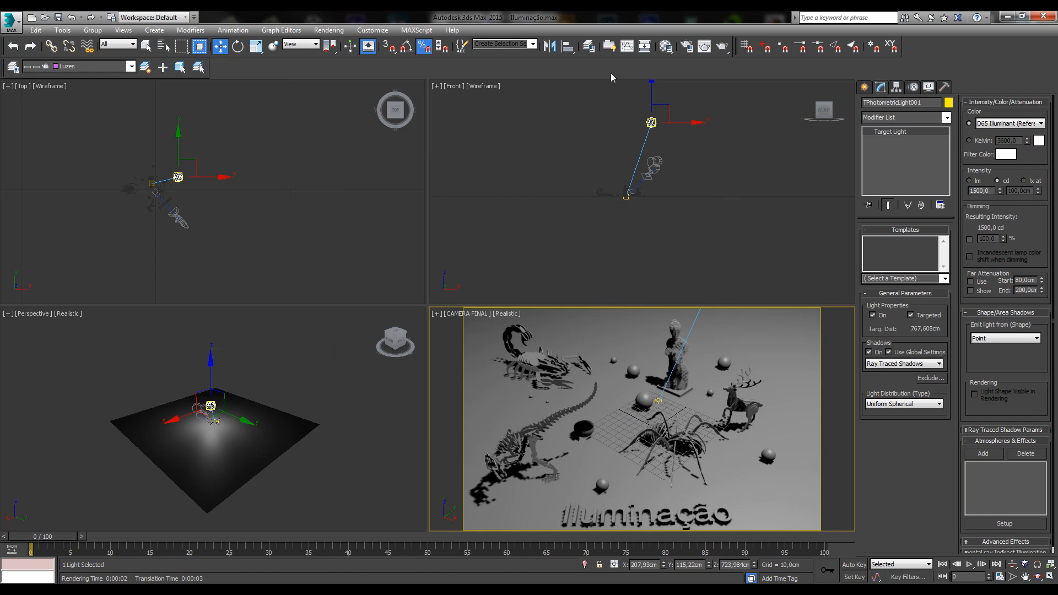
click(704, 46)
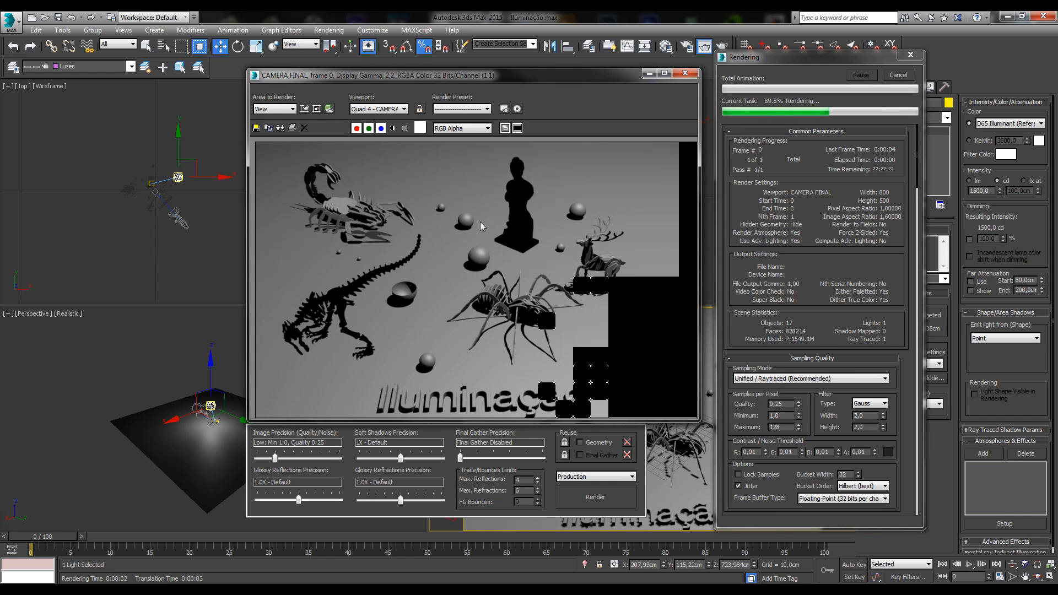
click(685, 73)
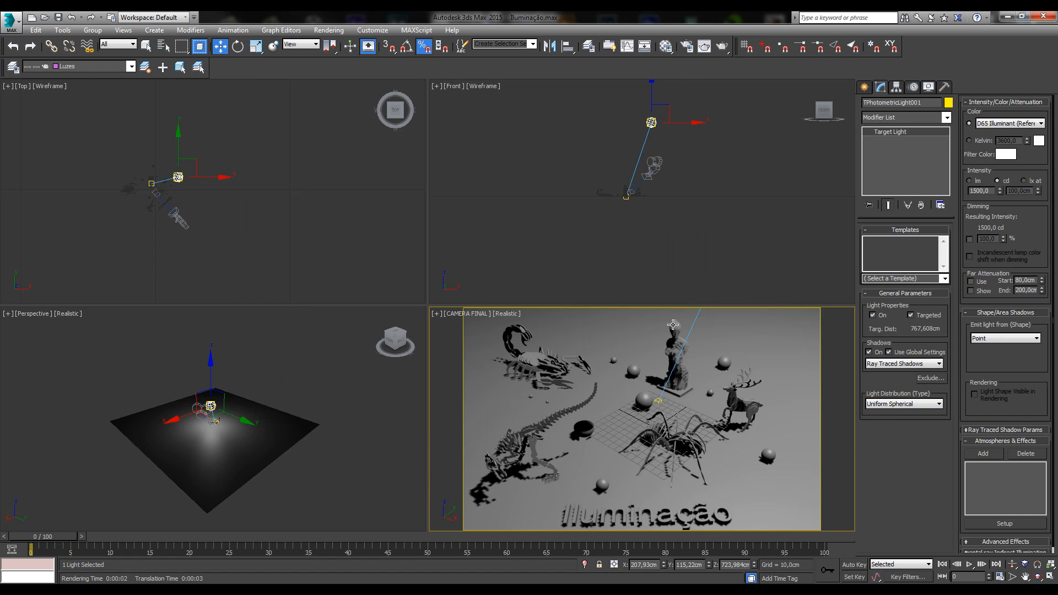
- Clear all objects from the photometric light's Exclude list and confirm
click(930, 378)
drag(550, 233, 558, 249)
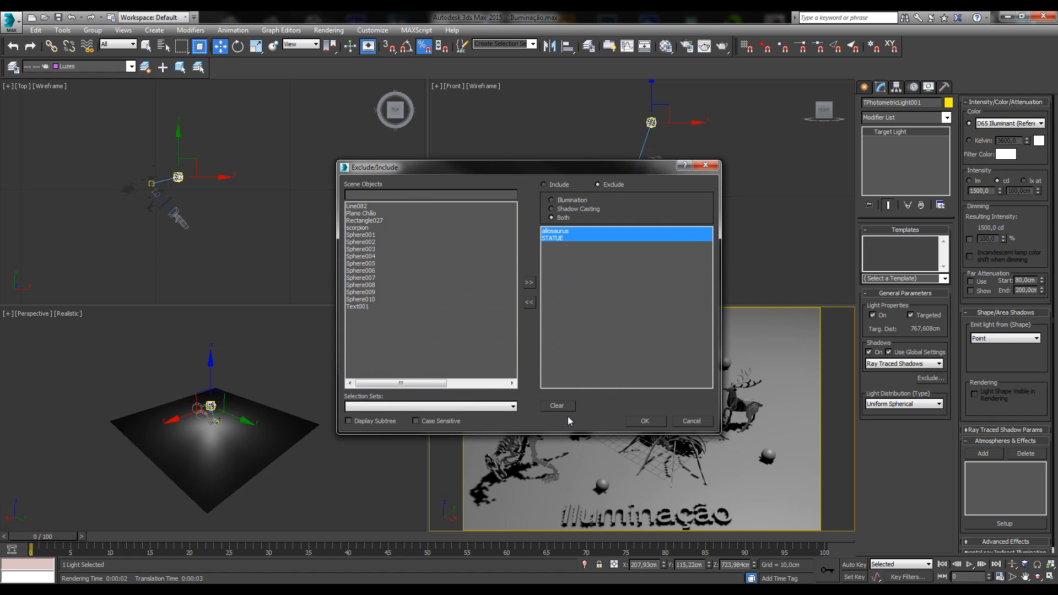
click(557, 406)
click(645, 421)
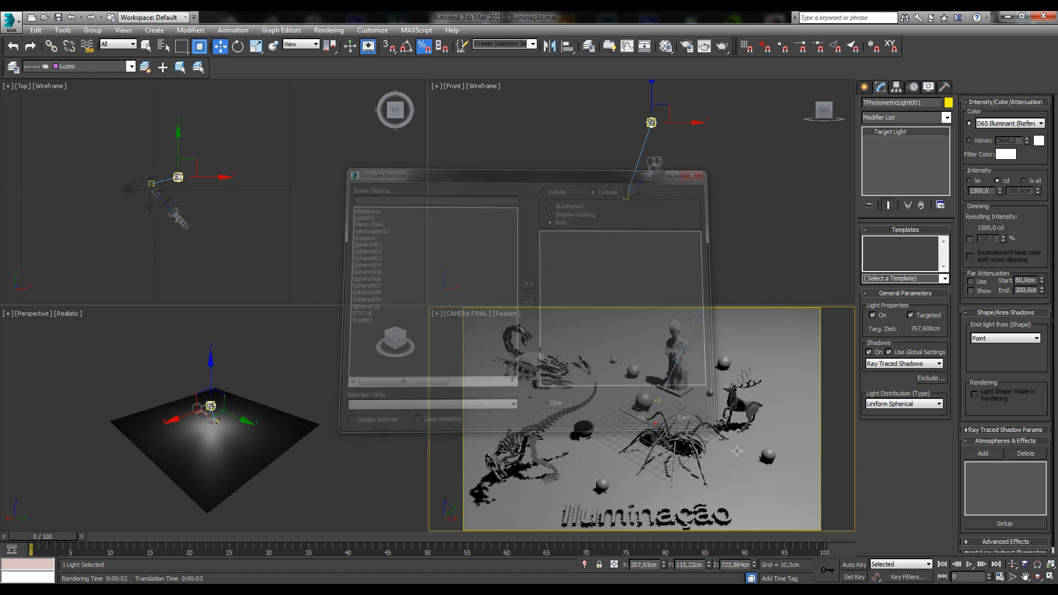
- Review the photometric light's available distribution types and pick Uniform Spherical
click(900, 384)
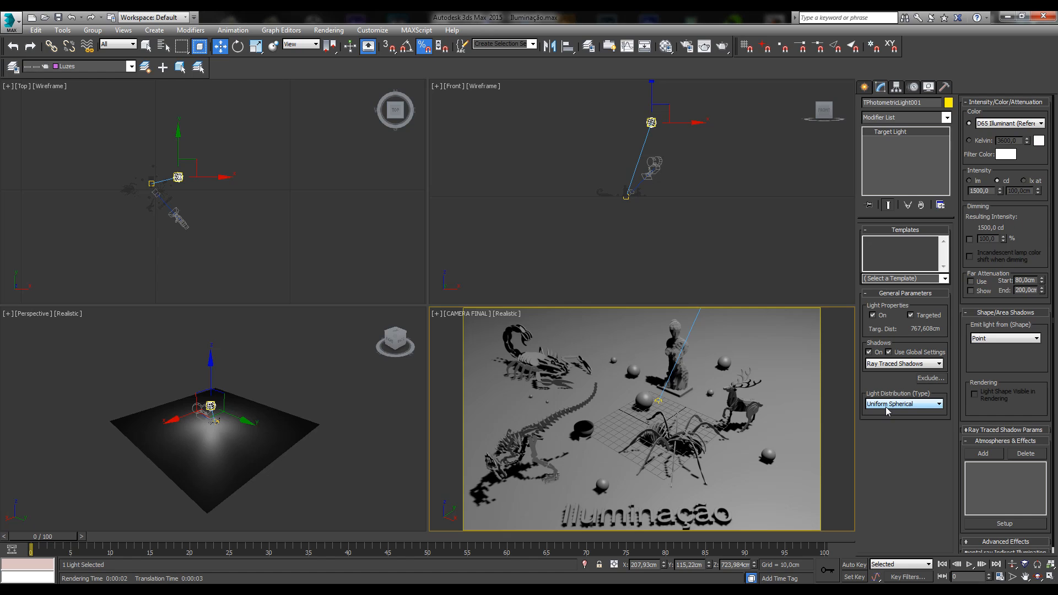
click(887, 407)
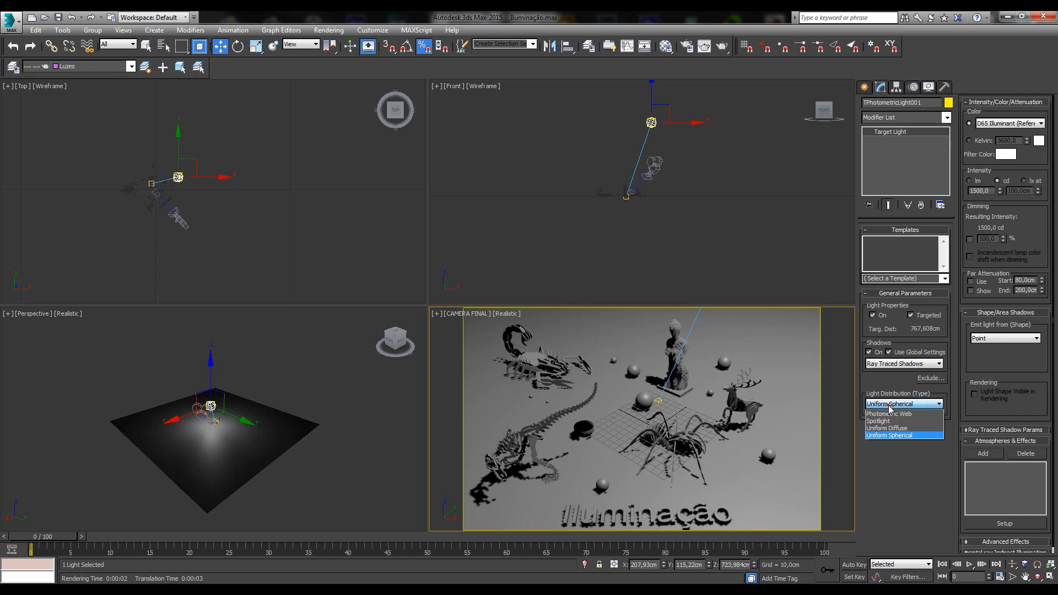
click(888, 407)
click(888, 407)
click(888, 407)
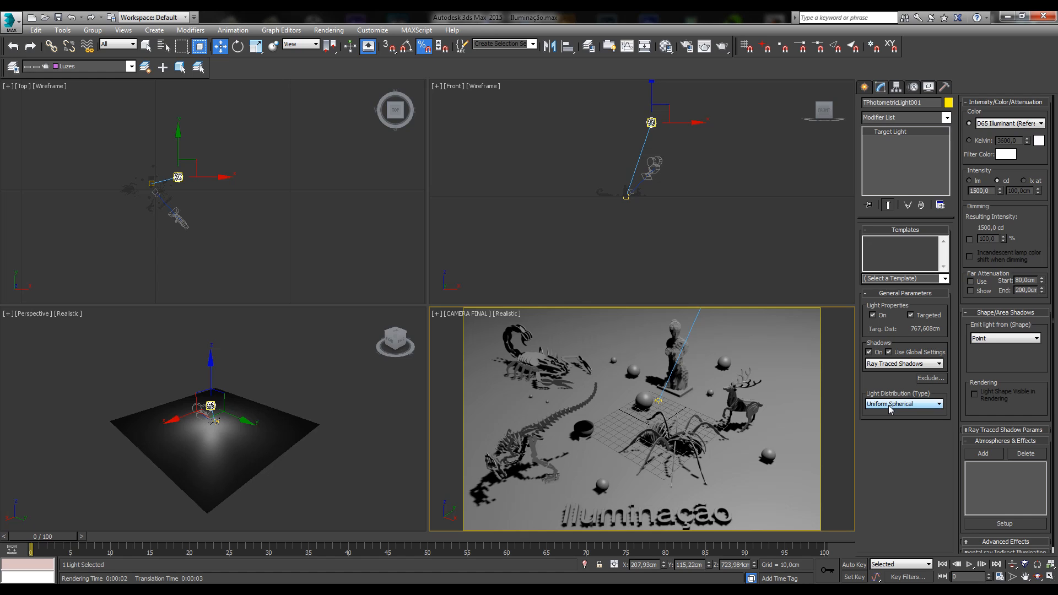
click(888, 407)
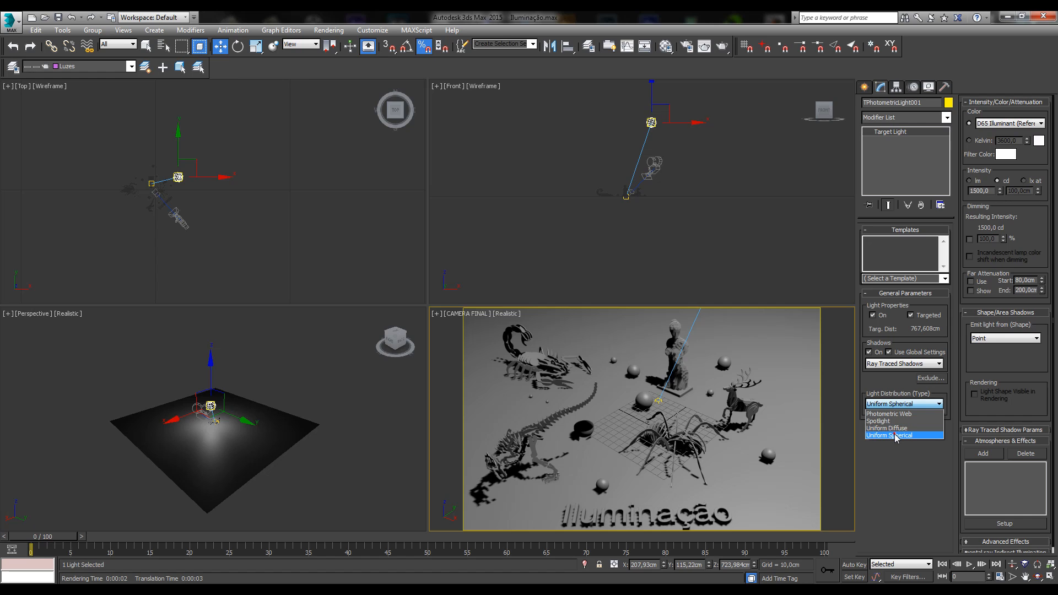
click(895, 436)
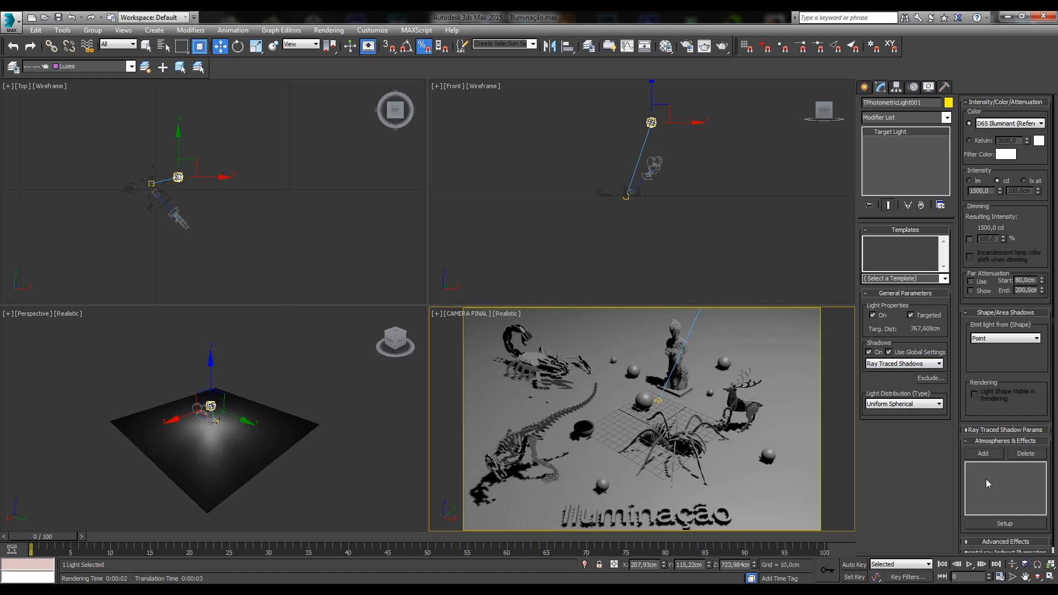
- Set the photometric light's distribution to Uniform Diffuse and inspect the light's symbol in the Front view
click(901, 405)
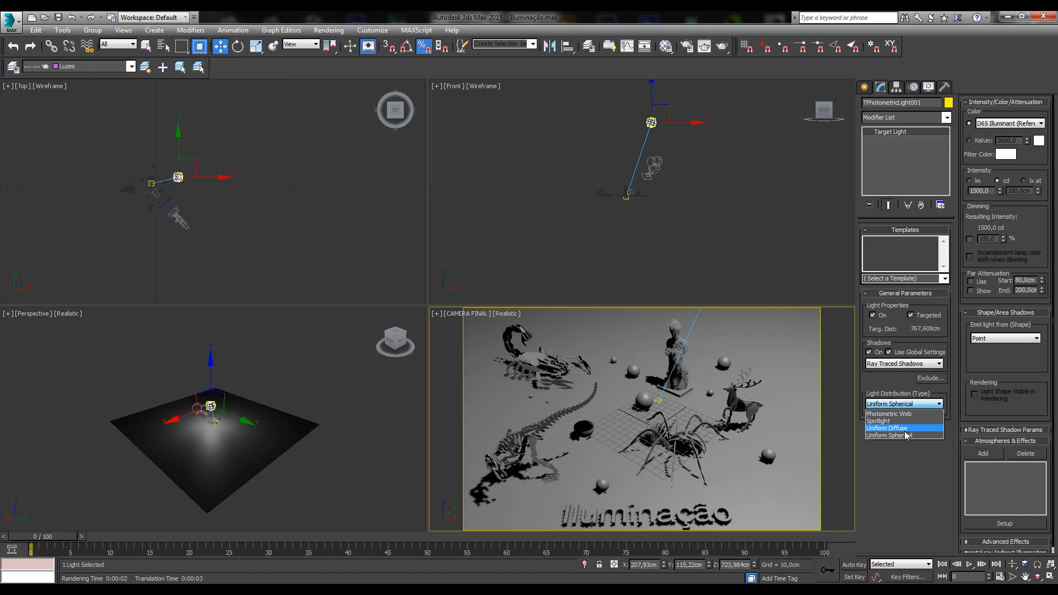
click(904, 428)
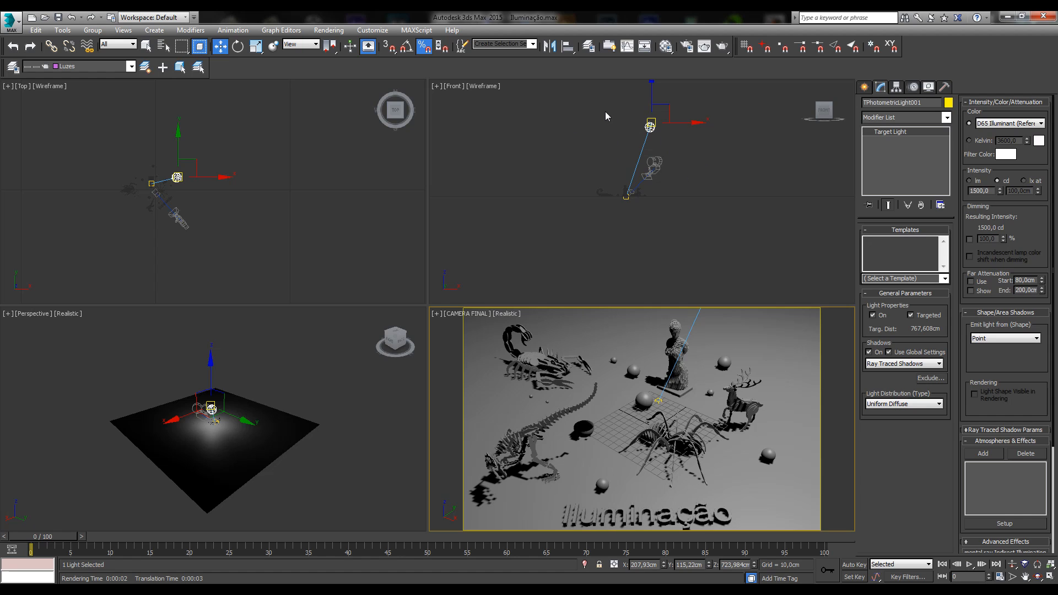
scroll(662, 176, up, 5)
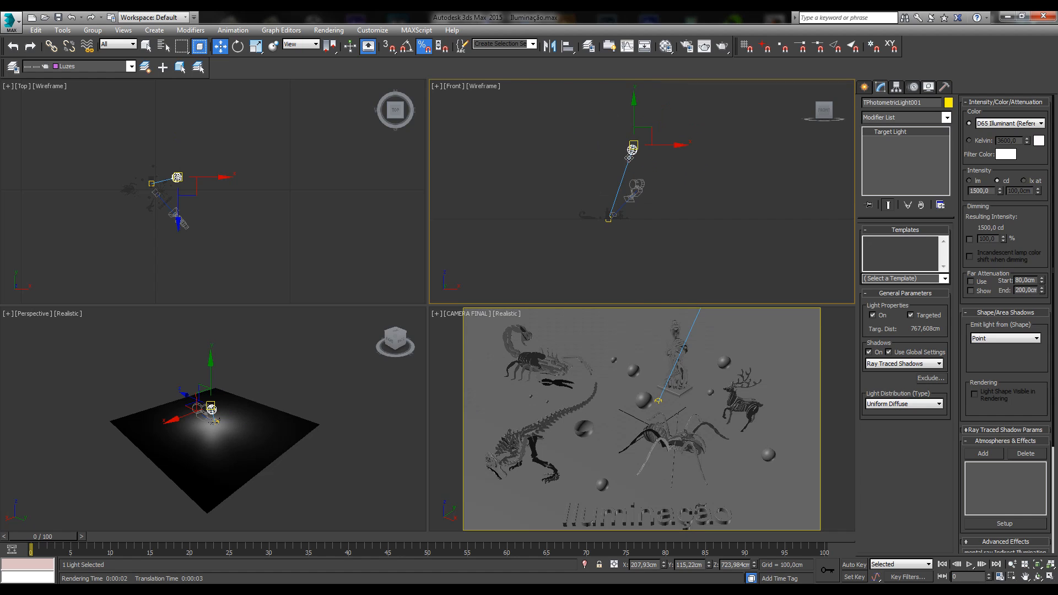
- Change the photometric light's distribution to Spotlight and inspect its cone in the Front view
click(908, 408)
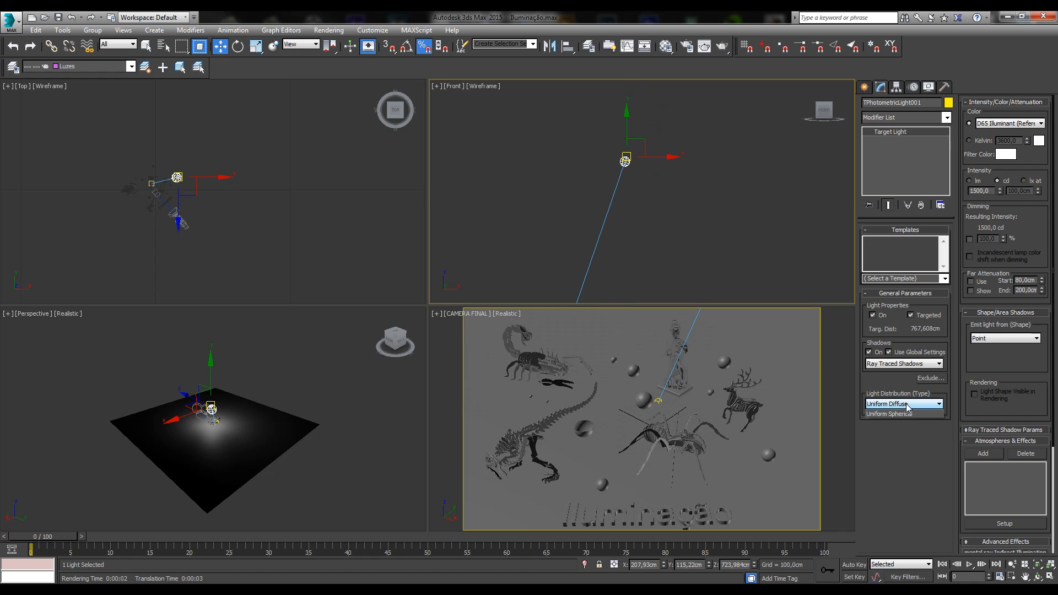
click(904, 419)
scroll(706, 151, down, 5)
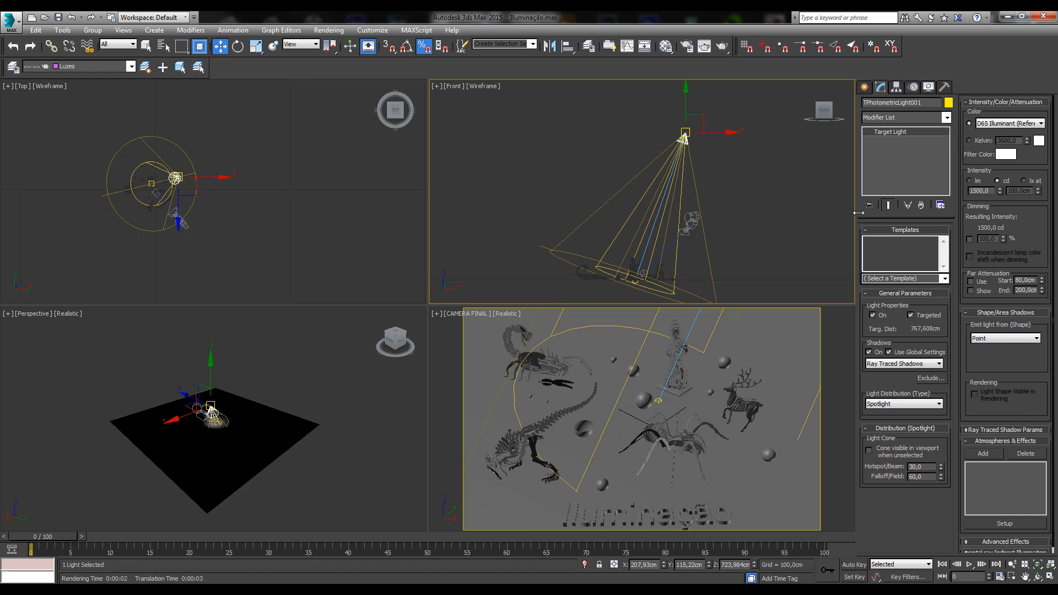
- Set the light's distribution to Photometric Web, then deselect and reselect the light in the Front view
click(887, 404)
click(887, 414)
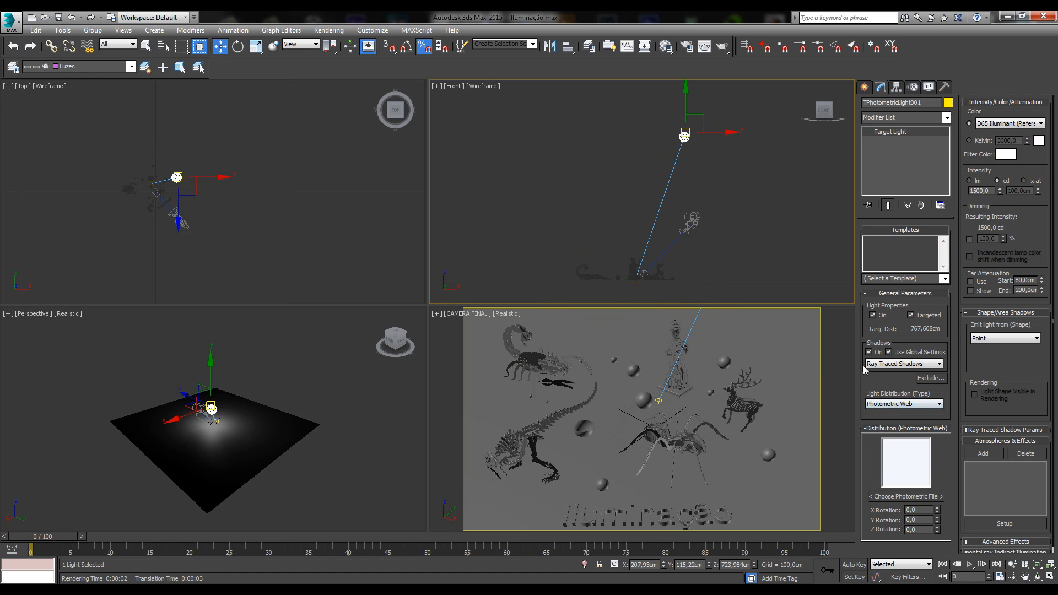
click(692, 100)
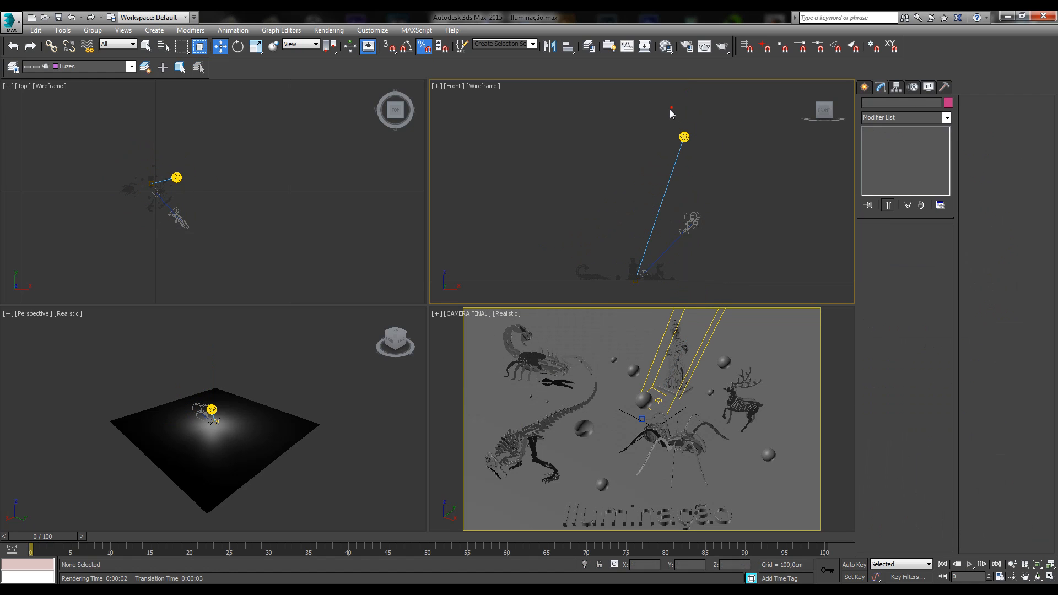
click(683, 137)
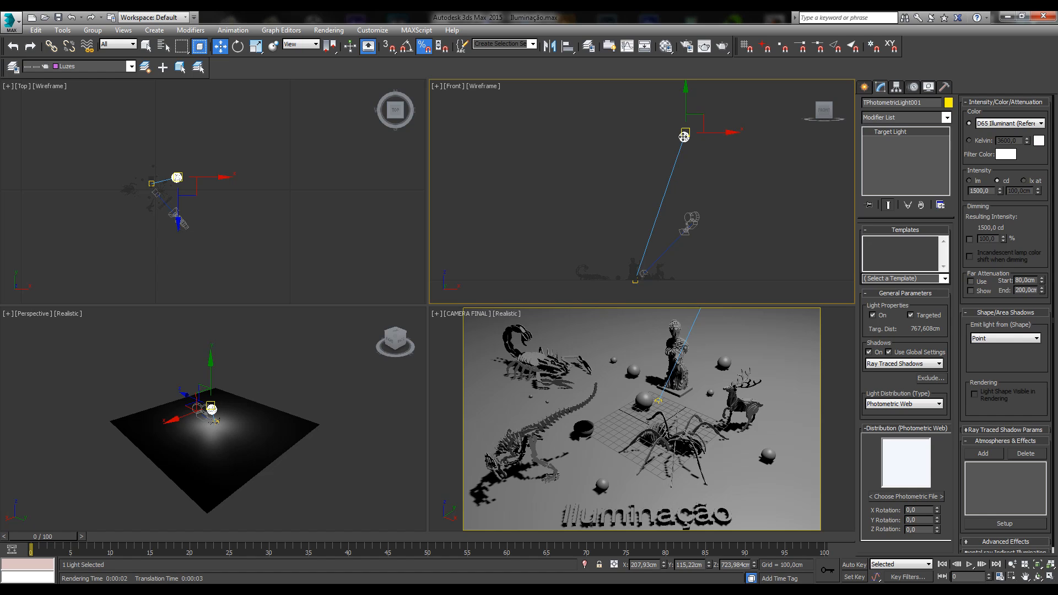
- Return the photometric light's distribution to Uniform Spherical
click(906, 411)
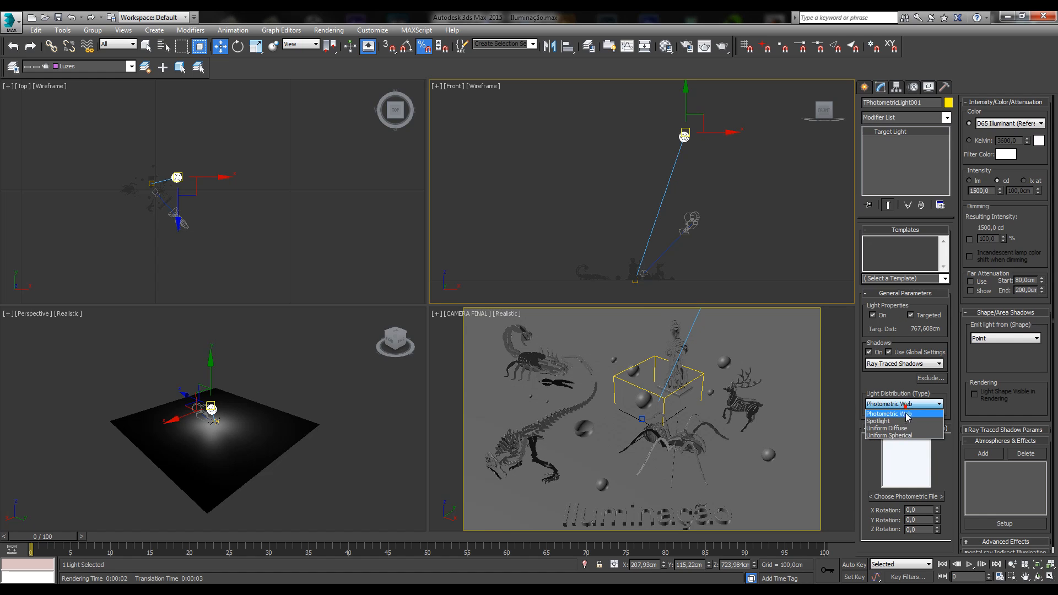
click(905, 434)
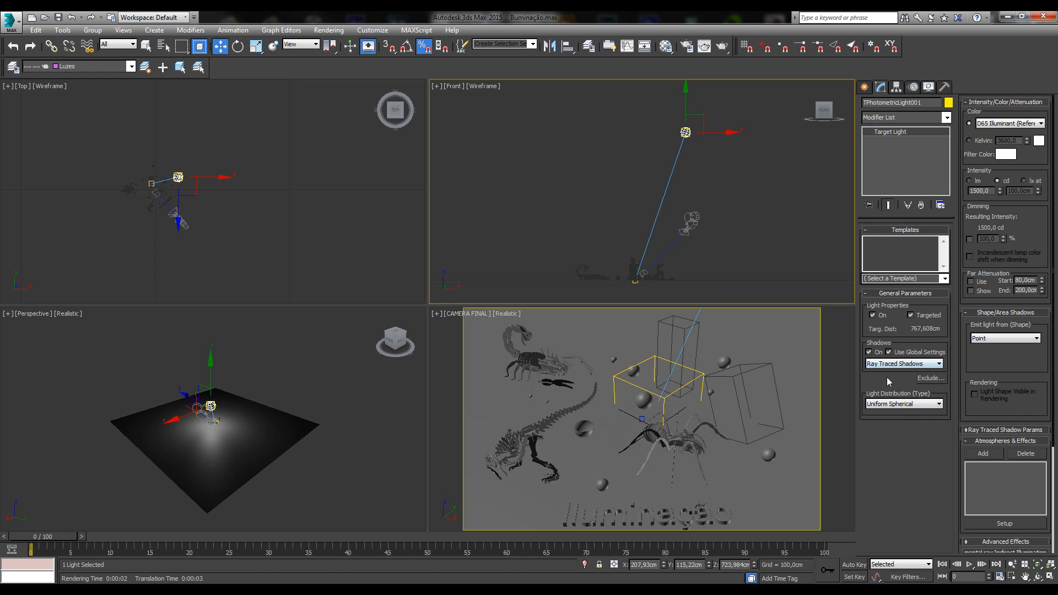
mouse_move(378, 589)
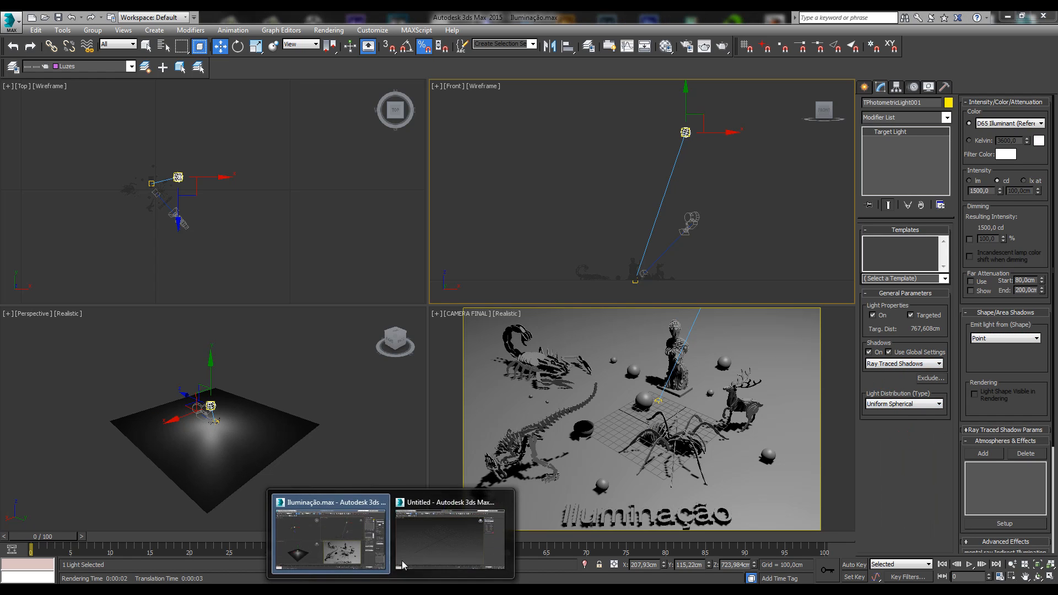
- Switch to the Untitled 3ds Max window and open the Luzes_Photométricas scene from the Iluminação folder
click(410, 530)
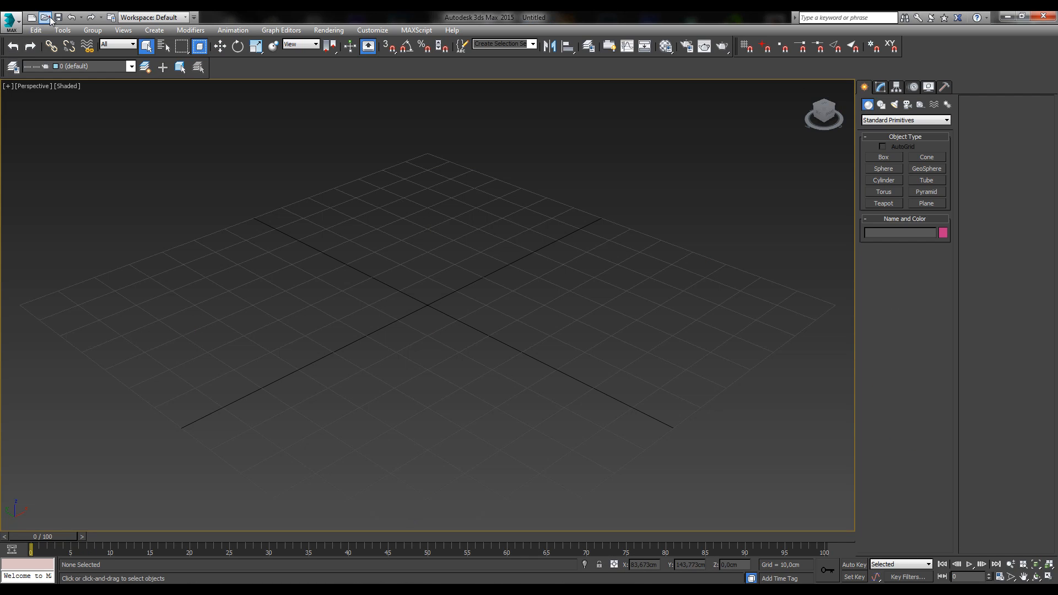
key(ctrl+o)
click(118, 37)
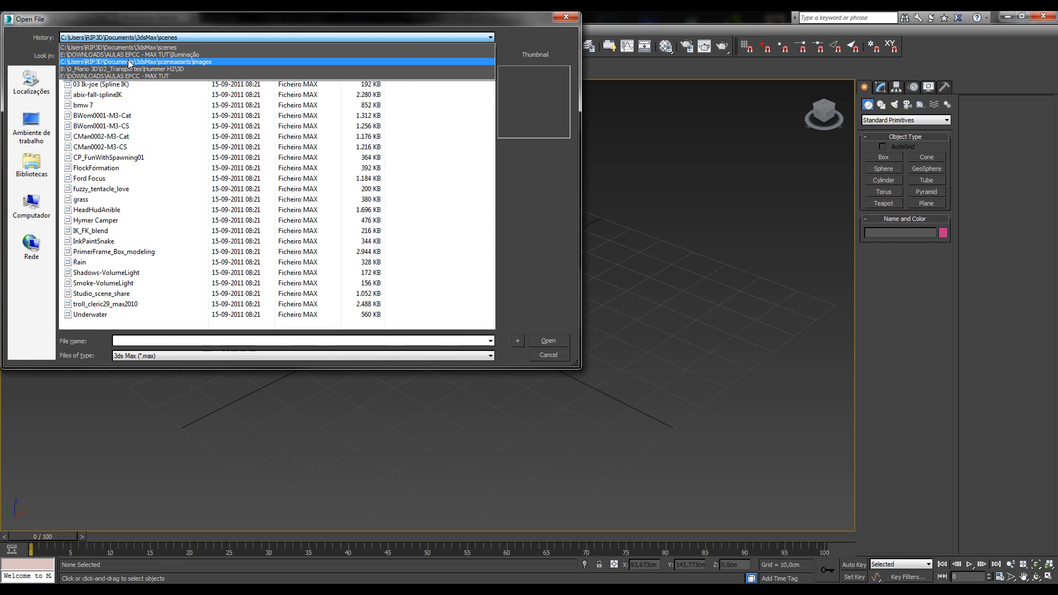
click(130, 55)
click(149, 104)
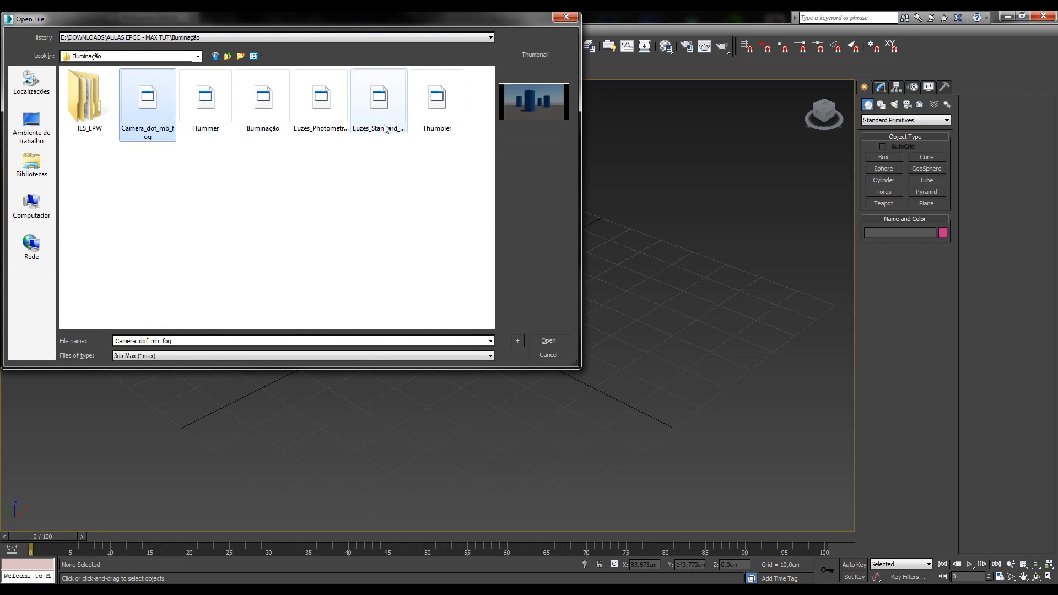
click(380, 99)
click(319, 104)
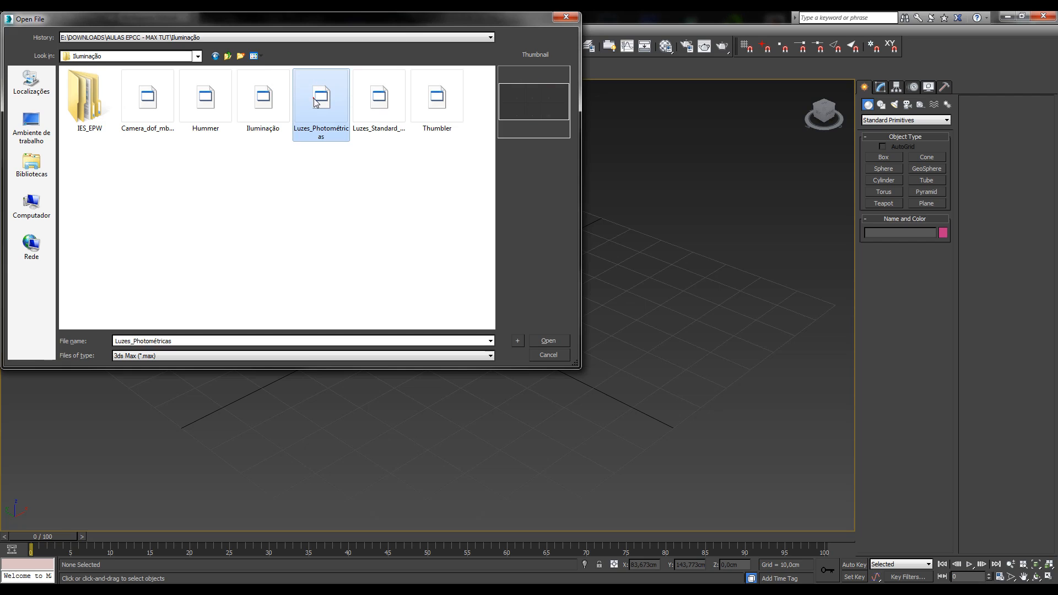
double_click(316, 102)
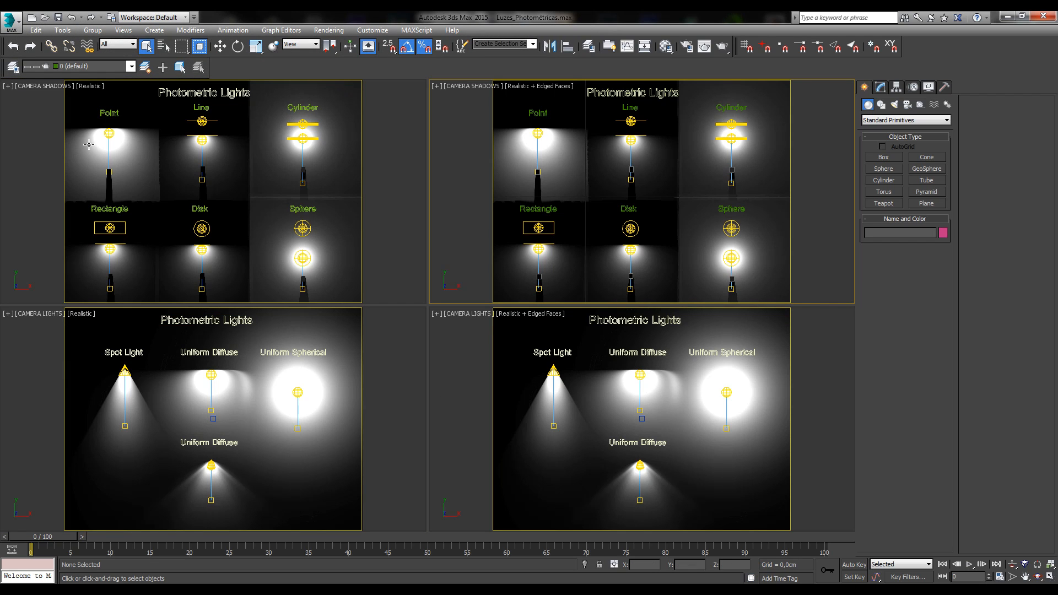
- Maximize the CAMERA LIGHTS view, select the lower Uniform Diffuse light and inspect its photometric web settings and file source
click(258, 399)
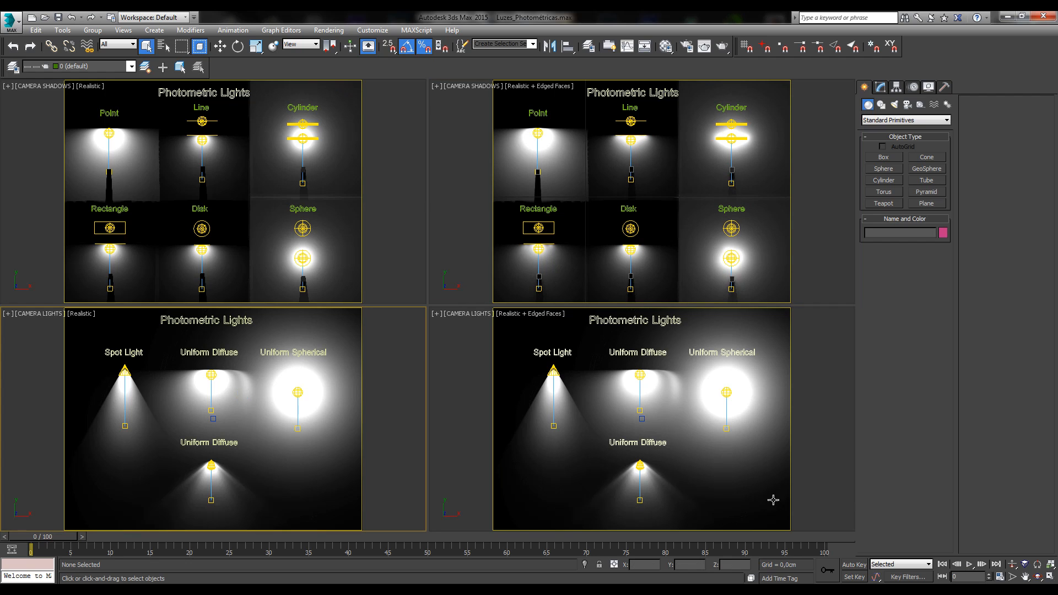
click(1049, 576)
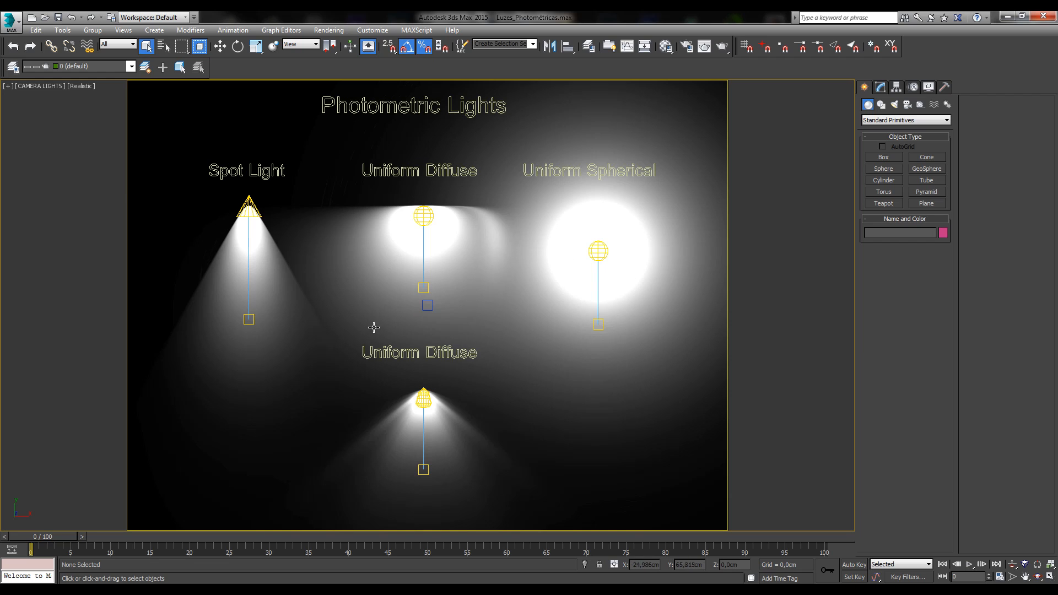
click(425, 401)
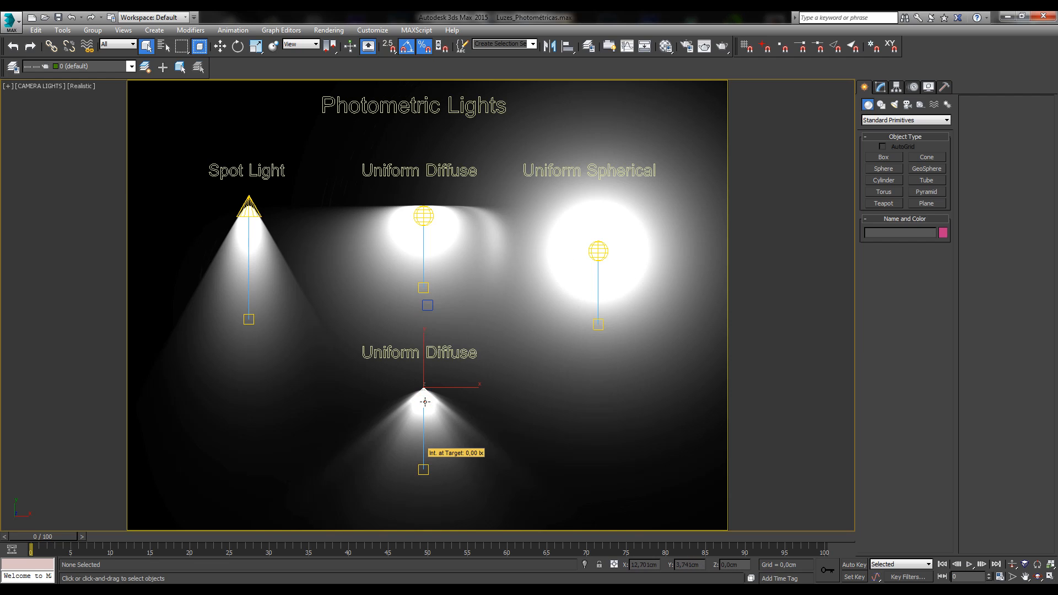
click(880, 87)
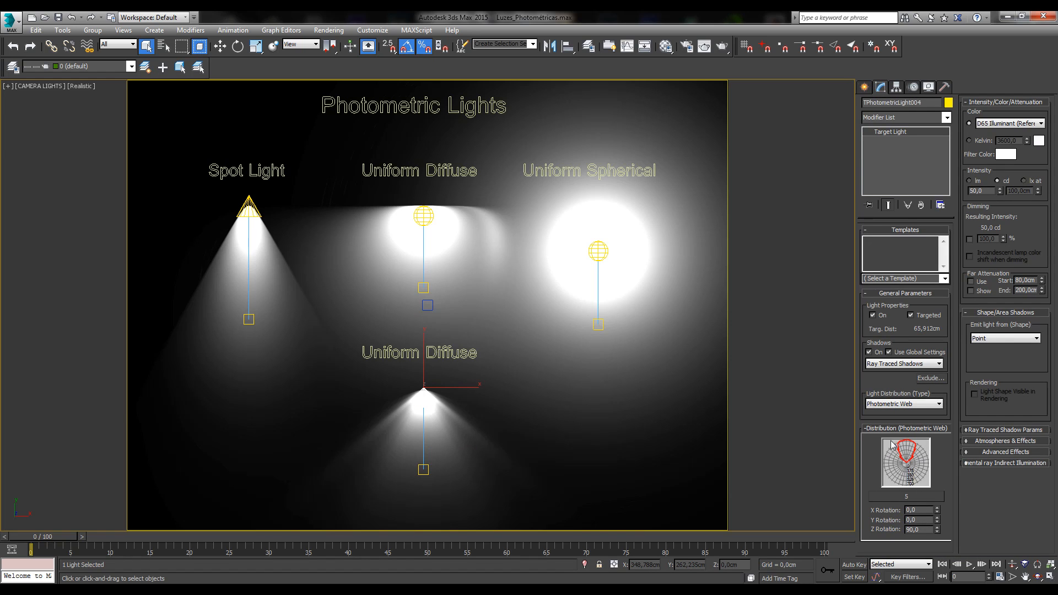
click(905, 496)
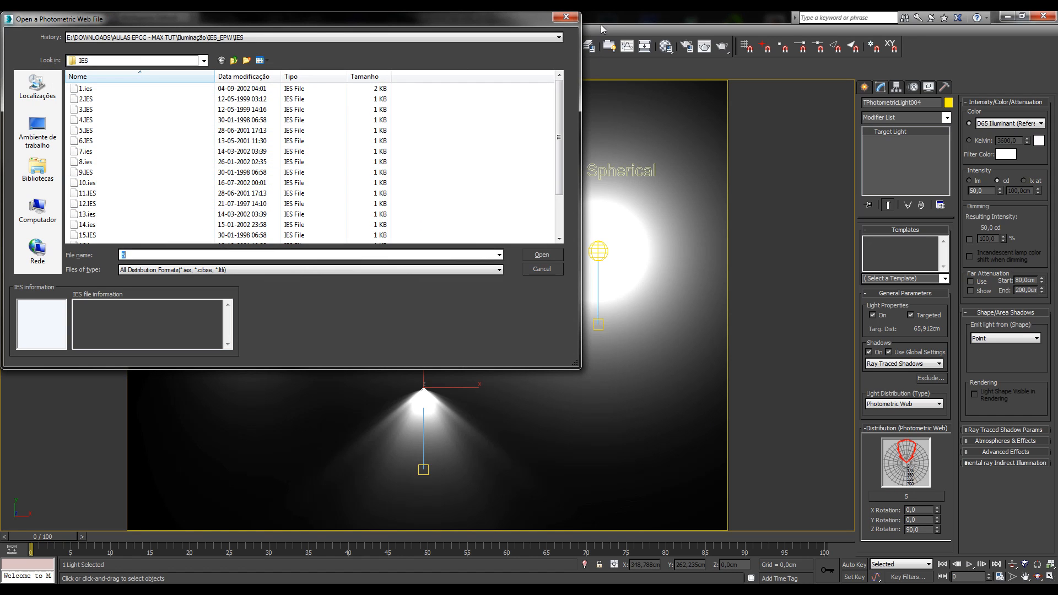
click(572, 21)
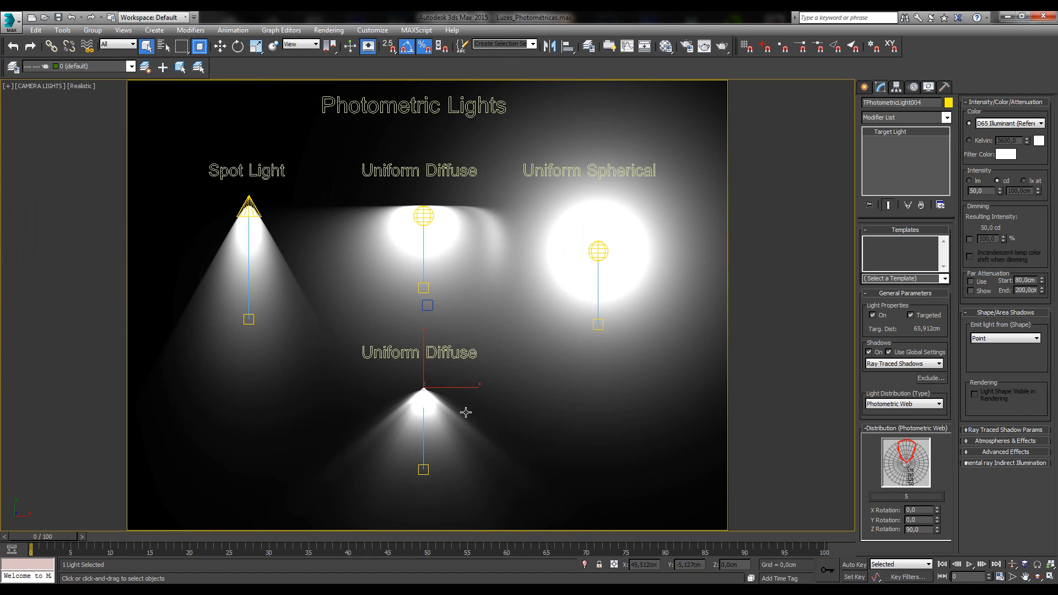
- Render the CAMERA LIGHTS view to compare the light distributions, and close the rendered frame
click(722, 46)
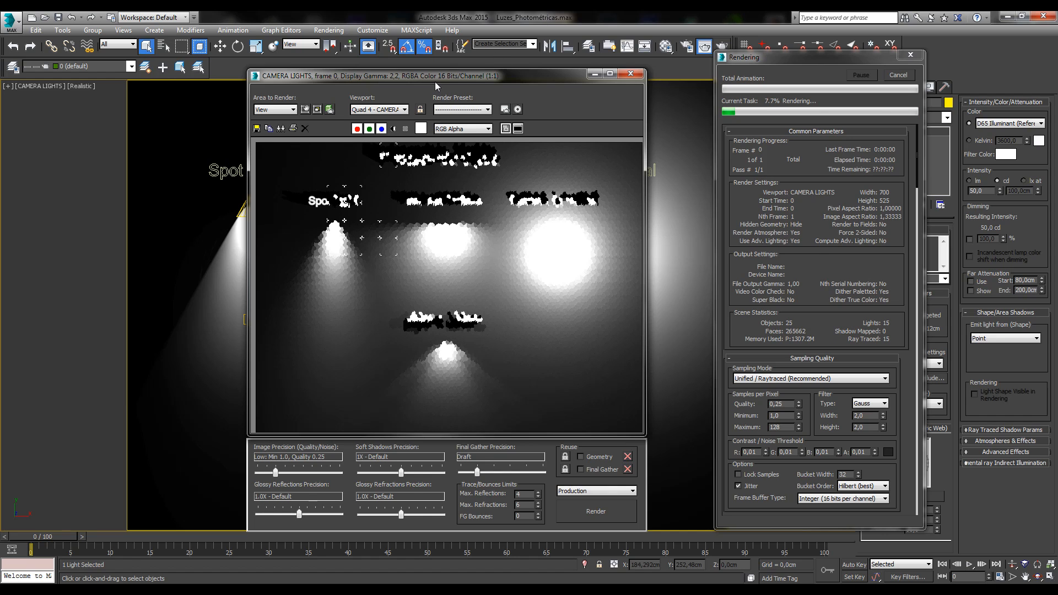
drag(435, 82, 828, 74)
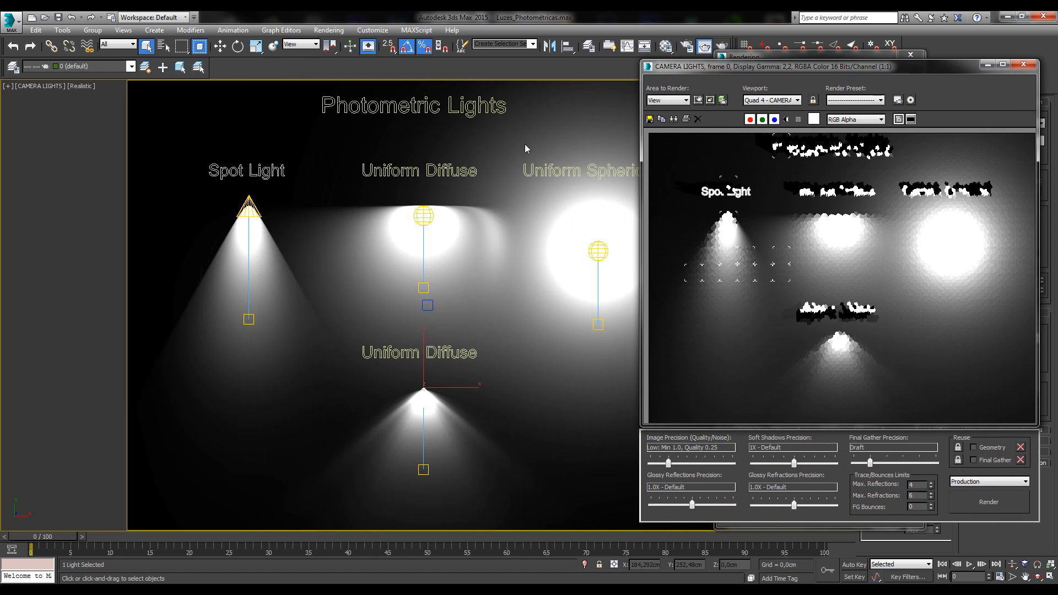
drag(689, 67, 271, 49)
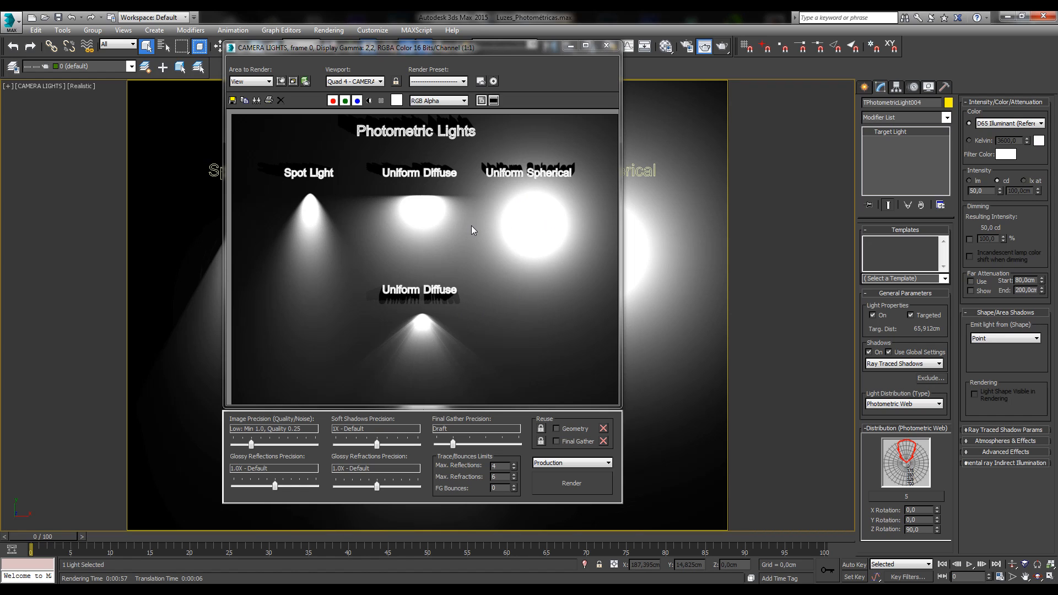
click(607, 49)
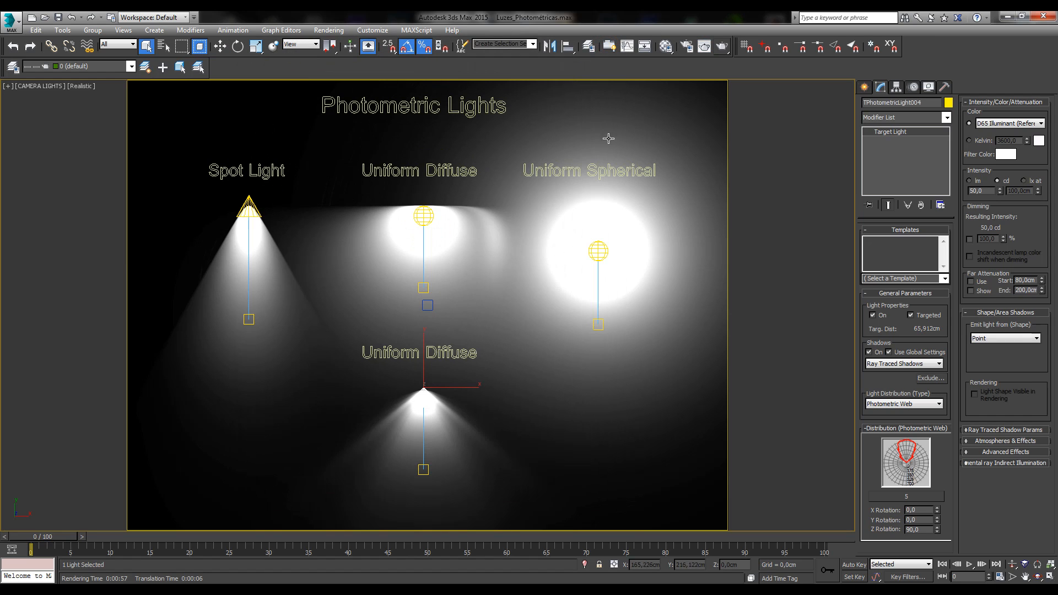
- Restore the four-viewport layout with CAMERA SHADOWS active, and switch back to the Iluminação.max window
click(1049, 576)
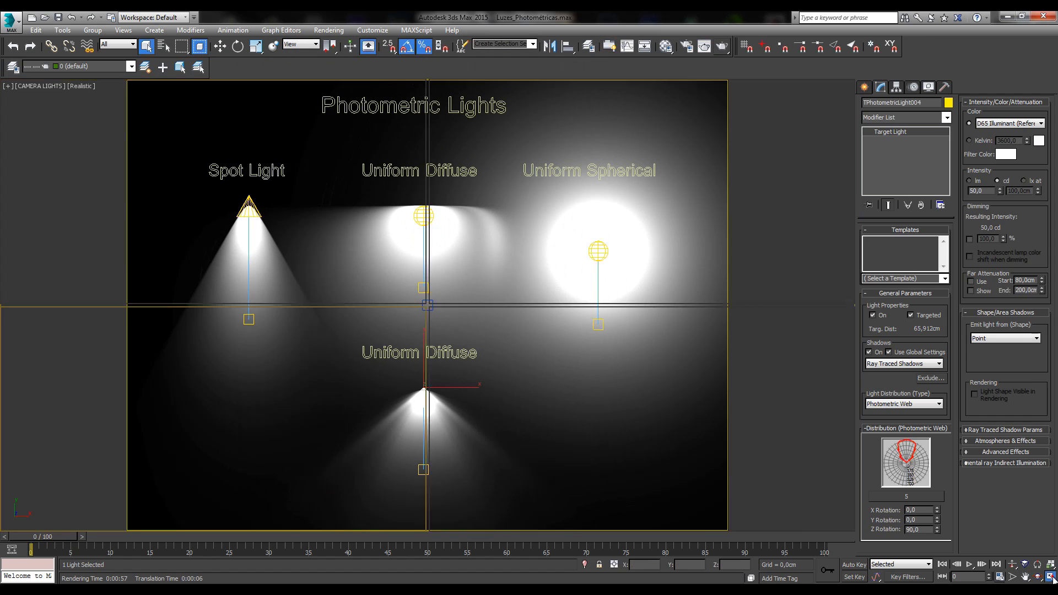
right_click(201, 205)
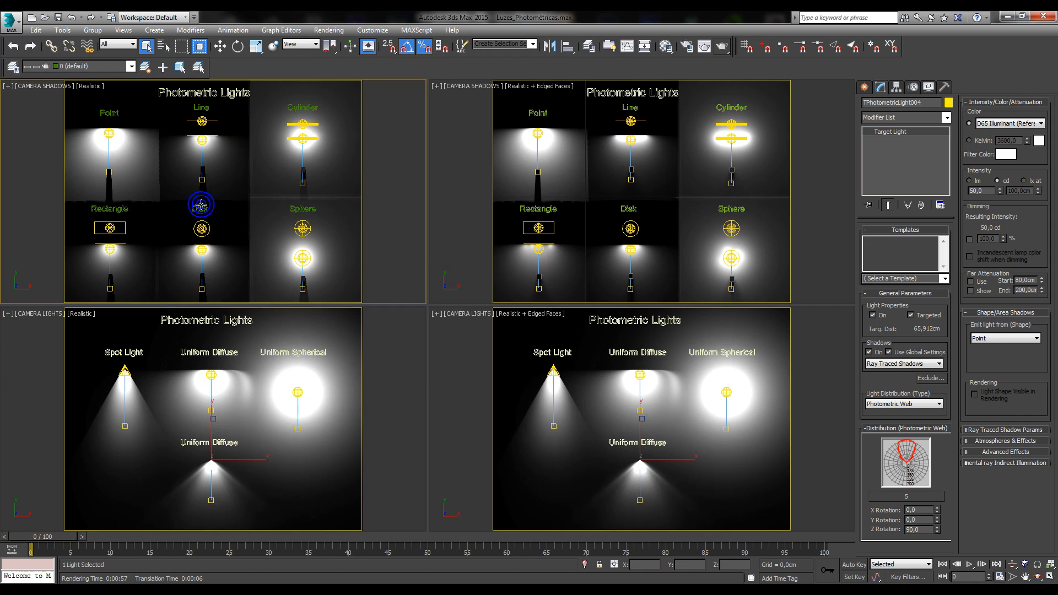
click(1007, 16)
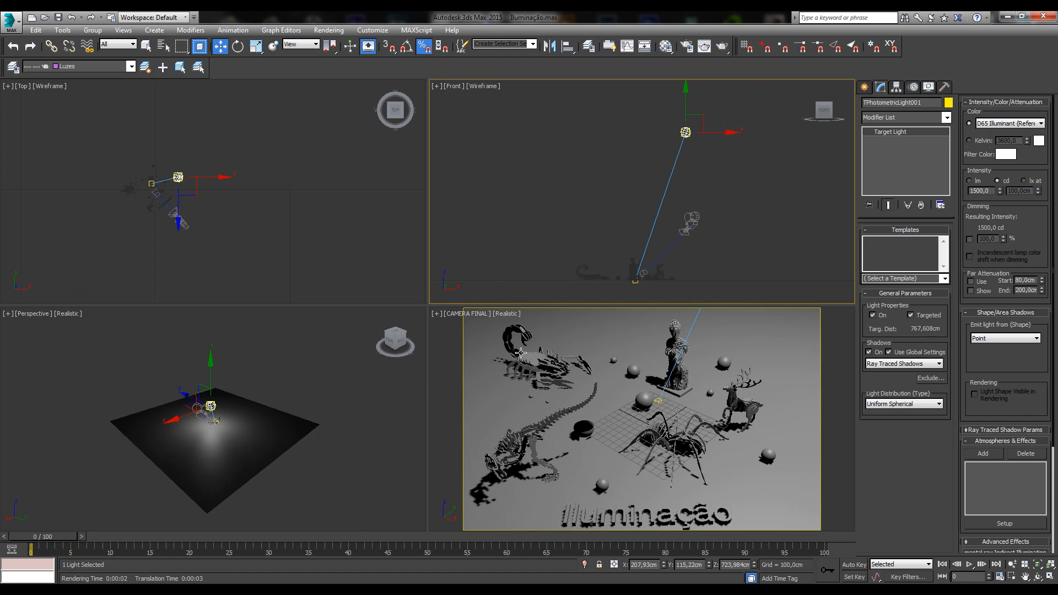
- Reselect the photometric light in the Front view and set its distribution to Photometric Web
click(611, 129)
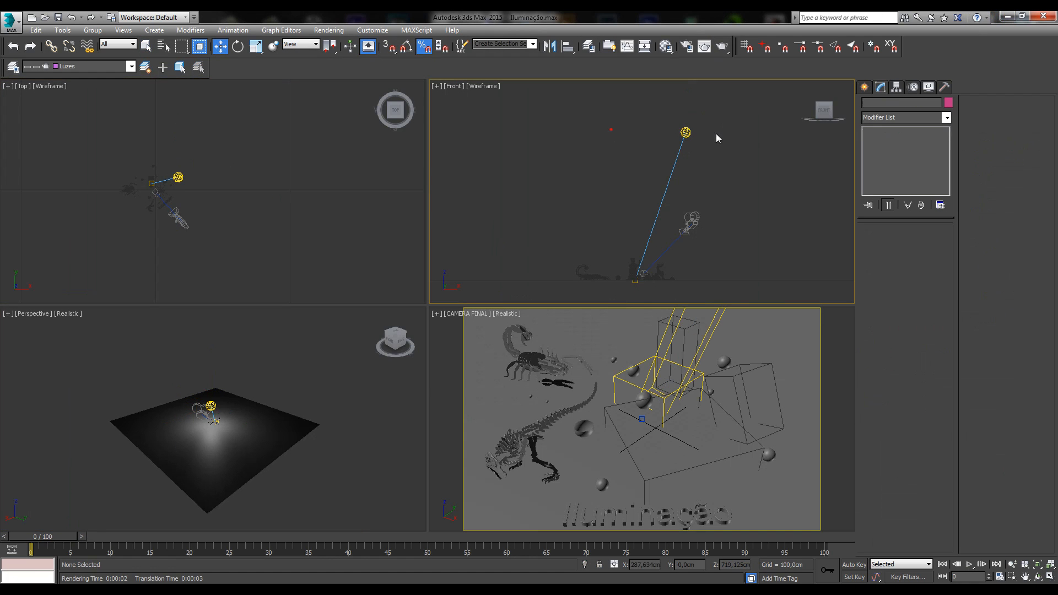
click(685, 132)
click(884, 406)
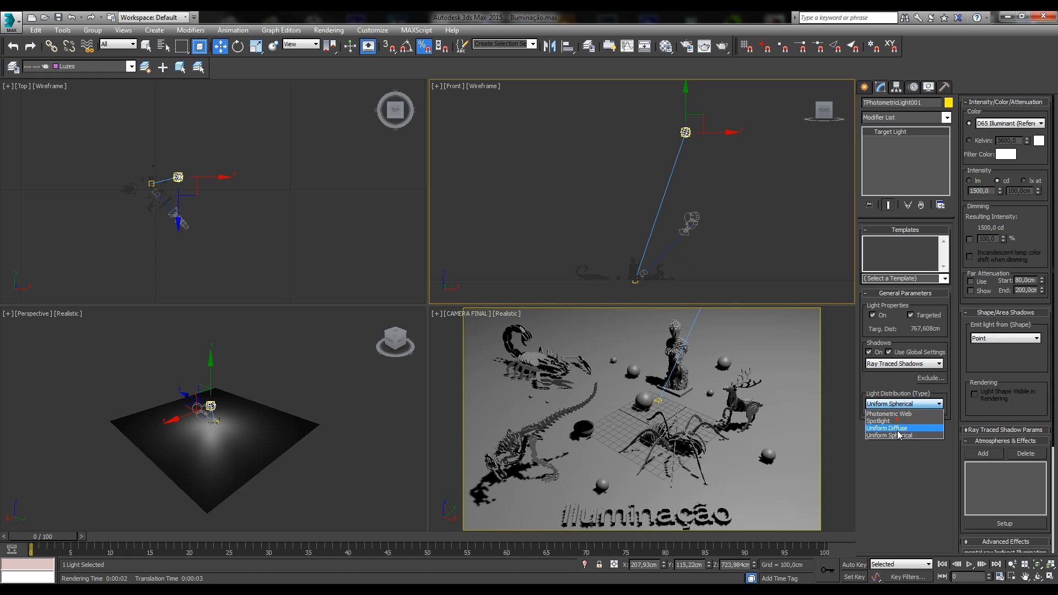
click(890, 414)
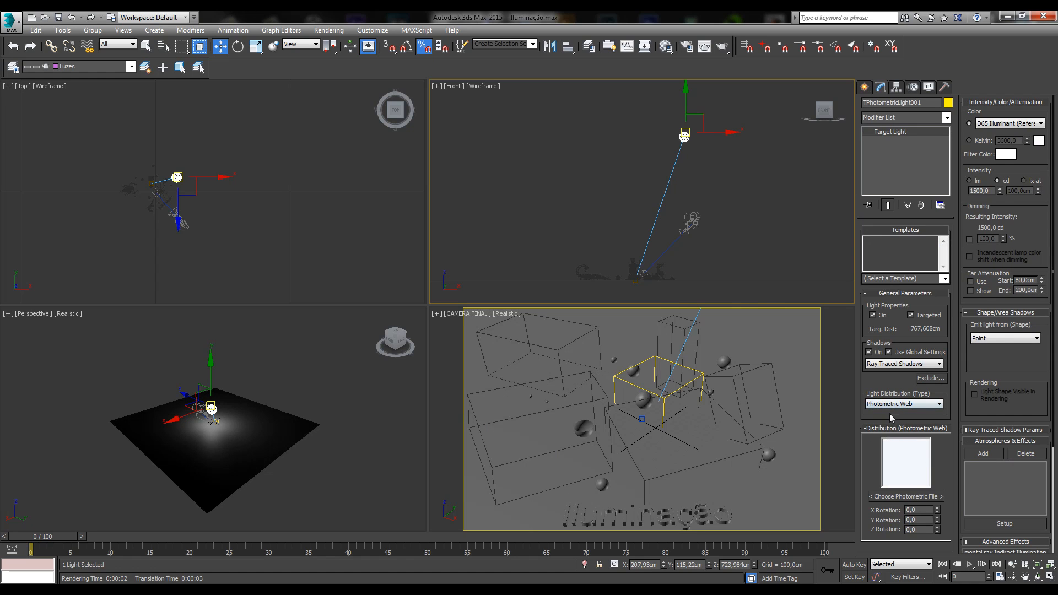
click(889, 405)
click(869, 451)
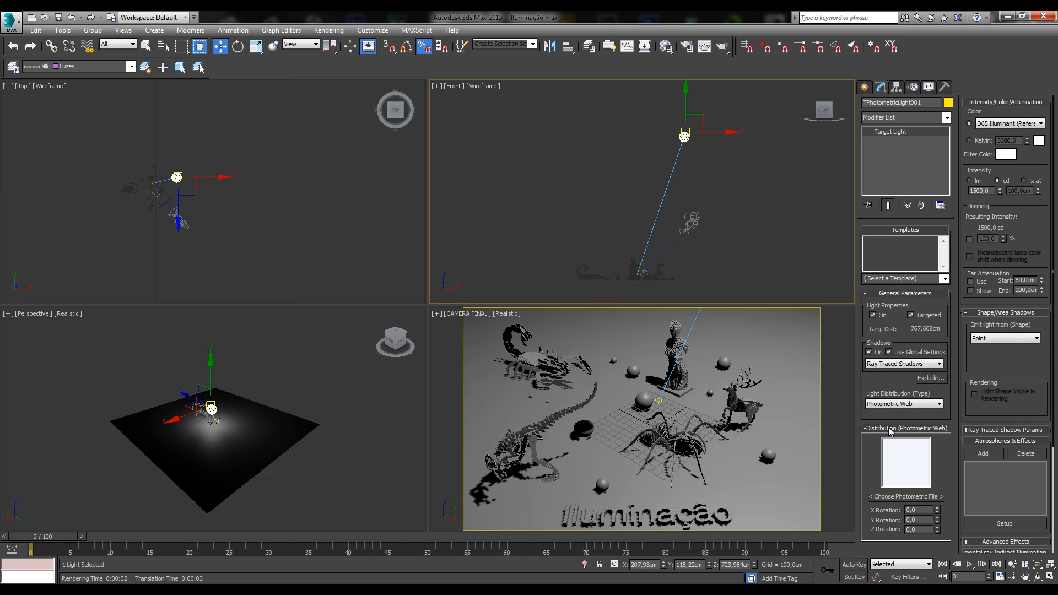
click(906, 403)
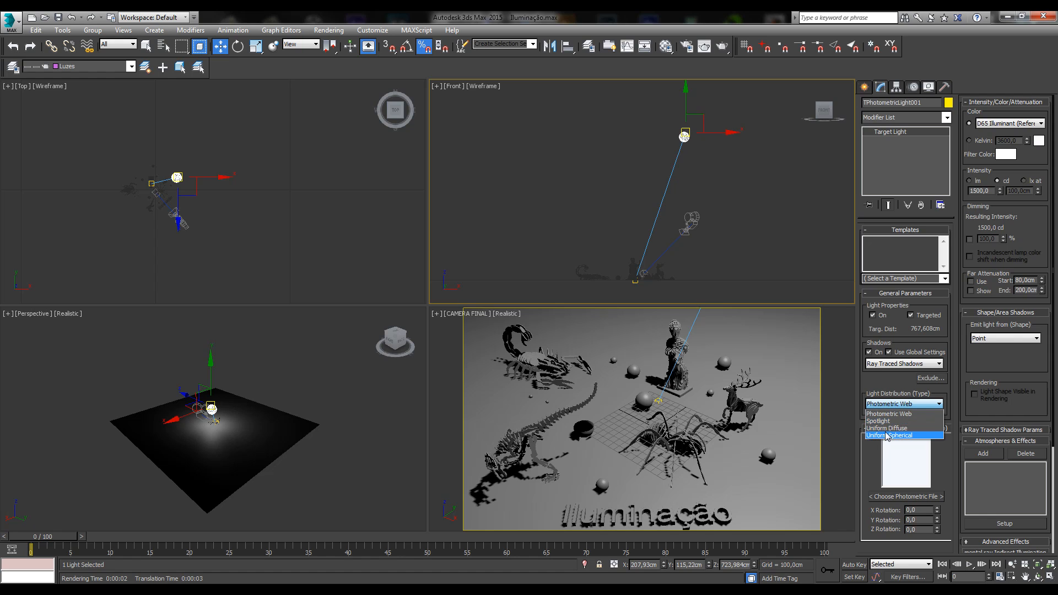
click(894, 414)
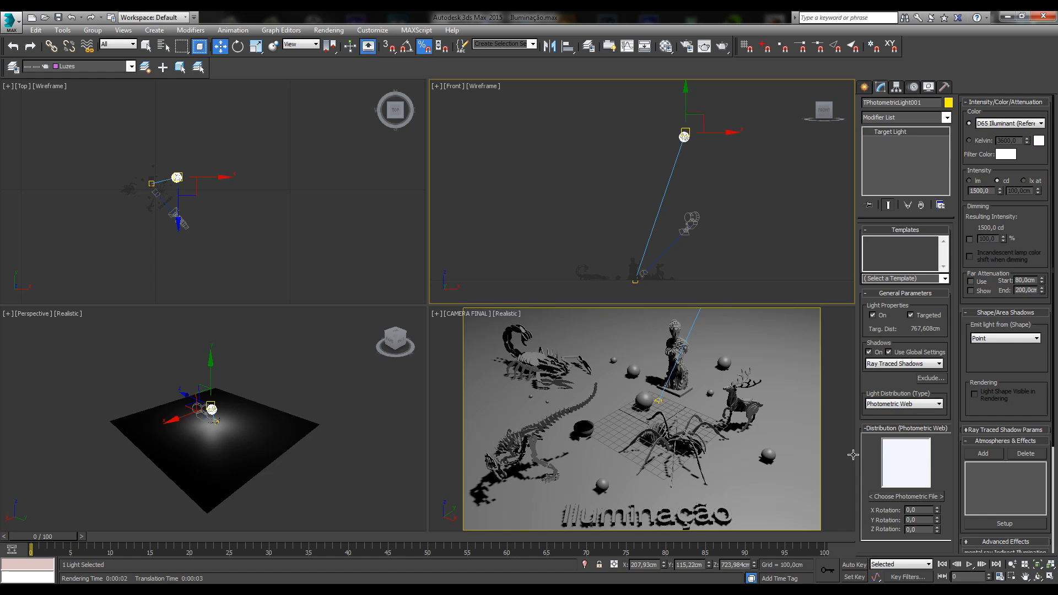
- Start choosing a photometric file for the light and go to the Iluminação\IES_EPW\IES folder
click(918, 498)
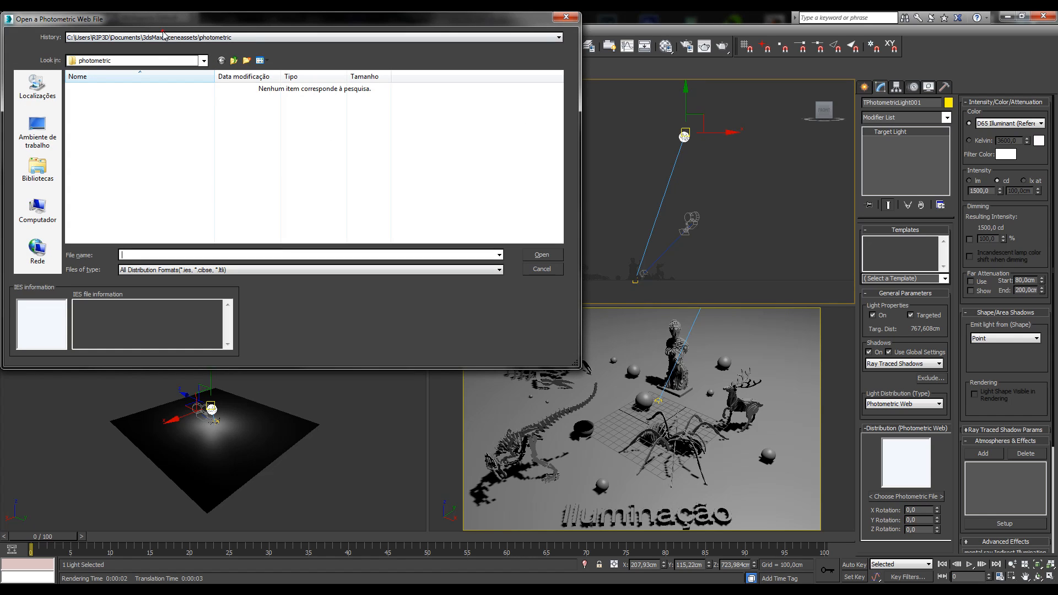
click(146, 39)
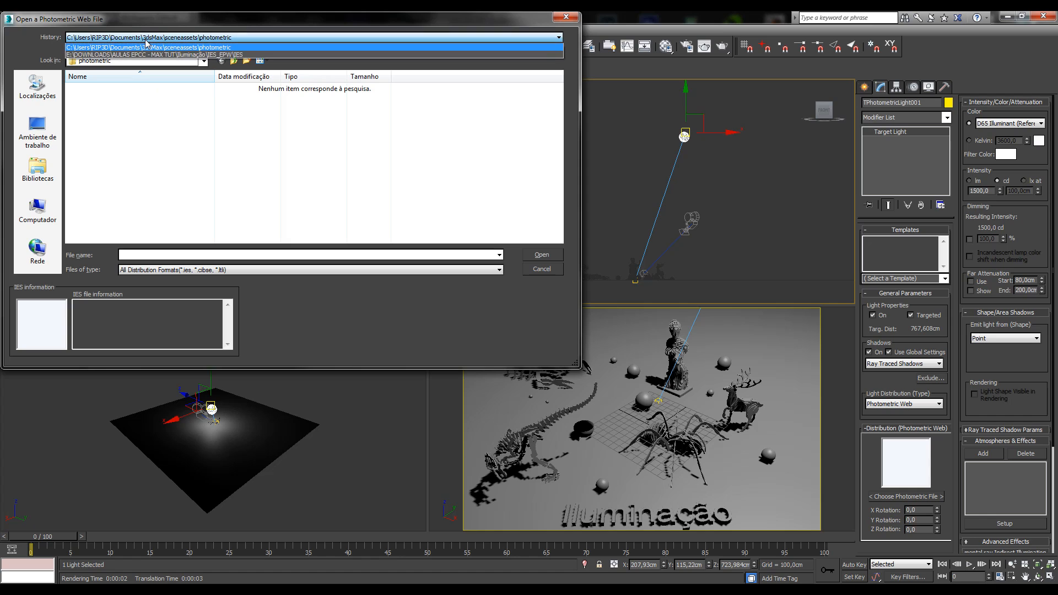
click(144, 54)
- Preview the distribution diagrams of the IES files one by one, going down from 1.ies and back up to 4.IES
click(78, 89)
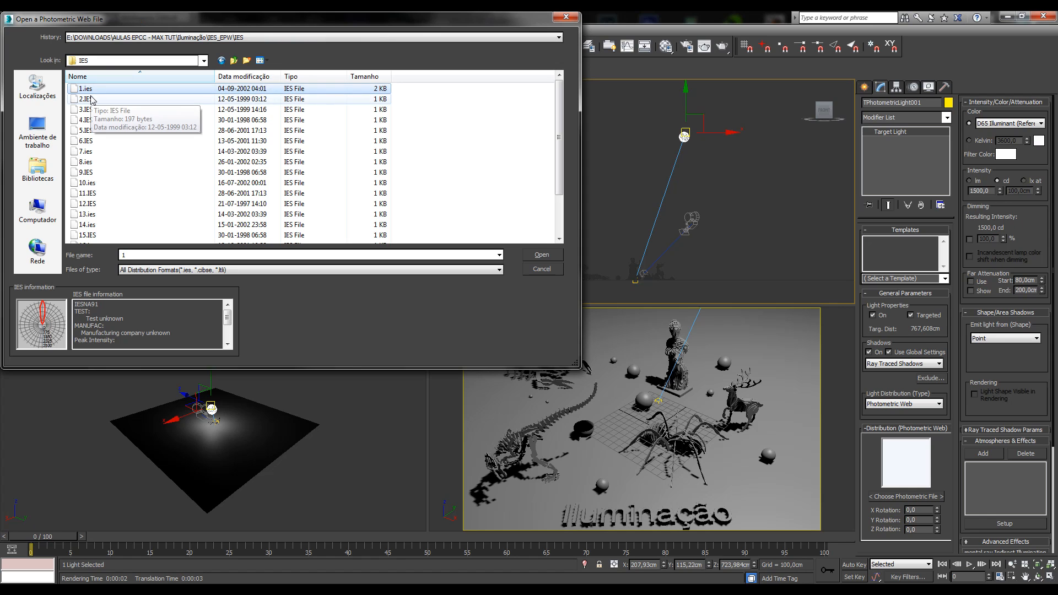
key(Down)
key(Down)
key(Down)
key(Down)
key(Down)
key(Down)
key(Down)
key(Down)
key(Down)
key(Down)
key(Down)
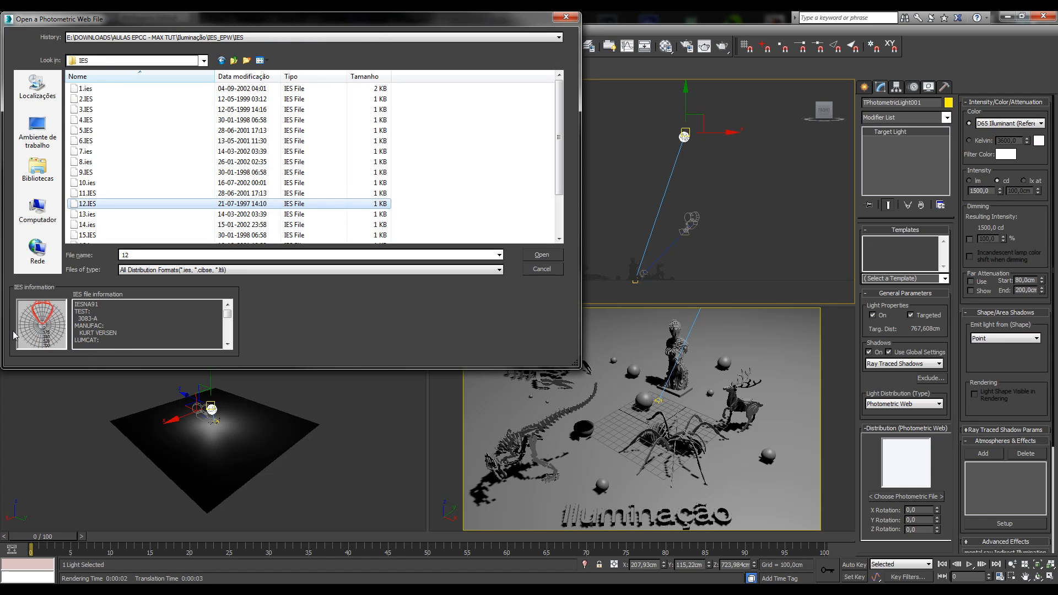
scroll(116, 126, down, 2)
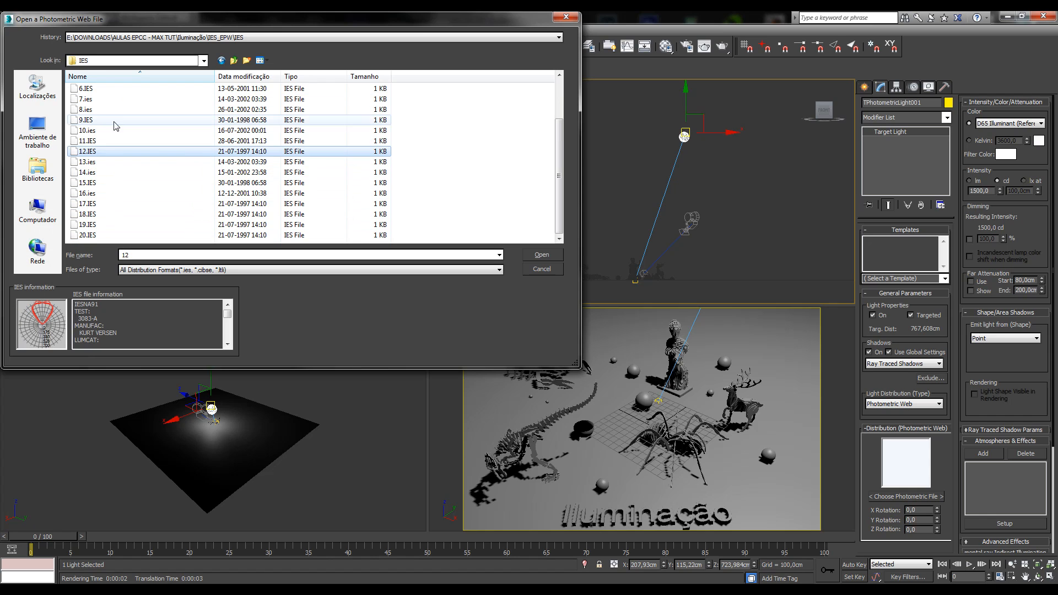
click(88, 173)
key(Up)
key(Up)
key(Up)
key(Up)
key(Up)
key(Up)
key(Up)
key(Up)
key(Up)
key(Up)
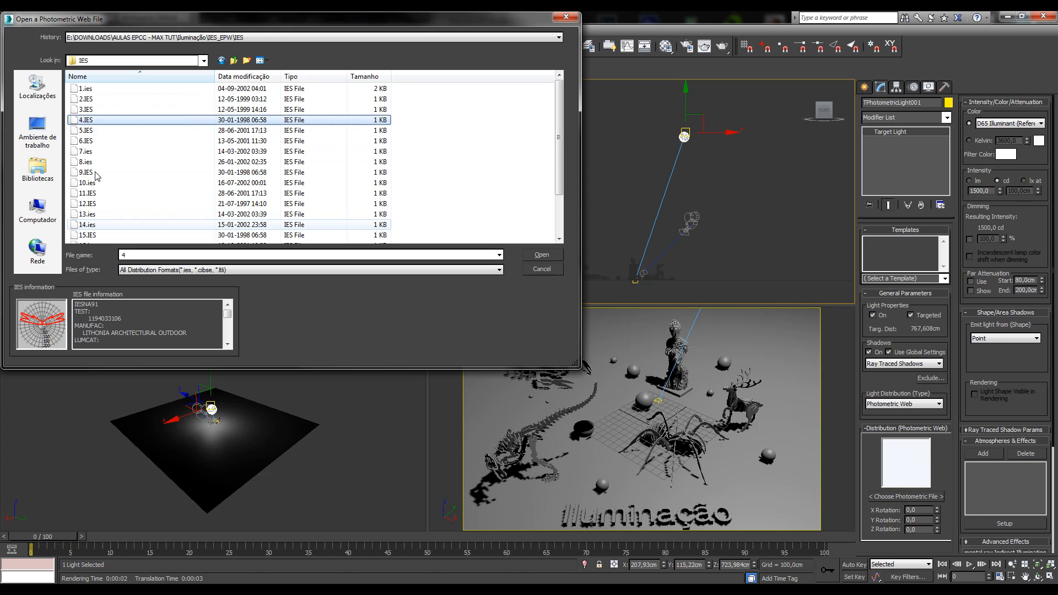
- Read through the IES file information for 4.IES, including manufacturer, luminaire and peak intensity
drag(94, 319, 134, 321)
scroll(136, 323, down, 1)
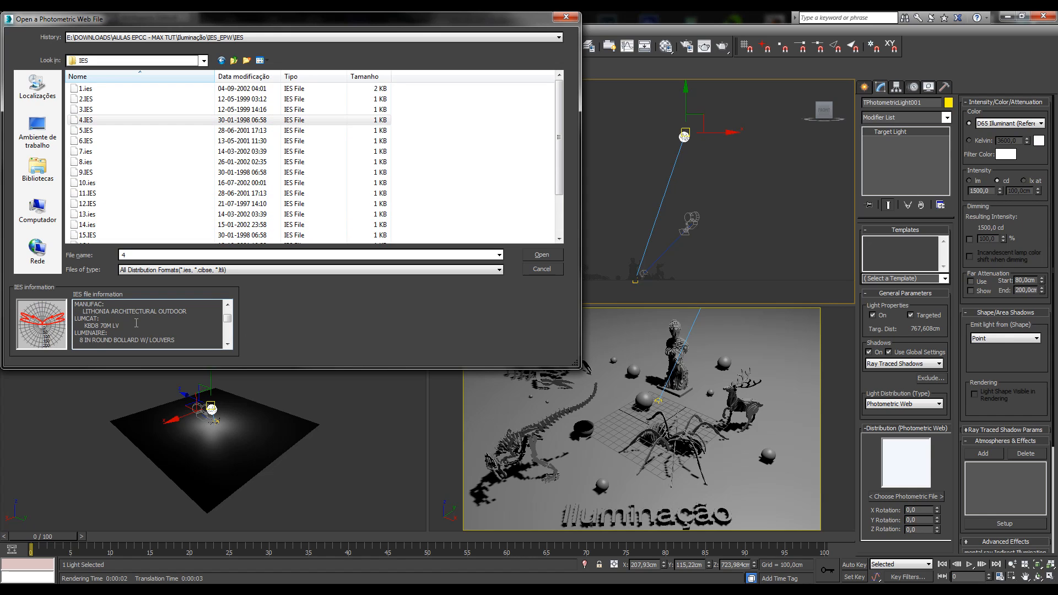
scroll(136, 323, down, 4)
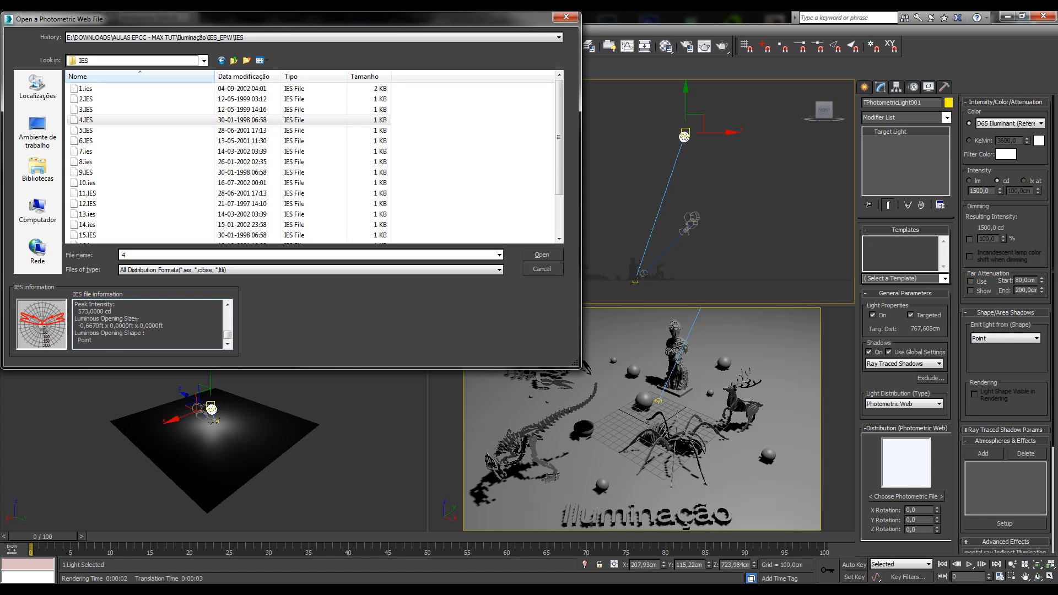
scroll(136, 323, up, 5)
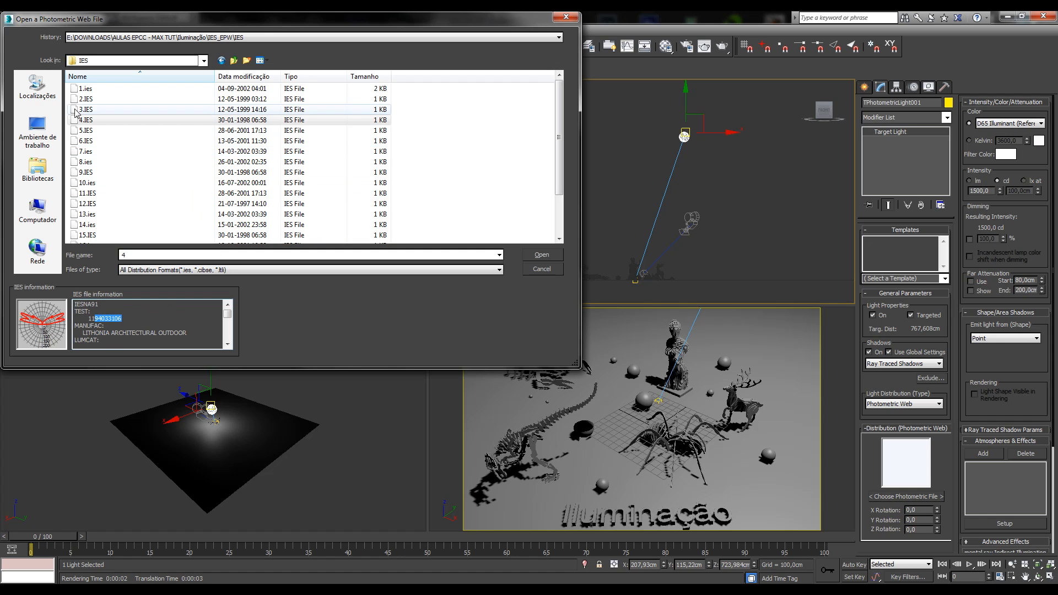
- Preview the distribution diagrams of the IES files one by one, going down to 20.IES and back up the list
click(80, 91)
key(Down)
key(Down)
key(Down)
key(Down)
key(Down)
key(Down)
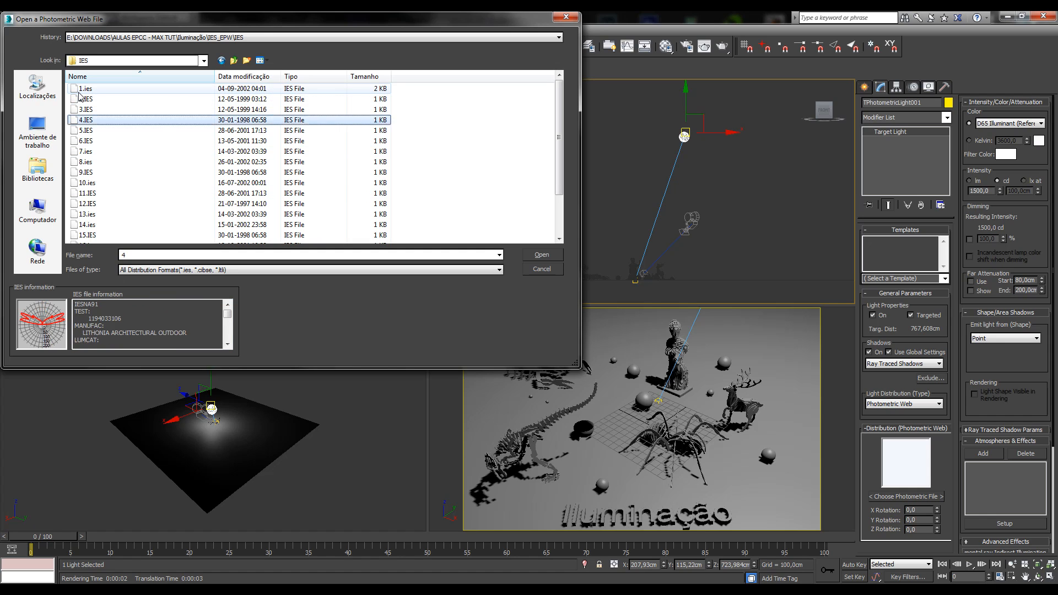
key(Down)
key(Down)
key(Down)
key(Down)
key(Down)
key(Down)
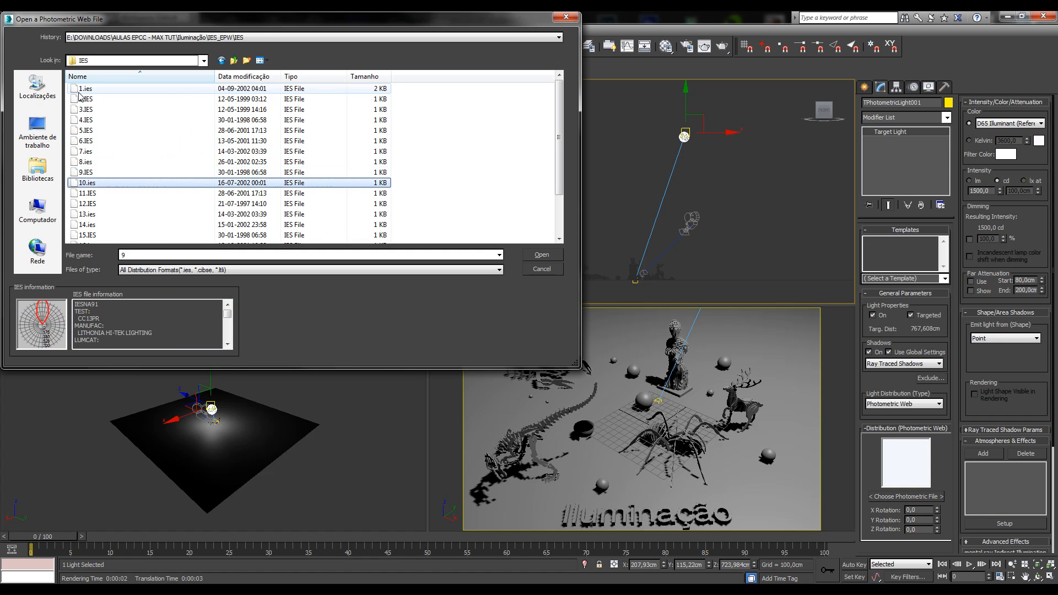
key(Down)
key(Down)
key(Down)
key(Down)
key(Down)
key(Down)
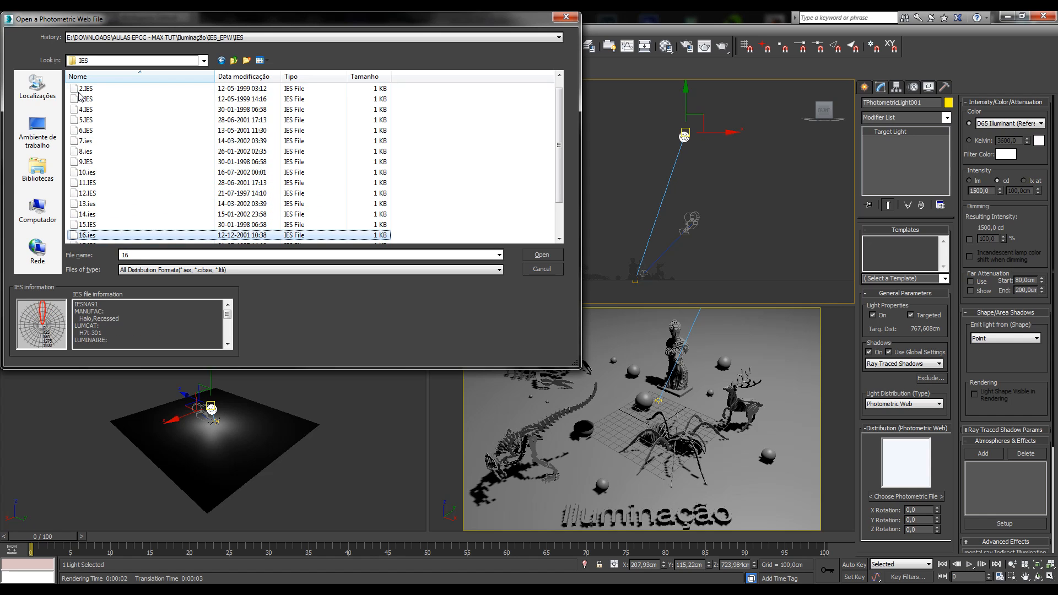
key(Up)
key(Up)
key(Up)
key(Up)
key(Up)
key(Up)
key(Up)
key(Up)
key(Up)
key(Up)
key(Up)
key(Up)
key(Up)
key(Up)
key(Up)
key(Up)
key(Up)
key(Up)
key(Up)
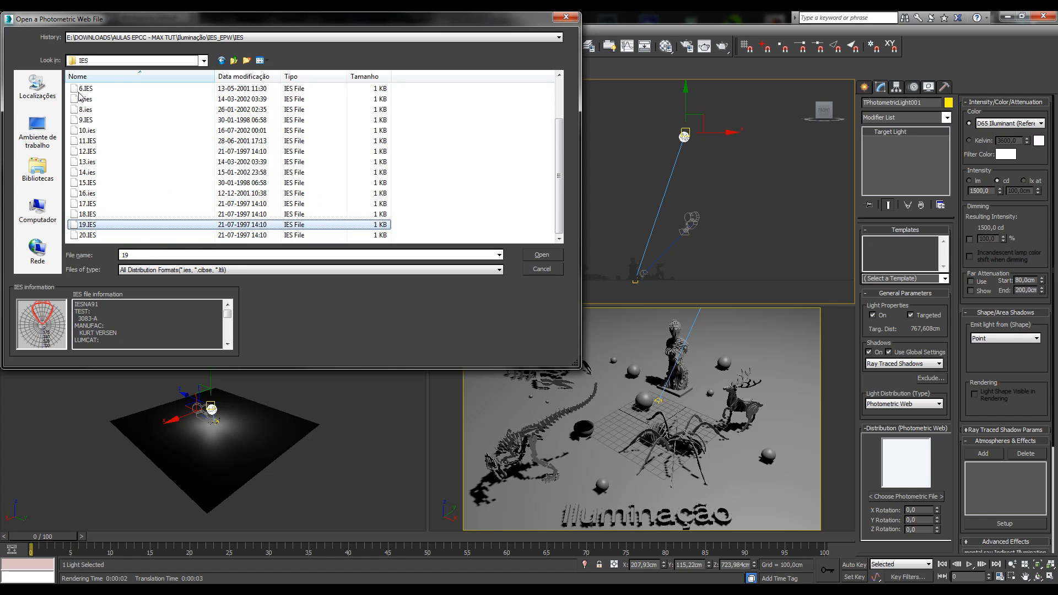
- Read through the IES file information for 2.IES, including test, peak intensity, luminous opening size and shape
click(83, 99)
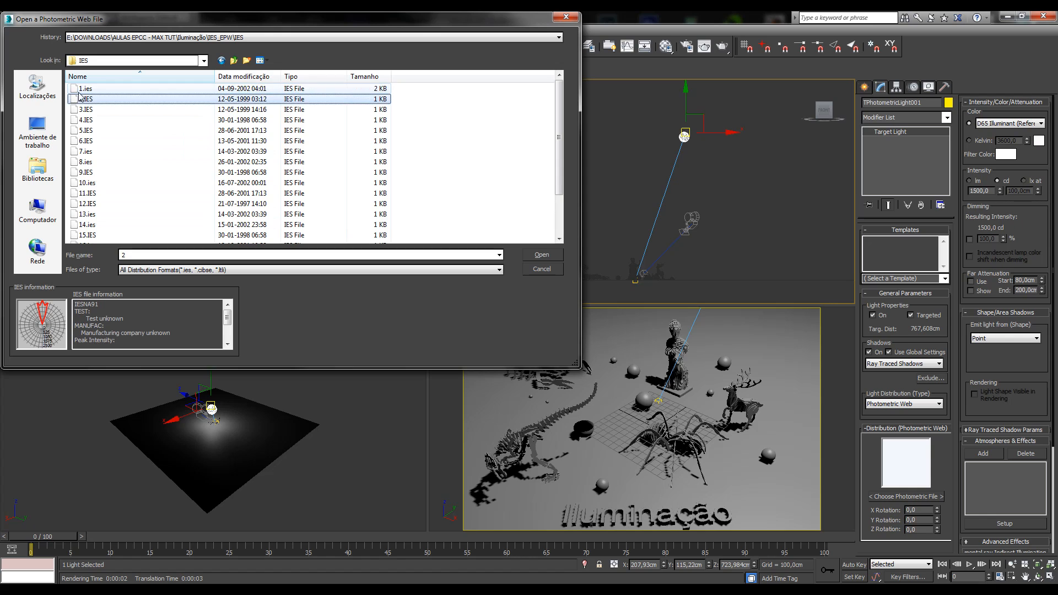
drag(86, 318, 122, 319)
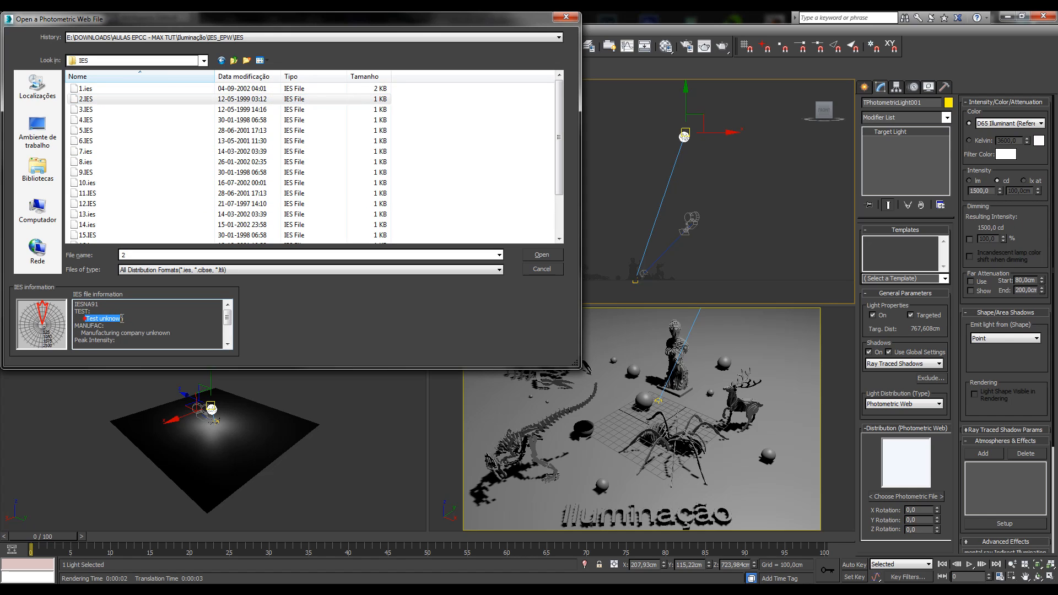
scroll(135, 321, down, 1)
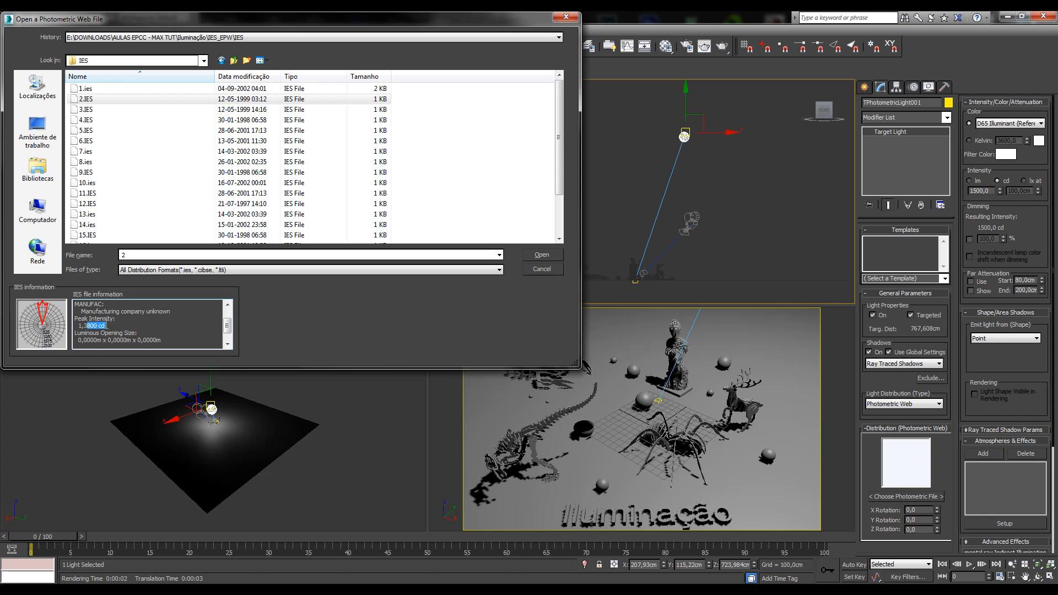
drag(84, 332, 164, 321)
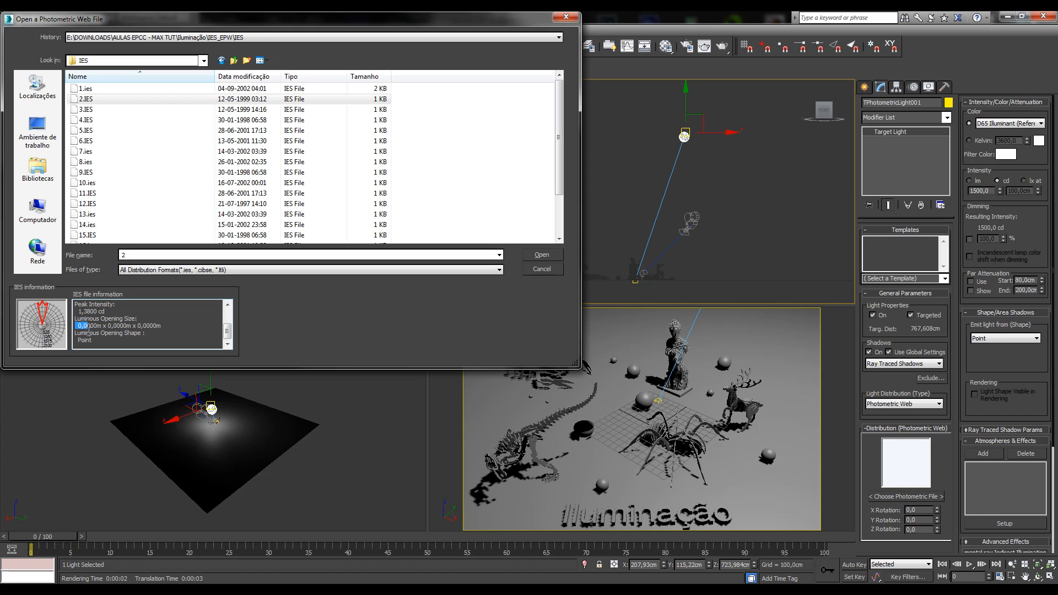
drag(76, 340, 99, 342)
- Read through the IES file information for 9.IES, including manufacturer, luminaire, lamp, peak intensity and luminous opening size
click(86, 172)
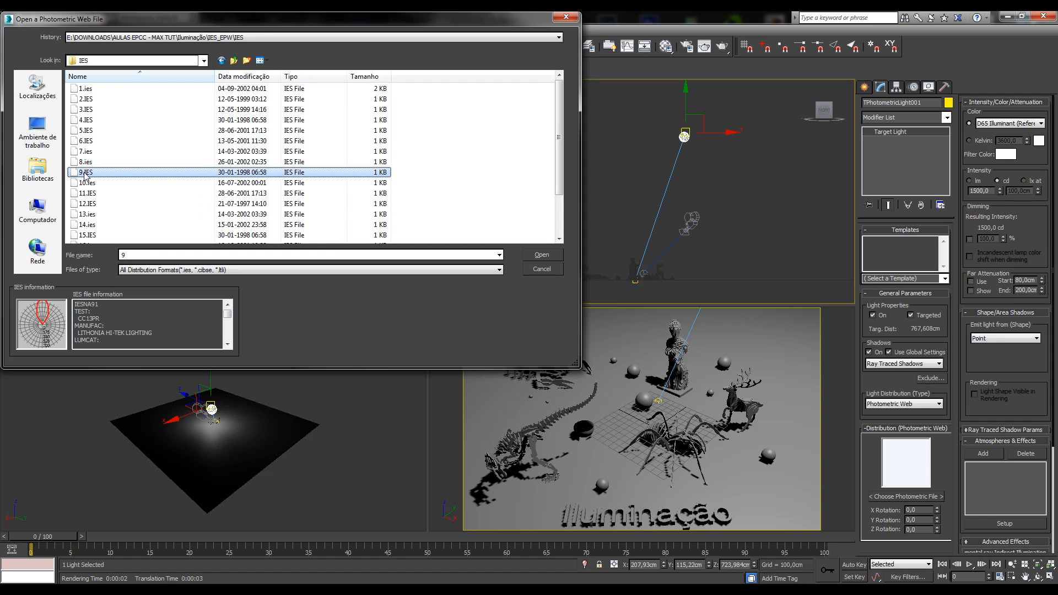
click(128, 313)
scroll(128, 312, down, 2)
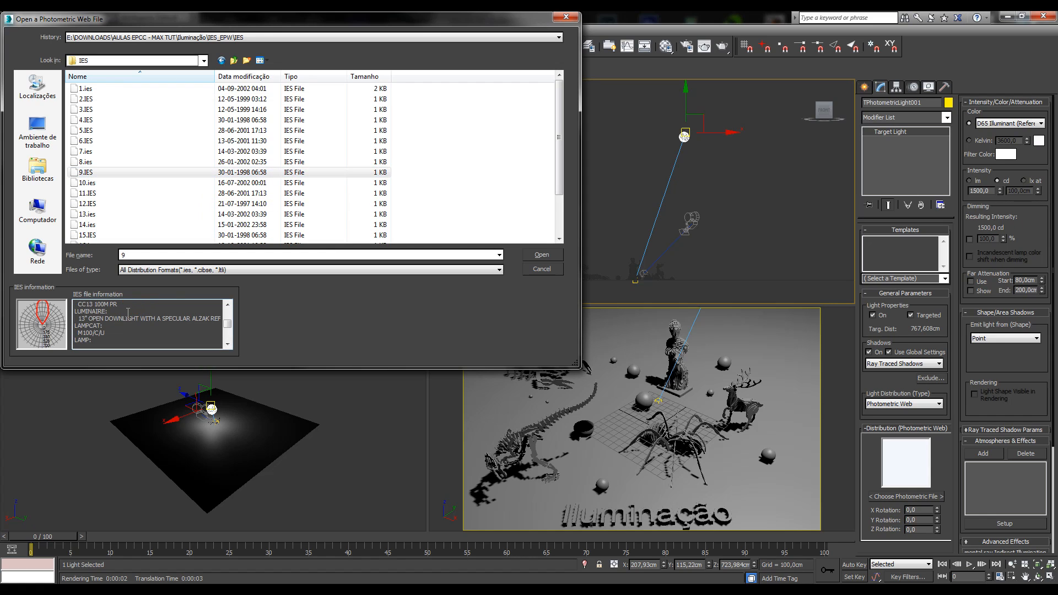
scroll(128, 319, up, 1)
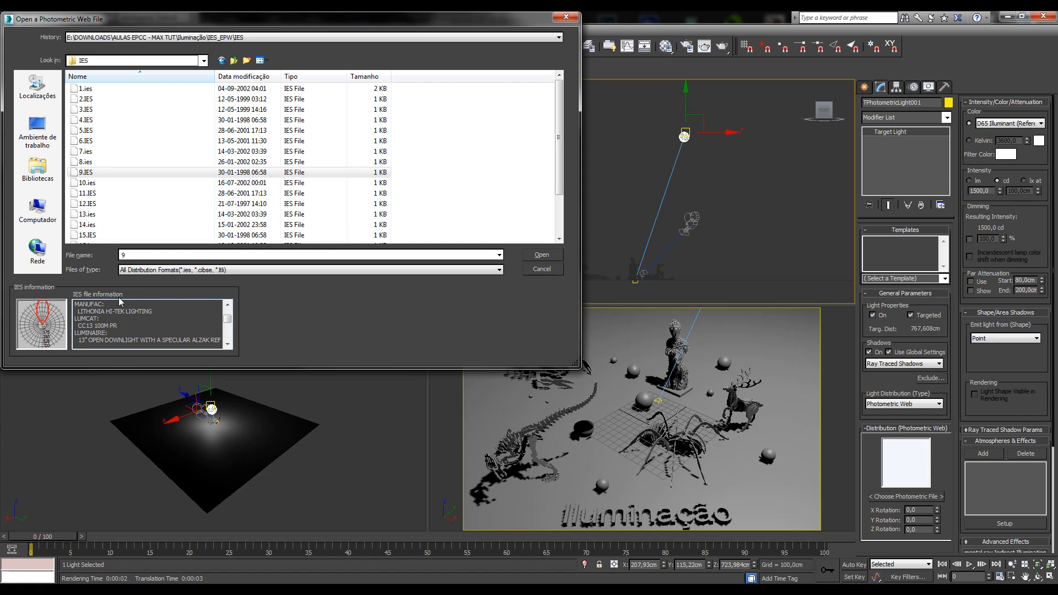
scroll(98, 336, down, 2)
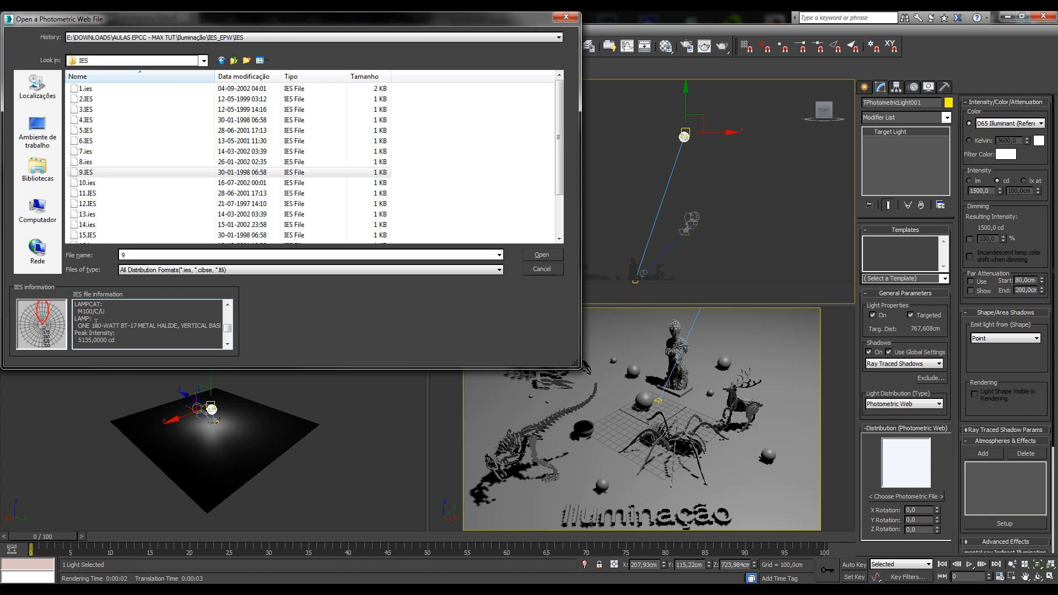
drag(96, 323, 166, 335)
scroll(145, 341, down, 1)
click(99, 329)
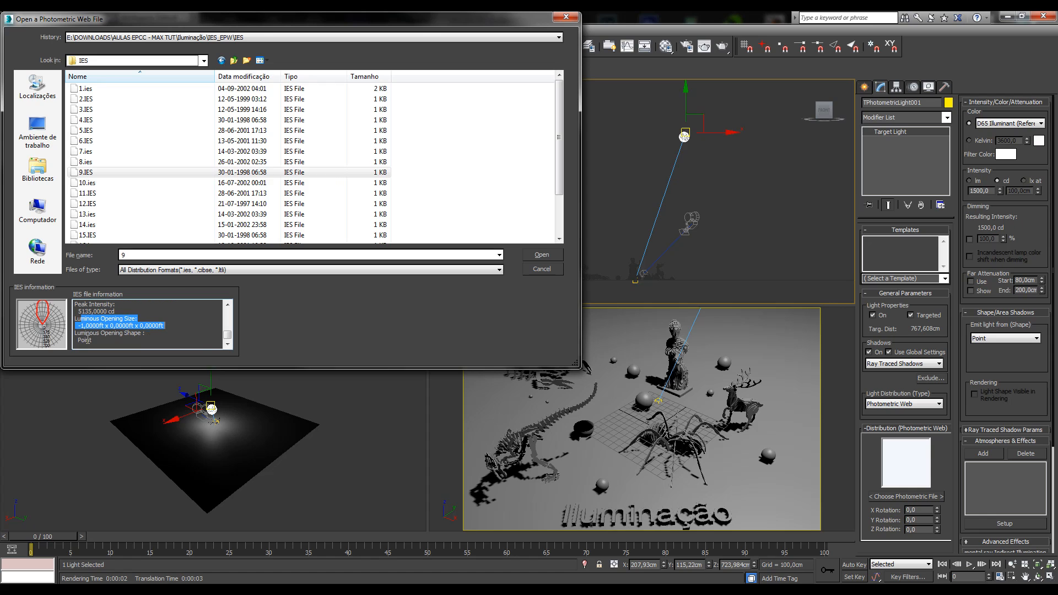
- Check the distribution diagram, peak intensity and luminous opening details of 14.ies
click(110, 225)
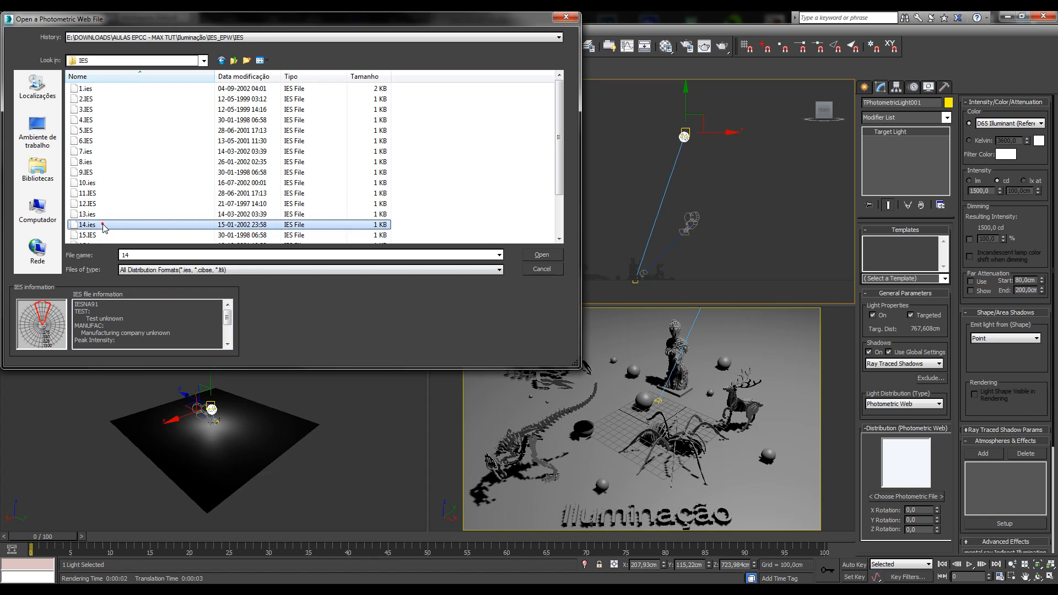
click(118, 340)
scroll(119, 339, down, 2)
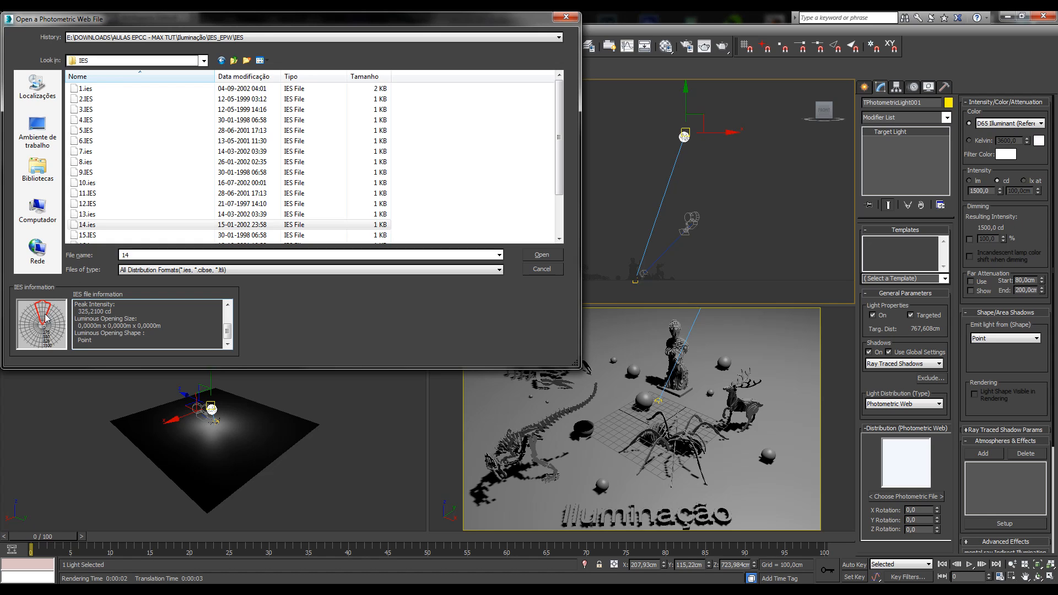
- Preview 11.IES and 9.IES, and load 8.ies as the light's photometric web file
click(138, 194)
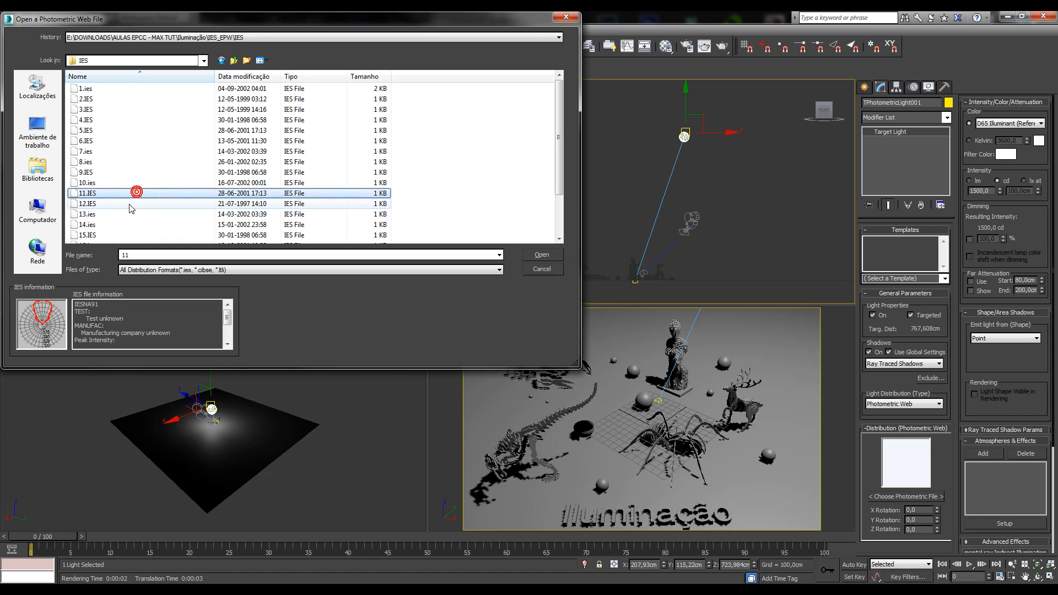
click(85, 173)
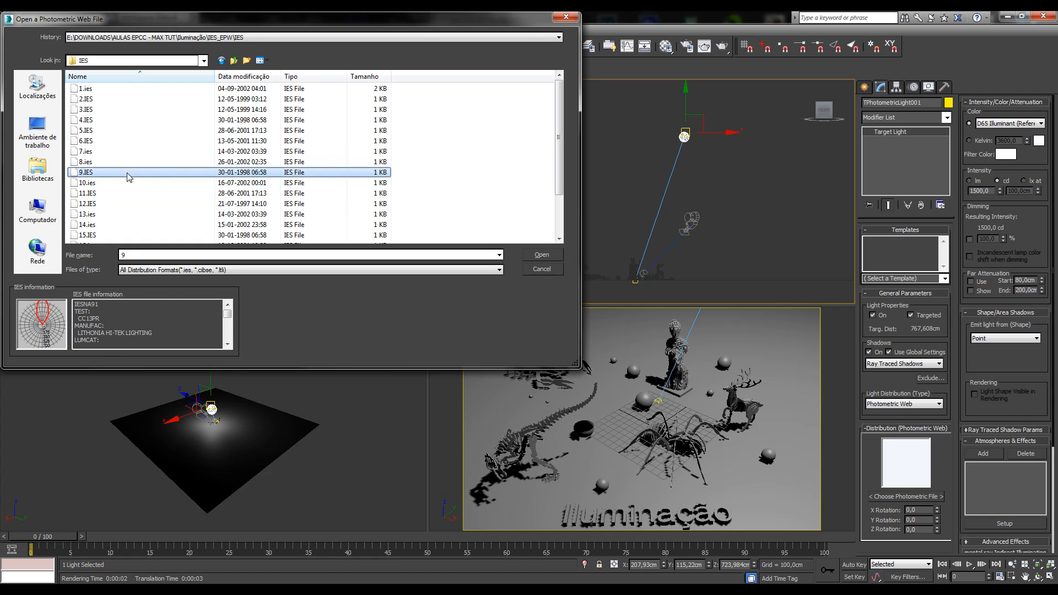
click(92, 163)
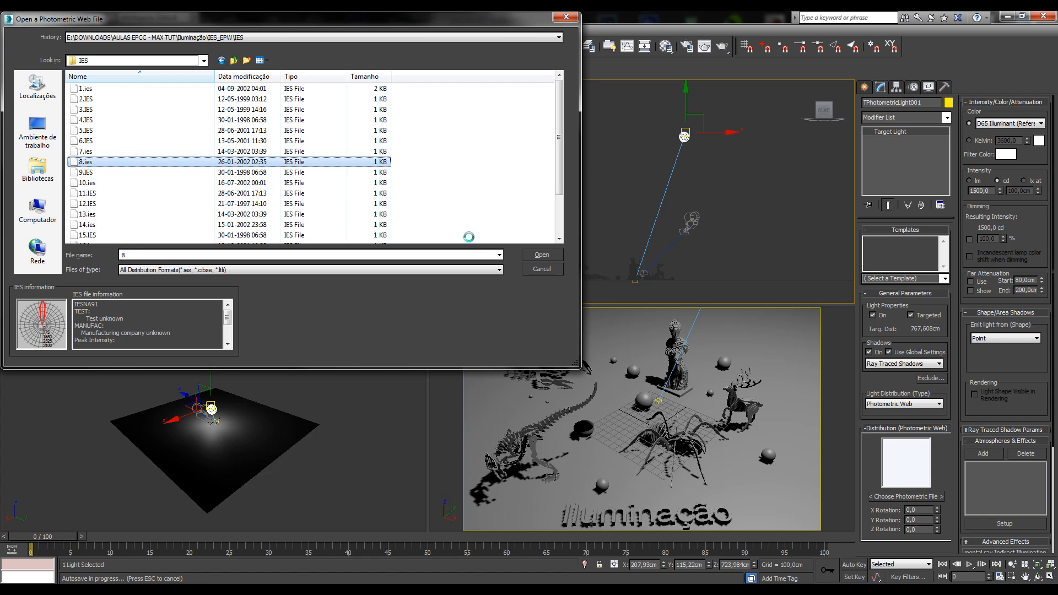
click(543, 256)
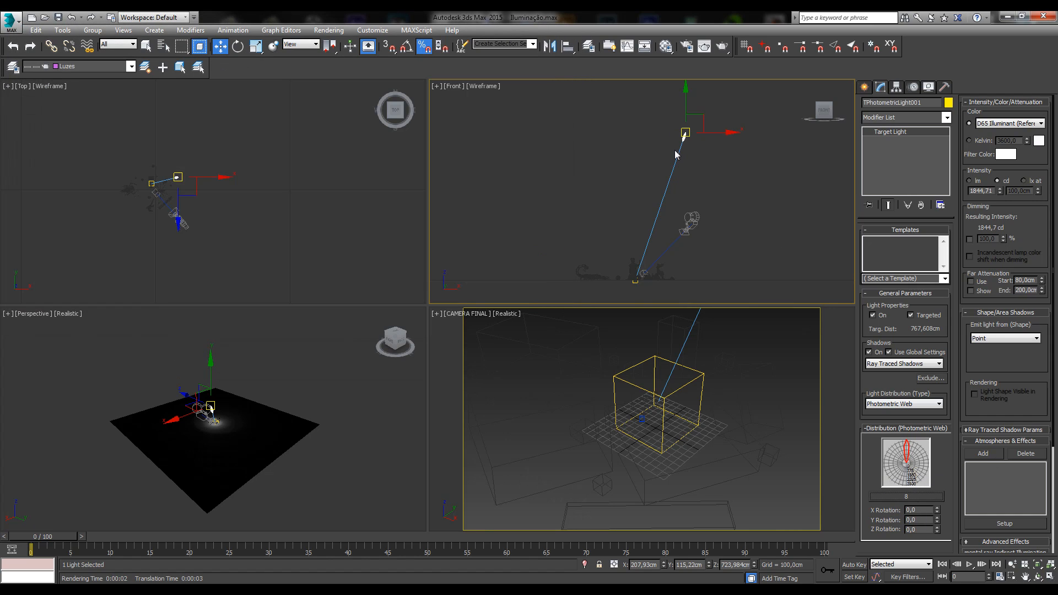
- Switch the light's distribution to Uniform Diffuse for comparison and set it back to Photometric Web
middle_drag(673, 162, 641, 218)
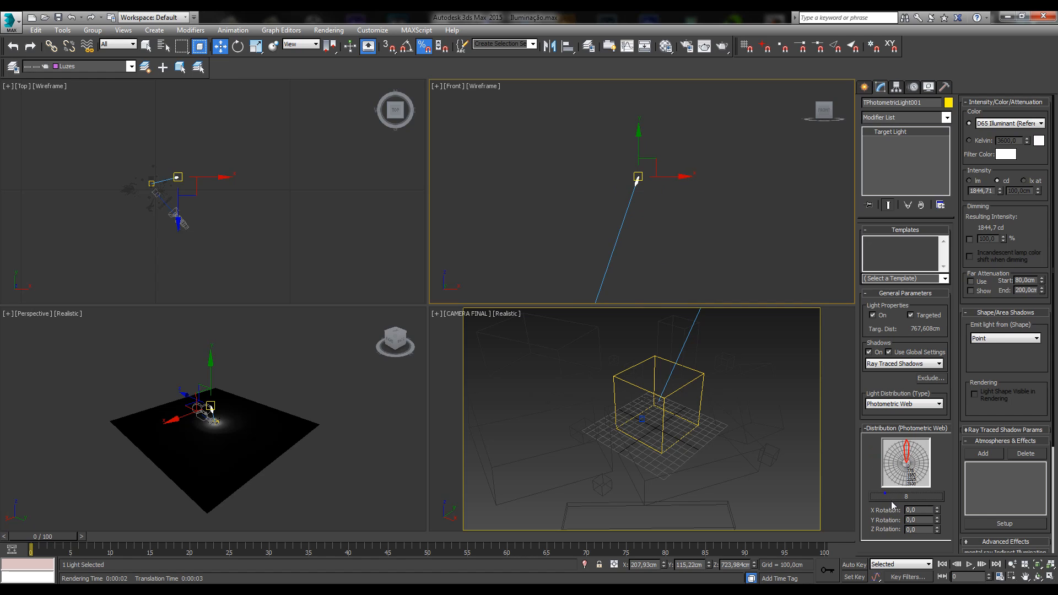
click(931, 496)
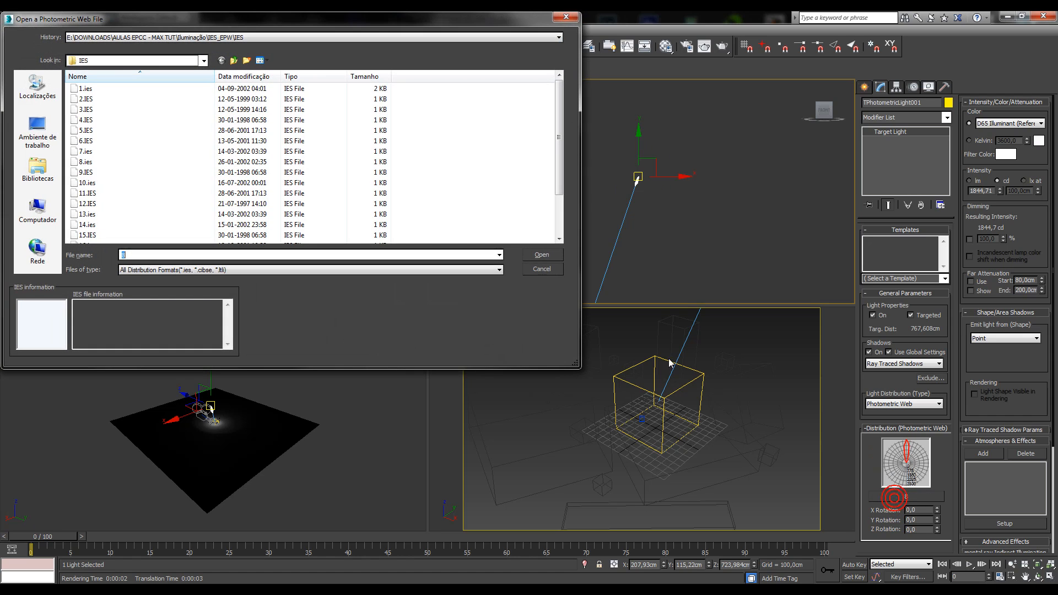
click(567, 18)
click(870, 404)
click(876, 436)
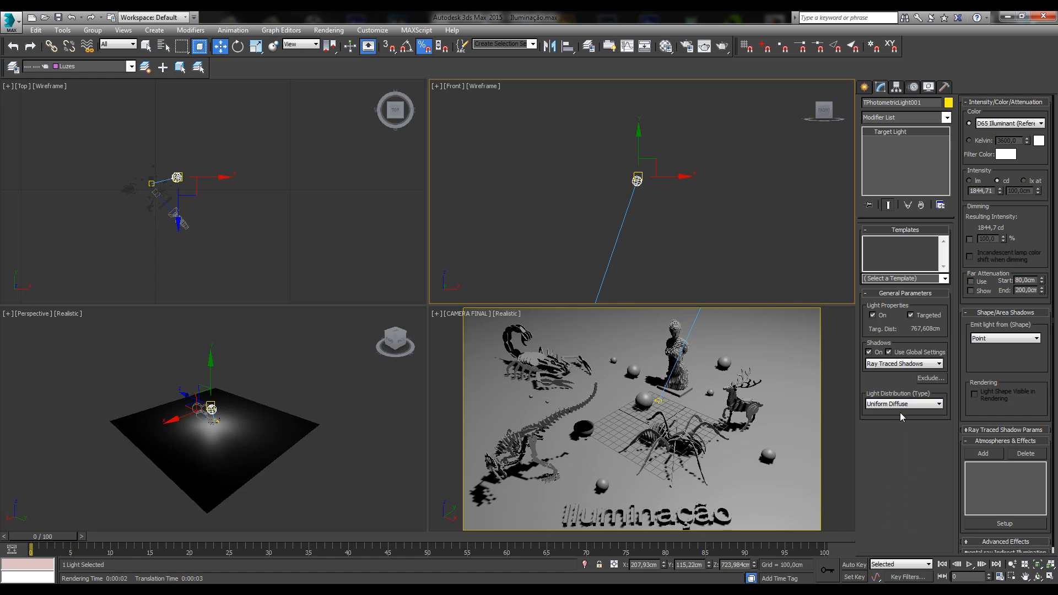
click(938, 404)
click(892, 412)
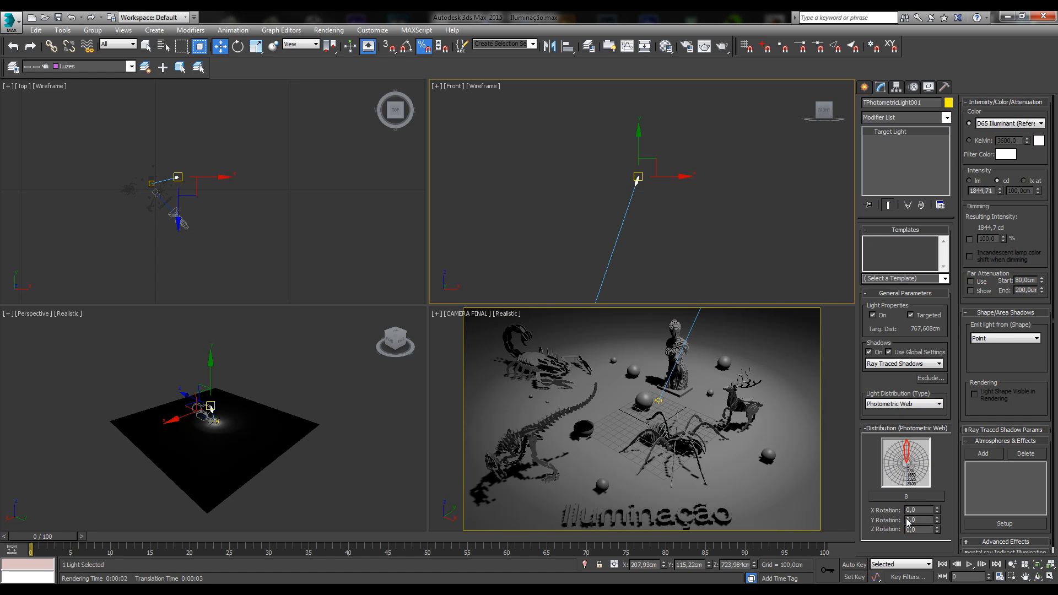
- Try rotating the photometric web about its X, Y and Z axes and reset all three rotations to 0
drag(936, 512, 840, 503)
text(0)
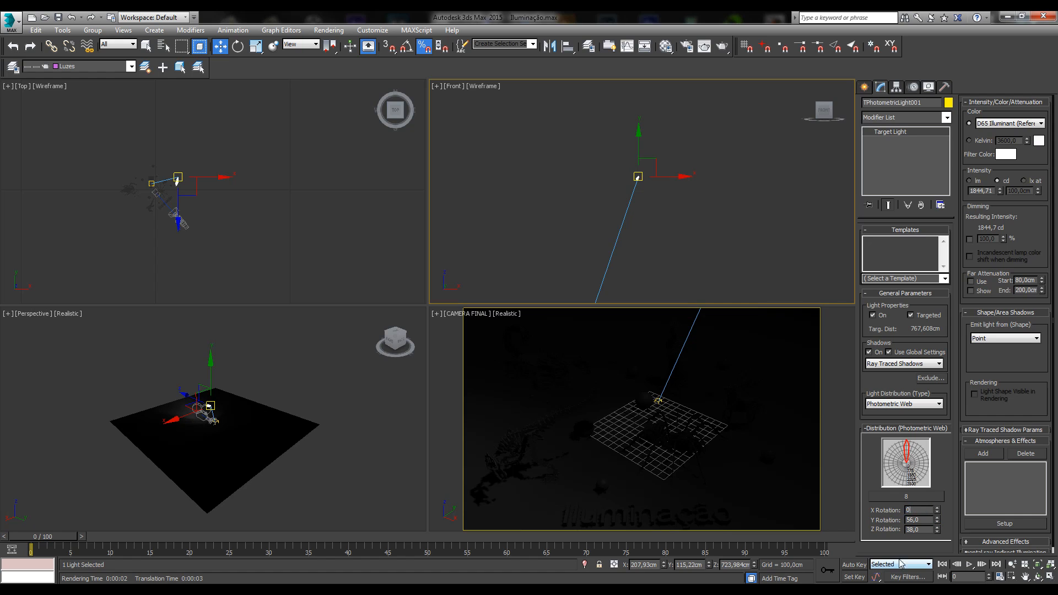
right_click(935, 520)
right_click(938, 529)
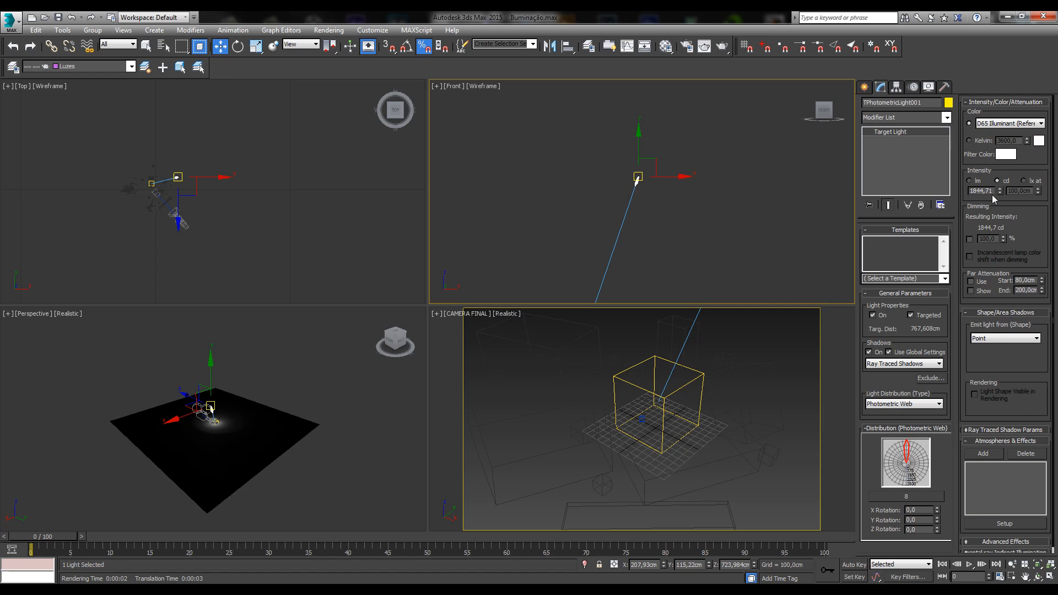
- Check the light's intensity value and replace the photometric file with 18.IES
drag(992, 193, 963, 188)
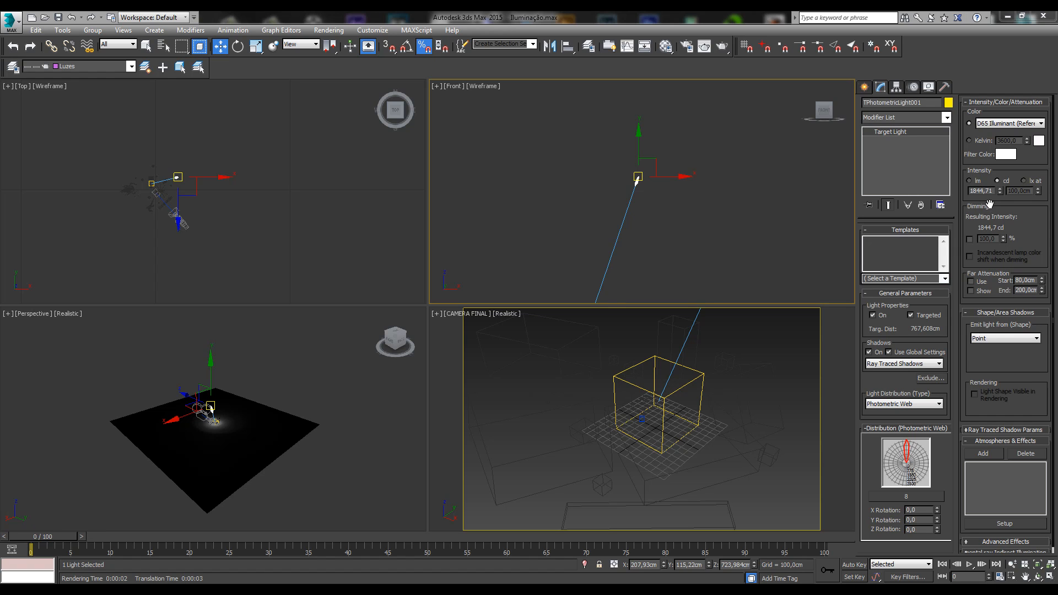
click(907, 496)
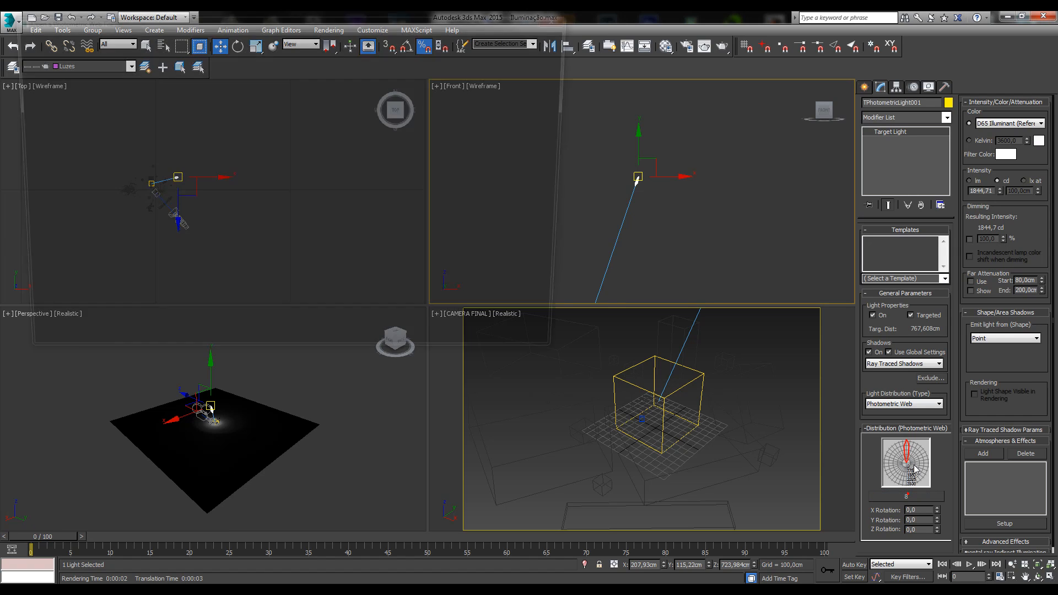
click(113, 193)
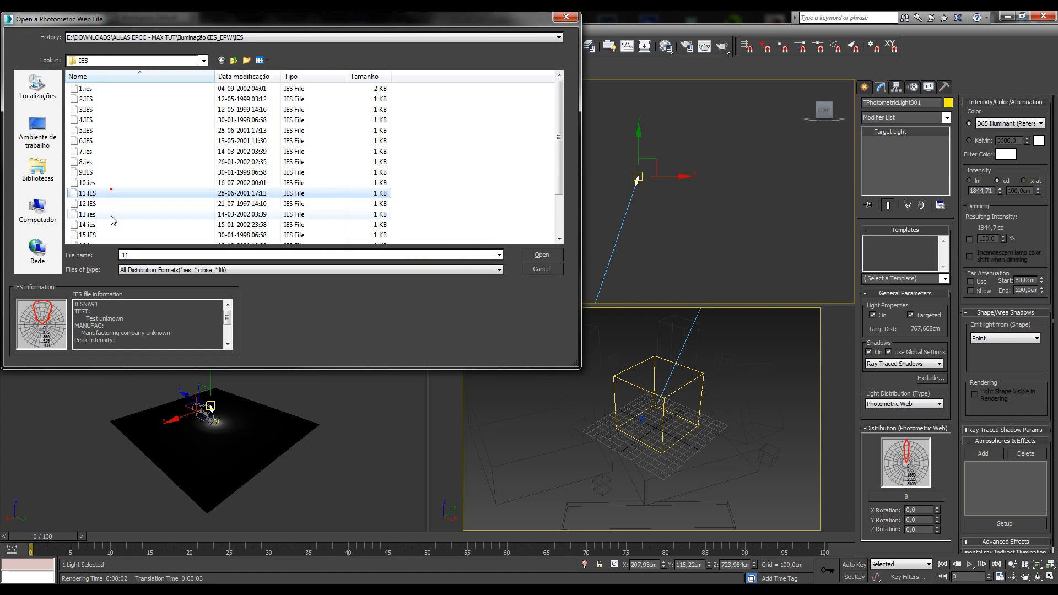
scroll(107, 195, down, 2)
double_click(104, 214)
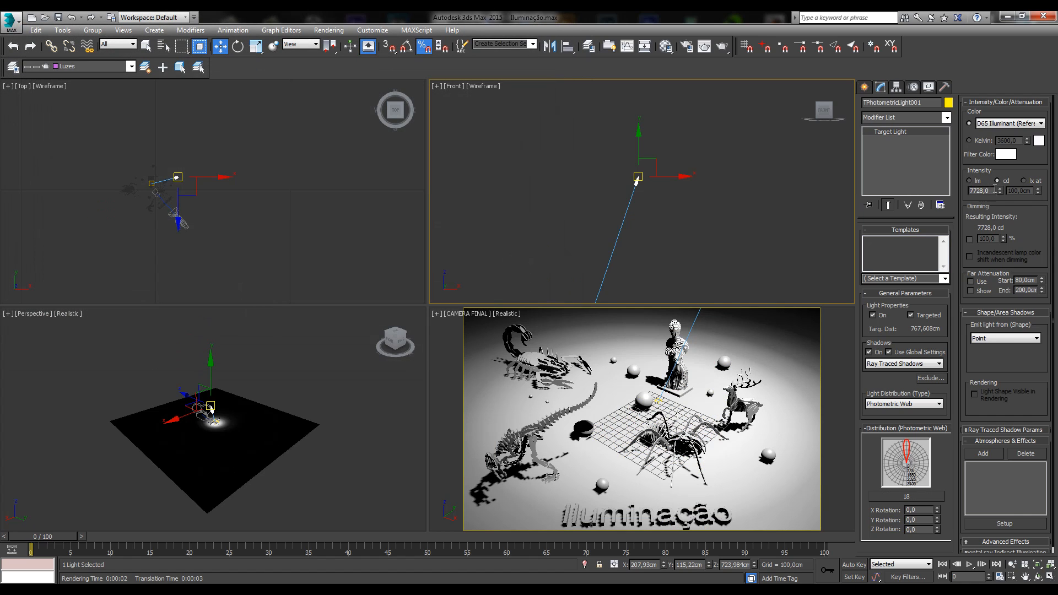
- Replace the light's photometric web file with 3.IES
click(898, 496)
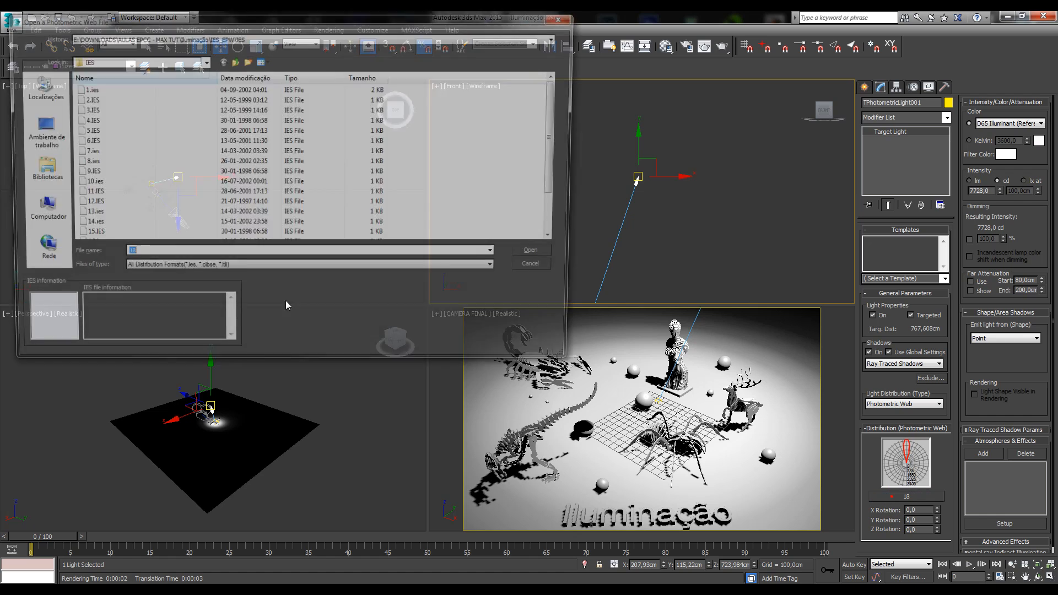
click(94, 141)
click(96, 110)
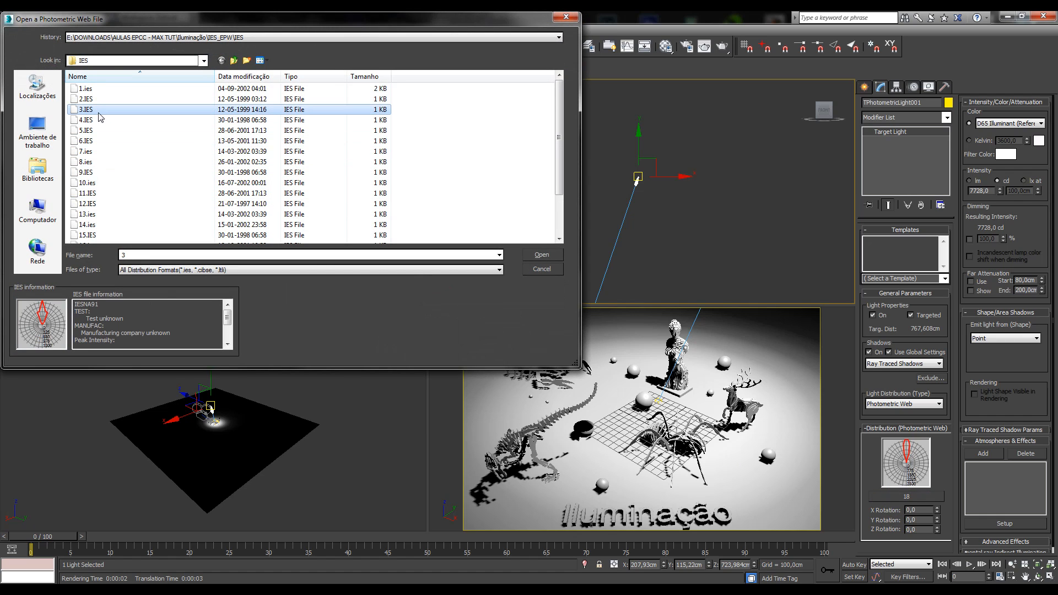
double_click(99, 113)
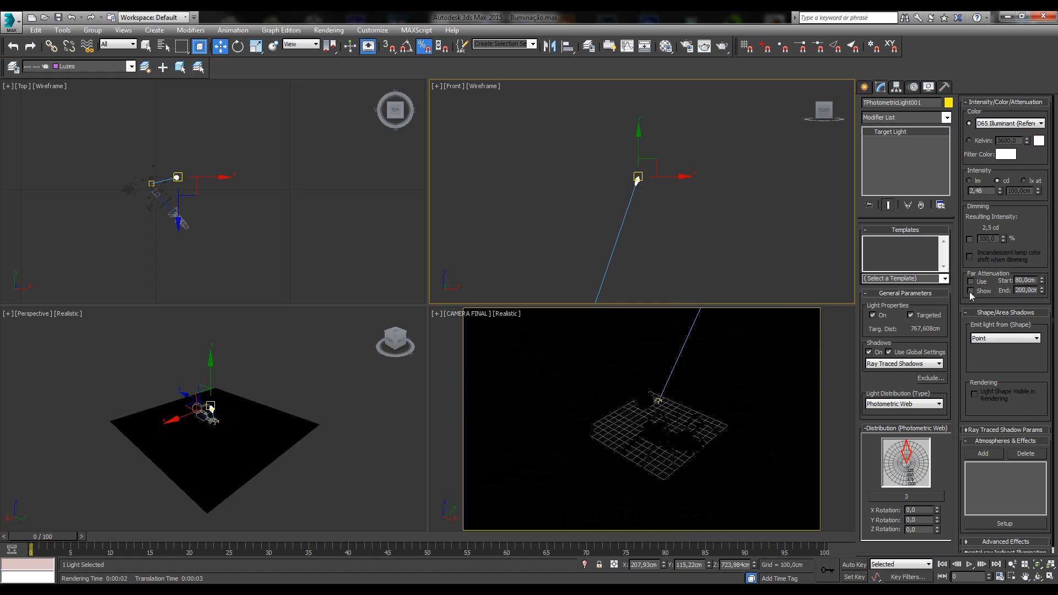
- Browse for another photometric web file and preview 2.IES and 3.IES, reading the peak intensity of 3.IES
click(905, 496)
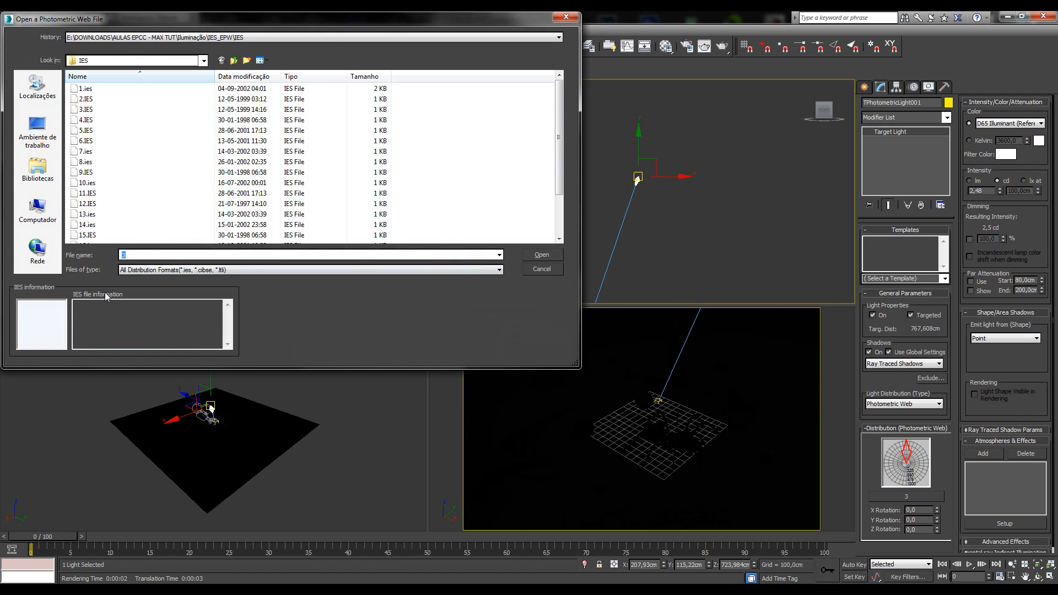
click(87, 99)
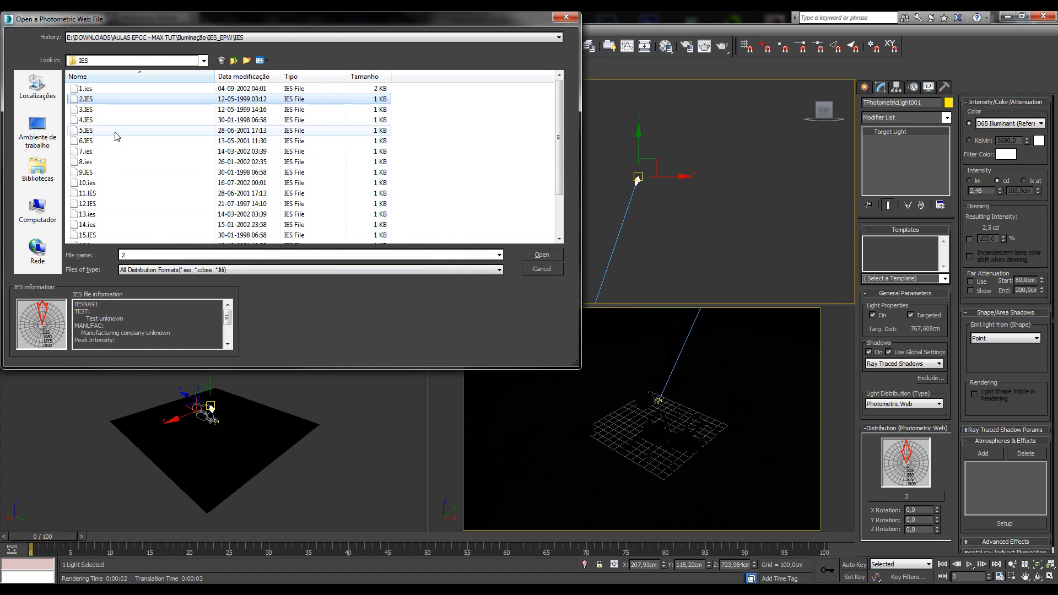
click(88, 109)
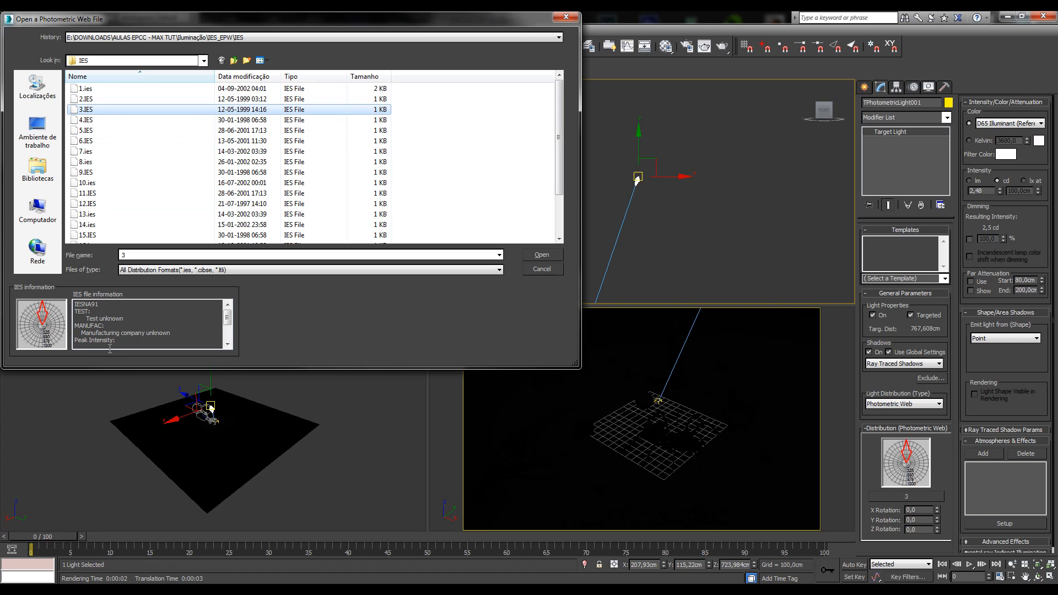
scroll(108, 325, down, 2)
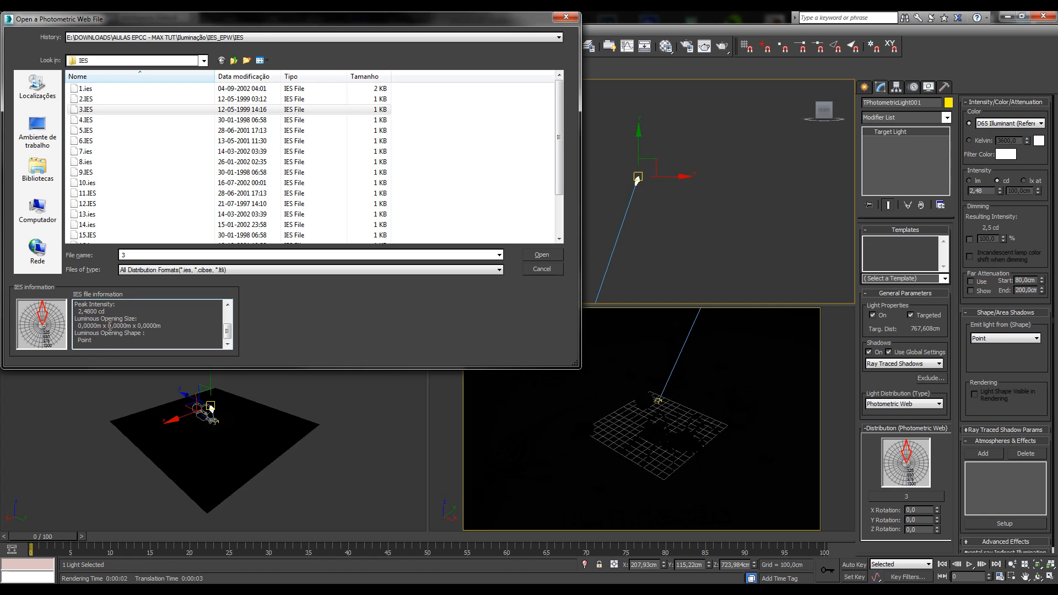
drag(75, 304, 100, 318)
- Preview further IES files, check the lamp details and peak intensity of 12.IES, and load it as the light's photometric web
click(108, 163)
key(Down)
key(Down)
key(Down)
key(Down)
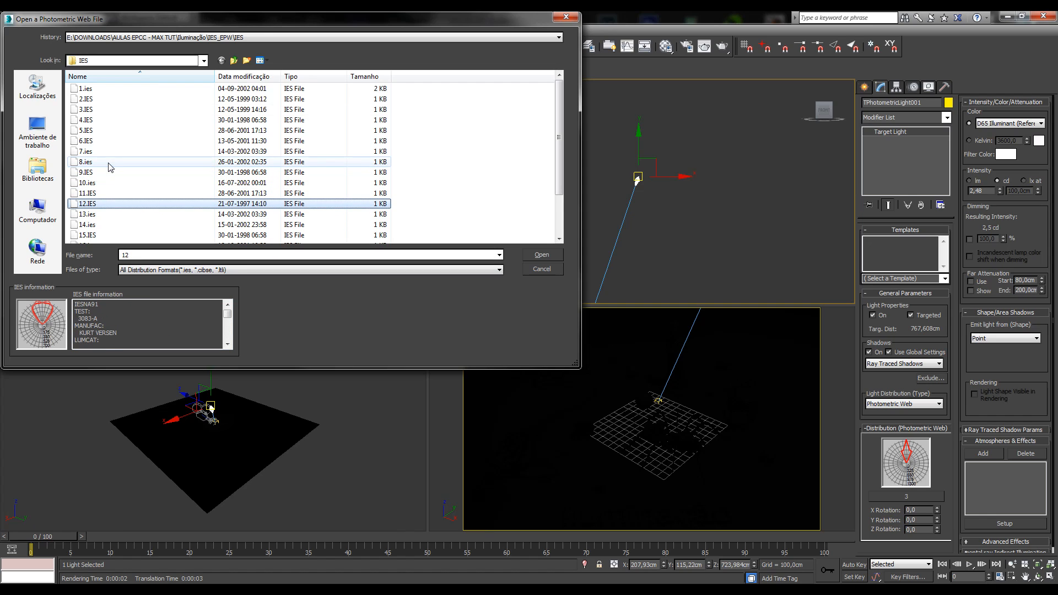
click(133, 341)
scroll(134, 342, down, 1)
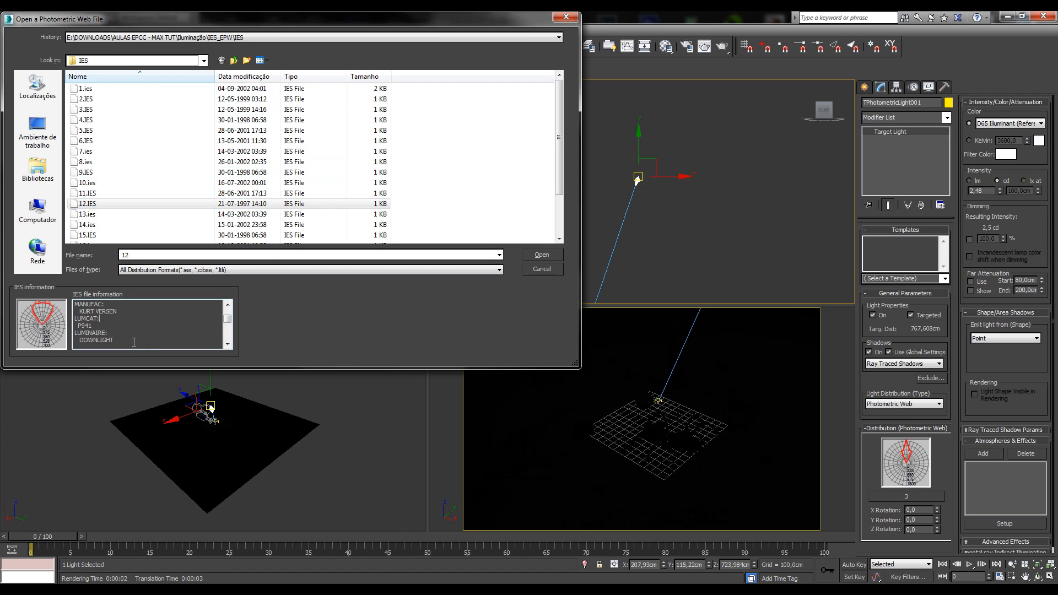
scroll(133, 342, down, 2)
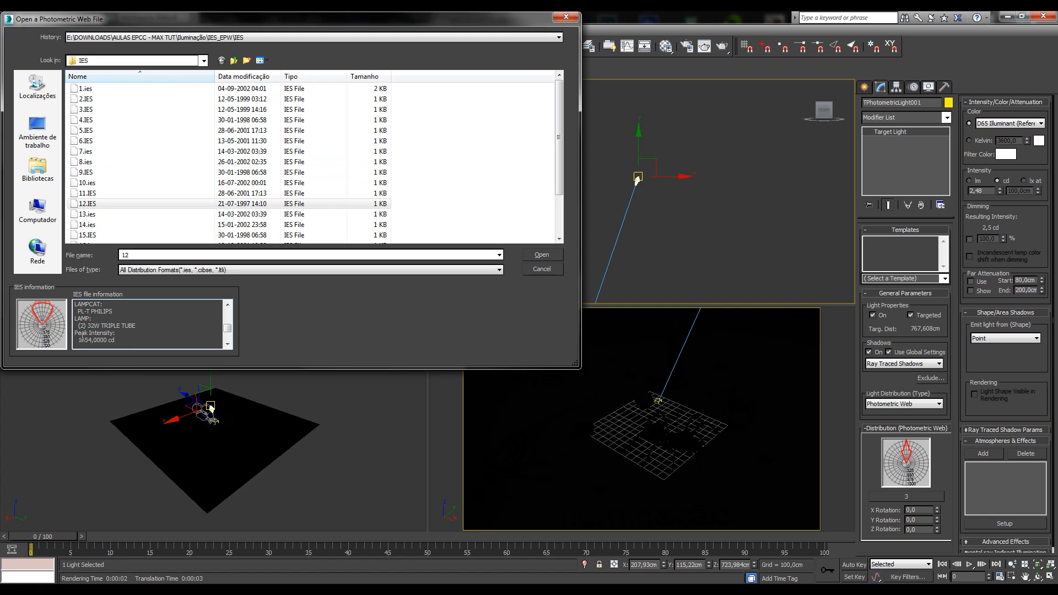
drag(80, 341, 120, 341)
click(539, 255)
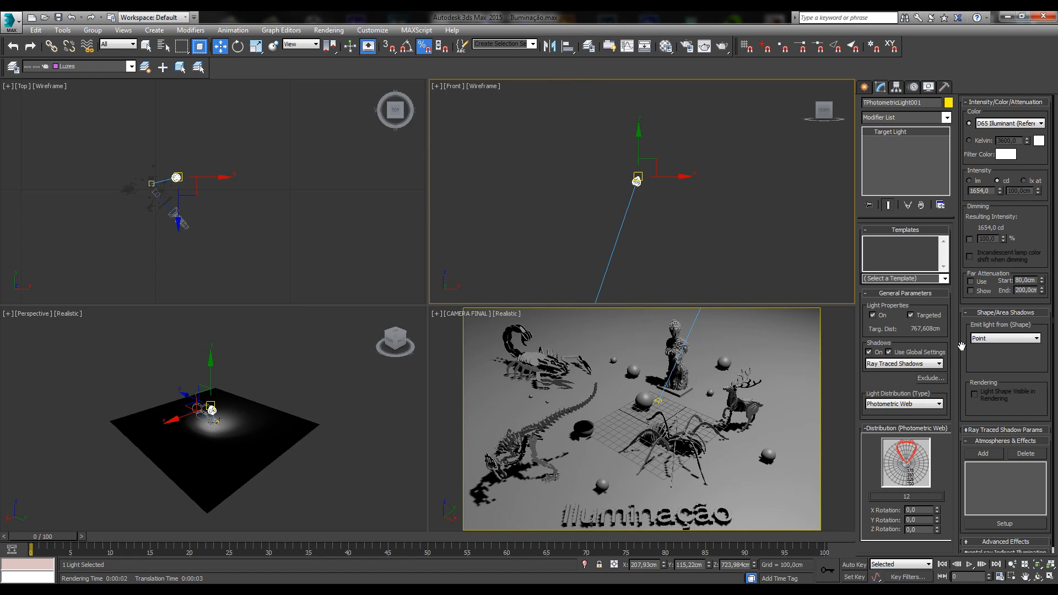
- Compare the light's intensity in lumens and candelas, leaving the unit on cd
drag(961, 345, 961, 340)
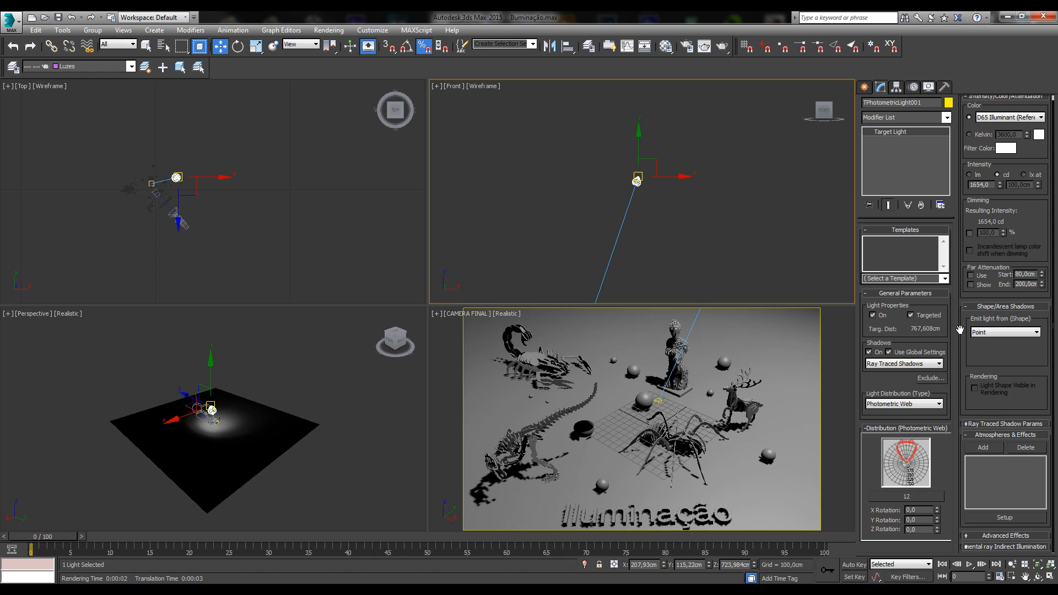
click(975, 176)
click(1006, 175)
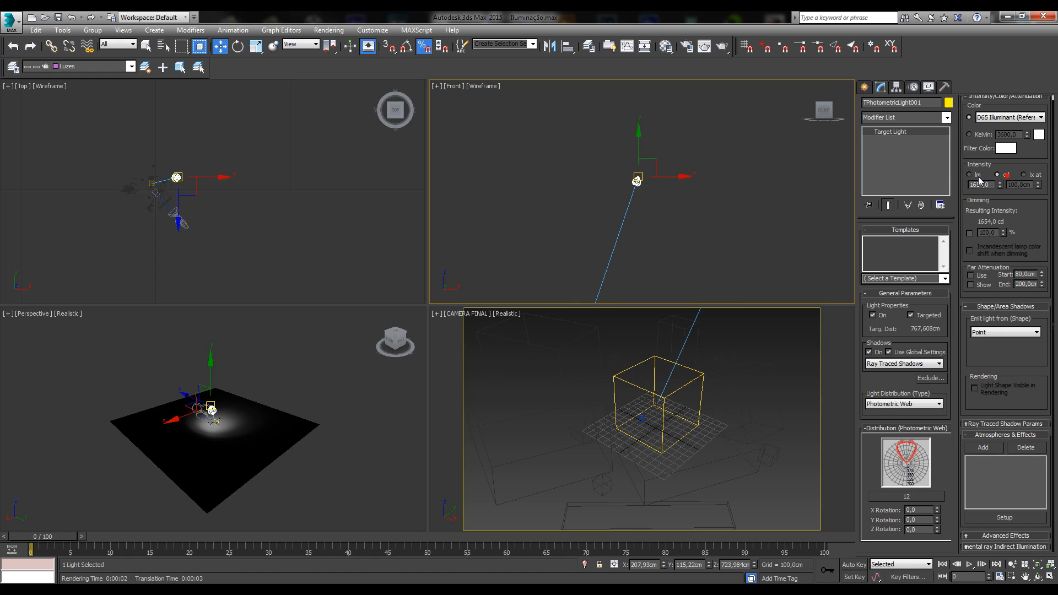
click(982, 177)
click(996, 175)
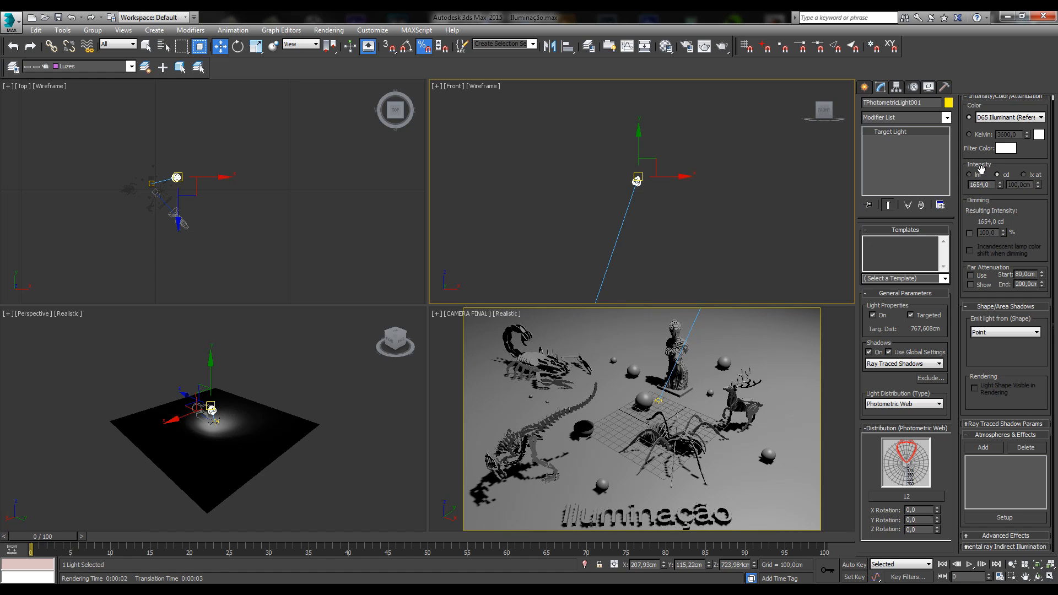
click(977, 174)
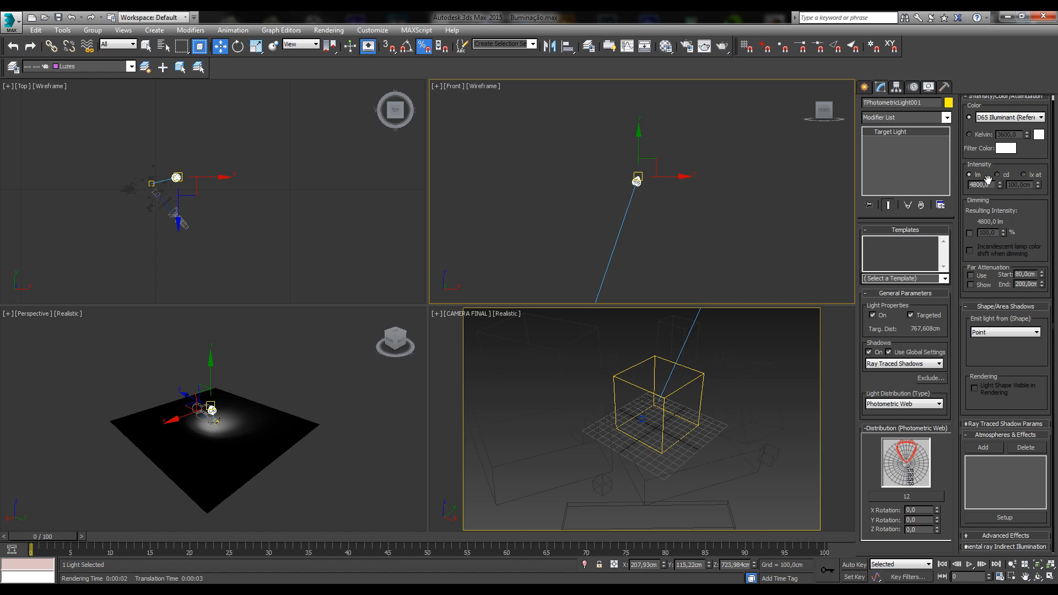
- Try the Uniform Spherical distribution on the light and set its distribution type to Uniform Diffuse
click(911, 405)
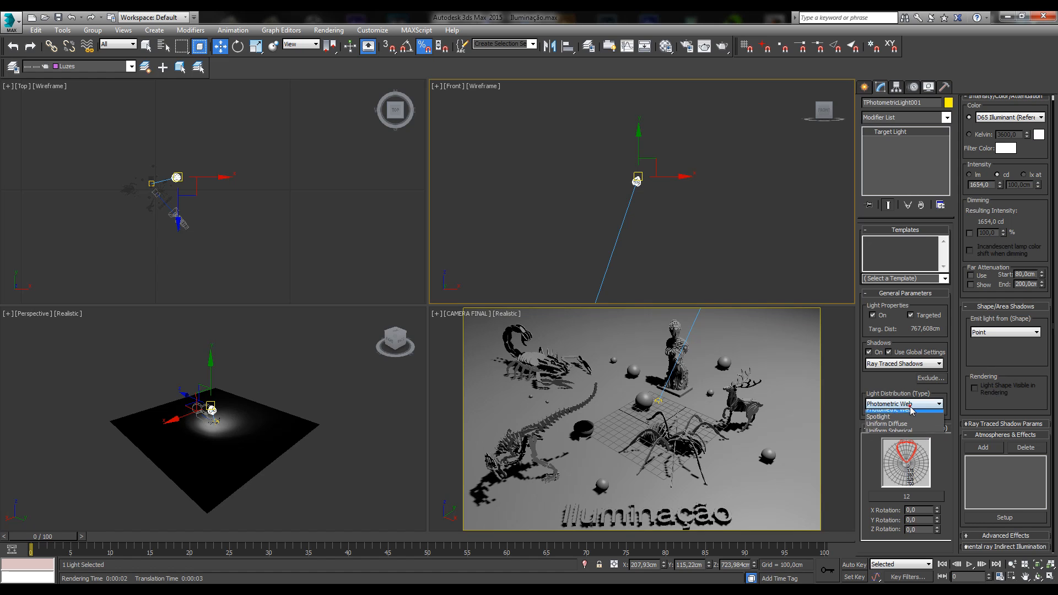
click(884, 433)
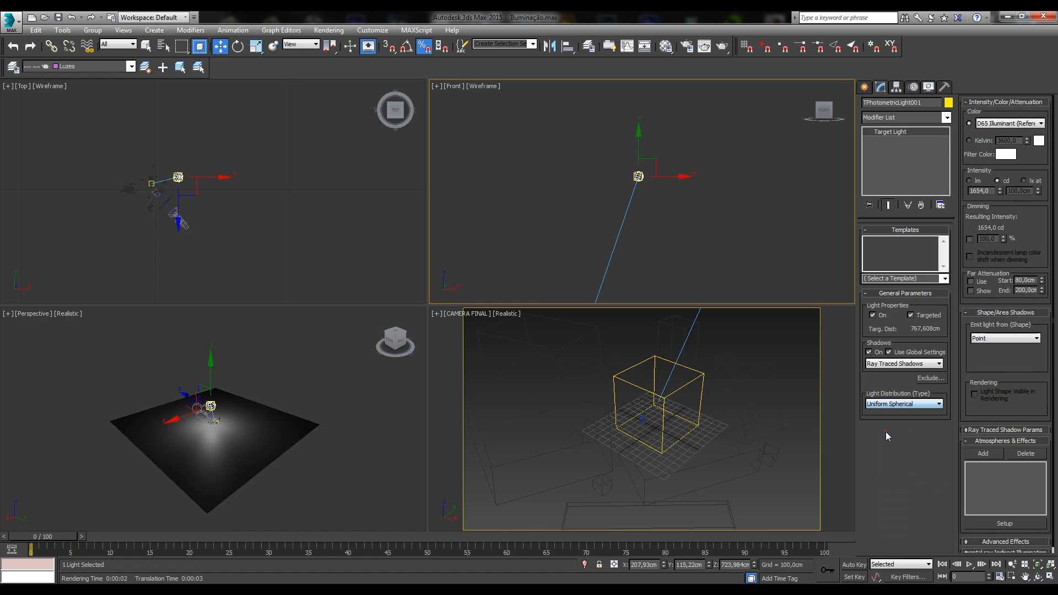
click(899, 403)
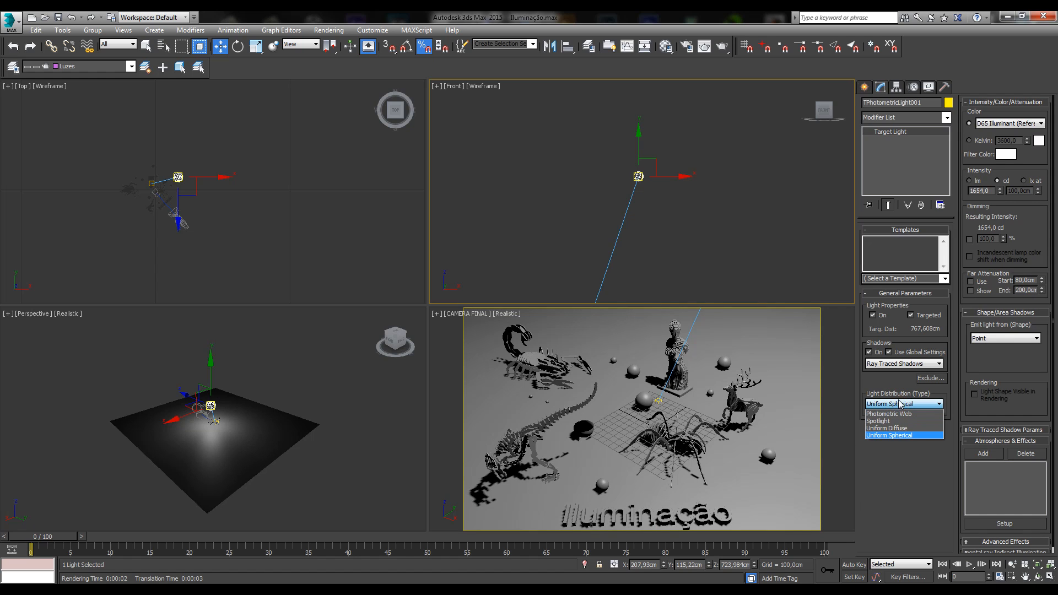
click(887, 428)
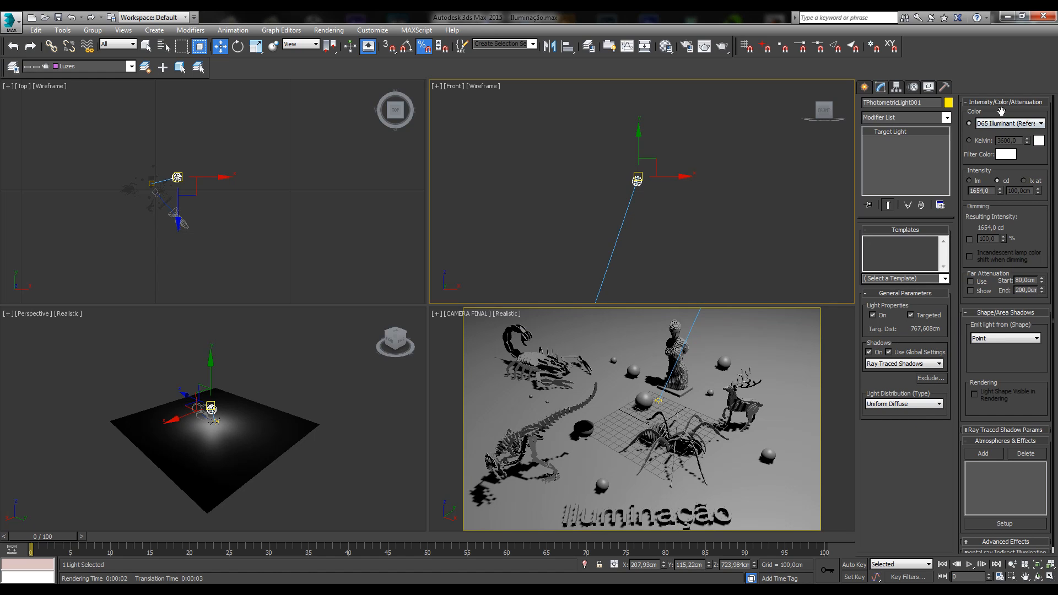
- Try the Halogen colour preset on the light and return it to D65 Illuminant (Reference White)
drag(999, 101, 901, 297)
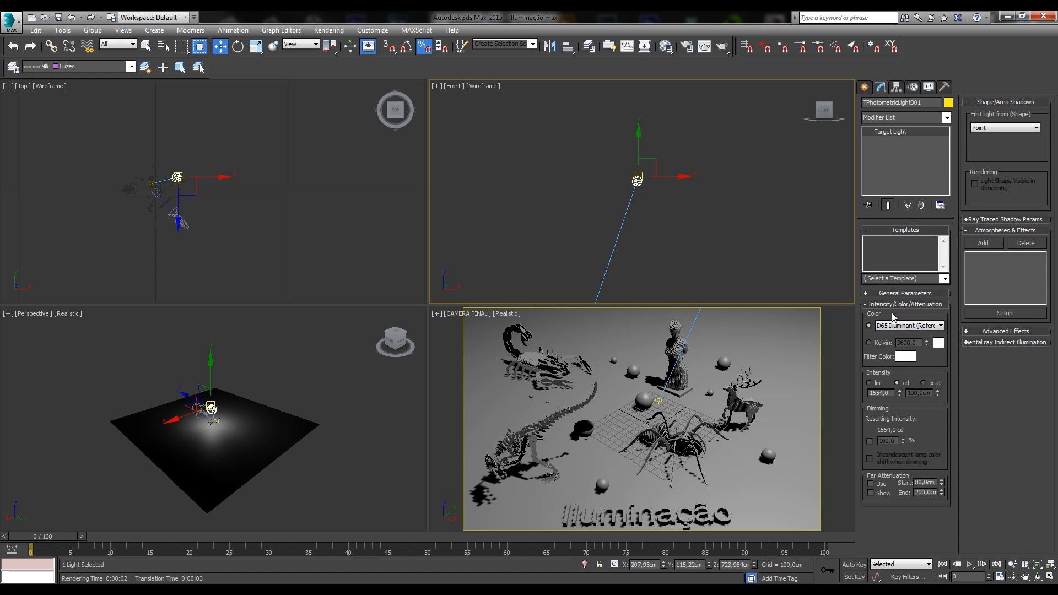
click(924, 326)
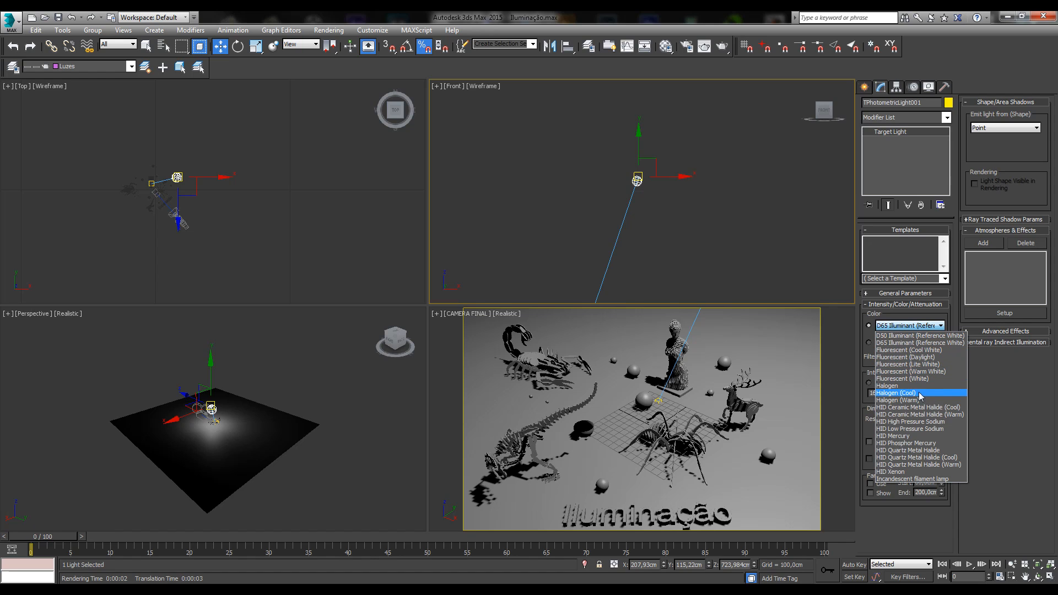
click(895, 385)
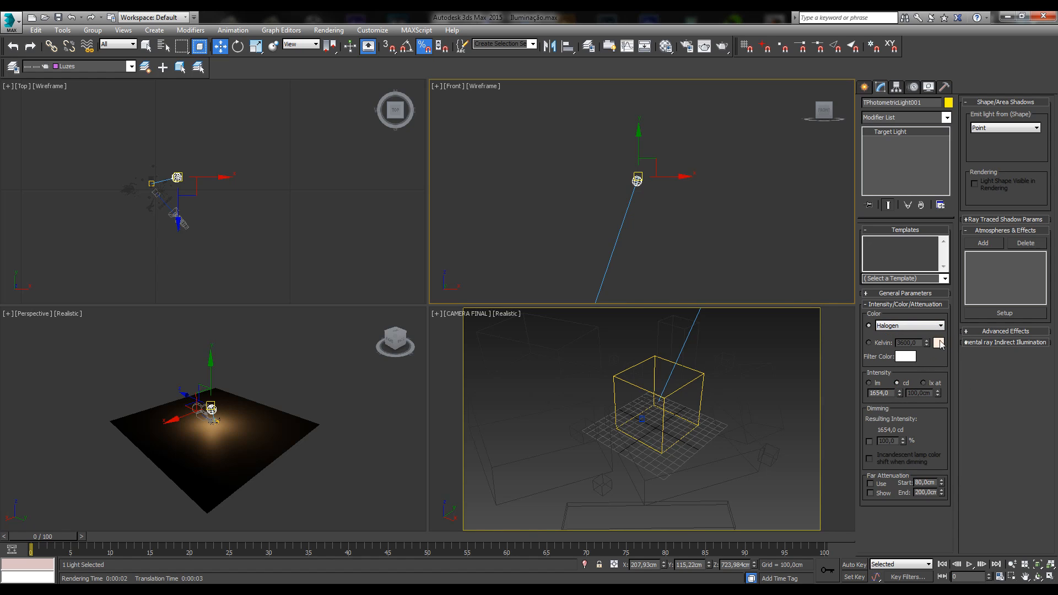
click(910, 329)
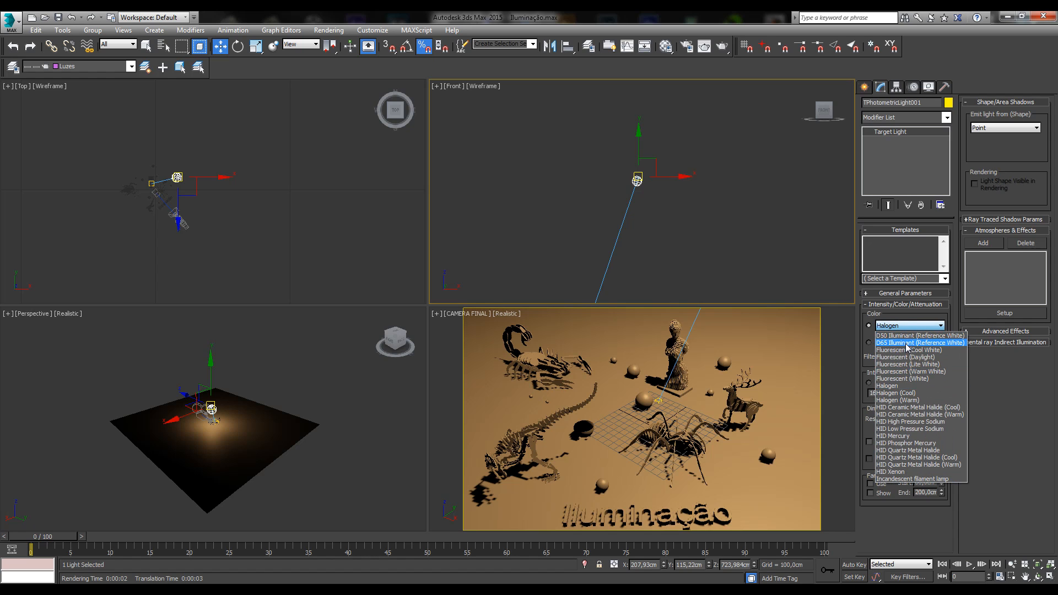
click(907, 339)
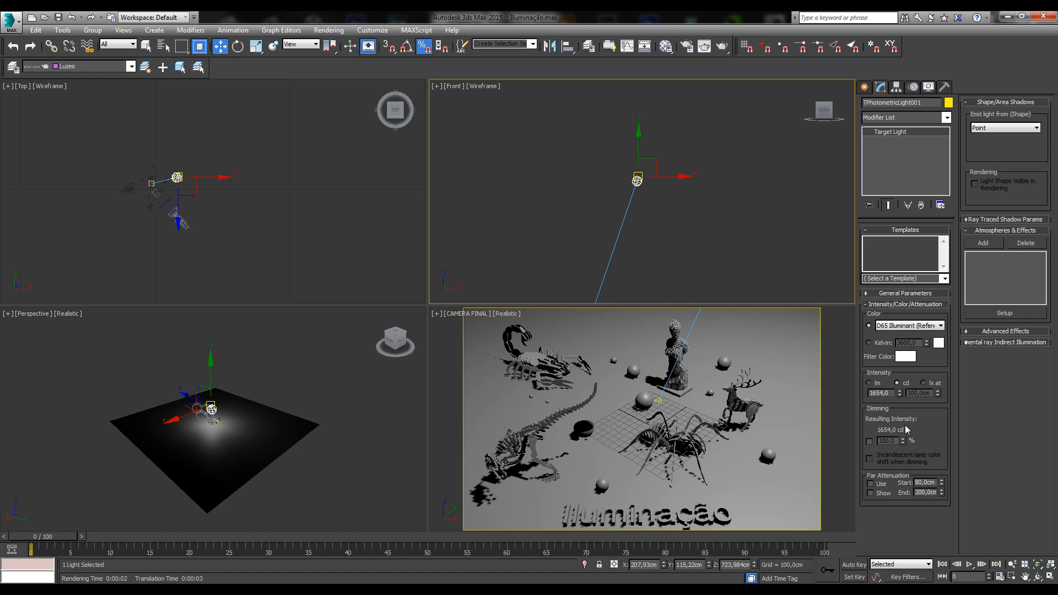
- Try the HID Mercury and HID Quartz Metal Halide colour presets, and set the light's colour to D50 Illuminant (Reference White)
click(910, 326)
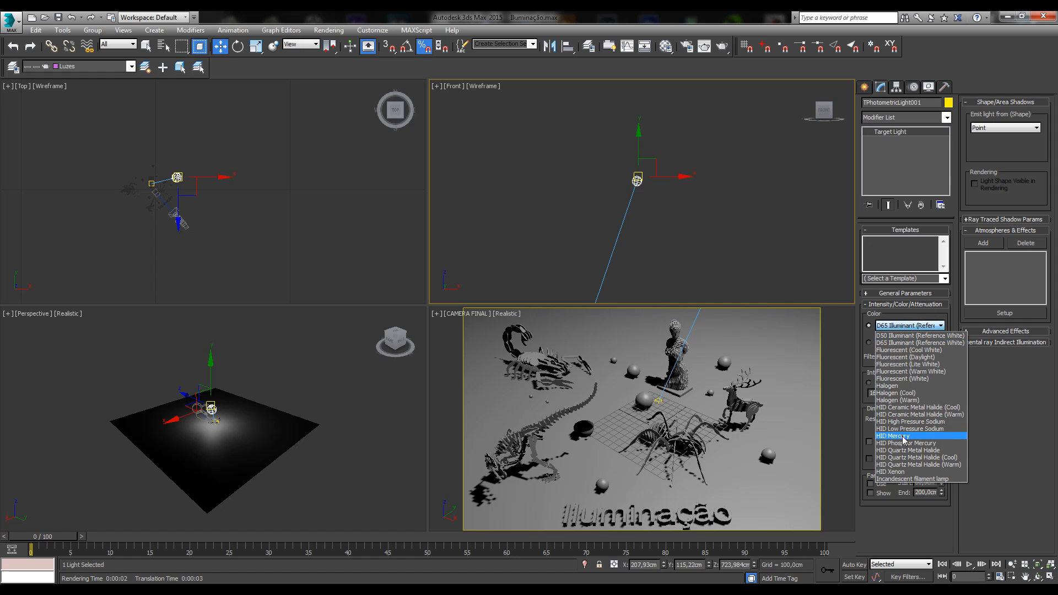
click(903, 434)
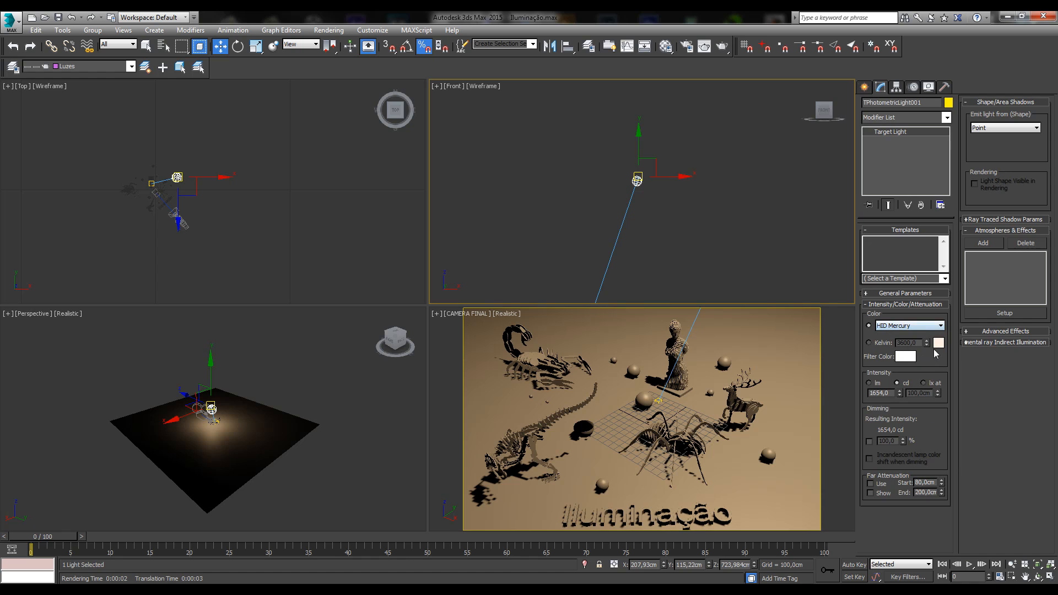
click(930, 326)
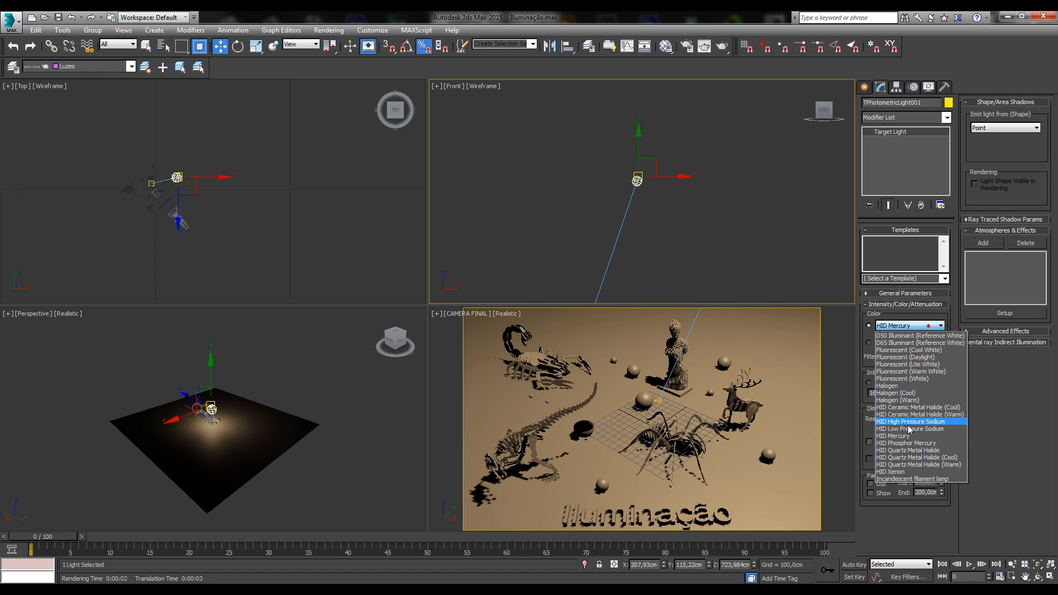
click(908, 469)
click(910, 326)
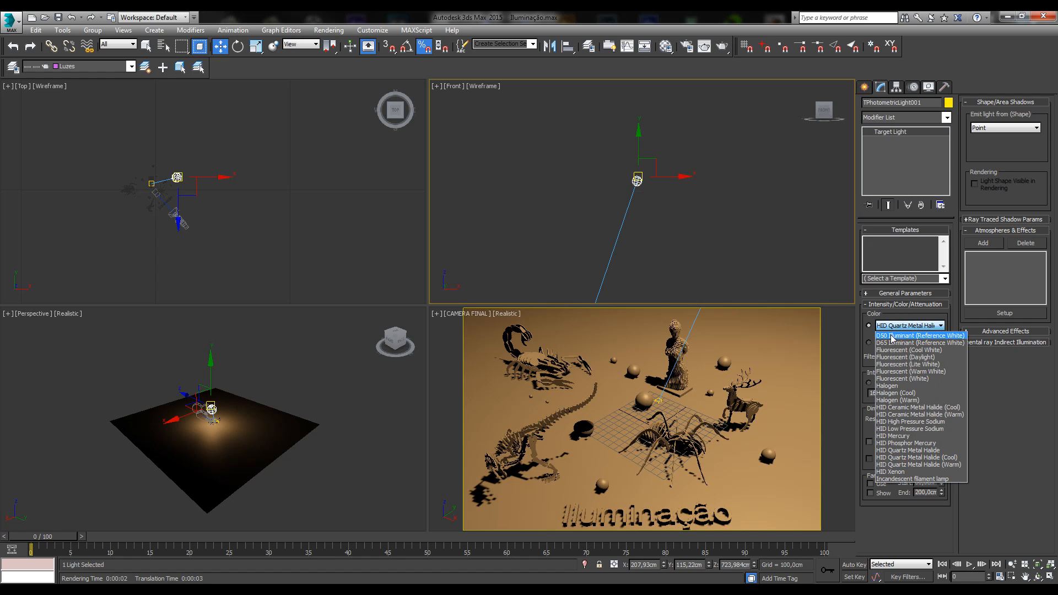
click(897, 333)
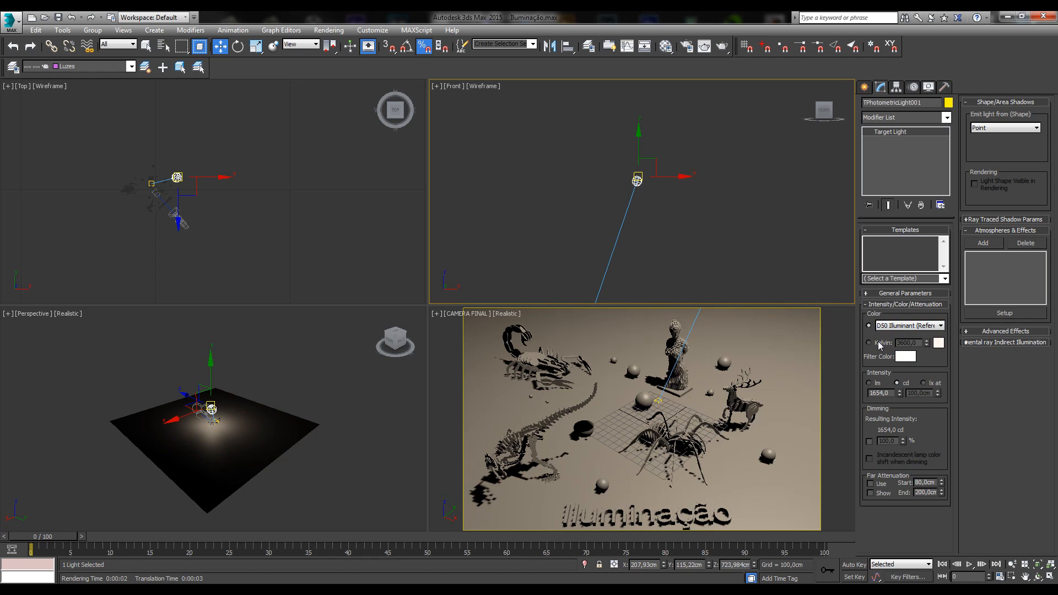
- Switch the light's colour to Kelvin, consult the Kelvin Color temperature chart image, and set the temperature to 1000
click(878, 344)
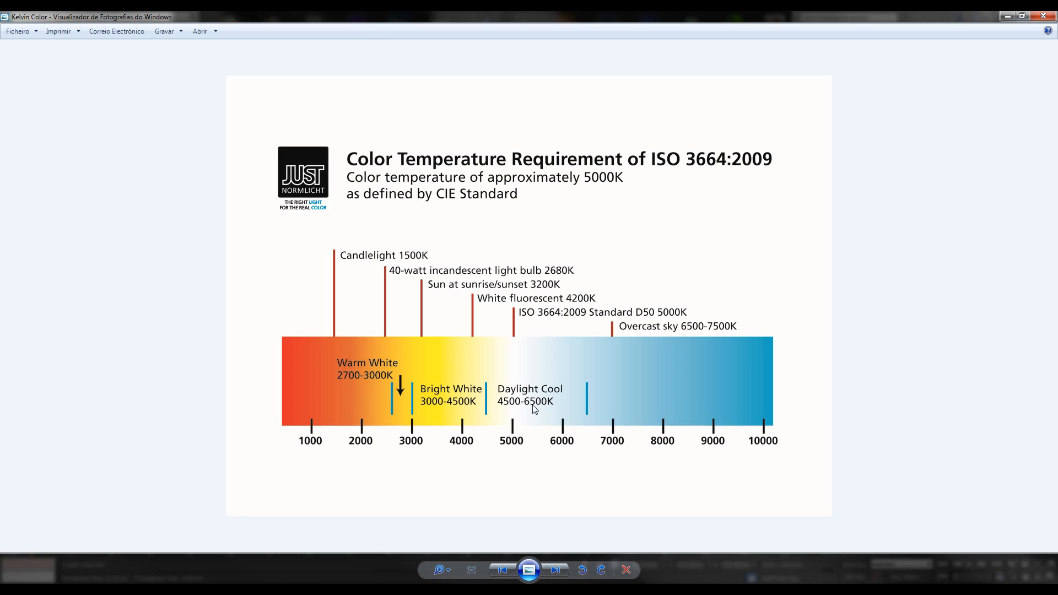
click(1042, 16)
double_click(910, 344)
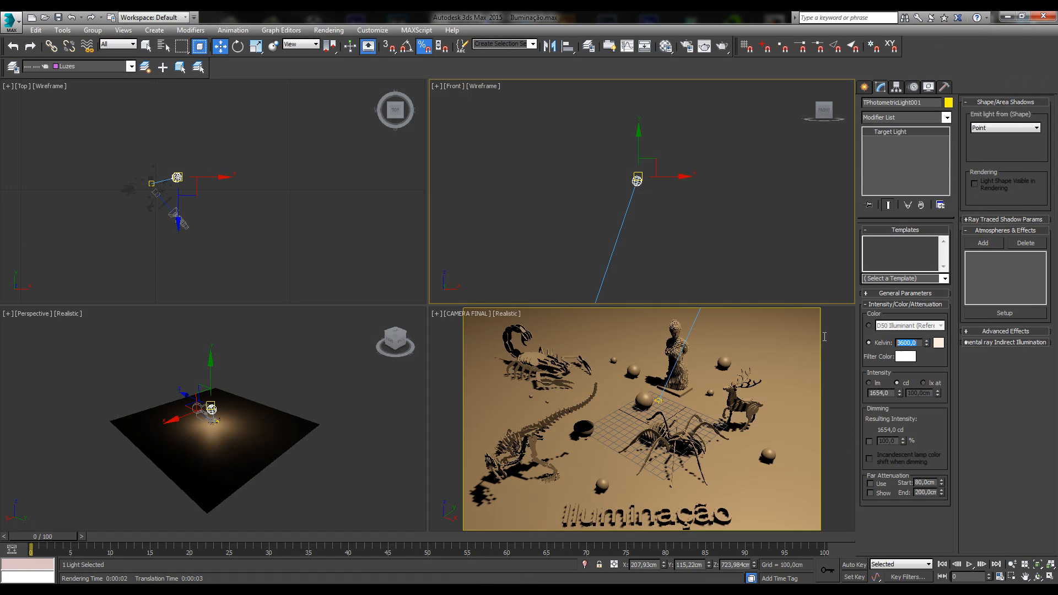
text(1000)
key(Return)
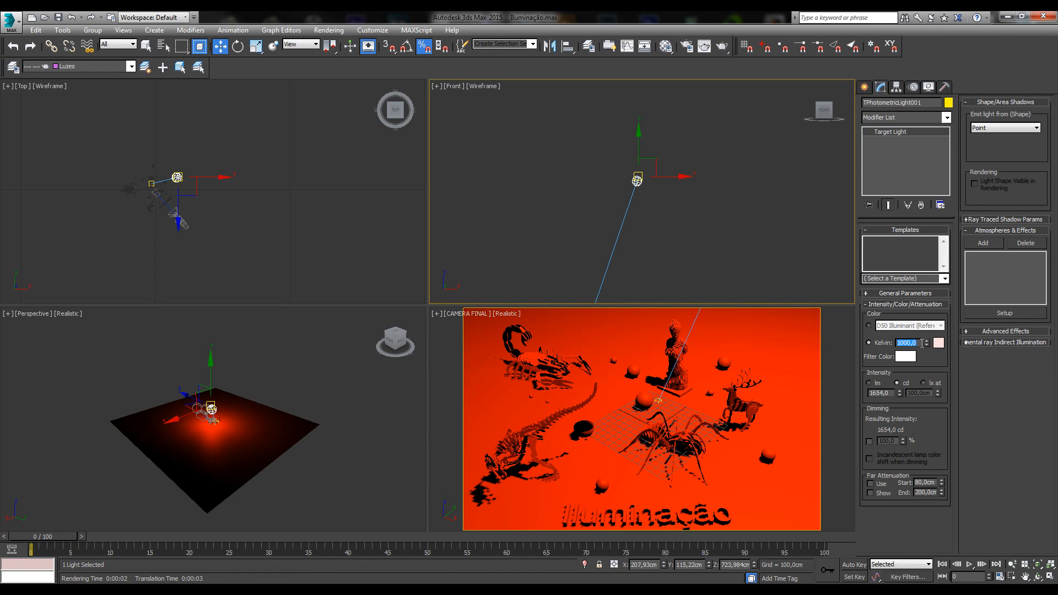
- Set the light's Kelvin temperature to 10000 and render the CAMERA FINAL view
text(10000)
key(Return)
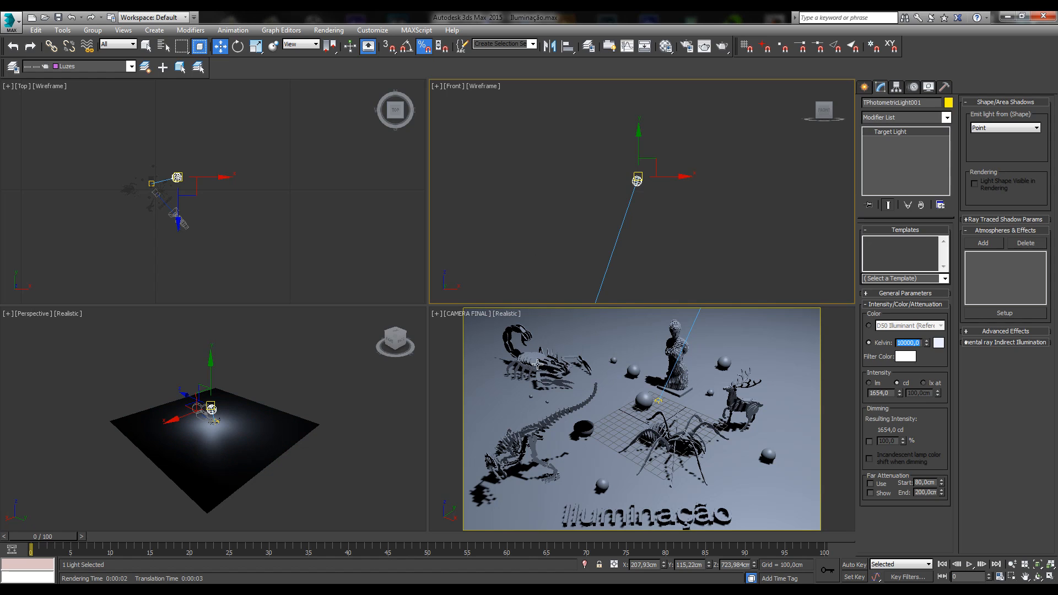
middle_click(537, 363)
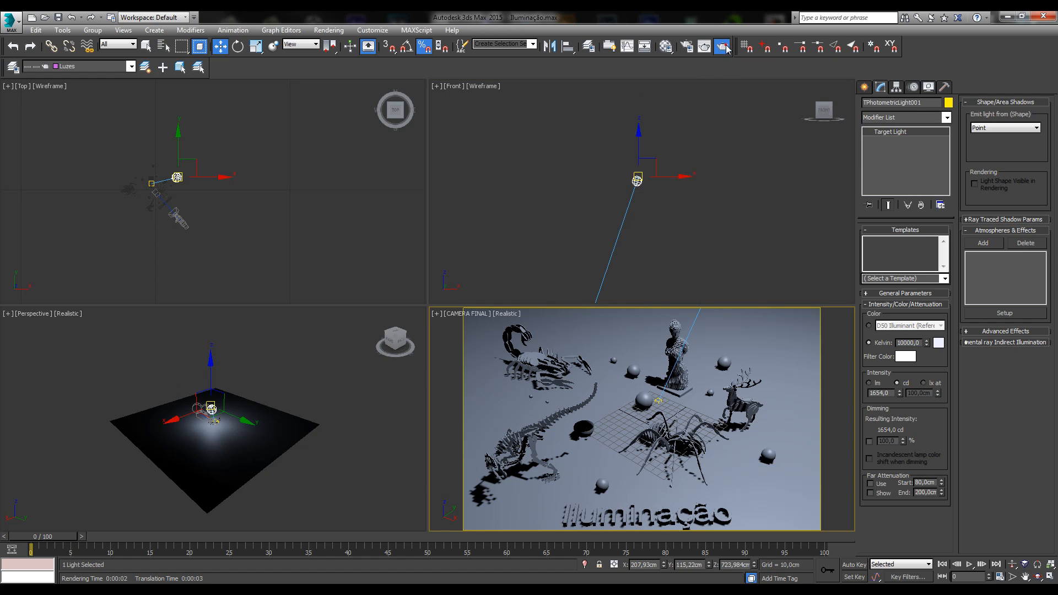
click(724, 47)
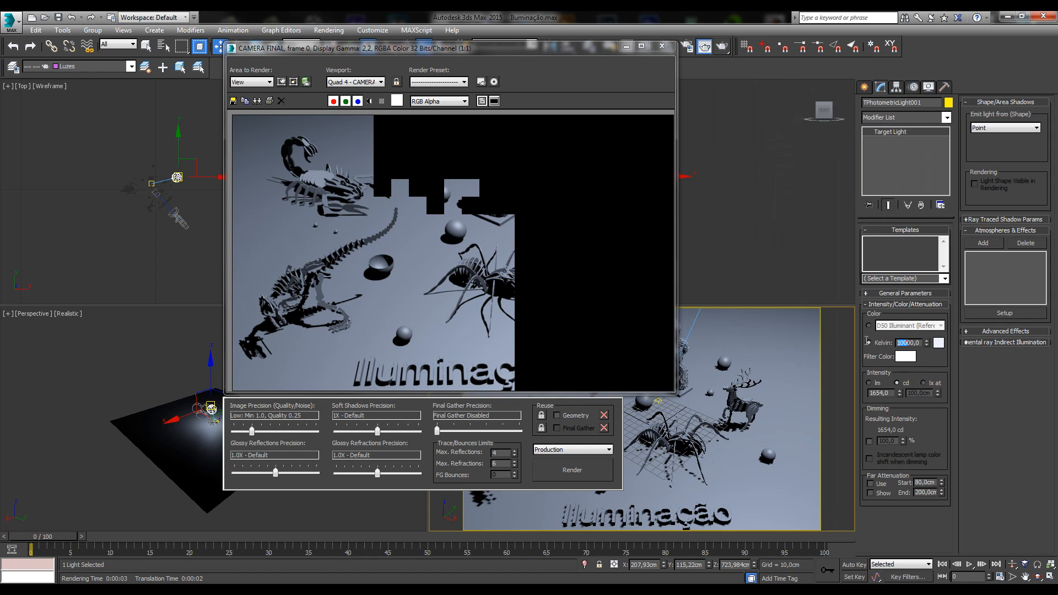
- Set the light's Kelvin temperature to 1000 and render the camera view again for comparison
text(10)
key(Return)
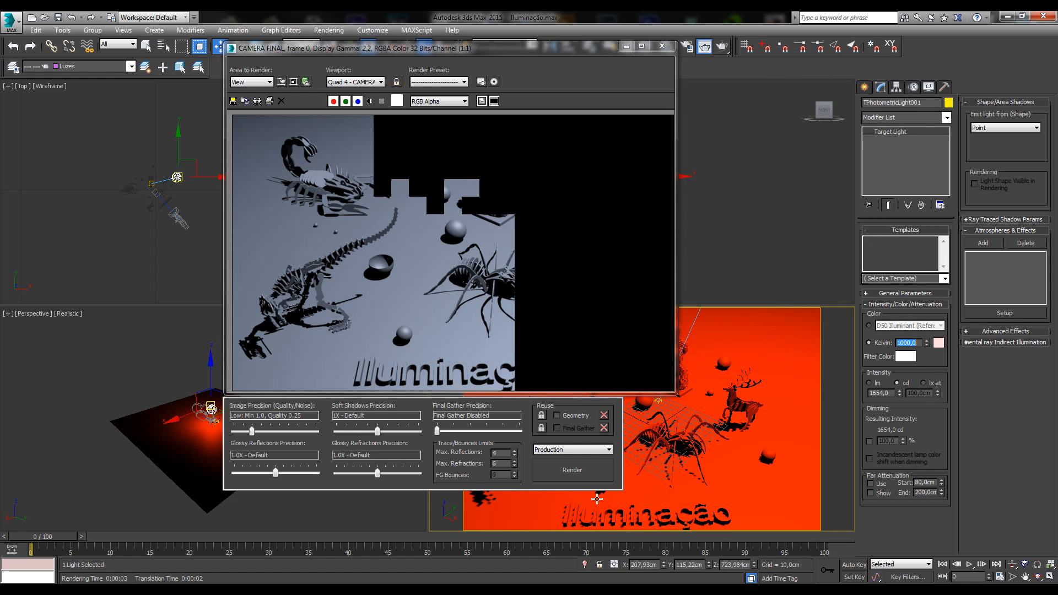
click(594, 478)
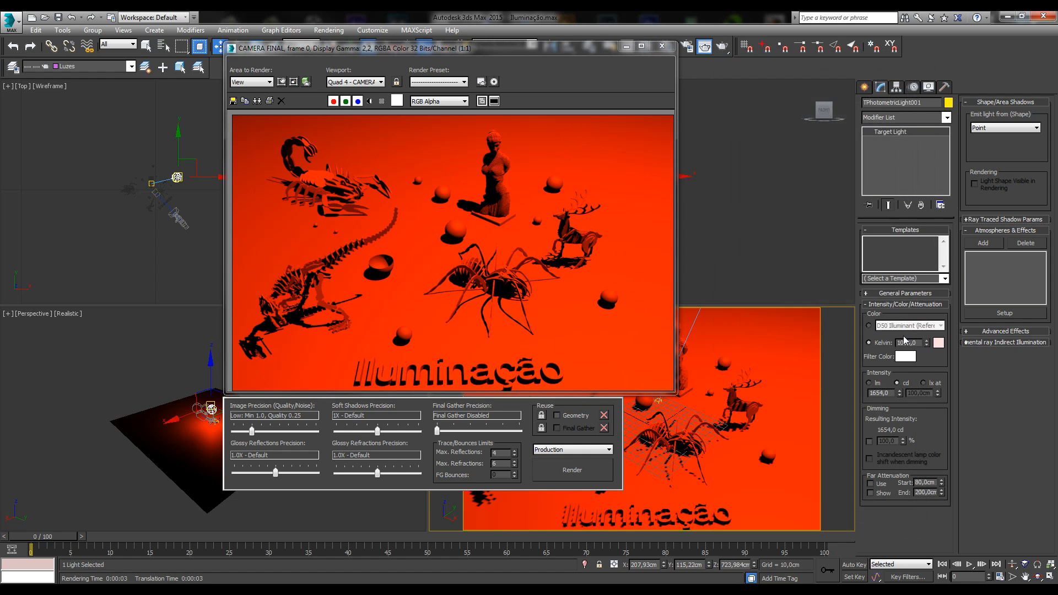
- Set the light's Kelvin temperature to 3500 and render the camera view again
double_click(918, 342)
text(3500)
key(Return)
click(560, 474)
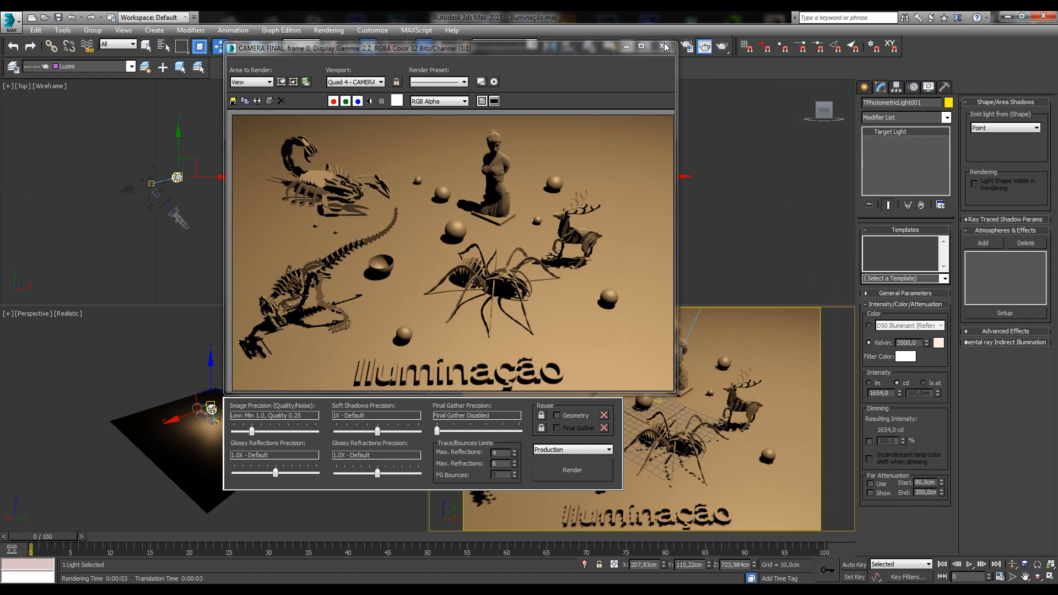
- Switch the light's colour from Kelvin to the D50 Illuminant preset and render the CAMERA FINAL view
click(869, 326)
click(571, 476)
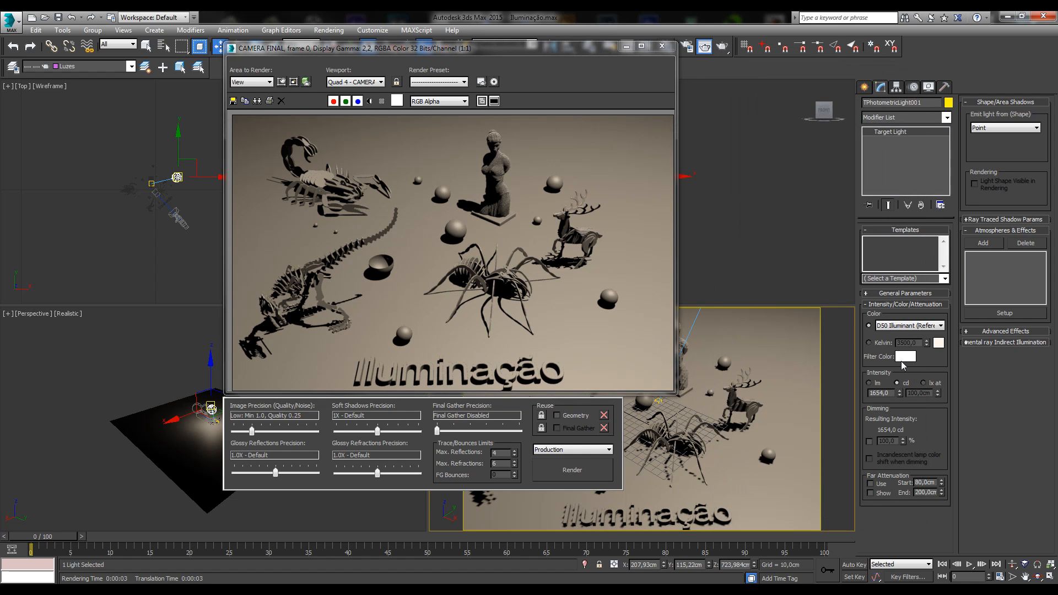
- Set the light's filter colour to pure red (255, 0, 0), render the Top view, and close the rendered frame
click(905, 356)
mouse_move(227, 189)
mouse_down()
mouse_move(247, 163)
mouse_move(243, 147)
mouse_up()
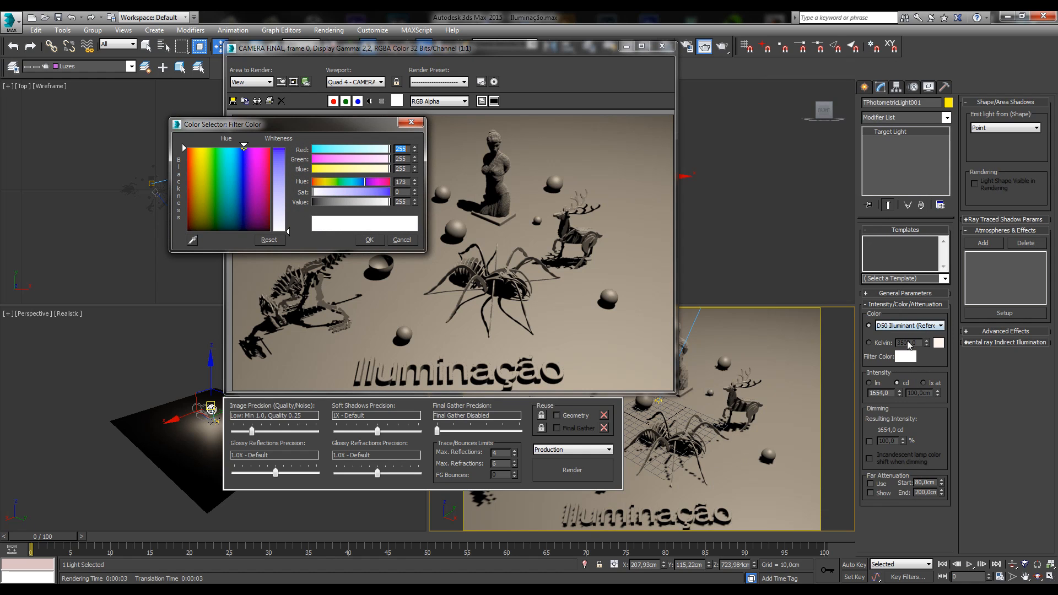
drag(280, 182, 280, 147)
click(193, 205)
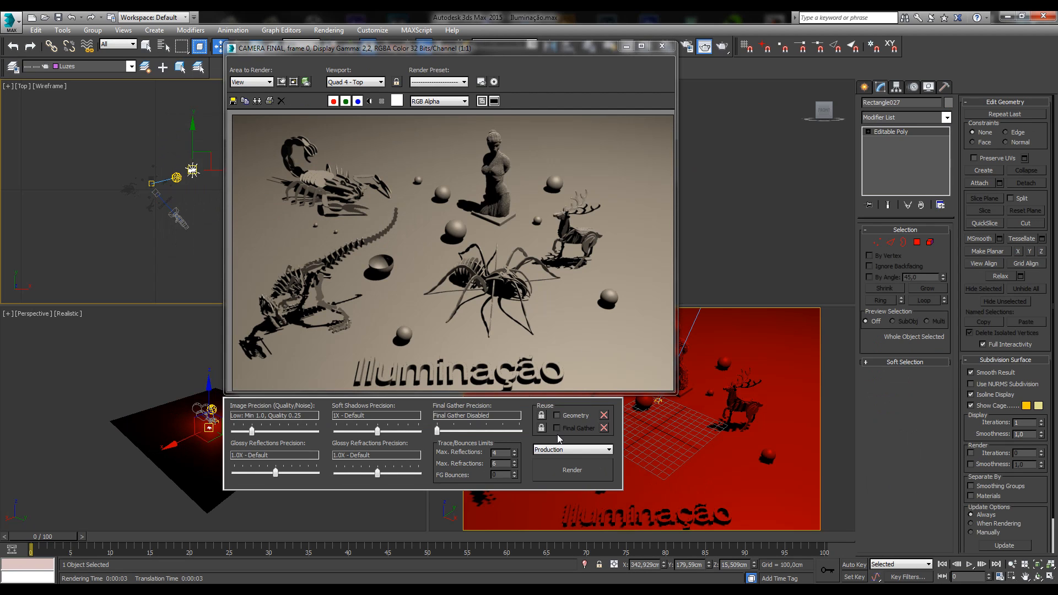
click(571, 468)
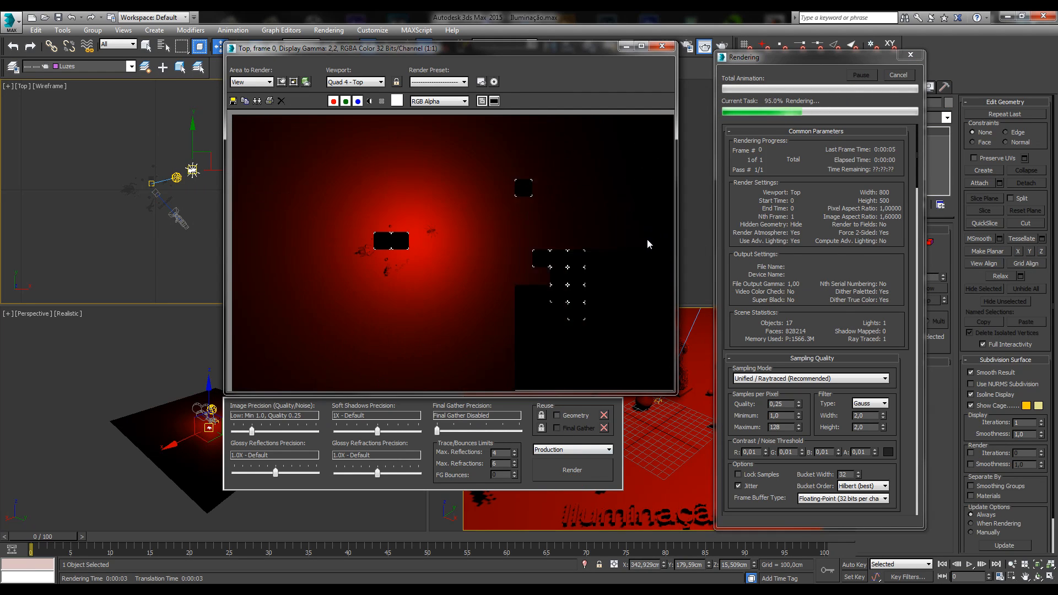
right_click(810, 335)
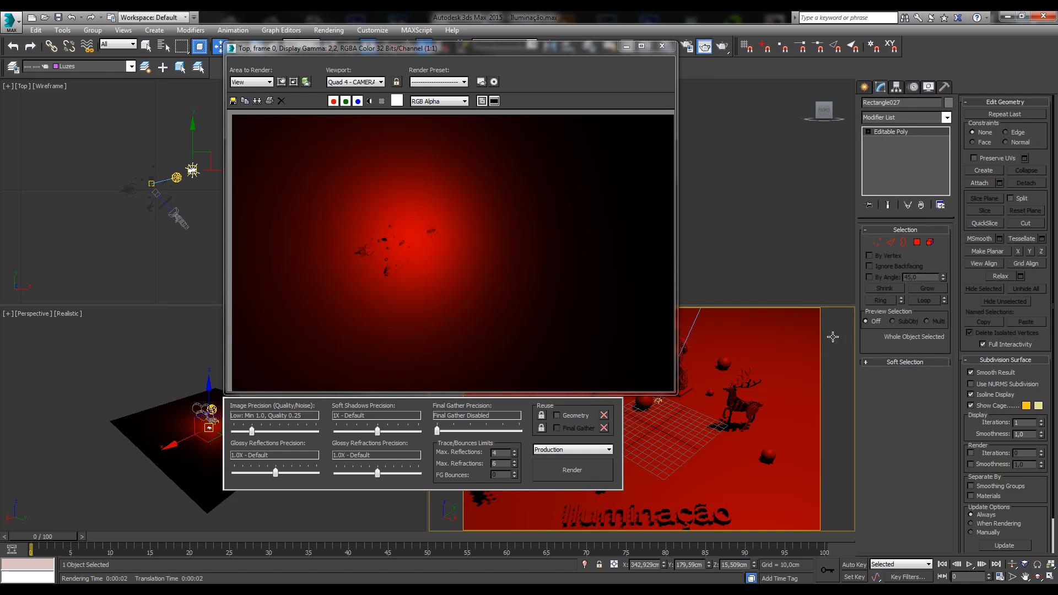
click(662, 46)
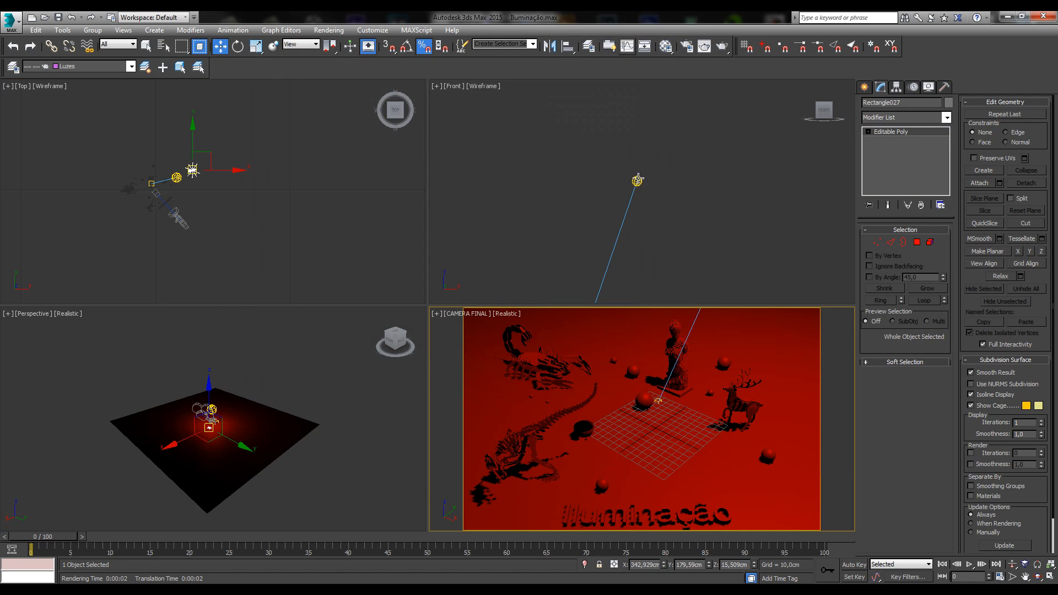
- Reselect the target light and return its filter colour to white
click(637, 180)
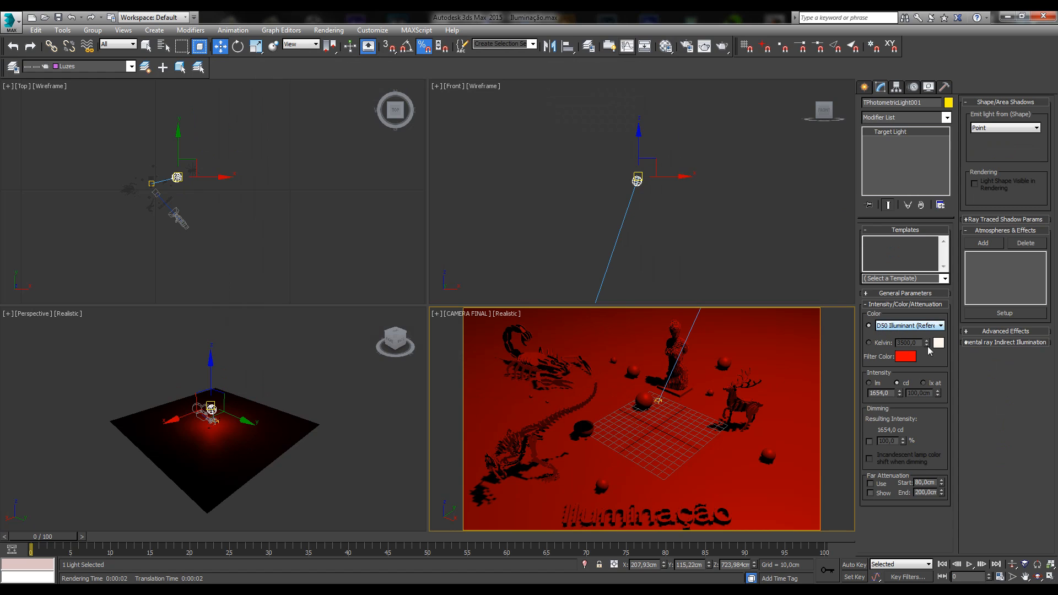
click(905, 356)
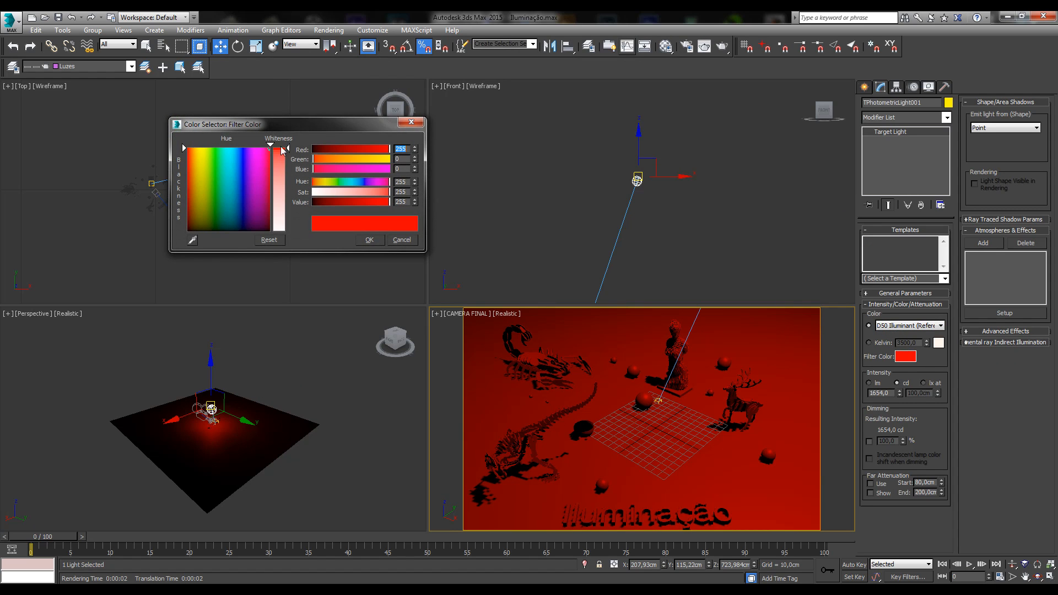
drag(282, 151, 282, 230)
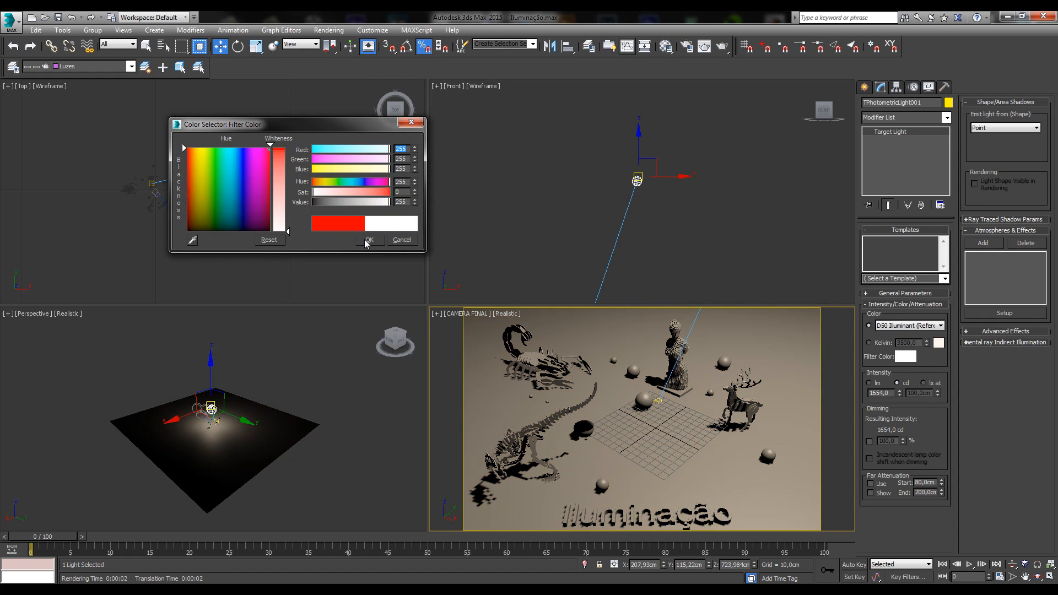
click(368, 240)
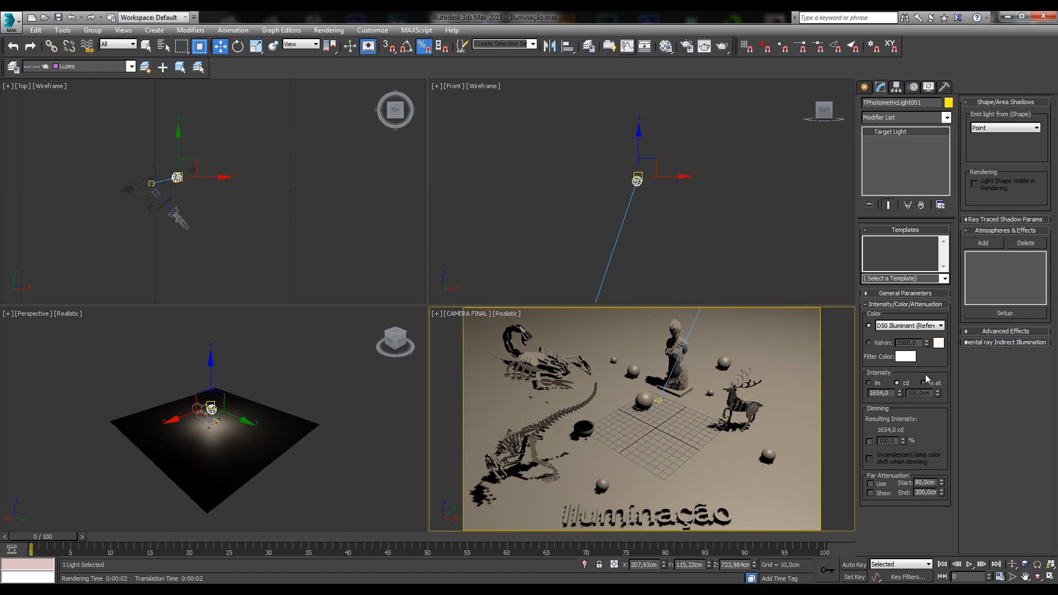
- Cycle the light's intensity units through lm, cd and lx at several times, ending on lm
click(876, 383)
click(896, 382)
click(923, 382)
click(882, 384)
click(896, 383)
click(922, 382)
click(879, 384)
click(908, 384)
click(924, 383)
click(880, 384)
- Apply the 40W Bulb template to the light and replace it with the 100W Bulb template
click(905, 277)
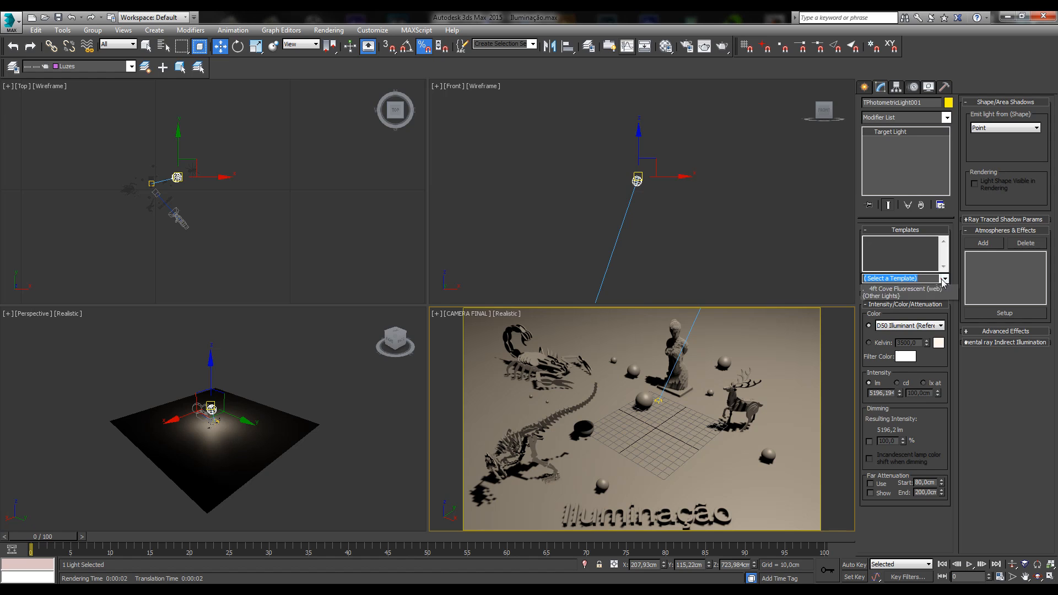
click(883, 296)
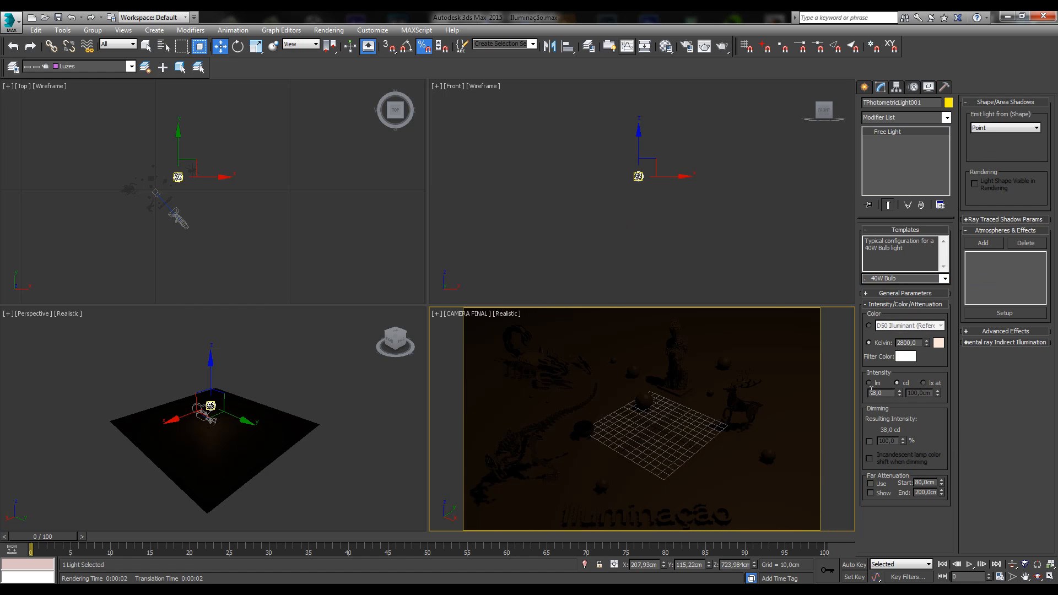
click(928, 278)
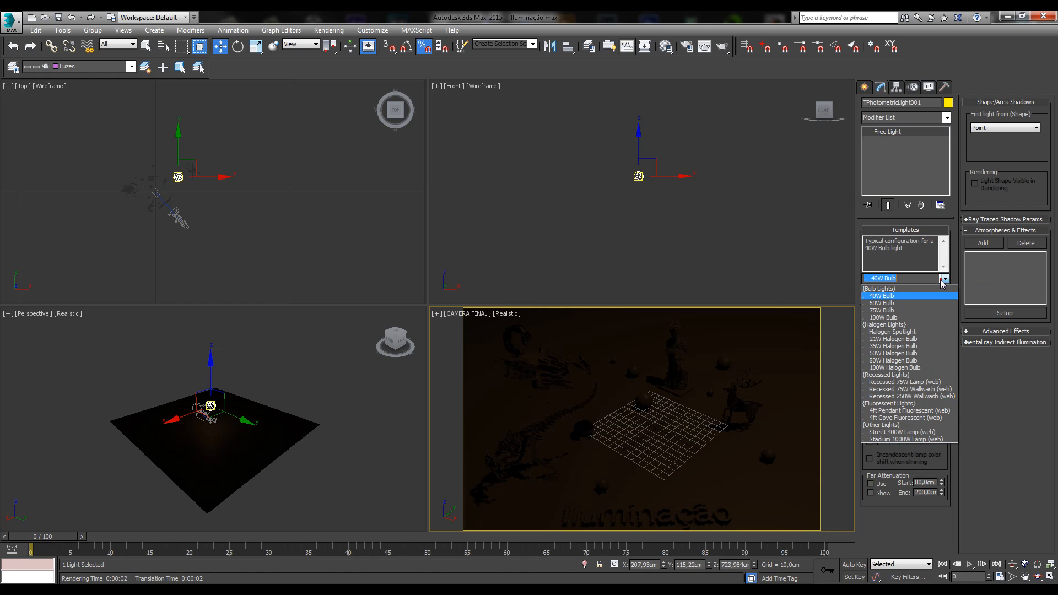
click(884, 317)
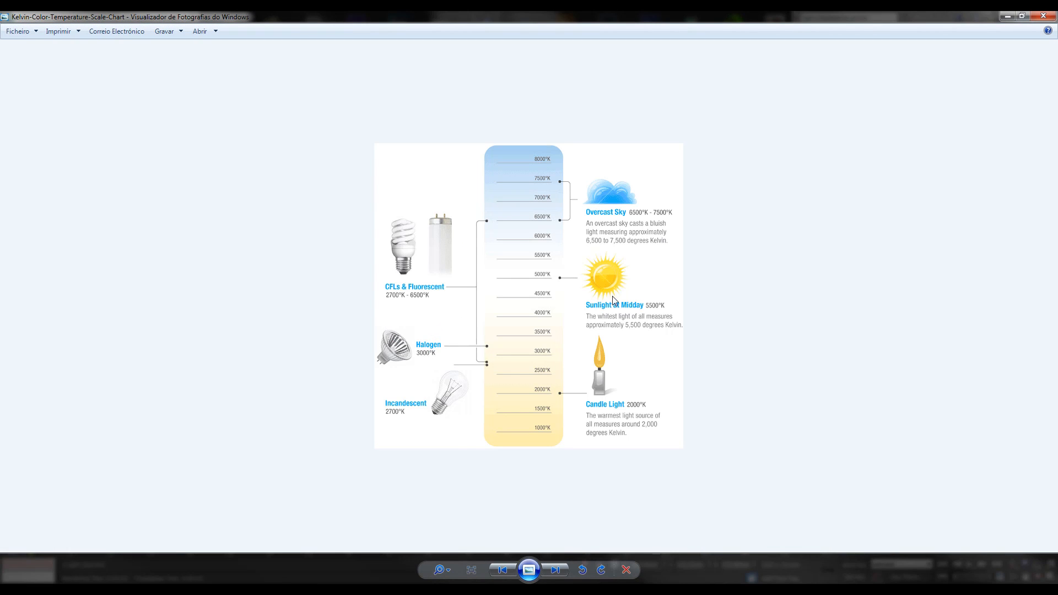
- Consult the Kelvin Color Temperature and Lumens_Watts chart images in the photo viewer, and close them to return to 3ds Max
click(1042, 16)
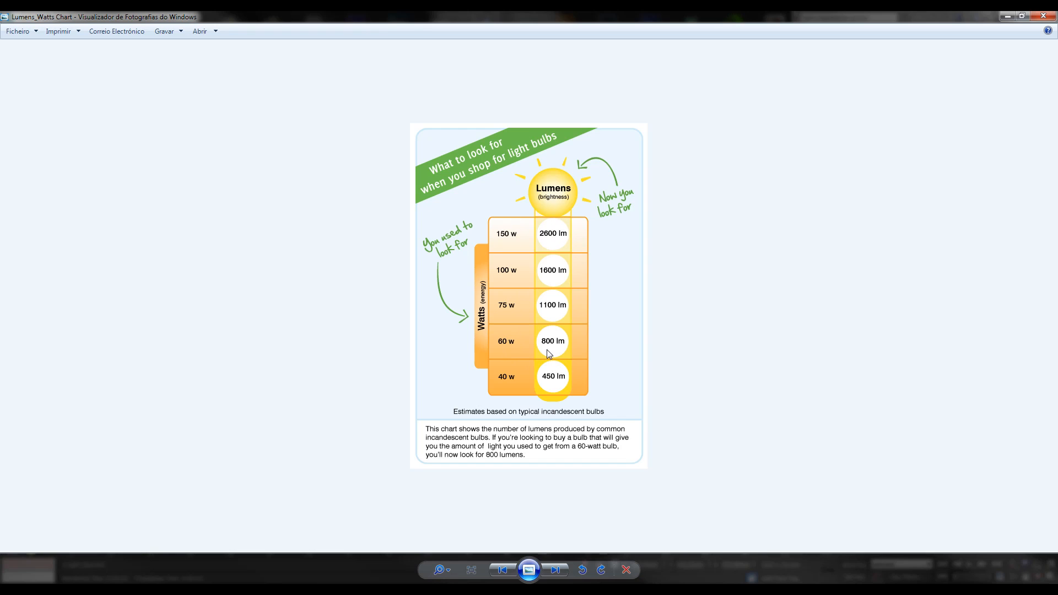
click(1042, 16)
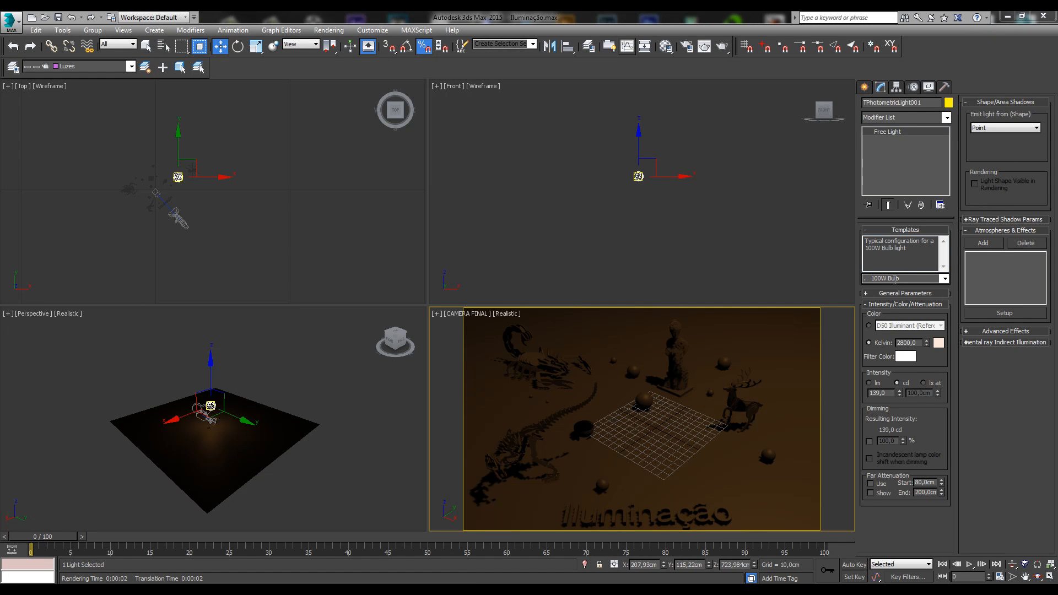
- Apply the 60W Bulb template, express its intensity in lumens, and compare it with the Lumens_Watts chart image
click(944, 278)
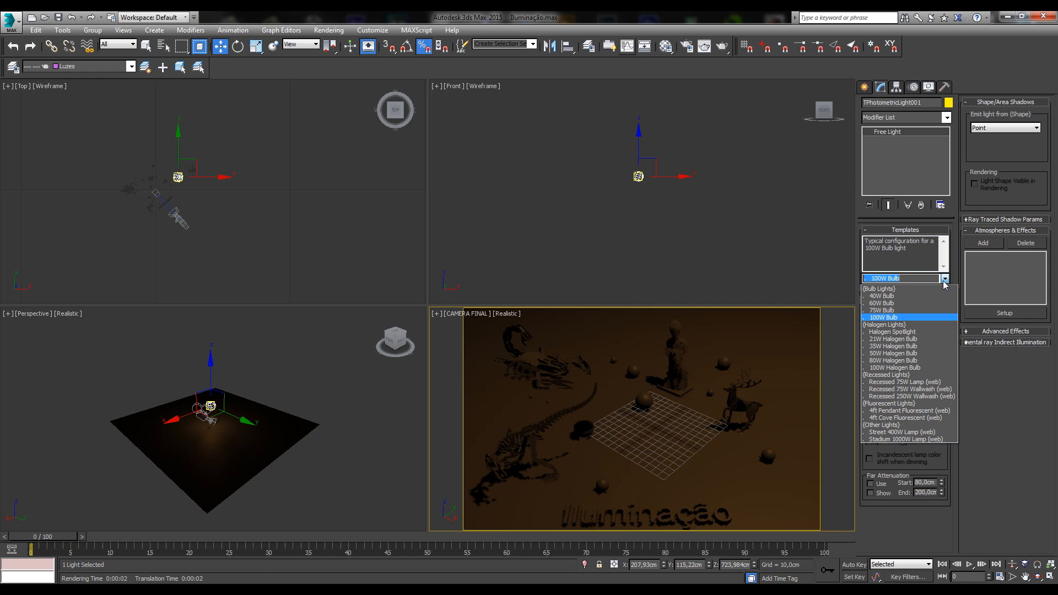
click(929, 305)
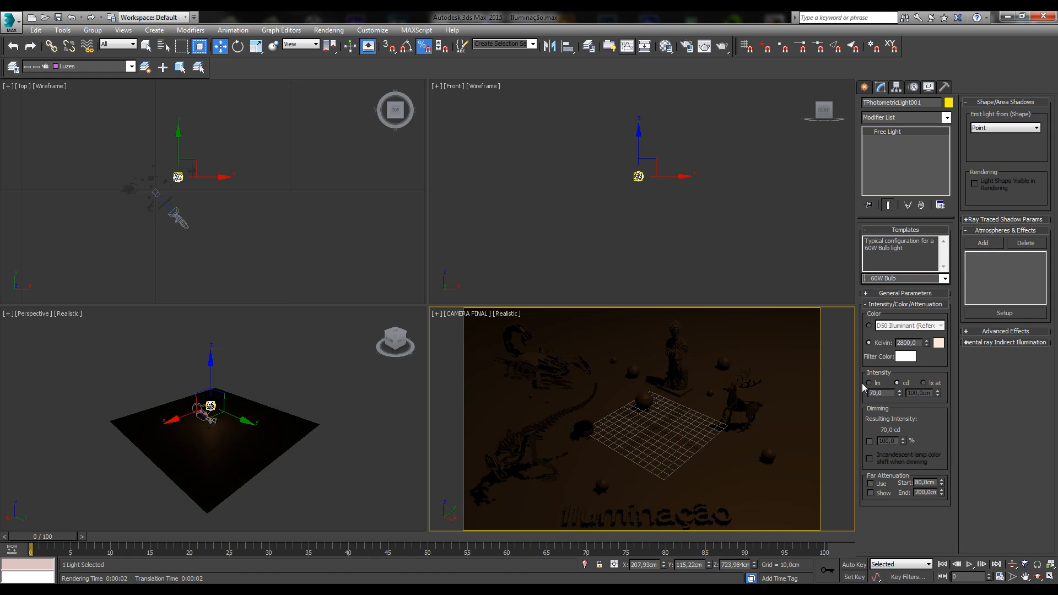
drag(889, 392, 870, 395)
click(910, 407)
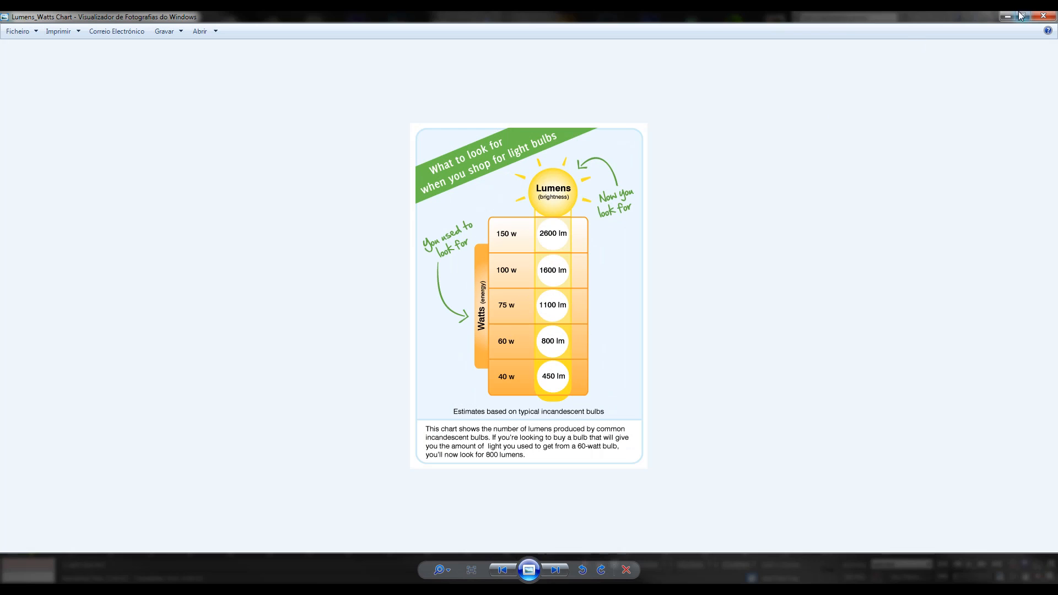
click(1042, 16)
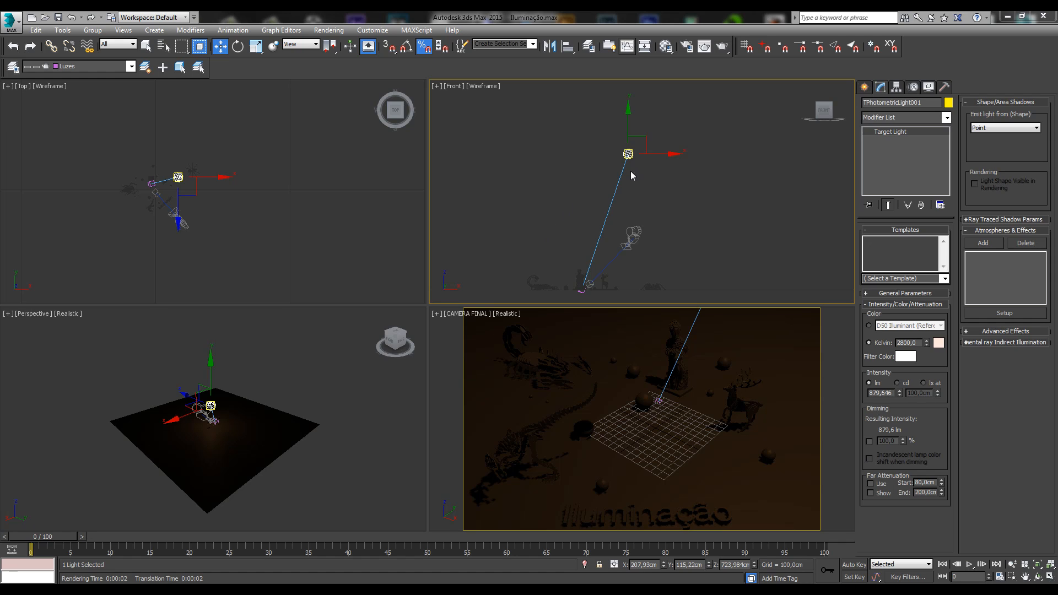
mouse_move(592, 267)
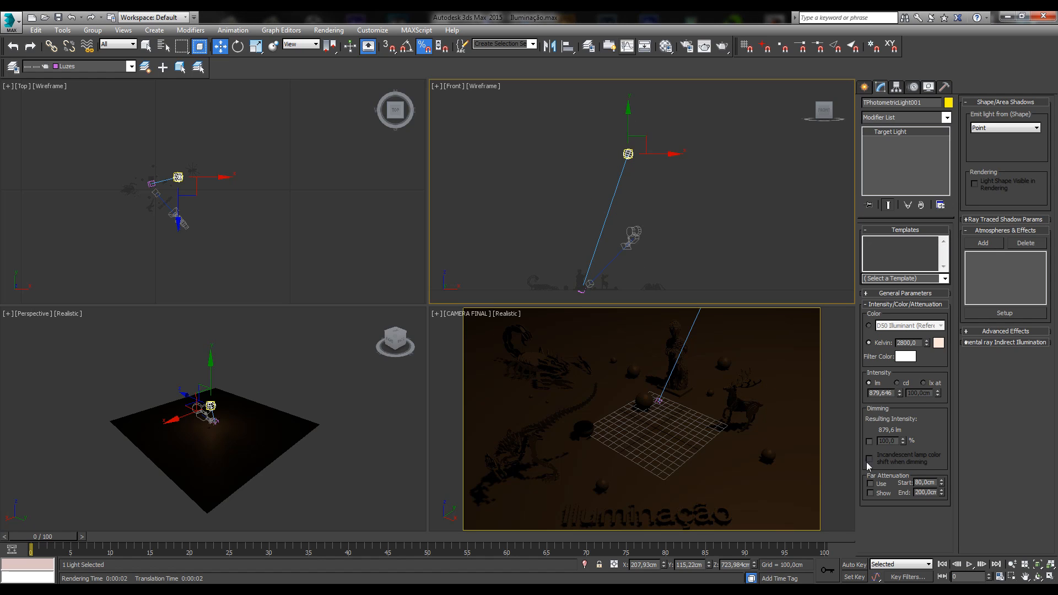
scroll(731, 226, down, 4)
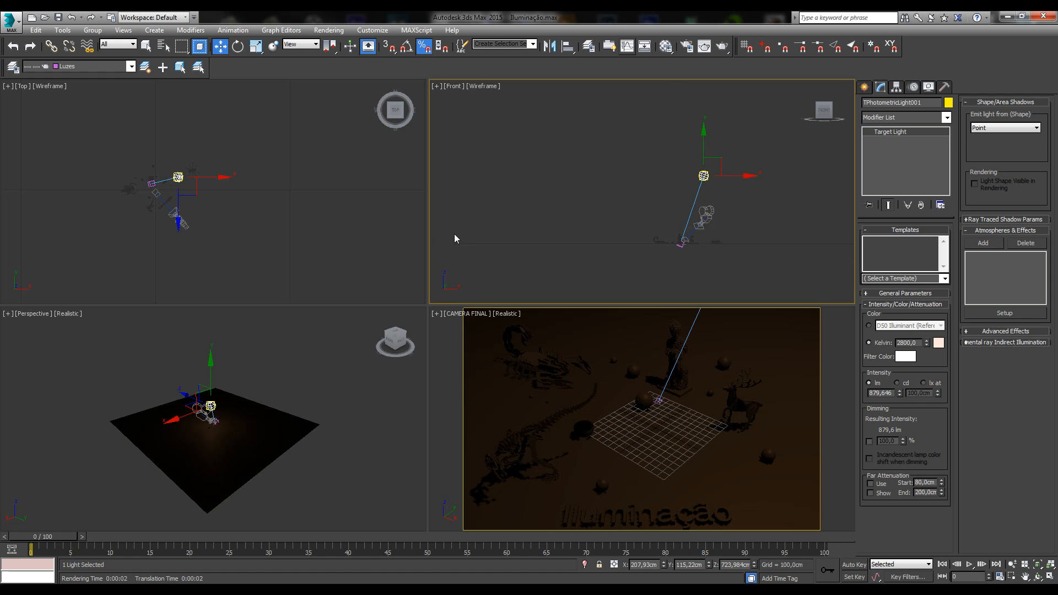
middle_drag(468, 241, 488, 240)
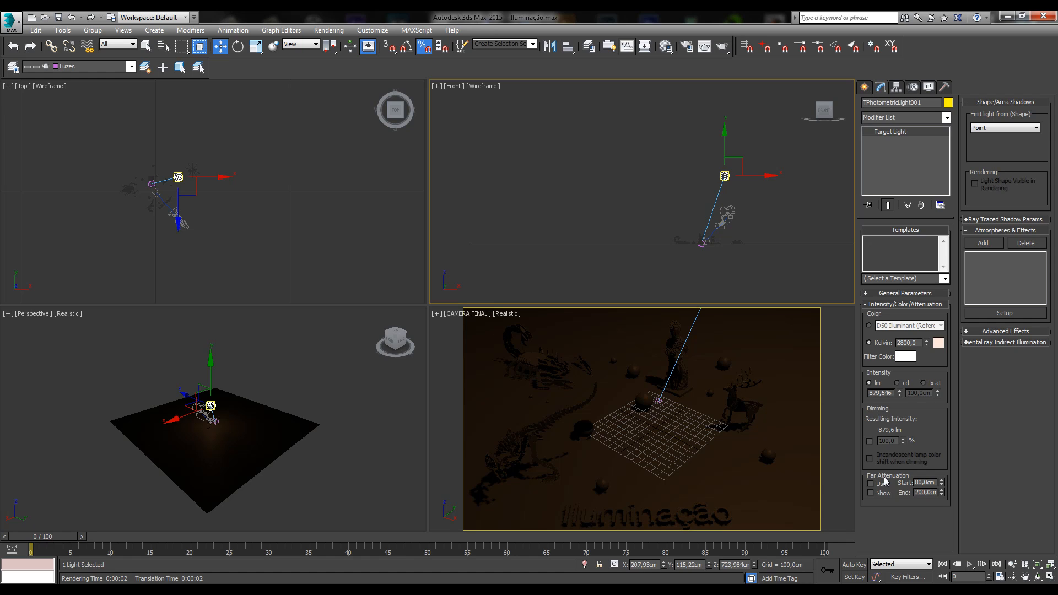
- Expand the light's General Parameters and review the Emit light from (Shape) options, keeping Point
click(1005, 131)
click(1006, 136)
click(1007, 130)
click(1008, 129)
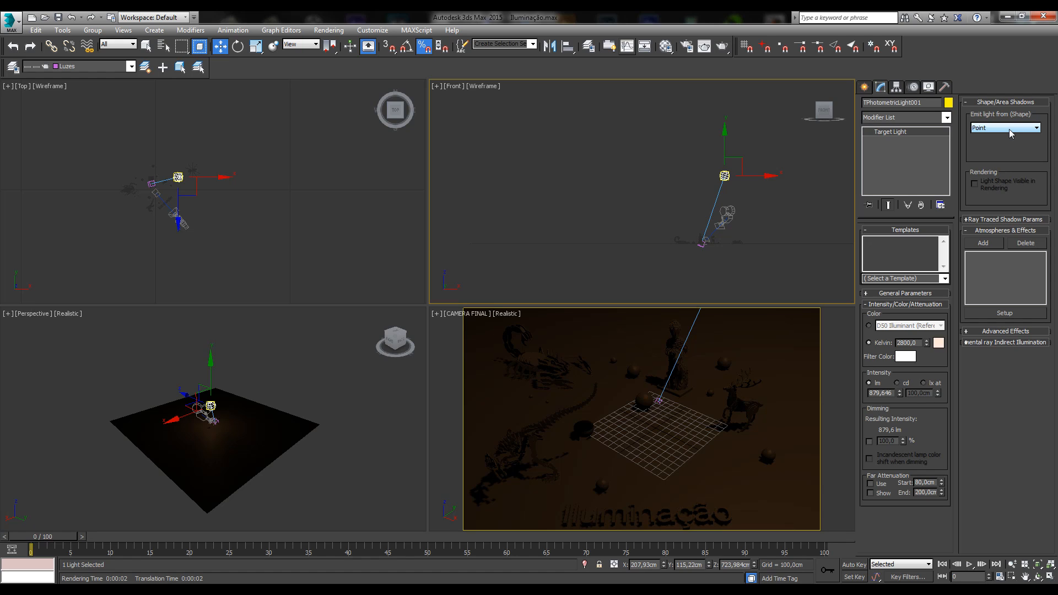
click(906, 293)
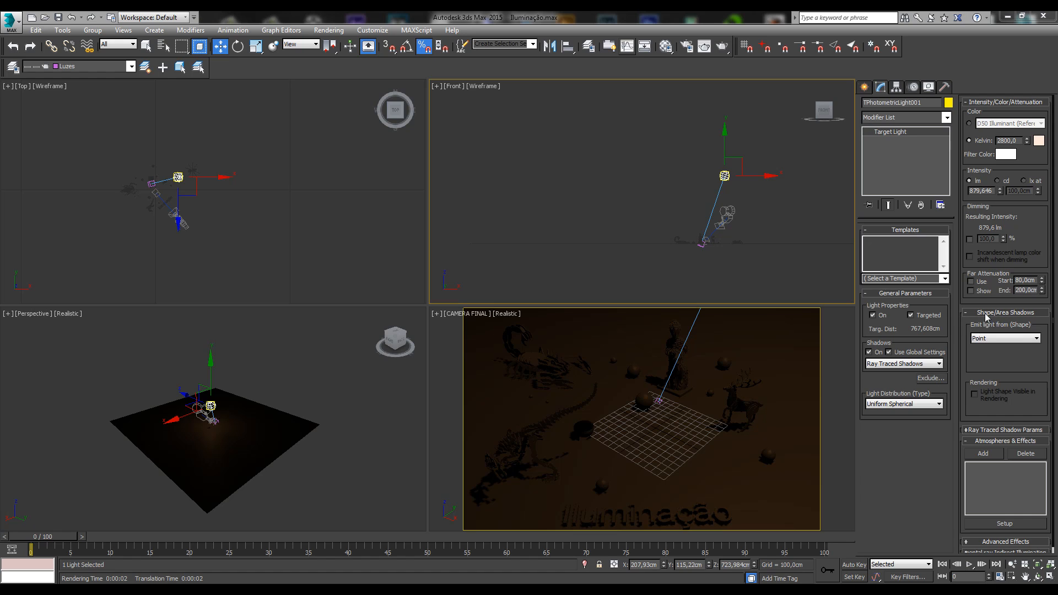
click(1014, 339)
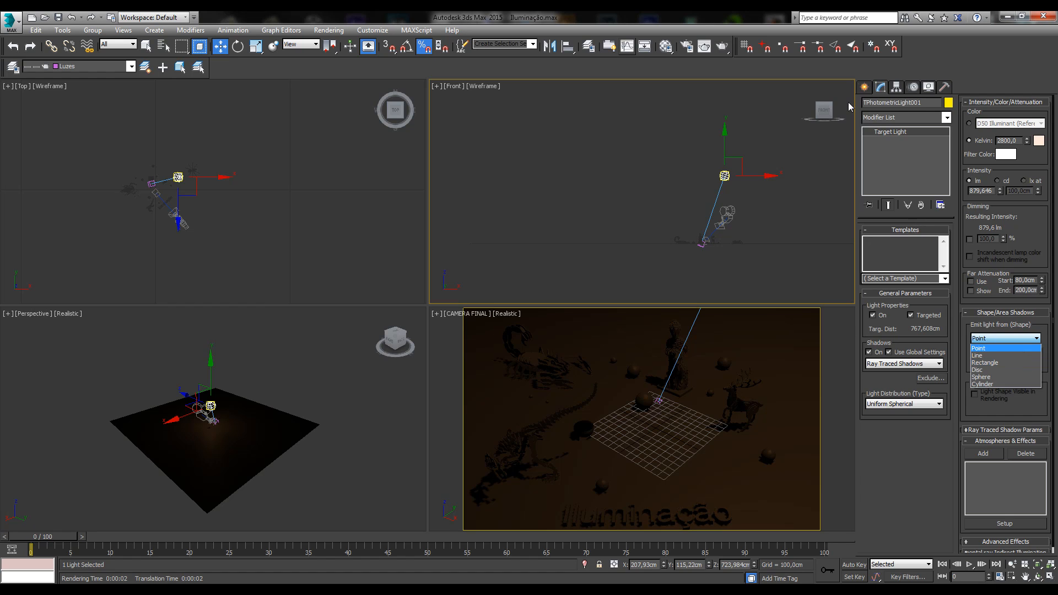
click(982, 349)
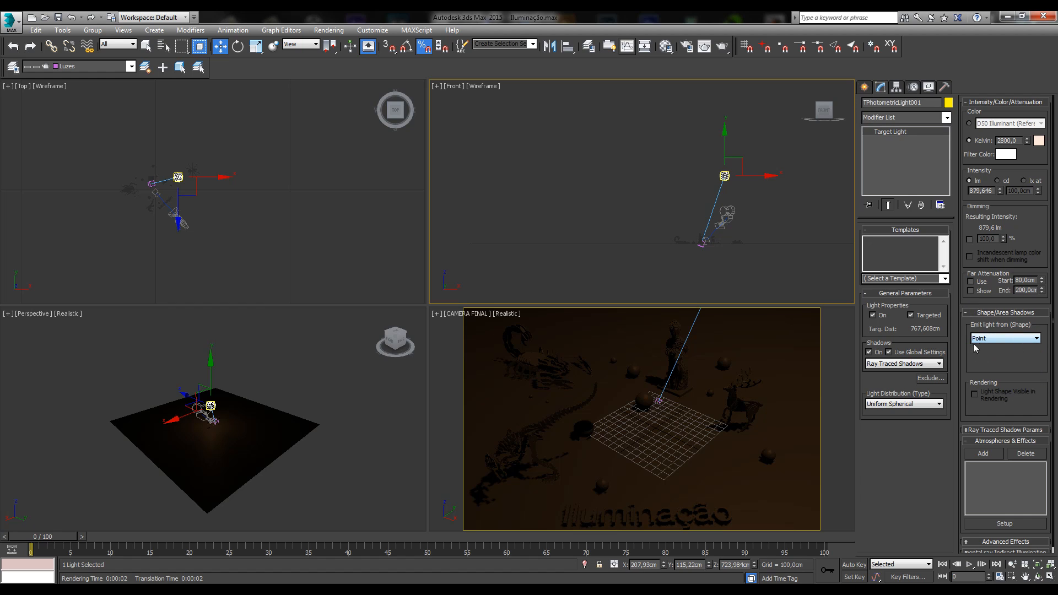
drag(1004, 357, 1006, 333)
click(1008, 333)
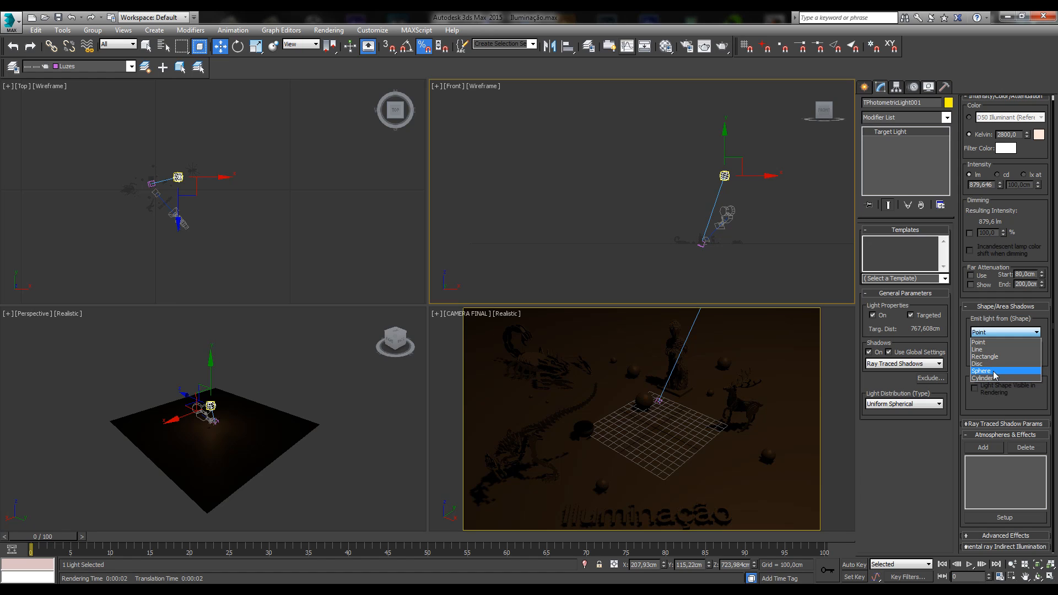
click(1045, 338)
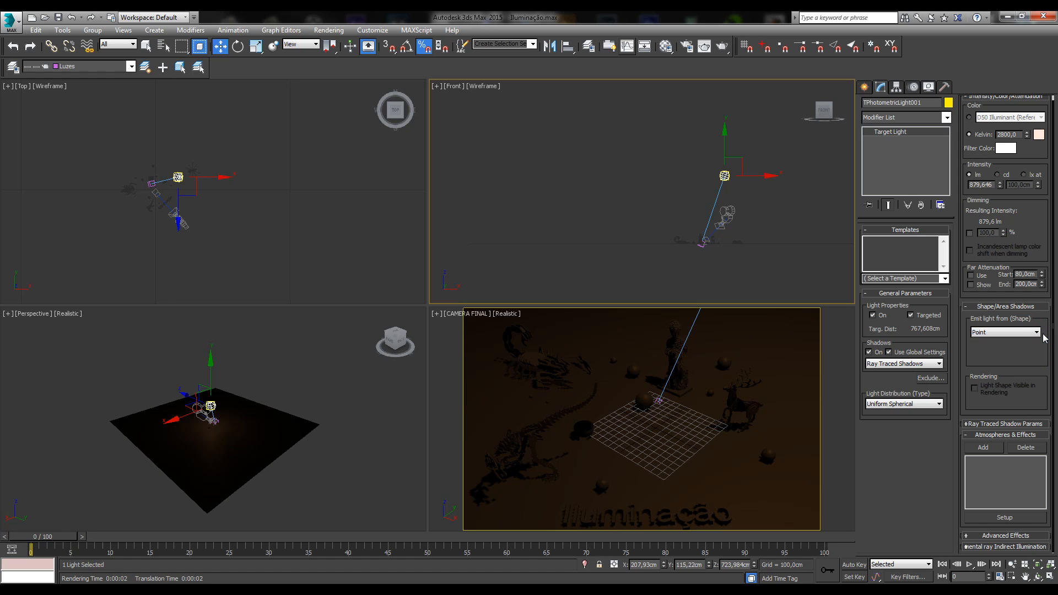
click(1007, 332)
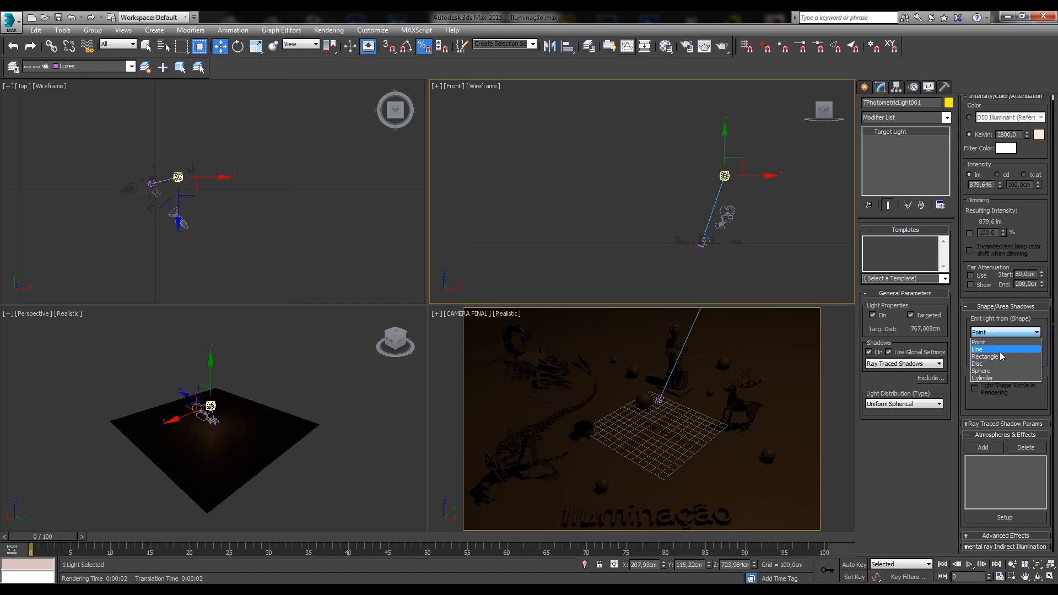
click(1035, 331)
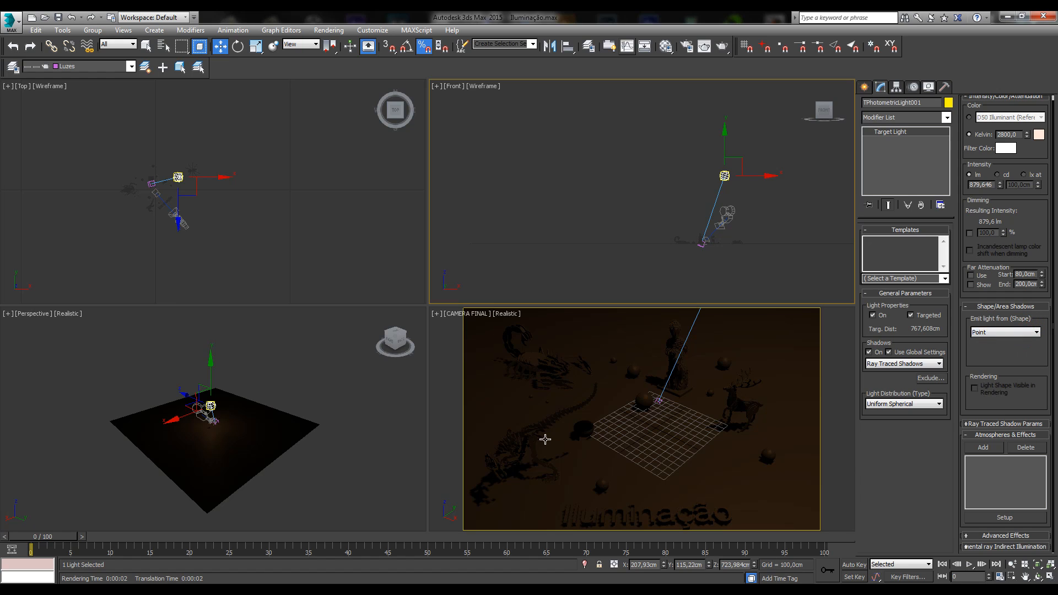
click(1000, 333)
click(973, 395)
- In the already open Luzes_Photométricas.max scene, maximize the CAMERA SHADOWS viewport and render it
click(390, 589)
click(409, 545)
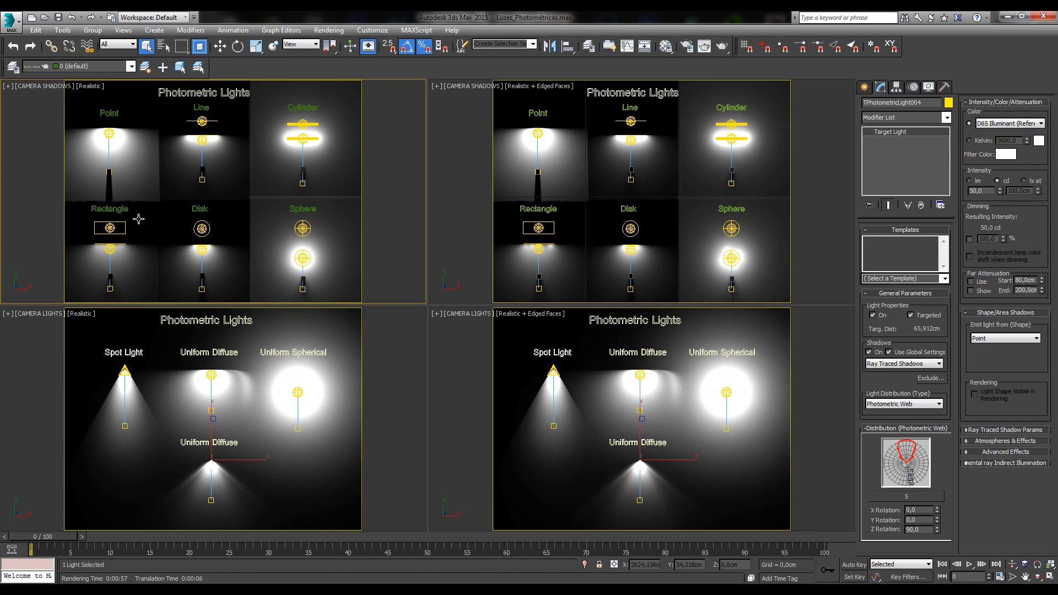
right_click(405, 270)
click(1050, 576)
click(1050, 576)
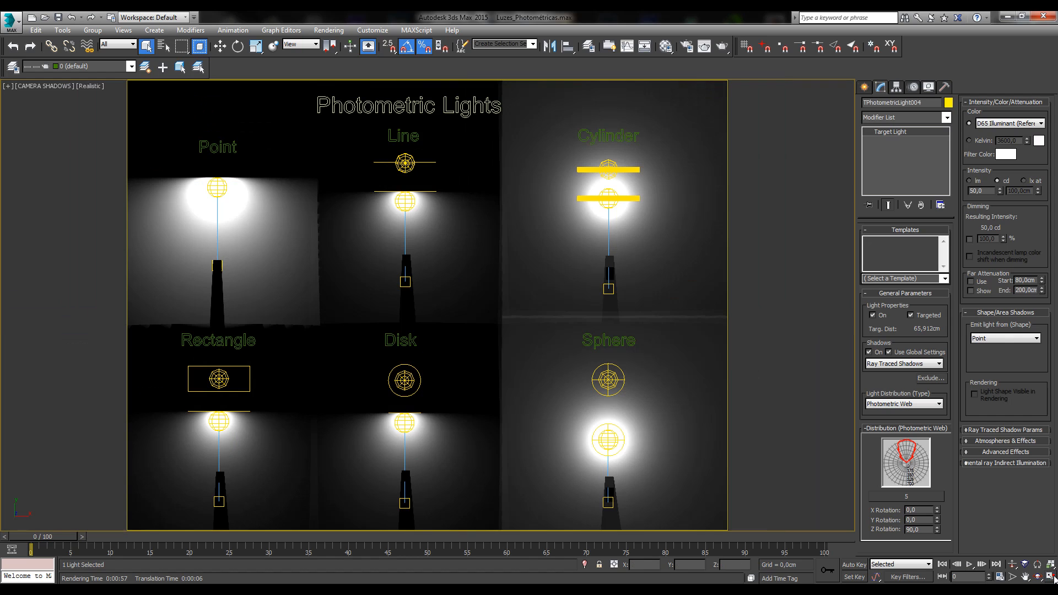
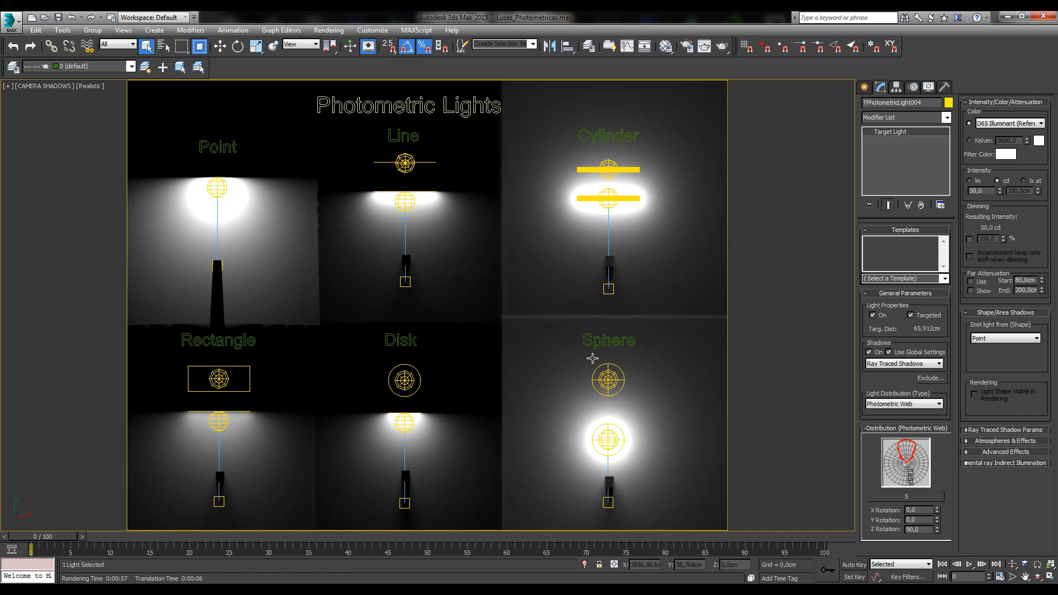
click(722, 47)
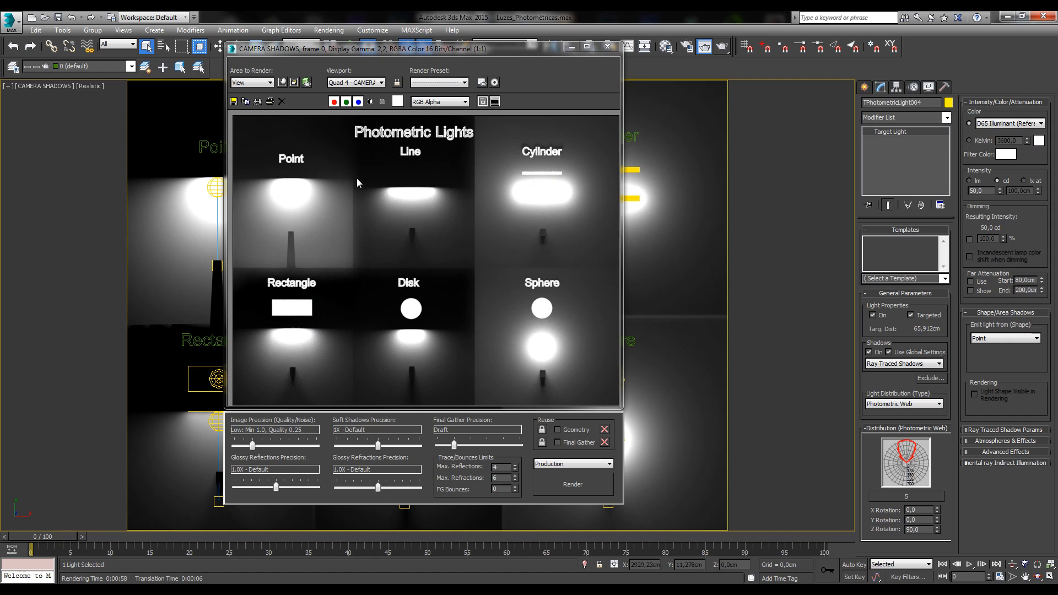
- Close the rendered frame and the Luzes_Photométricas.max scene, returning to the Iluminação.max scene
click(607, 49)
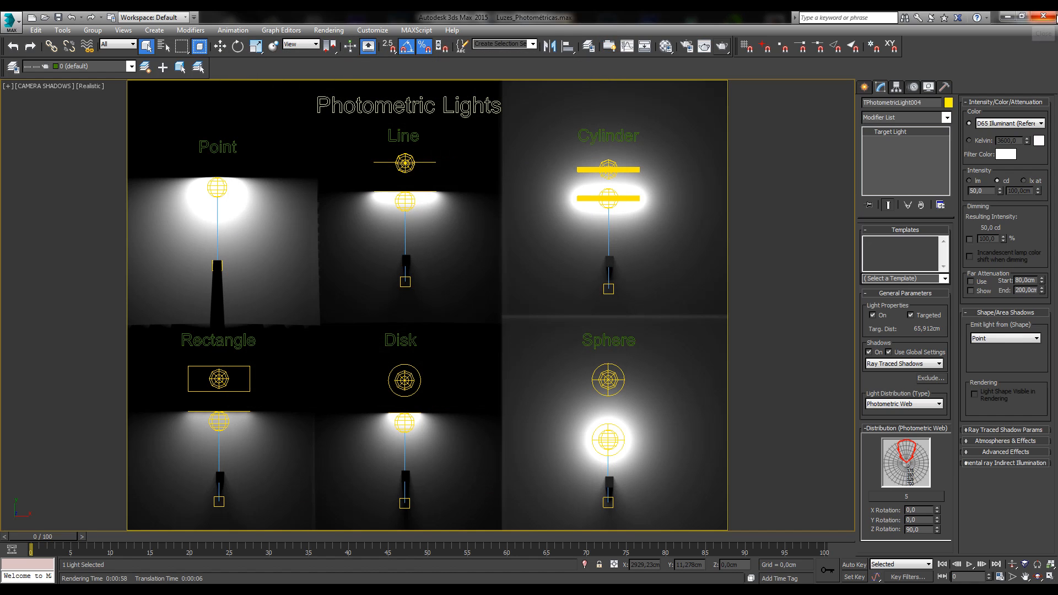
click(1053, 18)
click(544, 319)
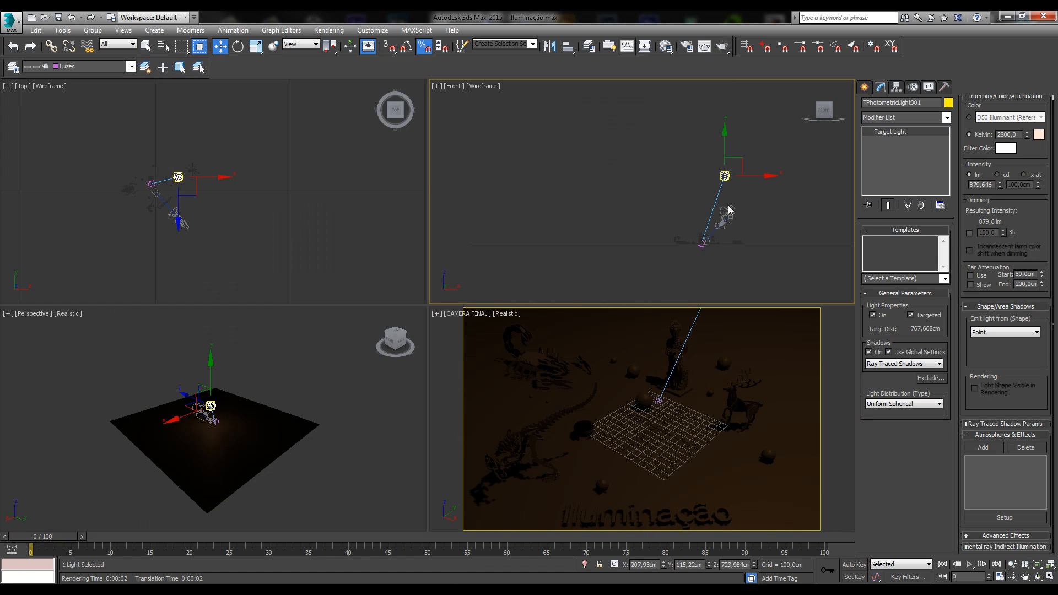
- Make the target light emit from a Rectangle shape and adjust its length to about 407 cm
click(1011, 336)
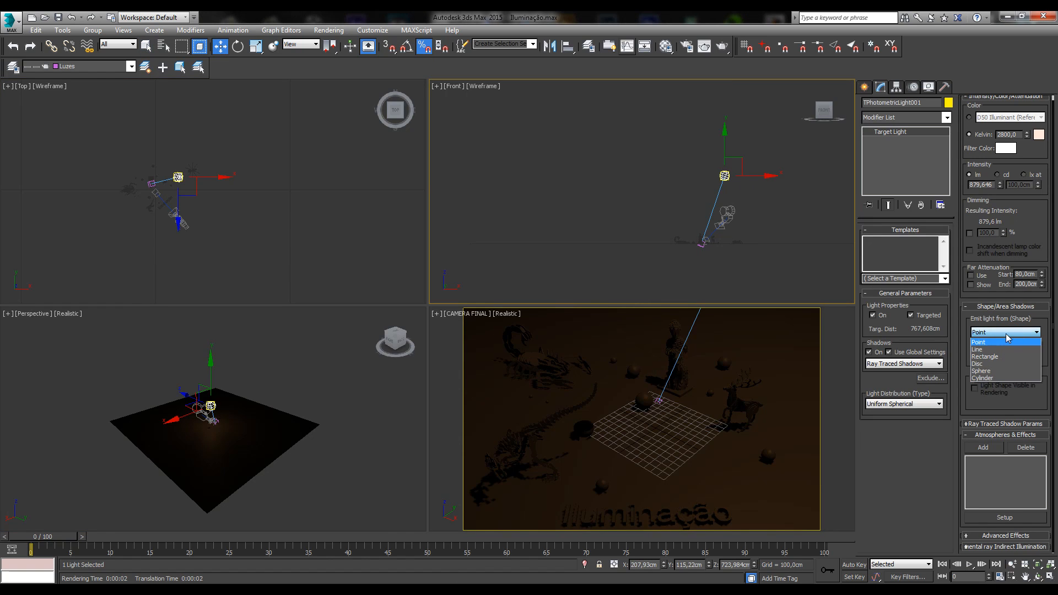
click(987, 357)
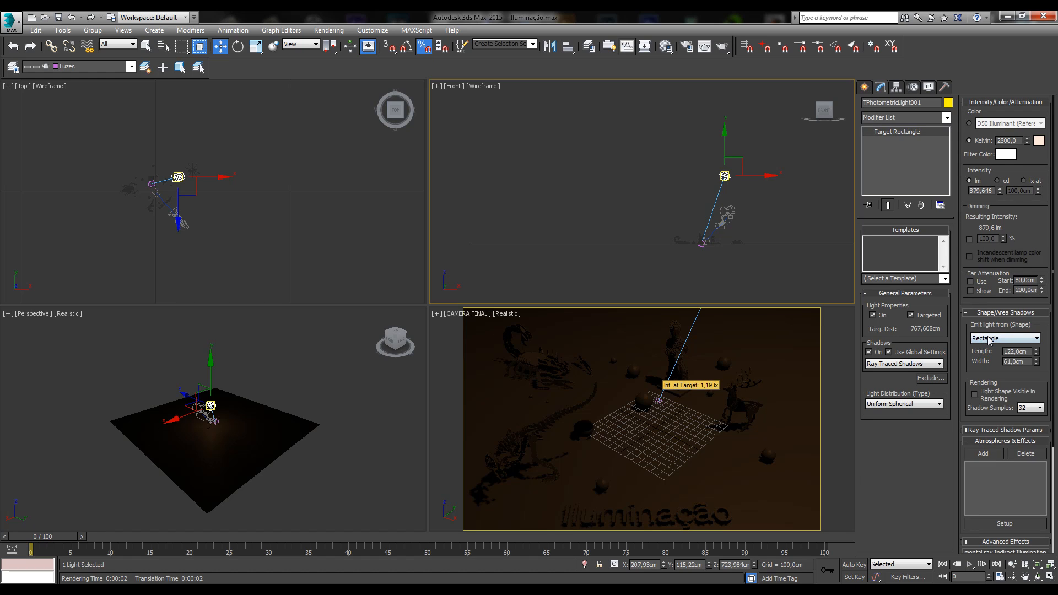
click(988, 338)
click(980, 338)
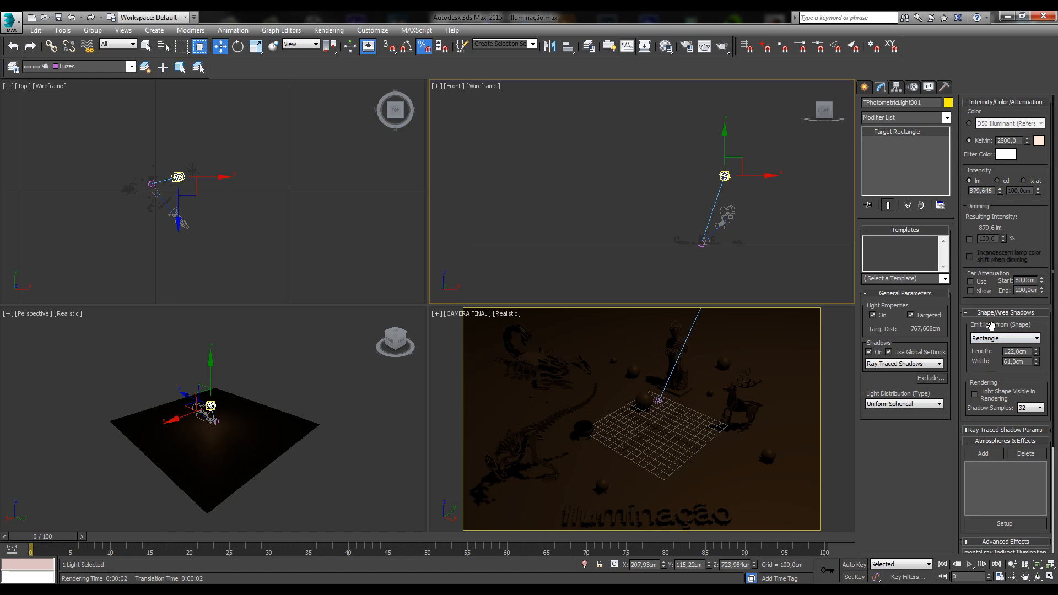
double_click(1030, 351)
drag(1036, 349, 1035, 188)
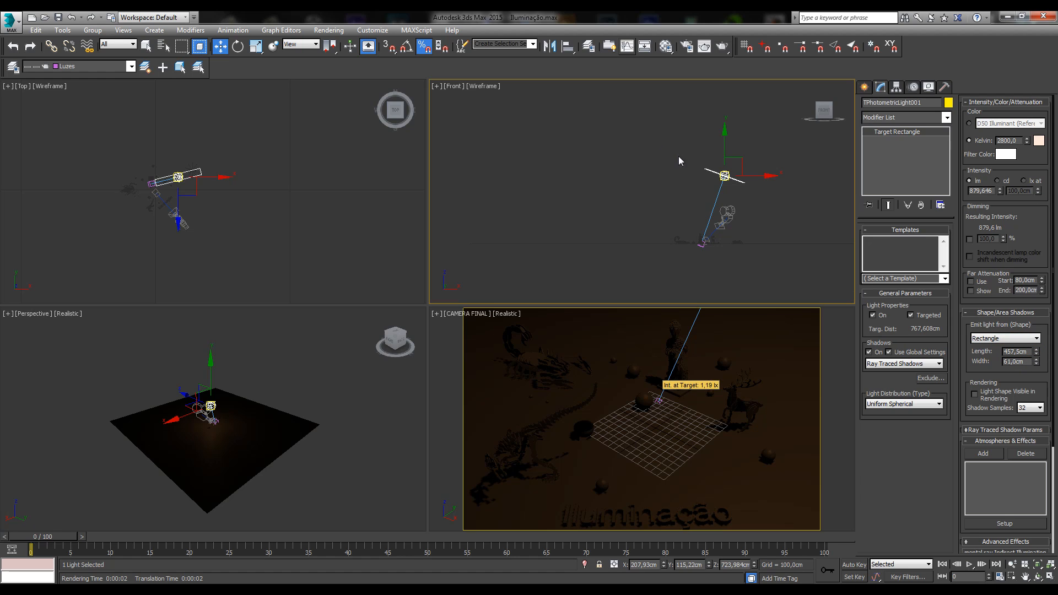
drag(1036, 352, 1037, 369)
- Try the Light Shape Visible in Rendering option, leaving it off, and review the Shadow Samples choices, keeping 32
click(985, 393)
click(1004, 401)
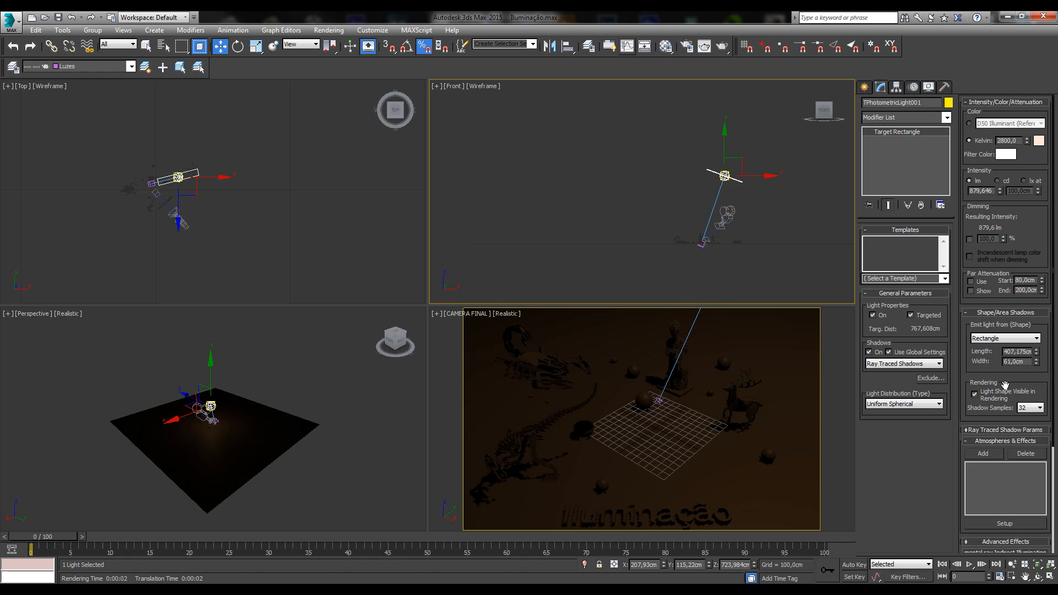
click(992, 395)
click(1030, 408)
click(1032, 410)
click(1033, 409)
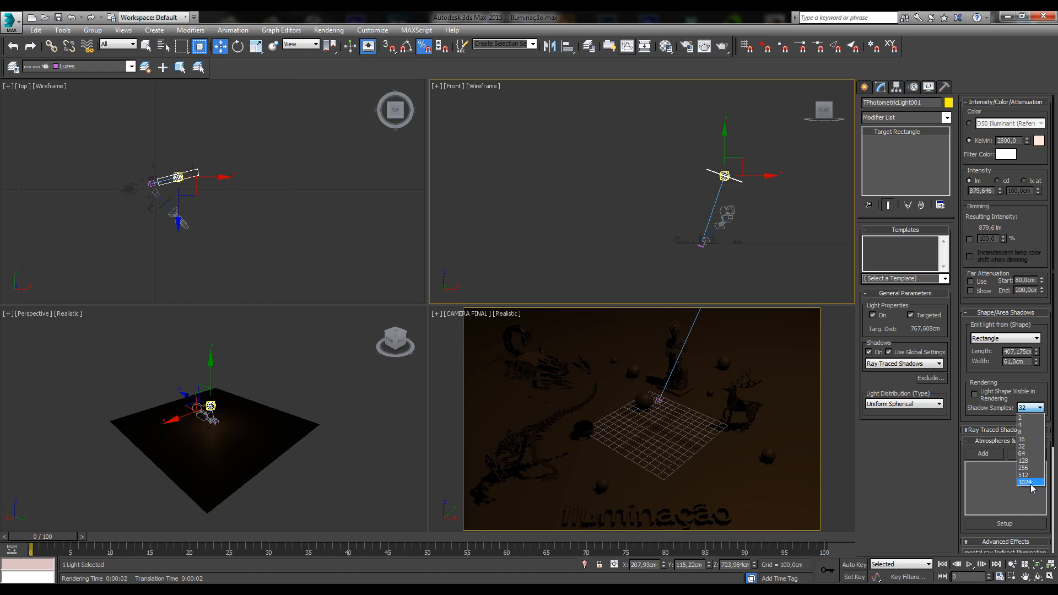
click(1022, 375)
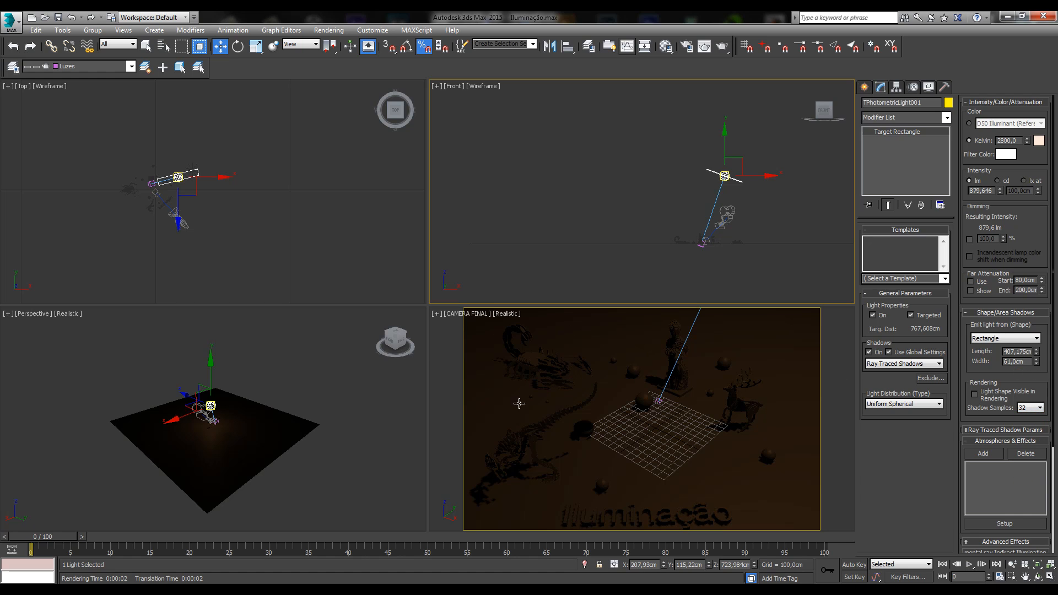
right_click(638, 406)
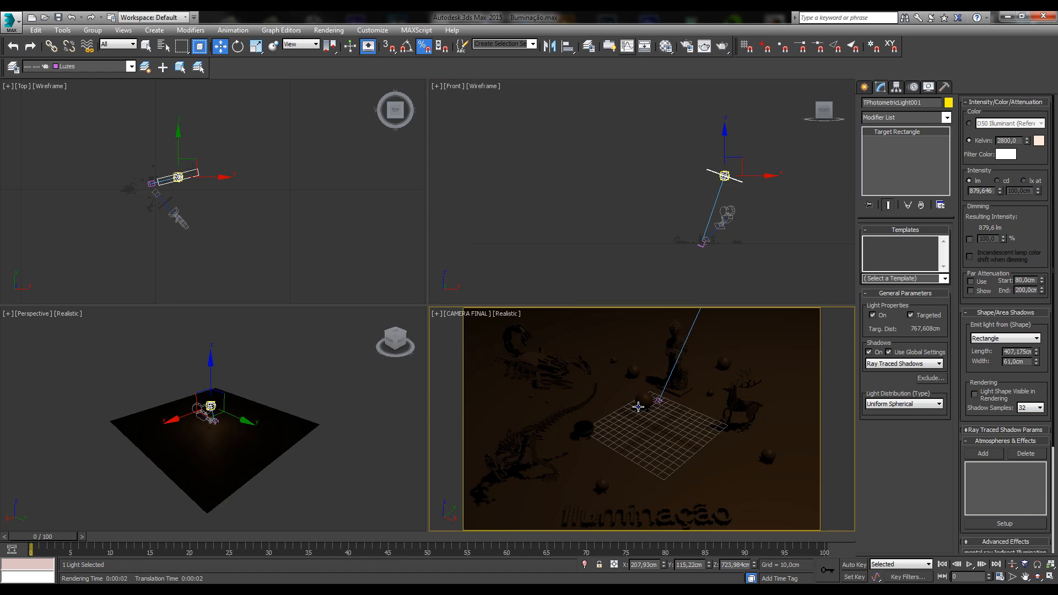
click(1035, 409)
click(1037, 447)
- Examine the light's Ray Traced Shadow Params, Atmospheres & Effects, Advanced Effects and mental ray Indirect Illumination settings
click(1018, 429)
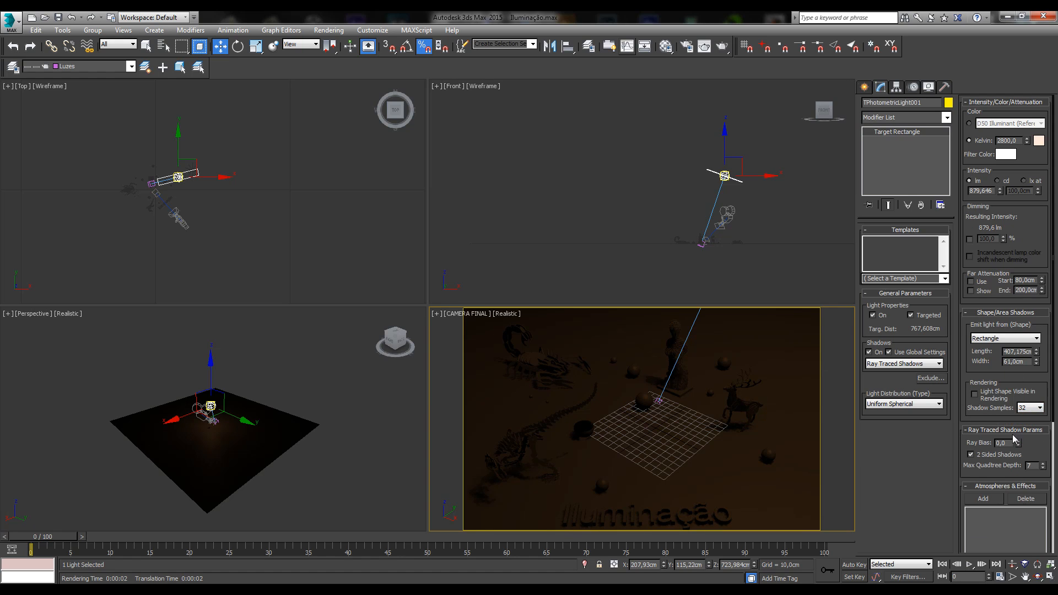
drag(1034, 454, 1028, 413)
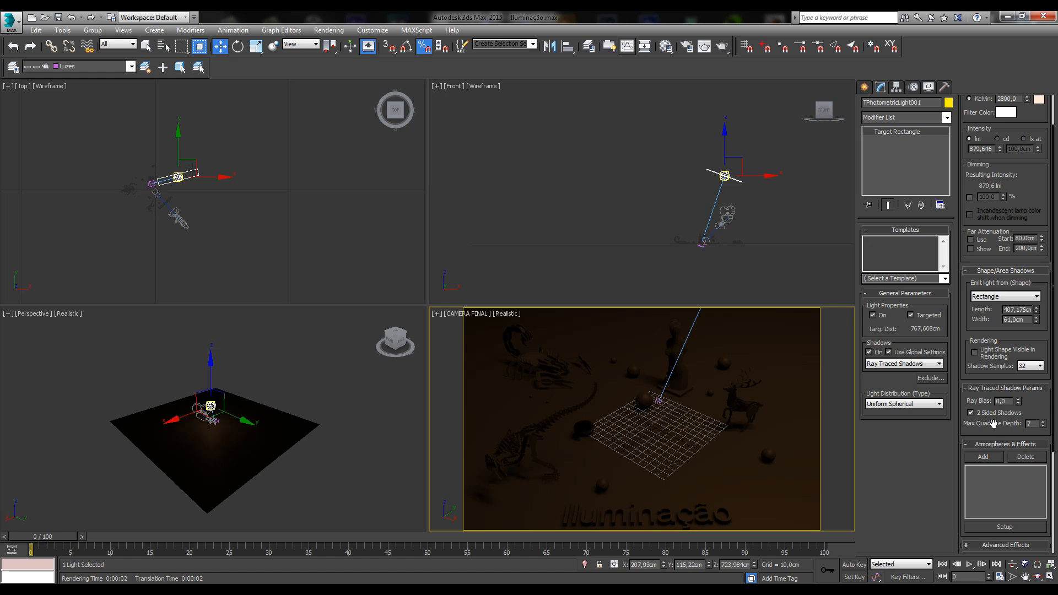
click(986, 456)
click(482, 253)
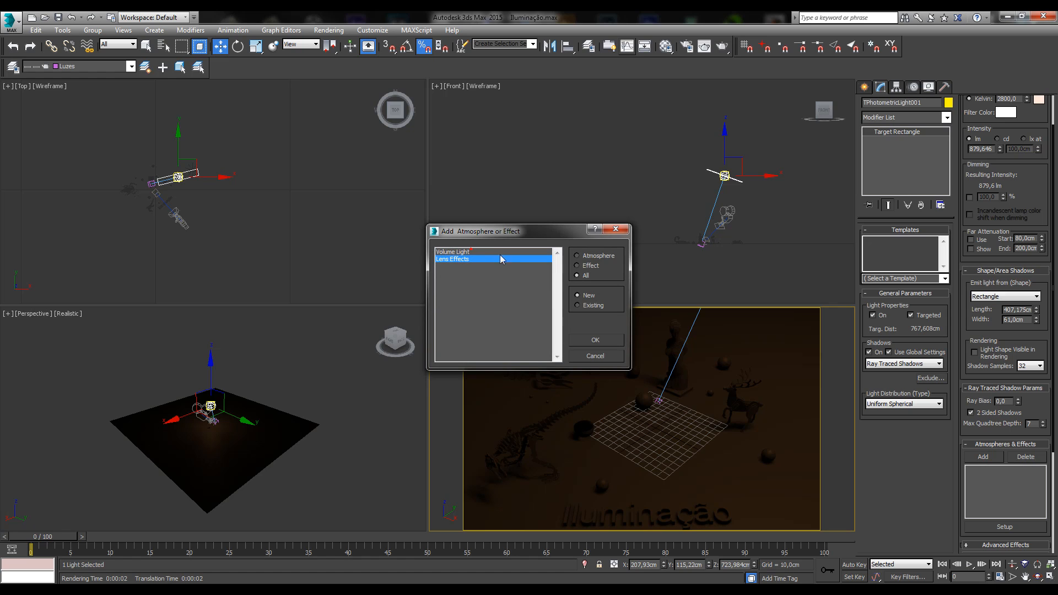
click(617, 229)
click(1016, 545)
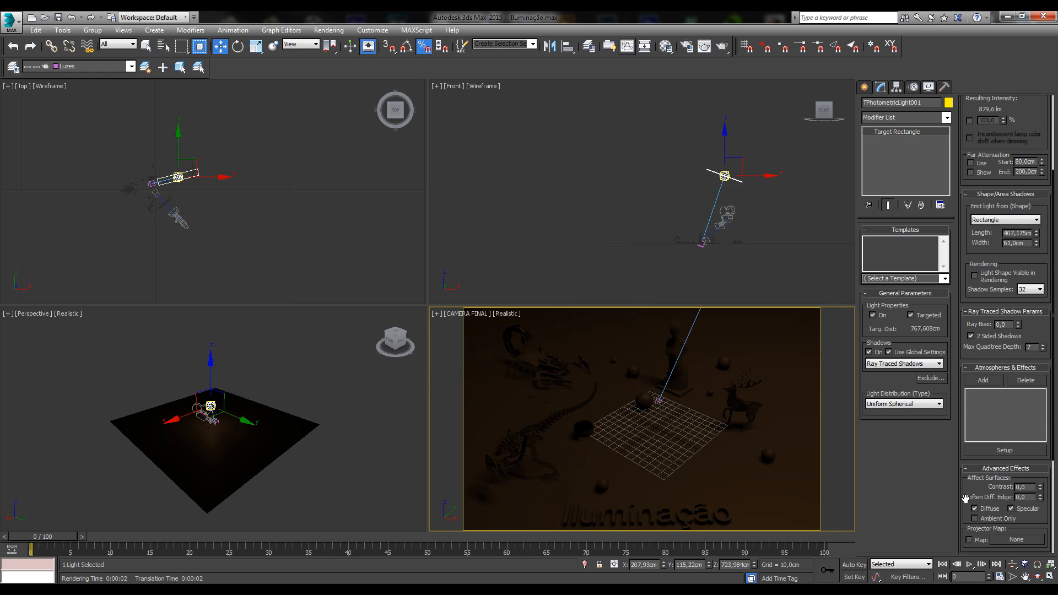
scroll(957, 345, down, 3)
scroll(956, 345, down, 1)
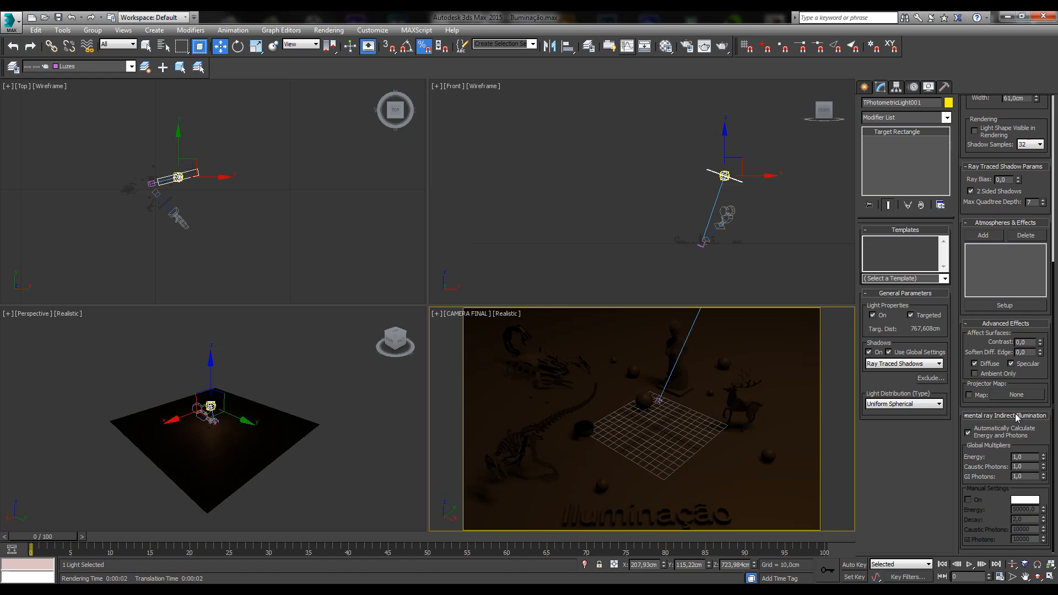
scroll(1015, 415, up, 3)
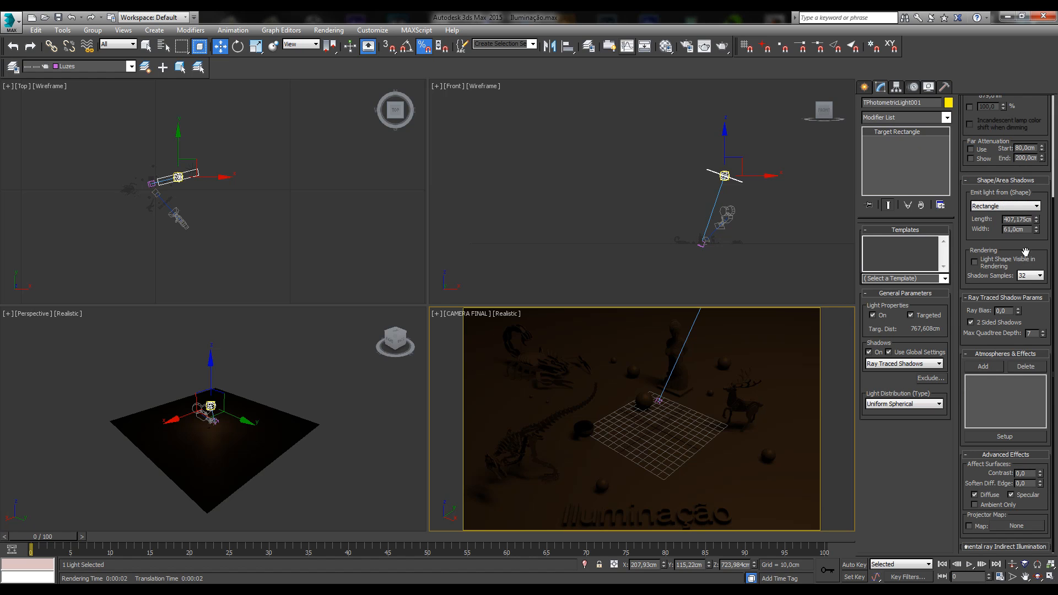
drag(1028, 305, 1028, 315)
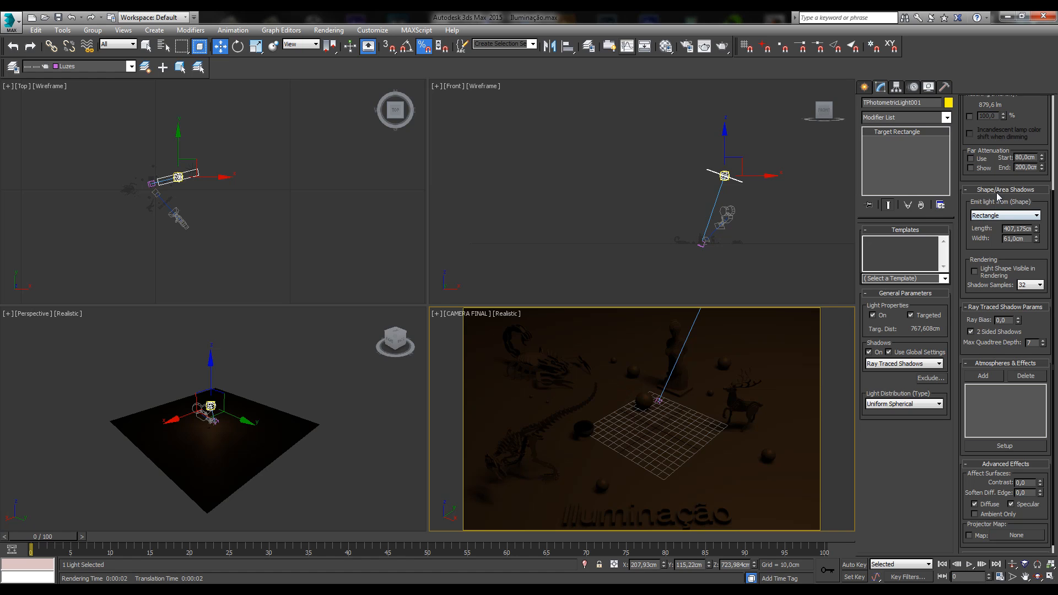
drag(997, 194, 998, 337)
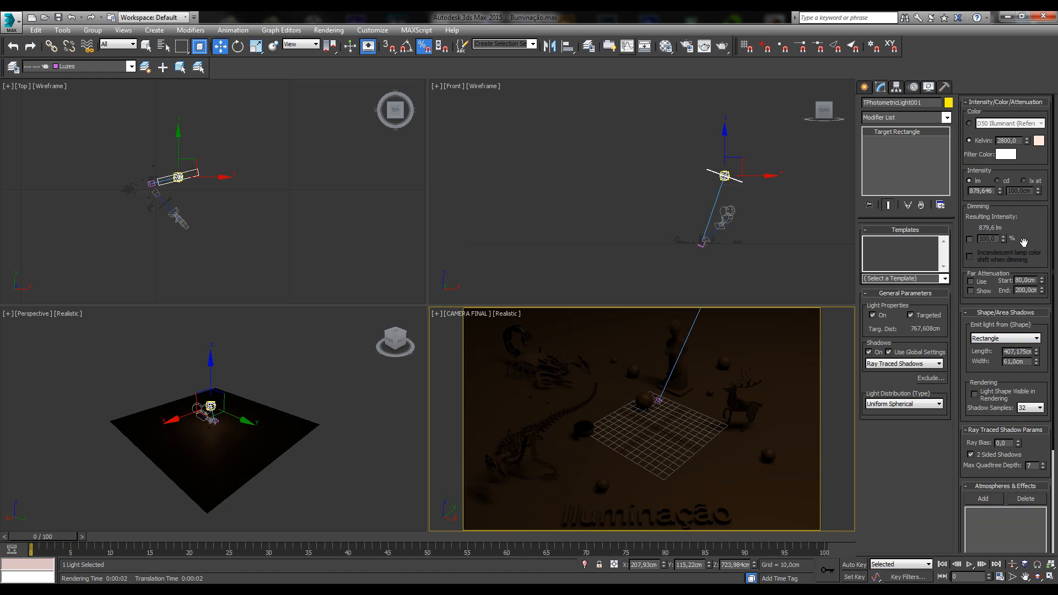
- Move the rectangular light down close to the models in the Front view and shift it in the Top view
right_click(626, 169)
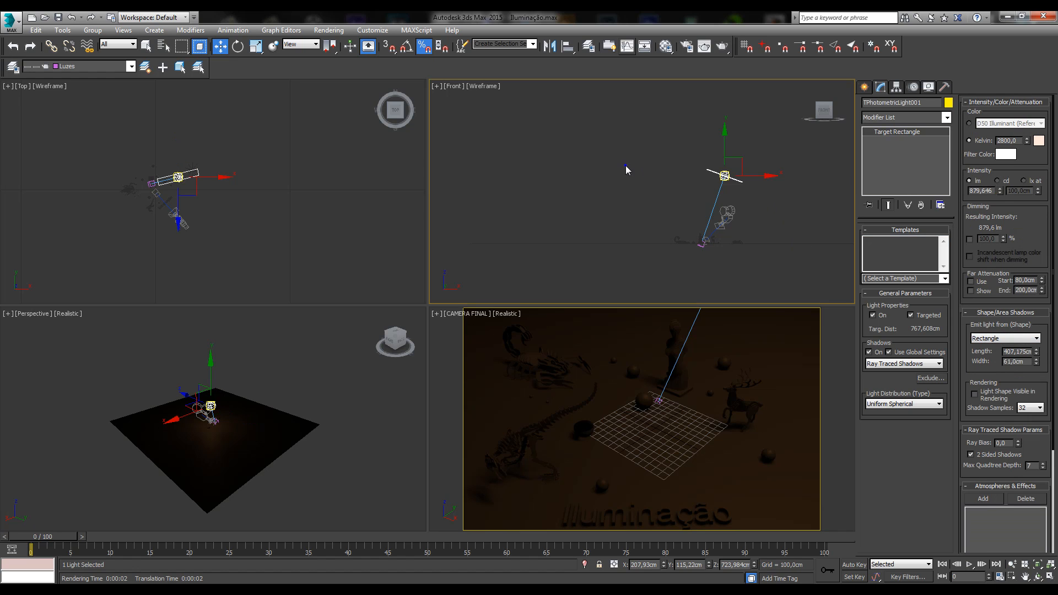
drag(736, 148, 718, 212)
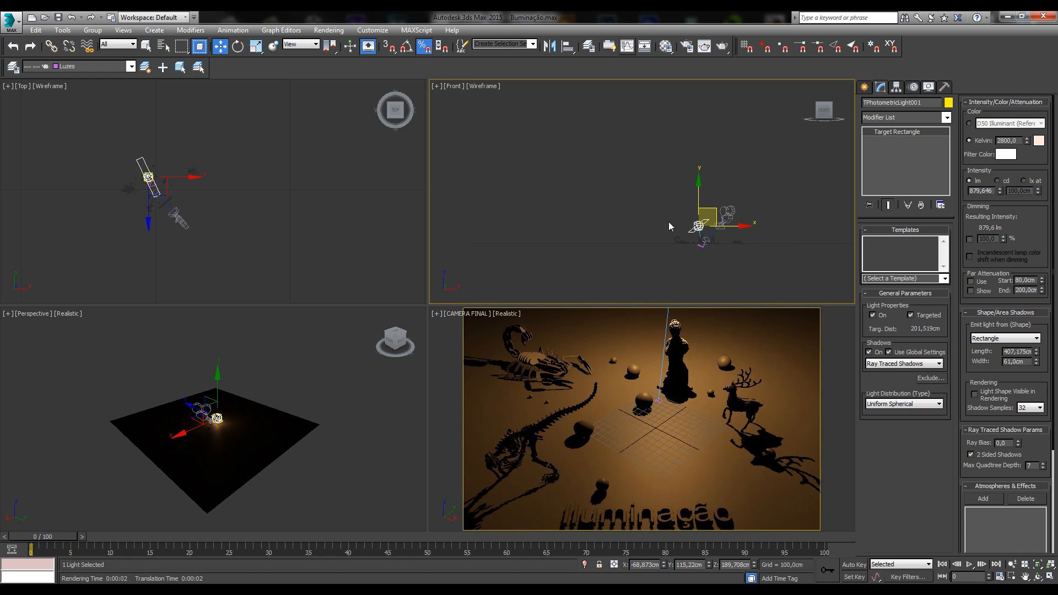
right_click(308, 209)
drag(161, 163, 189, 162)
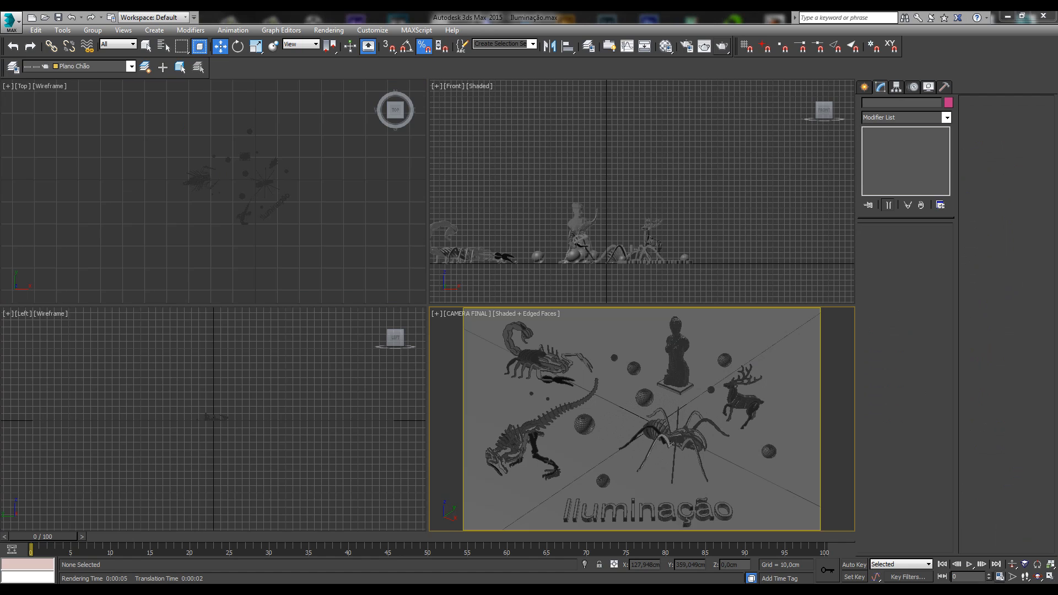
- Create an mr Sky Portal about 339 by 447 cm over the models in the Top view and raise it to about 259 cm
click(864, 86)
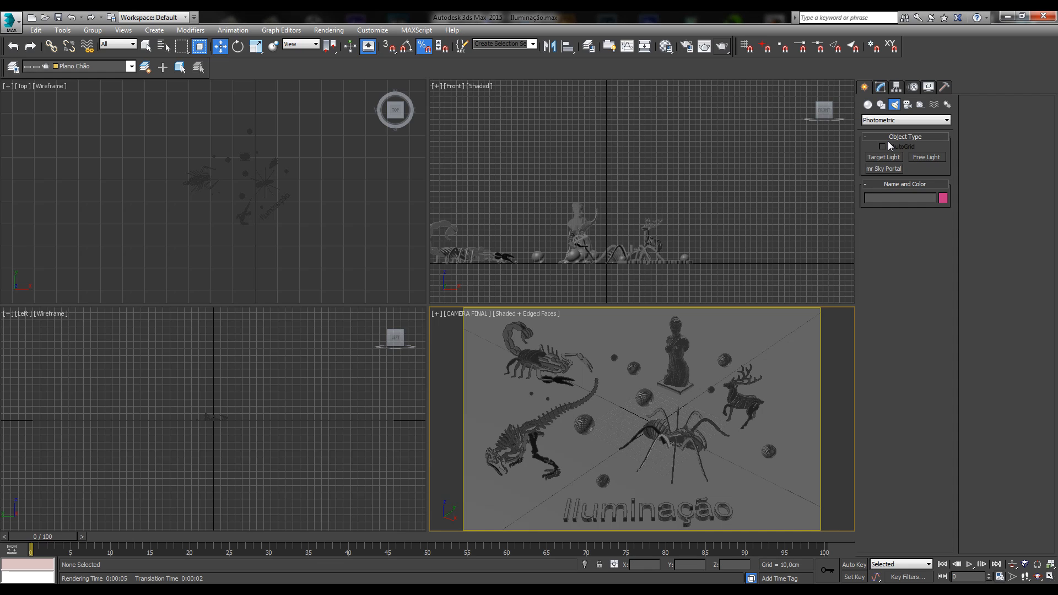
click(880, 169)
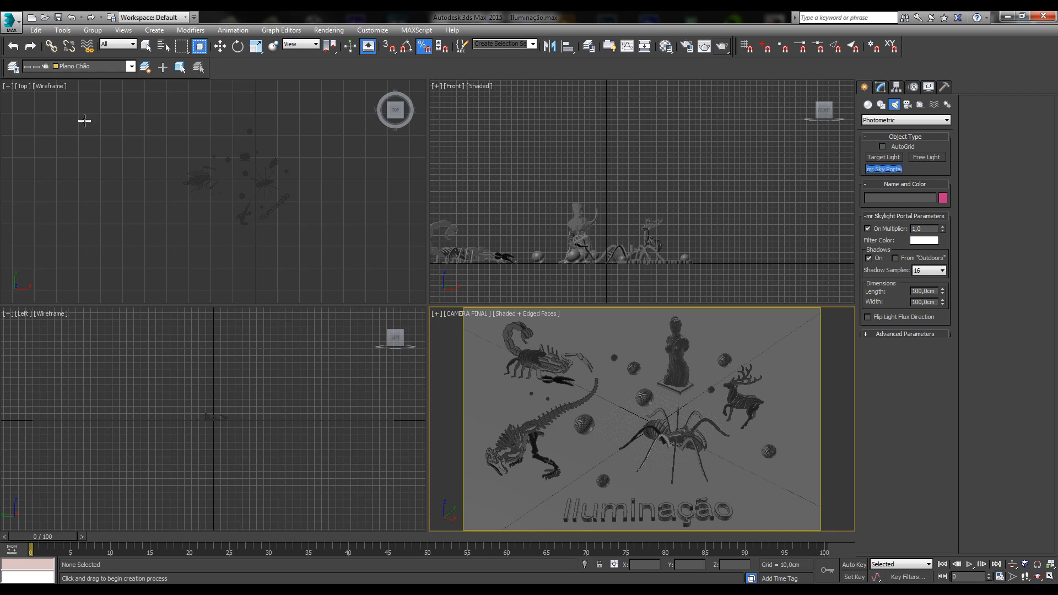
drag(196, 139, 295, 214)
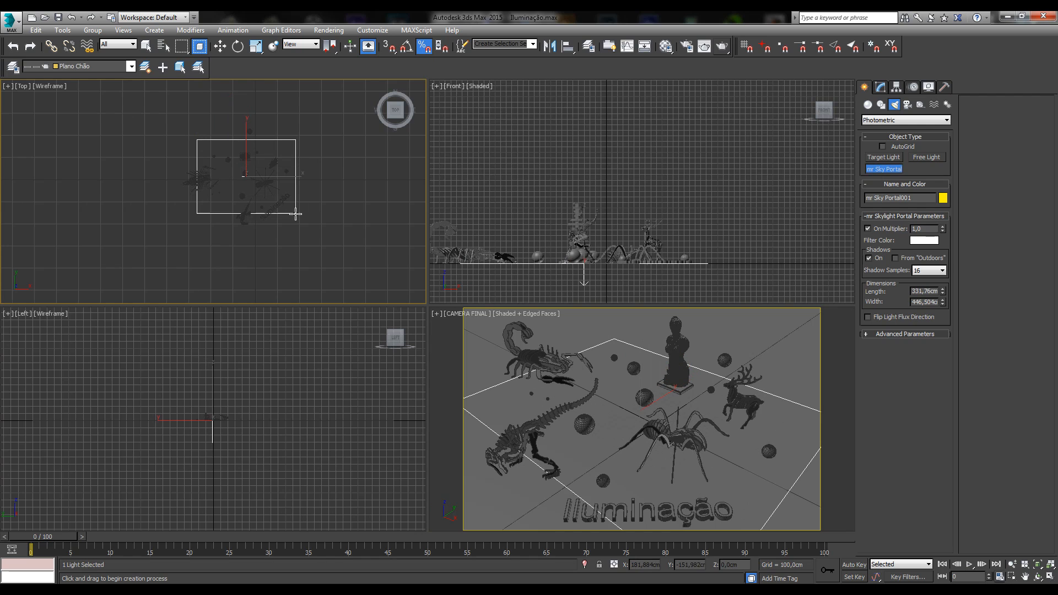
click(220, 47)
right_click(666, 157)
drag(580, 227, 590, 82)
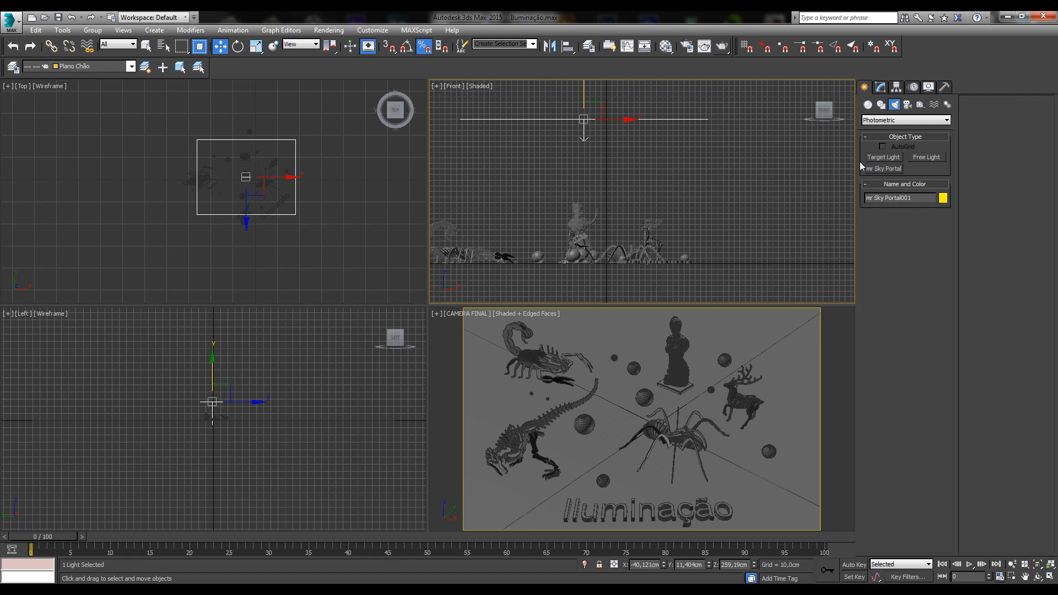
- Try the sky portal's On and Multiplier settings, leaving it on with a multiplier of 1
click(880, 87)
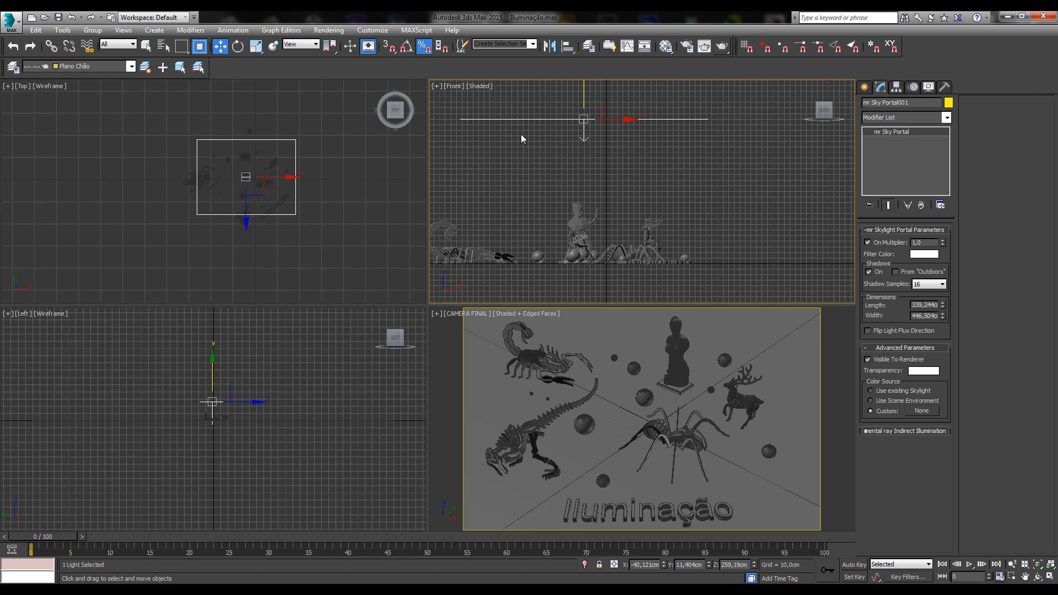
middle_drag(524, 139, 604, 132)
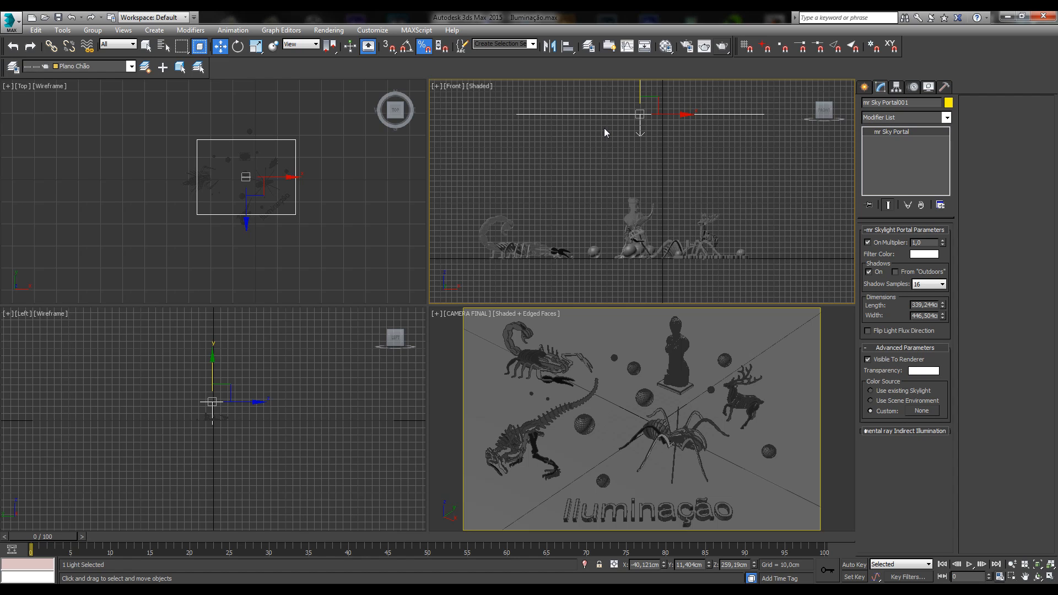
mouse_move(628, 134)
middle_down()
mouse_move(621, 151)
mouse_move(644, 146)
middle_up()
scroll(645, 146, up, 2)
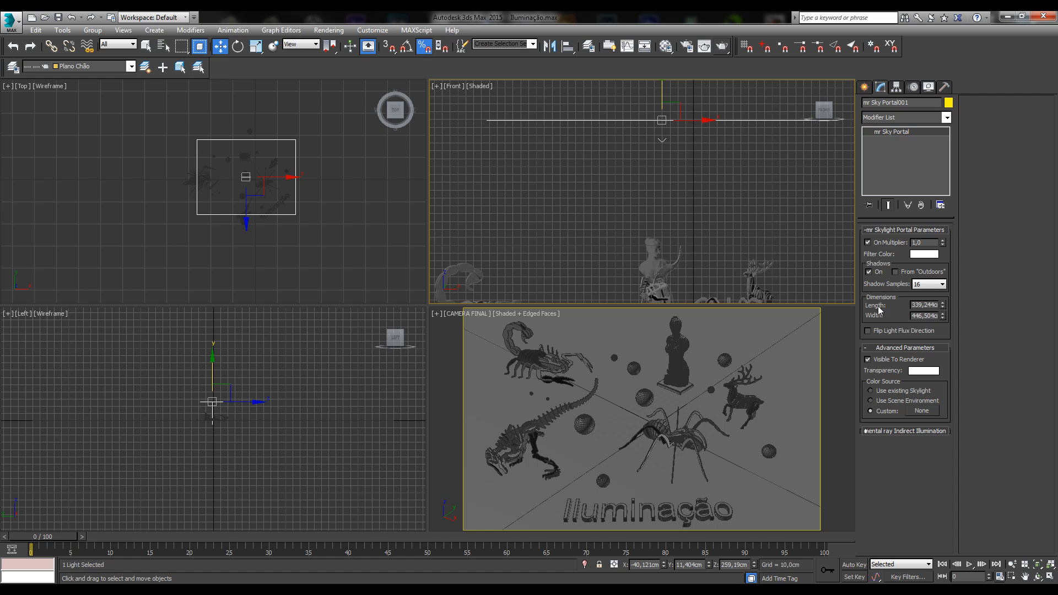
click(869, 243)
click(868, 243)
drag(931, 244, 908, 240)
mouse_move(943, 241)
mouse_down()
mouse_move(945, 191)
mouse_move(945, 229)
mouse_up()
text(1)
key(Return)
- Examine the sky portal's Filter Color, Shadows and Shadow Samples settings, keeping white, shadows on and 16 samples
click(921, 254)
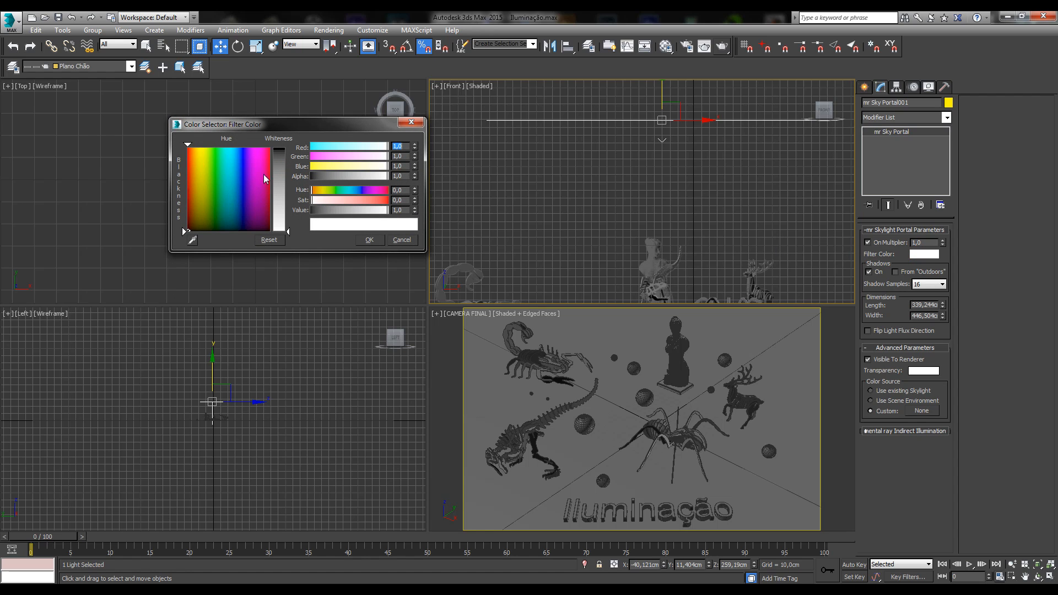
click(411, 123)
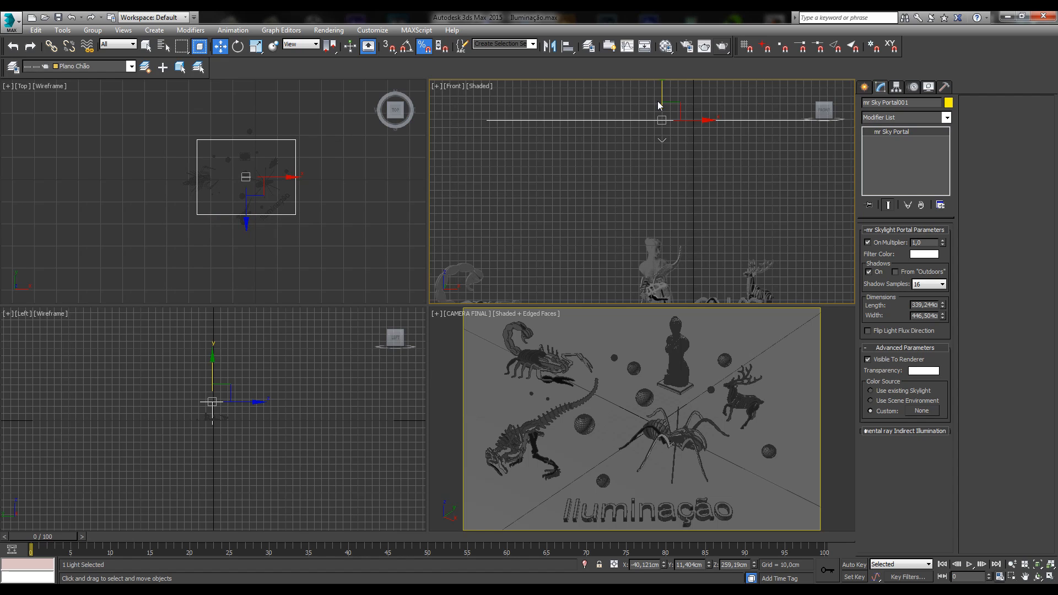
click(877, 272)
click(875, 273)
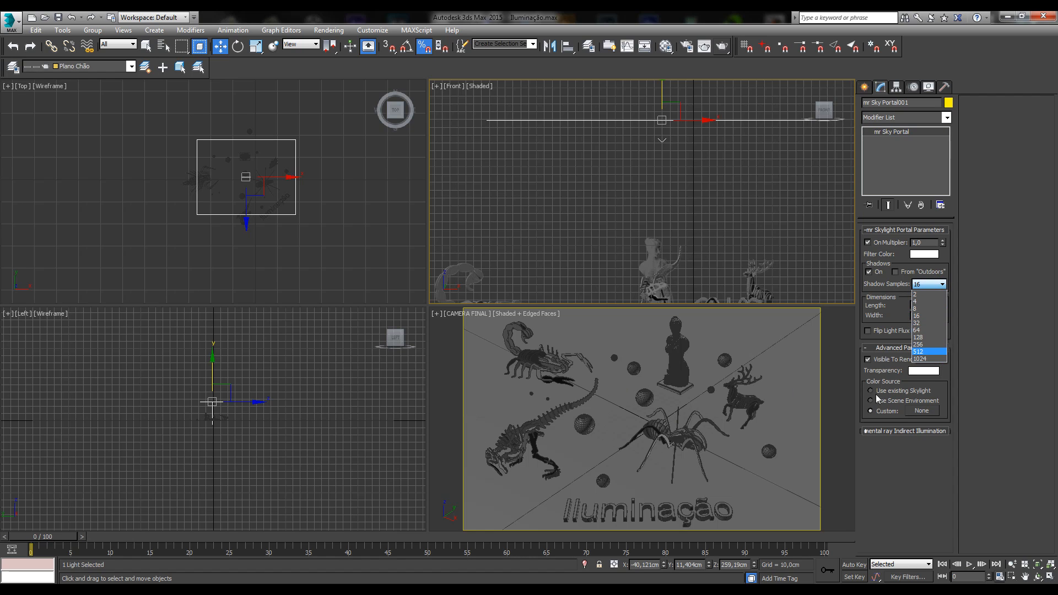
click(925, 287)
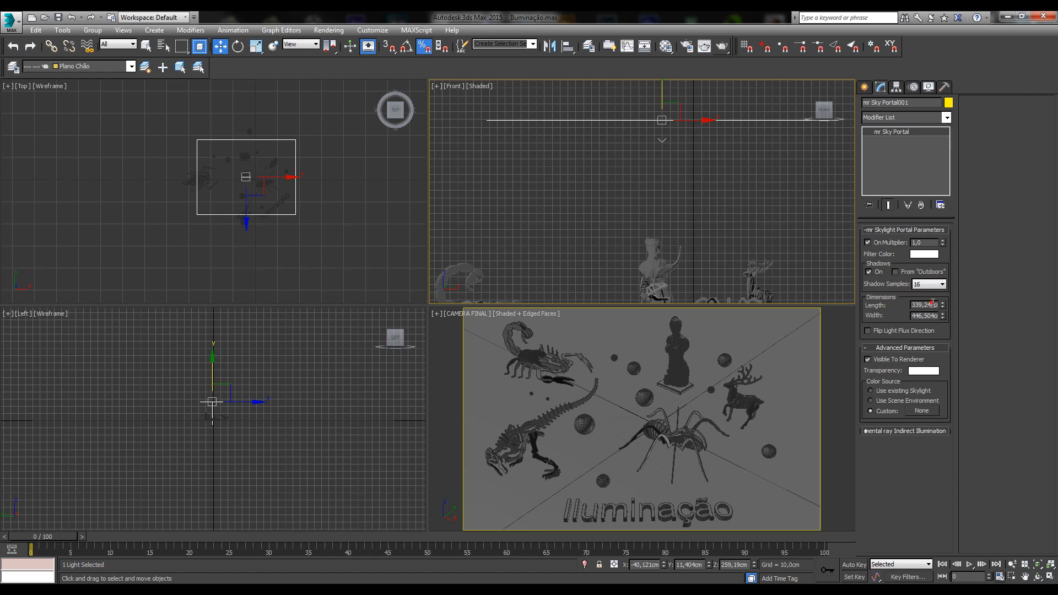
- Reduce the sky portal to about 278 cm long and 402 cm wide, and deselect it
mouse_move(943, 304)
mouse_down()
mouse_move(942, 275)
mouse_move(941, 317)
mouse_up()
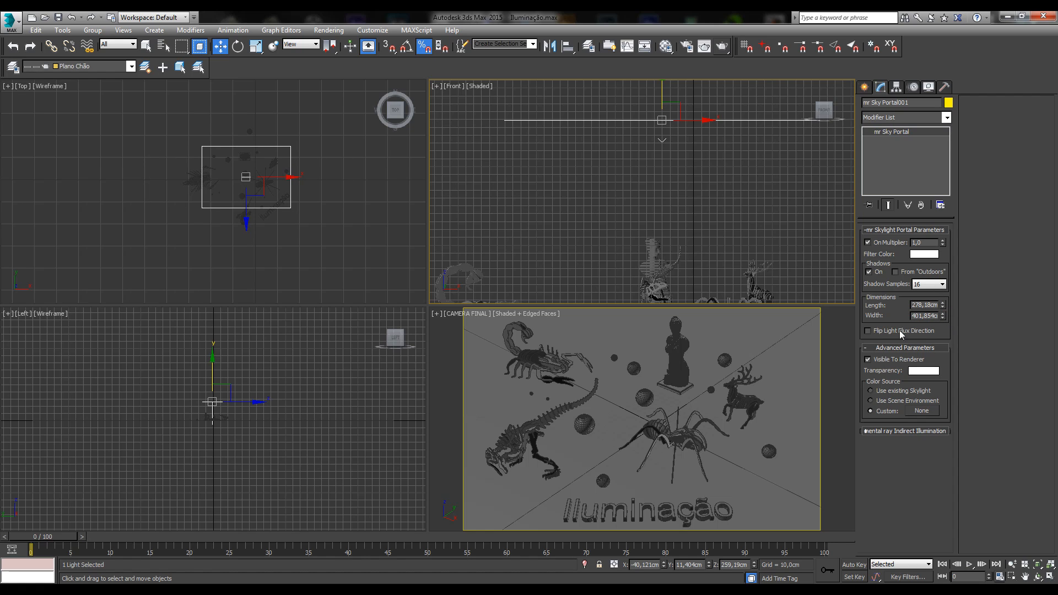
scroll(638, 191, down, 3)
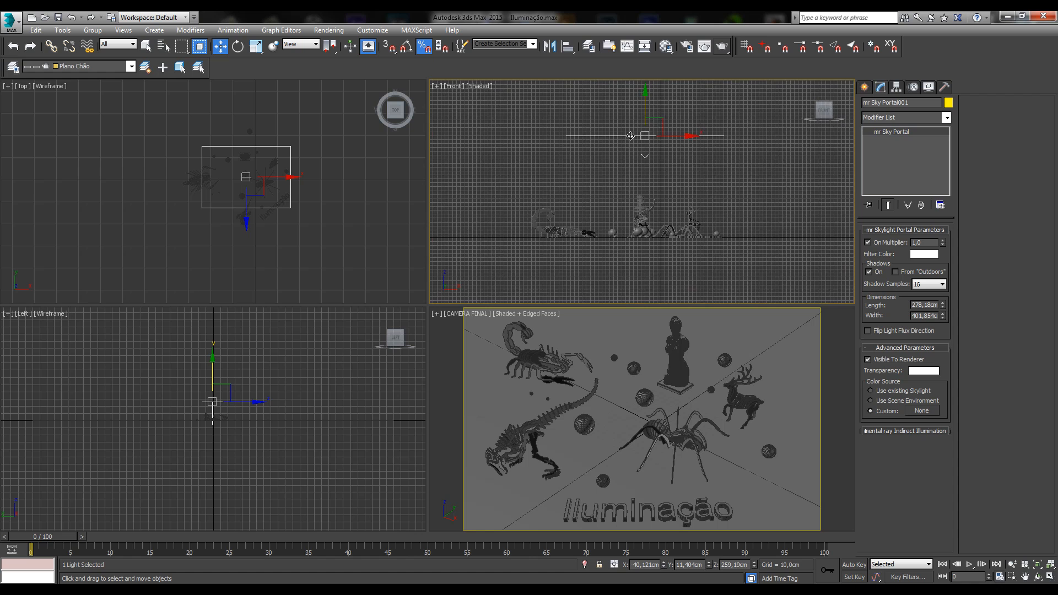
click(656, 170)
key(g)
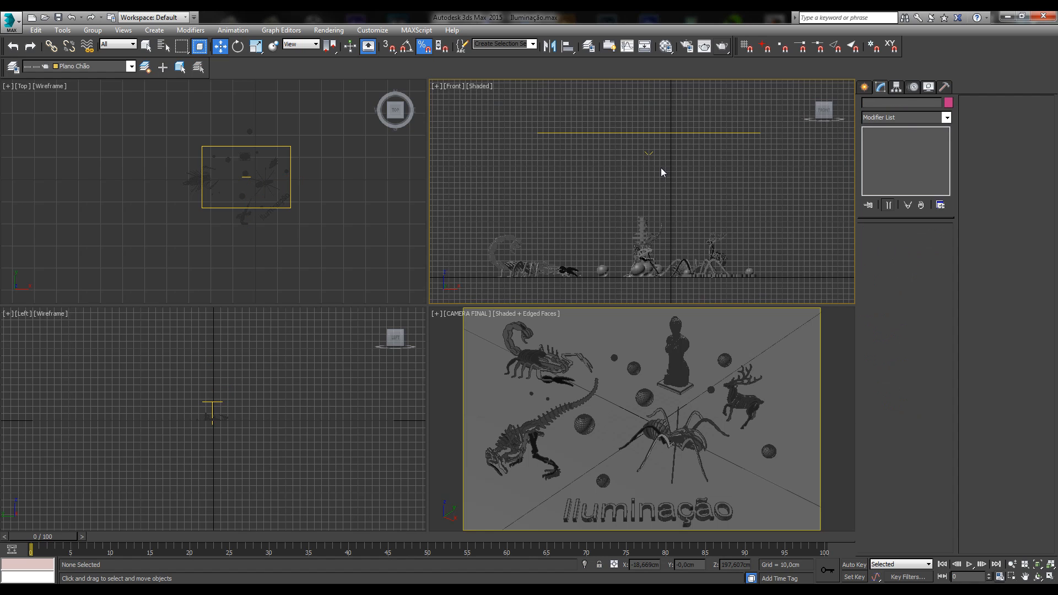
- Try Flip Light Flux Direction on the mr Sky Portal, switching it on and back off
click(648, 135)
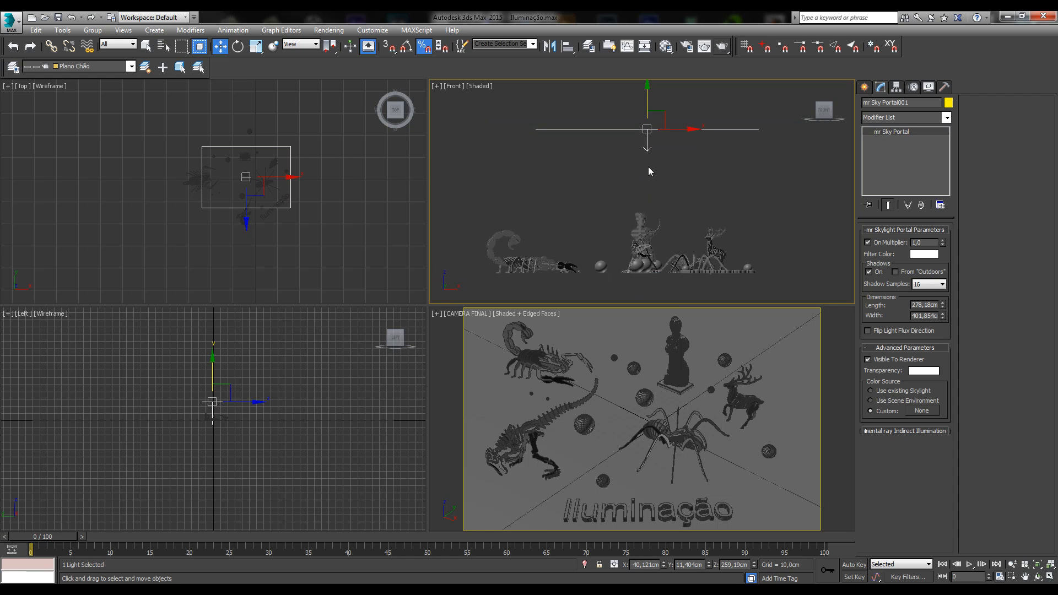
click(879, 333)
middle_drag(674, 197, 669, 203)
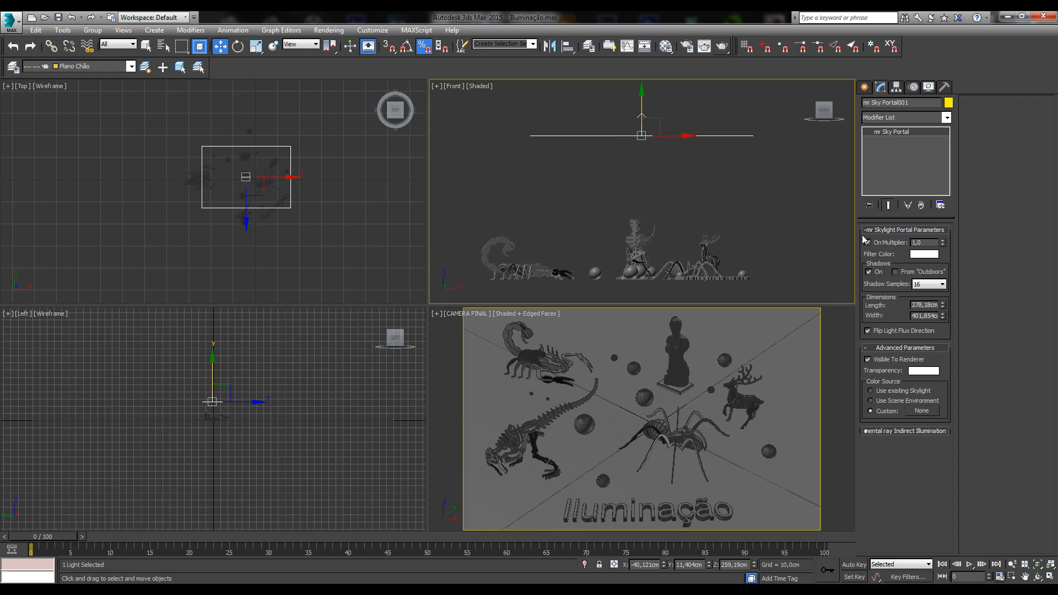
click(909, 333)
click(720, 179)
drag(846, 168, 761, 180)
- Lower the sky portal to a height of about 224 cm and render the CAMERA FINAL view
right_click(610, 370)
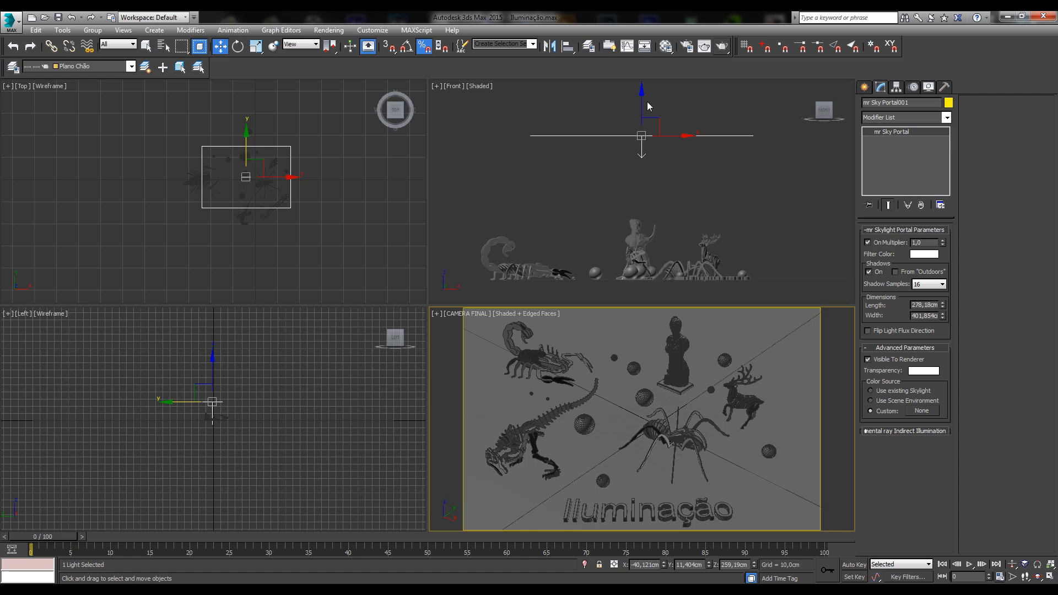
drag(644, 107, 643, 125)
right_click(686, 337)
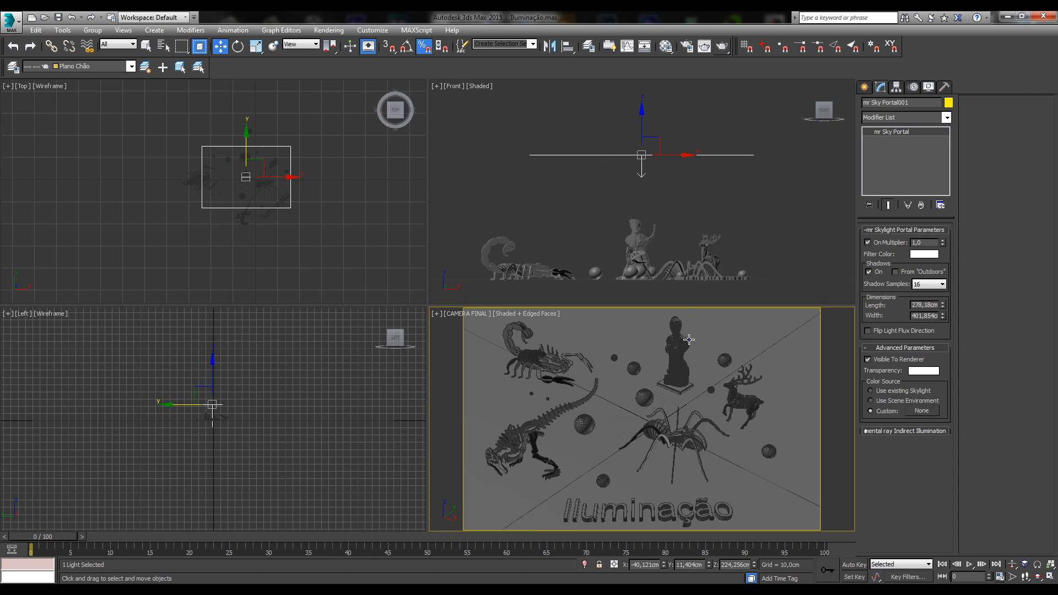
click(722, 47)
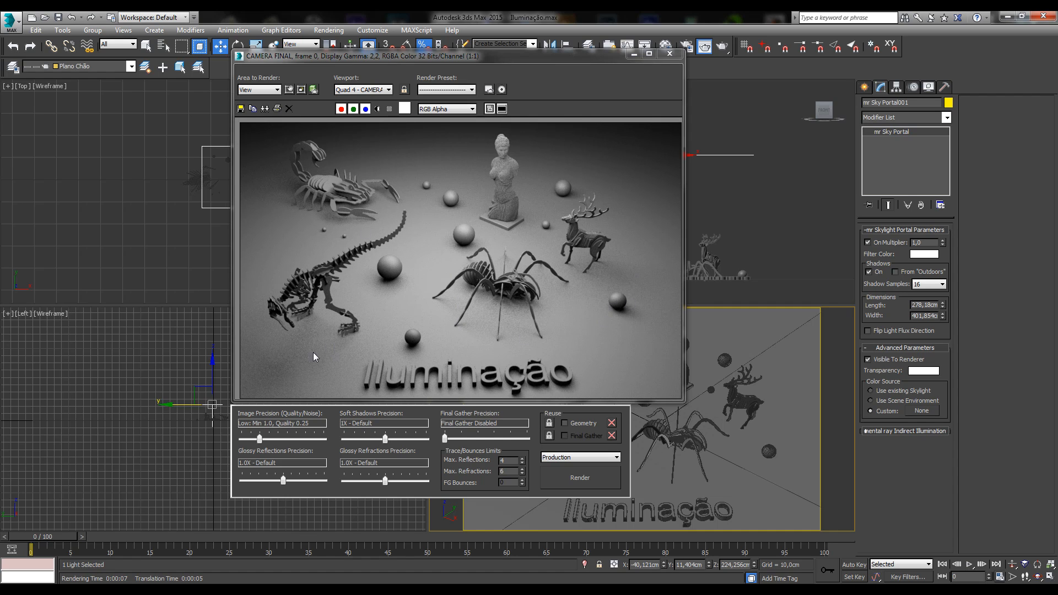
- Look through the sky portal's Shadow Samples options without changing them, and close the rendered image
click(928, 284)
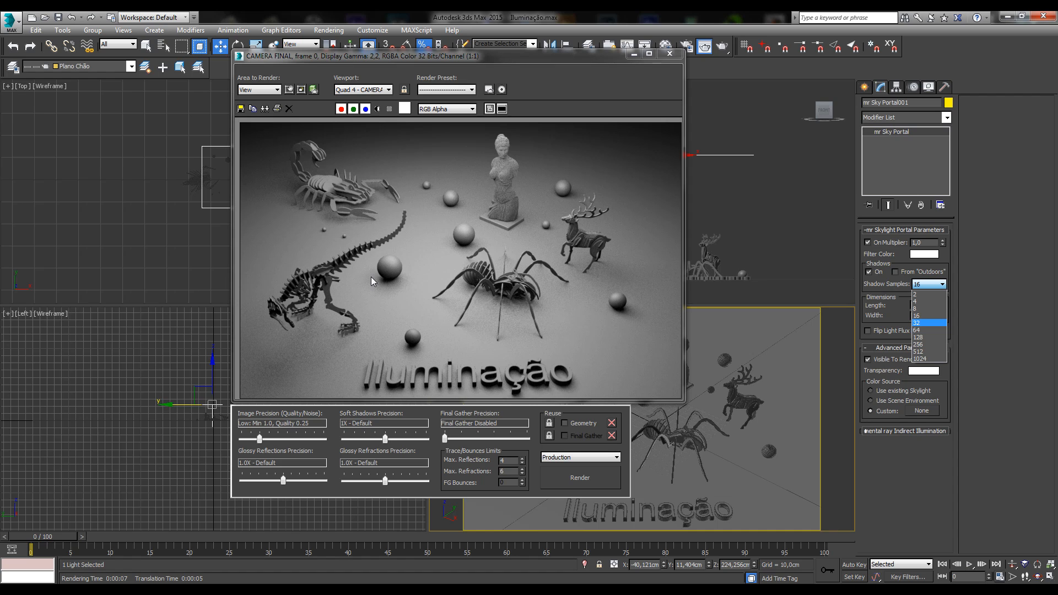
click(675, 54)
click(675, 54)
- Make the sky portal invisible to the renderer
click(666, 163)
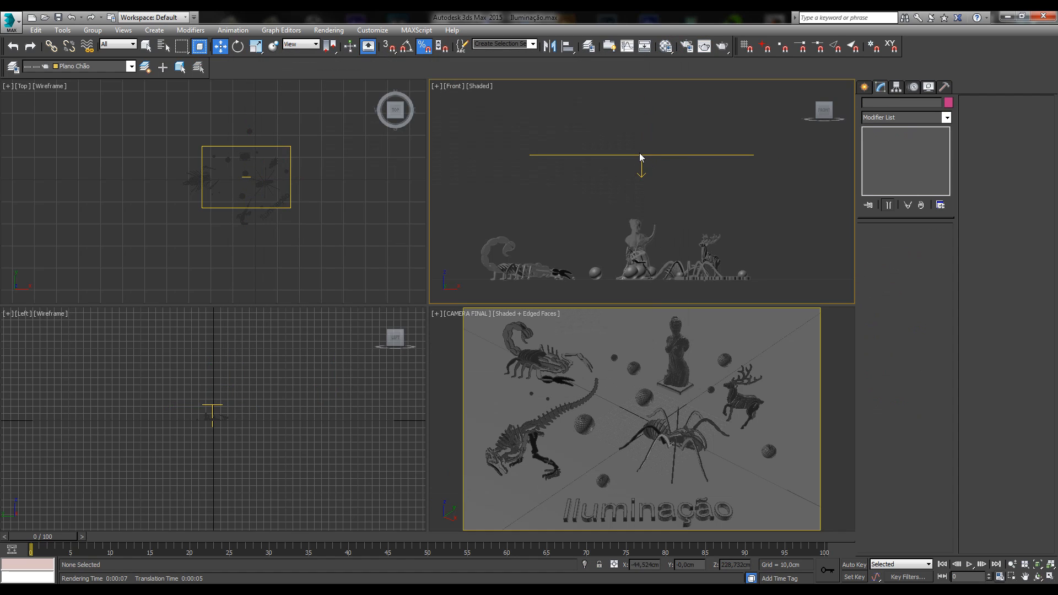
click(640, 156)
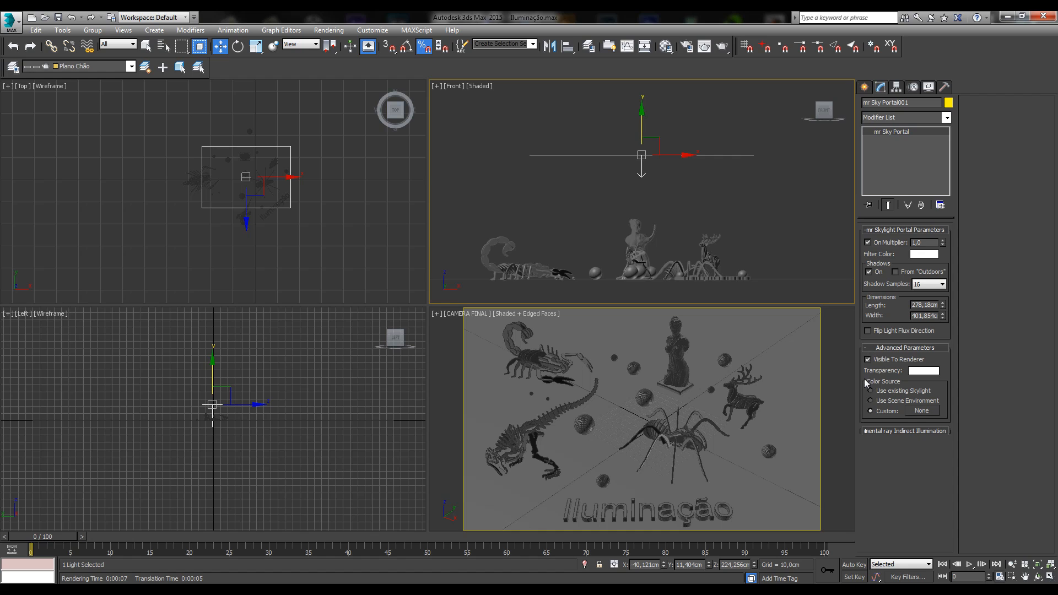
click(908, 360)
- Rotate the sky portal upright and angle it toward the models, moving it to about X 89 cm, Y 94 cm
right_click(272, 161)
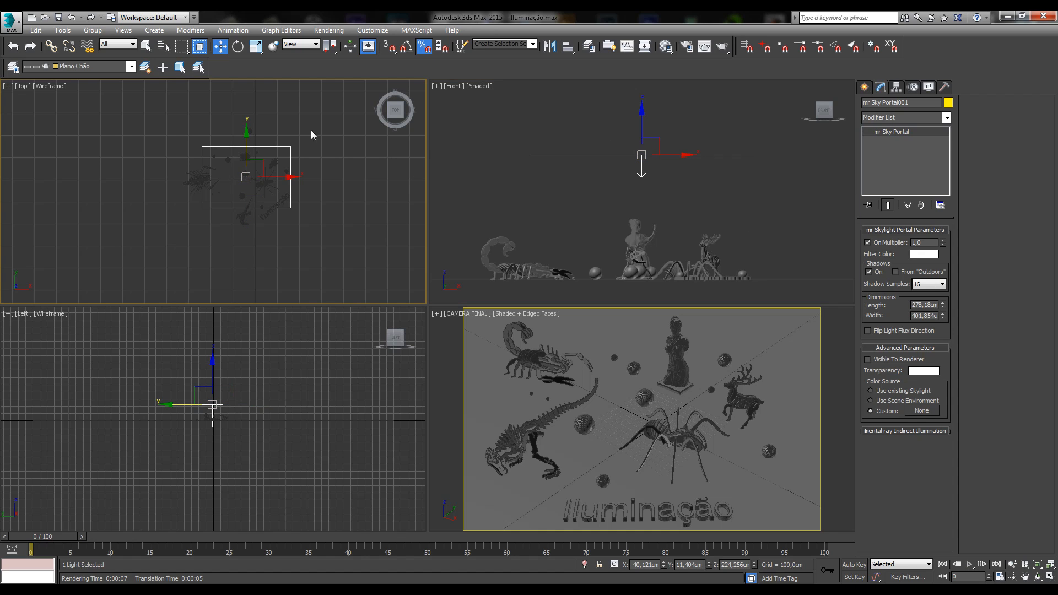
click(238, 47)
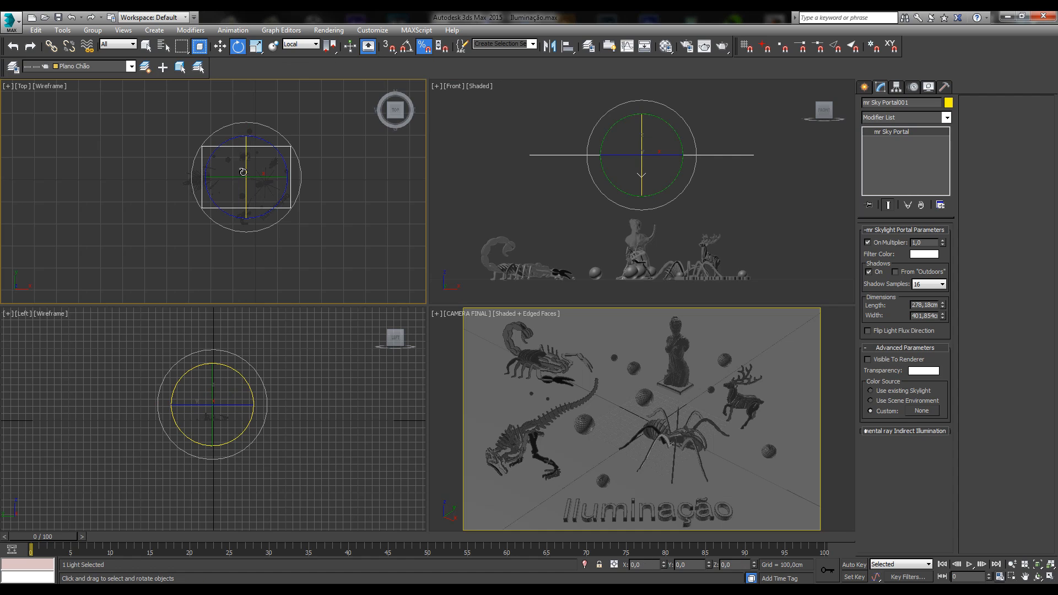
drag(246, 144, 243, 74)
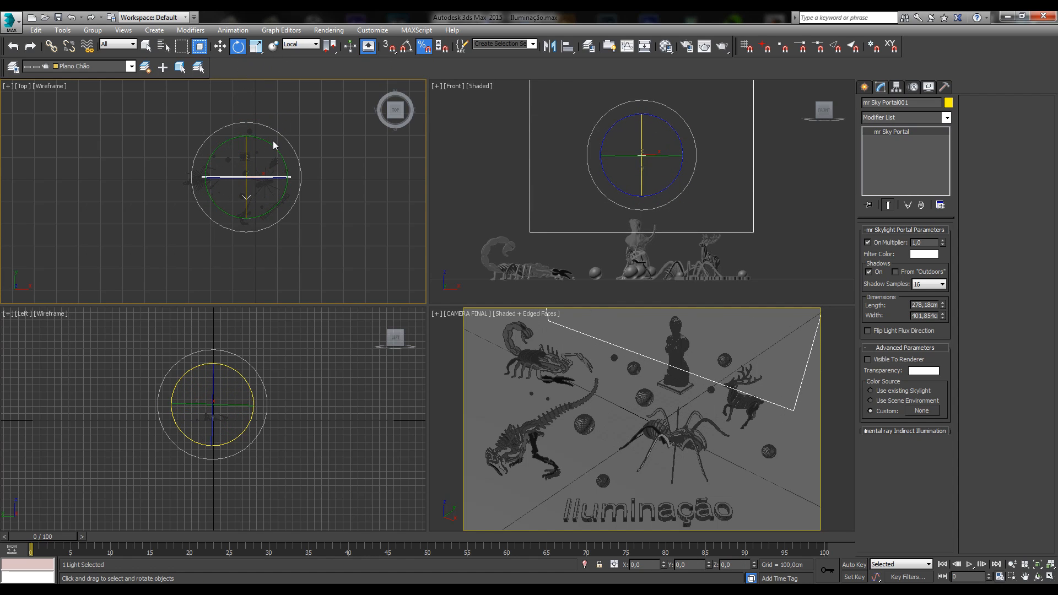
drag(273, 145, 288, 120)
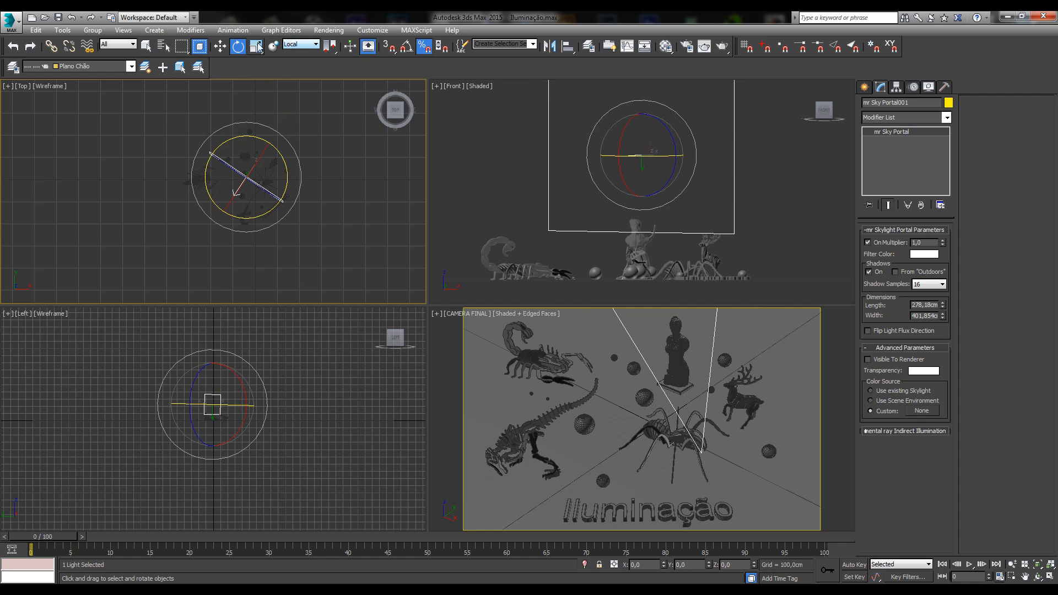
click(220, 46)
drag(266, 163, 294, 144)
- Maximize the CAMERA FINAL view and orbit the camera to a low angle facing the sky portal behind the models
middle_click(700, 375)
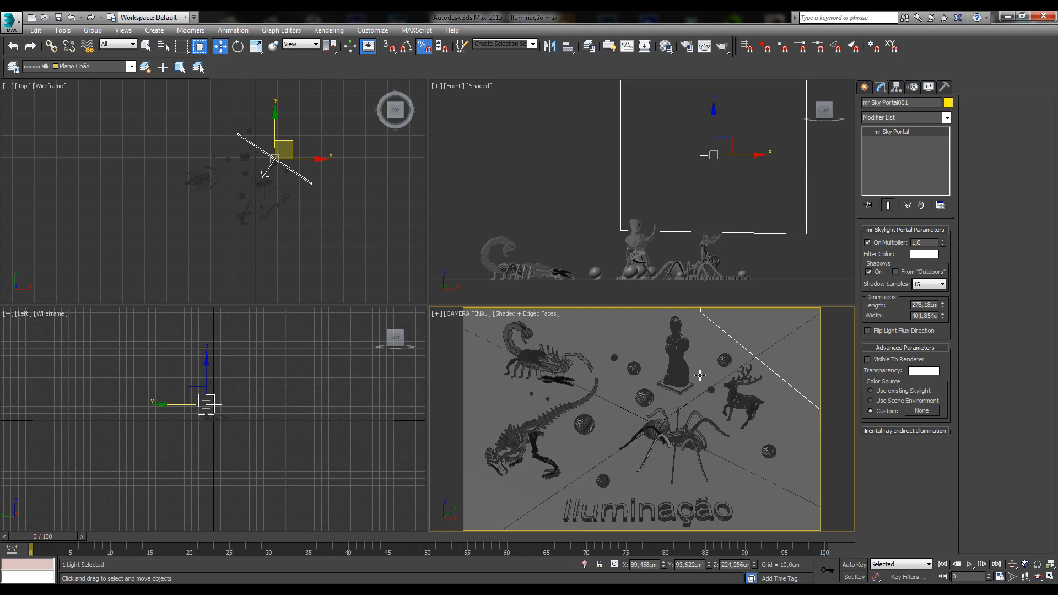
click(1049, 576)
click(1038, 577)
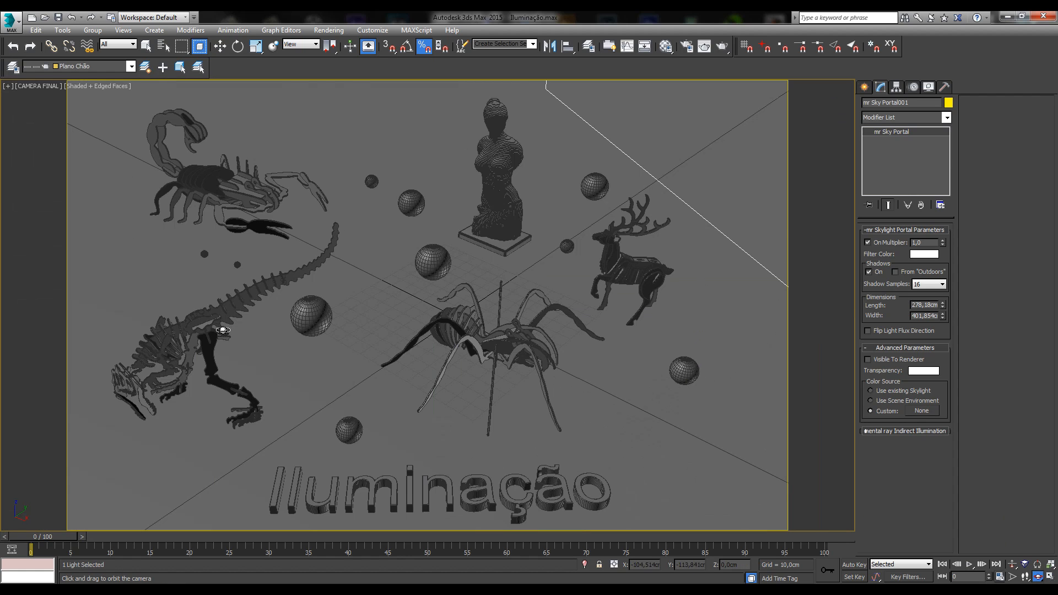
drag(221, 332, 490, 385)
key(w)
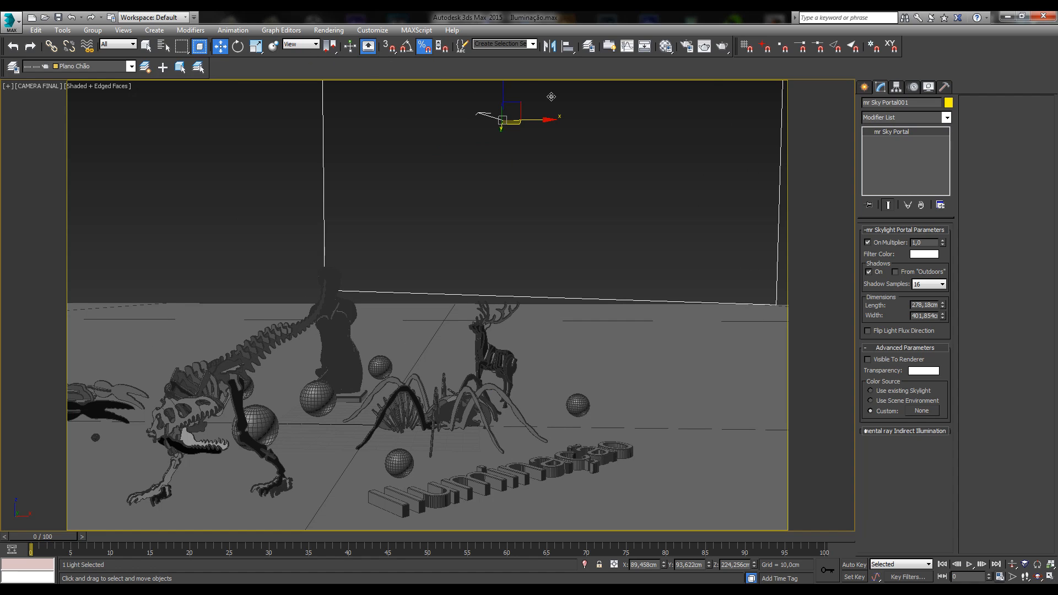
- Reduce the sky portal to about 174 cm long and 281 cm wide, and lower it to about 141 cm
drag(503, 101, 503, 191)
mouse_move(942, 306)
mouse_down()
mouse_move(942, 330)
mouse_move(942, 307)
mouse_up()
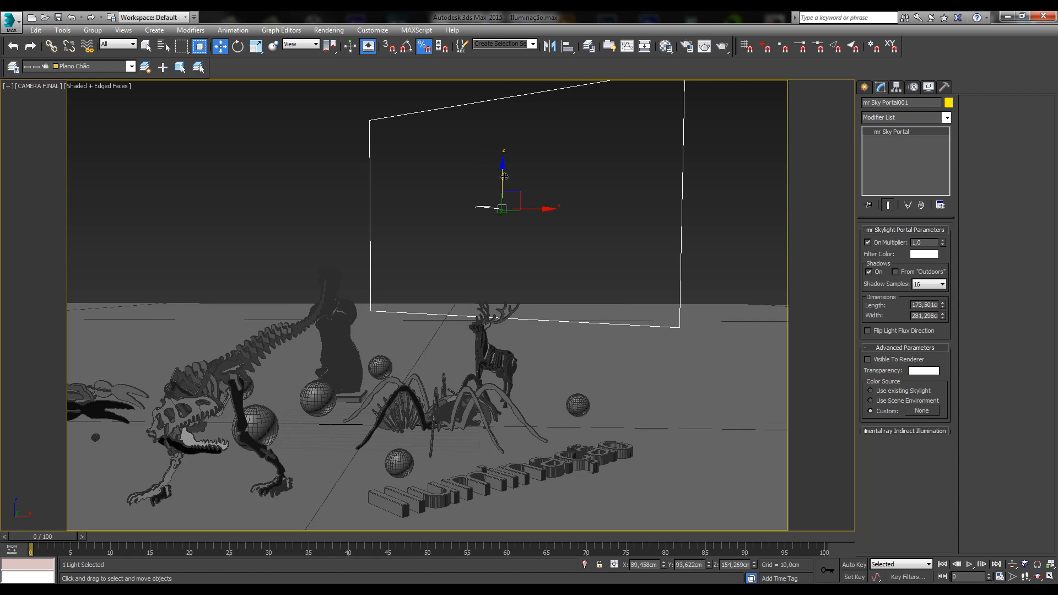
drag(505, 172, 504, 188)
click(746, 228)
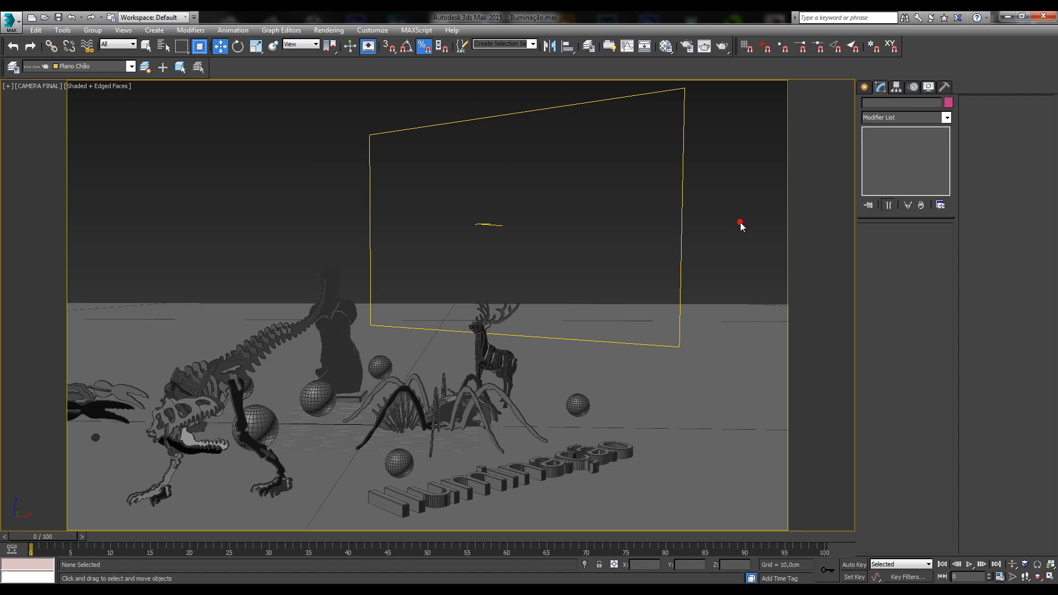
- Render the camera view with the sky portal hidden, and render again with Visible To Renderer enabled
click(722, 47)
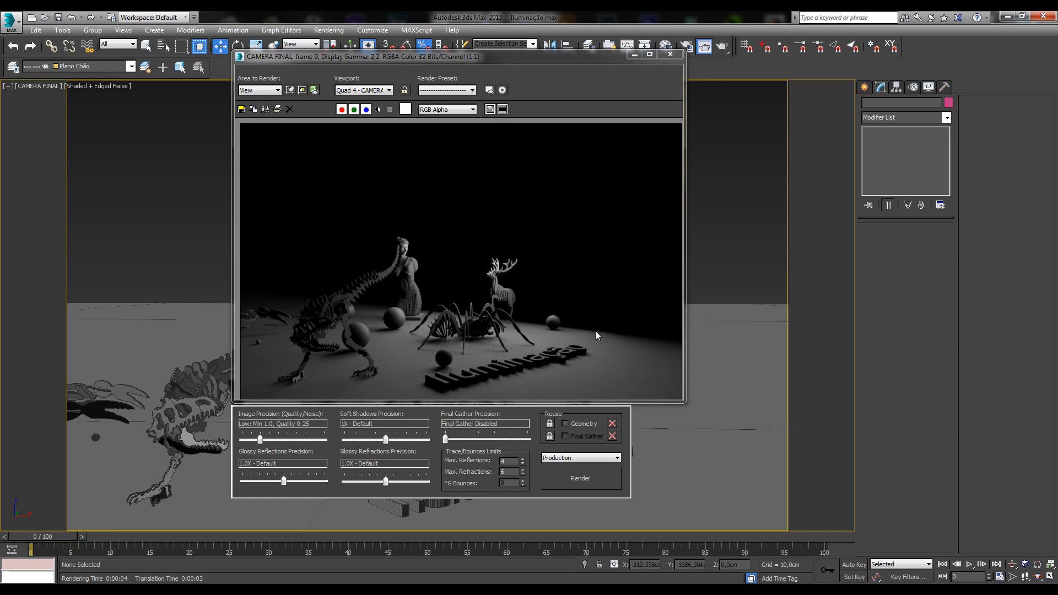
click(670, 53)
click(499, 223)
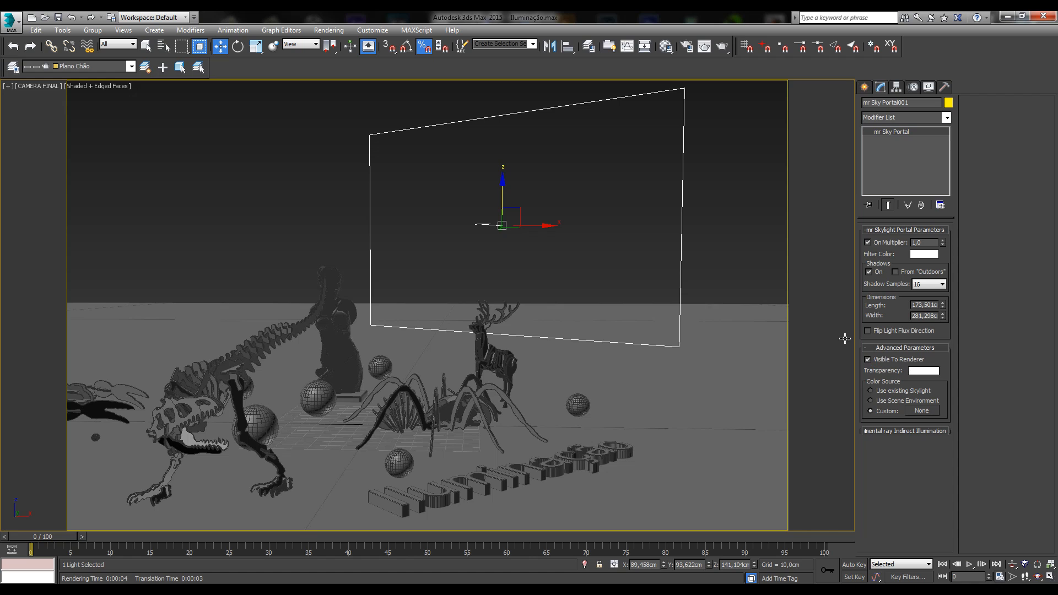
click(721, 46)
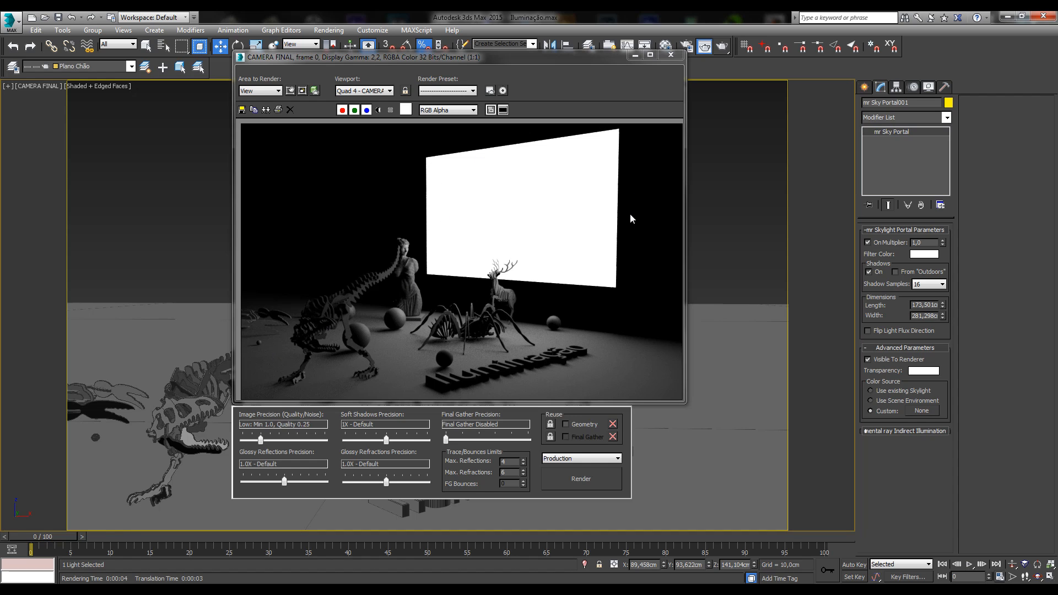
click(670, 55)
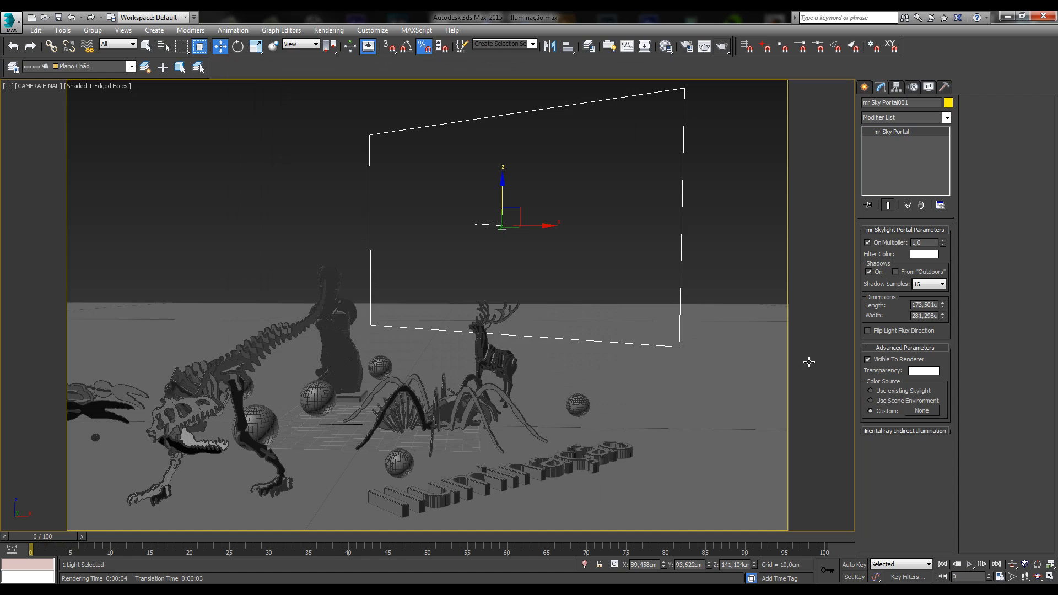
- Set the sky portal's Transparency to a blue of about 0.216, 0.427, 0.78 and render the view
click(928, 373)
drag(203, 151, 265, 186)
click(277, 166)
click(237, 171)
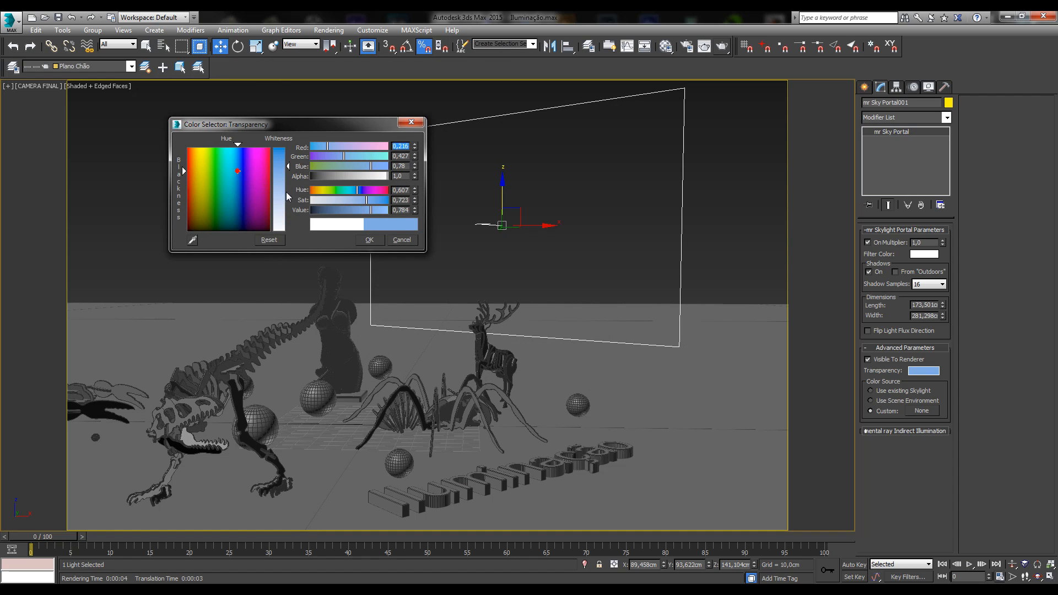
click(370, 241)
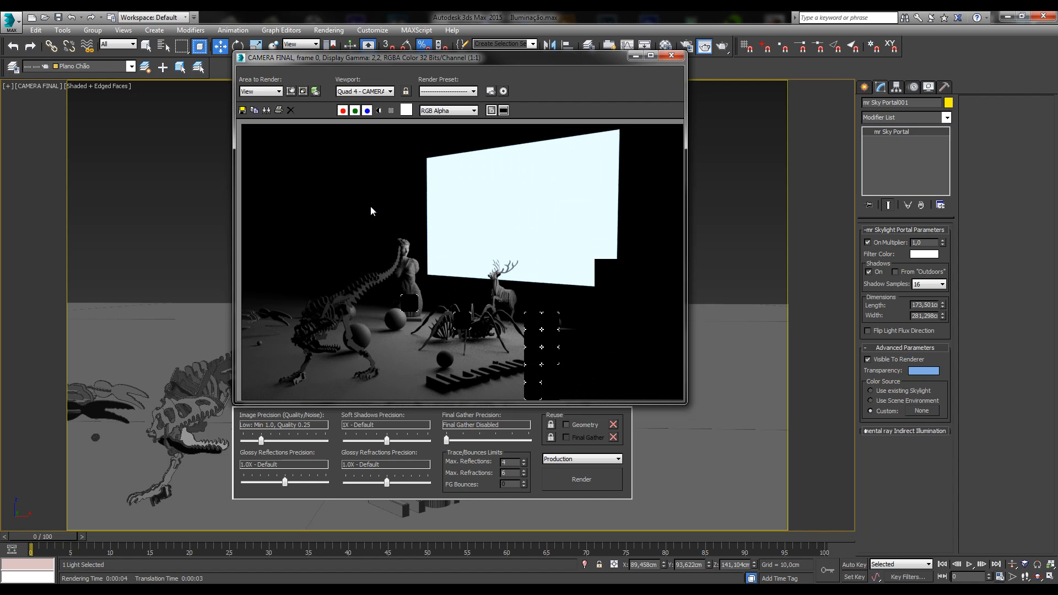
click(671, 55)
- Change the sky portal's Transparency to a green with red 0.187, green 0.855 and blue 0.22, and render the view
click(913, 371)
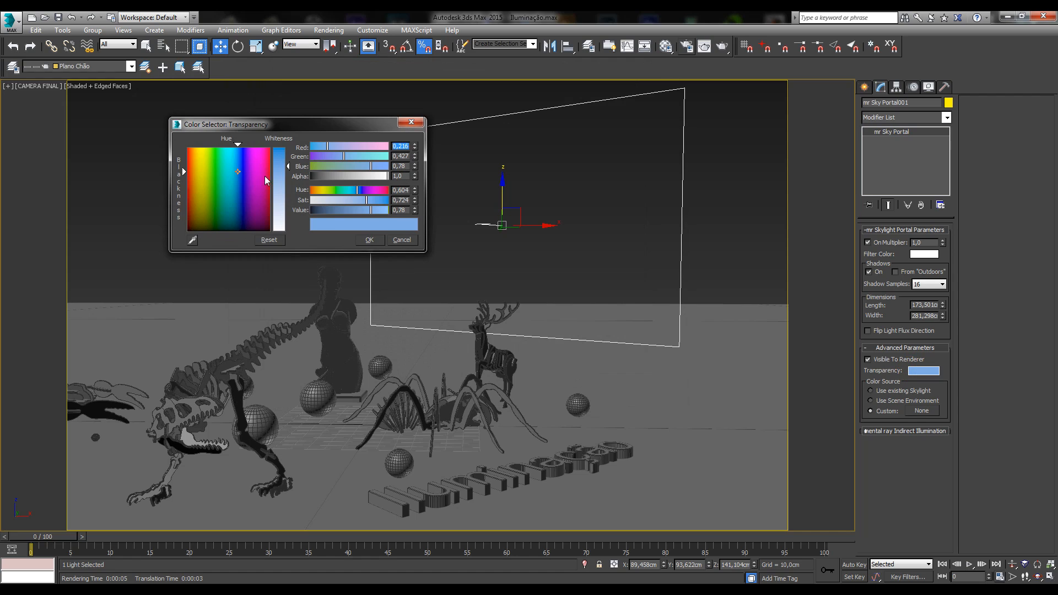
drag(216, 188, 206, 163)
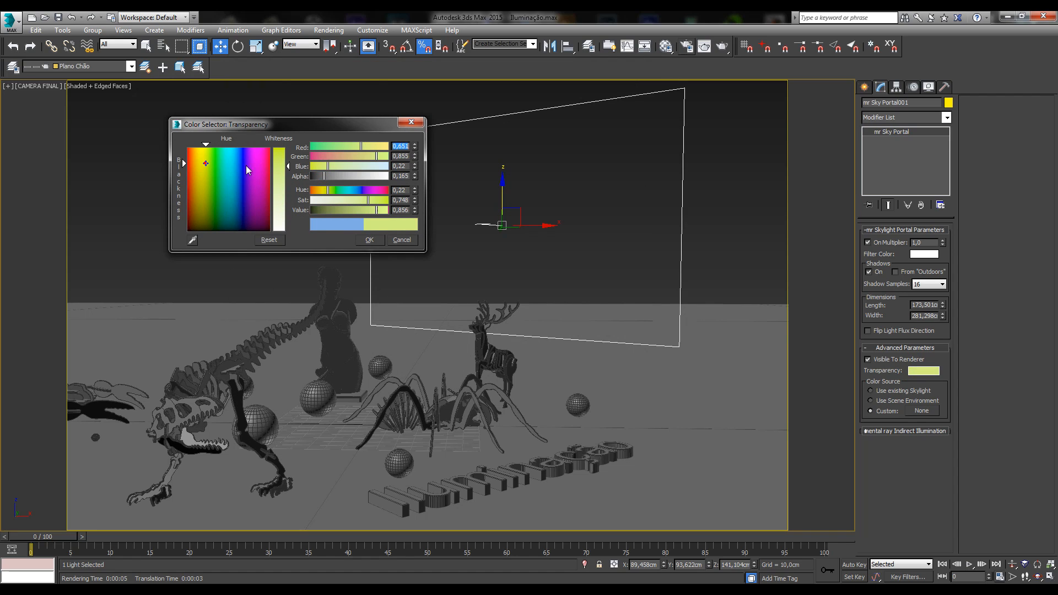
click(325, 147)
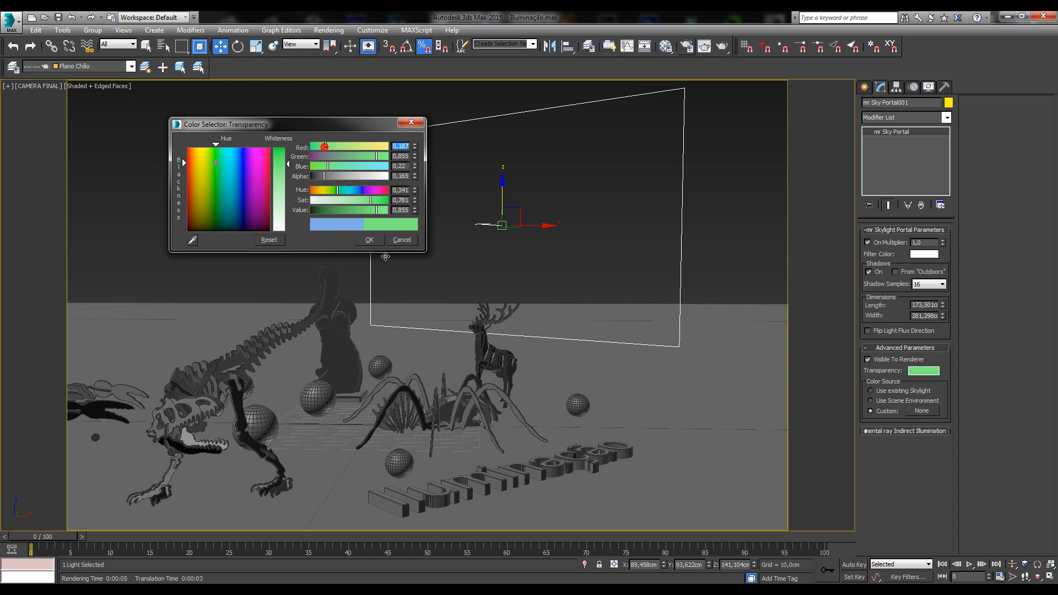
click(373, 241)
click(725, 46)
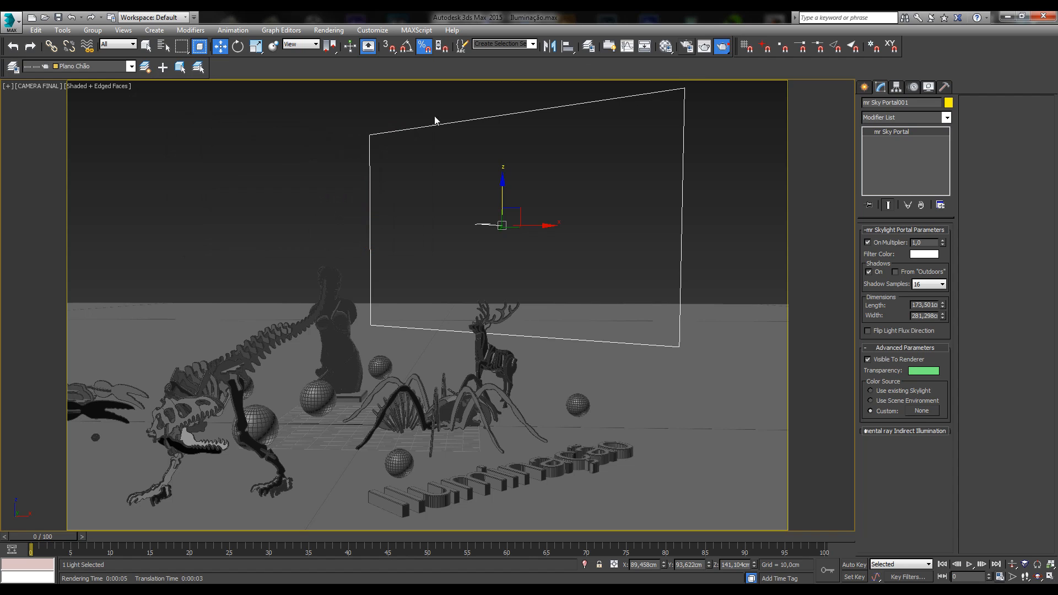
key(shift+q)
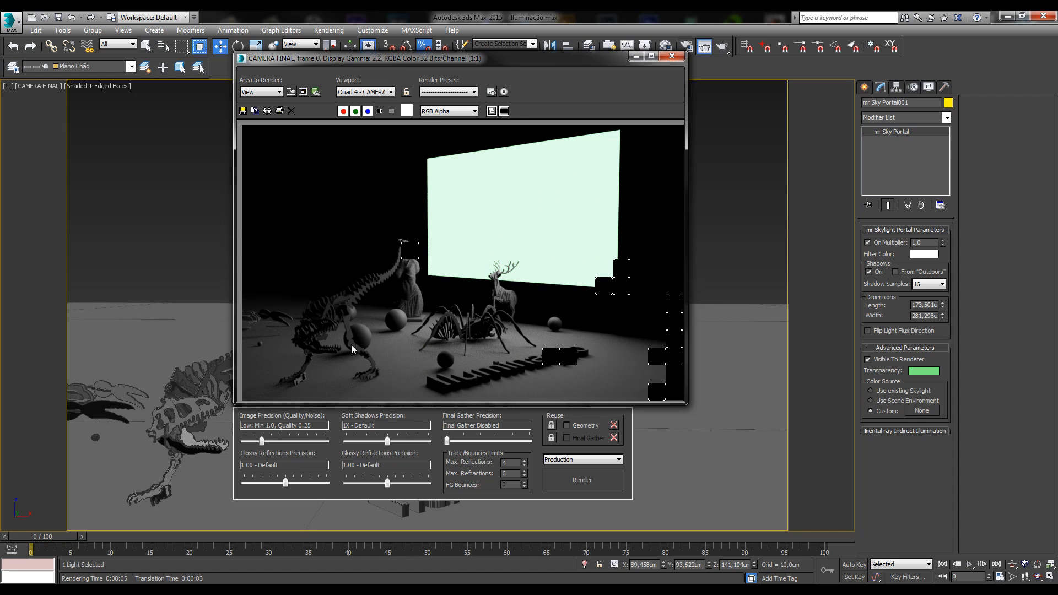
click(671, 56)
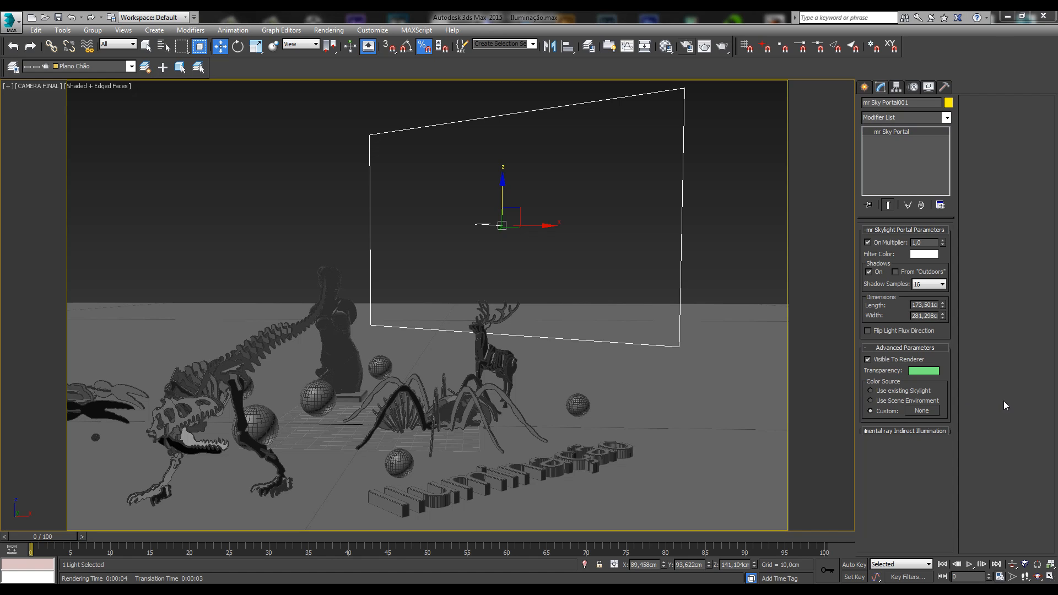
- Set the environment's Ambient global lighting colour to a light cyan
click(328, 31)
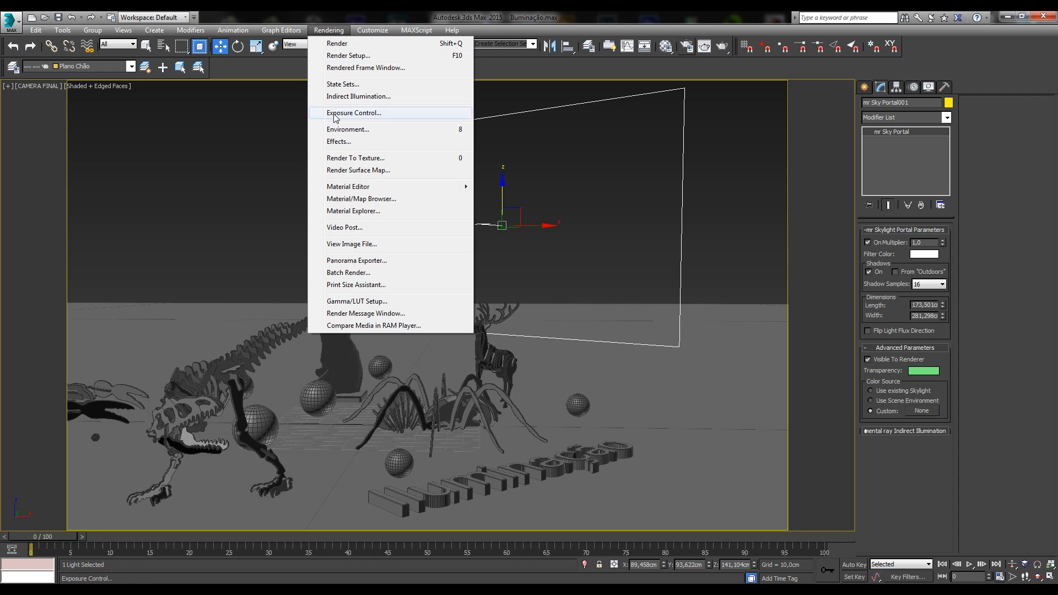
click(335, 133)
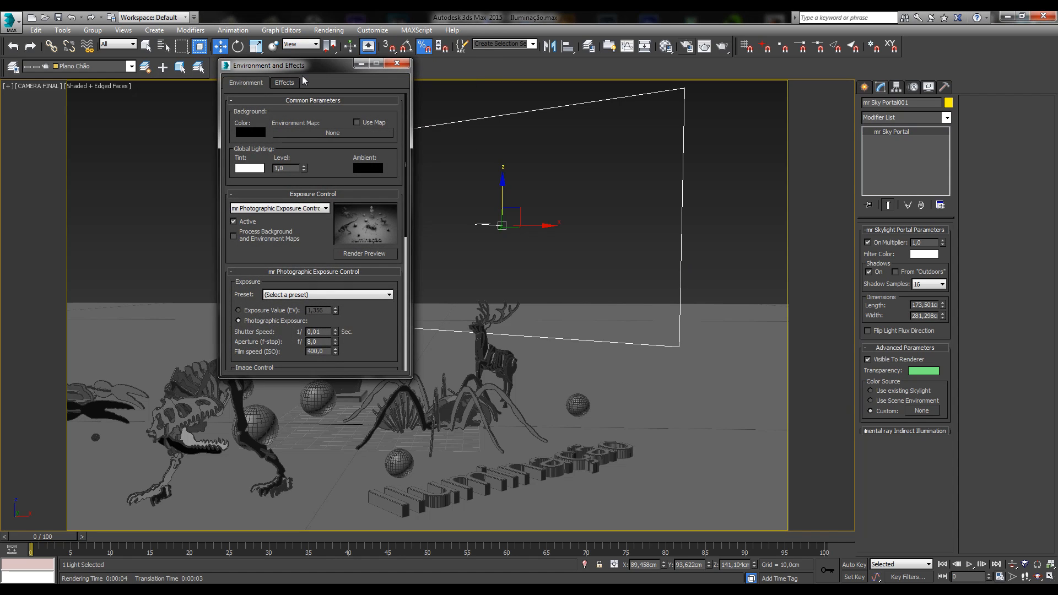
drag(304, 74, 118, 119)
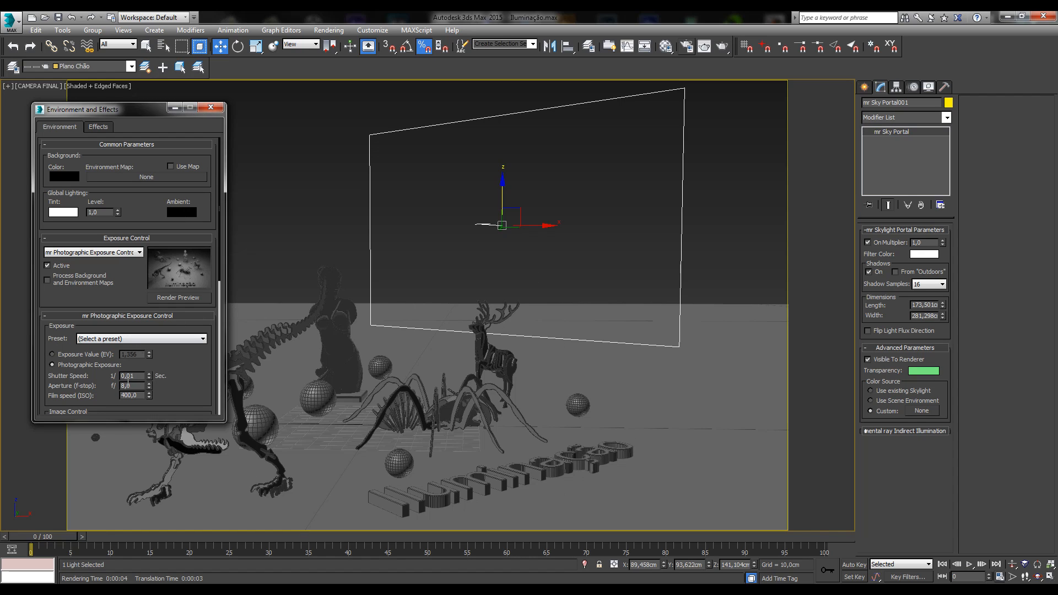
click(185, 214)
mouse_move(234, 183)
mouse_down()
mouse_move(229, 172)
mouse_move(280, 171)
mouse_move(279, 149)
mouse_move(279, 200)
mouse_move(289, 163)
mouse_up()
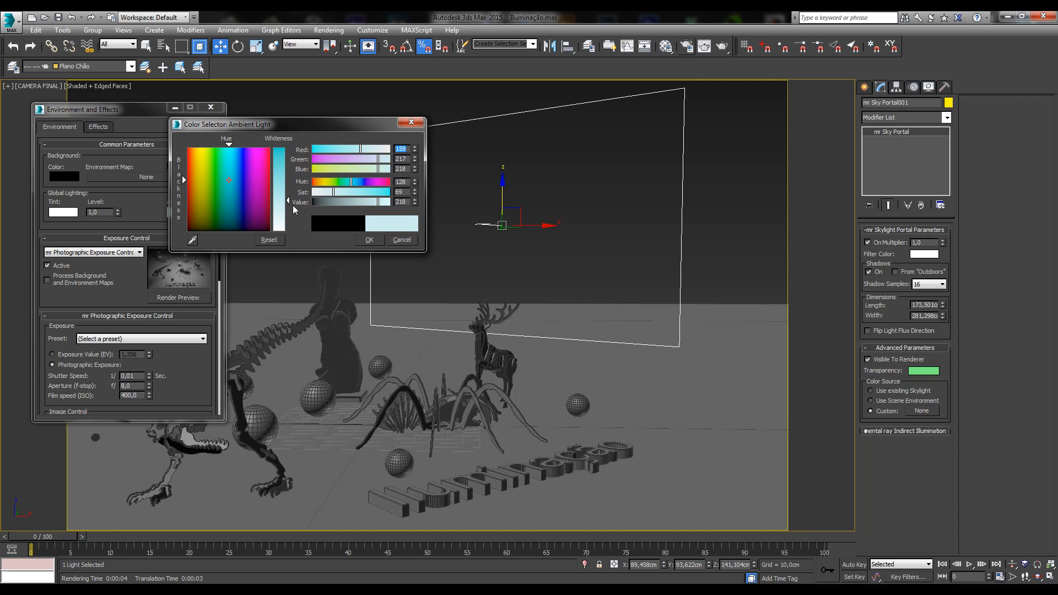
click(369, 241)
- Turn the sky portal's light off and render the camera view with the cyan ambient lighting
click(714, 216)
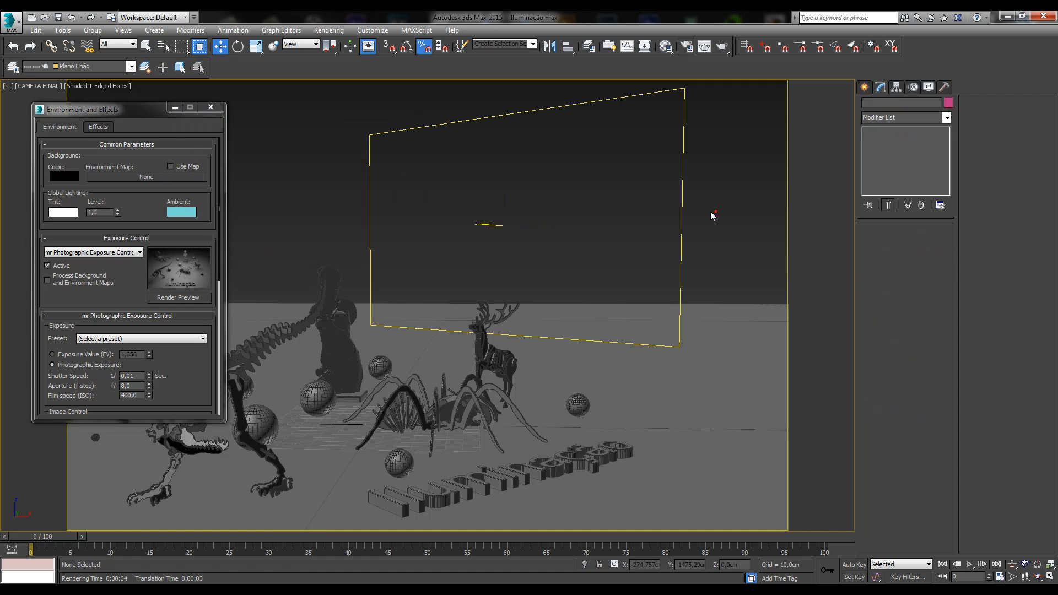
click(681, 221)
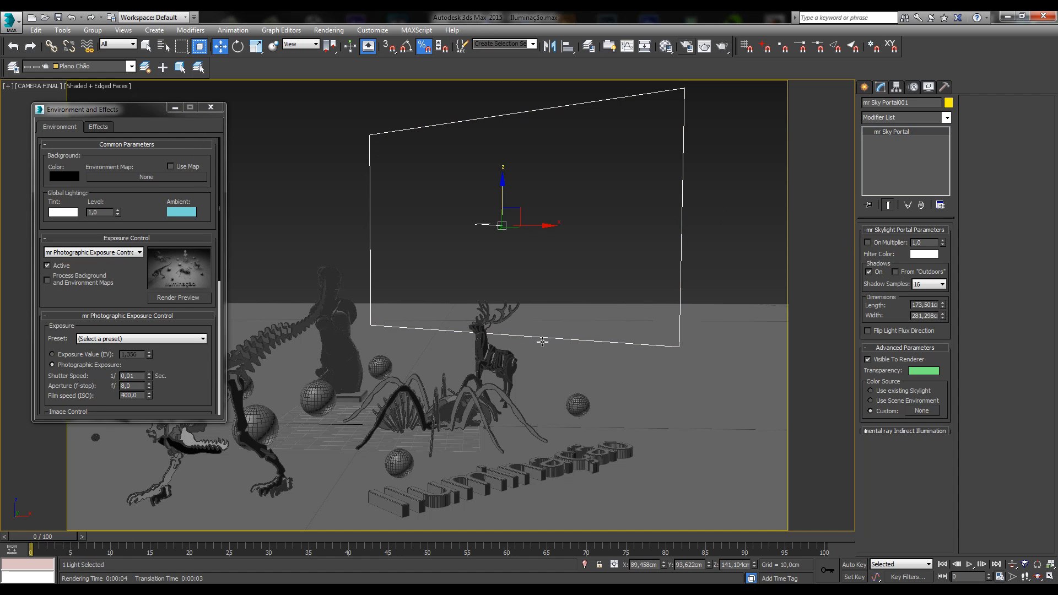
click(724, 48)
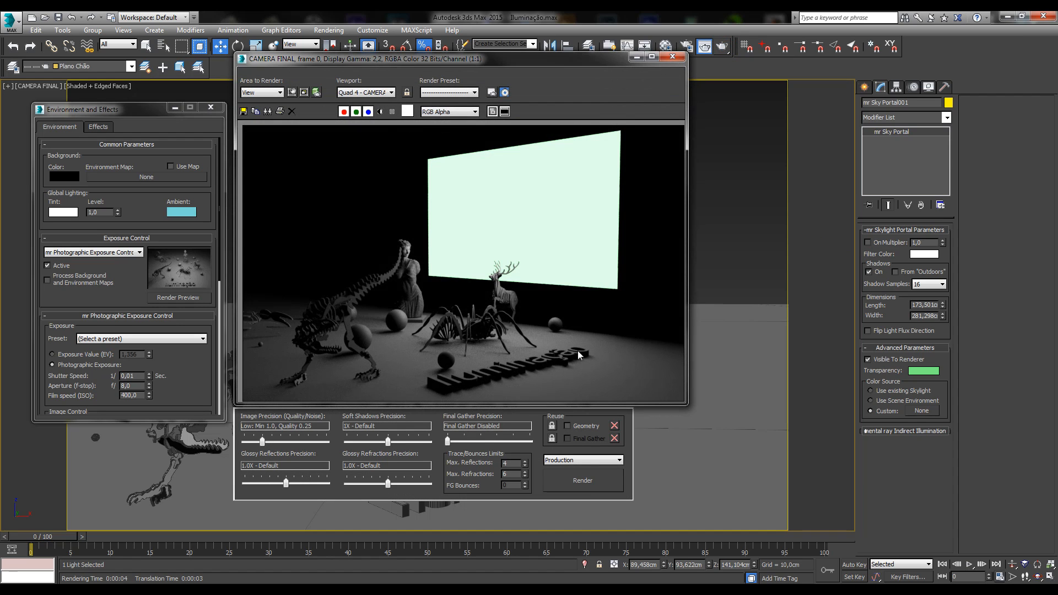
key(shift+q)
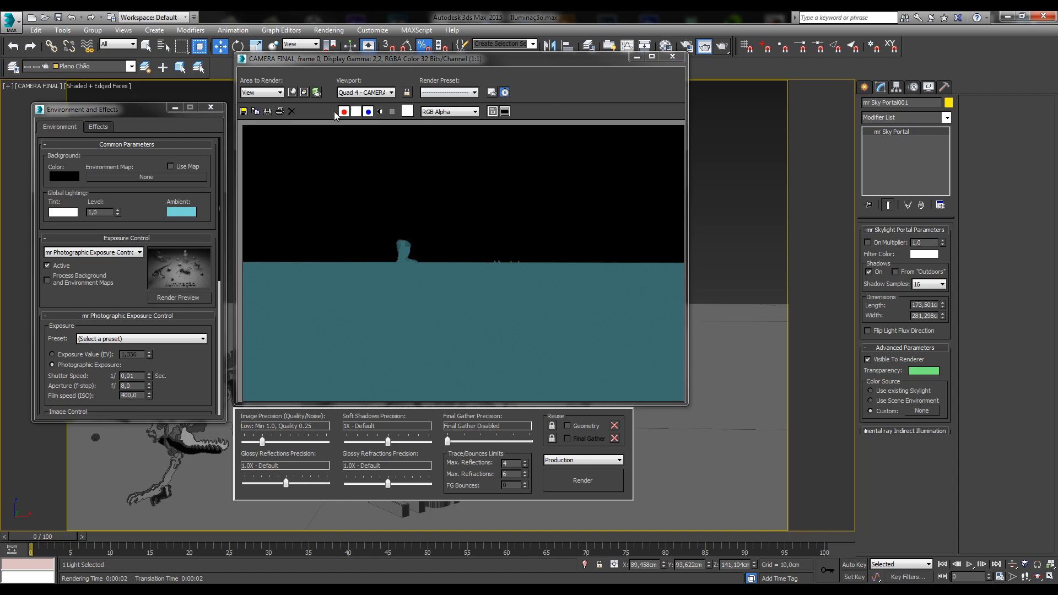
- Set the environment's Ambient global lighting colour back to black and render the view
click(181, 212)
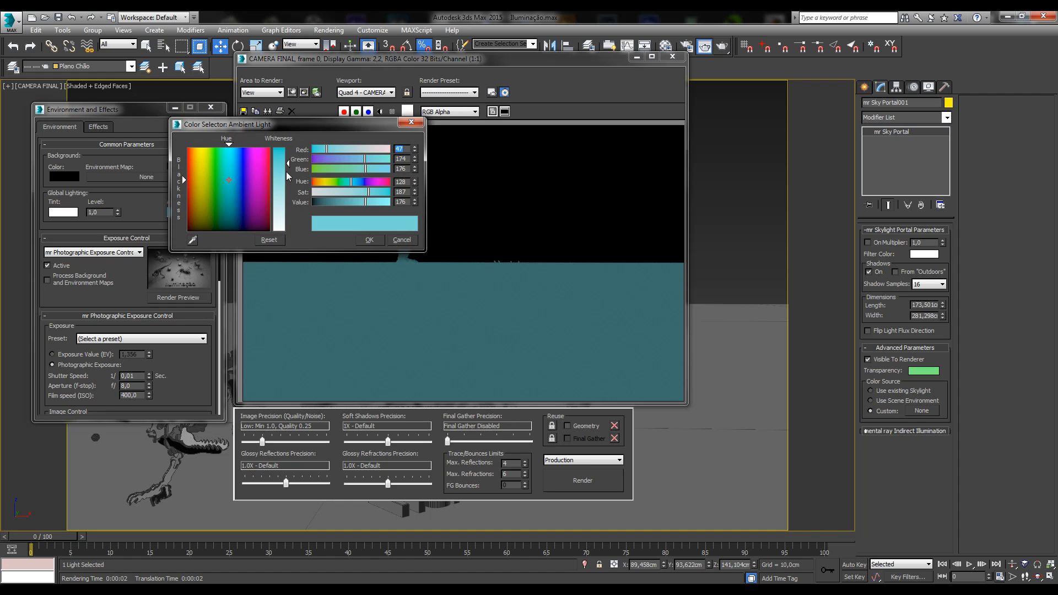
mouse_move(289, 164)
mouse_down()
mouse_move(287, 219)
mouse_move(288, 147)
mouse_up()
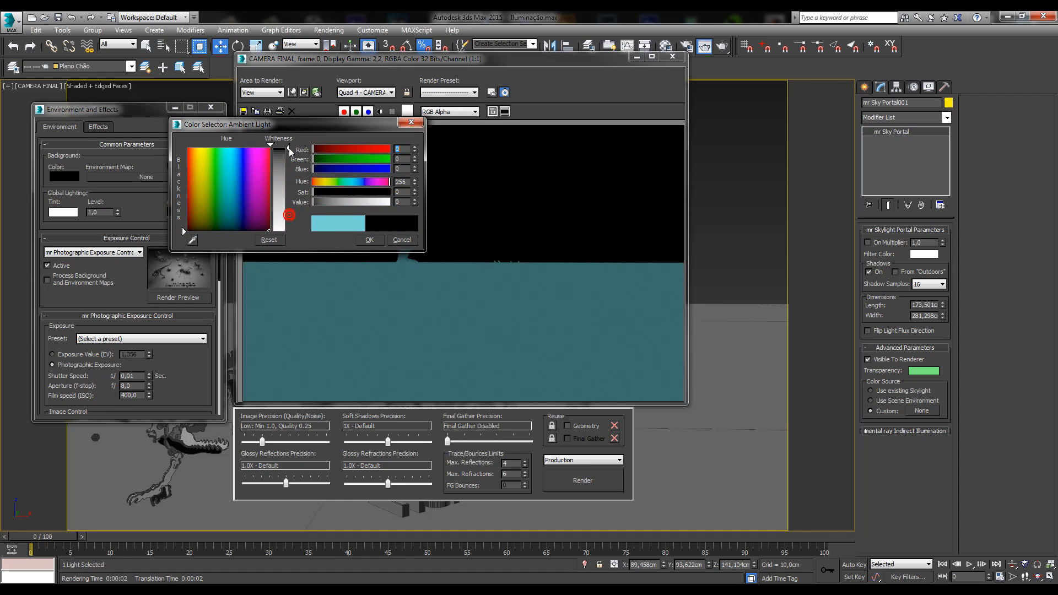
click(382, 241)
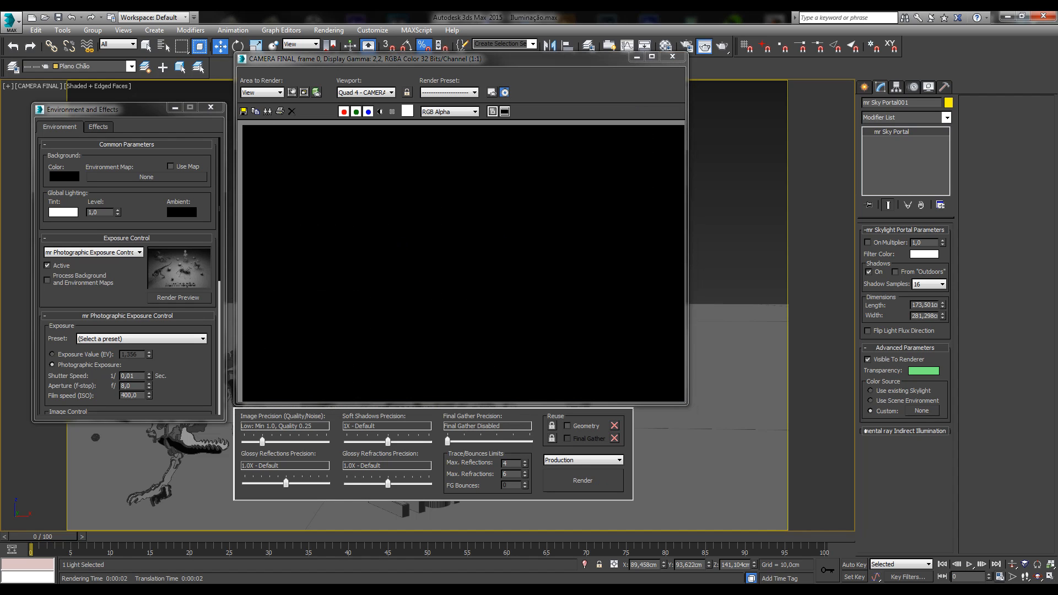
click(672, 56)
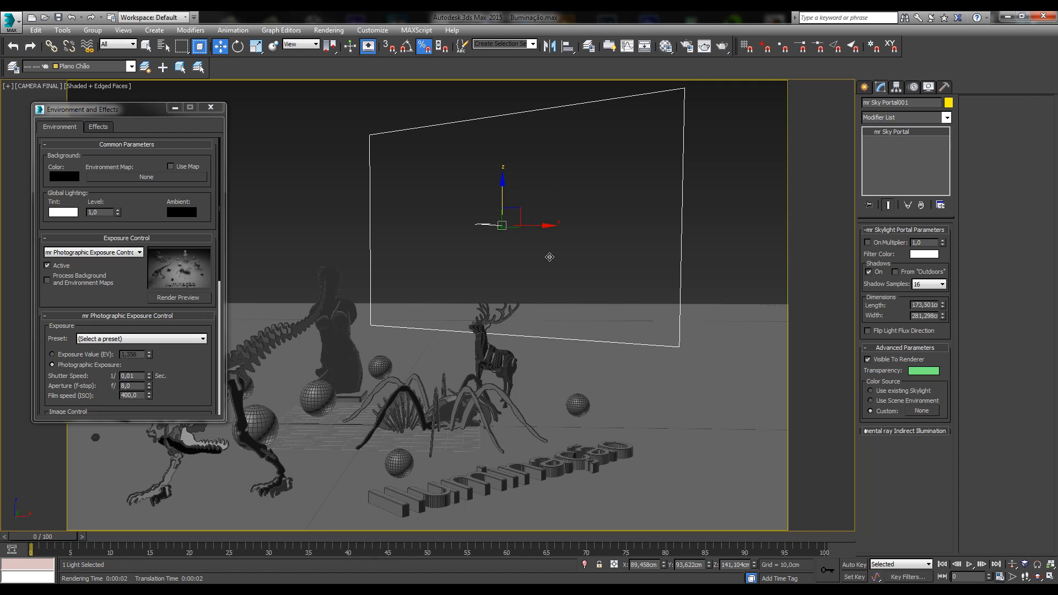
- Re-enable the sky portal with the preview_html_me9a6ebd bitmap as its Custom colour source, and render the view
click(456, 114)
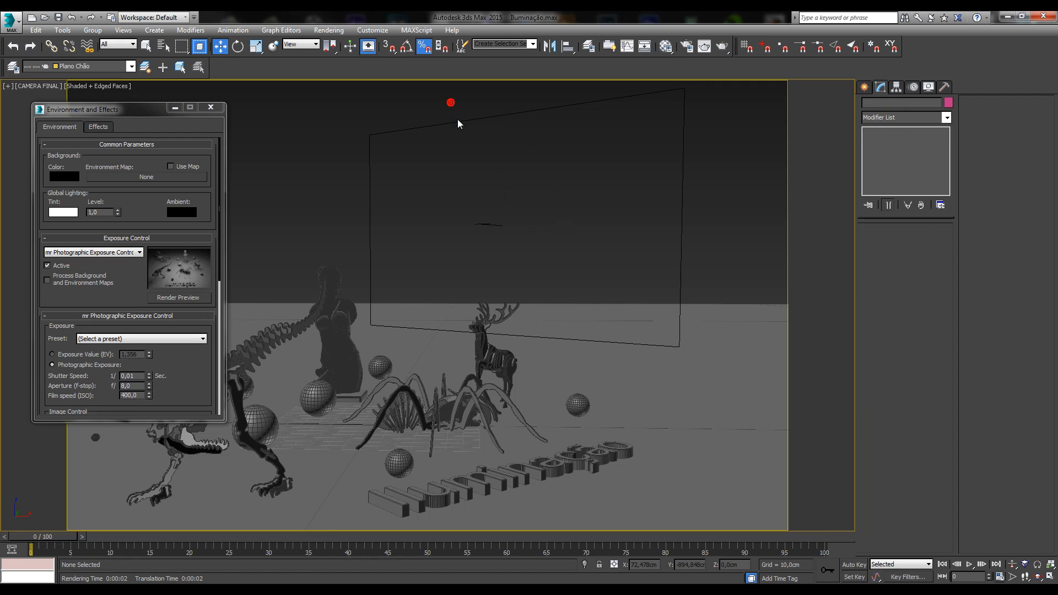
click(456, 125)
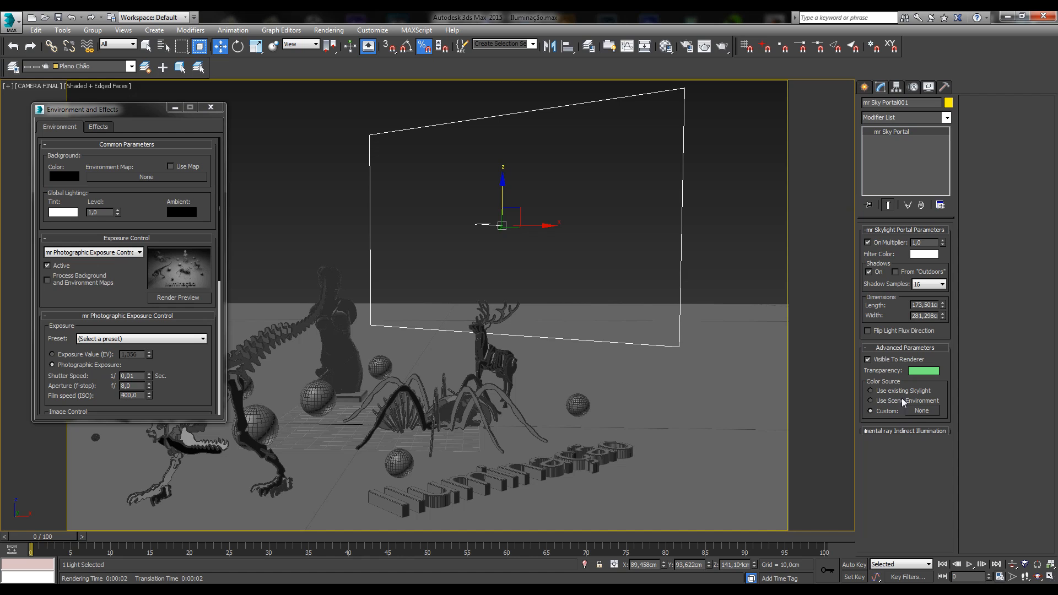
click(921, 410)
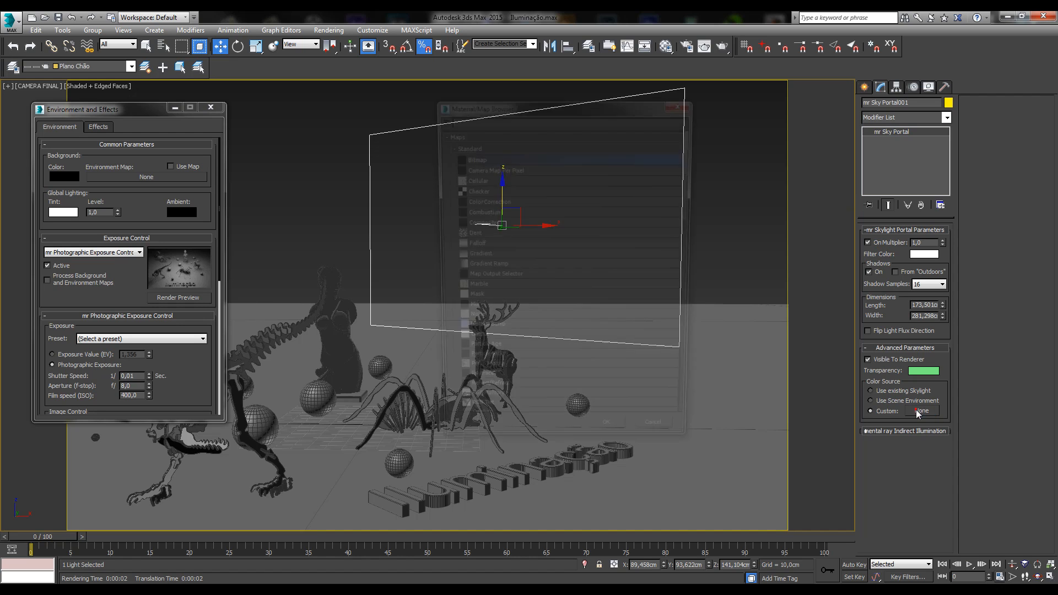
double_click(470, 158)
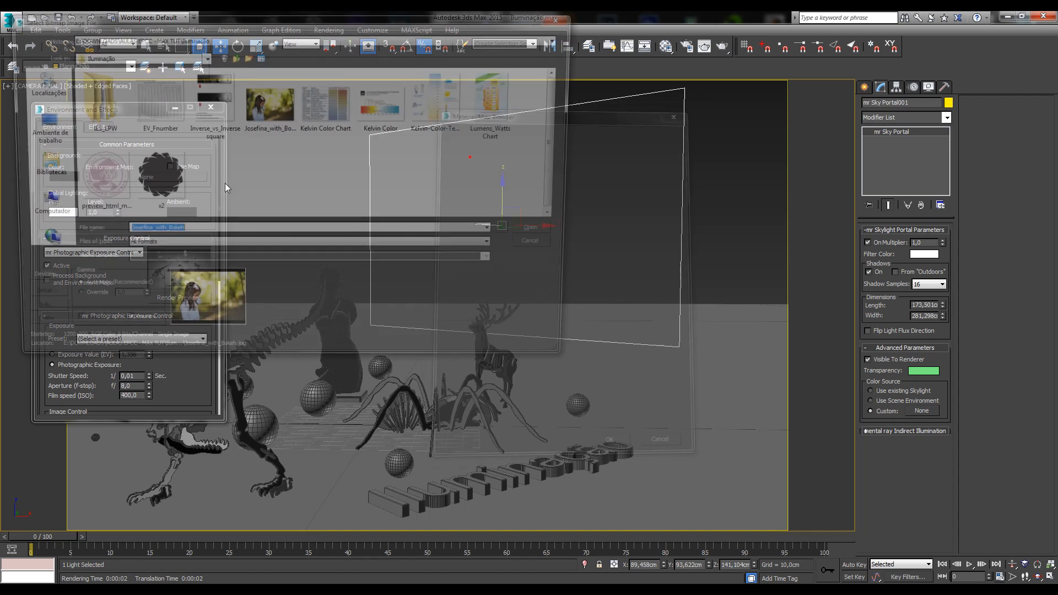
double_click(85, 175)
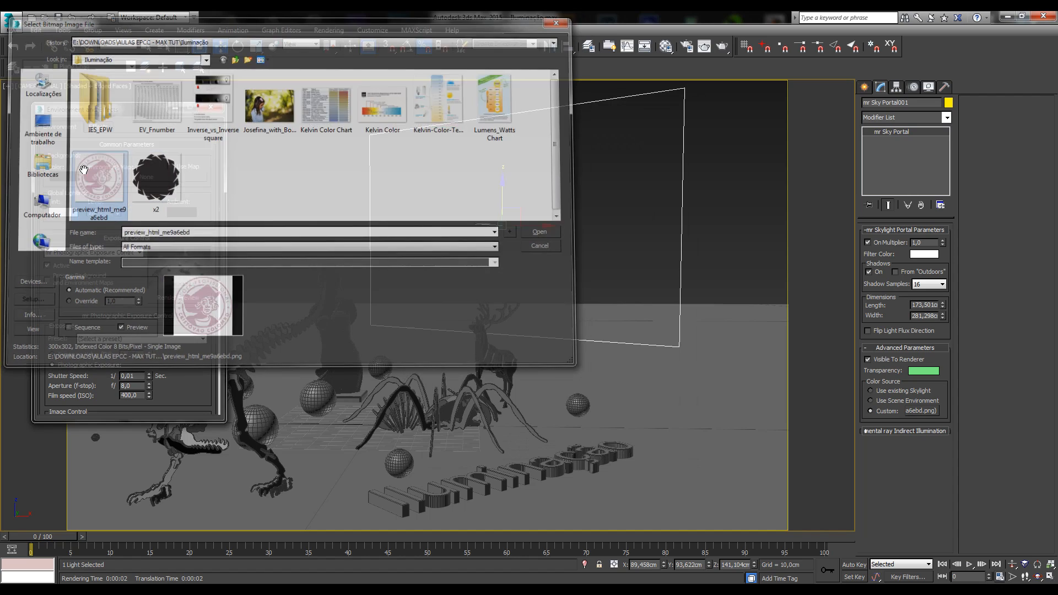
click(722, 46)
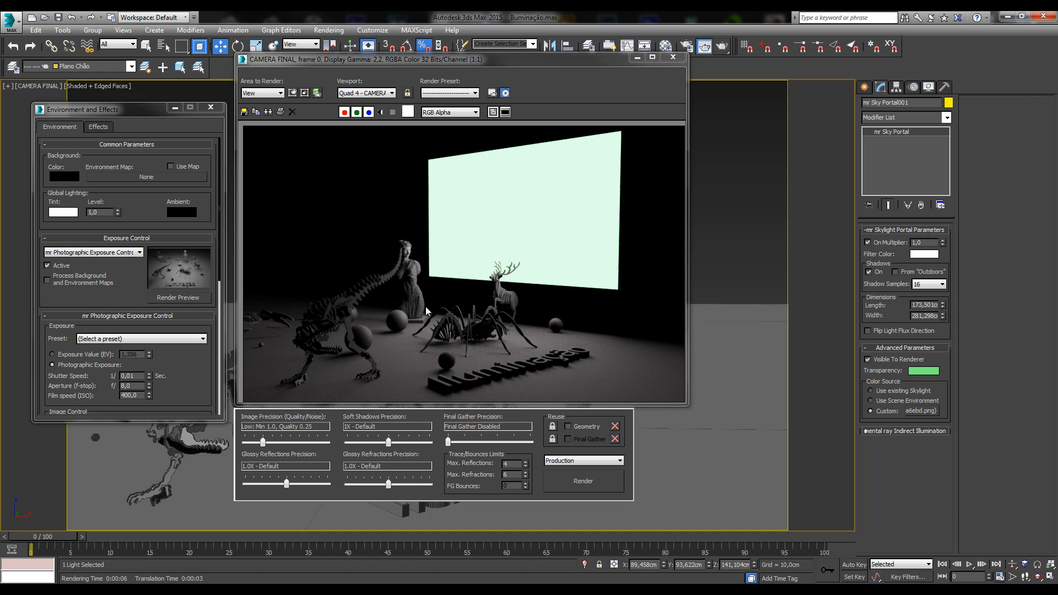
- Replace the sky portal's Custom colour source with the bokeh portrait JPG bitmap and render the view
click(919, 411)
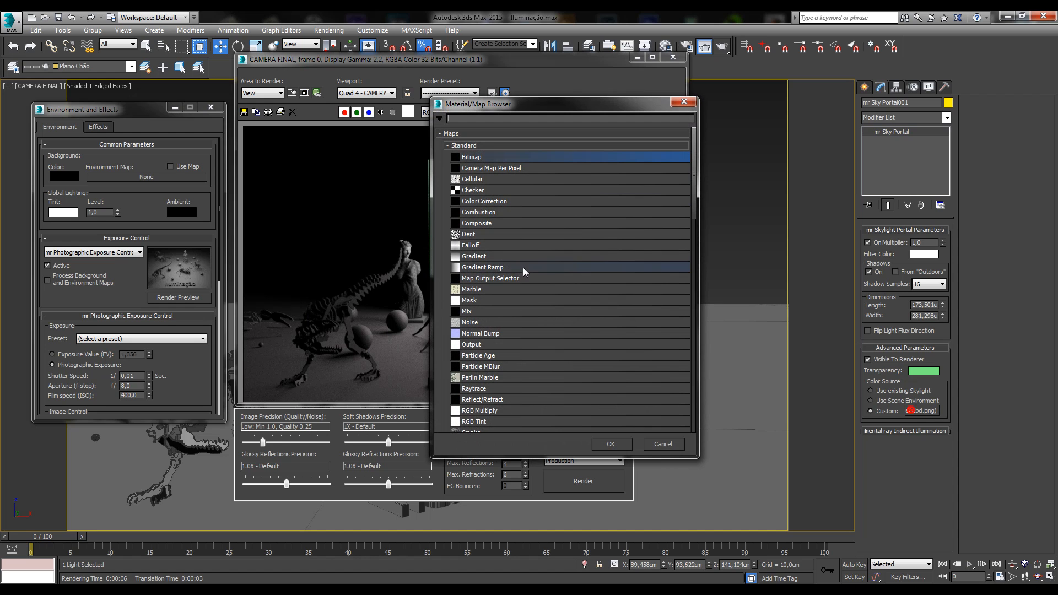
double_click(463, 159)
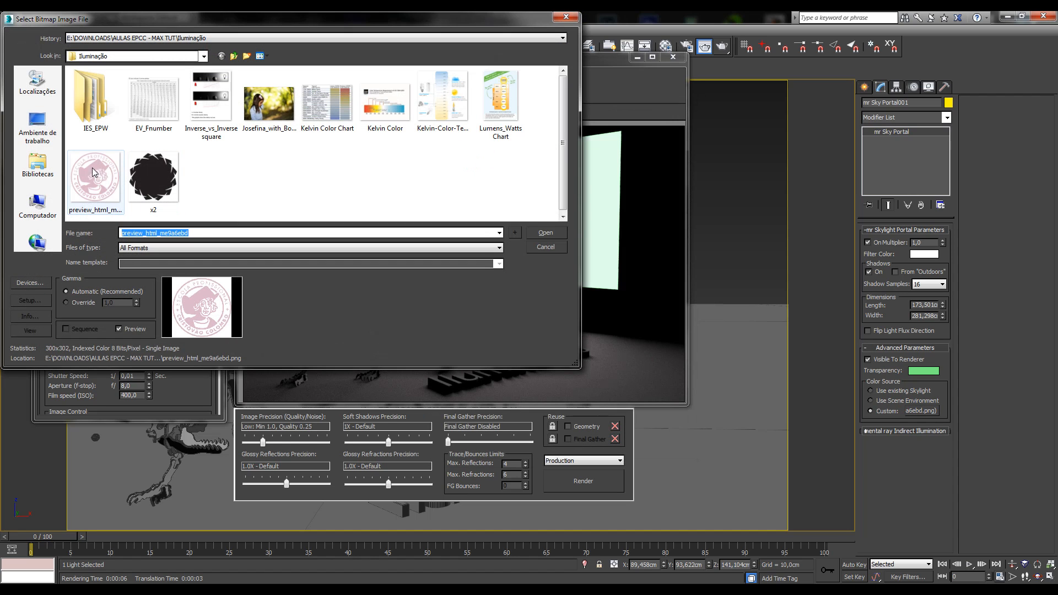
double_click(272, 108)
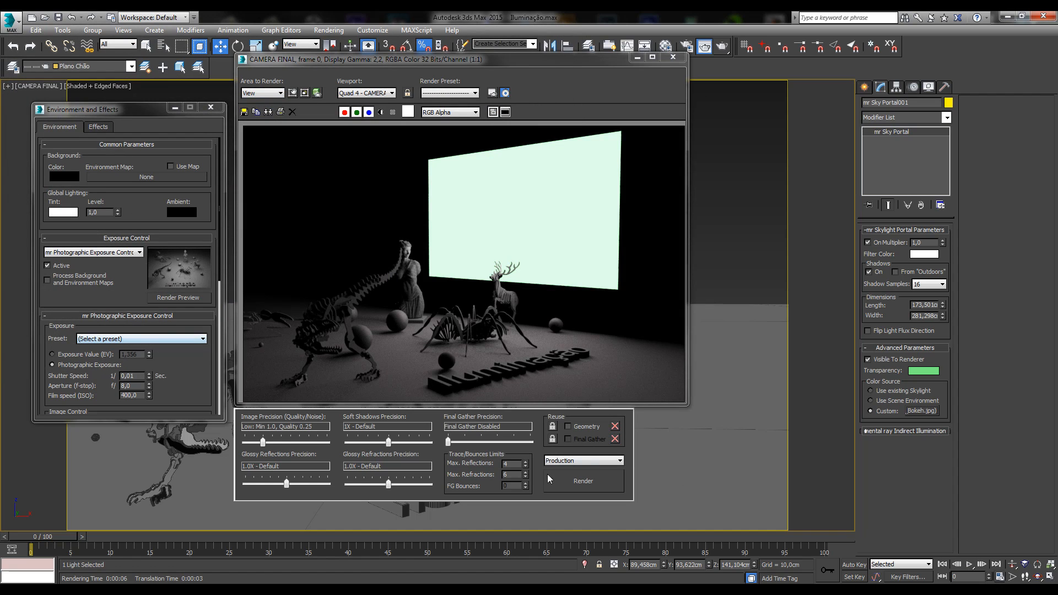
click(599, 482)
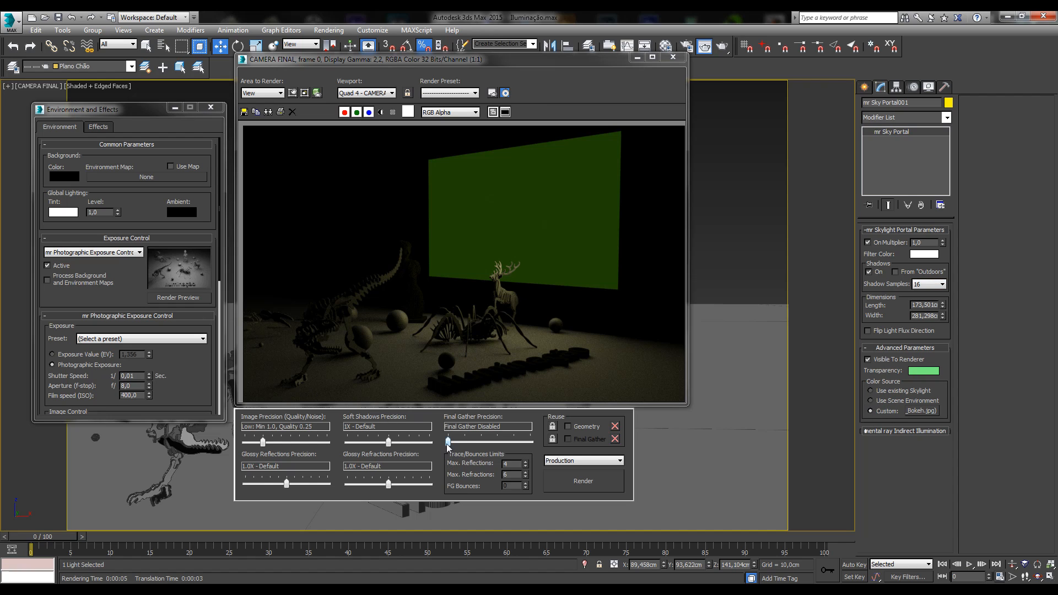
- Set the Final Gather Precision to Draft and render the camera view again
drag(448, 442, 463, 442)
click(578, 481)
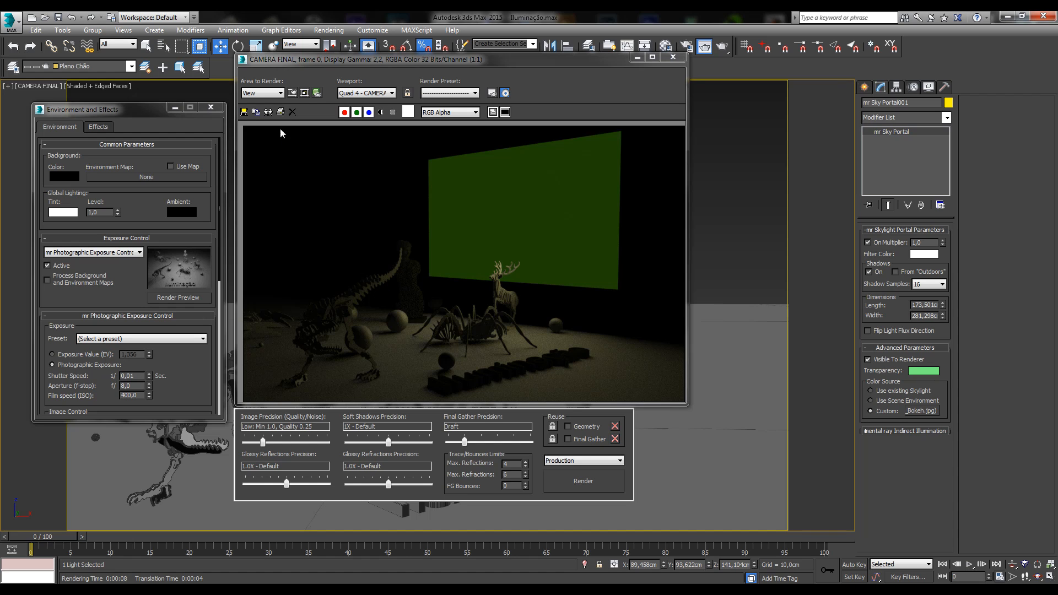
drag(134, 110, 133, 64)
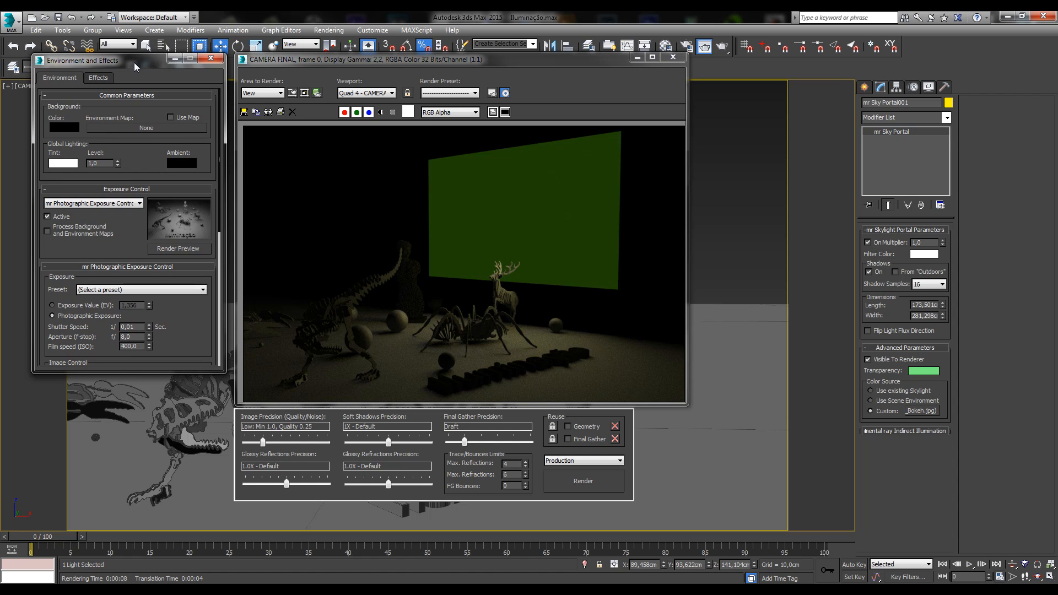
drag(134, 62, 132, 63)
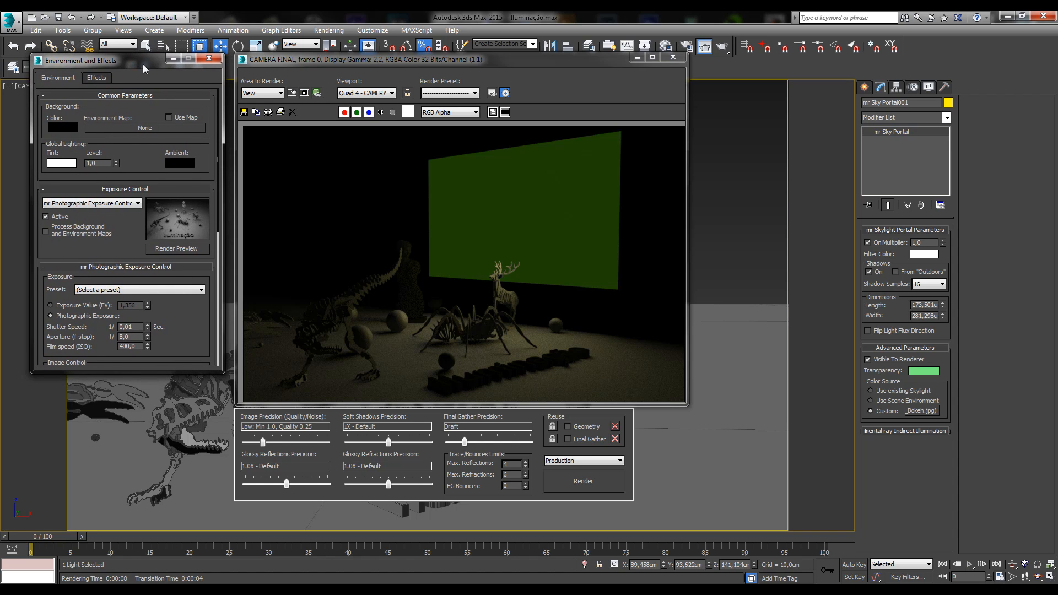
click(683, 57)
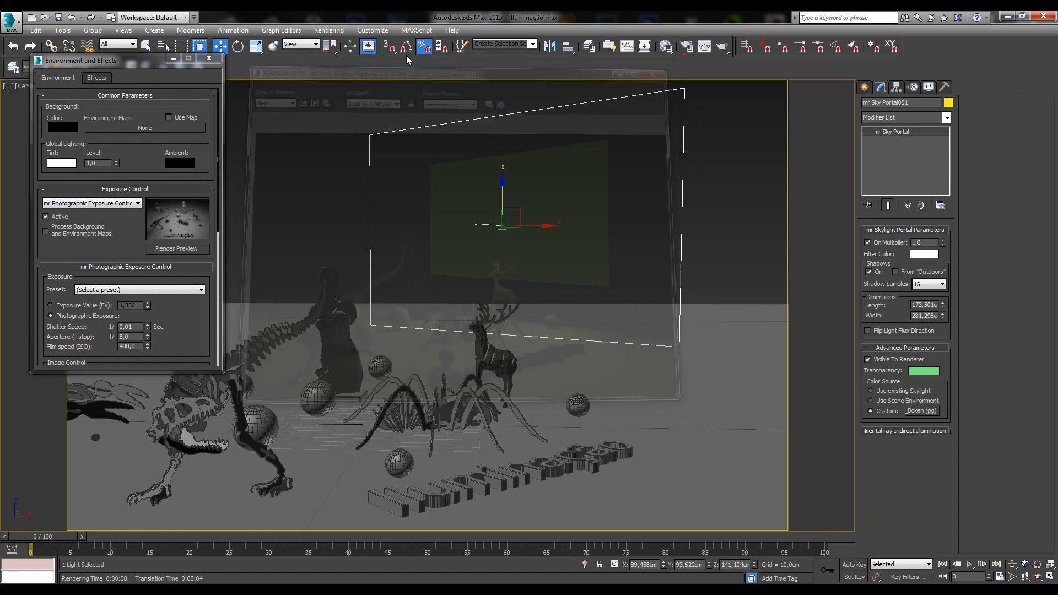
- Close the Environment and Effects window and exit 3ds Max
click(210, 59)
click(329, 94)
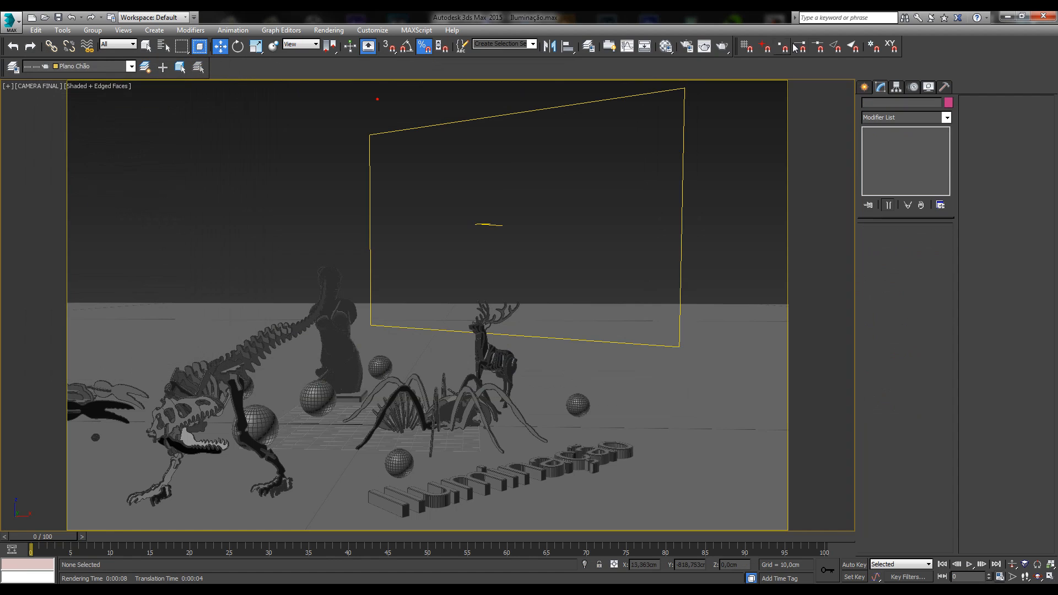
click(1042, 16)
click(528, 320)
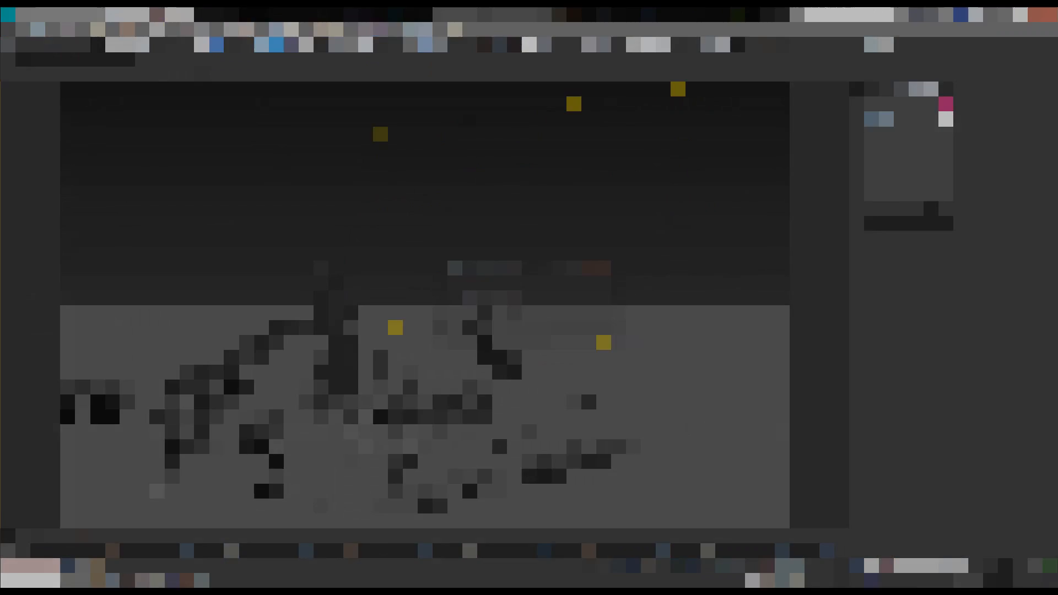